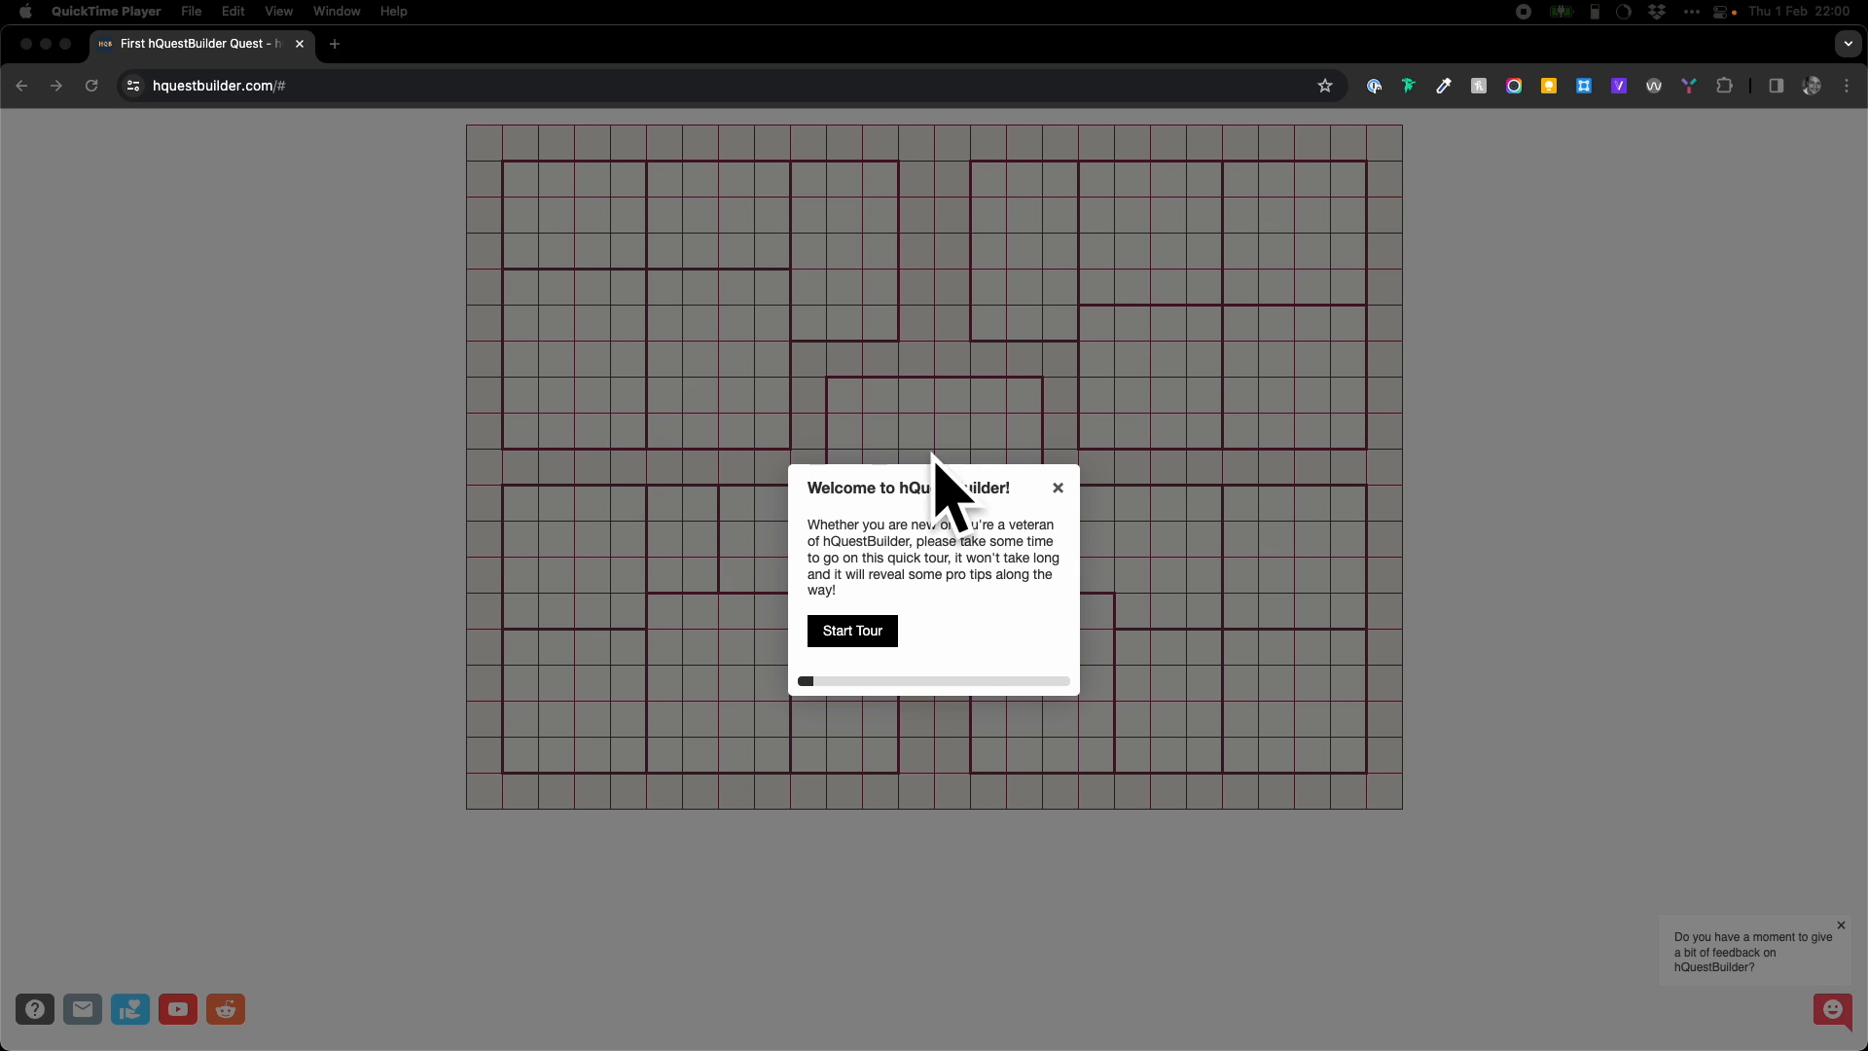
# - Dismiss the welcome tour, reopen it from the help option and close it again
pyautogui.click(1028, 486)
pyautogui.click(1057, 489)
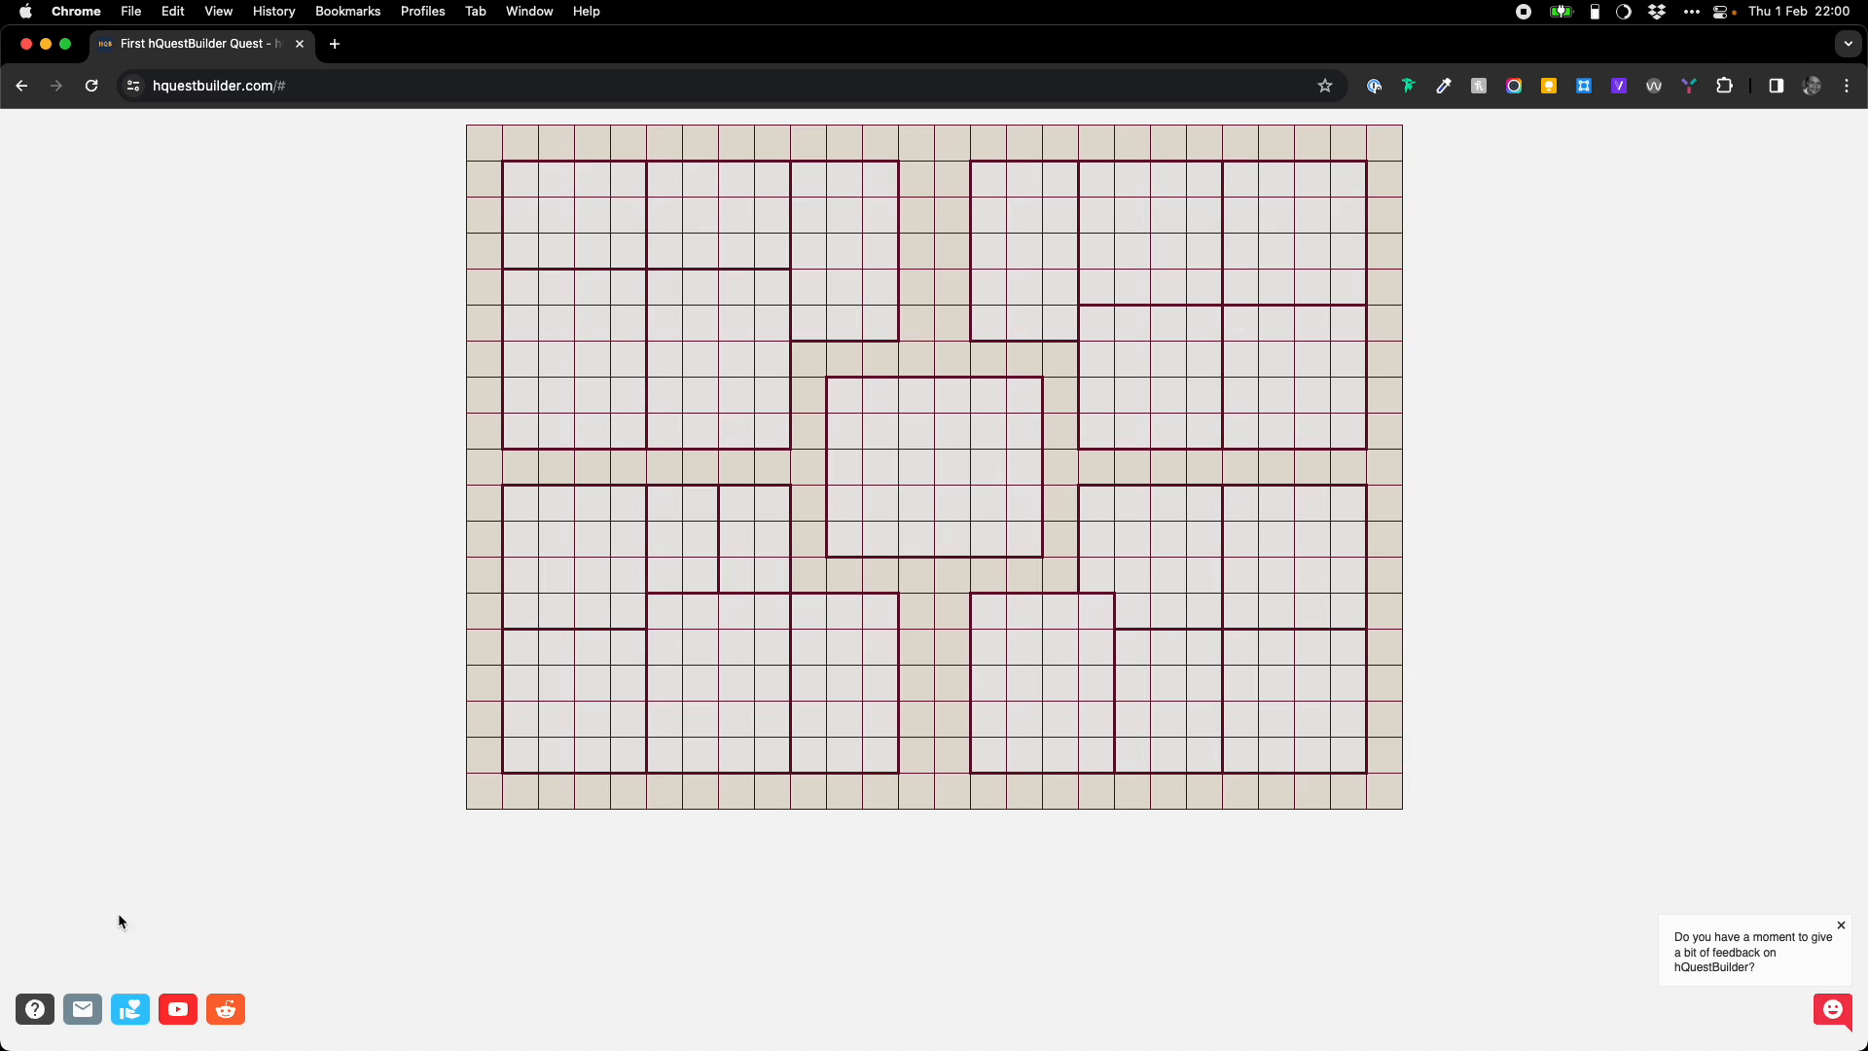
pyautogui.click(39, 1014)
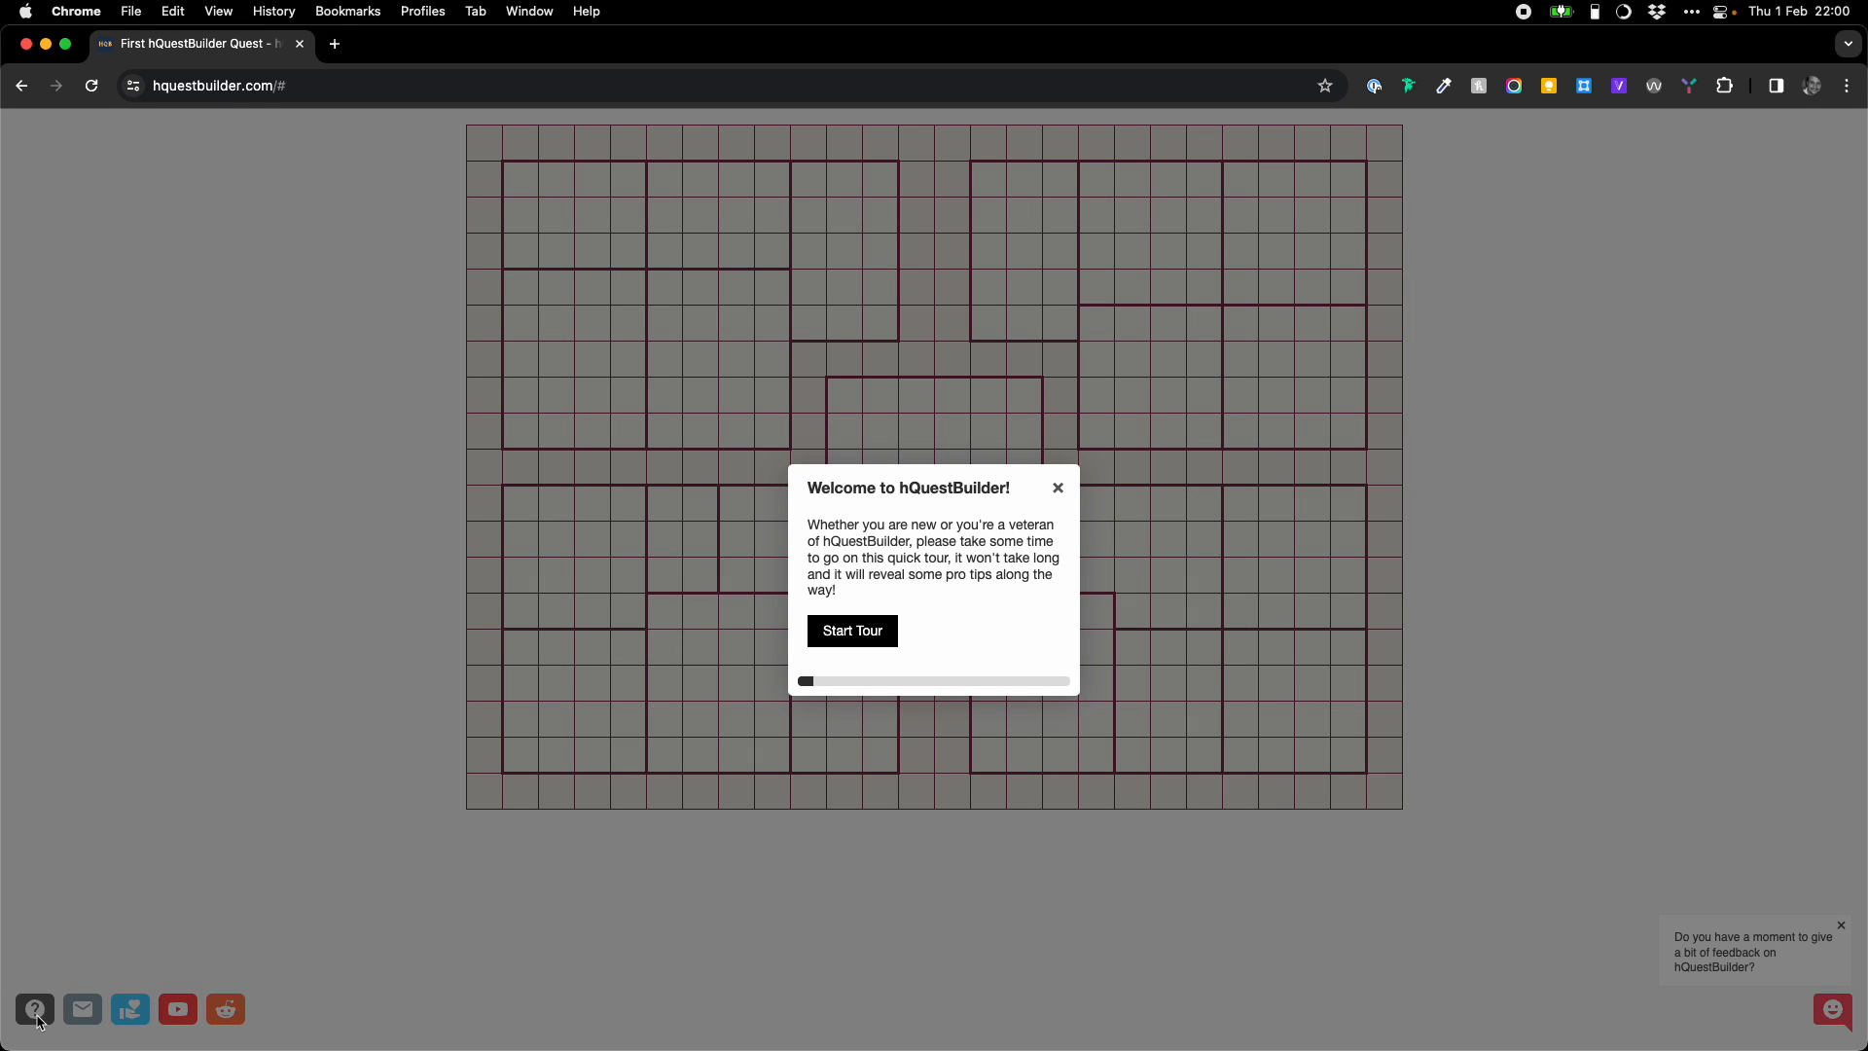
pyautogui.click(1059, 488)
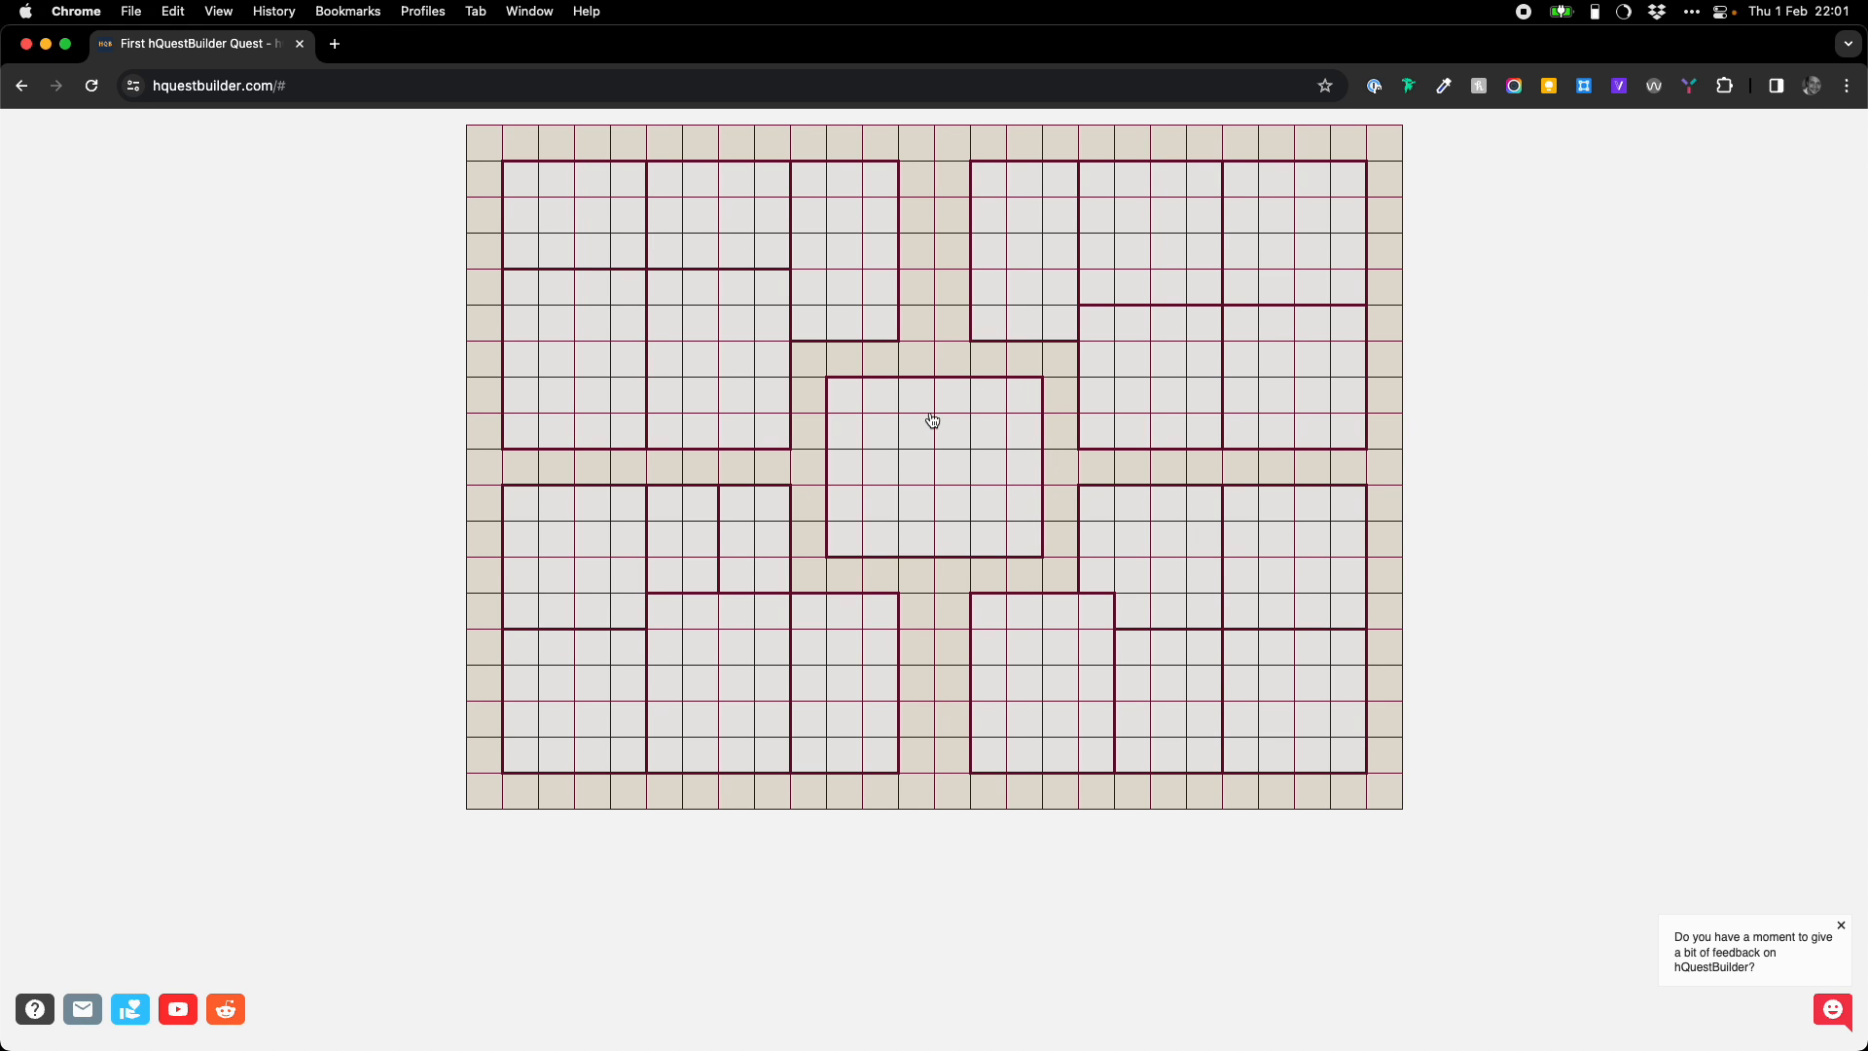
# - Open the icon palette for a square in the central room and look through its monsters and furniture
pyautogui.click(842, 444)
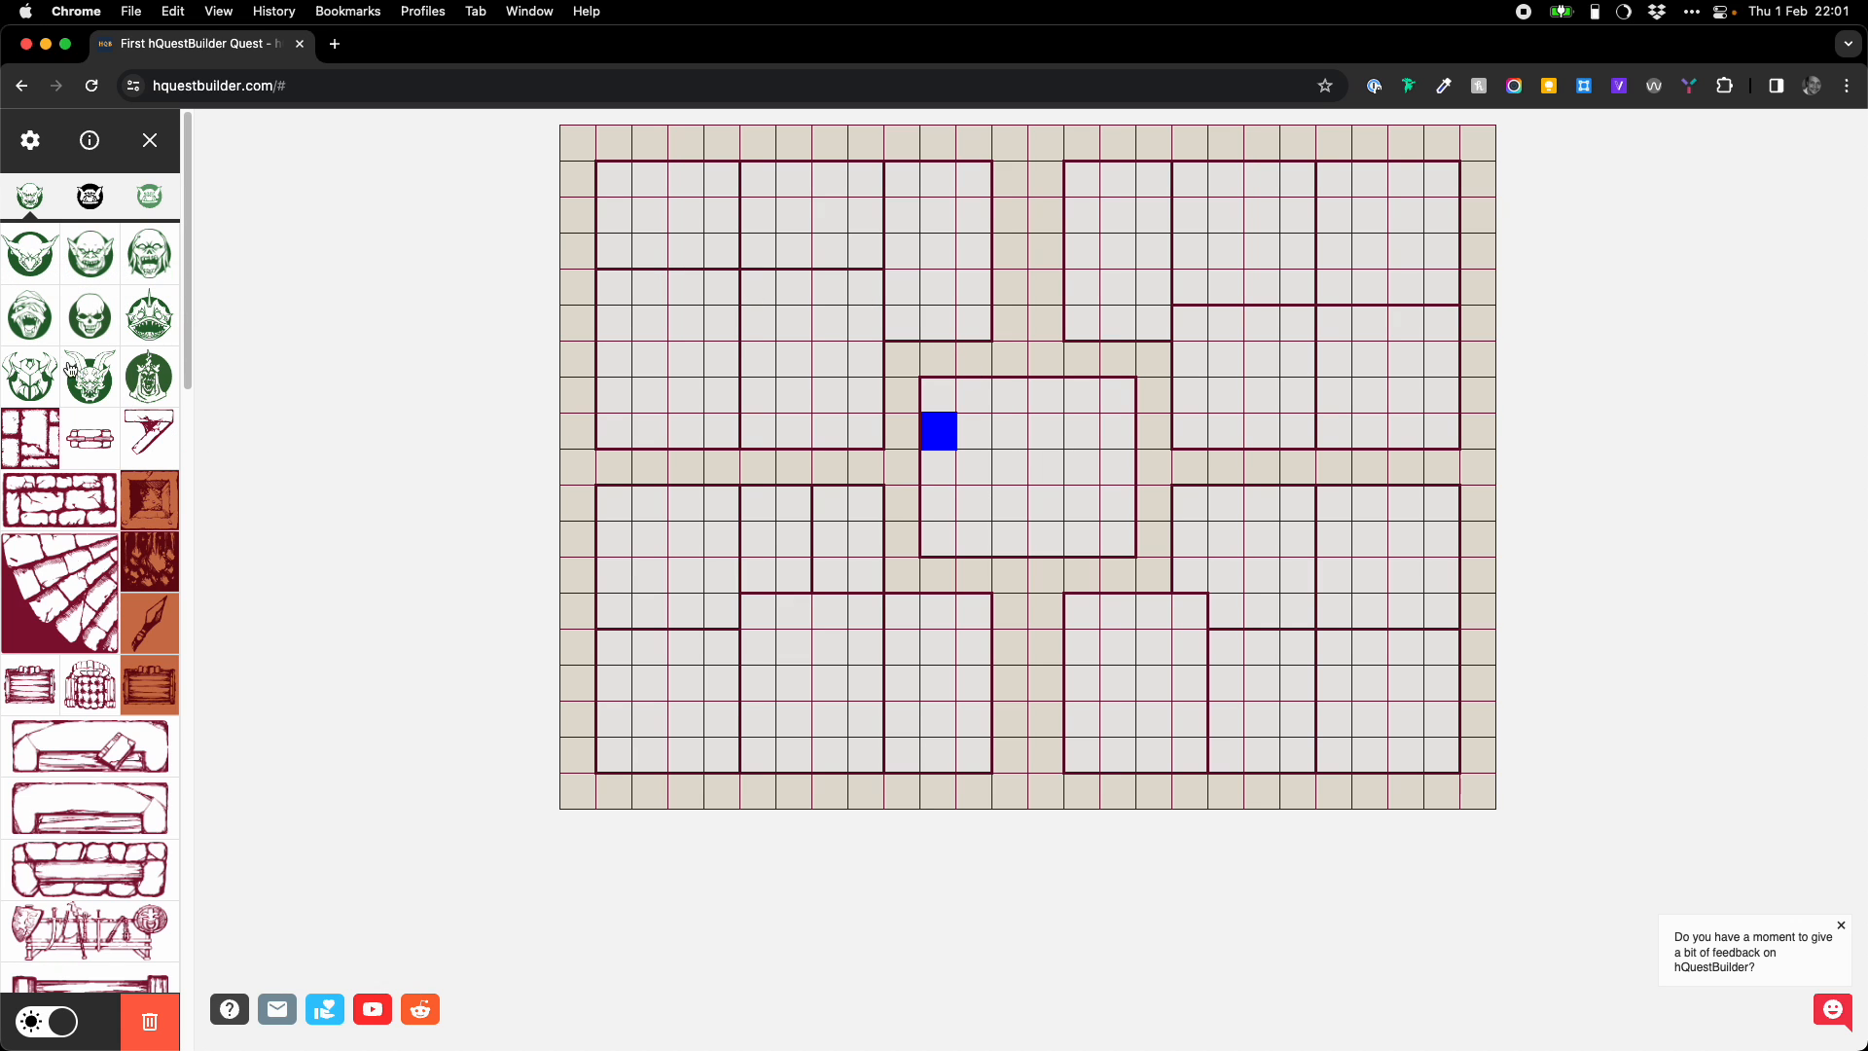
pyautogui.scroll(-15, 98, 396)
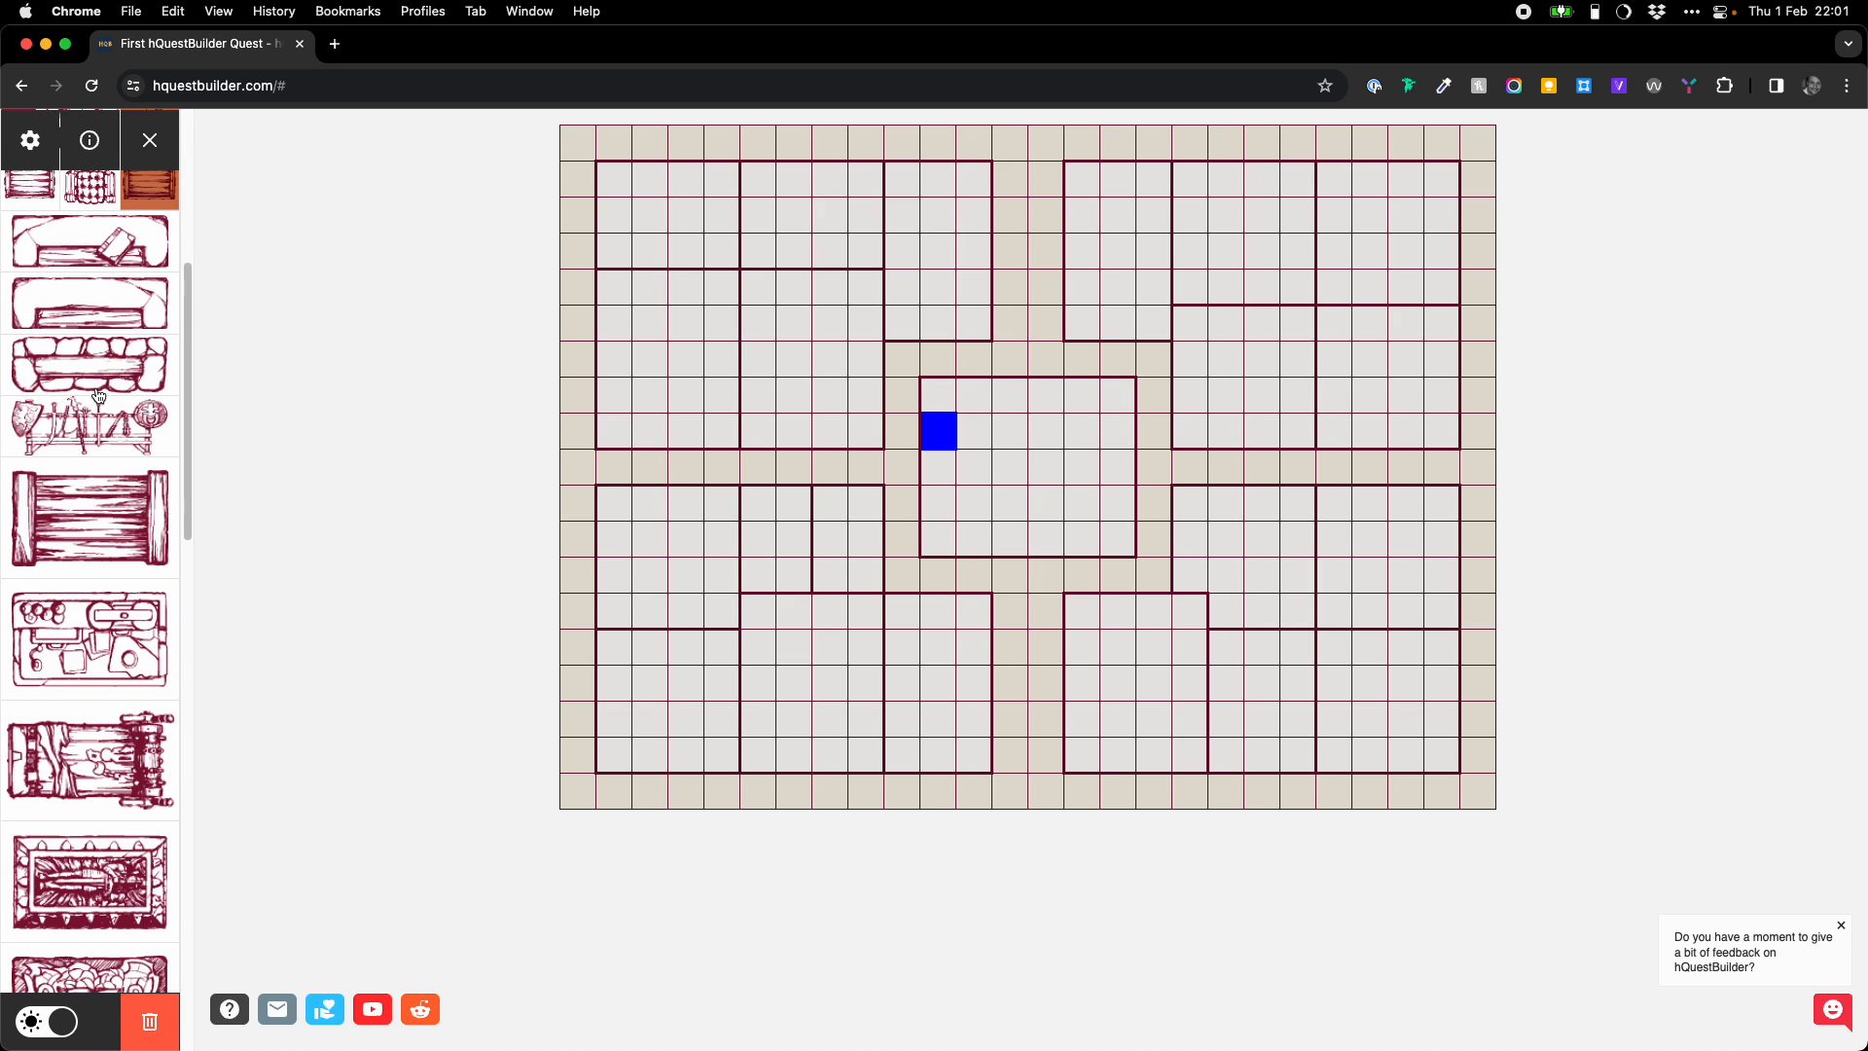
pyautogui.scroll(-5, 98, 396)
pyautogui.scroll(10, 96, 379)
pyautogui.scroll(5, 94, 364)
pyautogui.scroll(3, 94, 365)
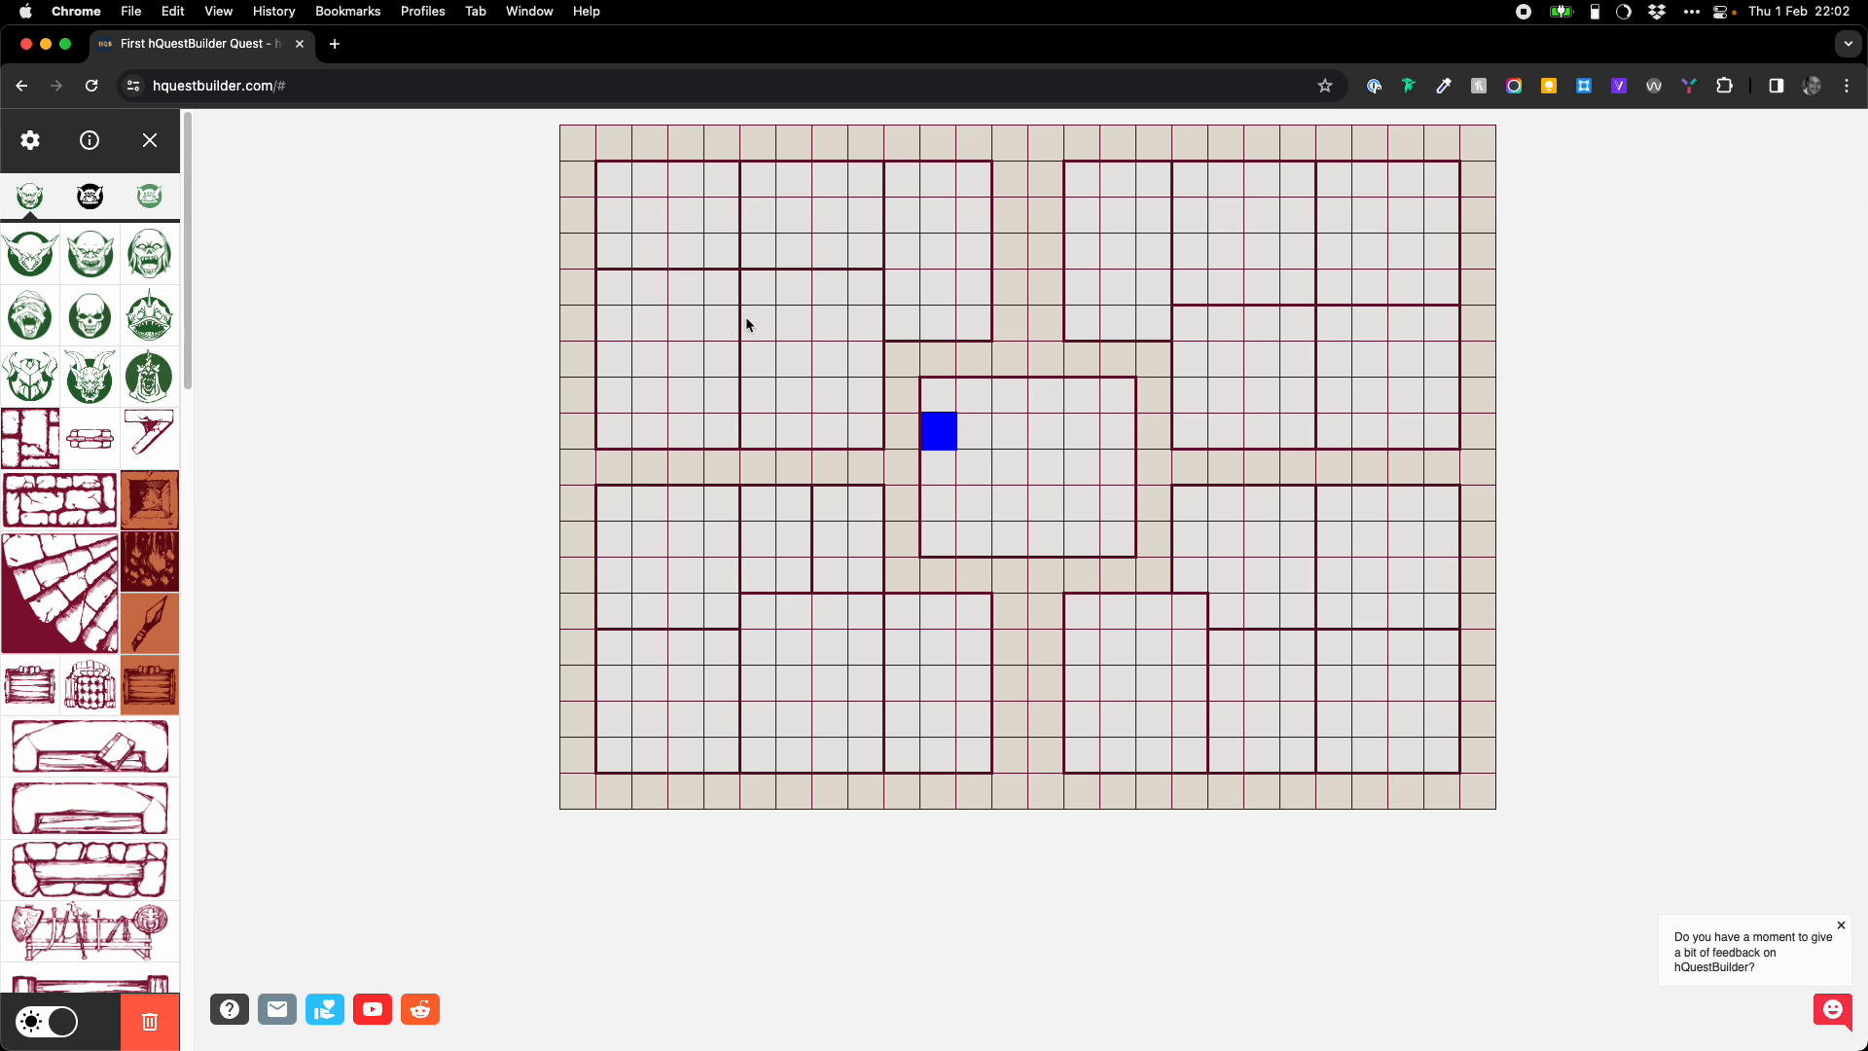
# - Place an orc in the room northwest of the central room and a gargoyle in the room directly west of it
pyautogui.click(786, 318)
pyautogui.click(92, 264)
pyautogui.click(689, 359)
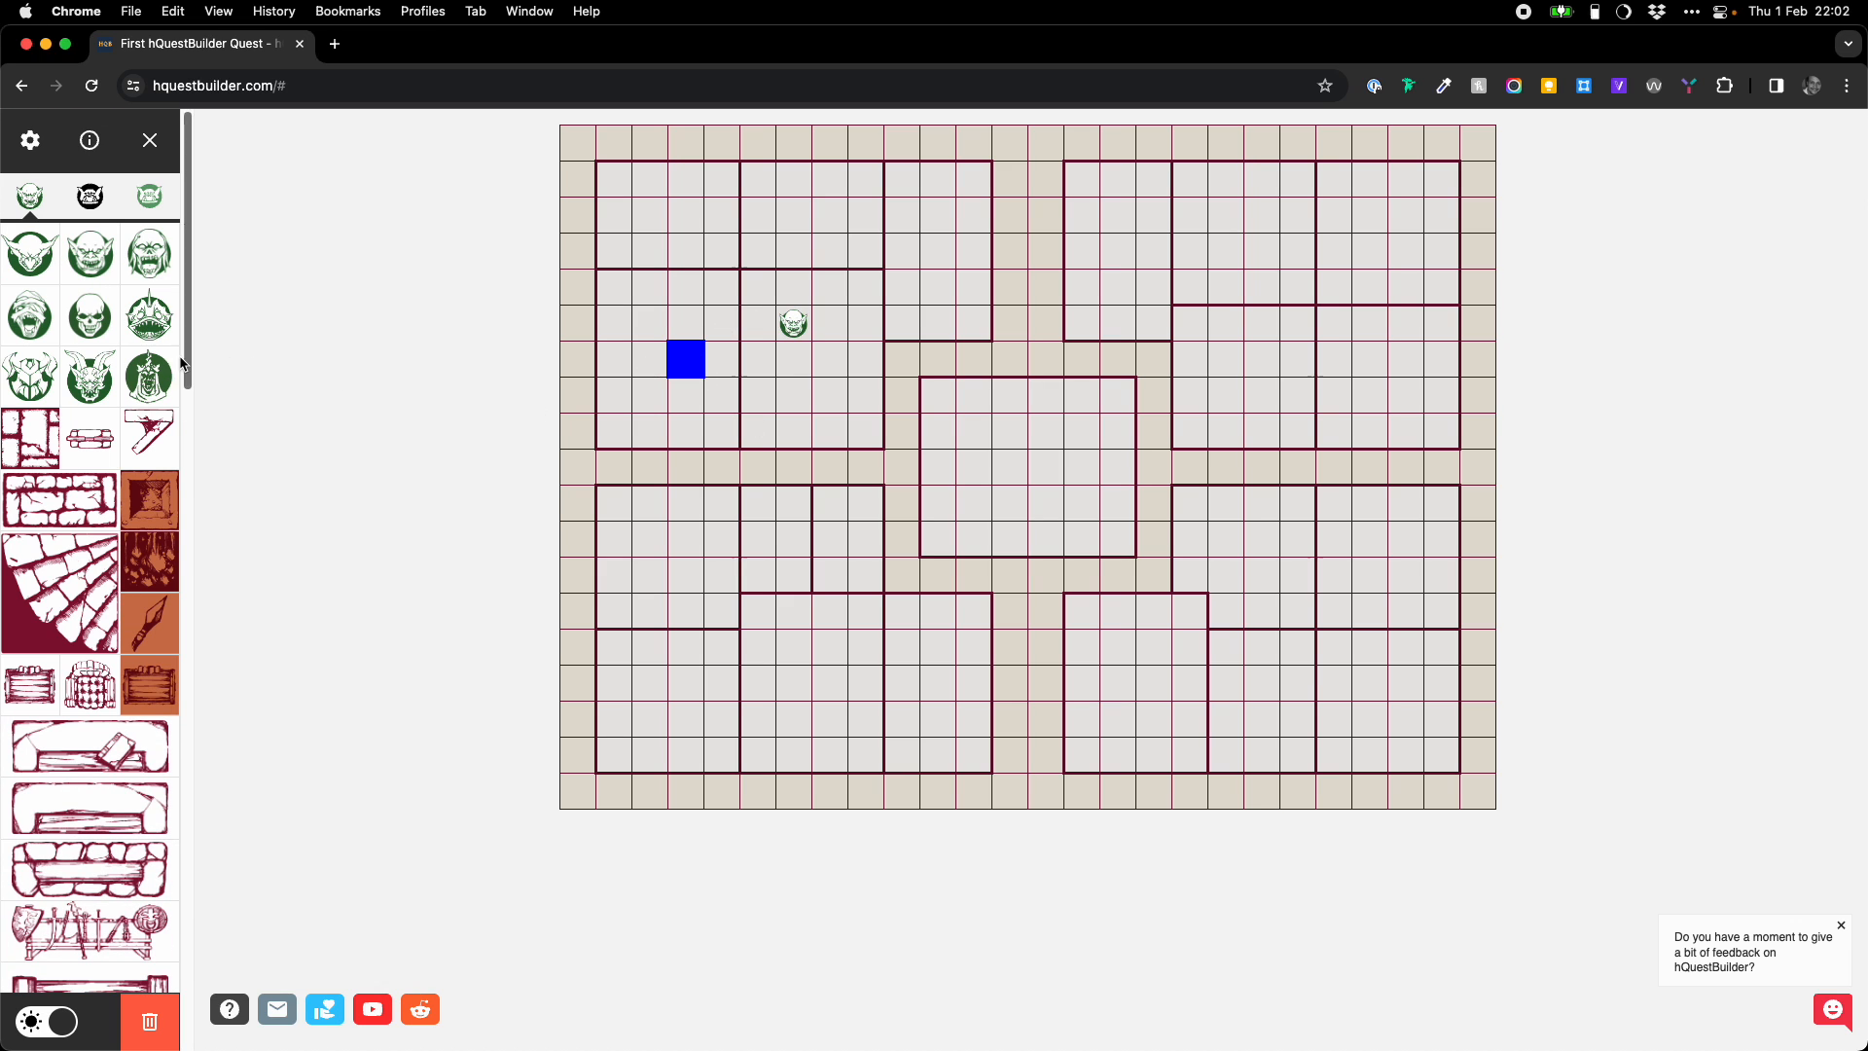
pyautogui.click(82, 381)
# - Place a door in the small two-square-wide room below the western corridor and rotate it onto the room's north wall
pyautogui.click(790, 508)
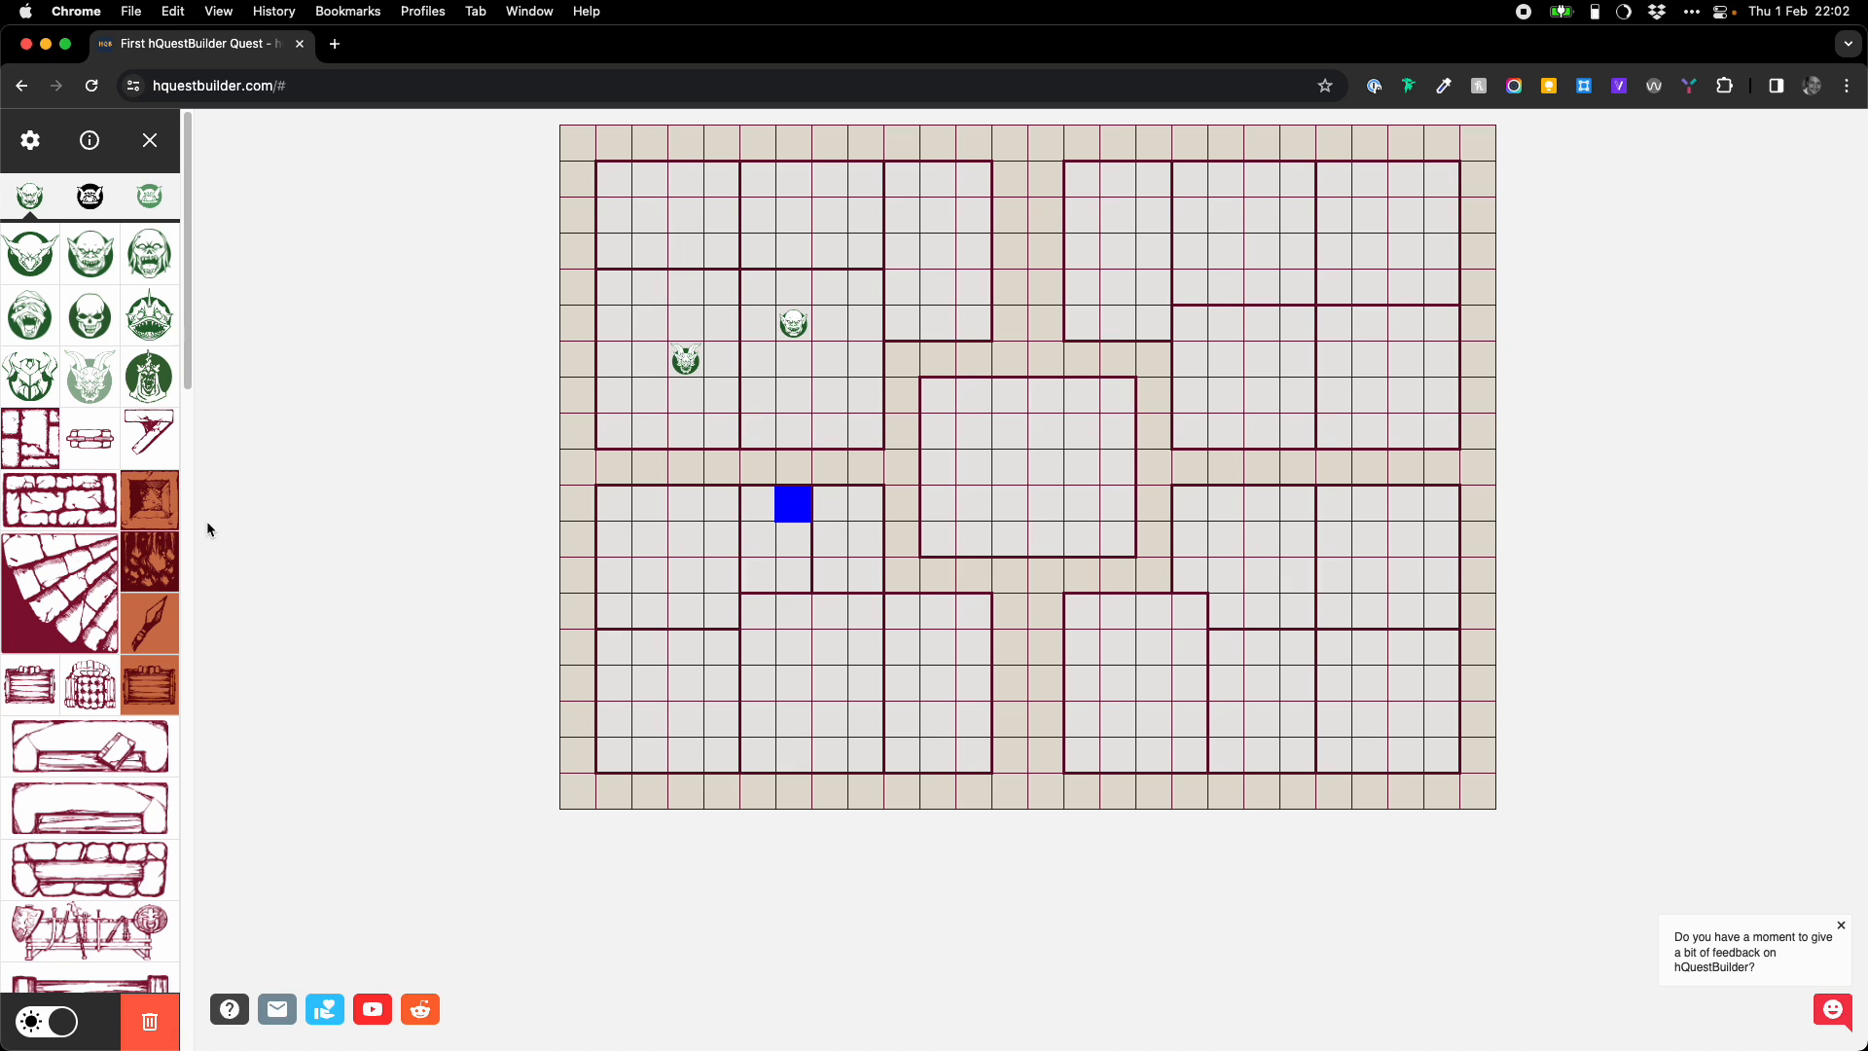
pyautogui.click(90, 439)
pyautogui.click(89, 439)
pyautogui.click(90, 440)
pyautogui.click(90, 440)
pyautogui.click(89, 440)
# - Place a cupboard along the central room's east wall and rotate it until it stands vertically
pyautogui.click(1115, 476)
pyautogui.click(142, 812)
pyautogui.click(110, 815)
pyautogui.click(110, 815)
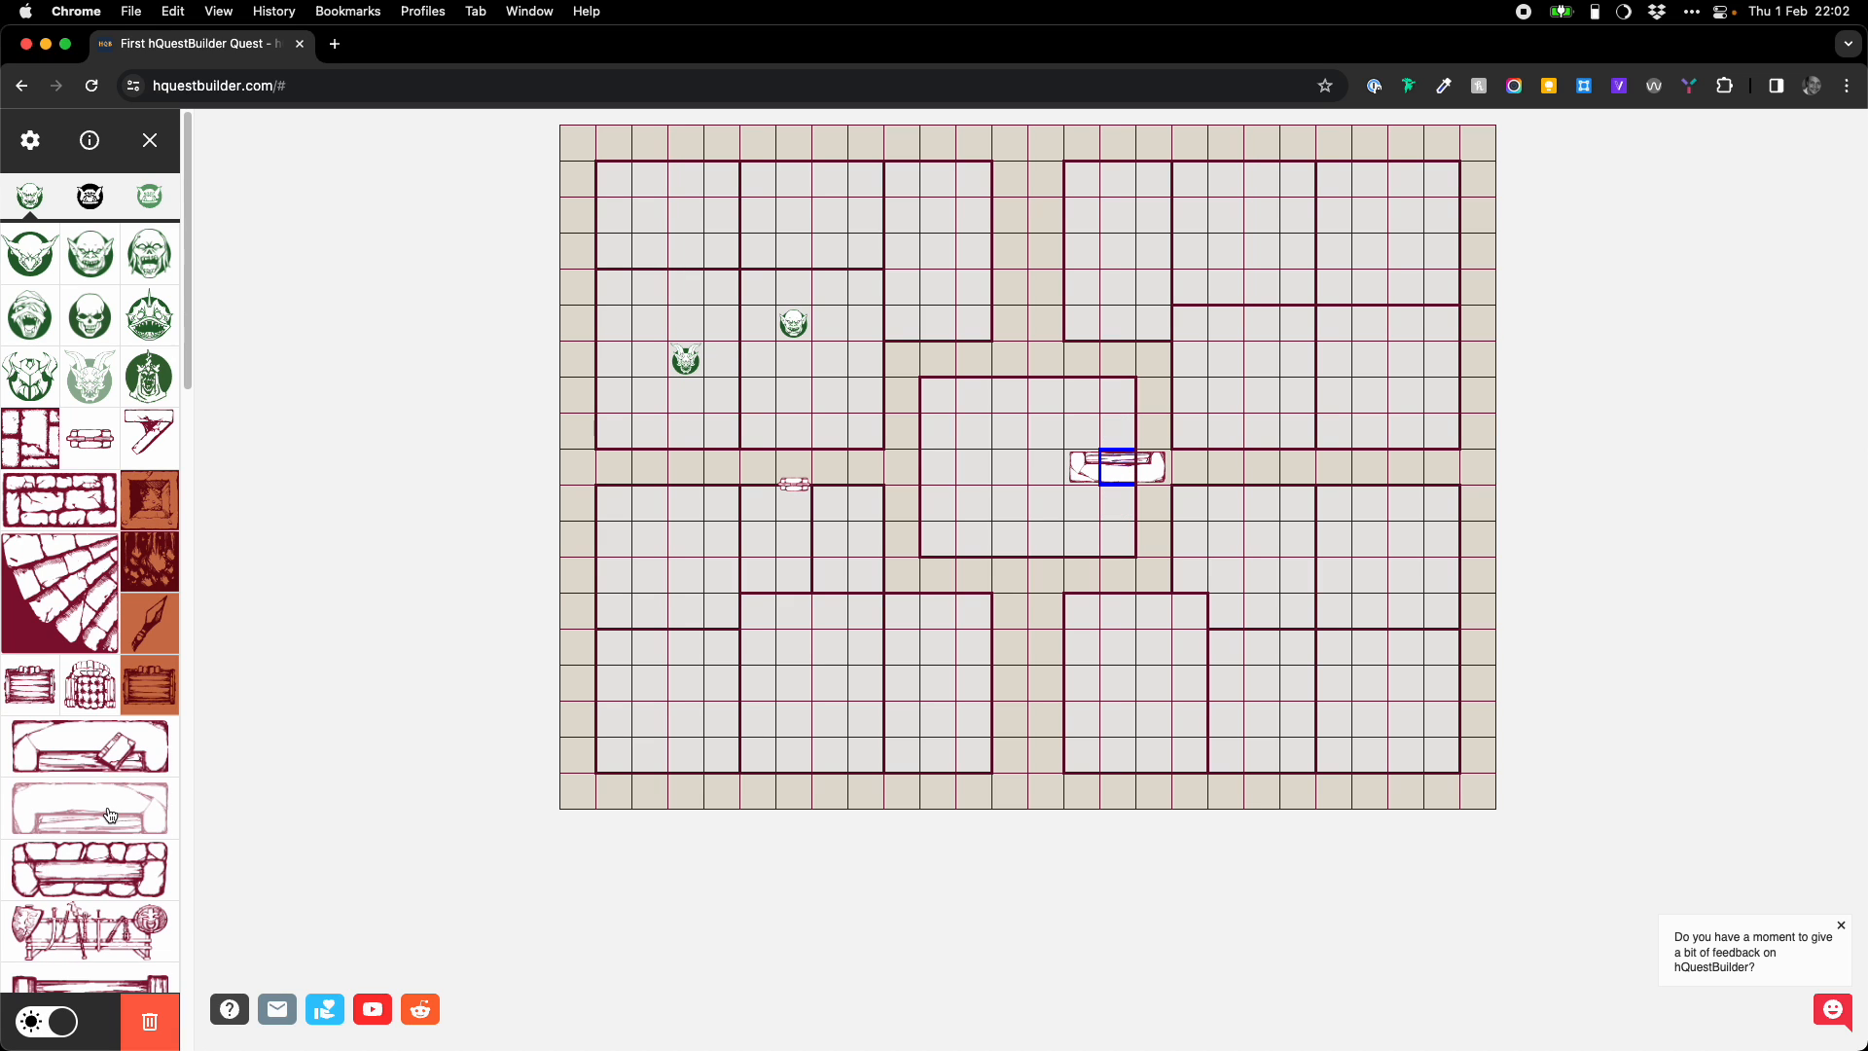
pyautogui.click(110, 815)
pyautogui.click(110, 816)
pyautogui.click(110, 816)
pyautogui.click(1037, 473)
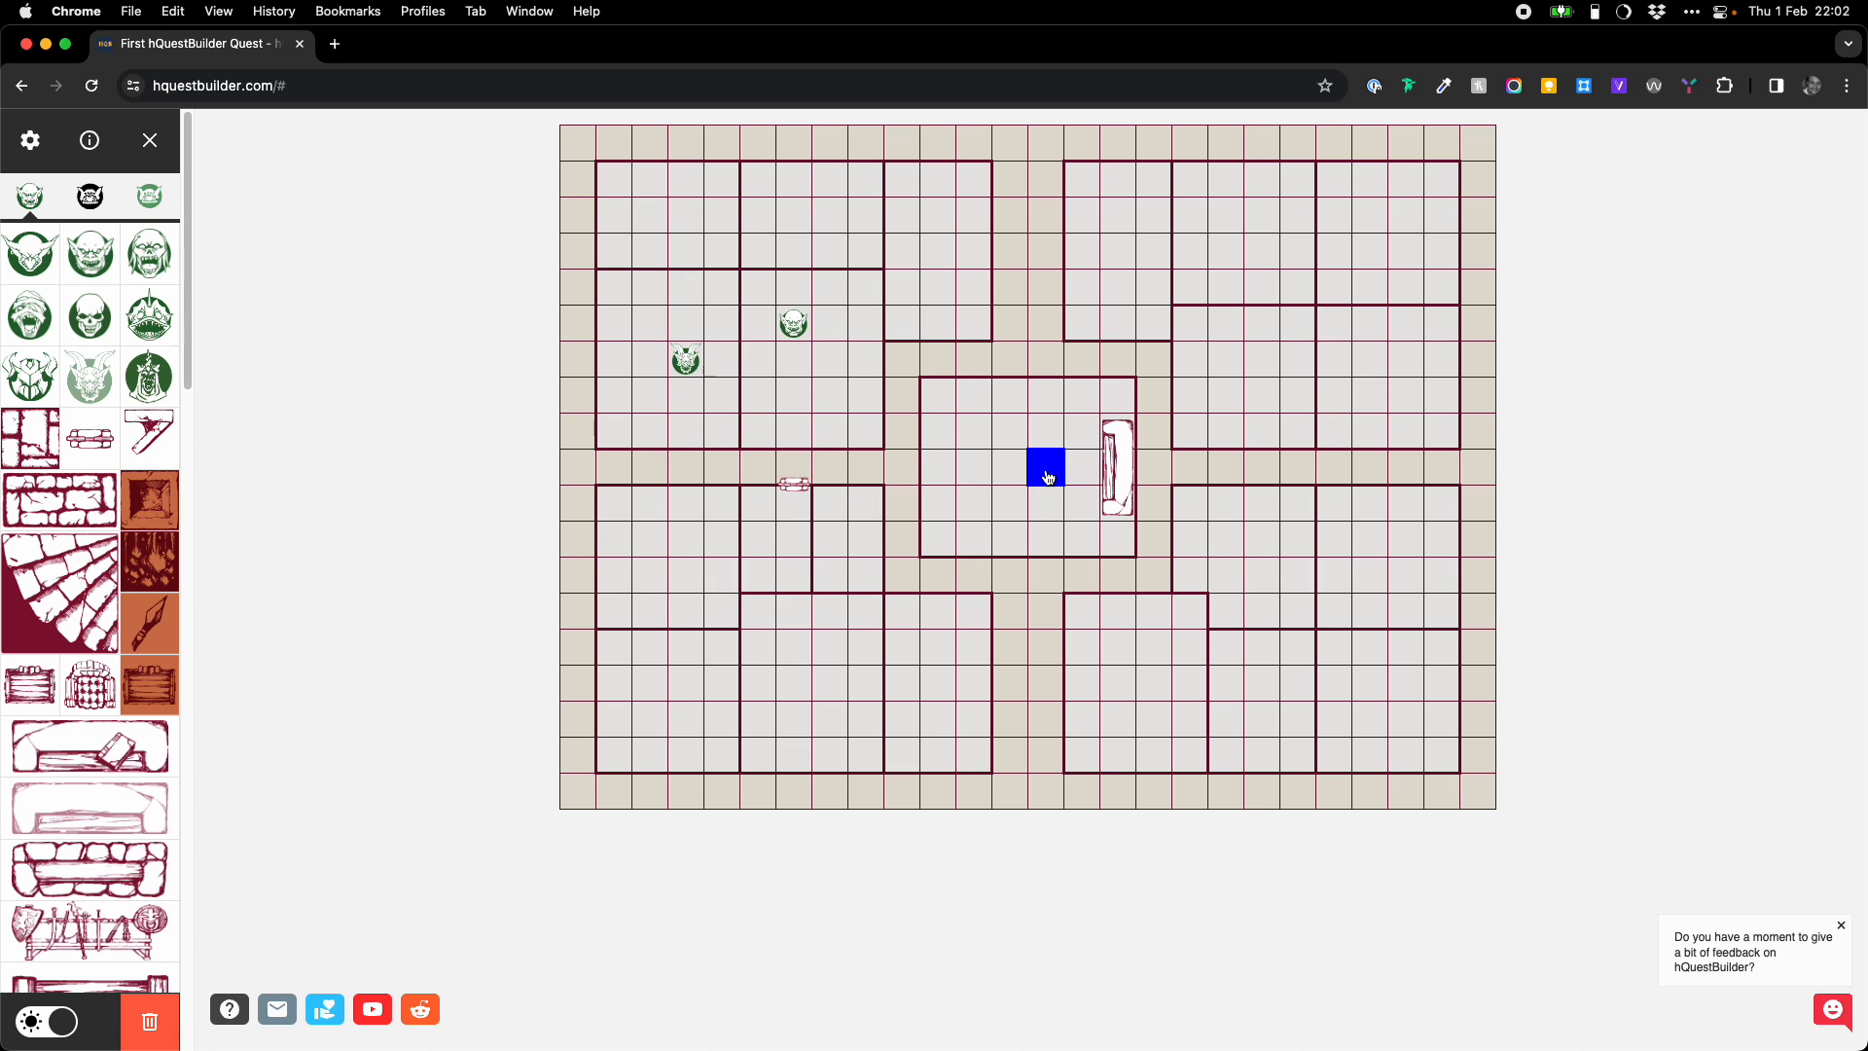
pyautogui.press('Left')
pyautogui.press('Left')
pyautogui.press('Left')
pyautogui.press('Left')
pyautogui.press('Up')
pyautogui.press('Up')
pyautogui.press('Up')
pyautogui.press('Left')
pyautogui.press('Left')
pyautogui.press('Down')
pyautogui.press('Down')
pyautogui.press('Left')
pyautogui.press('Left')
pyautogui.press('Left')
pyautogui.press('Up')
pyautogui.press('Up')
pyautogui.press('Up')
pyautogui.press('Right')
pyautogui.press('Right')
pyautogui.press('Right')
pyautogui.press('Down')
pyautogui.press('Down')
pyautogui.press('Right')
pyautogui.press('Right')
# - Place the palette's first three monsters side by side in the top row of the three-square-wide room west of the upper central corridor
pyautogui.press('Up')
pyautogui.press('Up')
pyautogui.press('Up')
pyautogui.press('Up')
pyautogui.press('Up')
pyautogui.press('Up')
pyautogui.press('1')
pyautogui.press('Right')
pyautogui.press('2')
pyautogui.press('Right')
pyautogui.press('3')
# - Place the palette's fourth, fifth and sixth monsters in the second row of the same room, directly below the first three
pyautogui.press('Down')
pyautogui.press('Left')
pyautogui.press('Left')
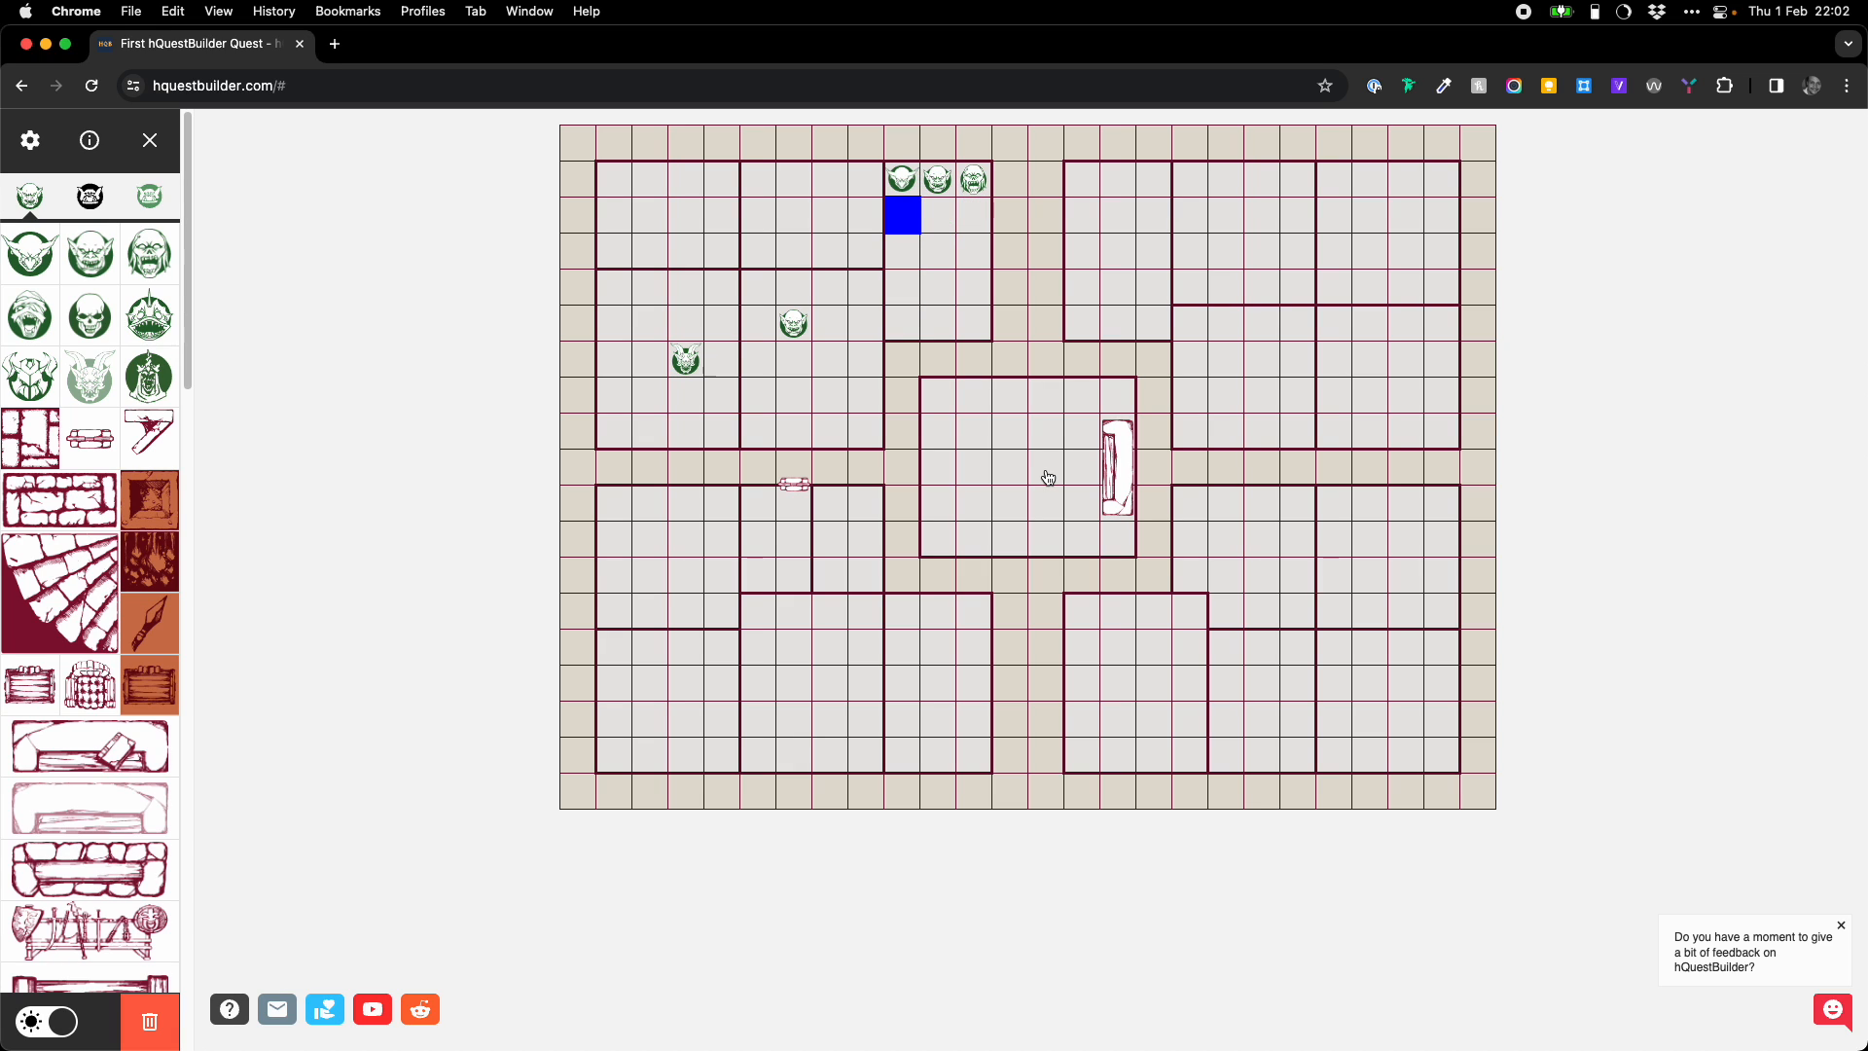
pyautogui.press('4')
pyautogui.press('Right')
pyautogui.press('5')
pyautogui.press('Right')
pyautogui.press('6')
# - Add a door two squares below the sixth monster and rotate it onto the room's east wall
pyautogui.press('Down')
pyautogui.press('Down')
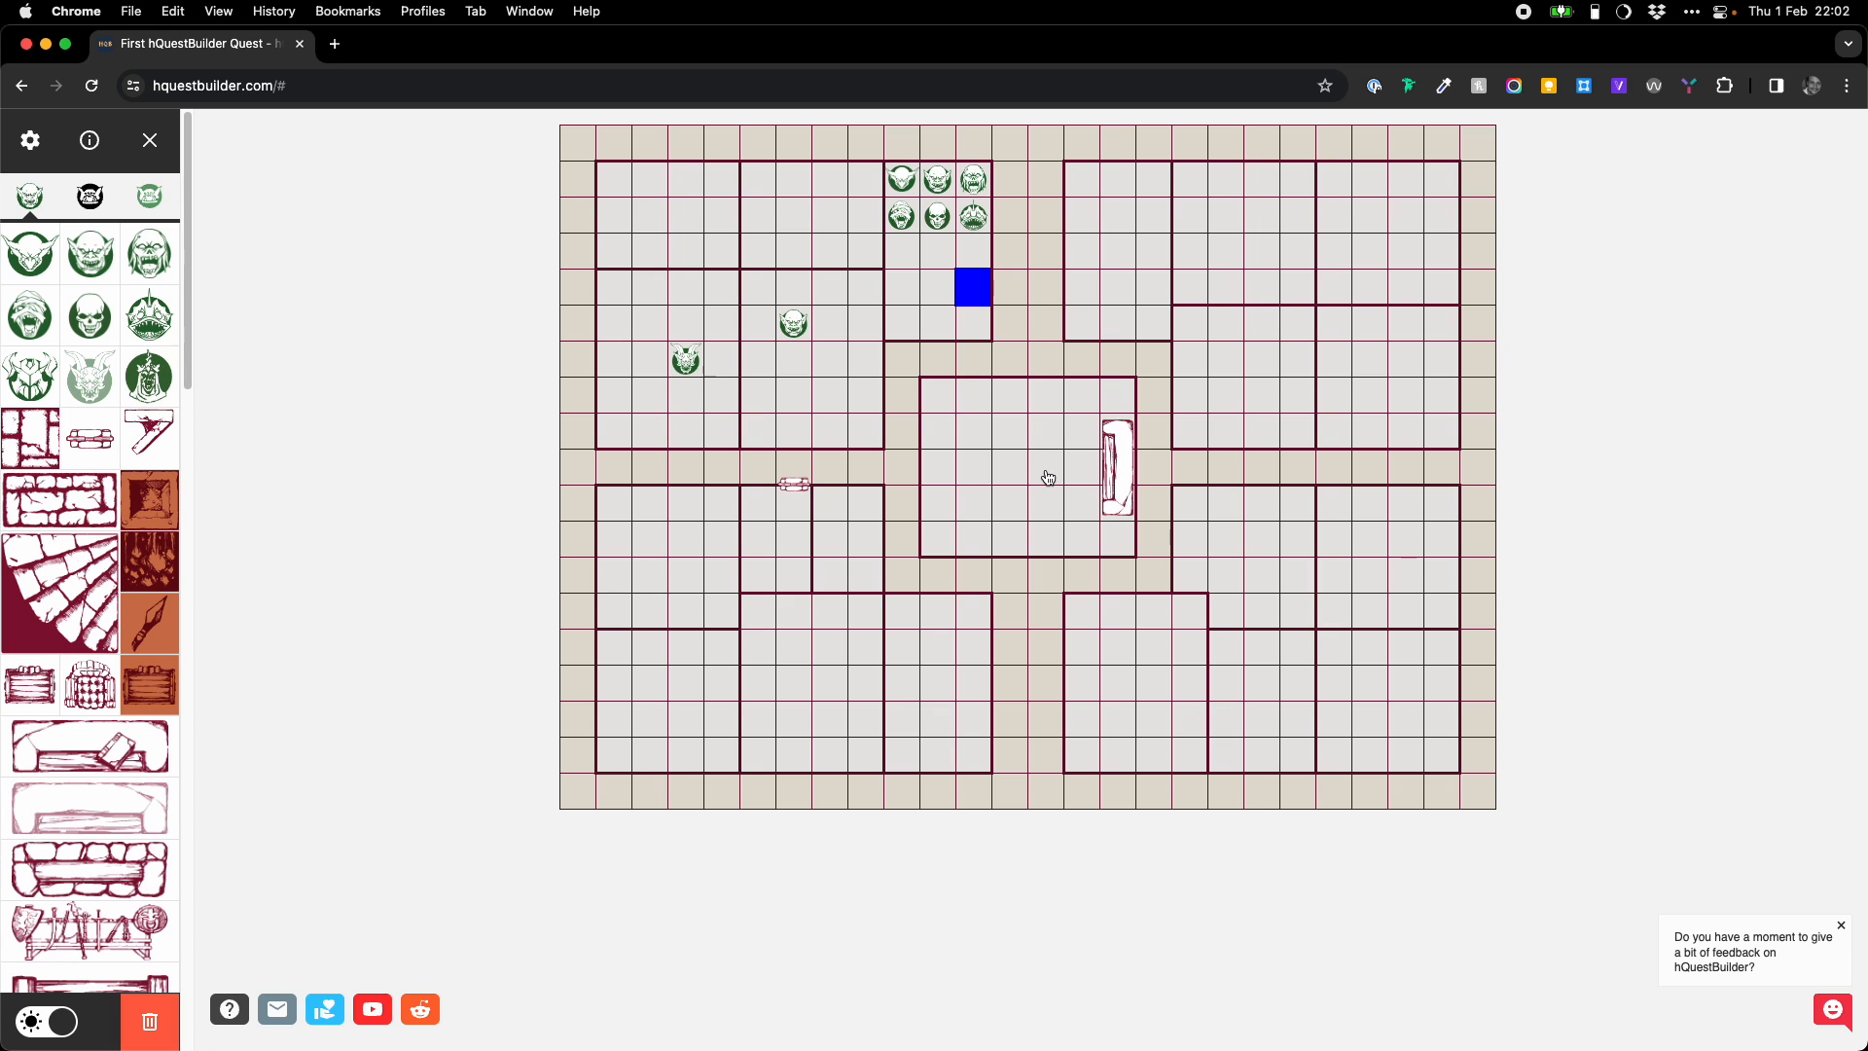
pyautogui.press('d')
pyautogui.press('d')
pyautogui.press('d')
pyautogui.press('d')
pyautogui.press('d')
pyautogui.press('d')
pyautogui.press('Down')
pyautogui.press('Up')
pyautogui.press('Down')
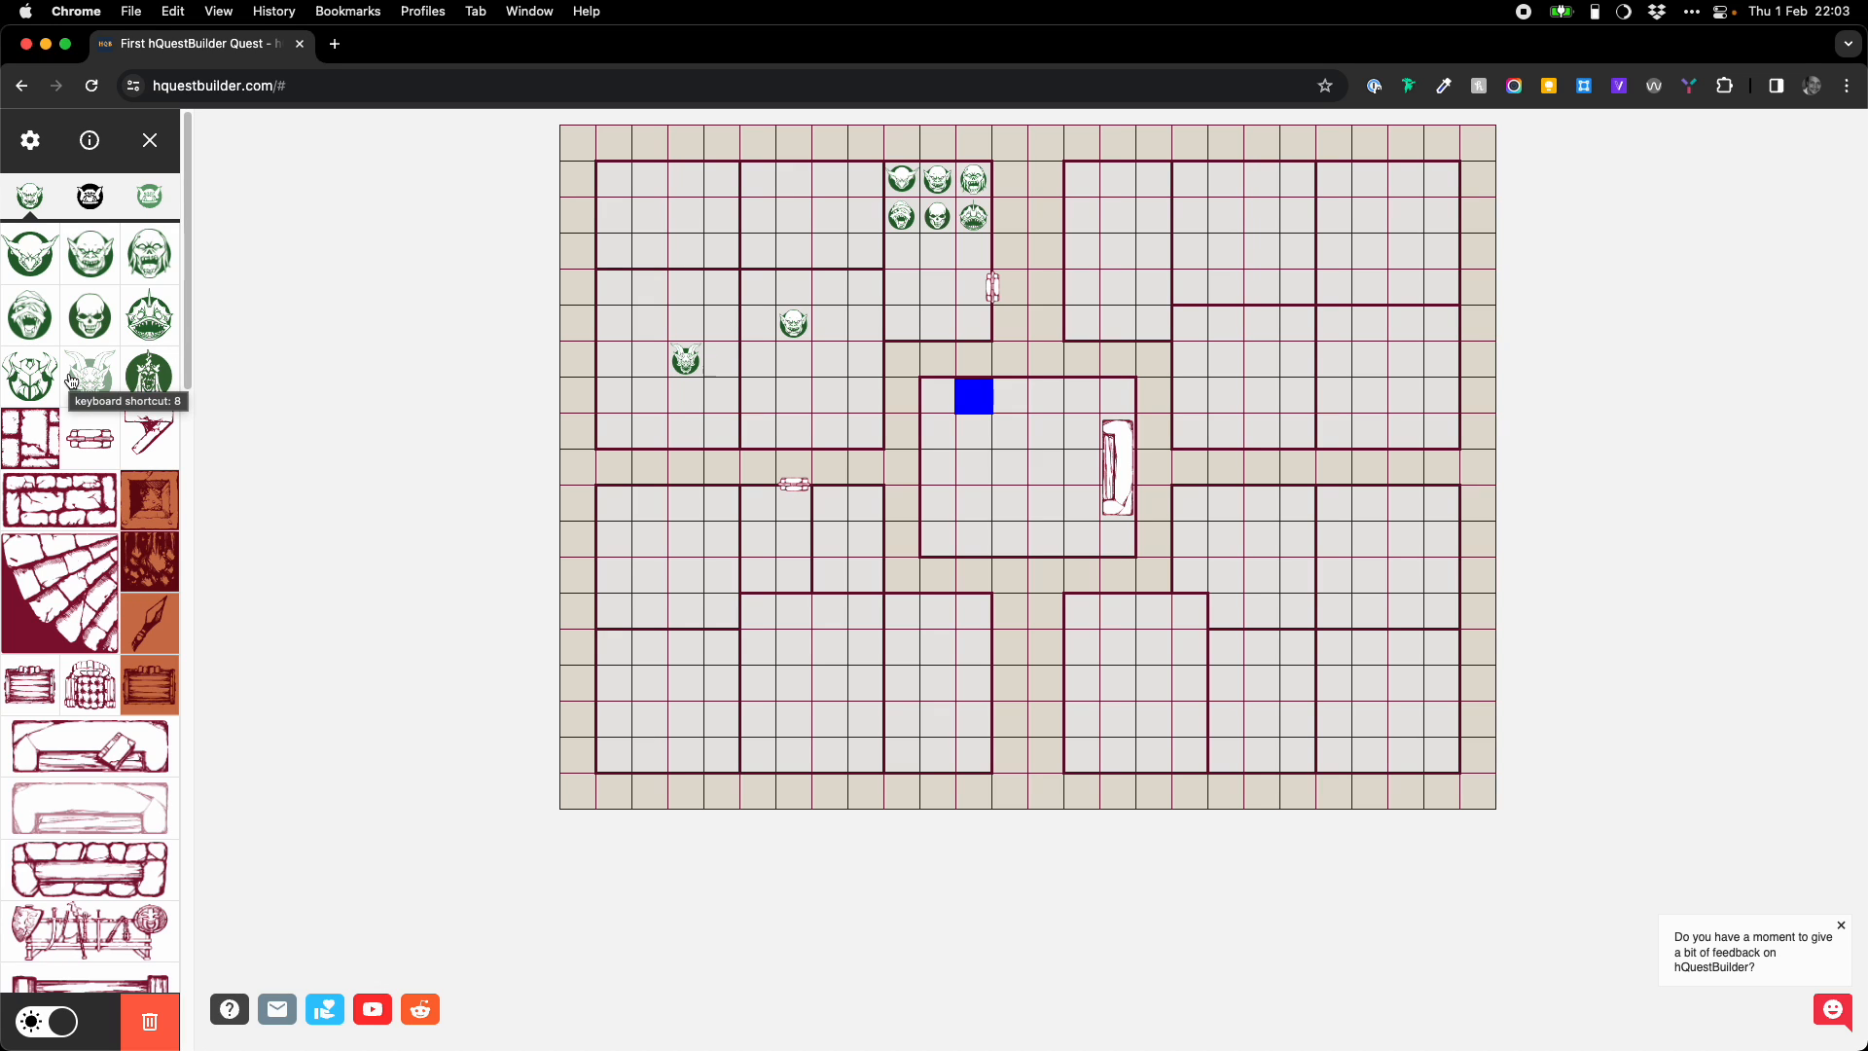
# - Look through the icon palette down to the expansion sets and open the Kellar's Keep set
pyautogui.scroll(-5, 71, 381)
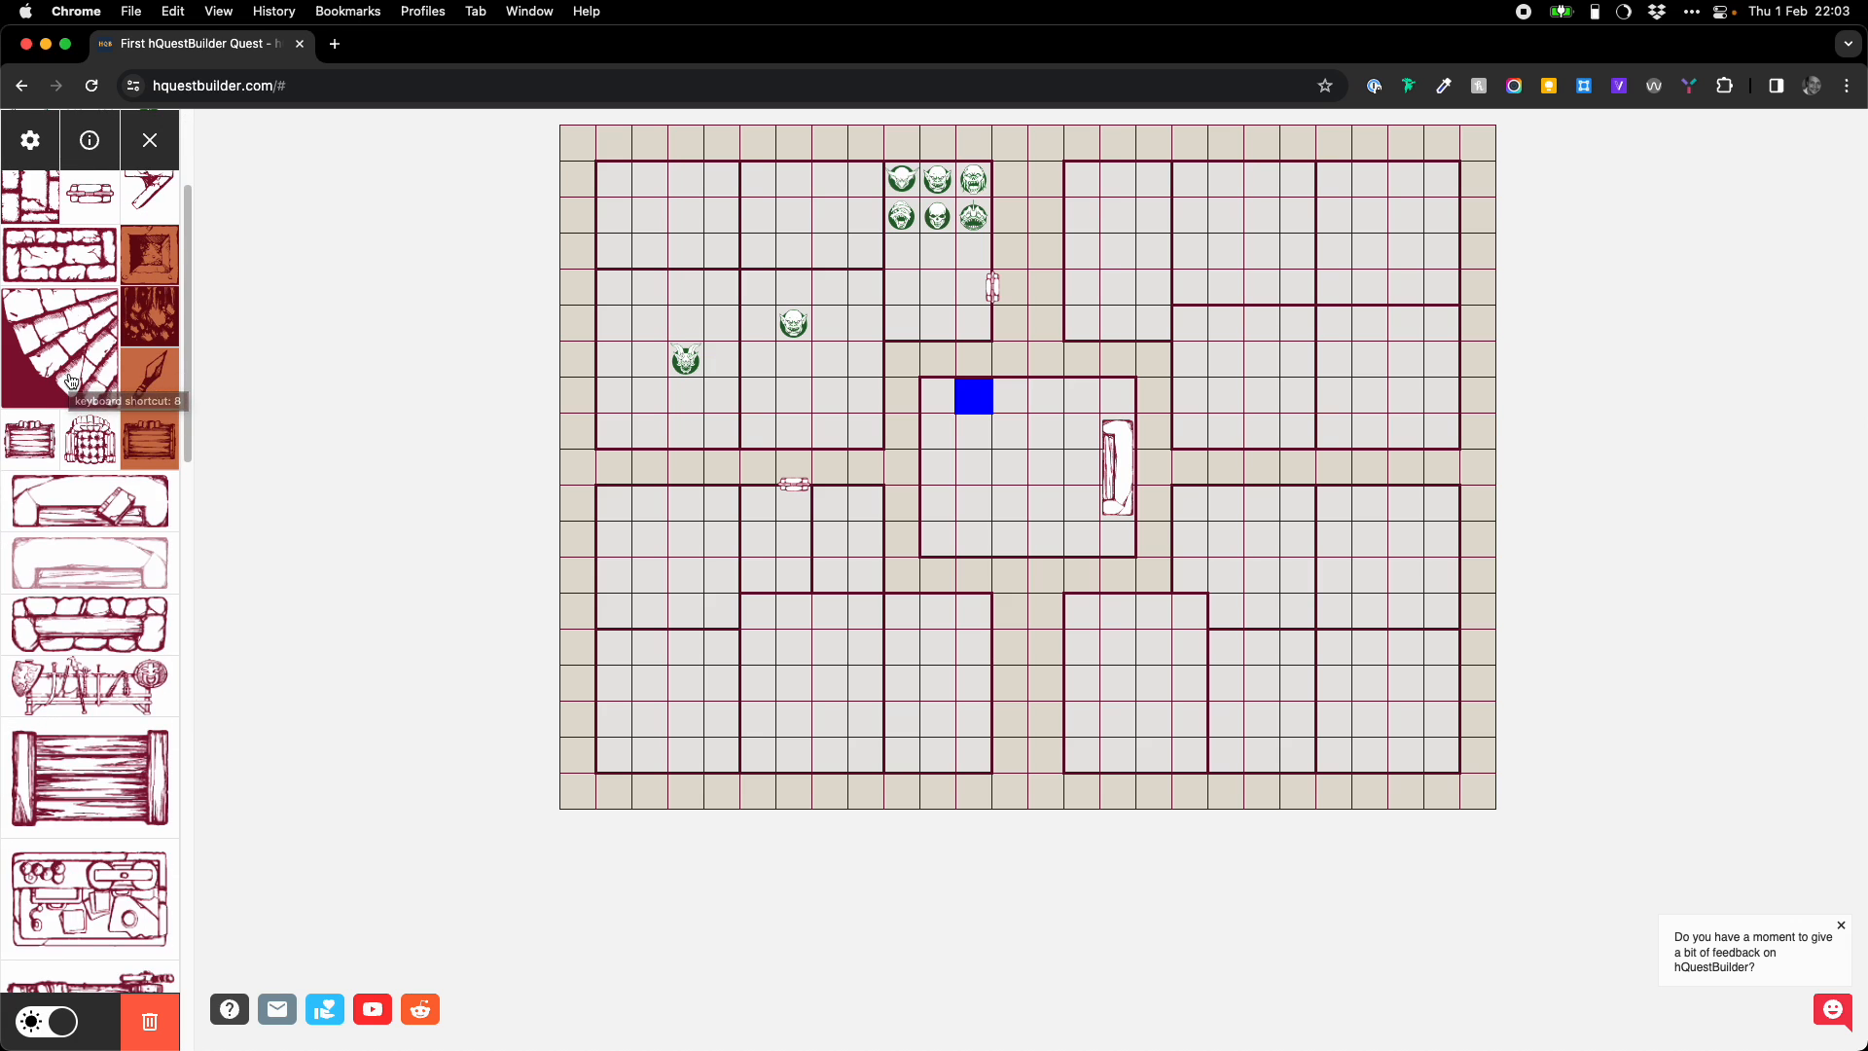
pyautogui.scroll(-7, 71, 381)
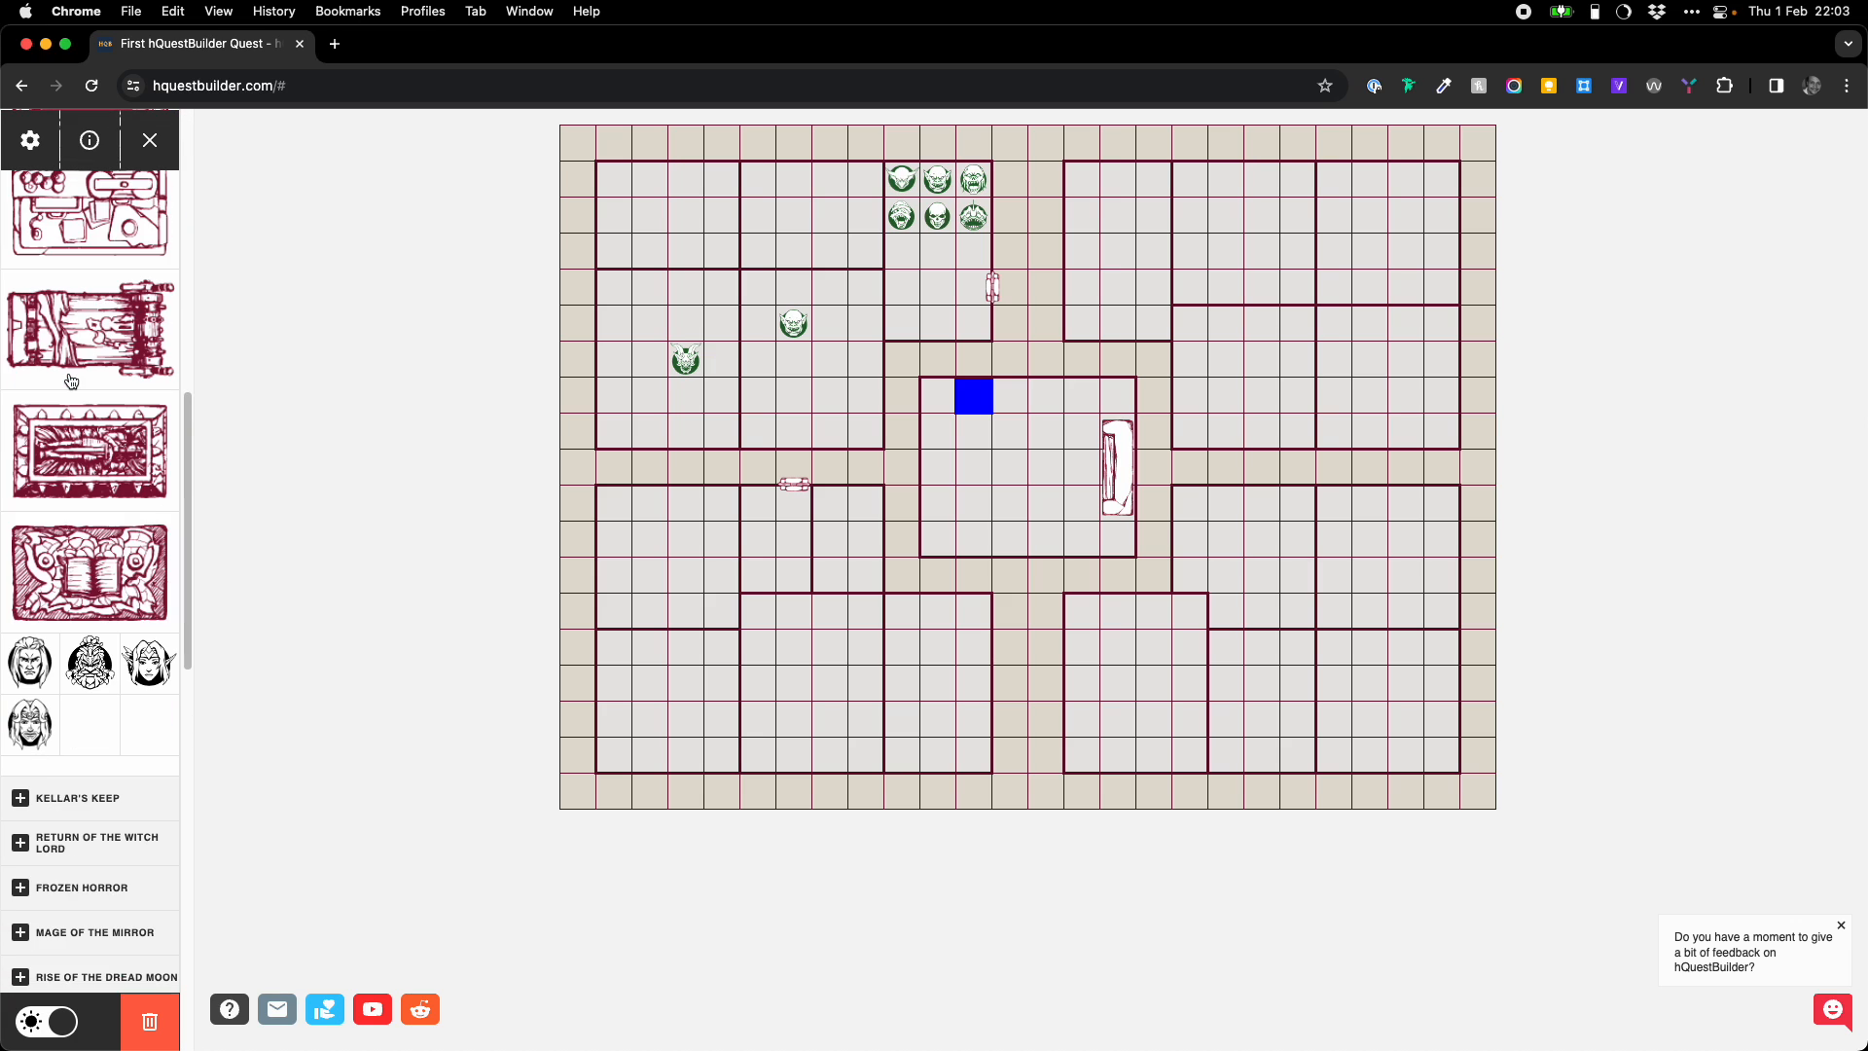
pyautogui.scroll(-4, 71, 380)
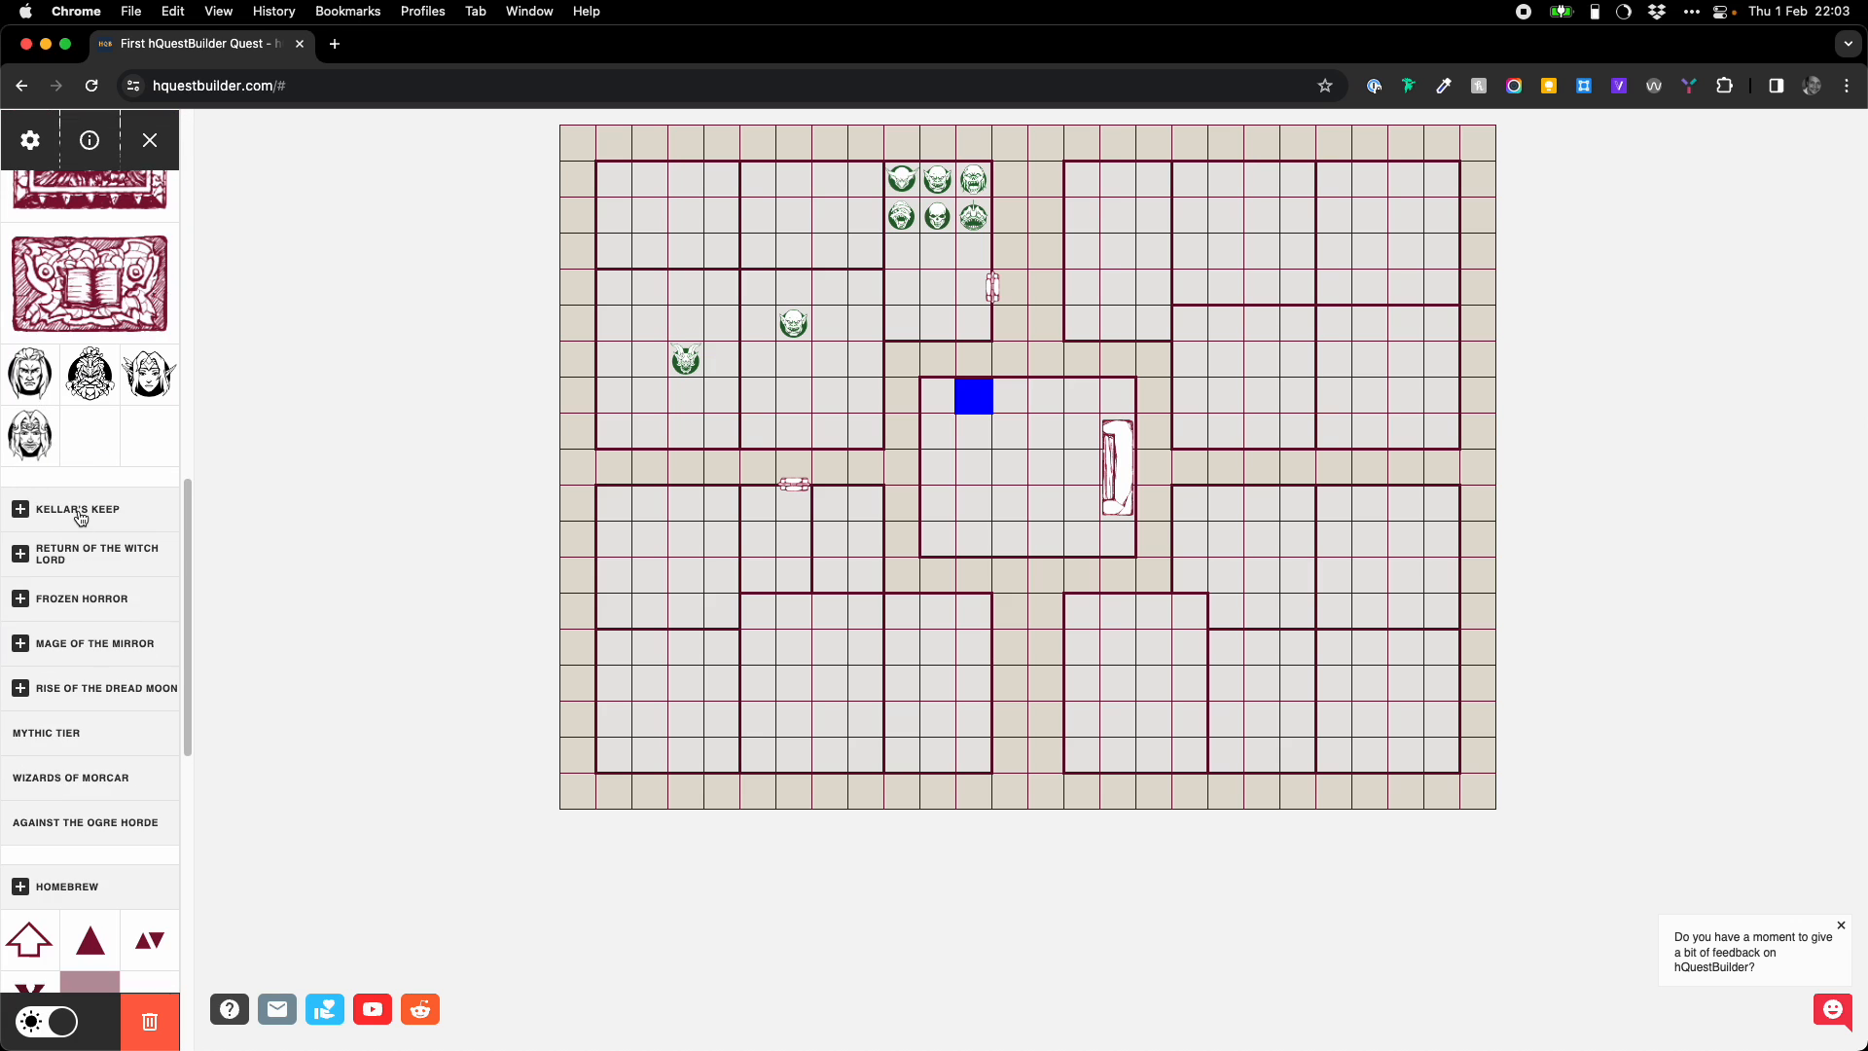
pyautogui.click(80, 513)
pyautogui.scroll(1, 85, 559)
pyautogui.scroll(15, 86, 557)
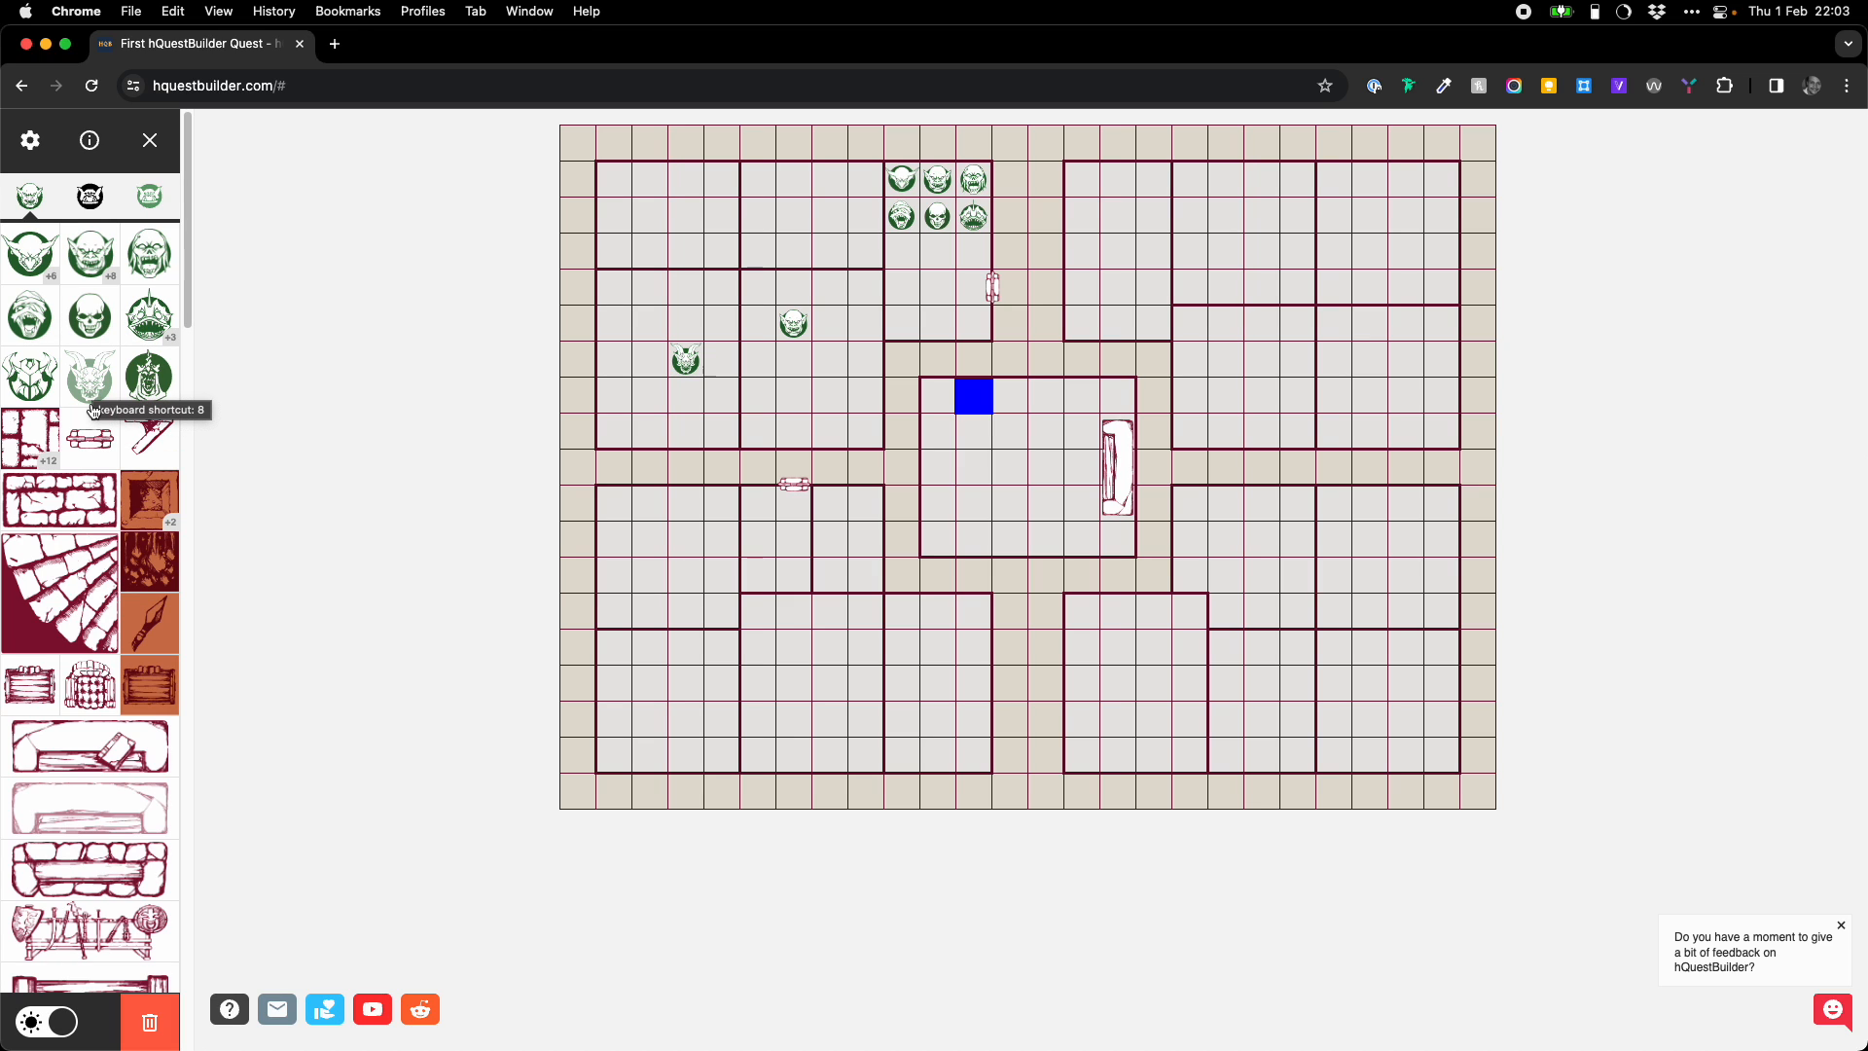
# - Preview the black-and-white and the third icon and board styles, and return to the original style
pyautogui.click(96, 201)
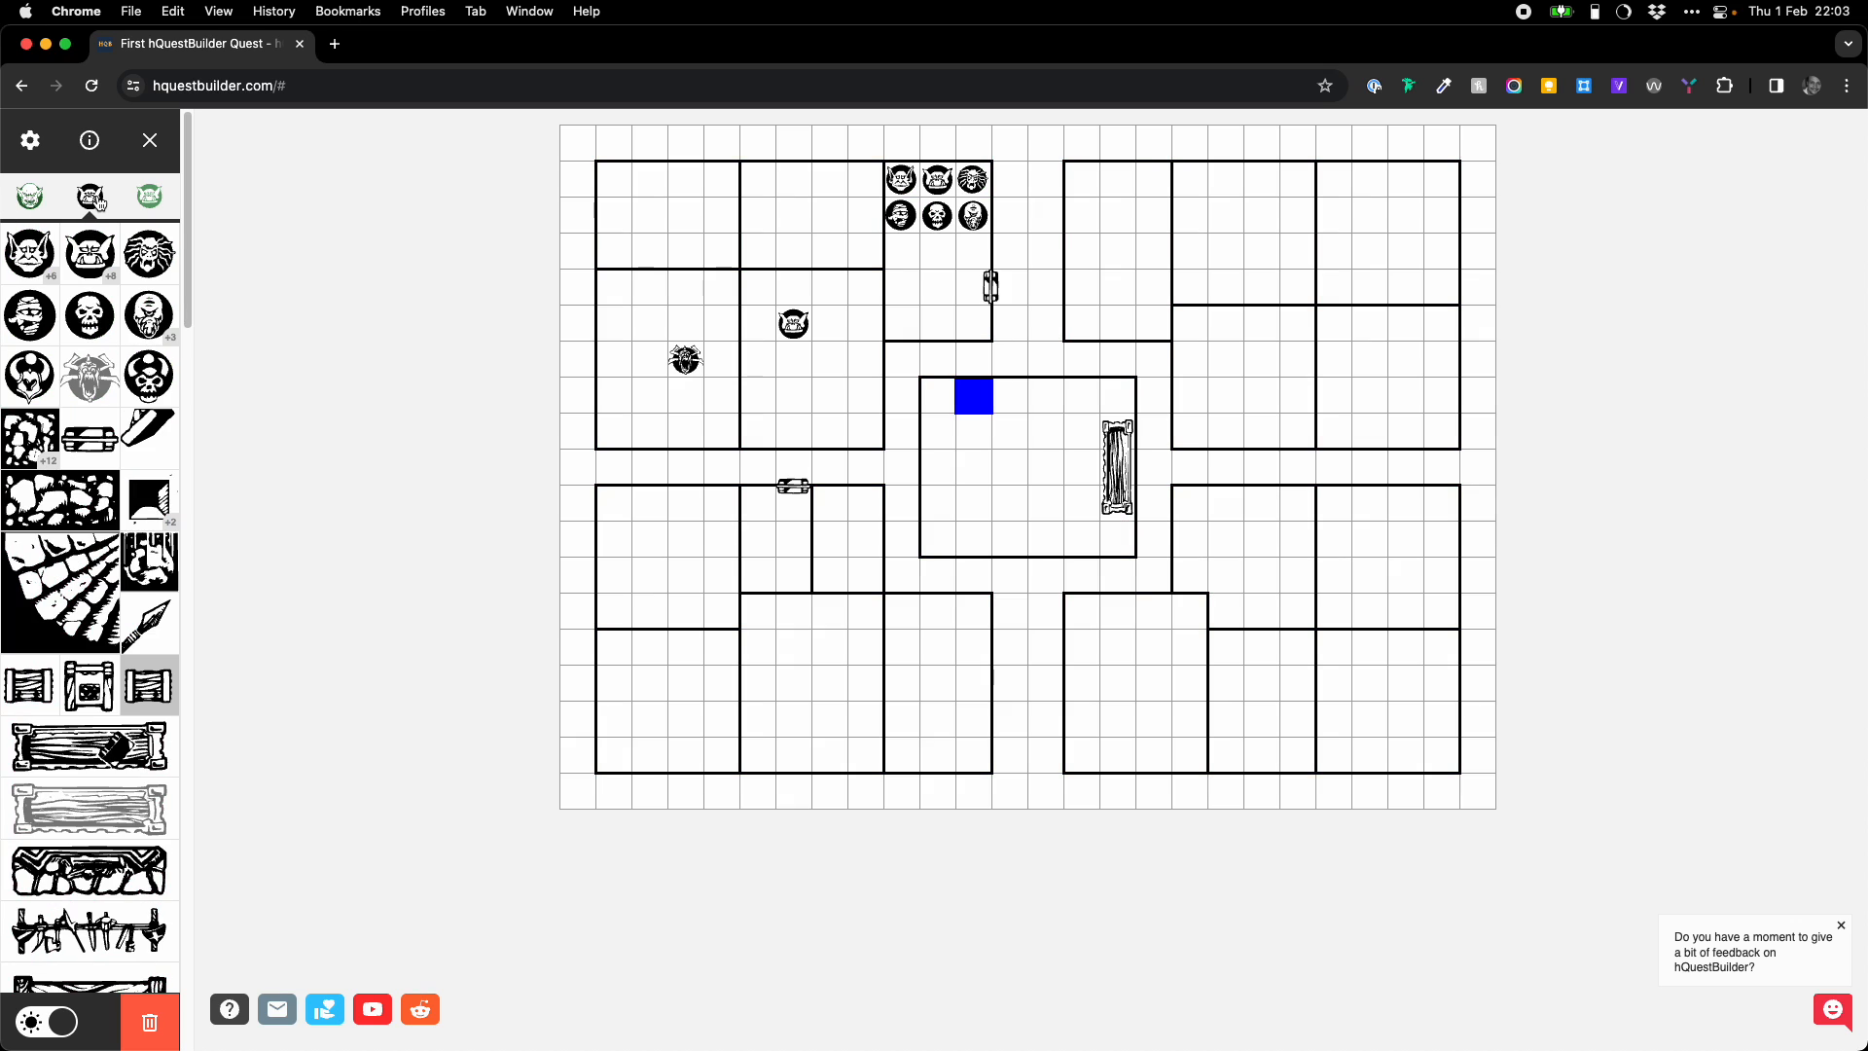
pyautogui.click(149, 200)
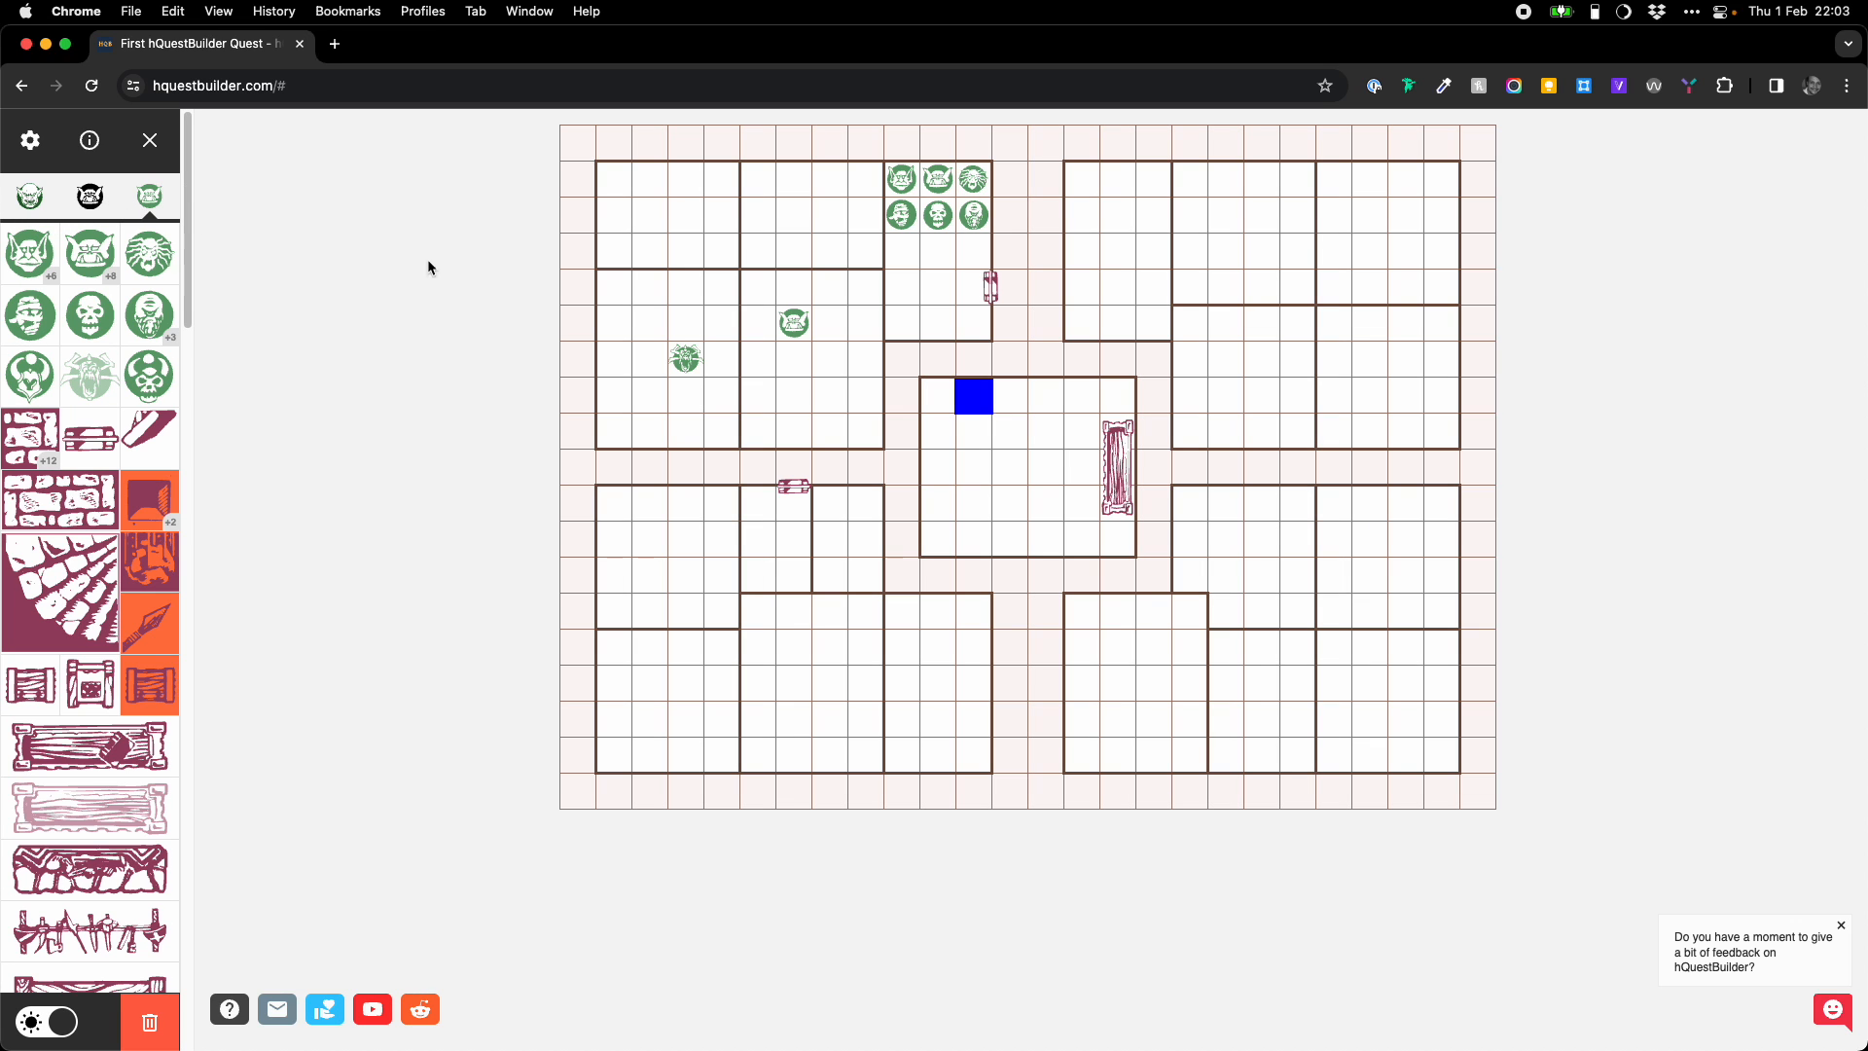
pyautogui.click(92, 200)
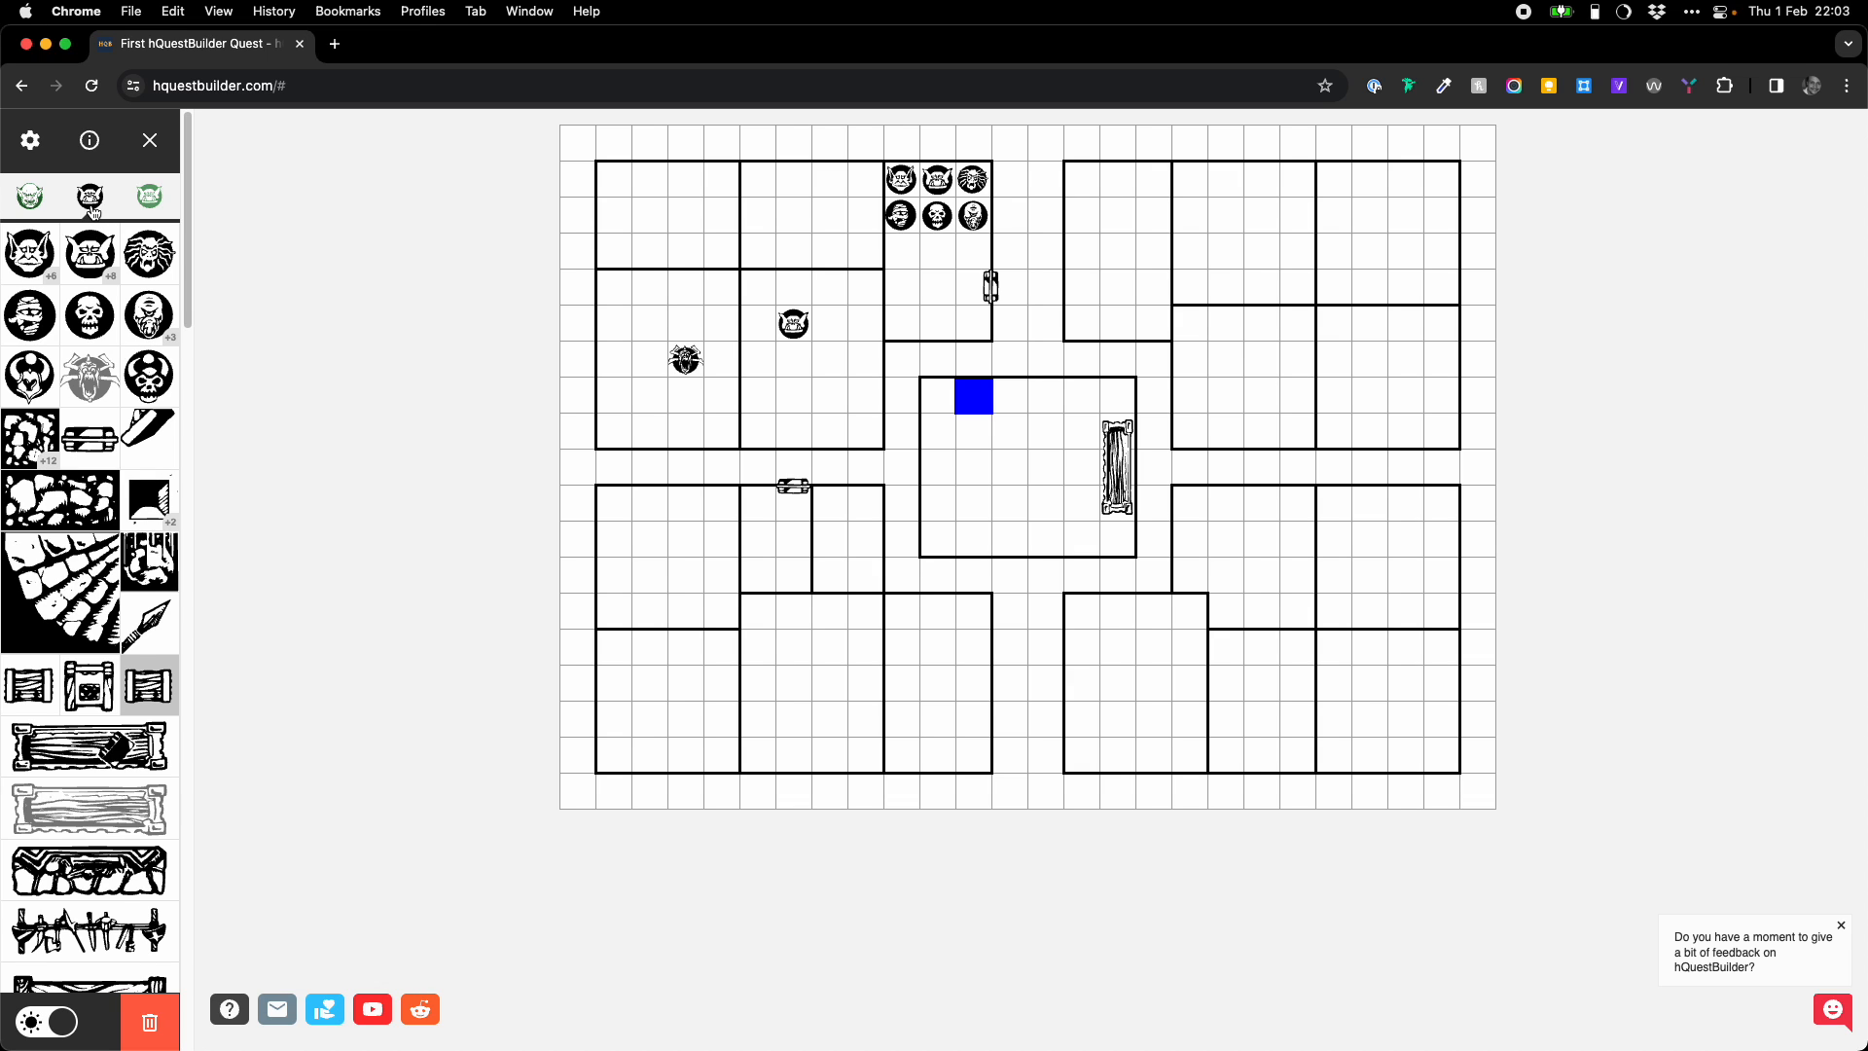
pyautogui.click(27, 212)
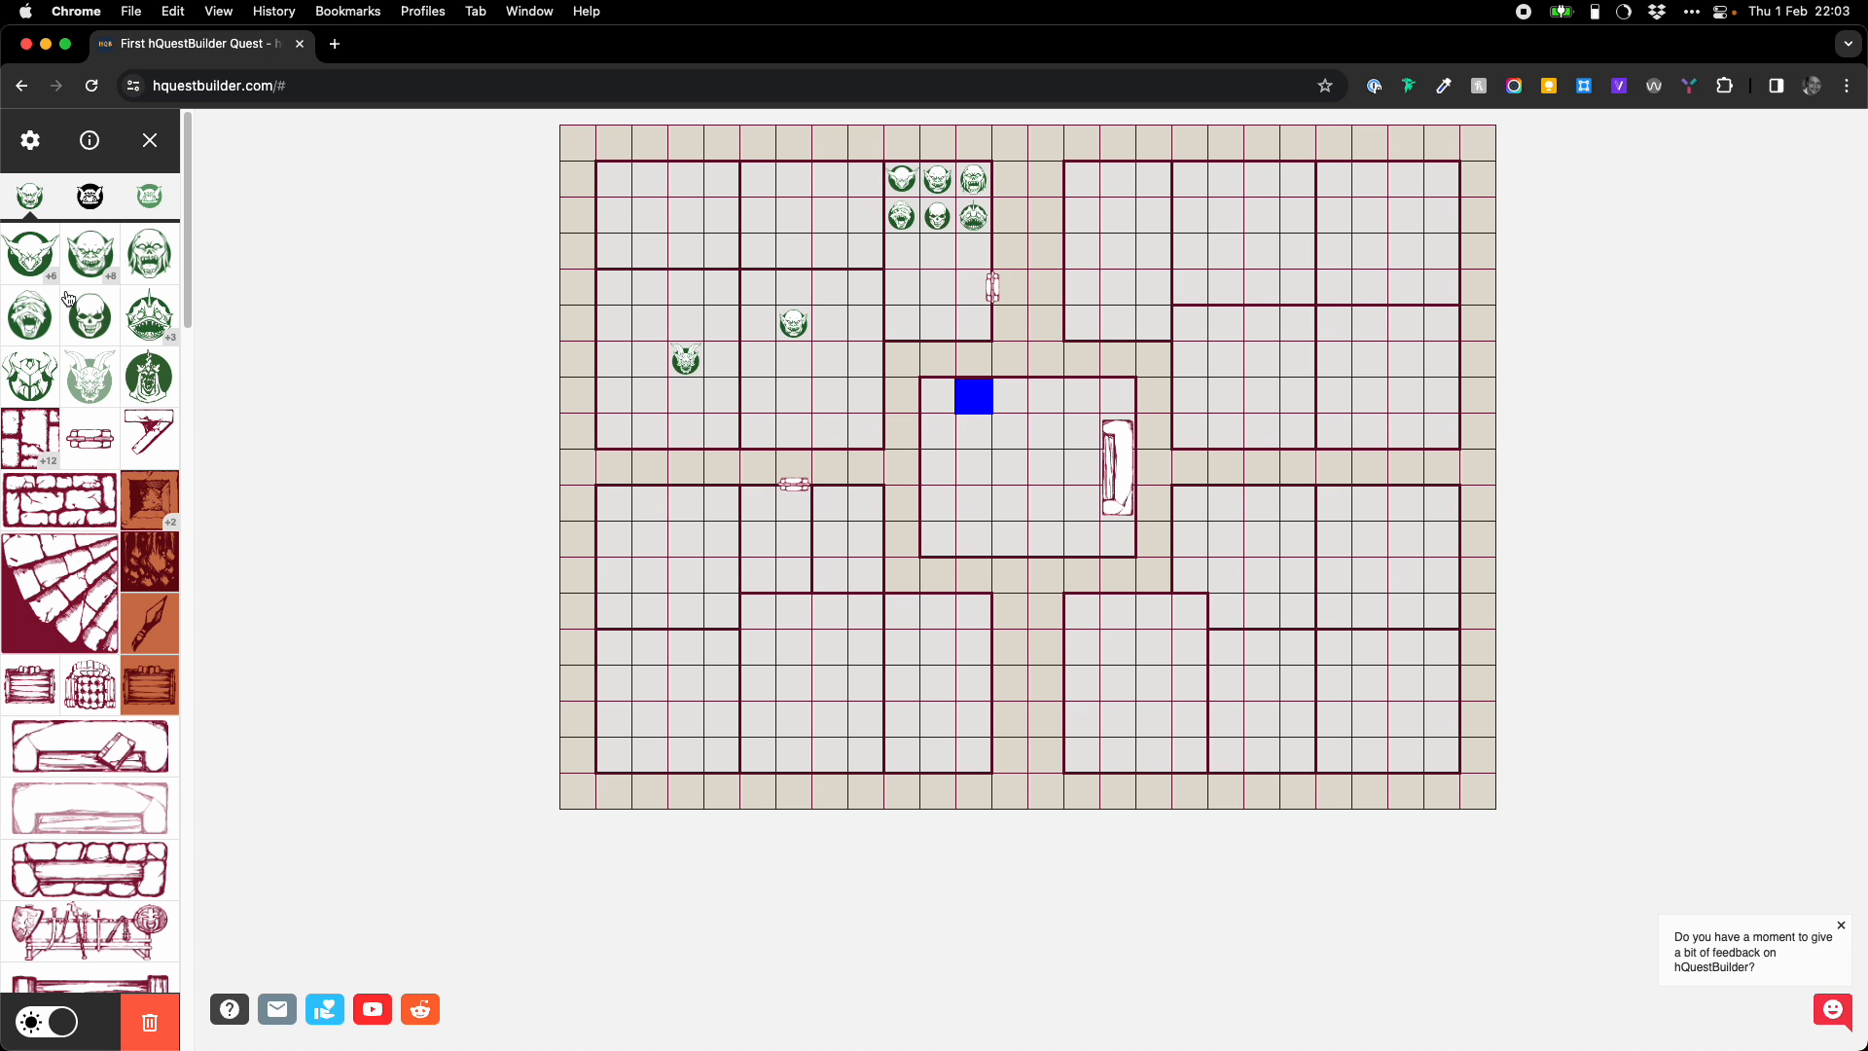
# - Expand the Rise of the Dread Moon set to view its icons, and collapse it again
pyautogui.scroll(-3, 70, 301)
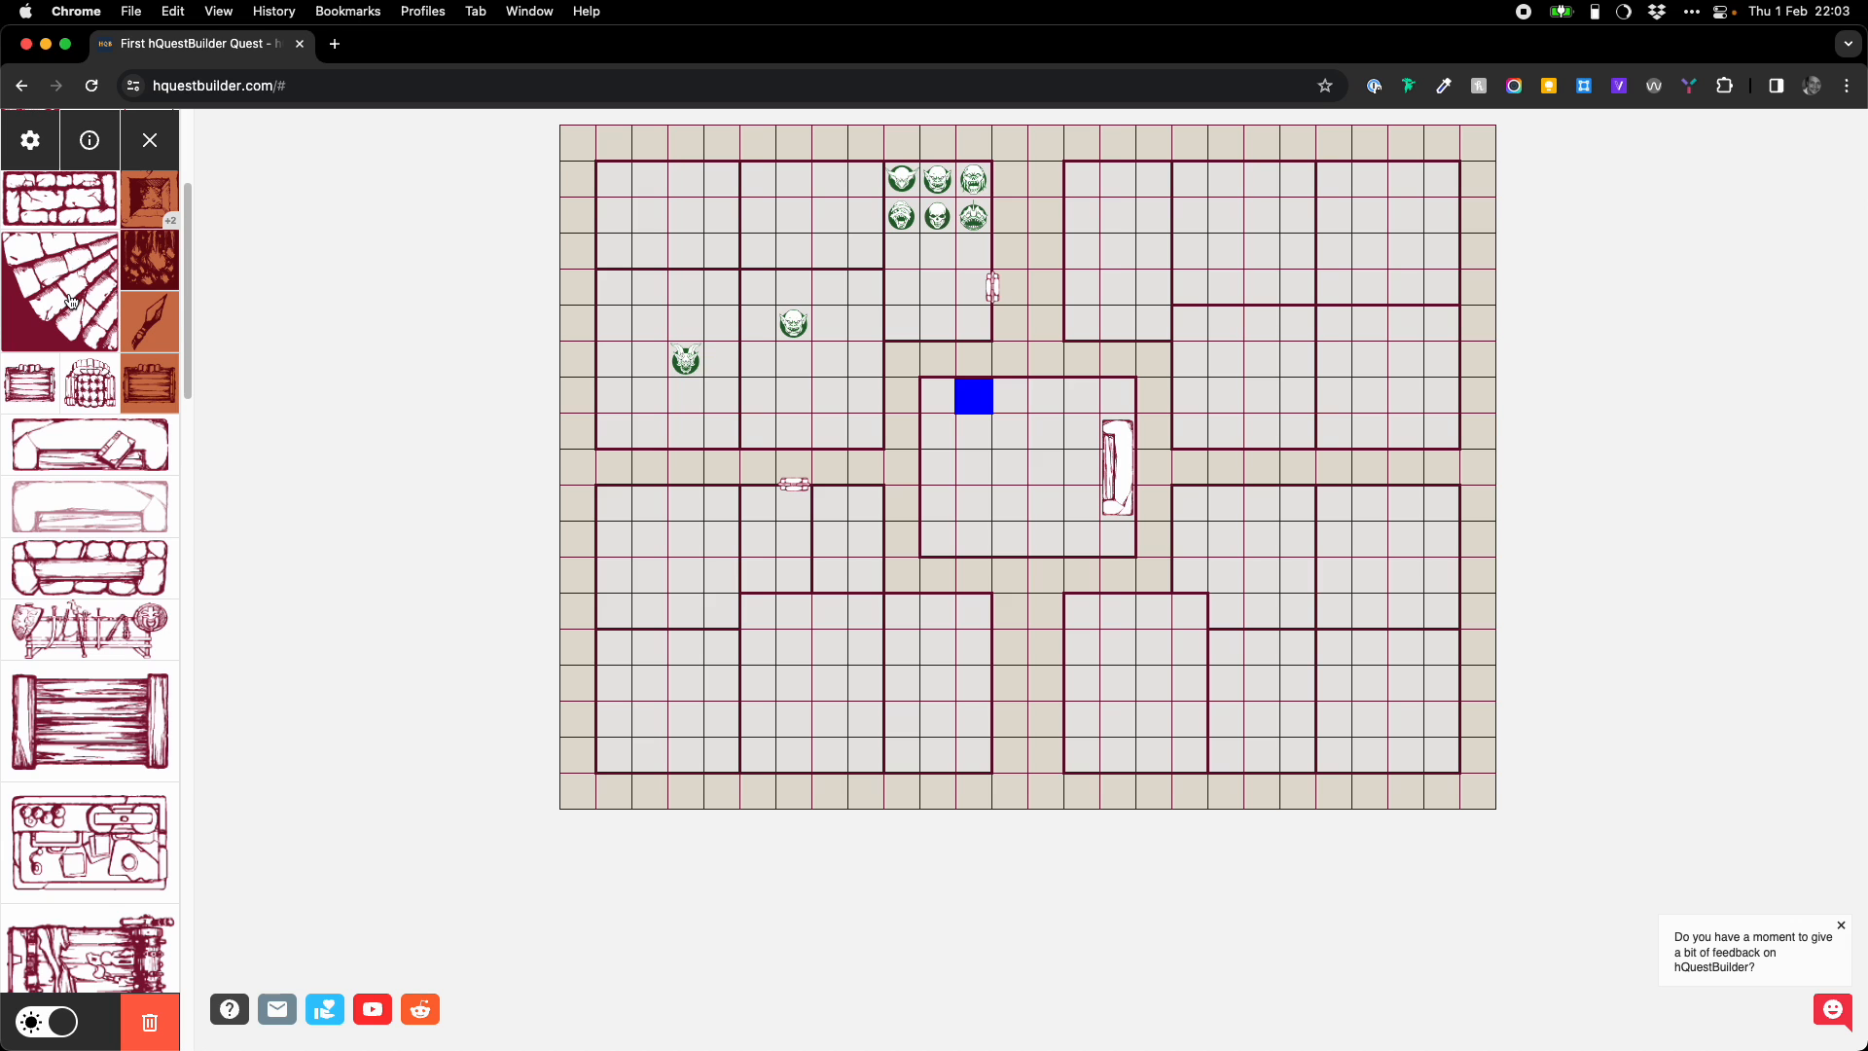
pyautogui.scroll(-10, 70, 300)
pyautogui.scroll(-5, 70, 301)
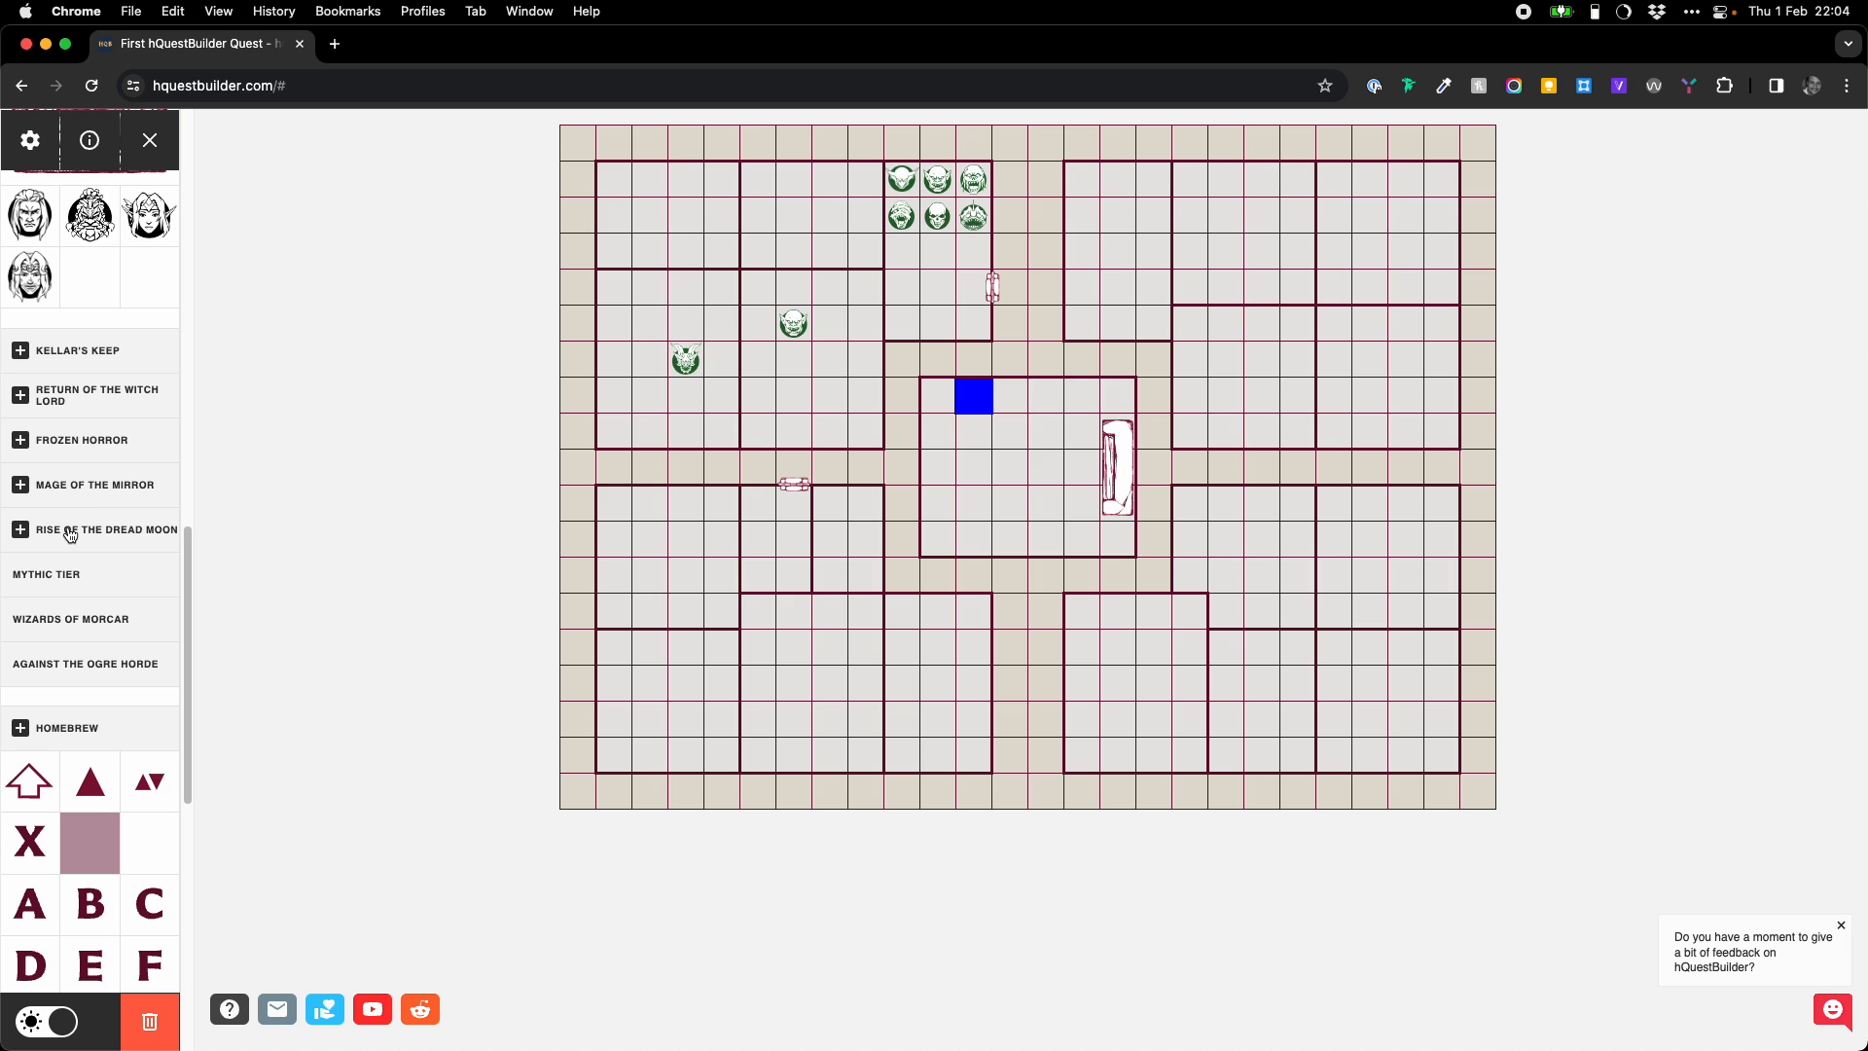
pyautogui.click(70, 530)
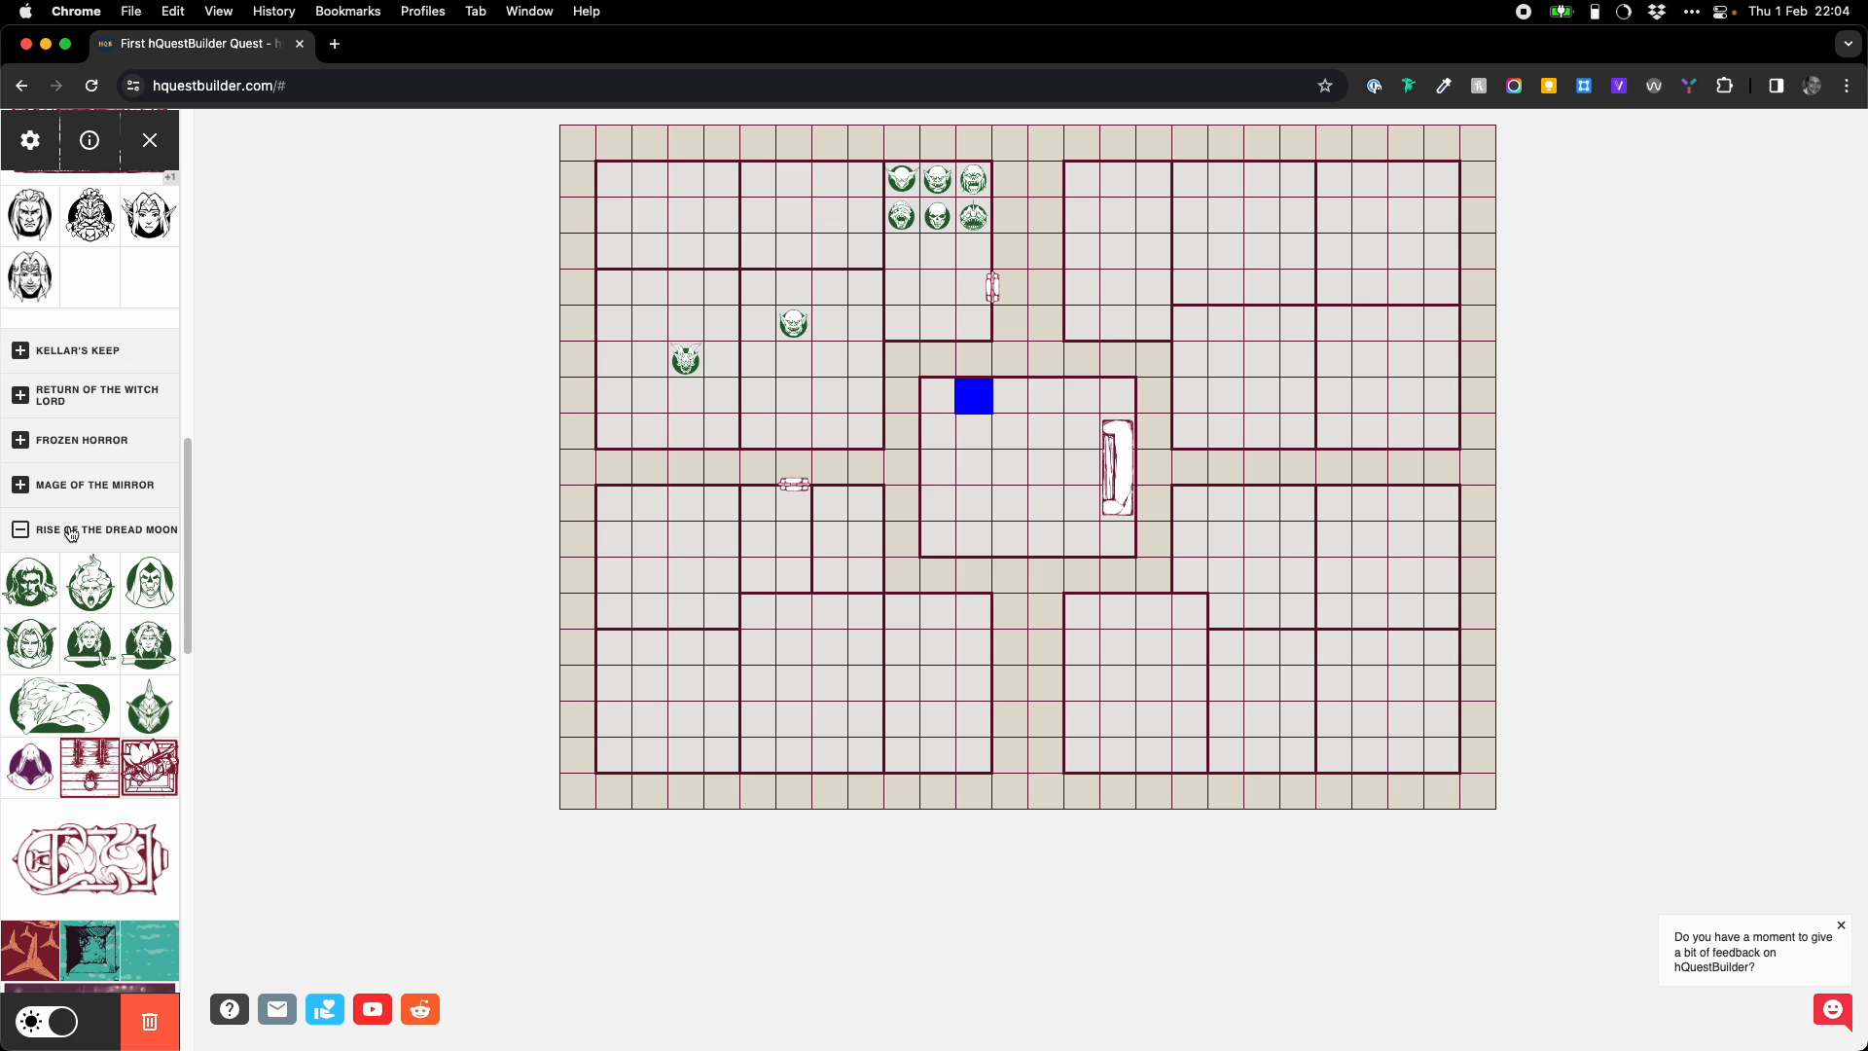
pyautogui.click(71, 531)
# - Add a custom graphic to the first empty Homebrew slot, using the example Imgur link given in the prompt
pyautogui.scroll(-5, 70, 537)
pyautogui.scroll(1, 70, 547)
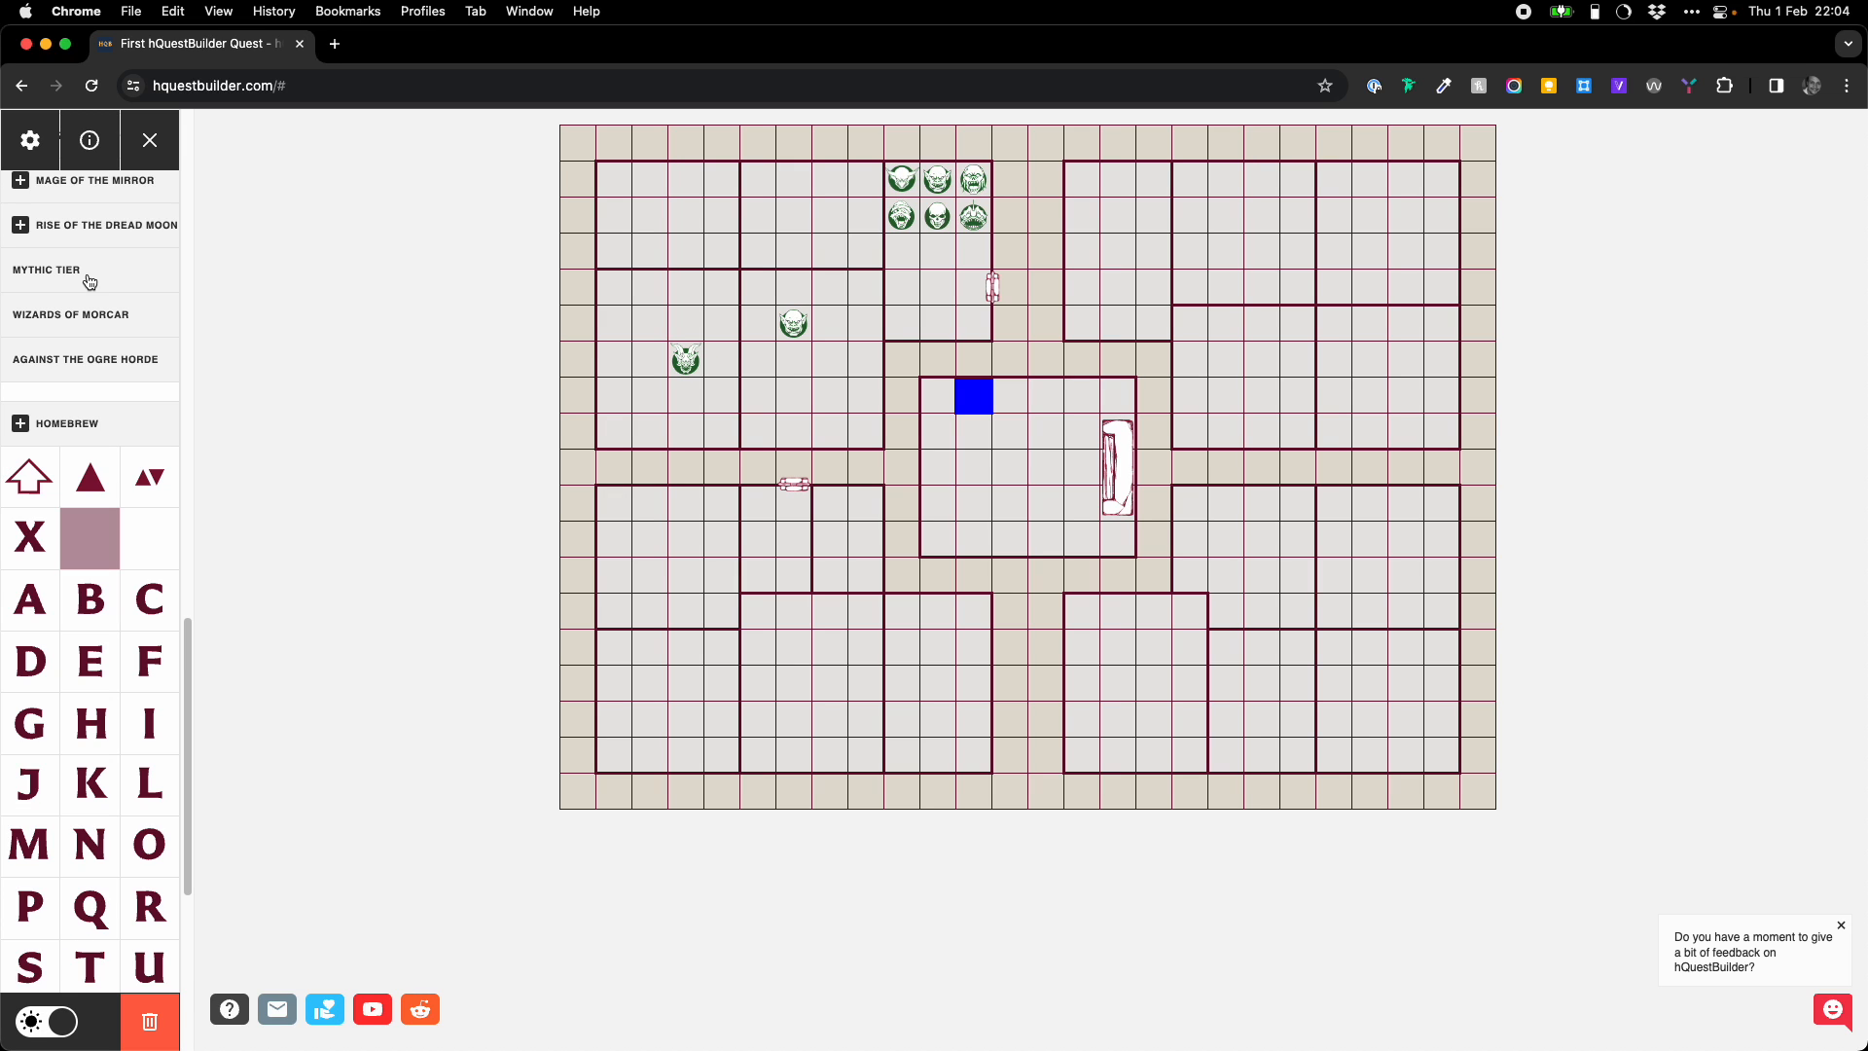
pyautogui.click(79, 426)
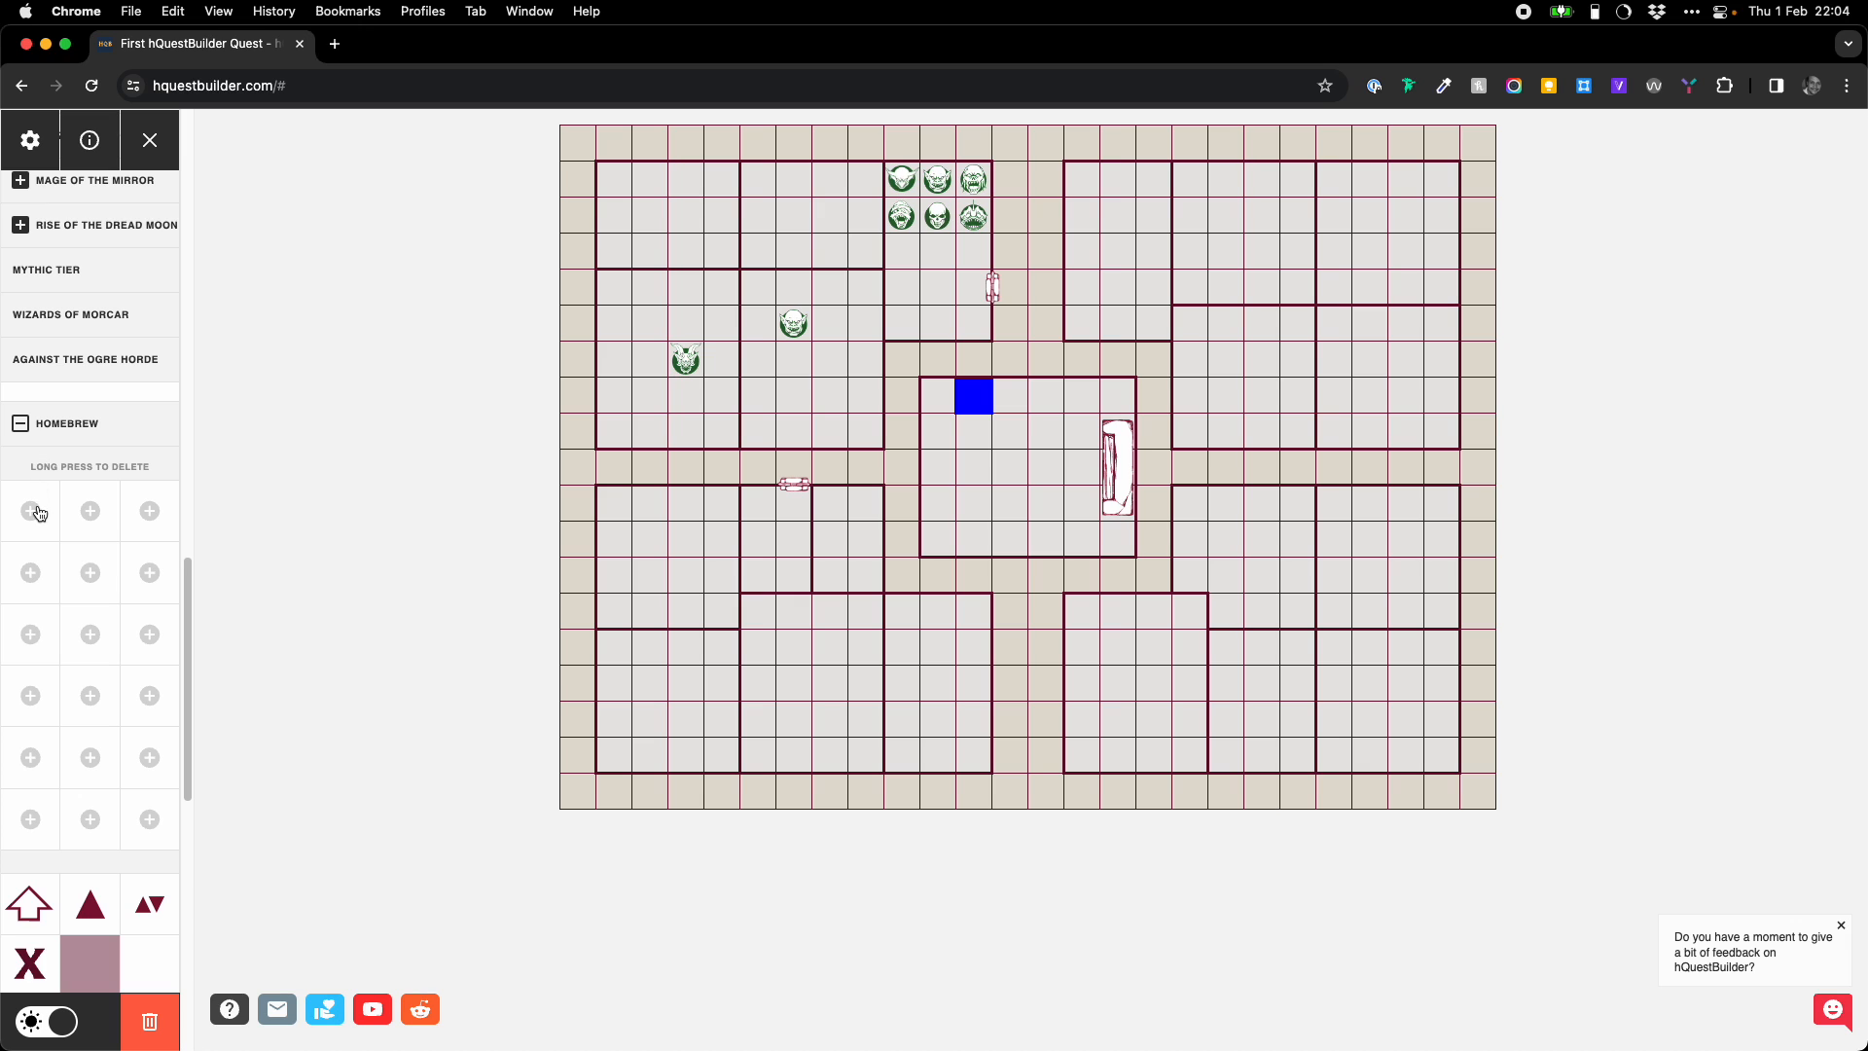
pyautogui.click(37, 513)
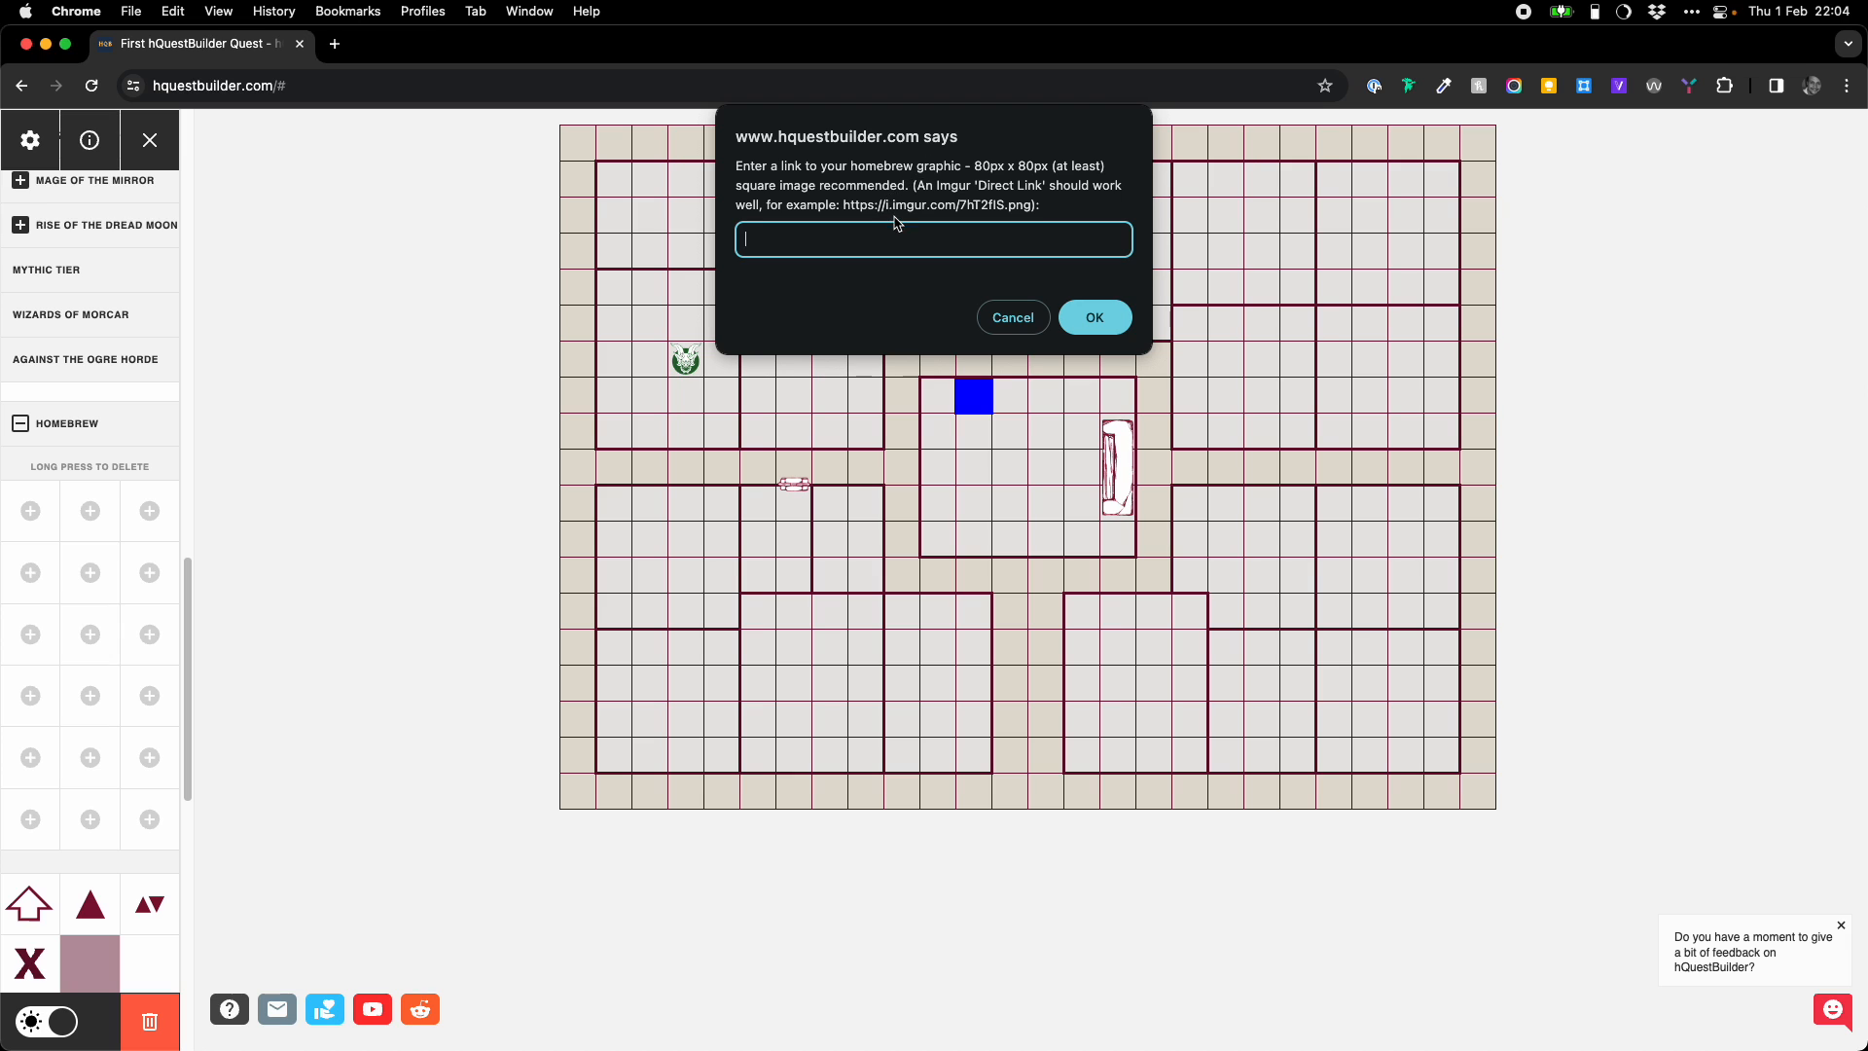
pyautogui.moveTo(844, 209); pyautogui.dragTo(1031, 208)
pyautogui.press('super+c')
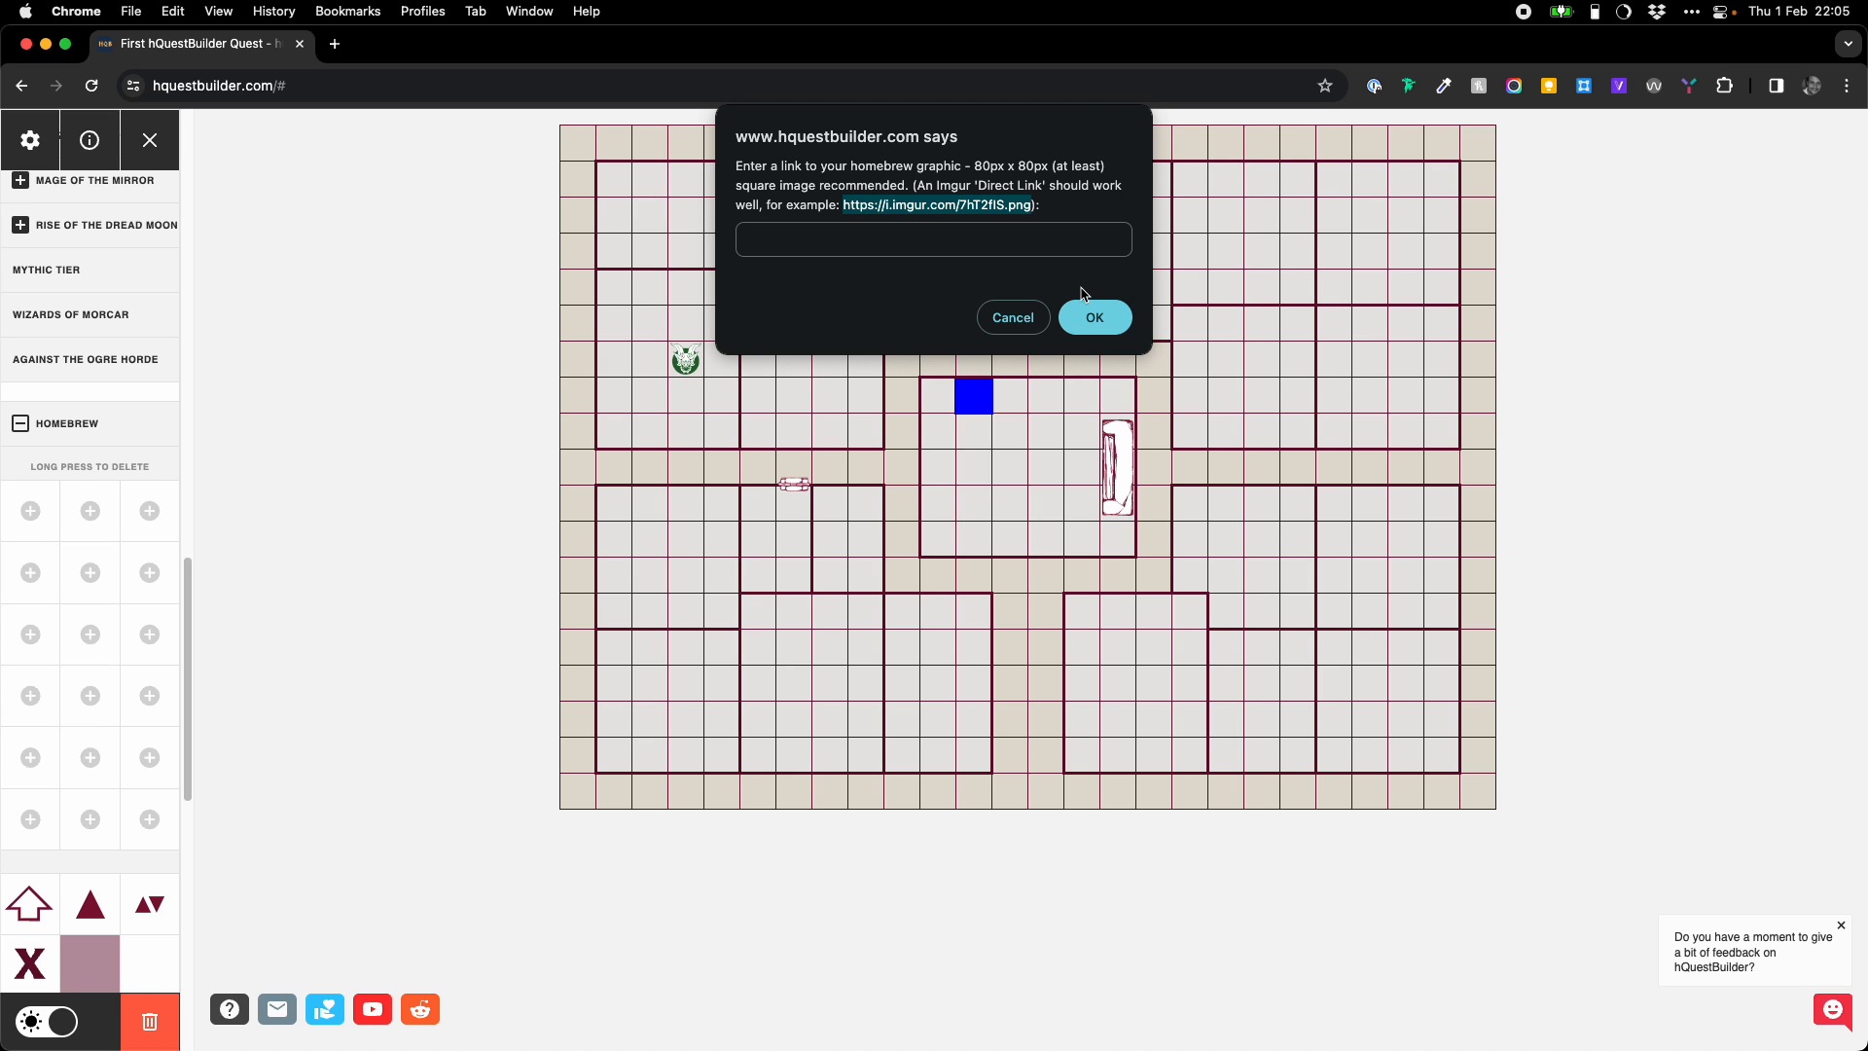
pyautogui.click(918, 239)
pyautogui.press('super+v')
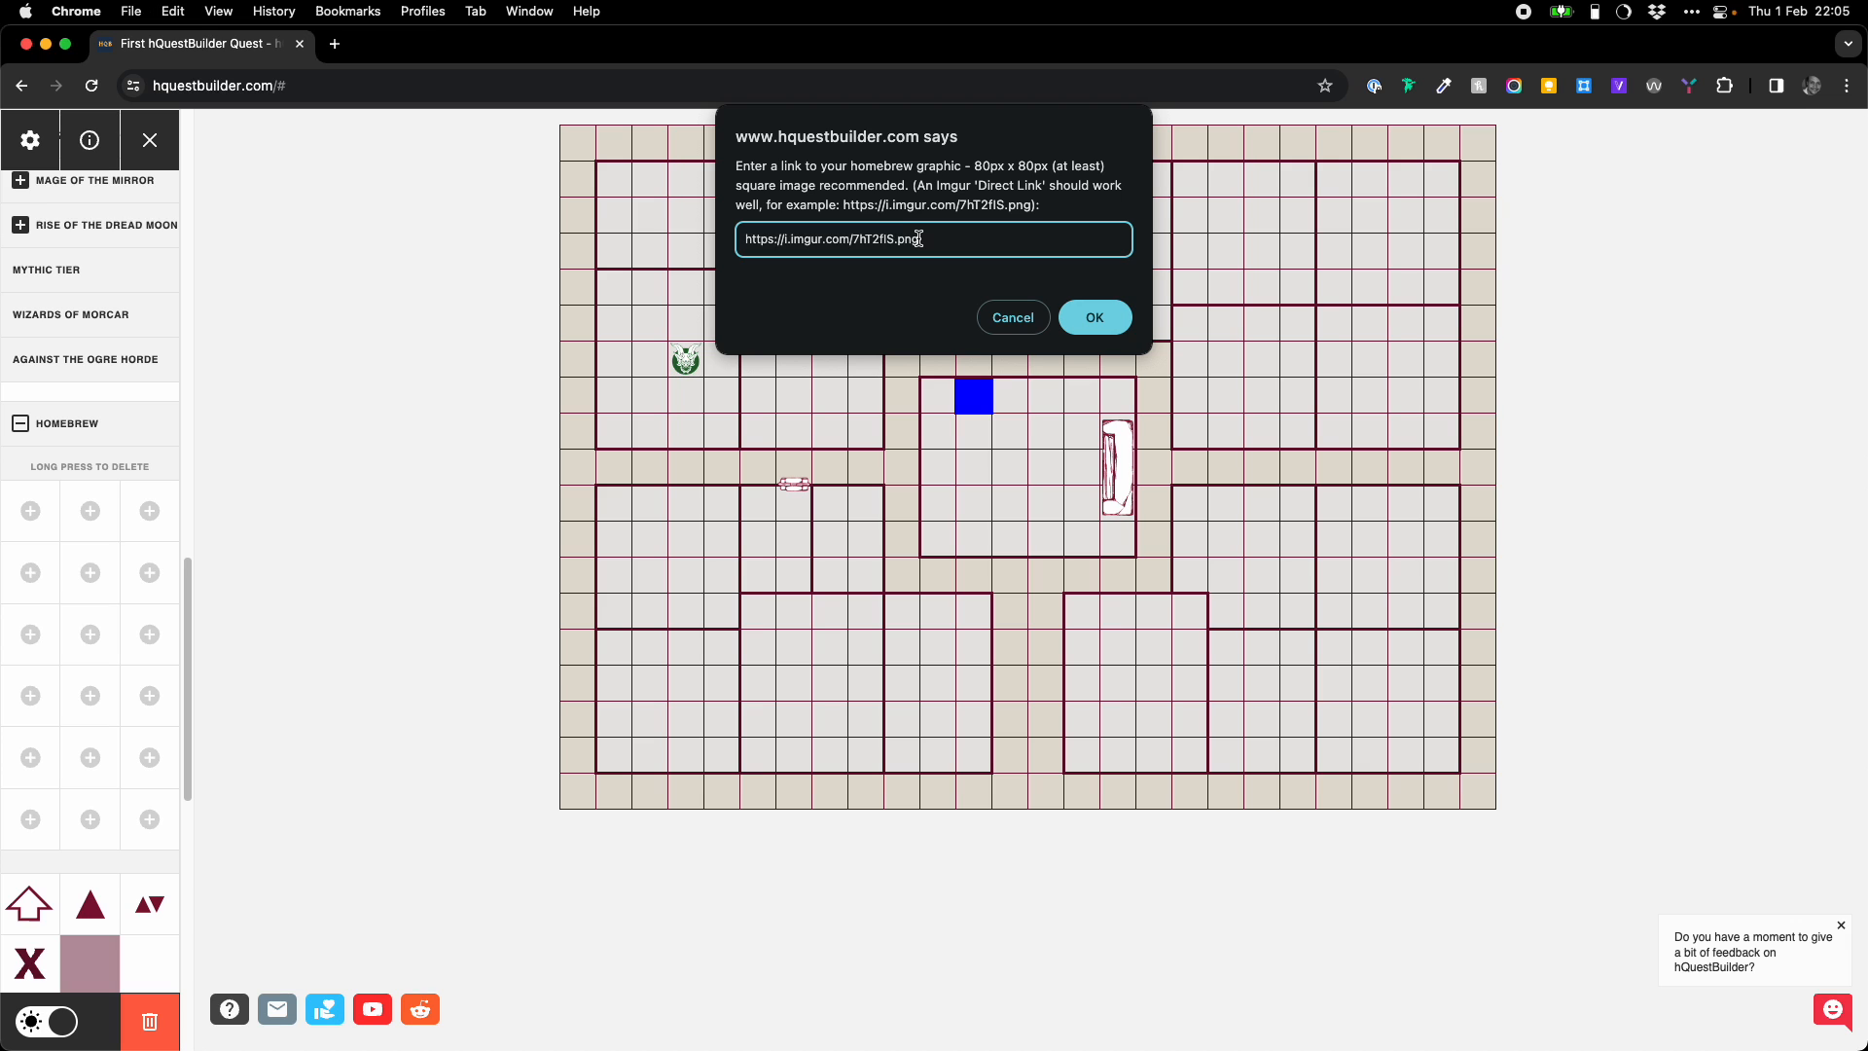
pyautogui.click(1093, 315)
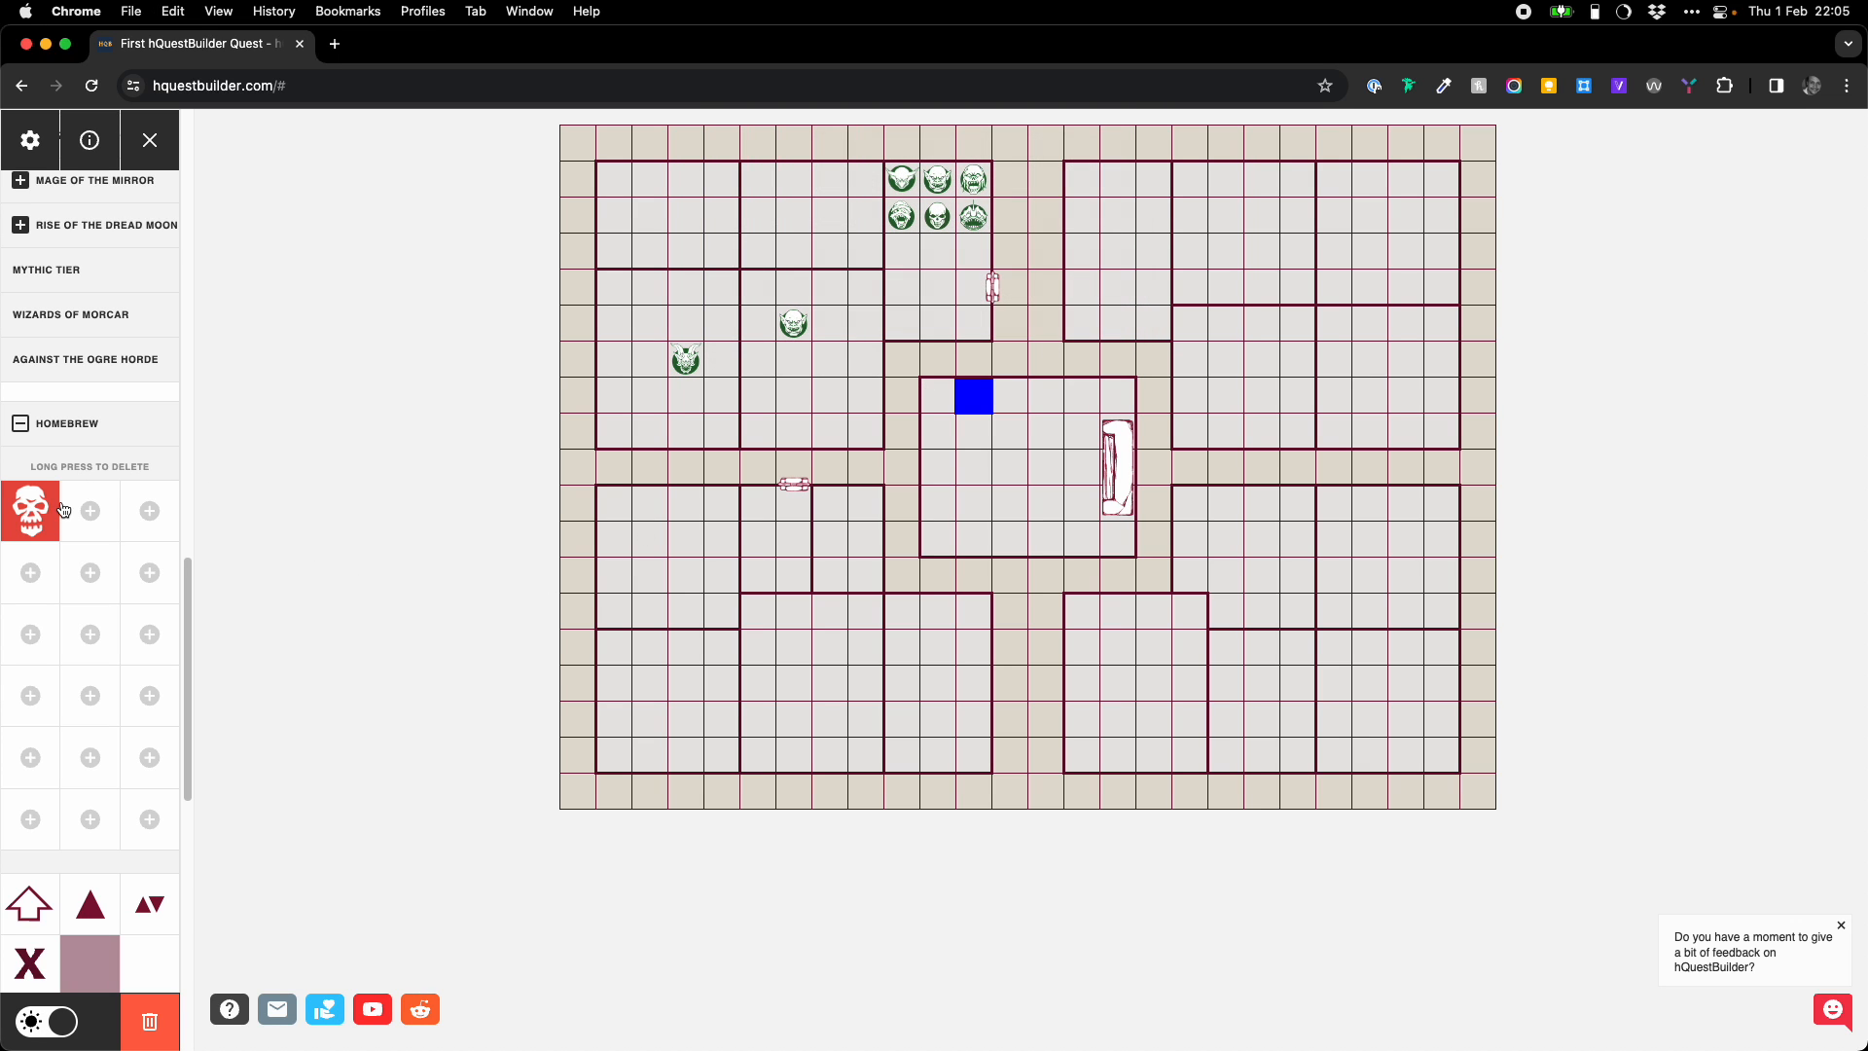
# - Place the homebrew skull icon in the orc's room, two rows below and one column right of the orc
pyautogui.click(841, 401)
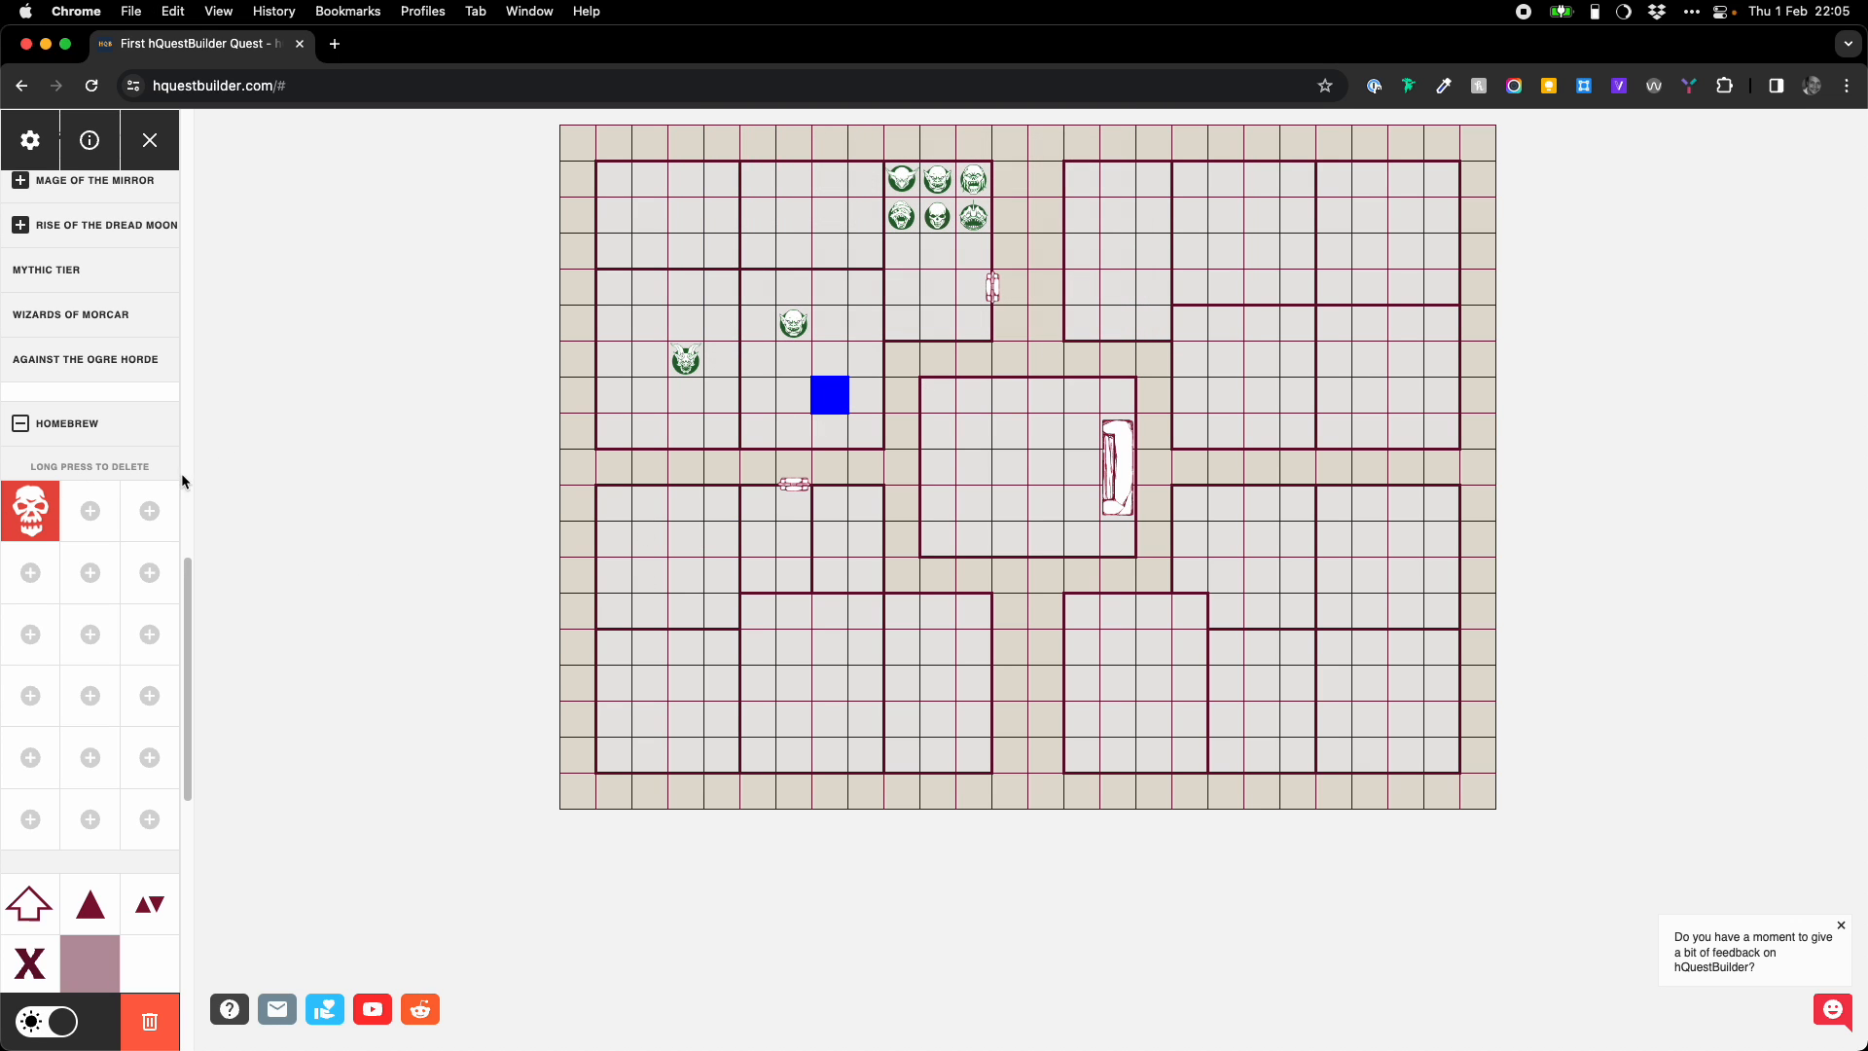
pyautogui.click(31, 516)
pyautogui.click(829, 433)
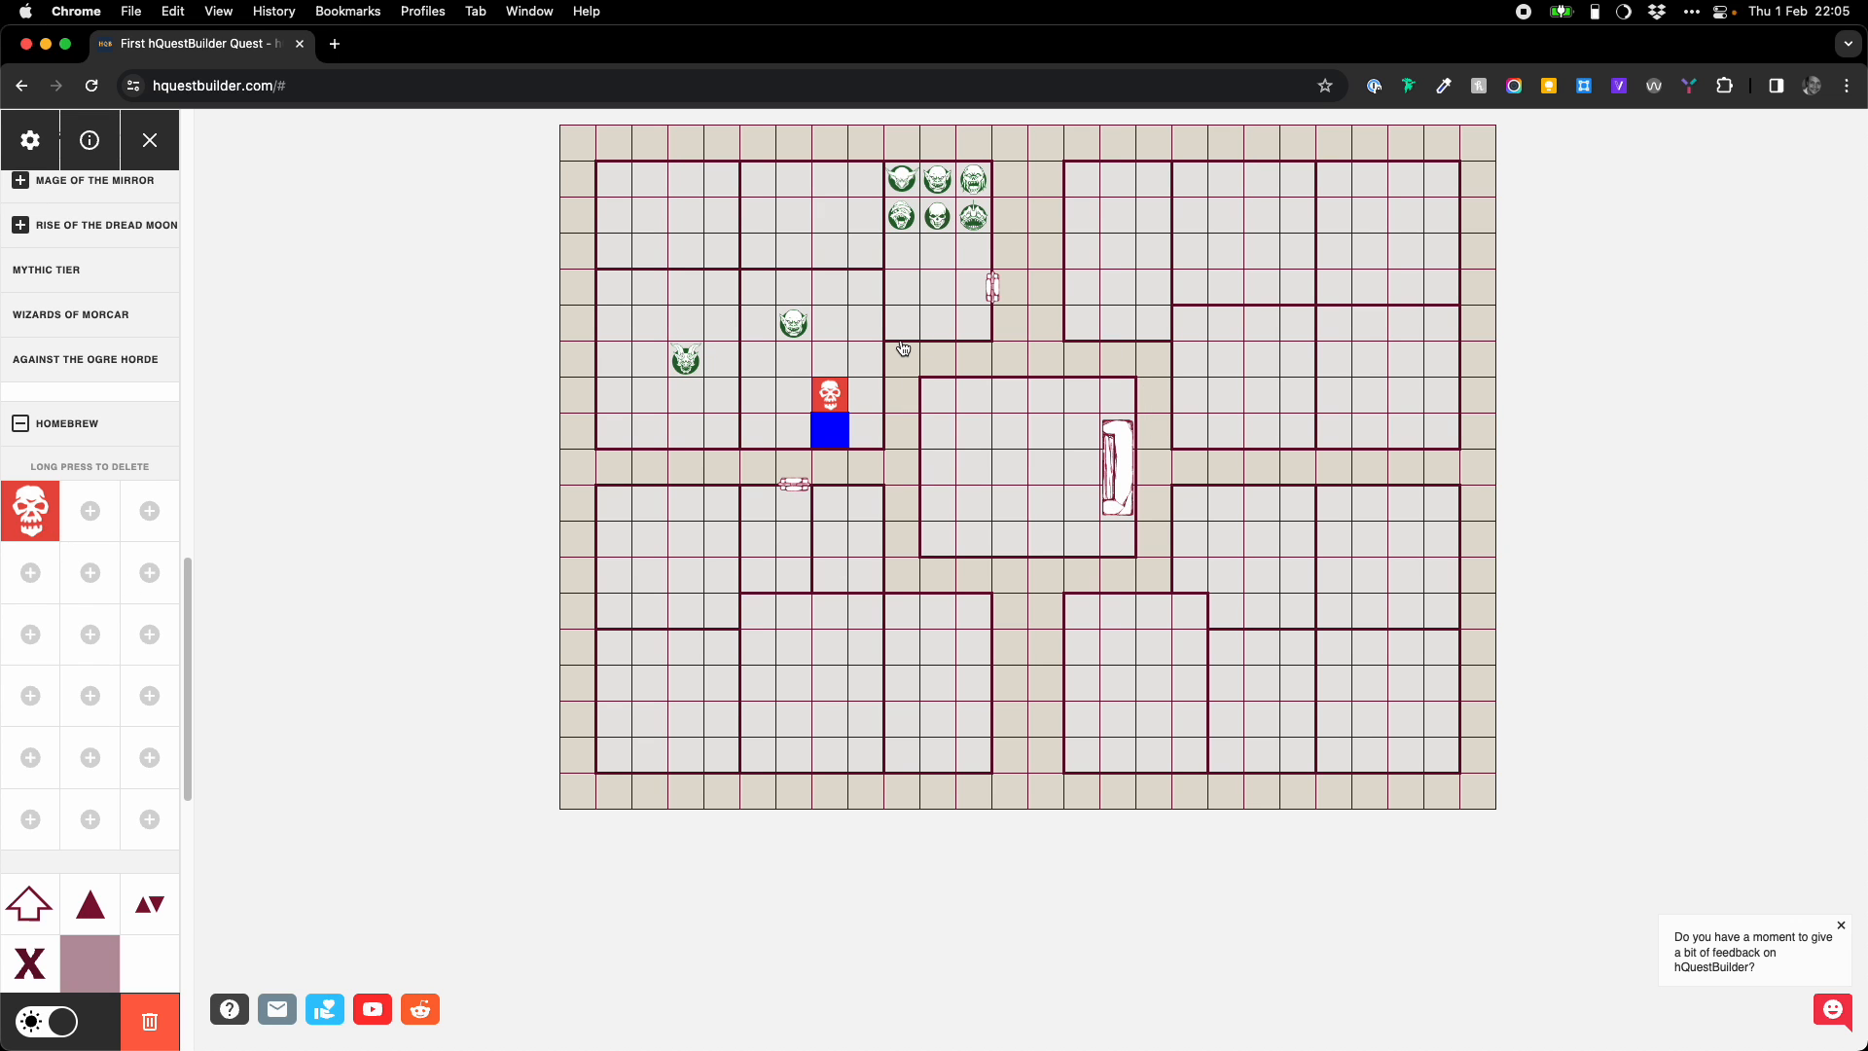
# - Enable rock paint mode and paint the two bottom rows of the three-column room at the map's lower centre
pyautogui.scroll(-2, 115, 649)
pyautogui.scroll(-6, 114, 649)
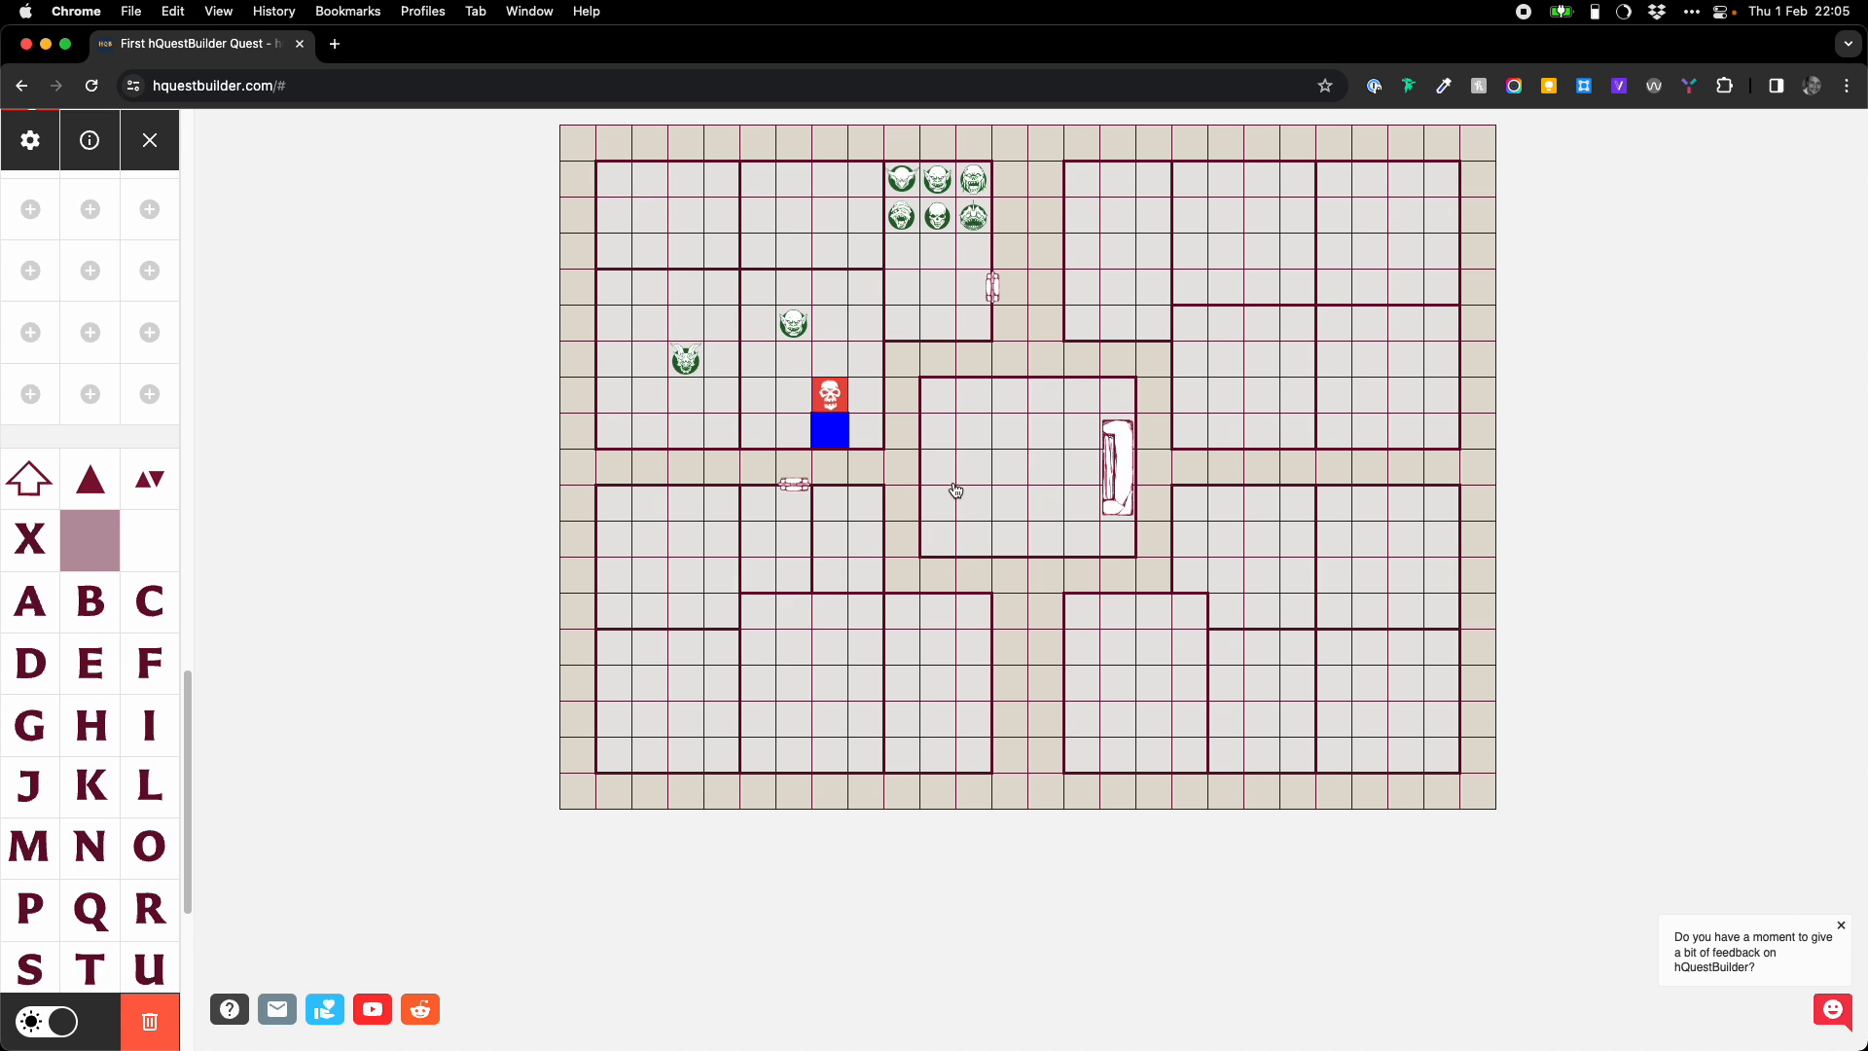
pyautogui.click(900, 757)
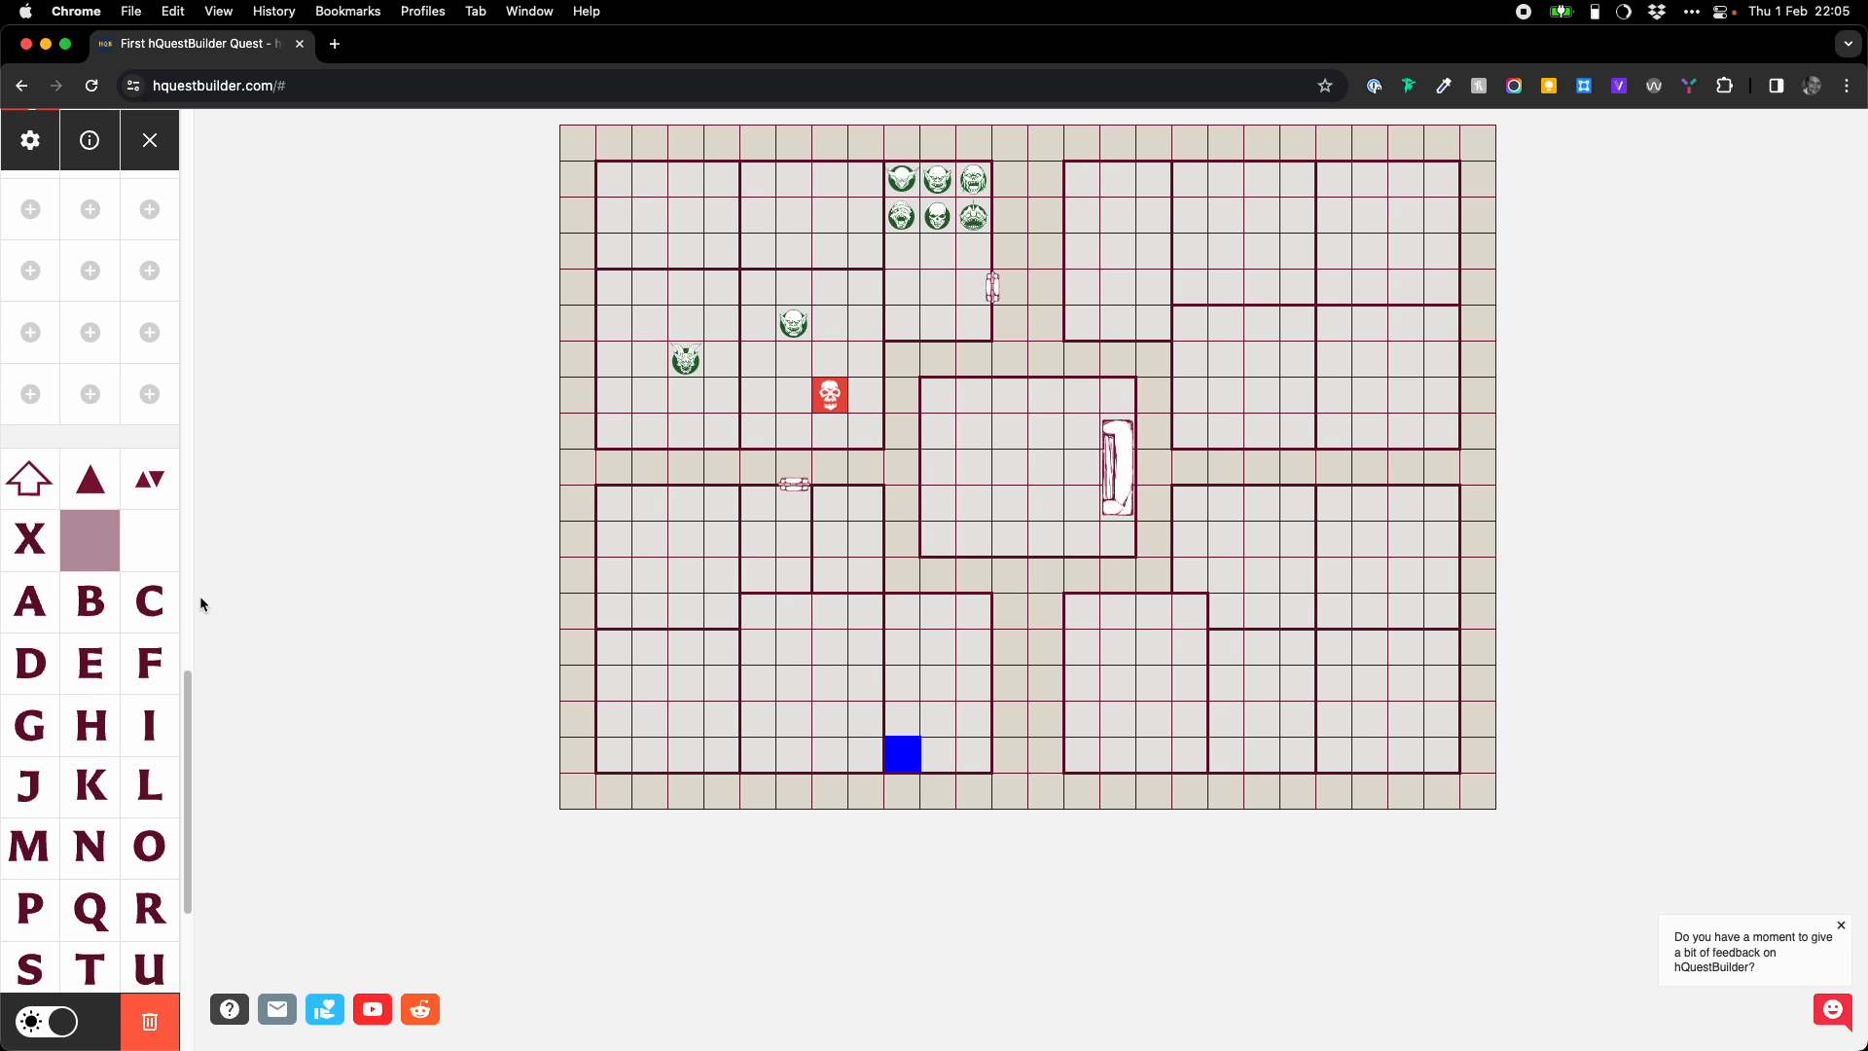
pyautogui.press('space')
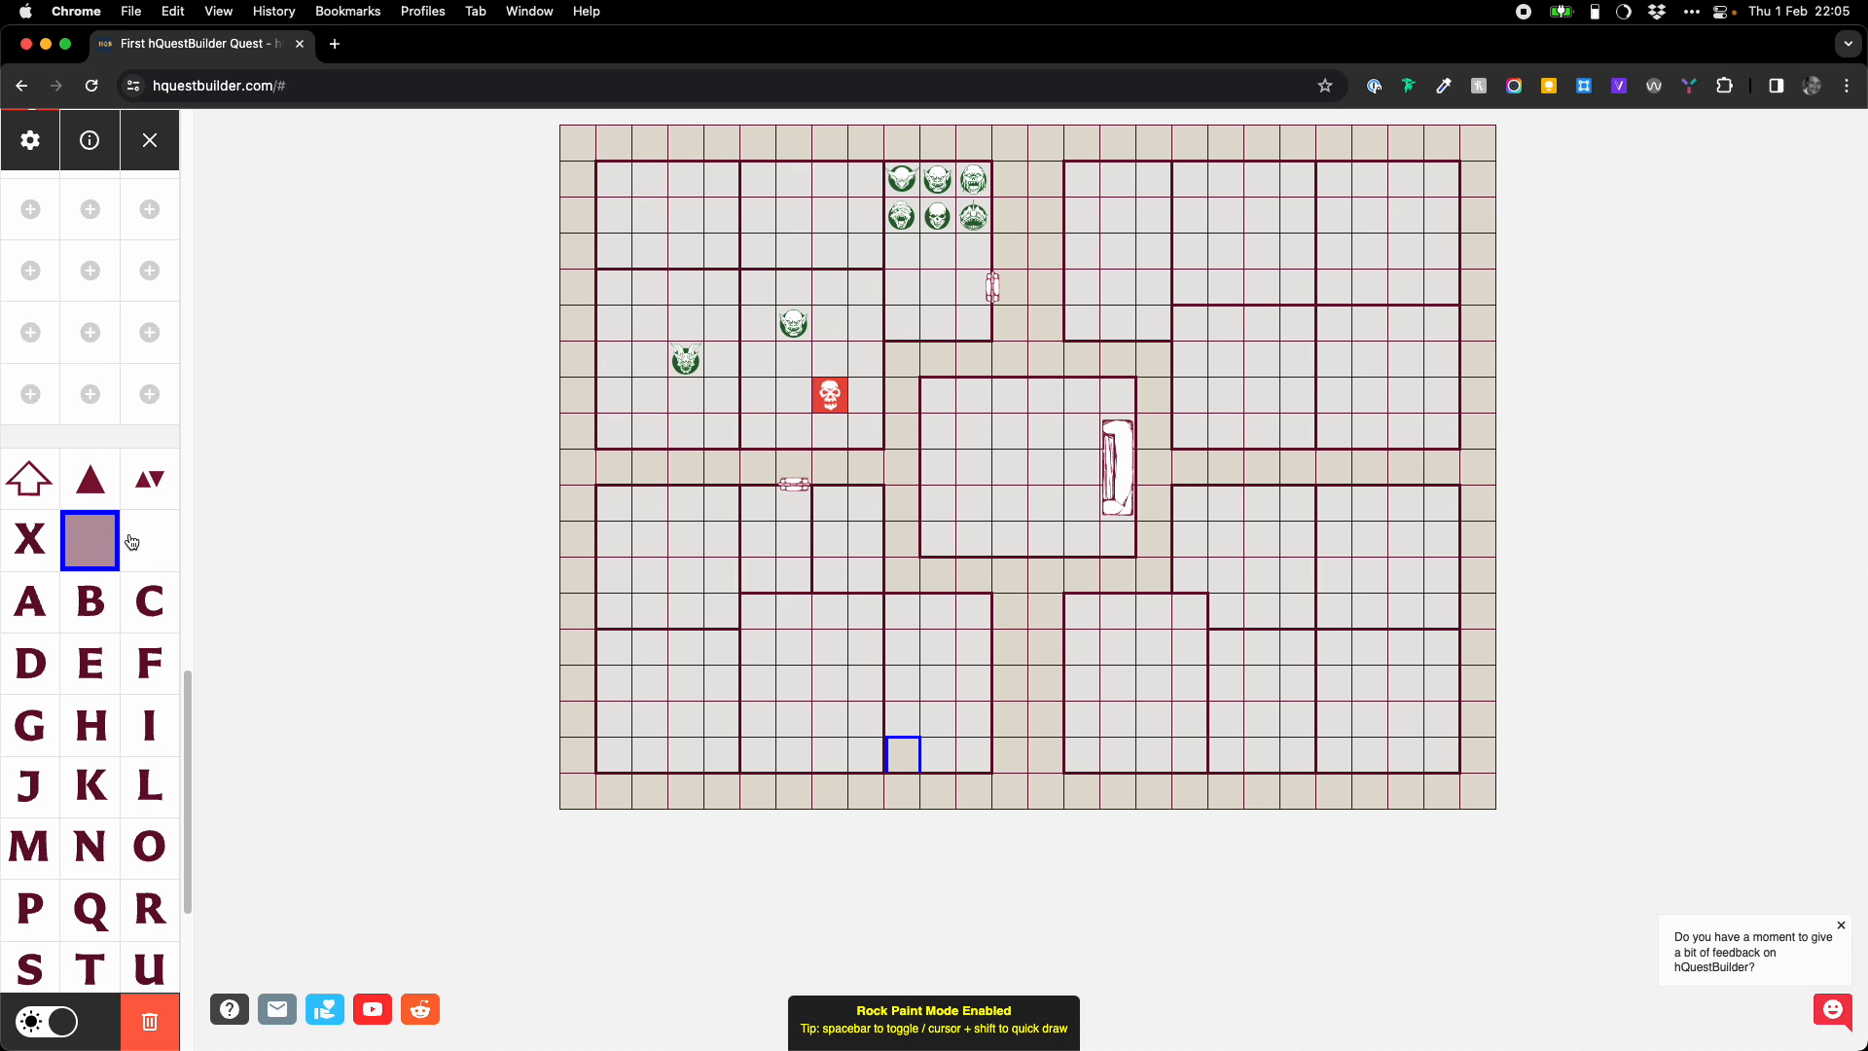
pyautogui.click(93, 545)
pyautogui.click(95, 548)
pyautogui.click(905, 758)
pyautogui.click(940, 764)
pyautogui.click(974, 755)
pyautogui.click(974, 719)
pyautogui.click(938, 718)
pyautogui.click(903, 728)
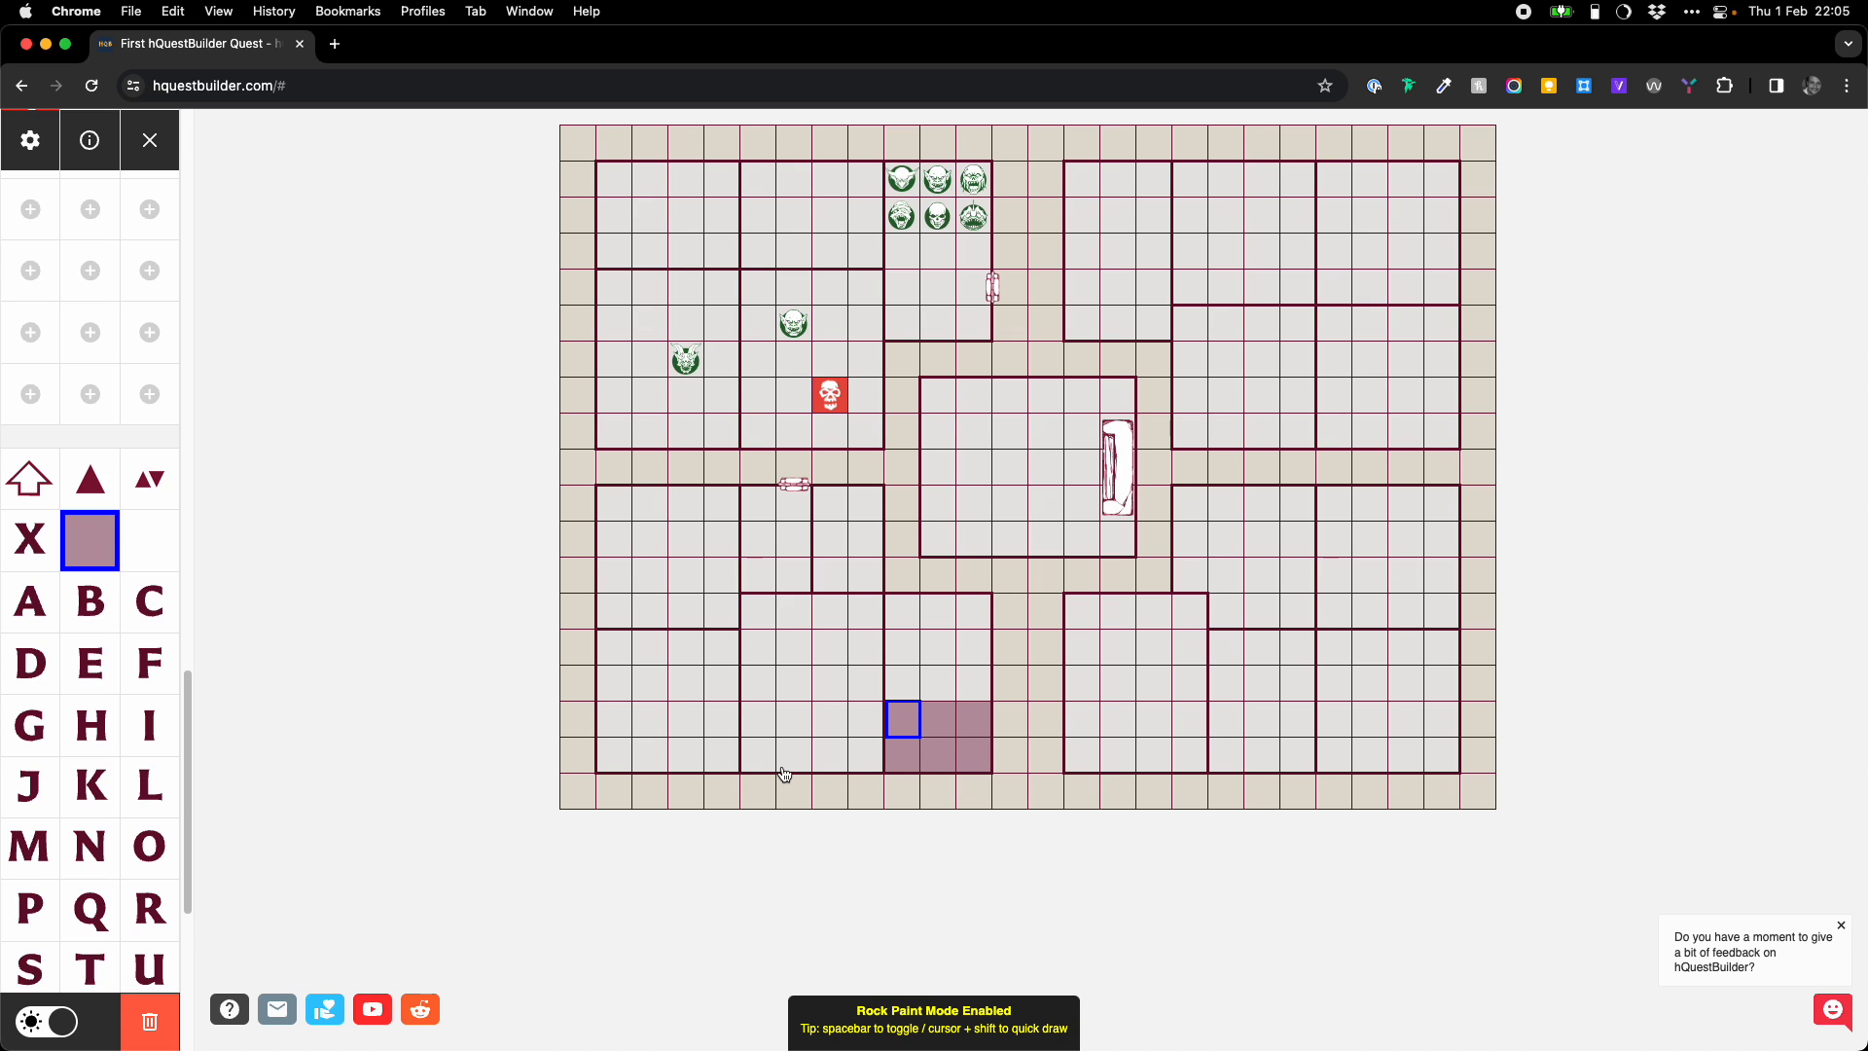
# - Extend the painted rock upwards to cover the rest of the three-column room
pyautogui.click(901, 725)
pyautogui.click(903, 725)
pyautogui.hotkey('shift', 'Up')
pyautogui.hotkey('shift', 'Up')
pyautogui.hotkey('shift', 'Up')
pyautogui.hotkey('shift', 'Right')
pyautogui.hotkey('shift', 'Right')
pyautogui.hotkey('shift', 'Down')
pyautogui.hotkey('shift', 'Down')
pyautogui.hotkey('shift', 'Left')
pyautogui.hotkey('shift', 'Up')
pyautogui.hotkey('shift', 'Down')
pyautogui.hotkey('shift', 'Down')
pyautogui.hotkey('shift', 'Right')
pyautogui.hotkey('shift', 'Right')
# - Paint rock squares around the edge of the adjoining four-column room
pyautogui.hotkey('shift', 'Left')
pyautogui.hotkey('shift', 'Left')
pyautogui.hotkey('shift', 'Left')
pyautogui.hotkey('shift', 'Left')
pyautogui.hotkey('shift', 'Up')
pyautogui.hotkey('shift', 'Up')
pyautogui.hotkey('shift', 'Up')
pyautogui.hotkey('shift', 'Left')
pyautogui.hotkey('shift', 'Left')
pyautogui.hotkey('shift', 'Left')
pyautogui.hotkey('shift', 'Down')
pyautogui.hotkey('shift', 'Down')
pyautogui.hotkey('shift', 'Down')
pyautogui.hotkey('shift', 'Down')
pyautogui.hotkey('shift', 'Right')
pyautogui.hotkey('shift', 'Right')
pyautogui.hotkey('shift', 'Right')
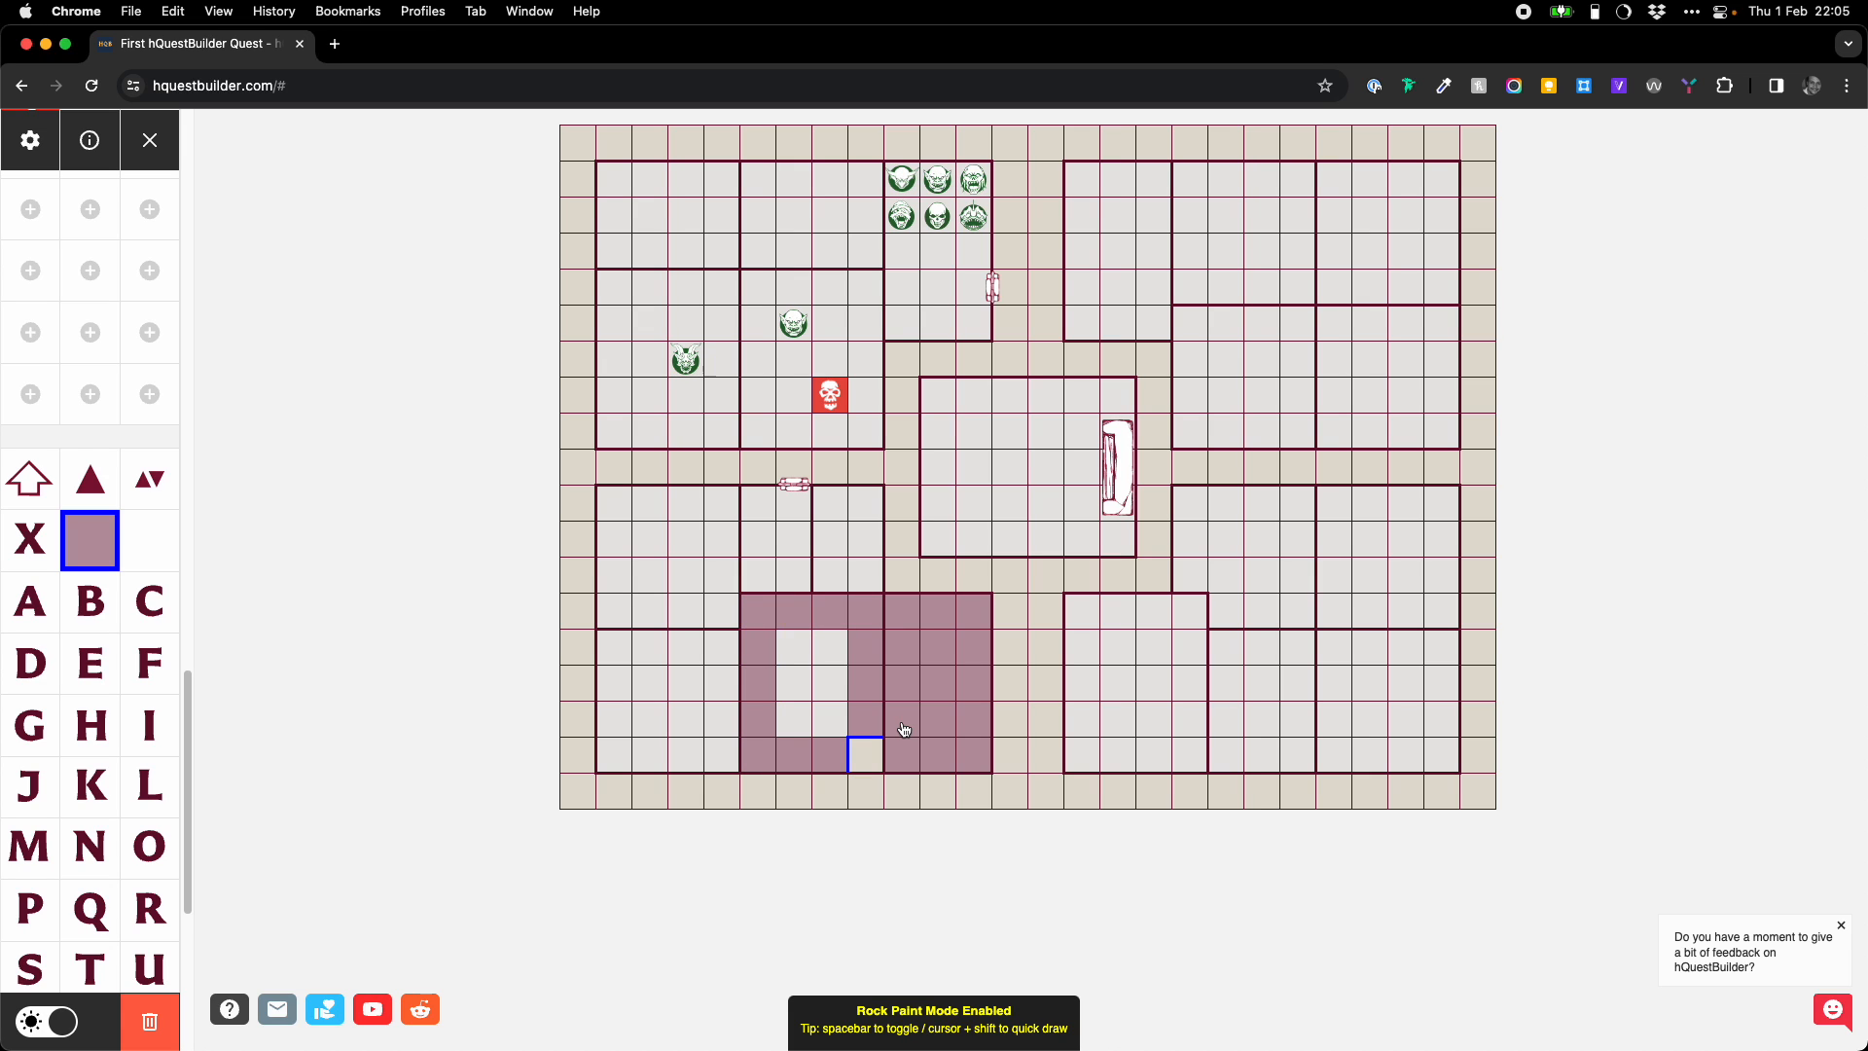
# - Fill the unpainted squares inside the four-column room with rock
pyautogui.hotkey('shift', 'Up')
pyautogui.hotkey('shift', 'Left')
pyautogui.hotkey('shift', 'Up')
pyautogui.hotkey('shift', 'Up')
pyautogui.hotkey('shift', 'Left')
pyautogui.hotkey('shift', 'Down')
pyautogui.hotkey('shift', 'Down')
pyautogui.hotkey('shift', 'Down')
pyautogui.hotkey('shift', 'Left')
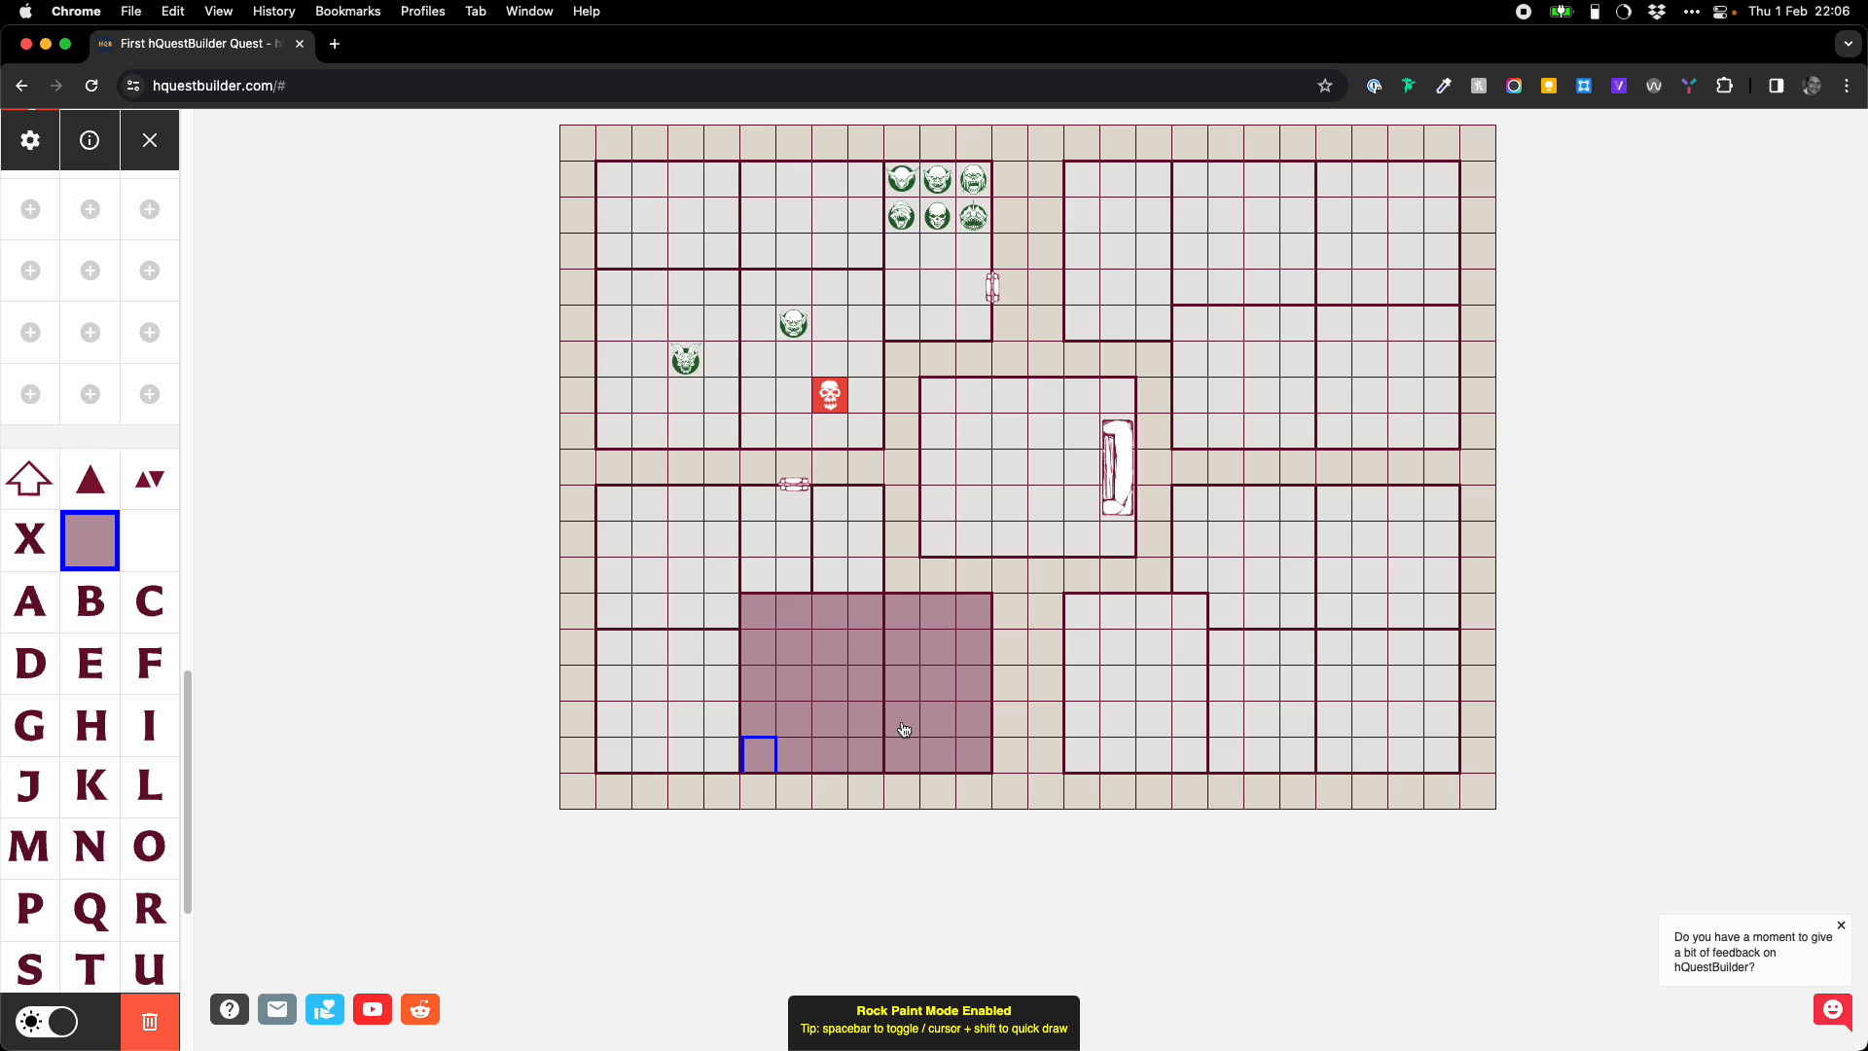
# - Toggle rock paint mode off and on, and leave it switched off
pyautogui.press('space')
pyautogui.press('space')
pyautogui.press('space')
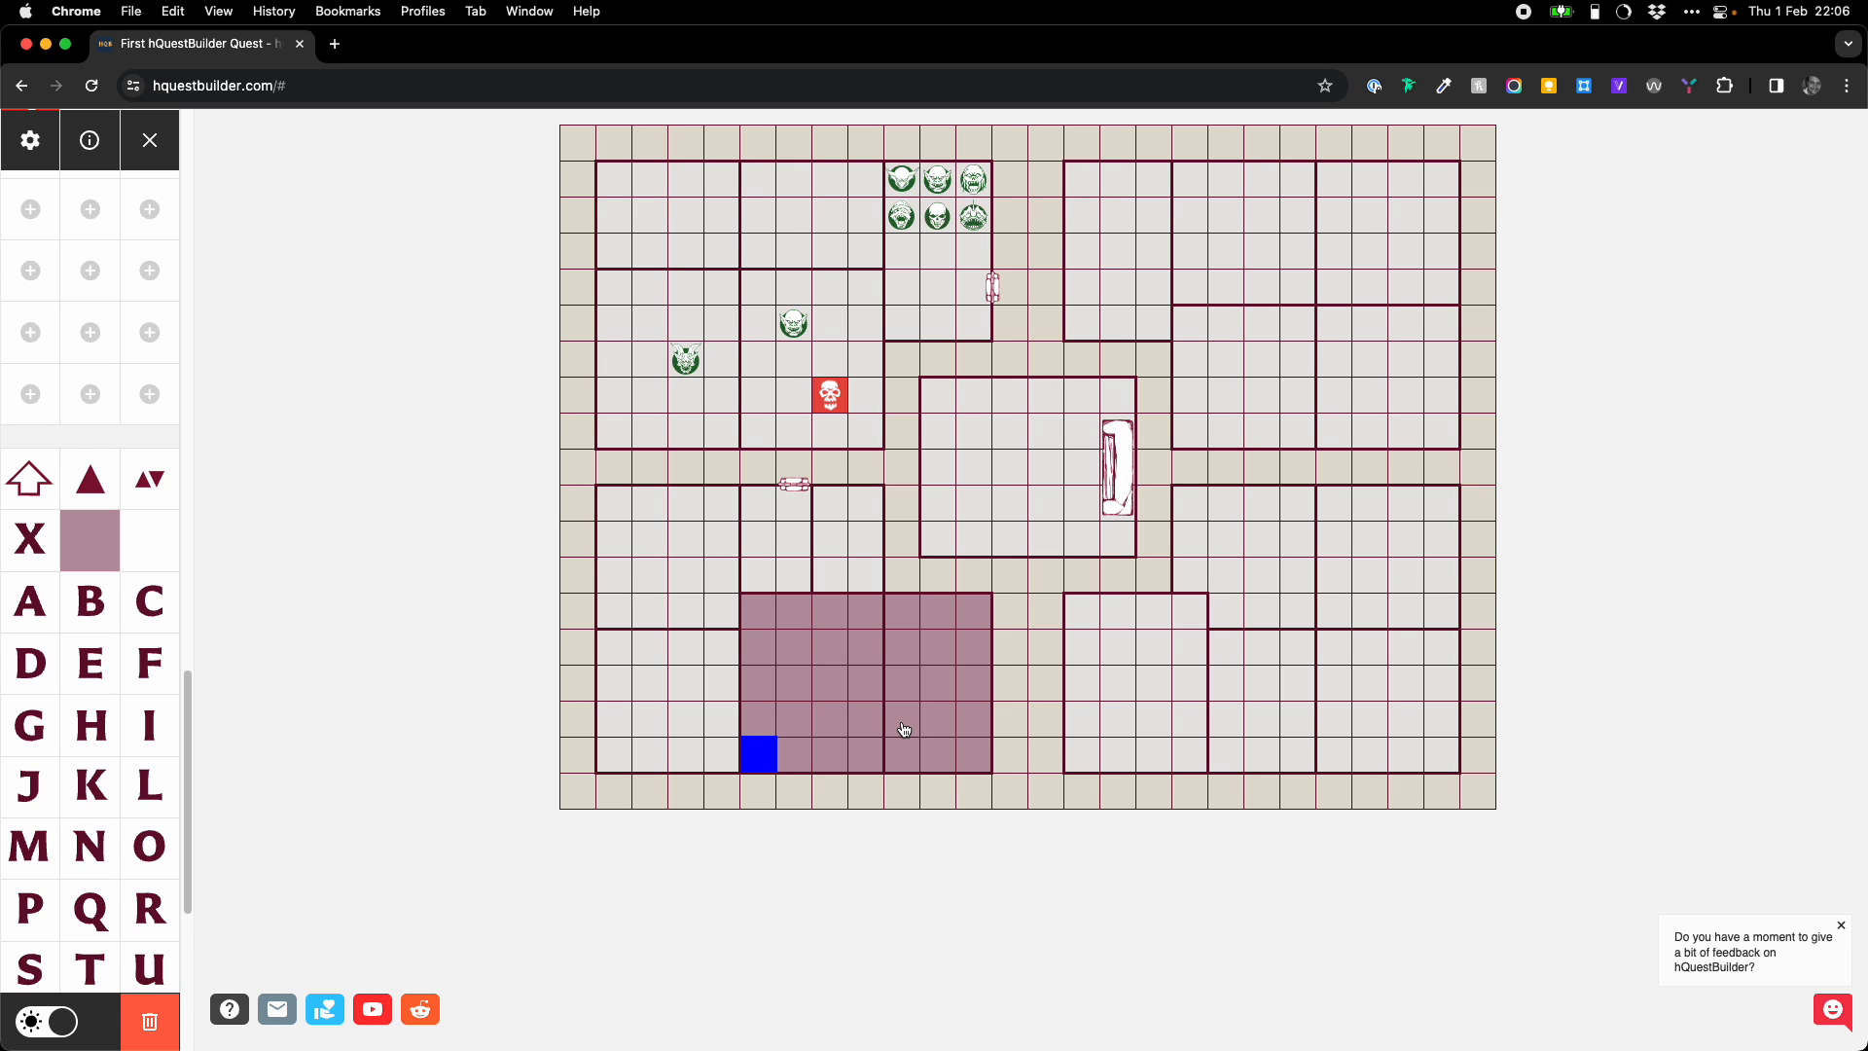
pyautogui.press('space')
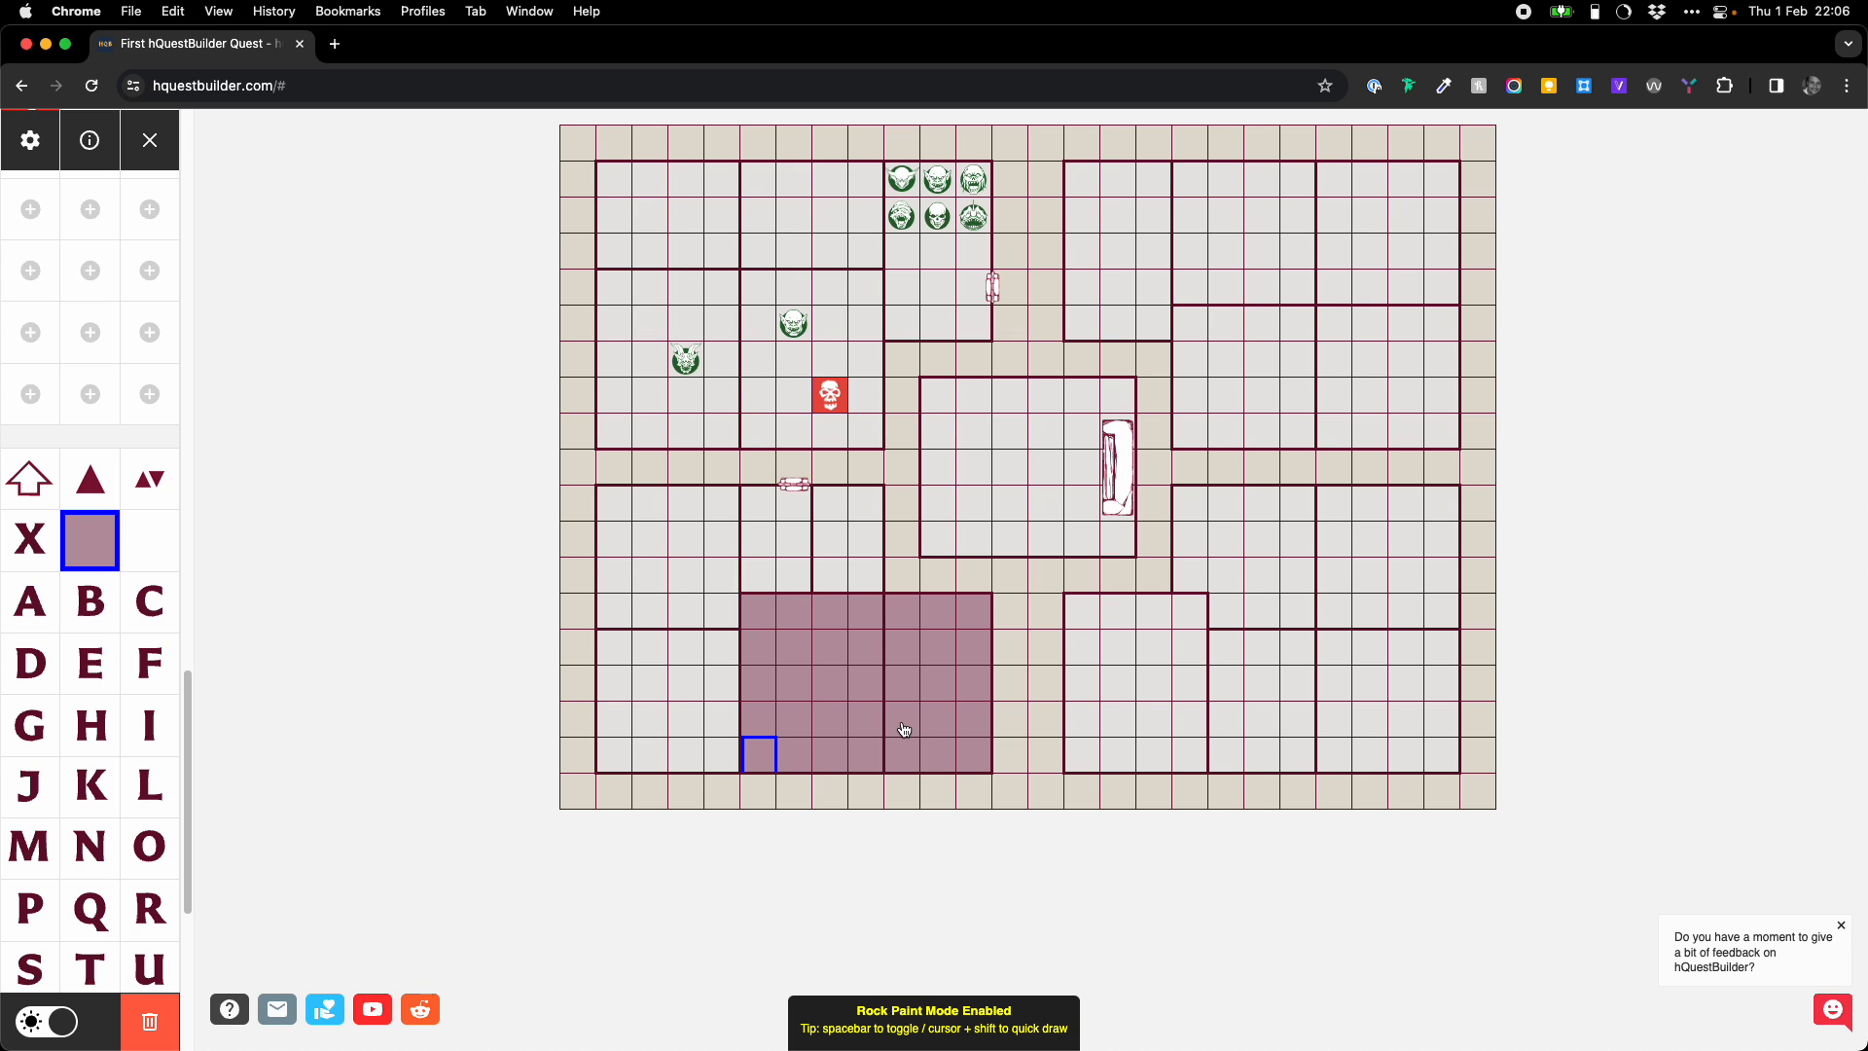
pyautogui.press('space')
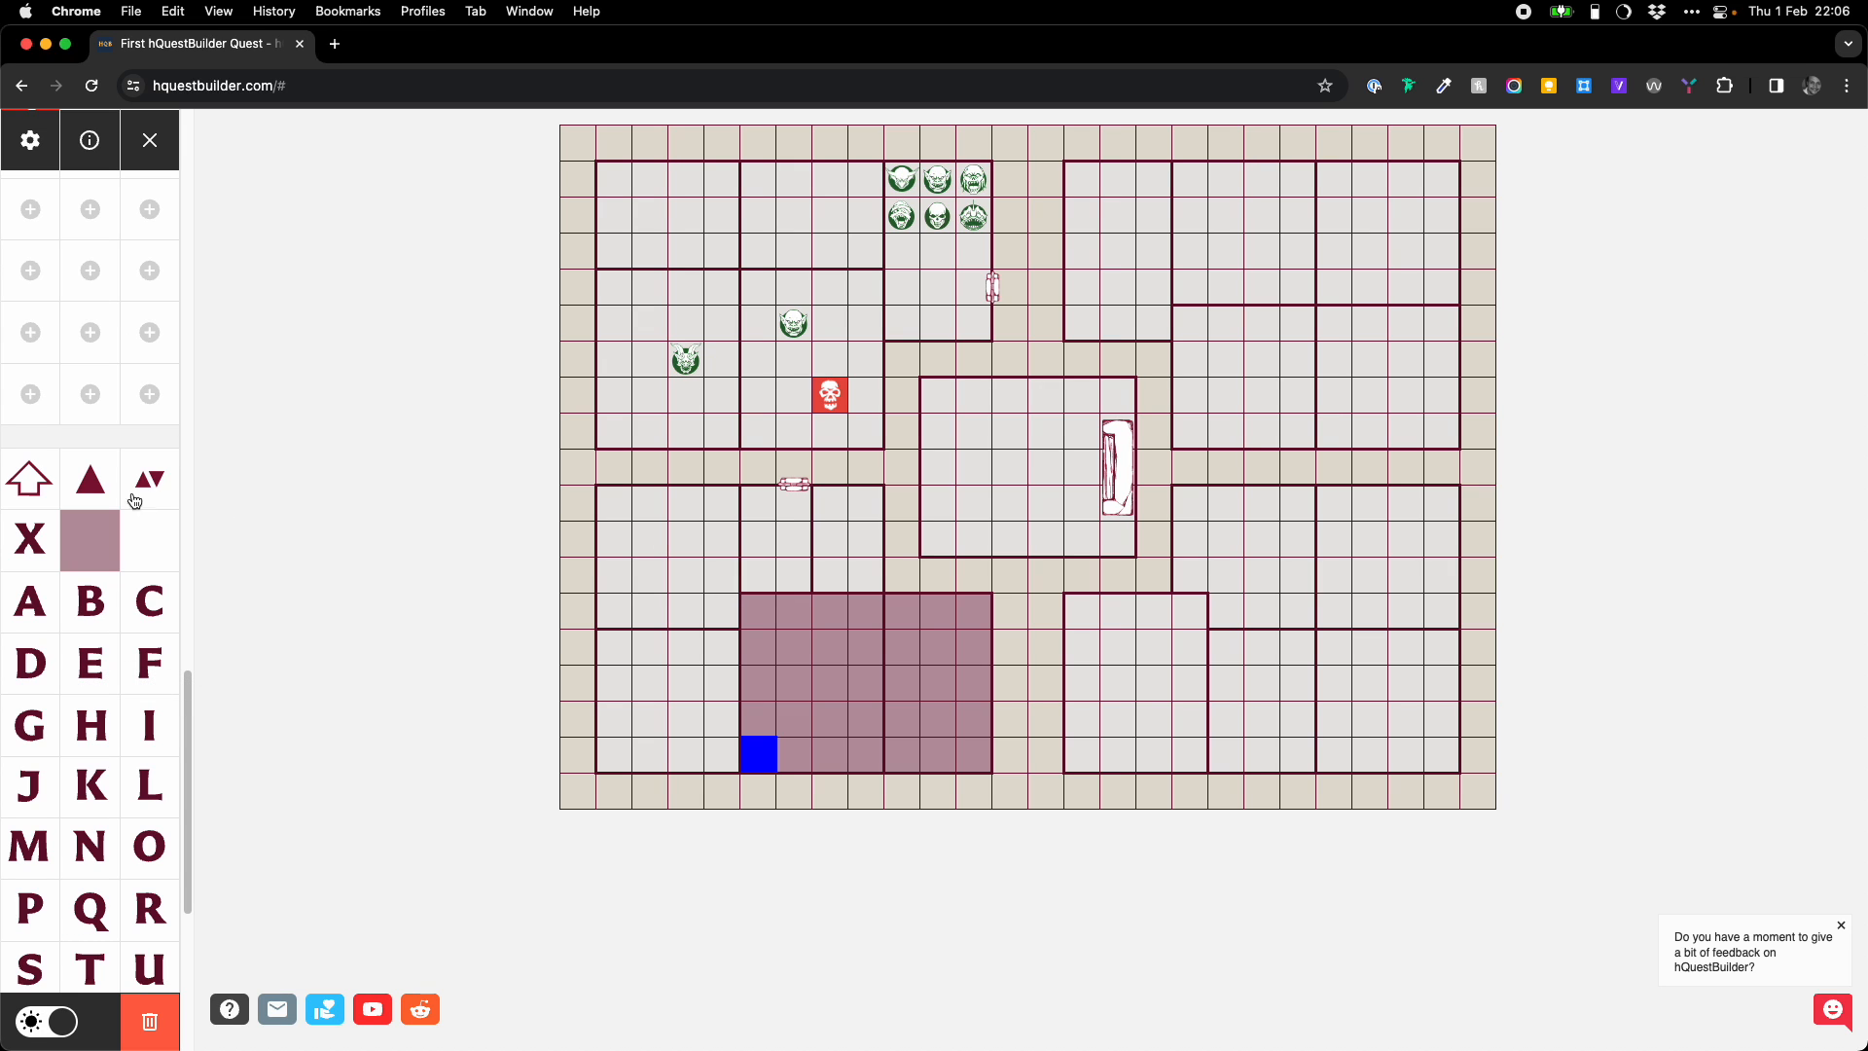
# - Place a goblin in the top-left square of the map's lower-left corner room
pyautogui.press('Up')
pyautogui.press('Up')
pyautogui.press('Up')
pyautogui.press('Left')
pyautogui.press('Left')
pyautogui.press('Left')
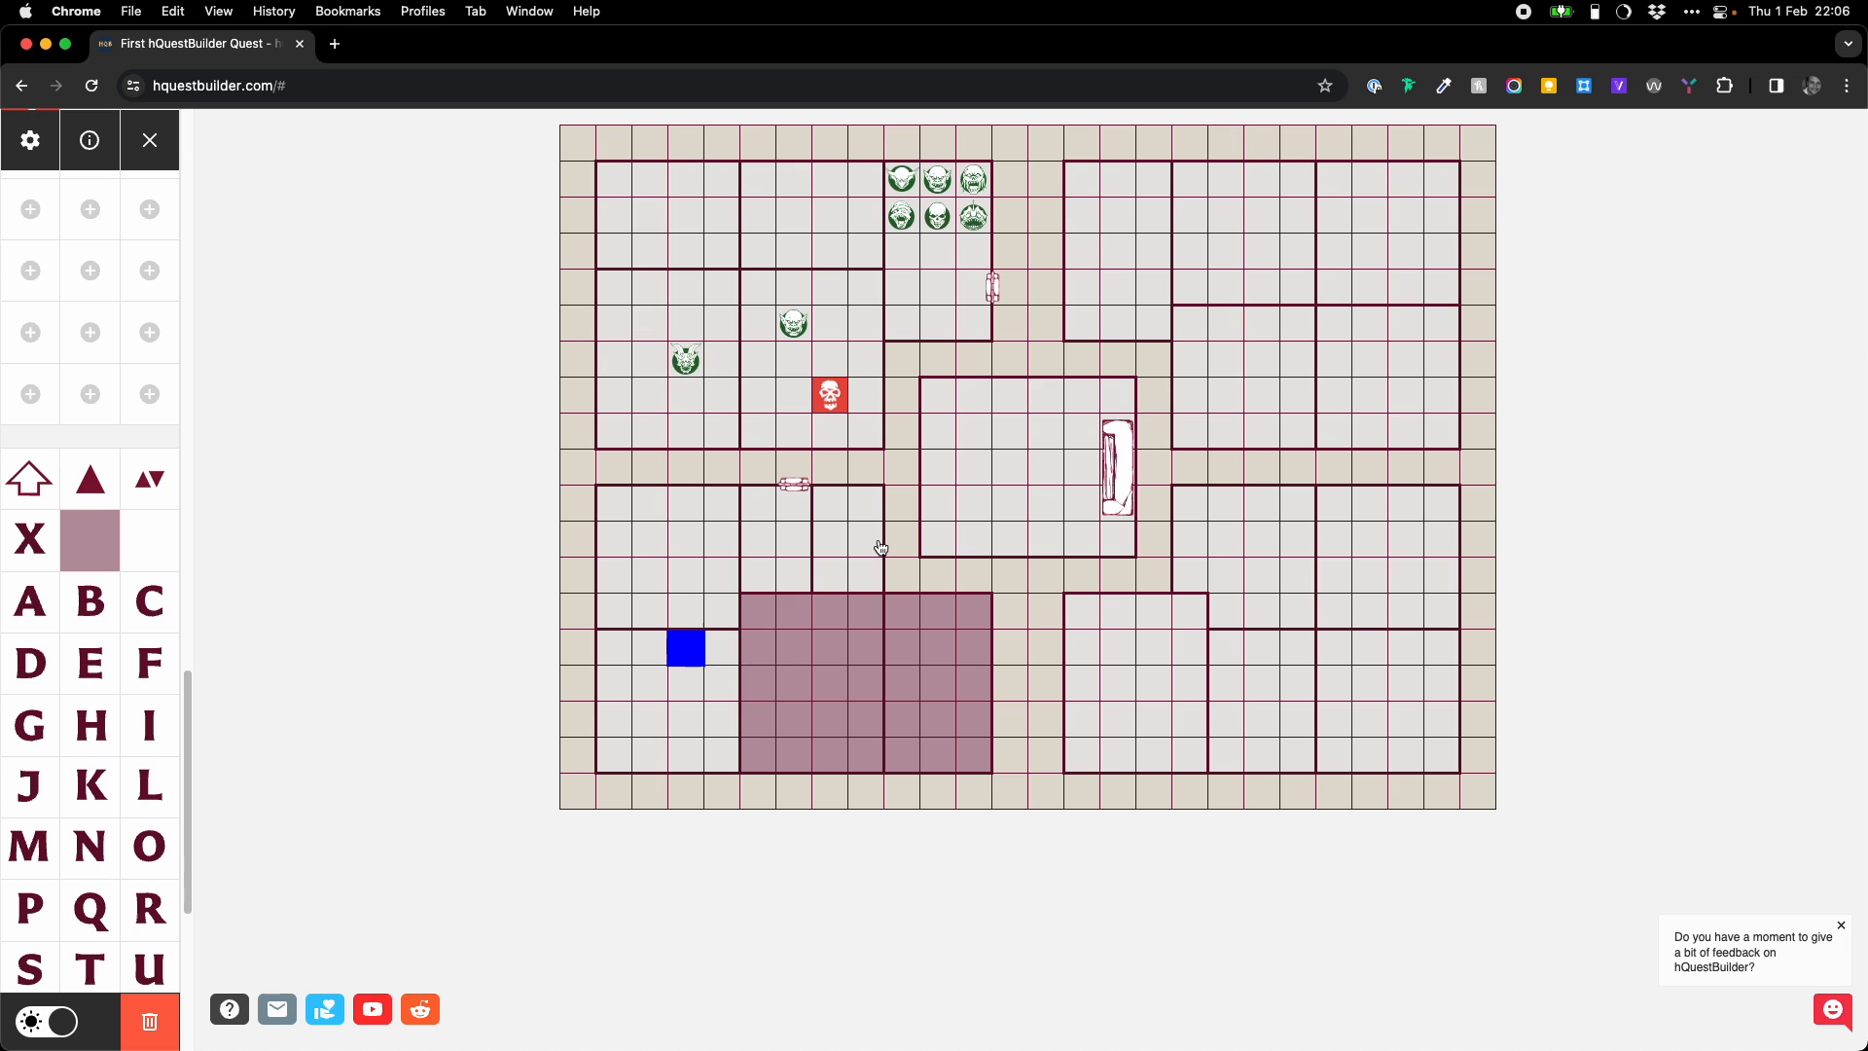
pyautogui.press('Down')
pyautogui.press('Up')
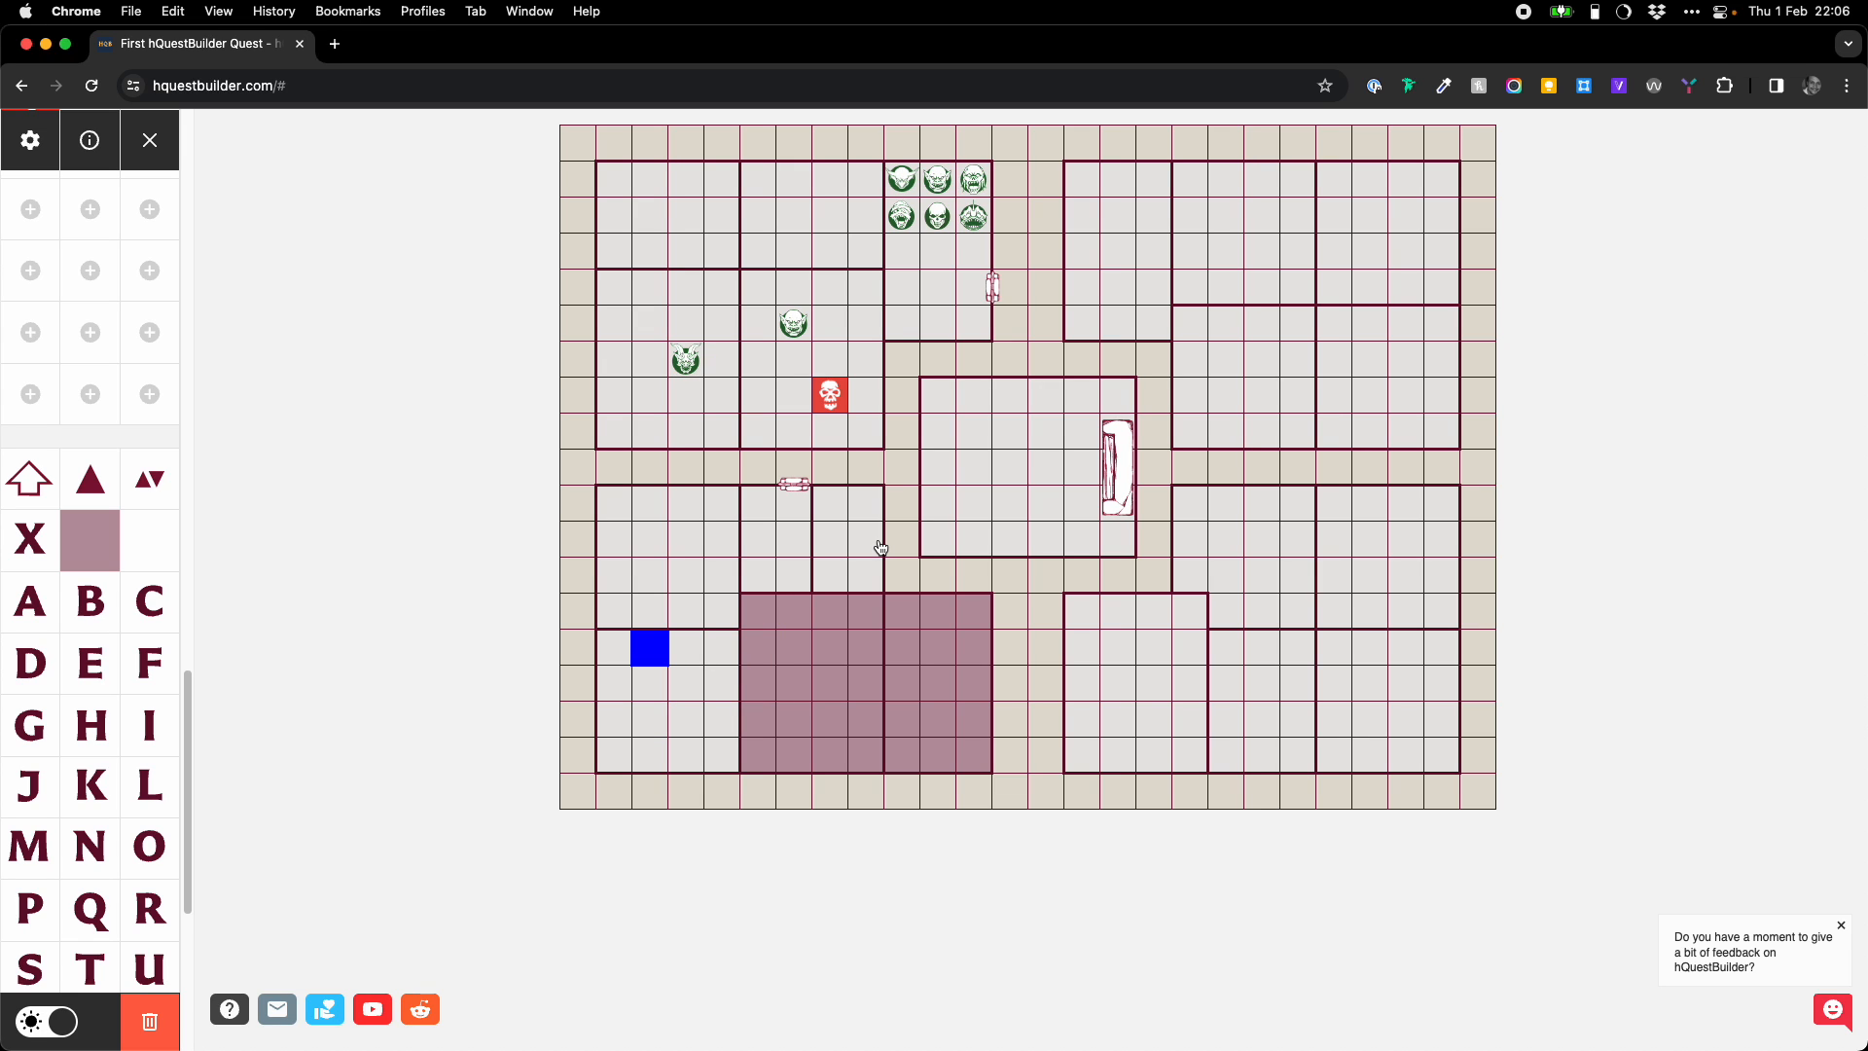
pyautogui.press('Down')
pyautogui.press('Left')
pyautogui.press('Up')
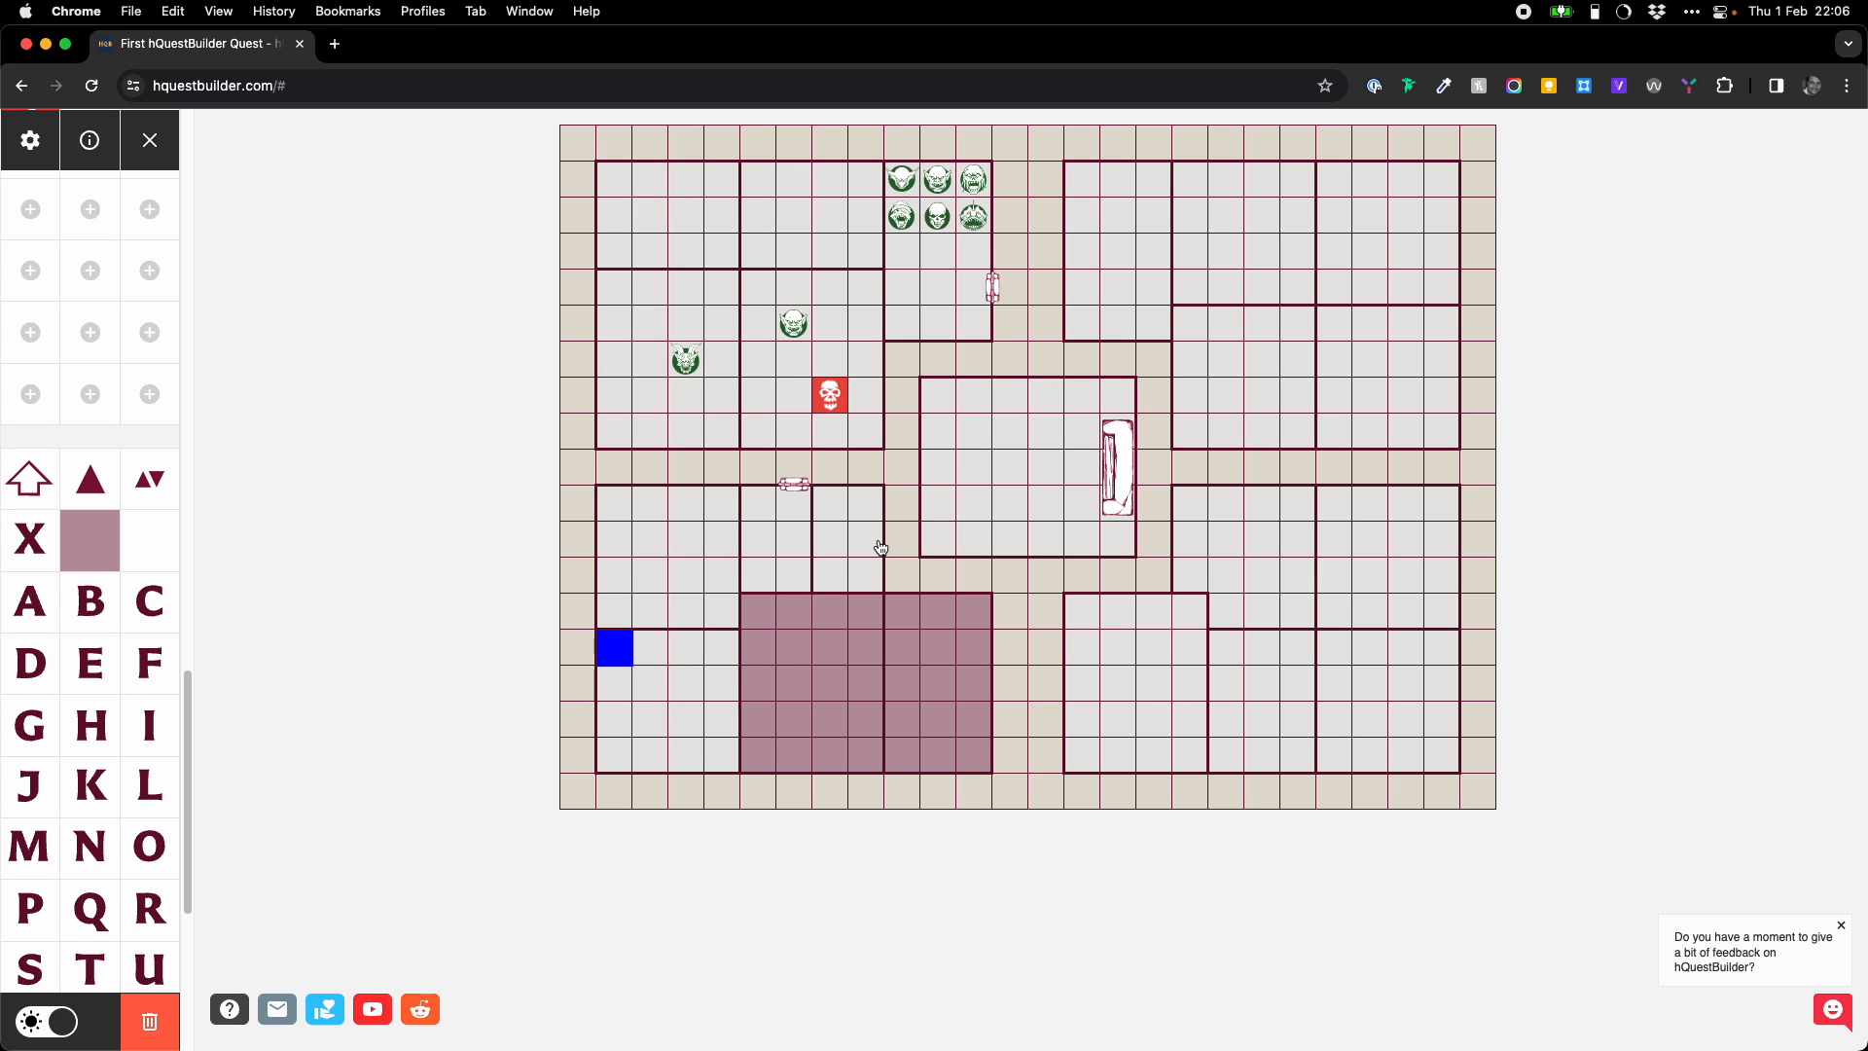
# - Place goblins in the top row of the room above and in the bottom-right square of the narrow room beside it
pyautogui.press('Down')
pyautogui.press('Right')
pyautogui.press('Right')
pyautogui.press('Up')
pyautogui.press('Up')
pyautogui.press('Up')
pyautogui.press('Up')
pyautogui.press('Up')
pyautogui.press('Down')
pyautogui.press('Down')
pyautogui.press('Right')
pyautogui.press('Right')
pyautogui.press('Right')
pyautogui.press('Return')
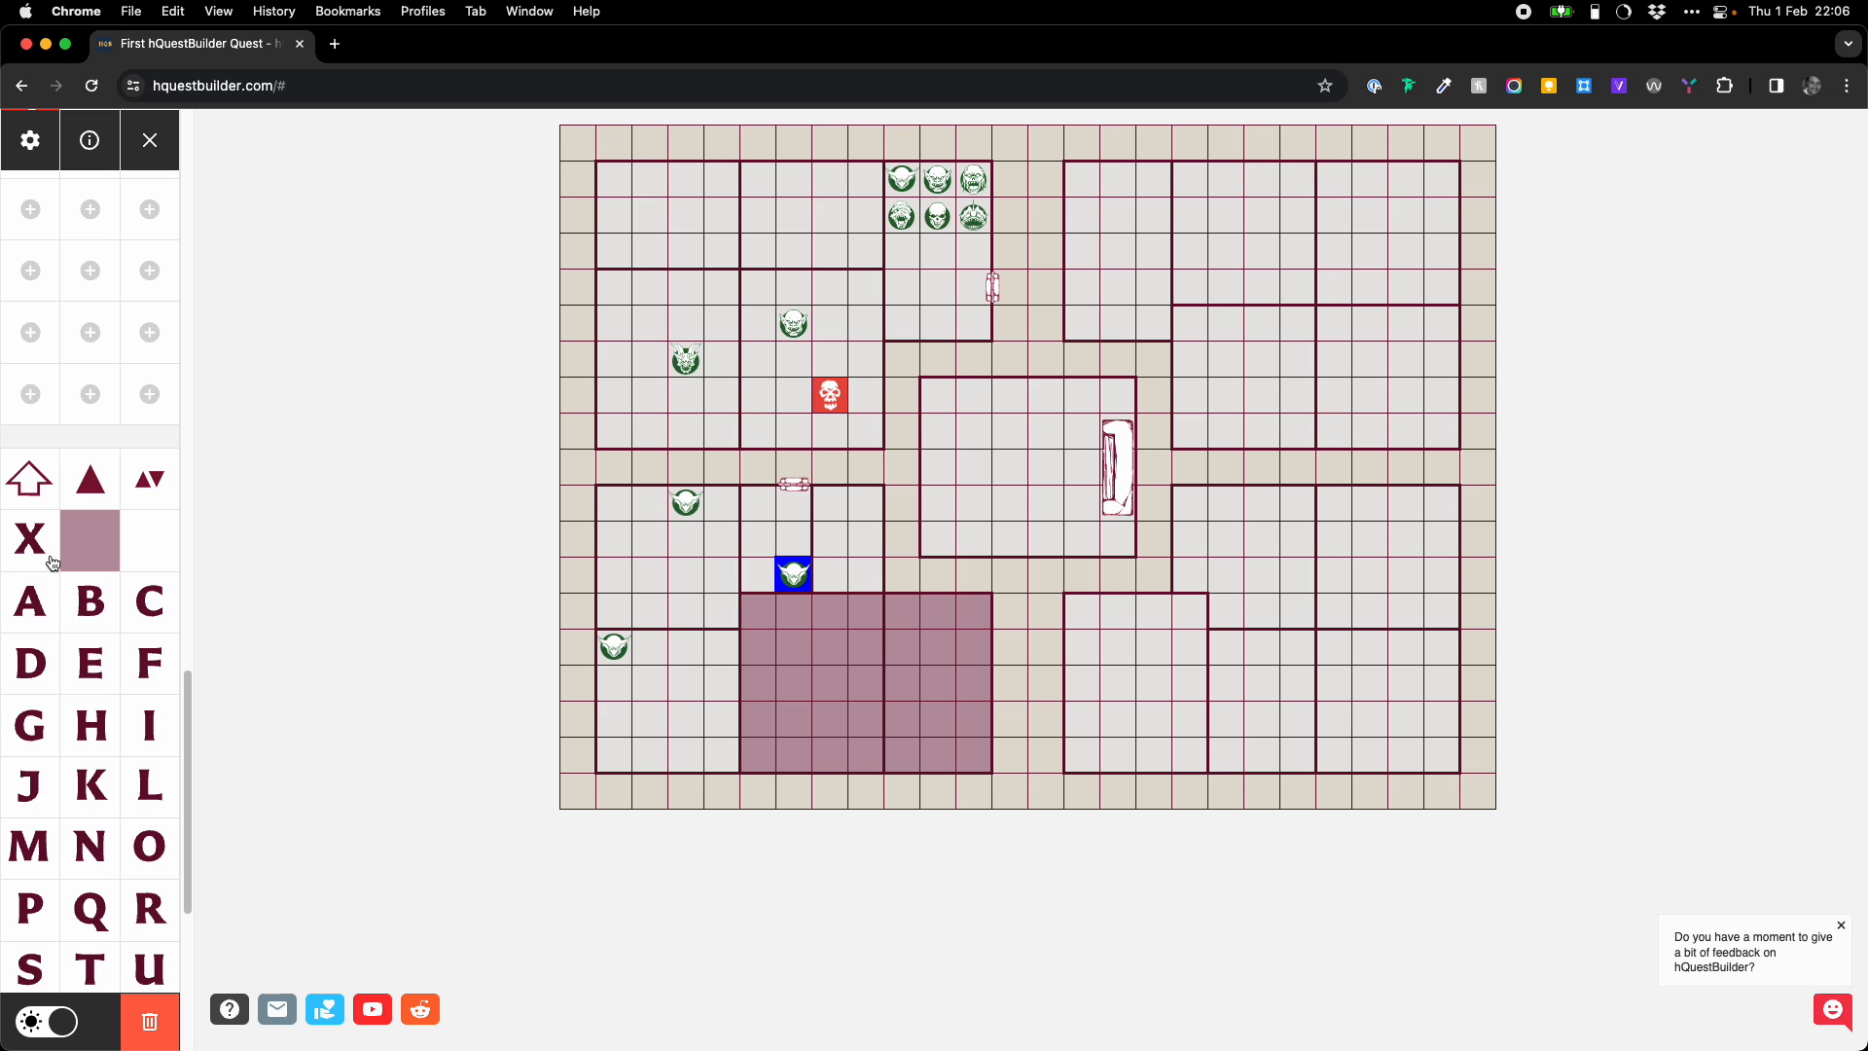
# - Delete the goblin in the narrow room and the one in the top row of the neighbouring room
pyautogui.scroll(-5, 53, 562)
pyautogui.scroll(-1, 52, 562)
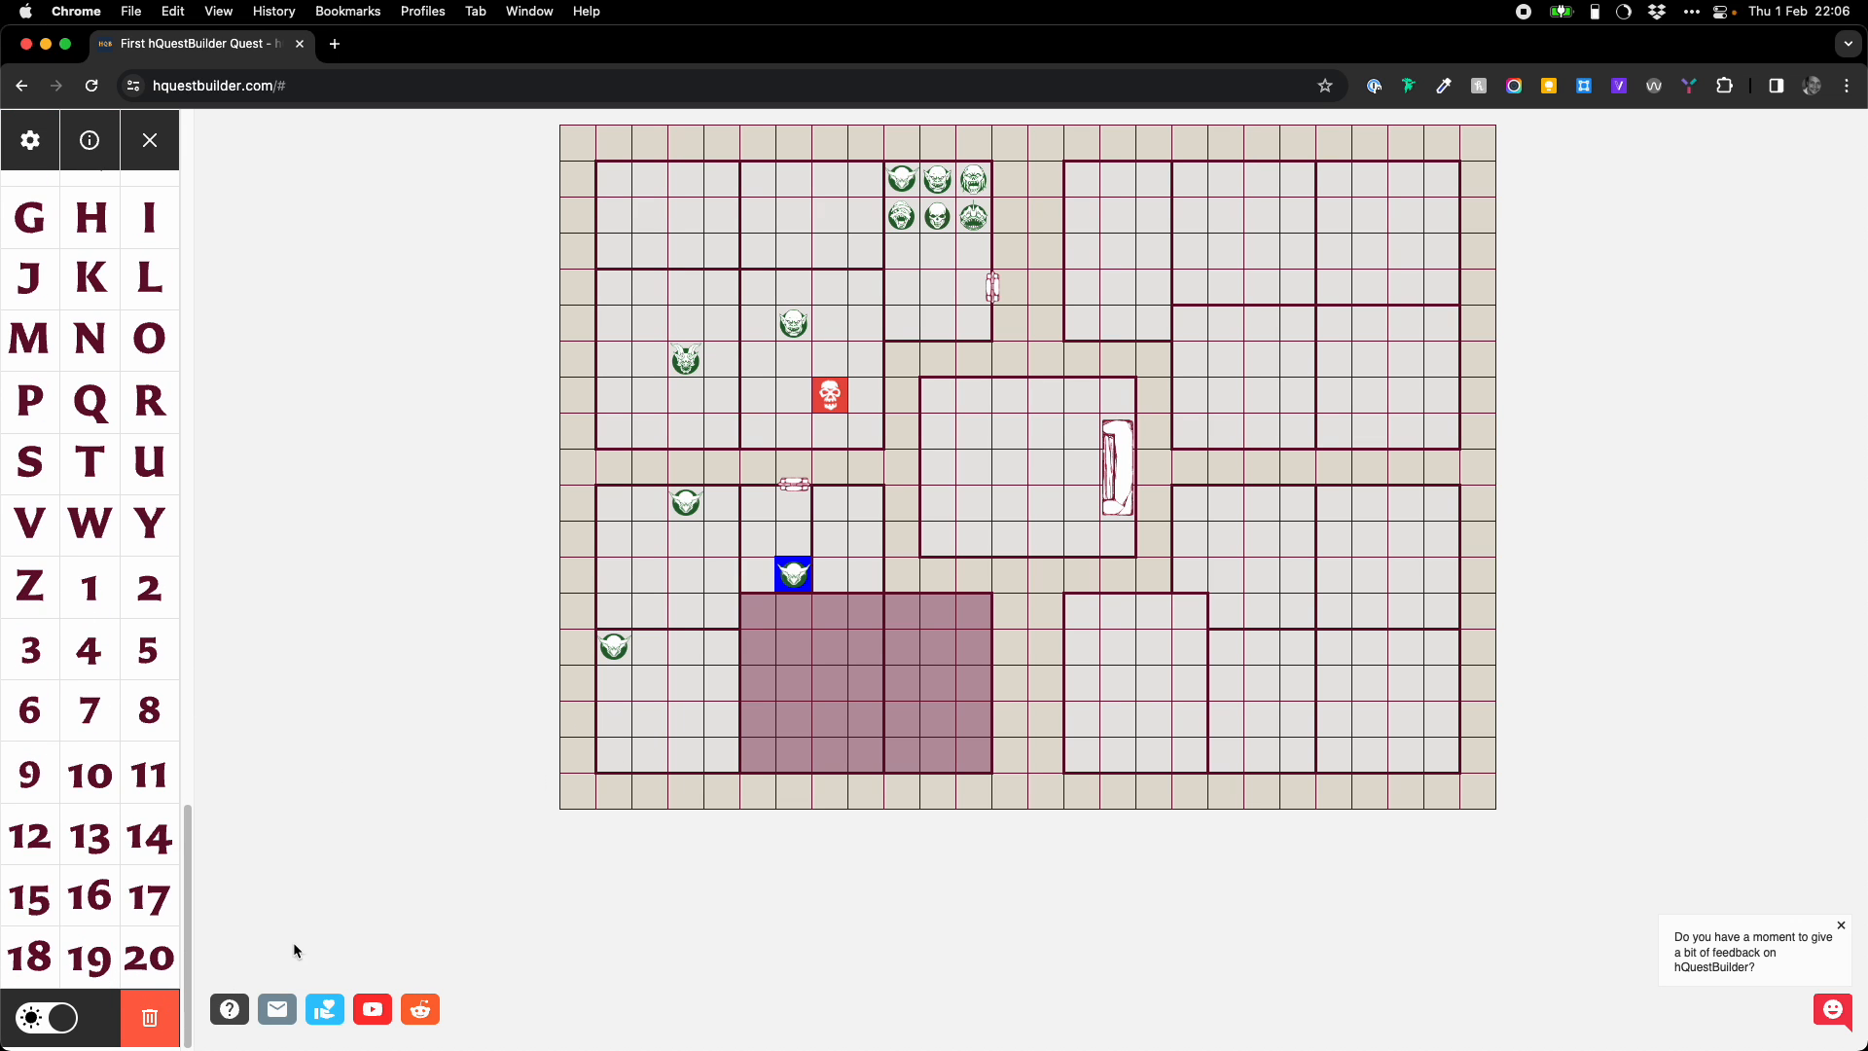
pyautogui.moveTo(795, 576); pyautogui.dragTo(816, 569)
pyautogui.click(687, 502)
pyautogui.click(173, 1006)
# - Switch the builder to dark mode and dismiss the feedback prompt
pyautogui.click(58, 1016)
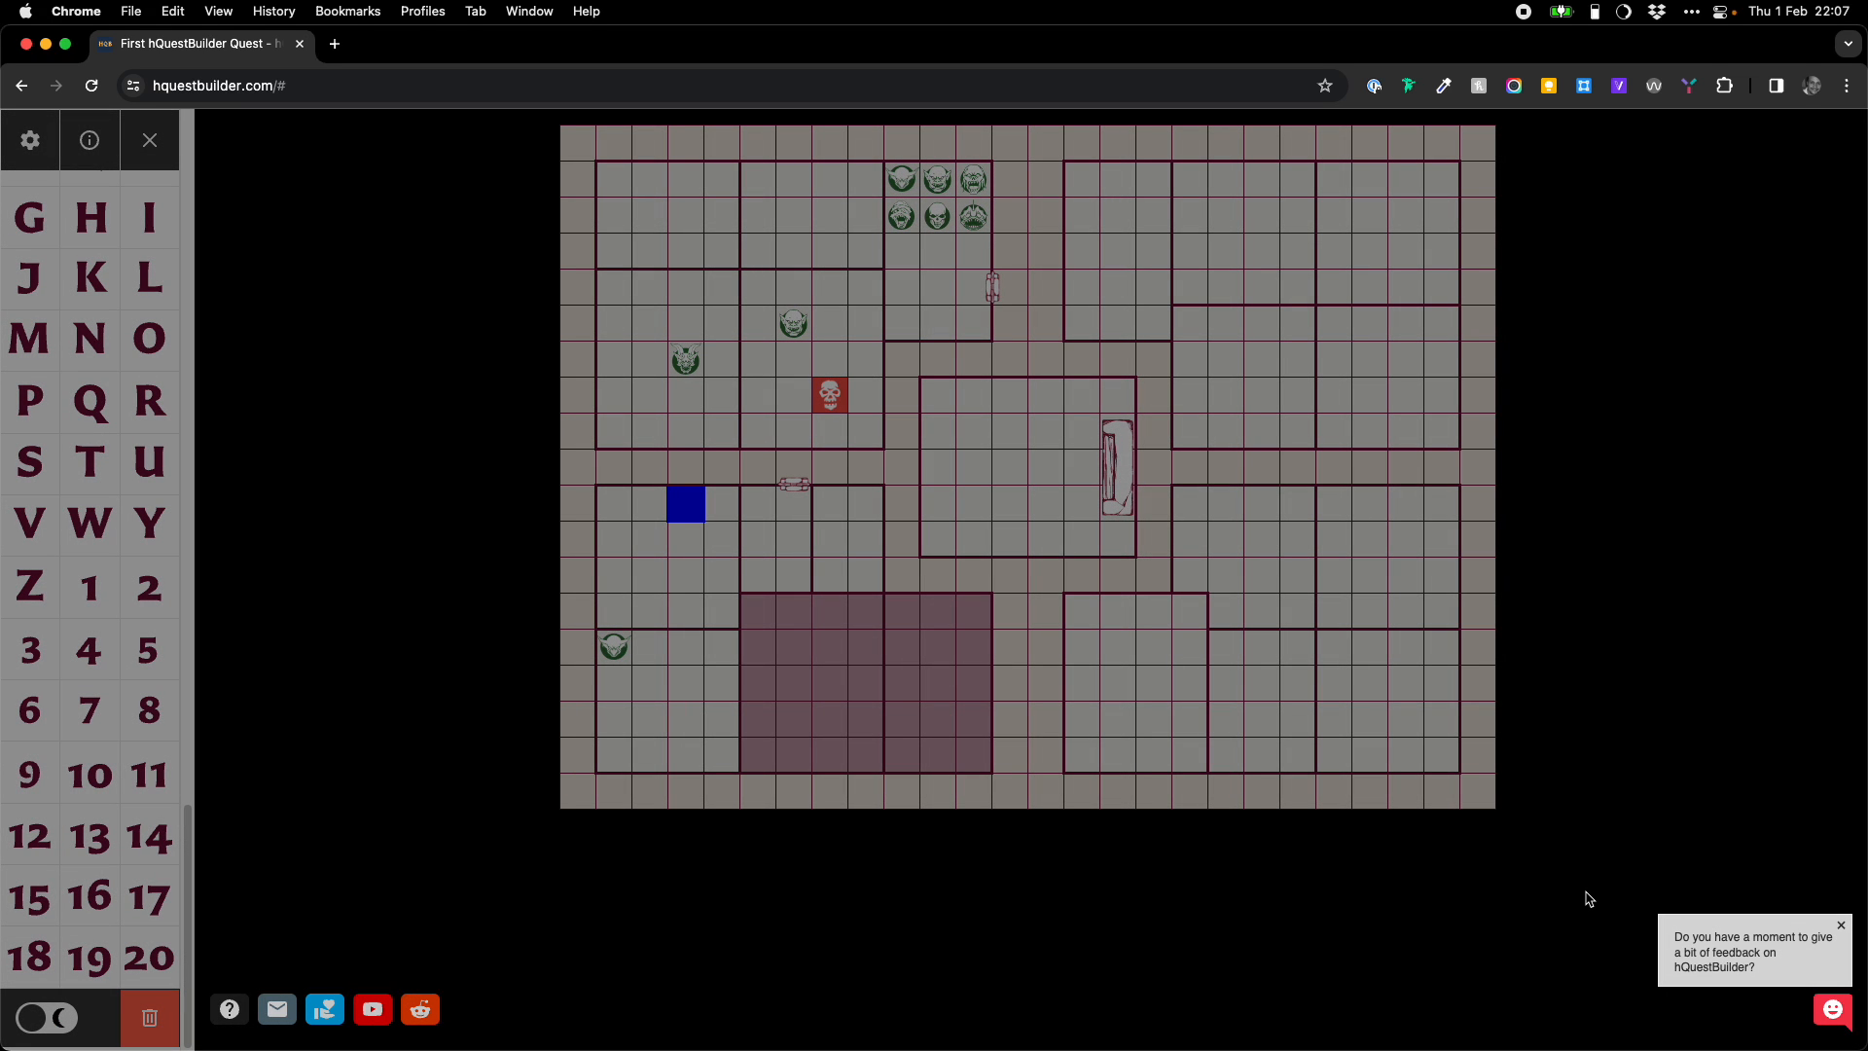
pyautogui.click(1840, 926)
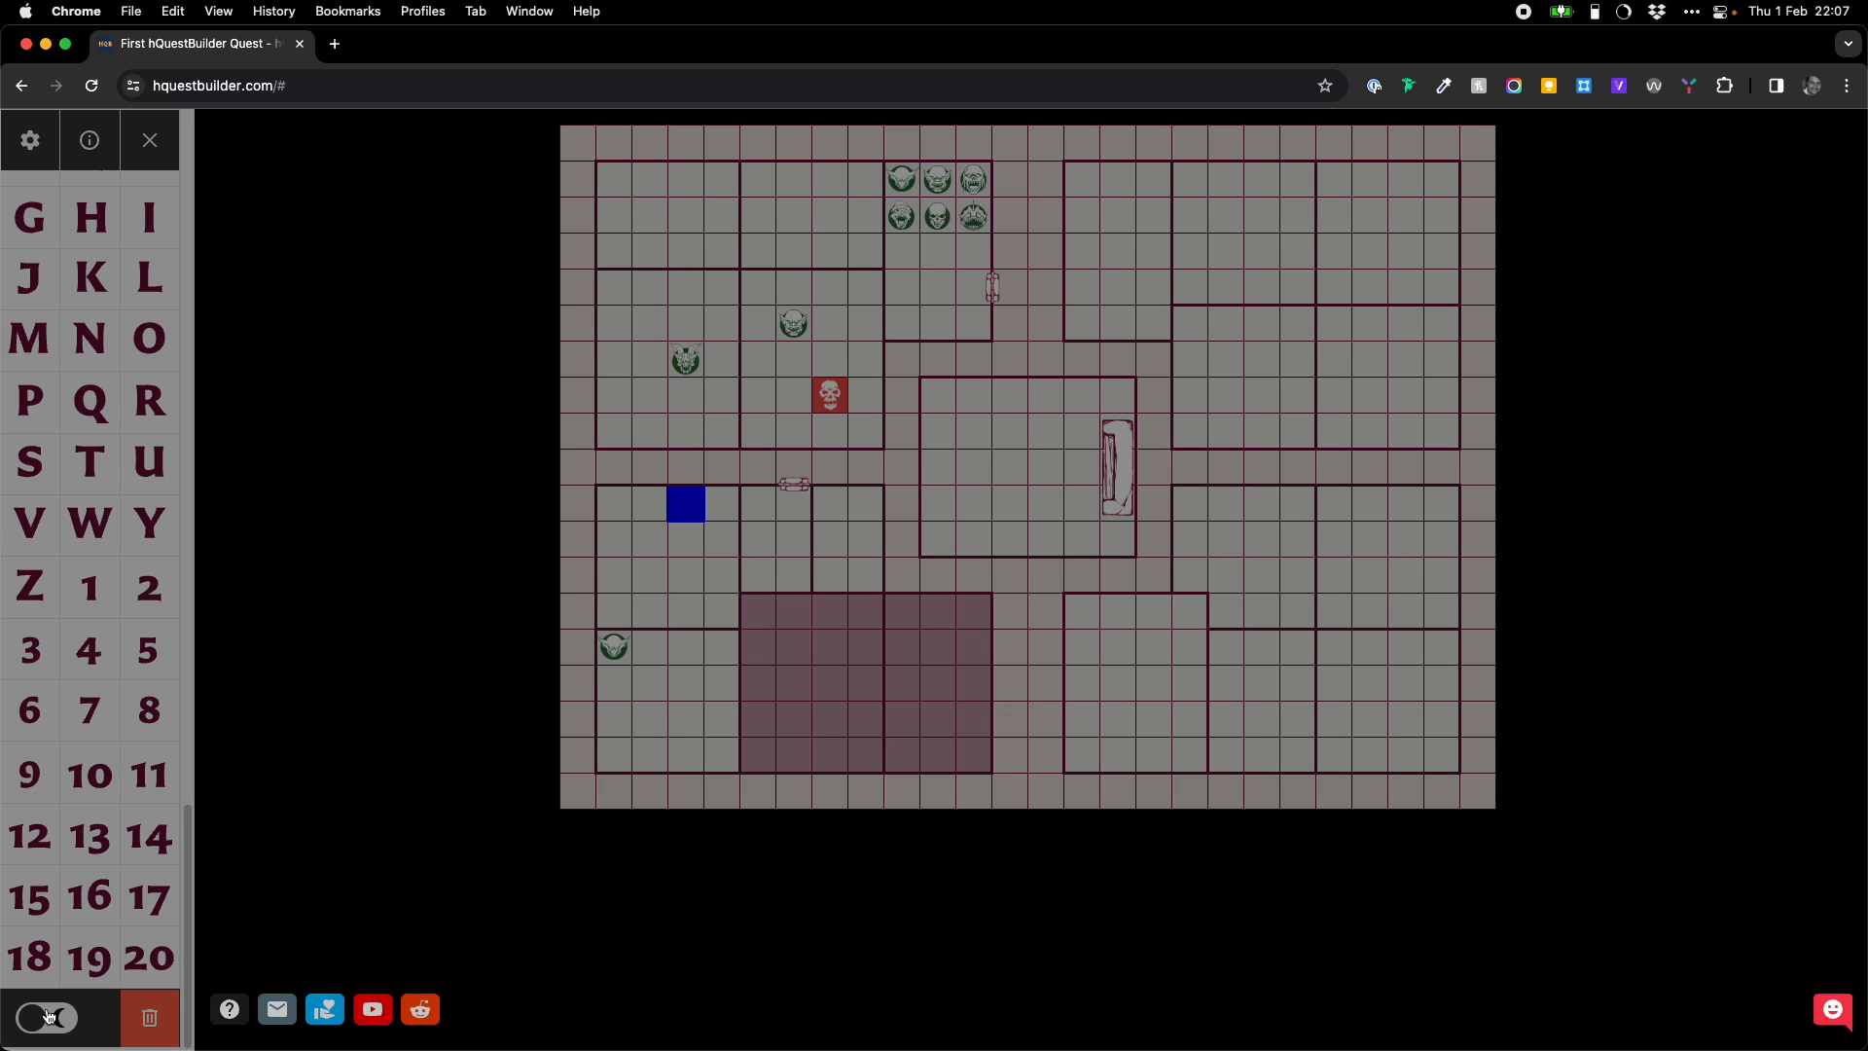
# - Hide the icon sidebar, and bring it back by selecting a square in the small room above the rock
pyautogui.scroll(10, 90, 739)
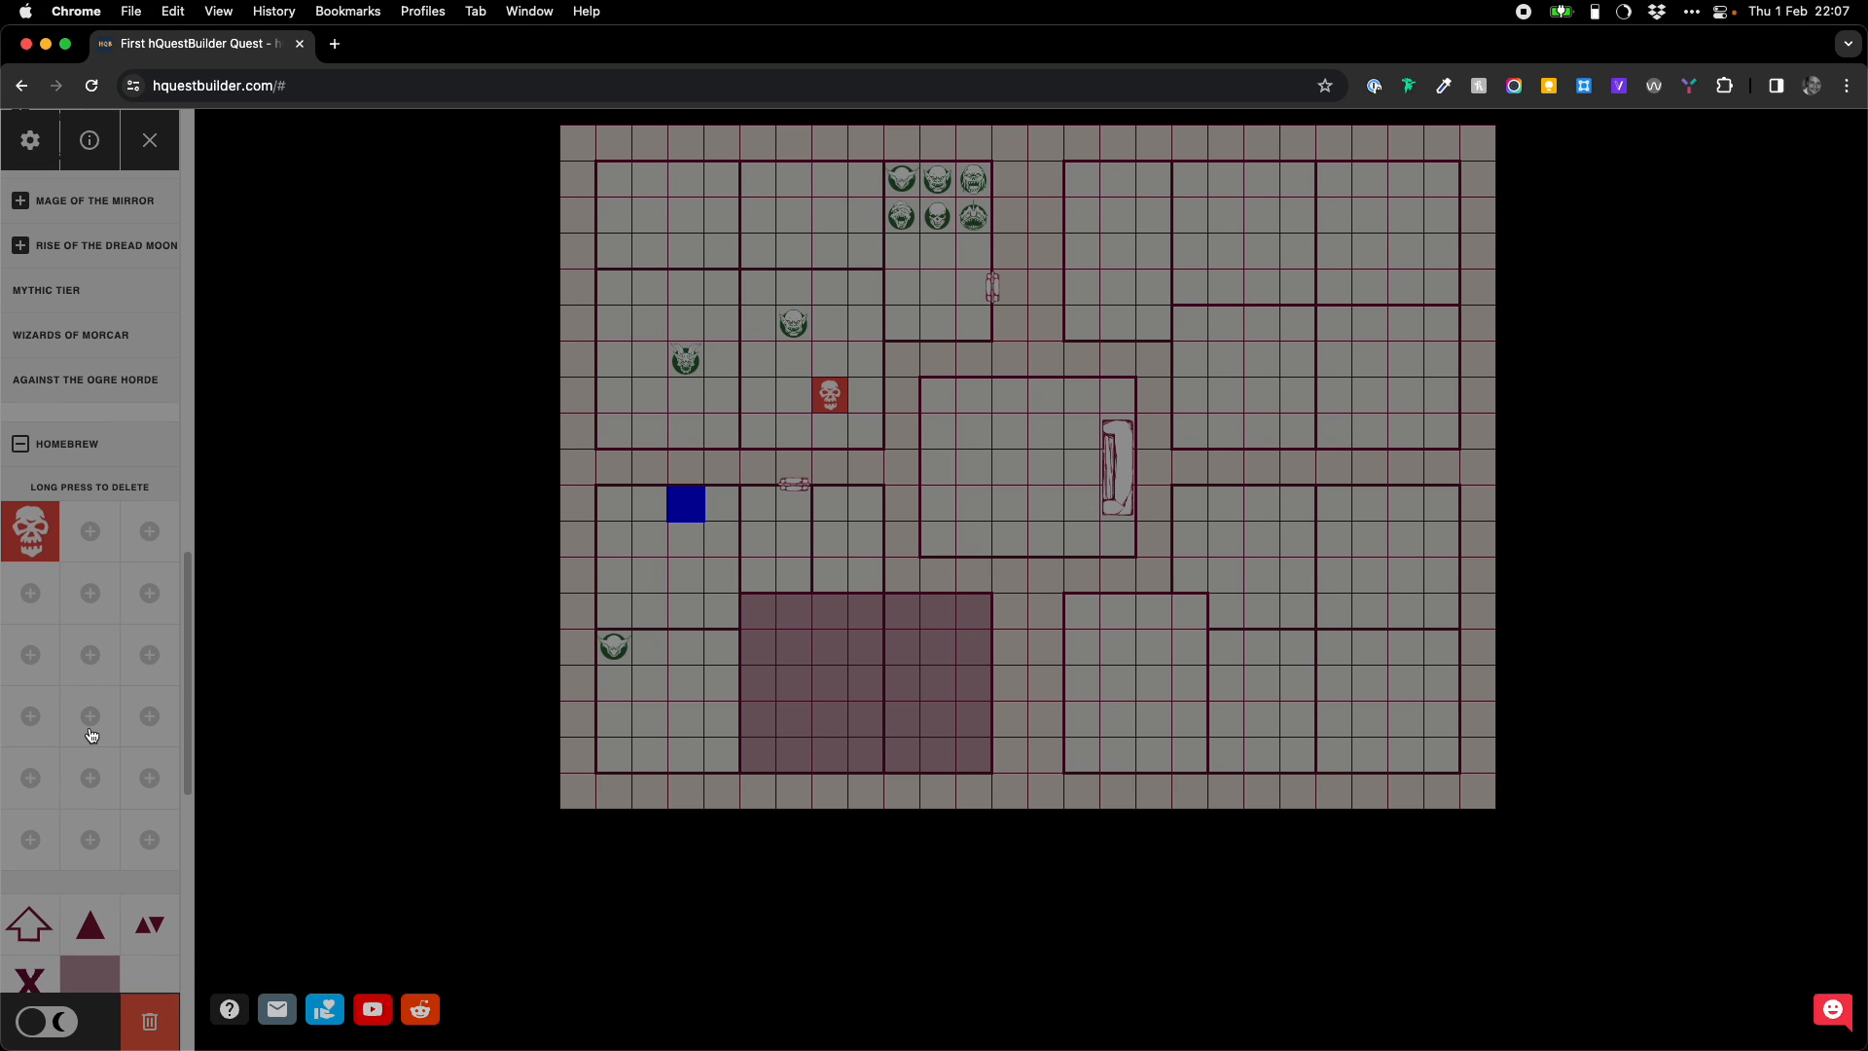
pyautogui.scroll(5, 92, 736)
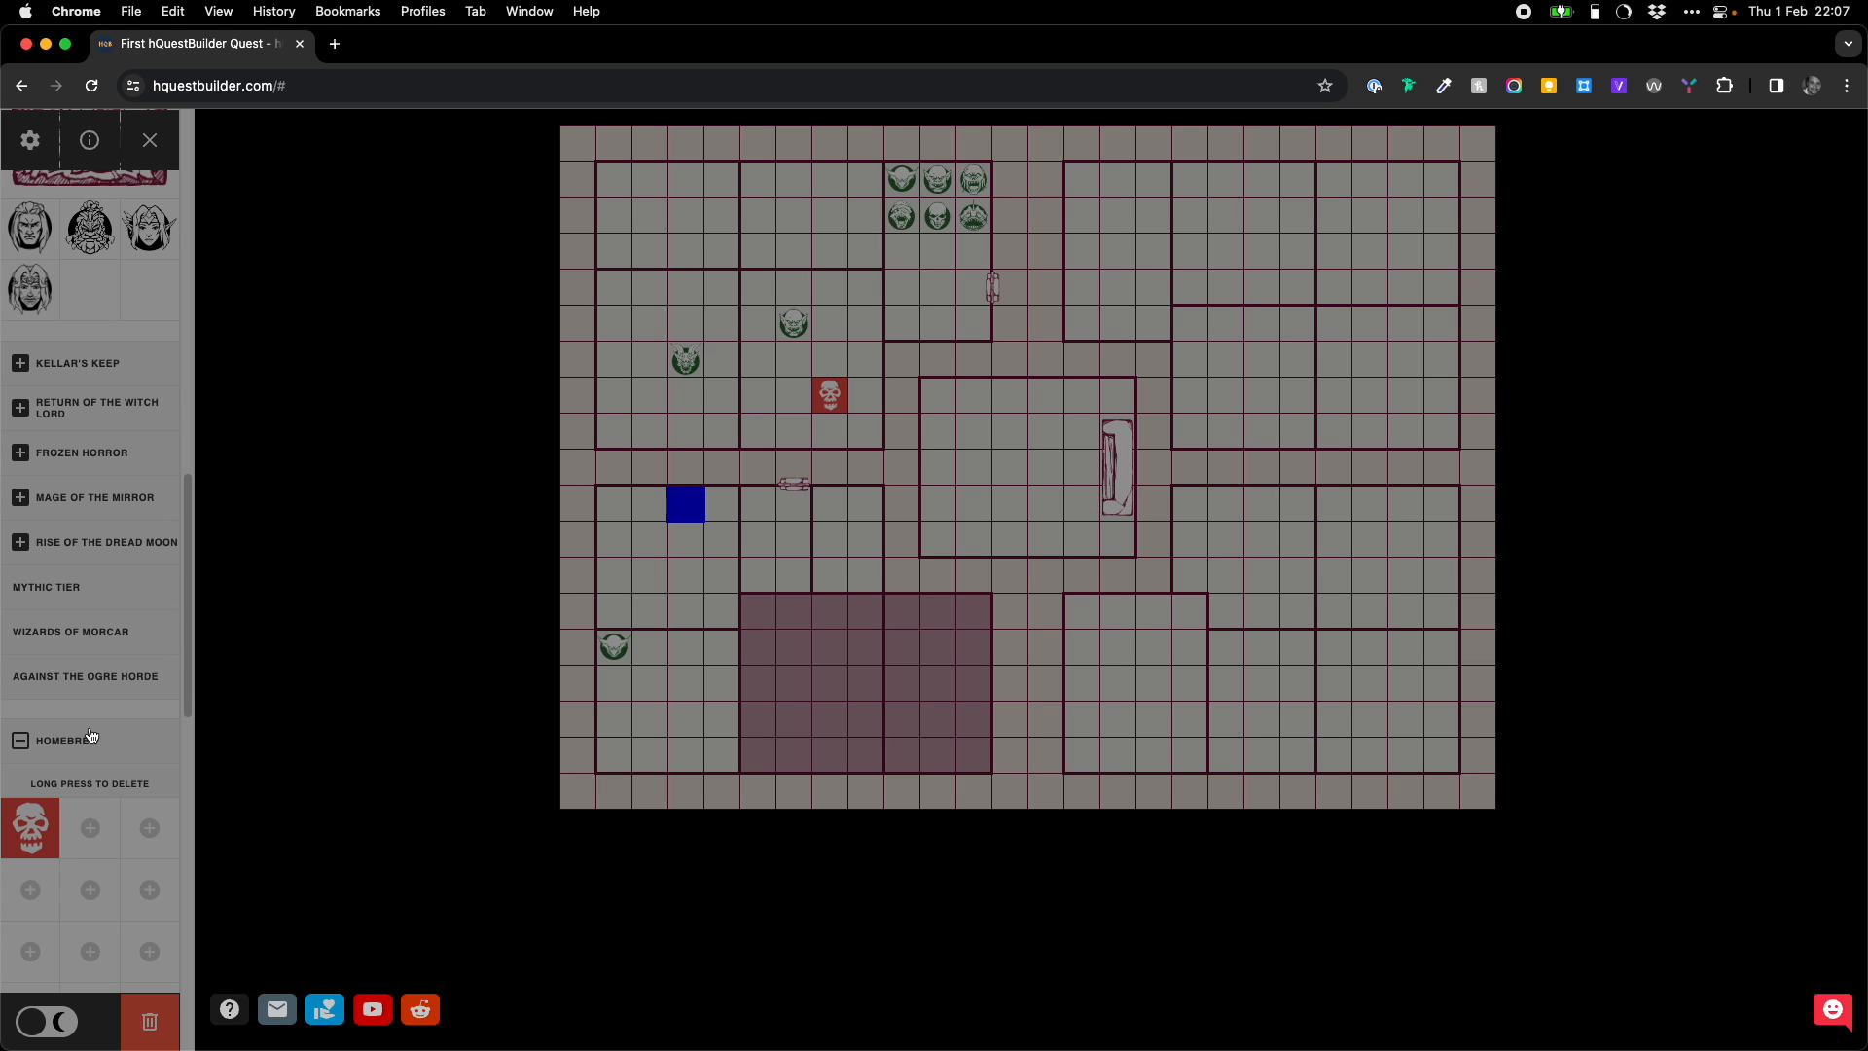
pyautogui.scroll(9, 91, 736)
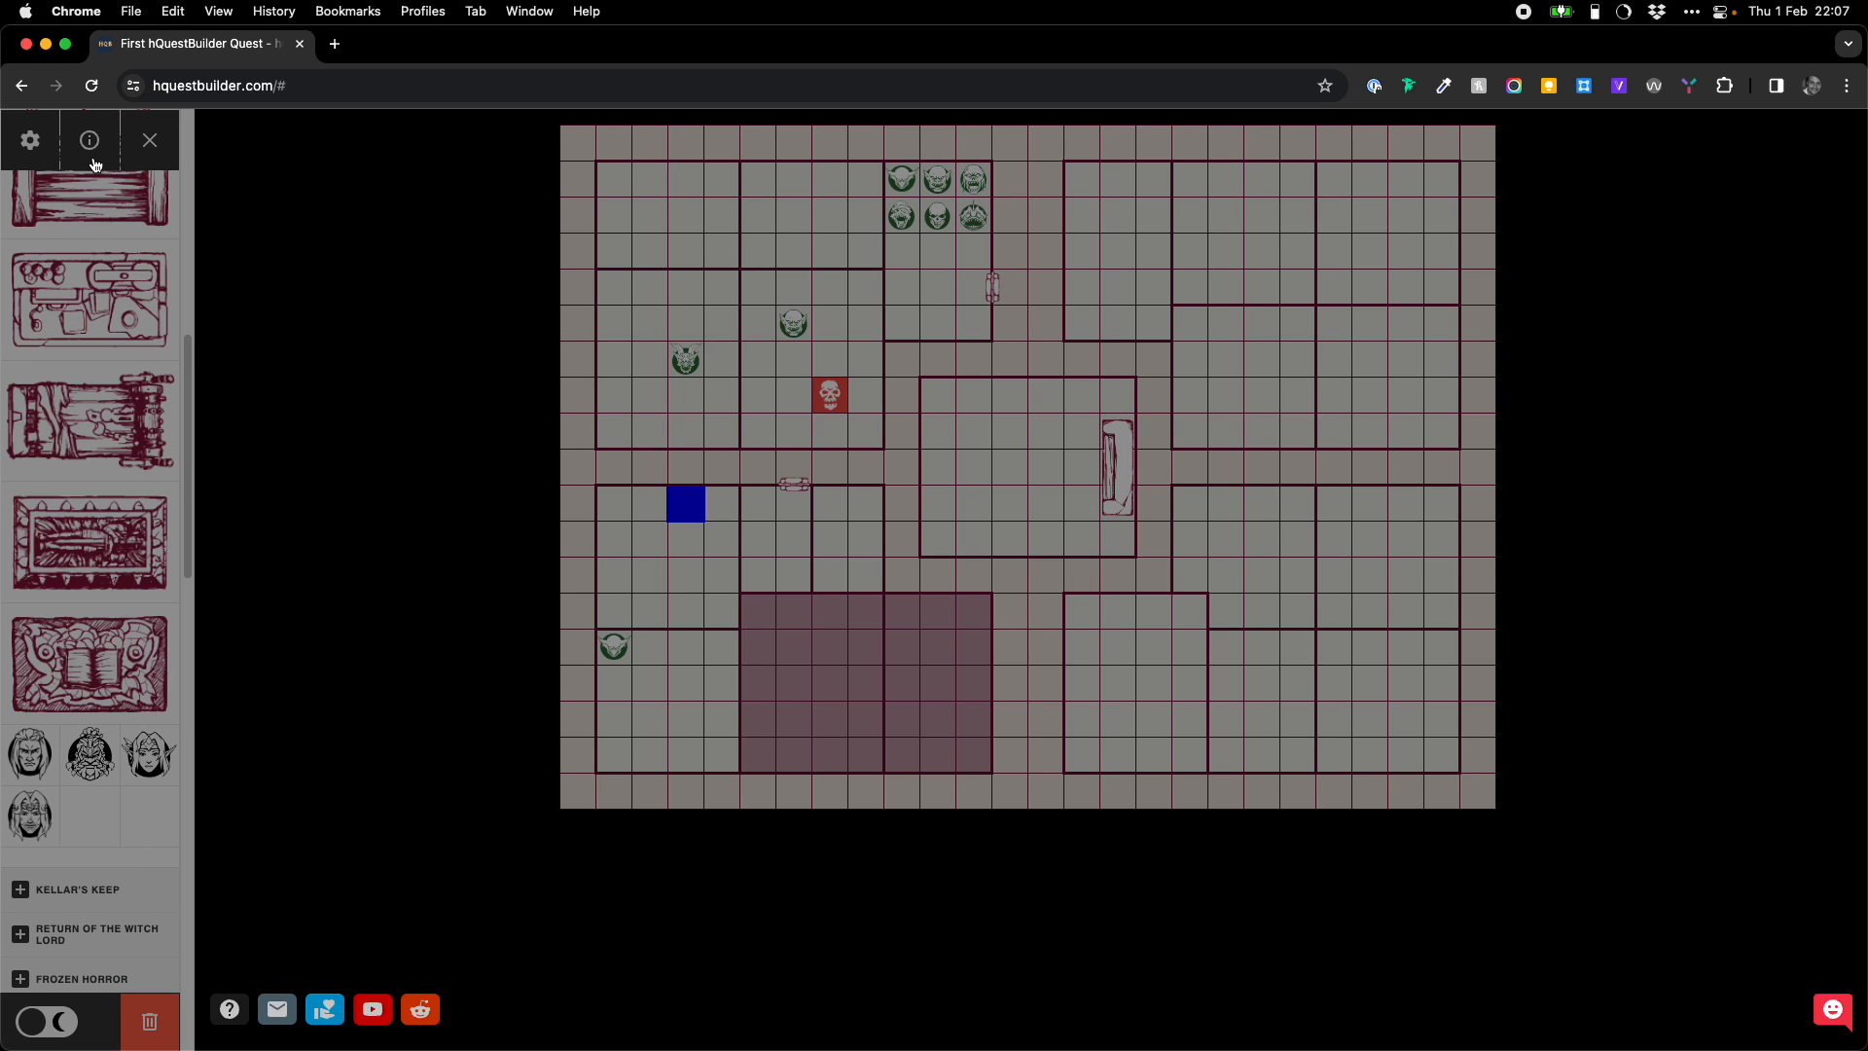
pyautogui.click(149, 140)
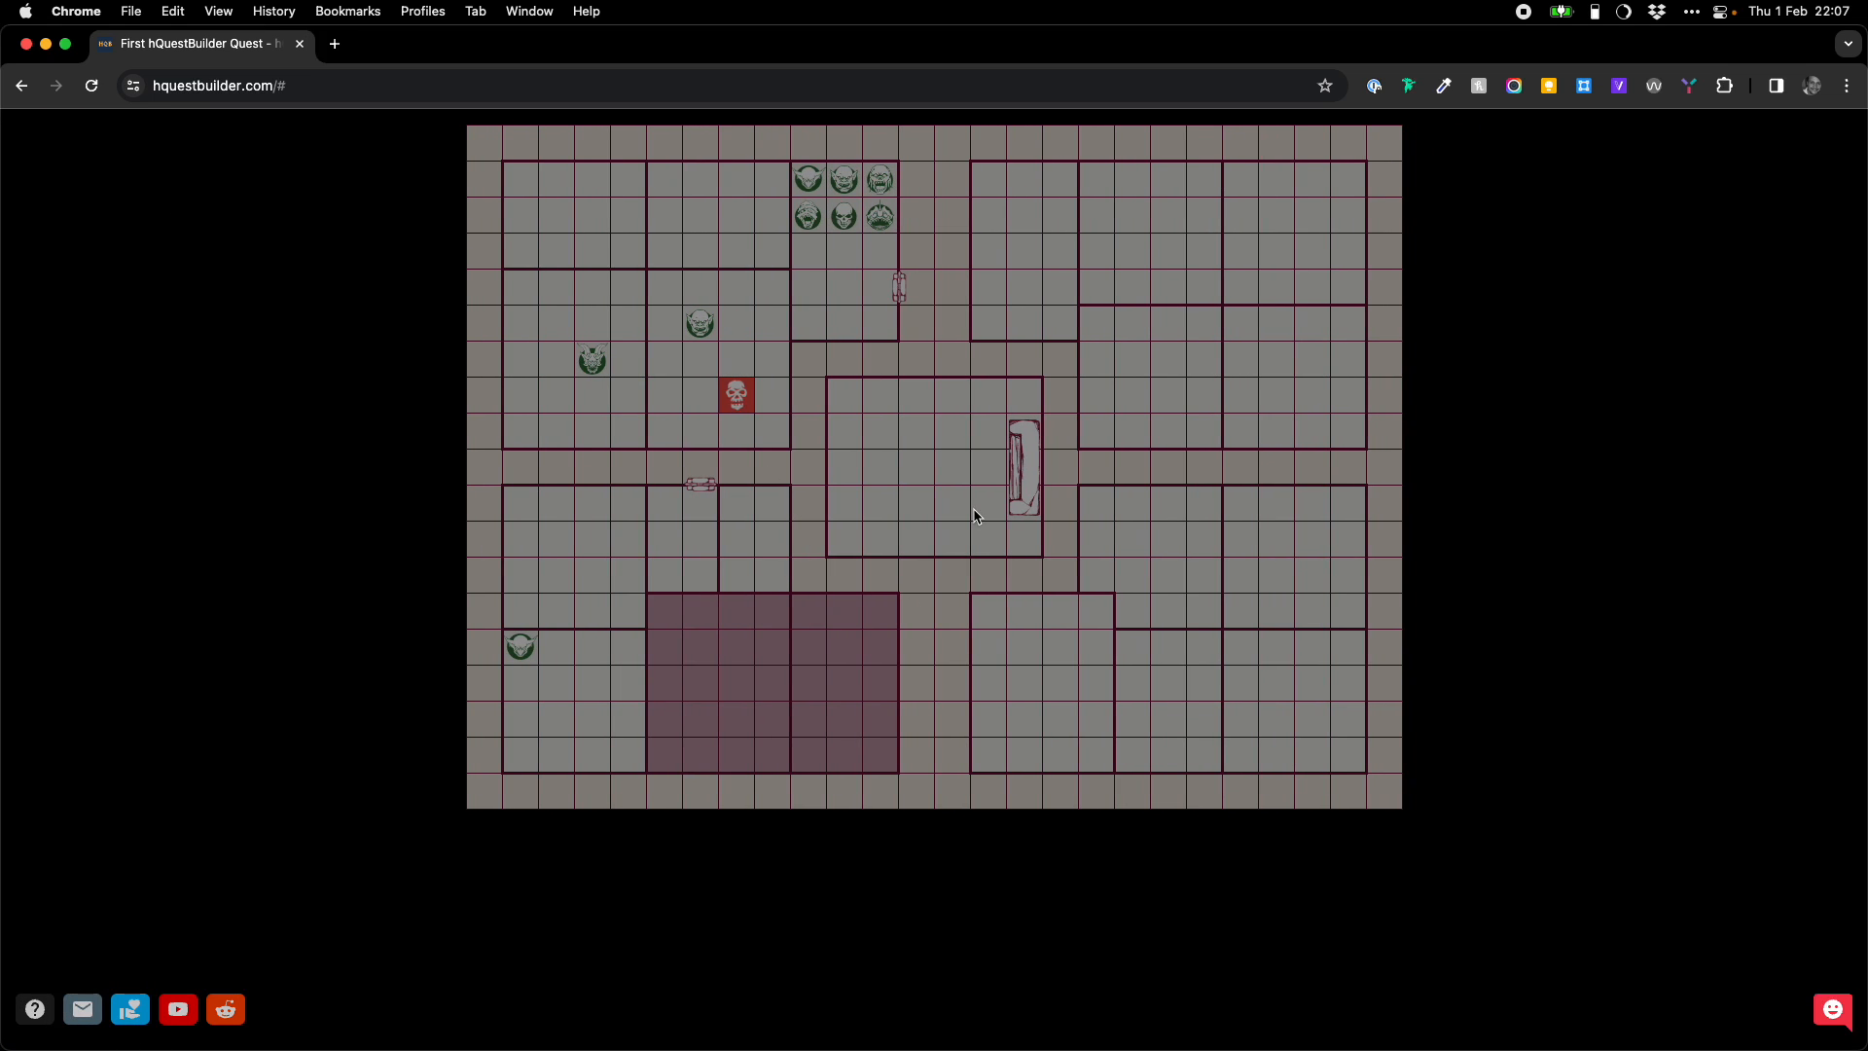
pyautogui.click(746, 541)
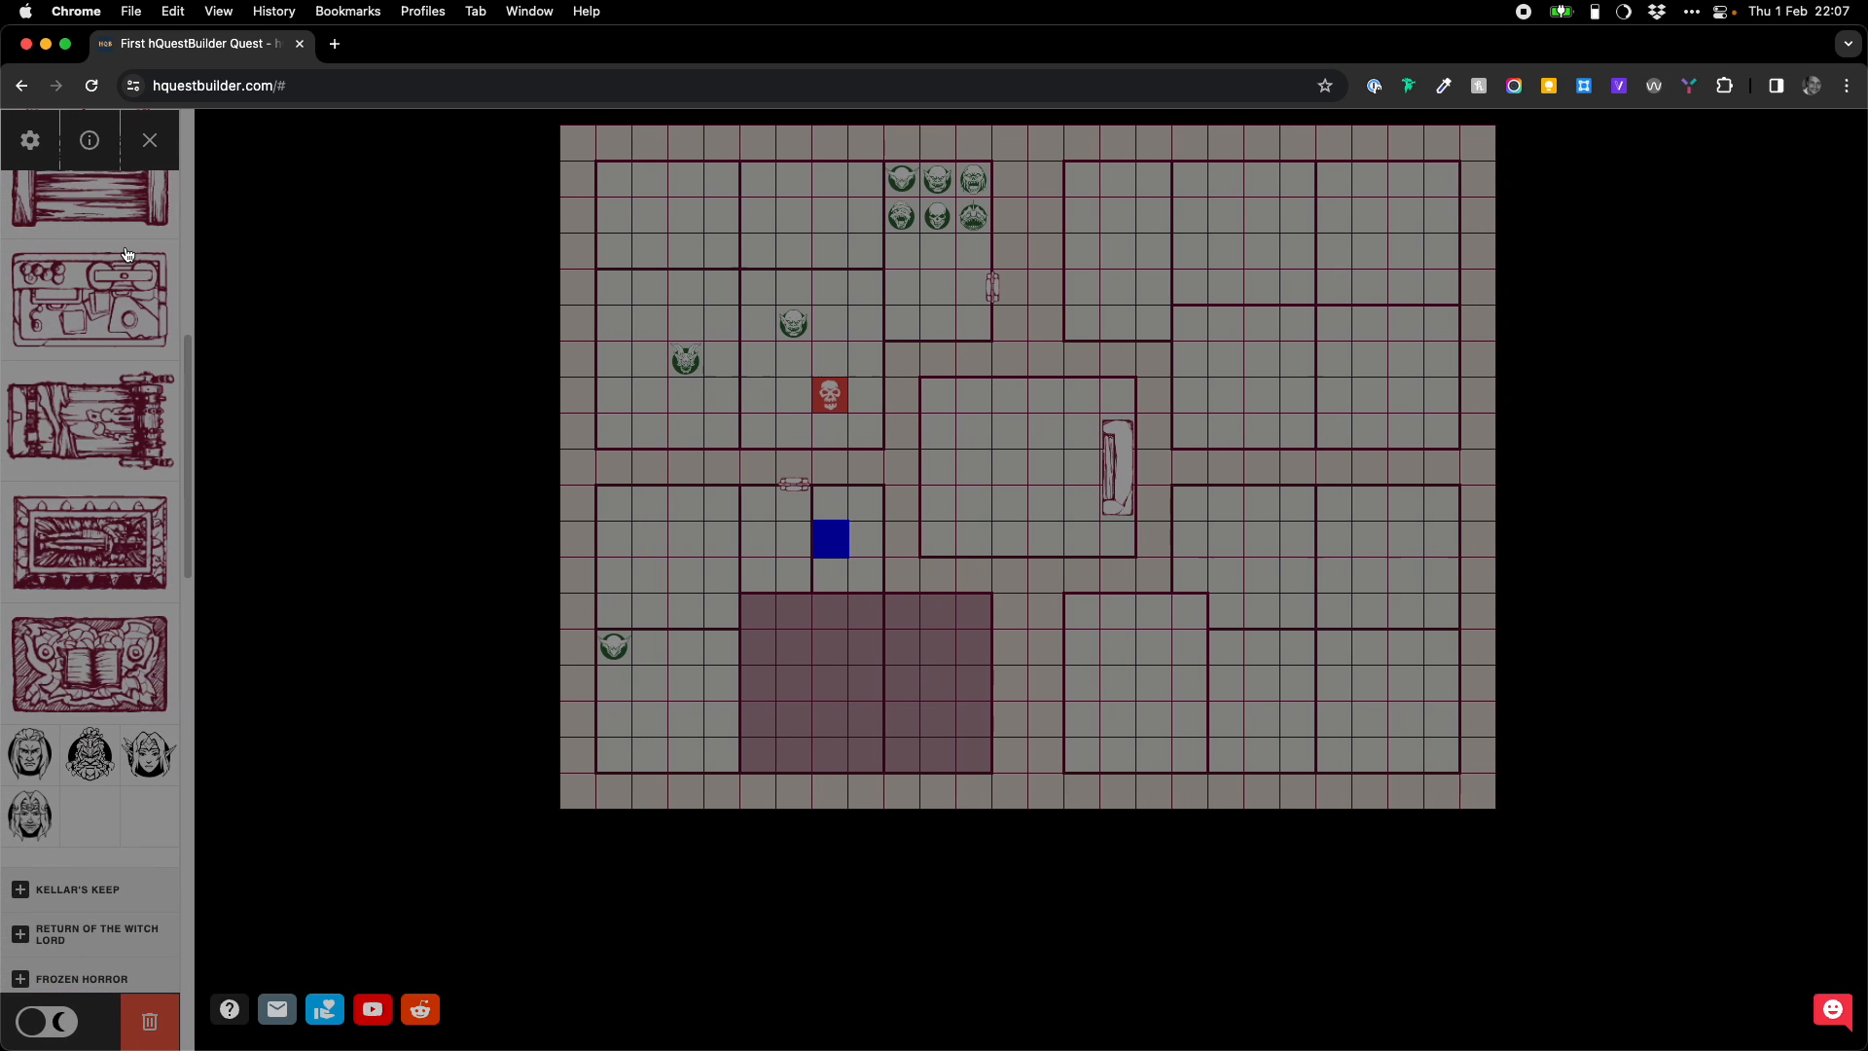
# - Read through the About information, including the update notes, planned features and credits, and close it
pyautogui.click(87, 145)
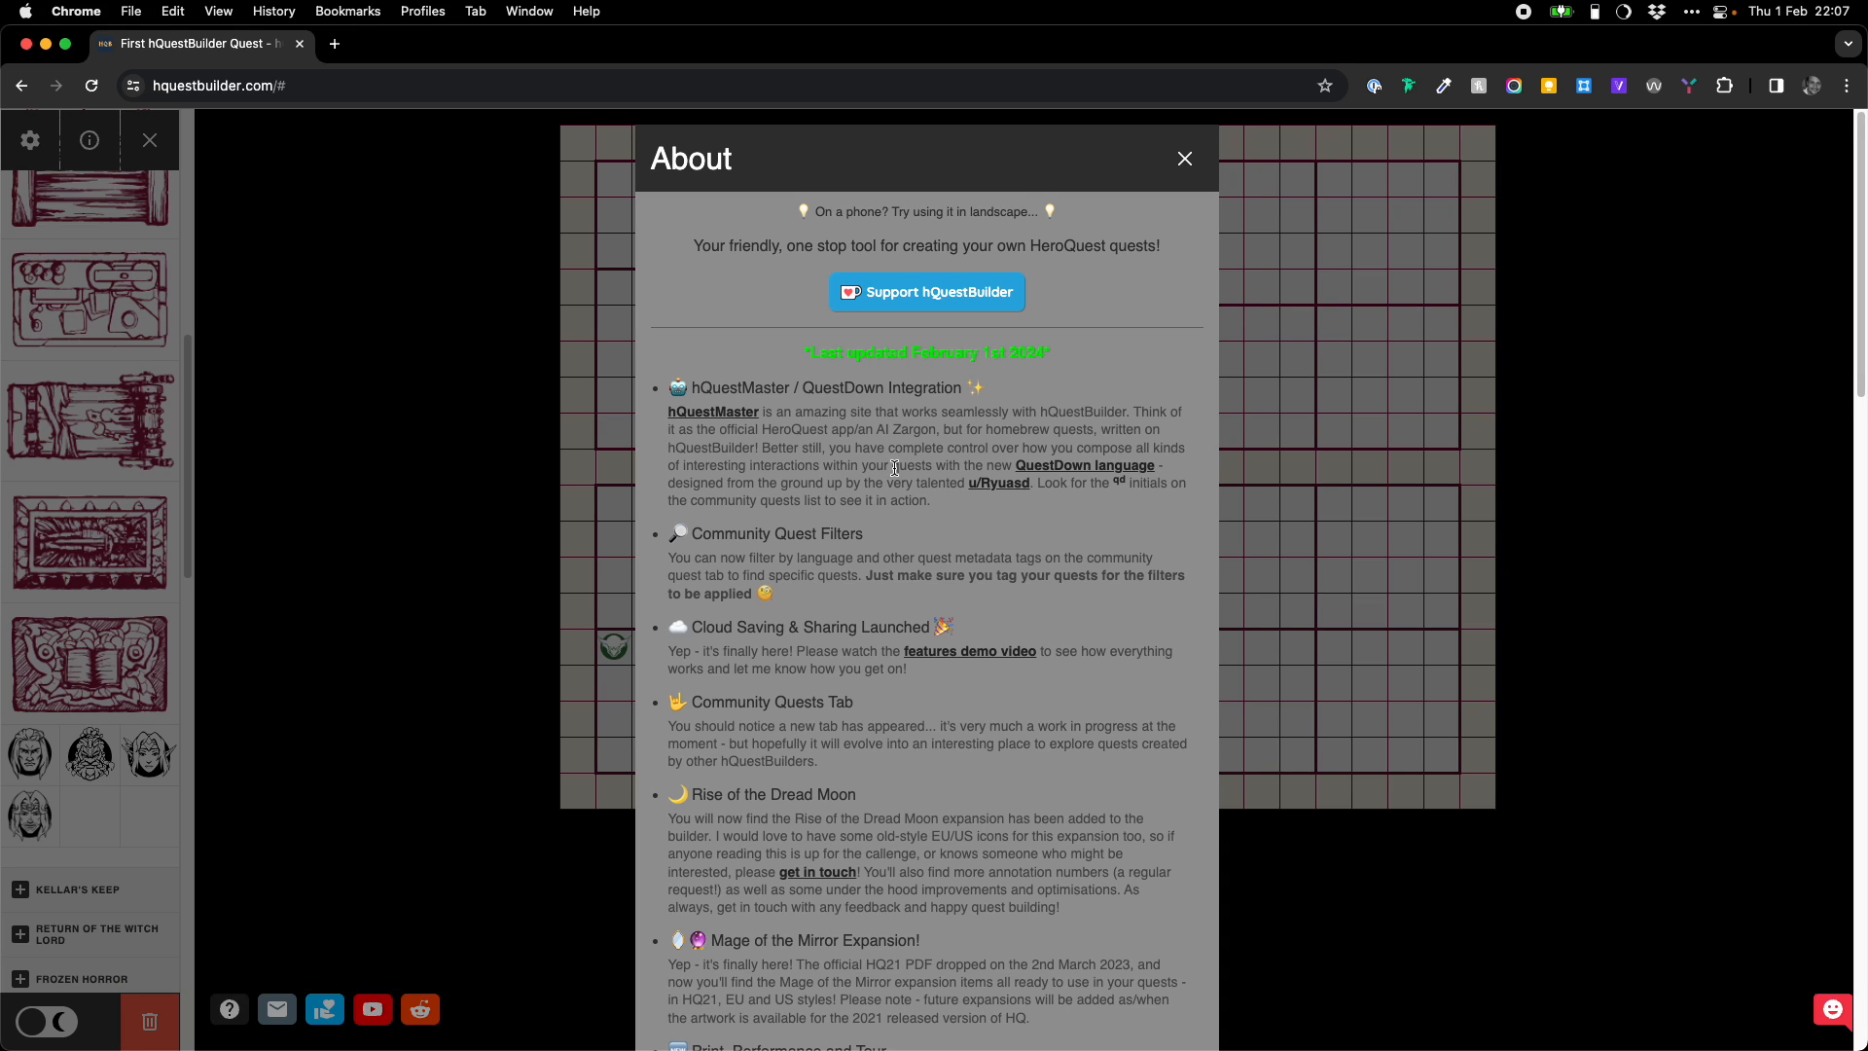
pyautogui.scroll(-1, 895, 468)
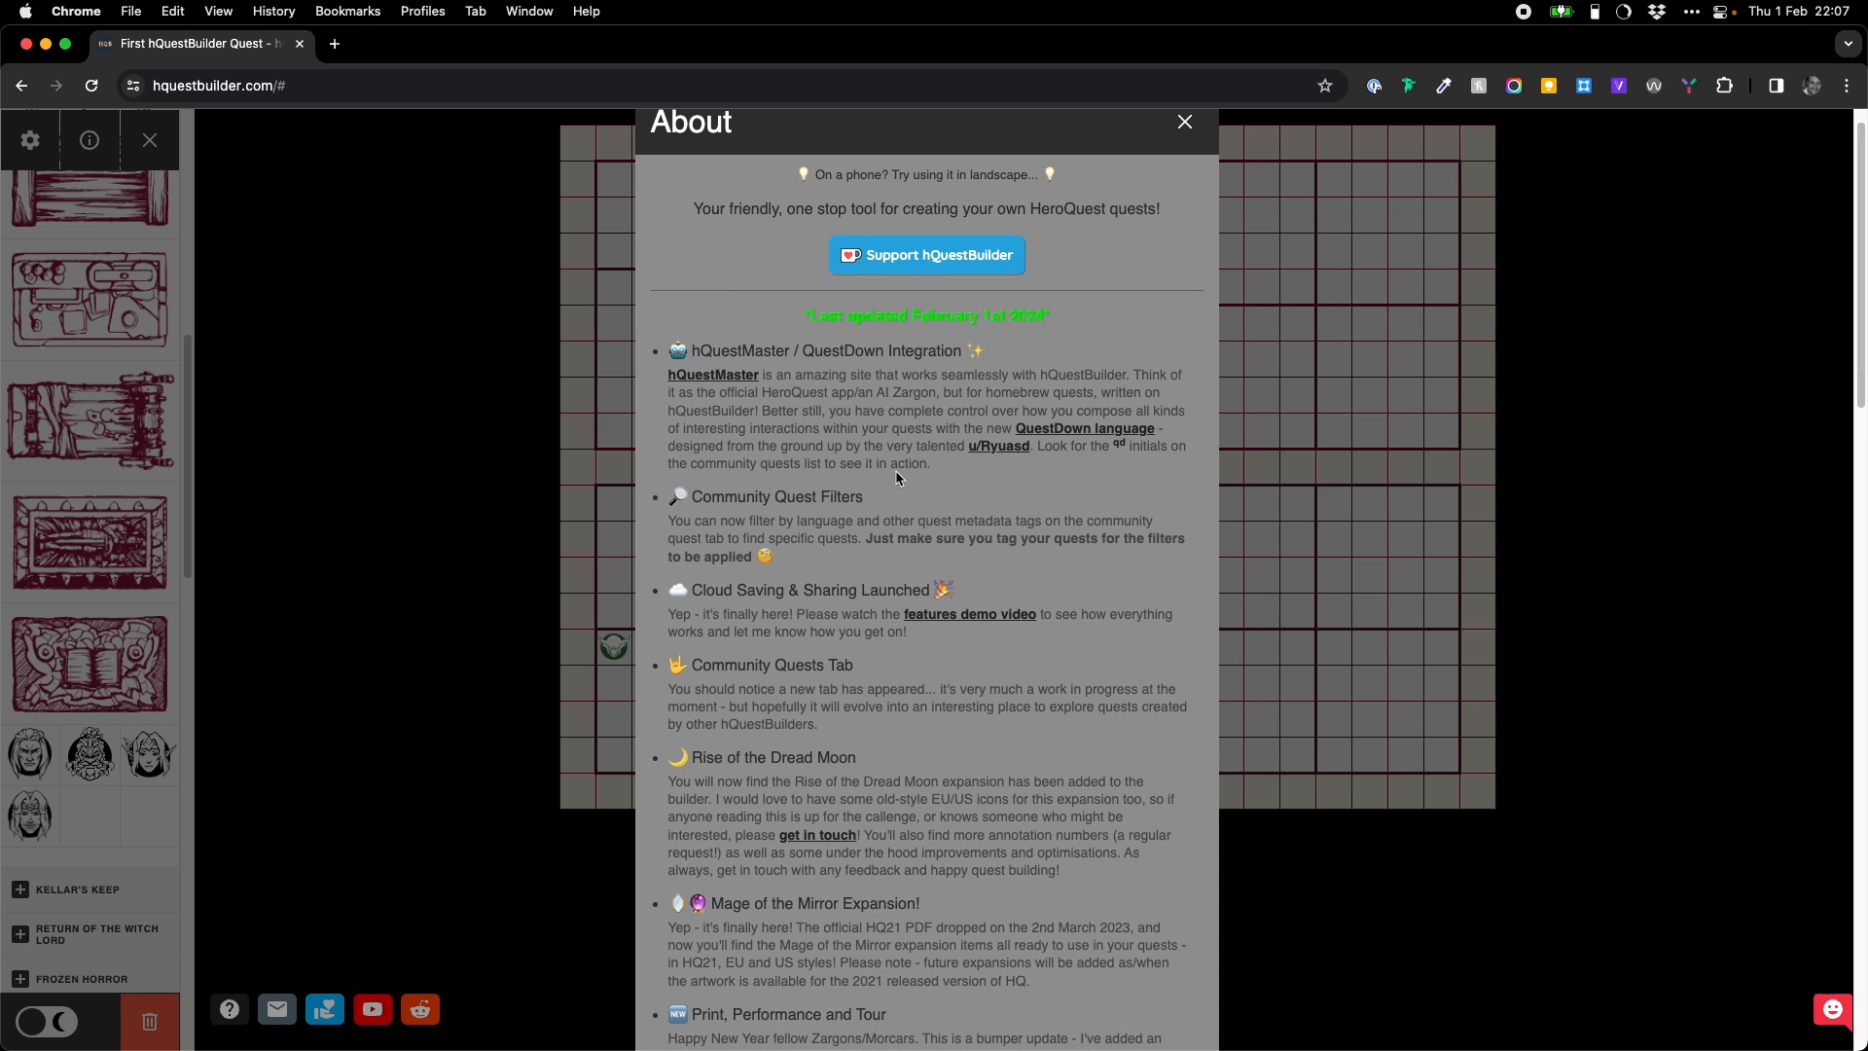
pyautogui.scroll(-10, 896, 476)
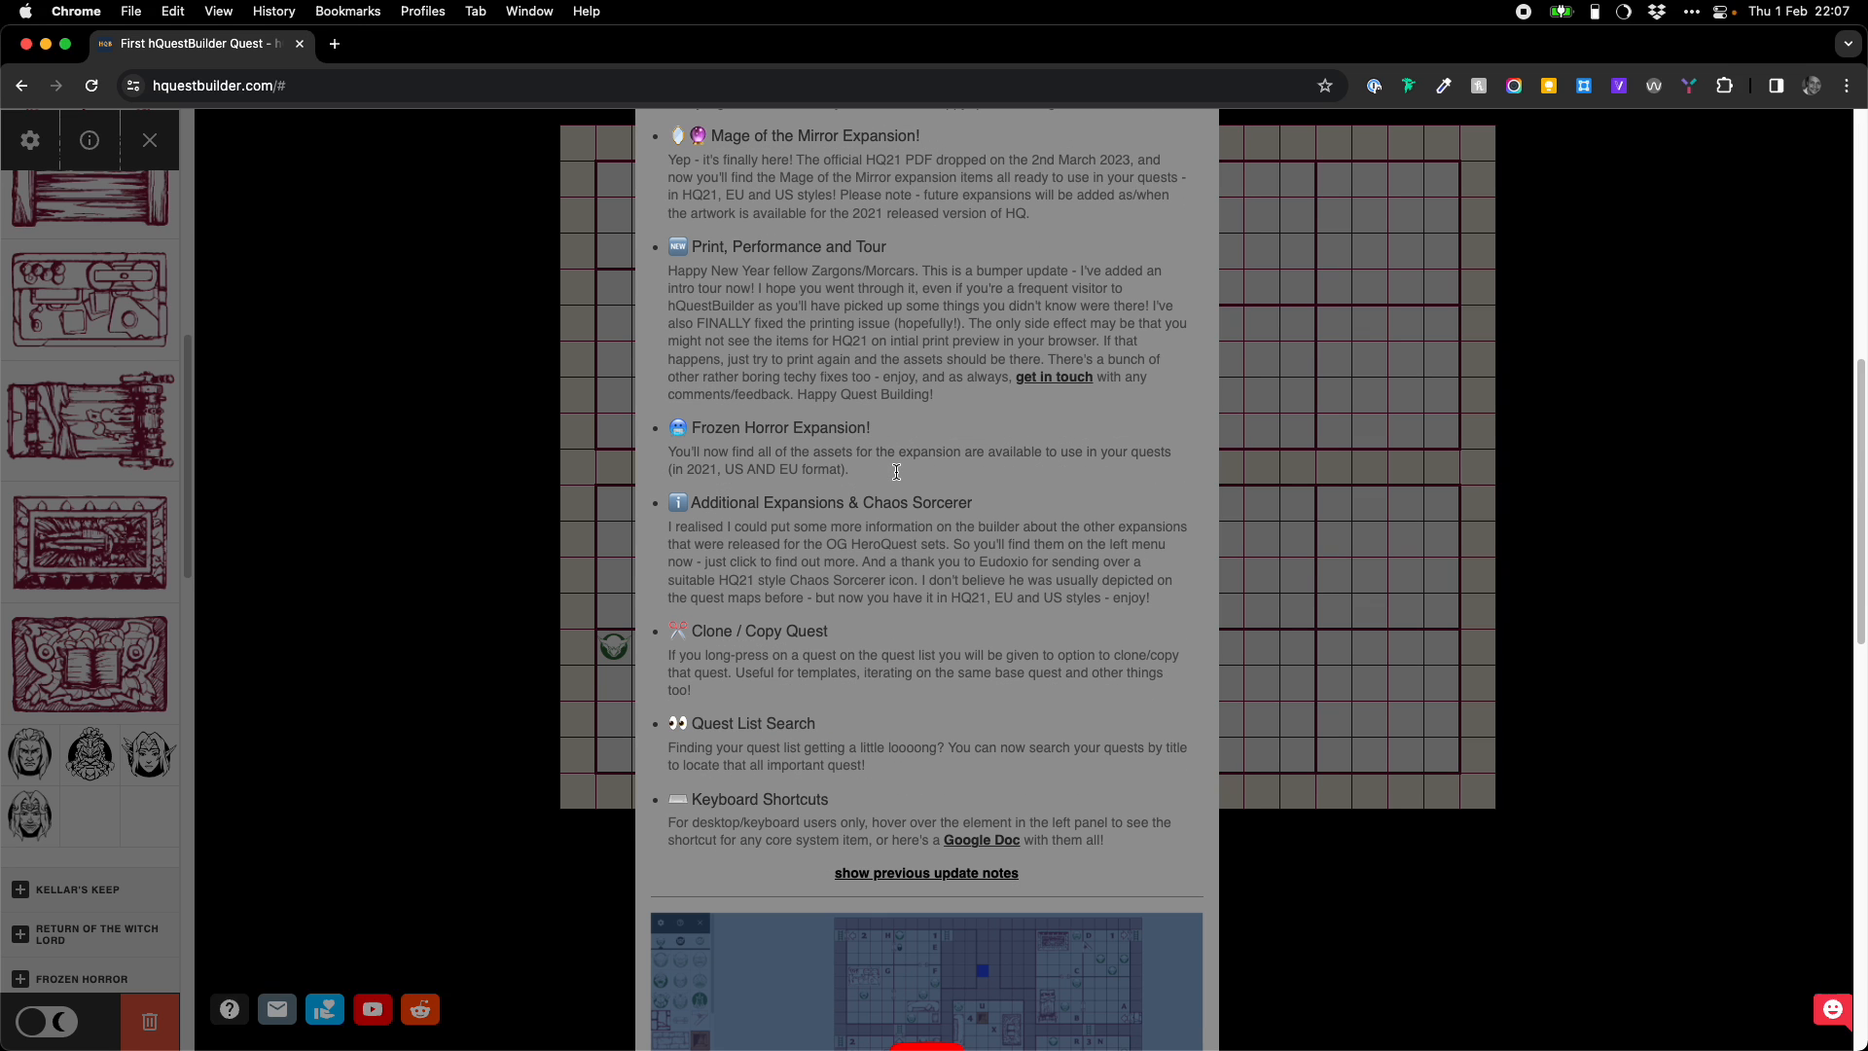
pyautogui.scroll(-3, 896, 474)
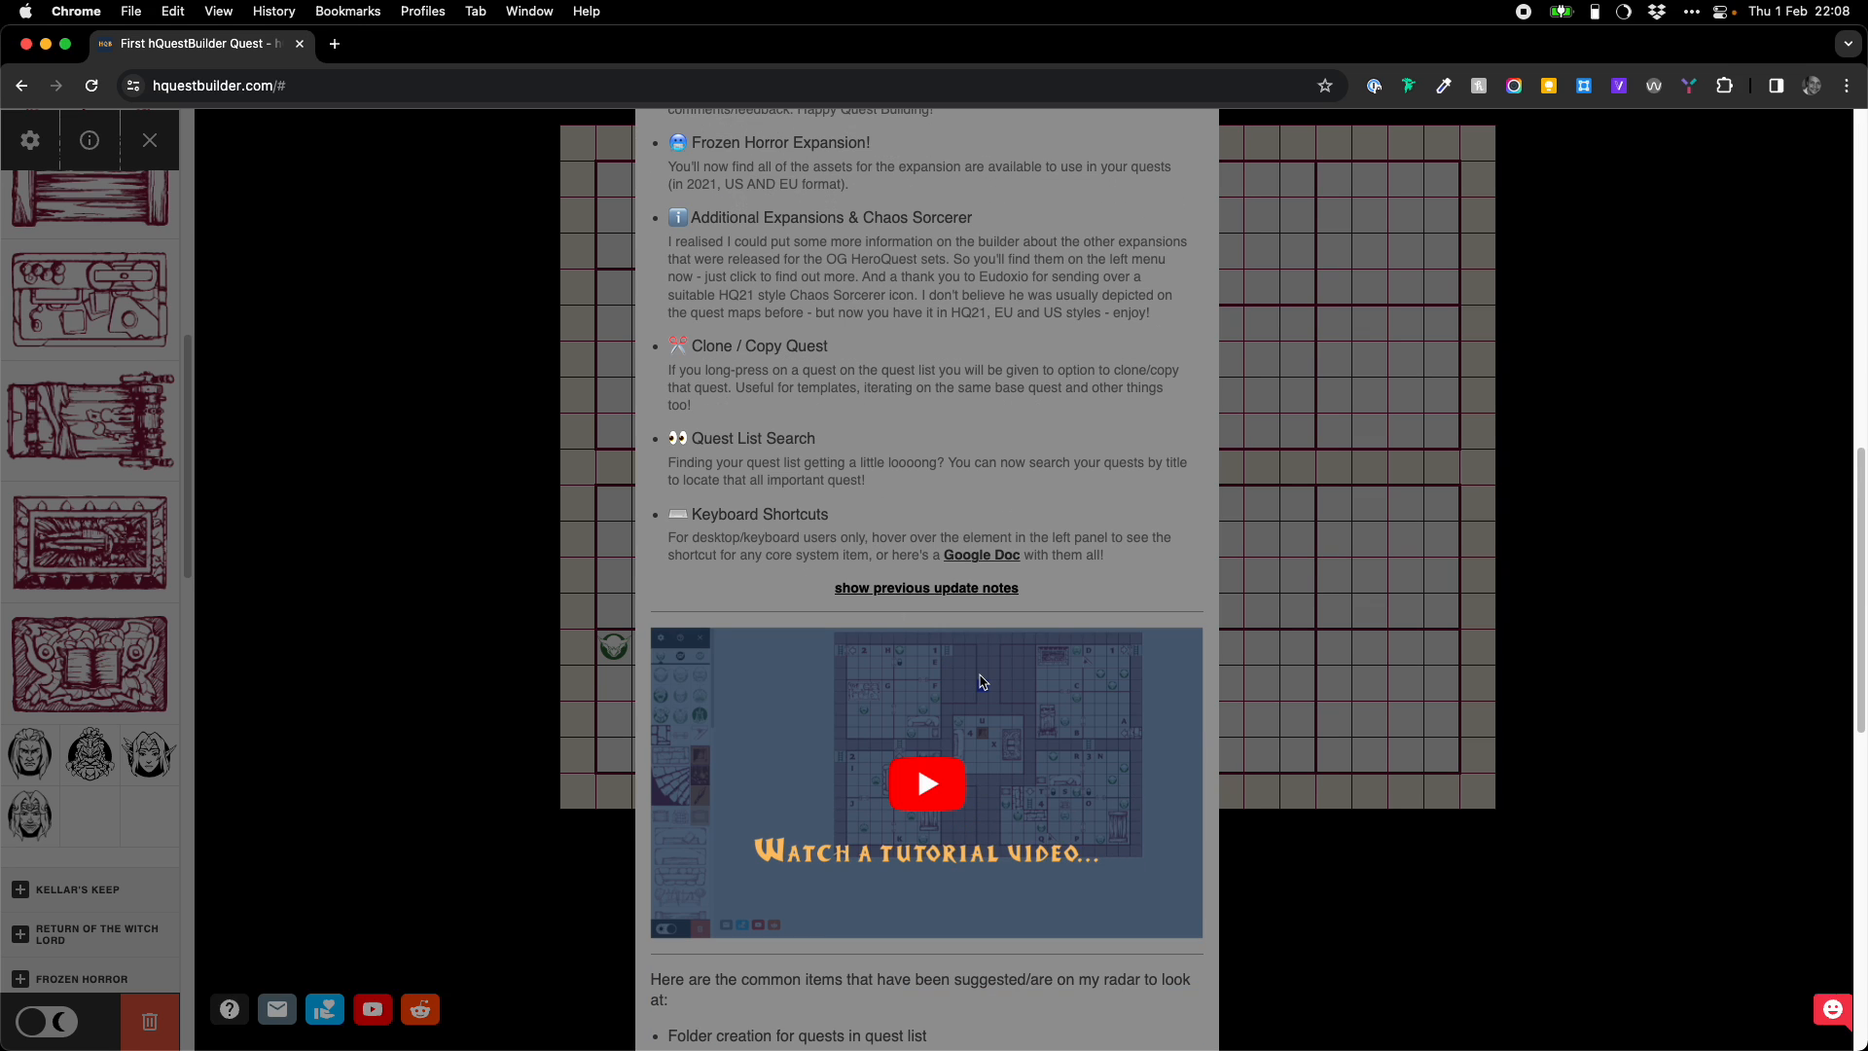
pyautogui.scroll(-4, 982, 682)
pyautogui.scroll(-2, 978, 678)
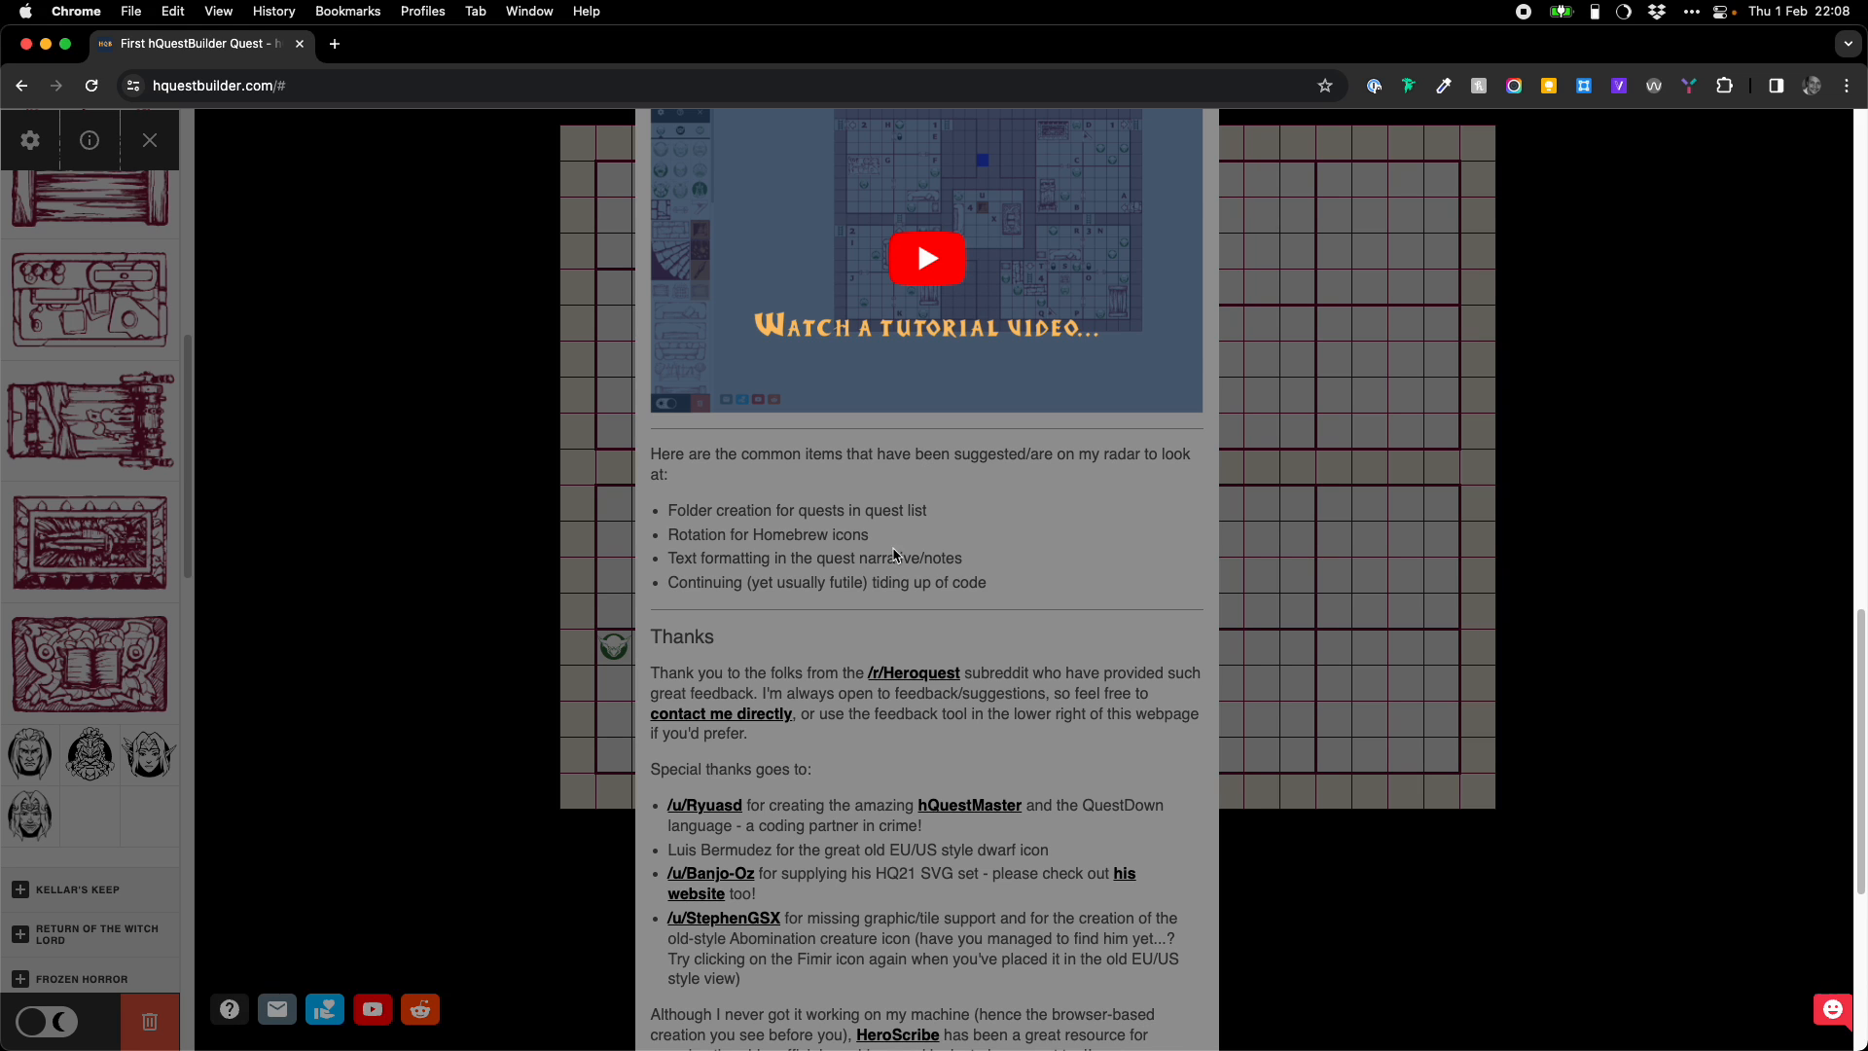
pyautogui.scroll(-4, 915, 571)
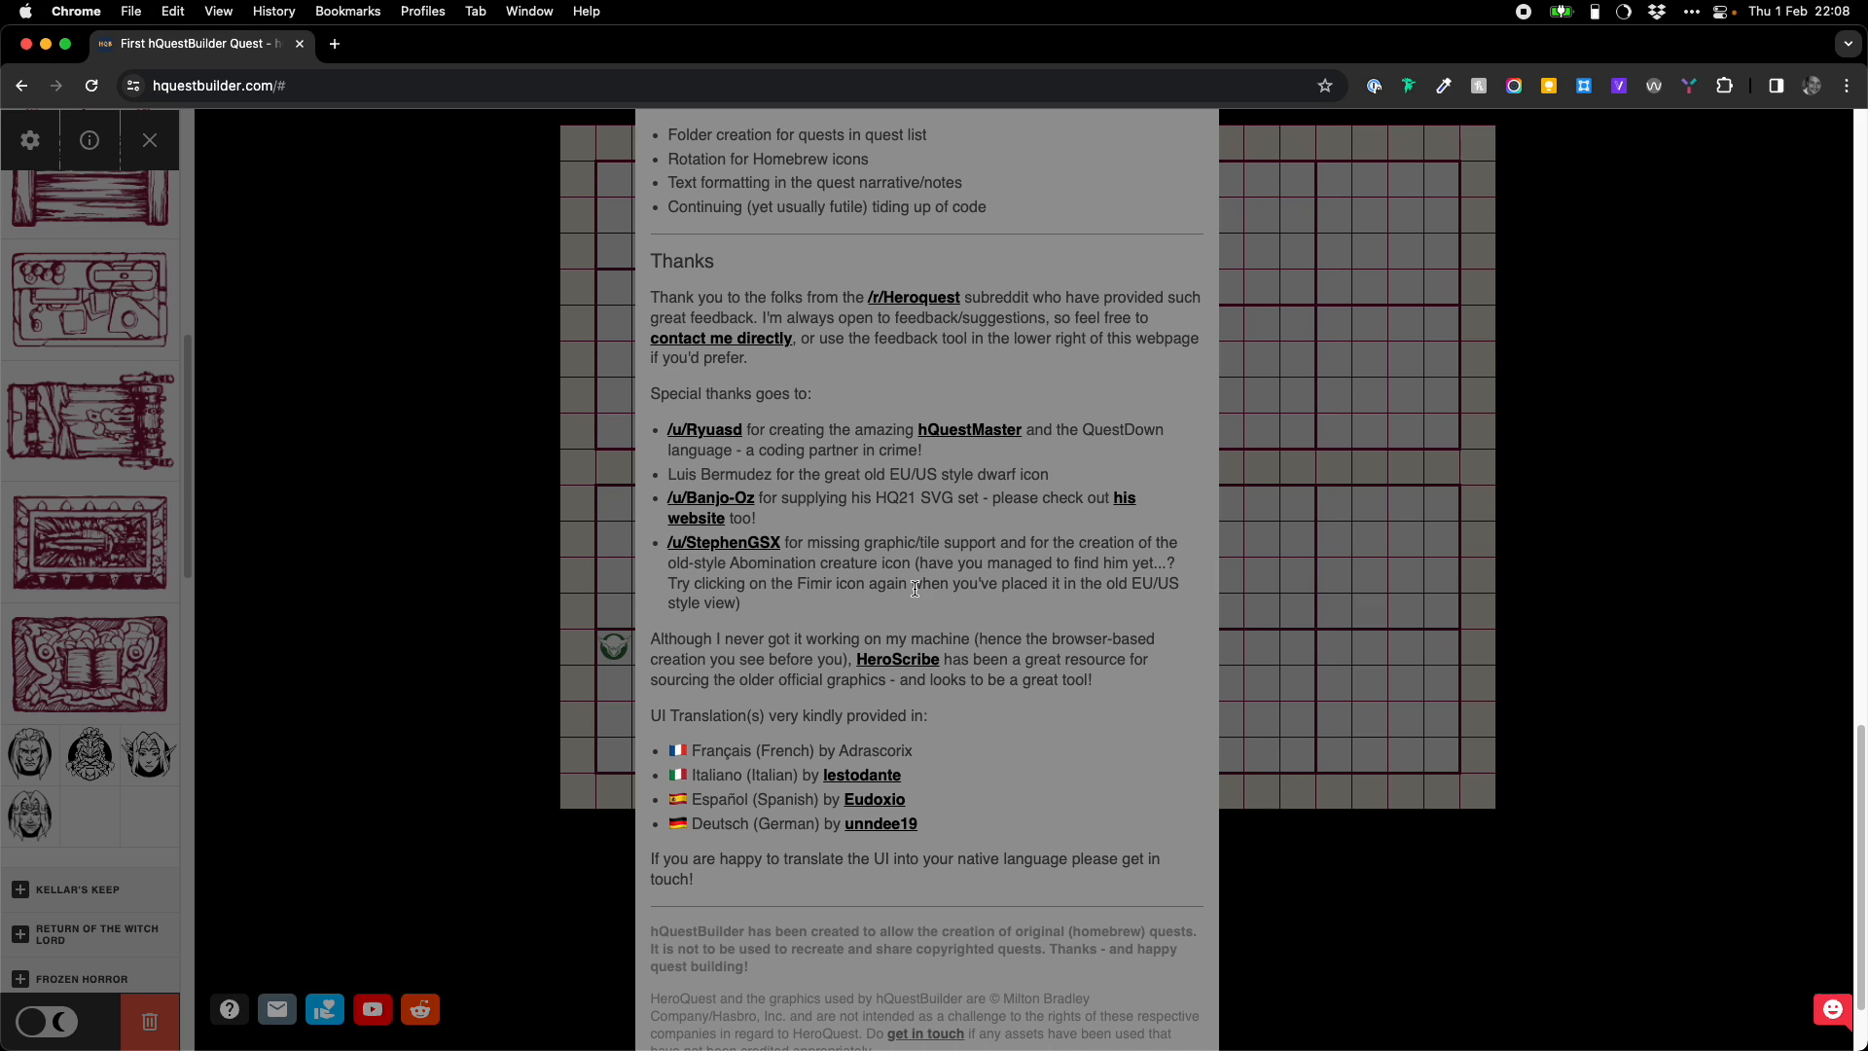
pyautogui.scroll(-1, 915, 574)
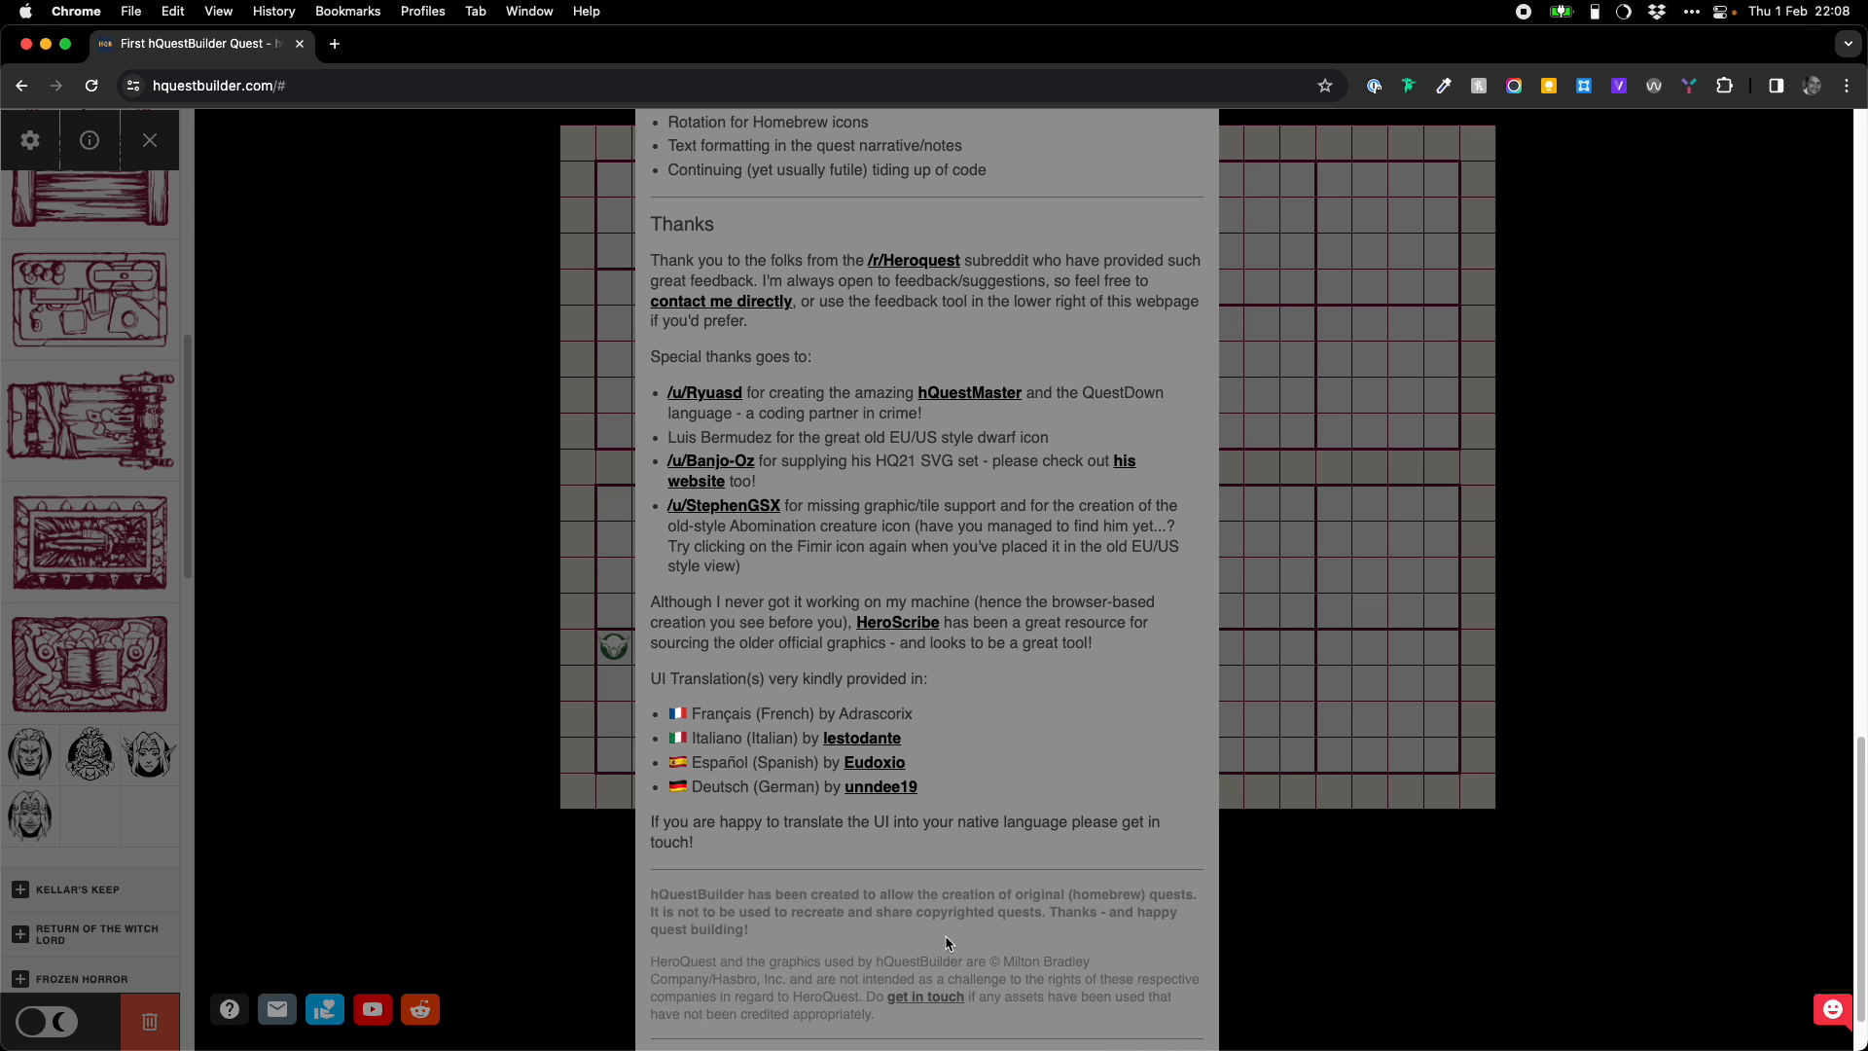
pyautogui.scroll(10, 947, 939)
pyautogui.scroll(15, 947, 936)
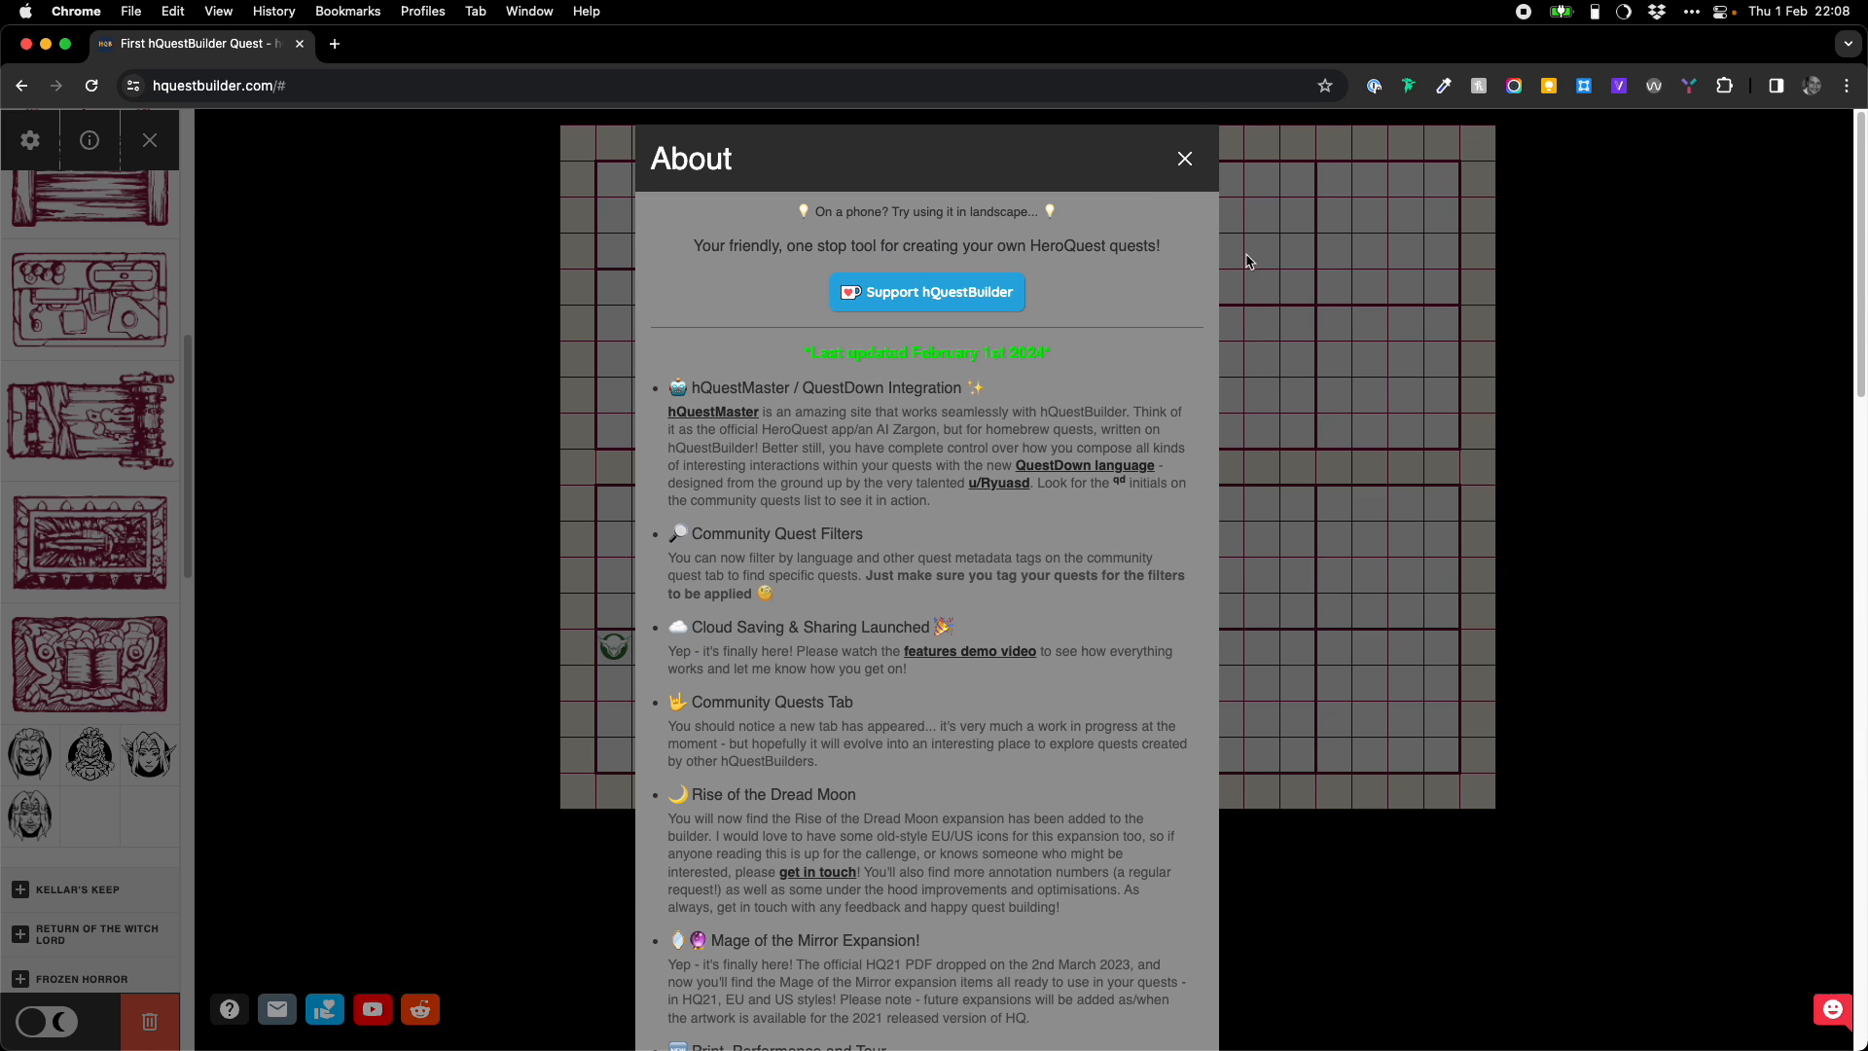
pyautogui.click(1186, 161)
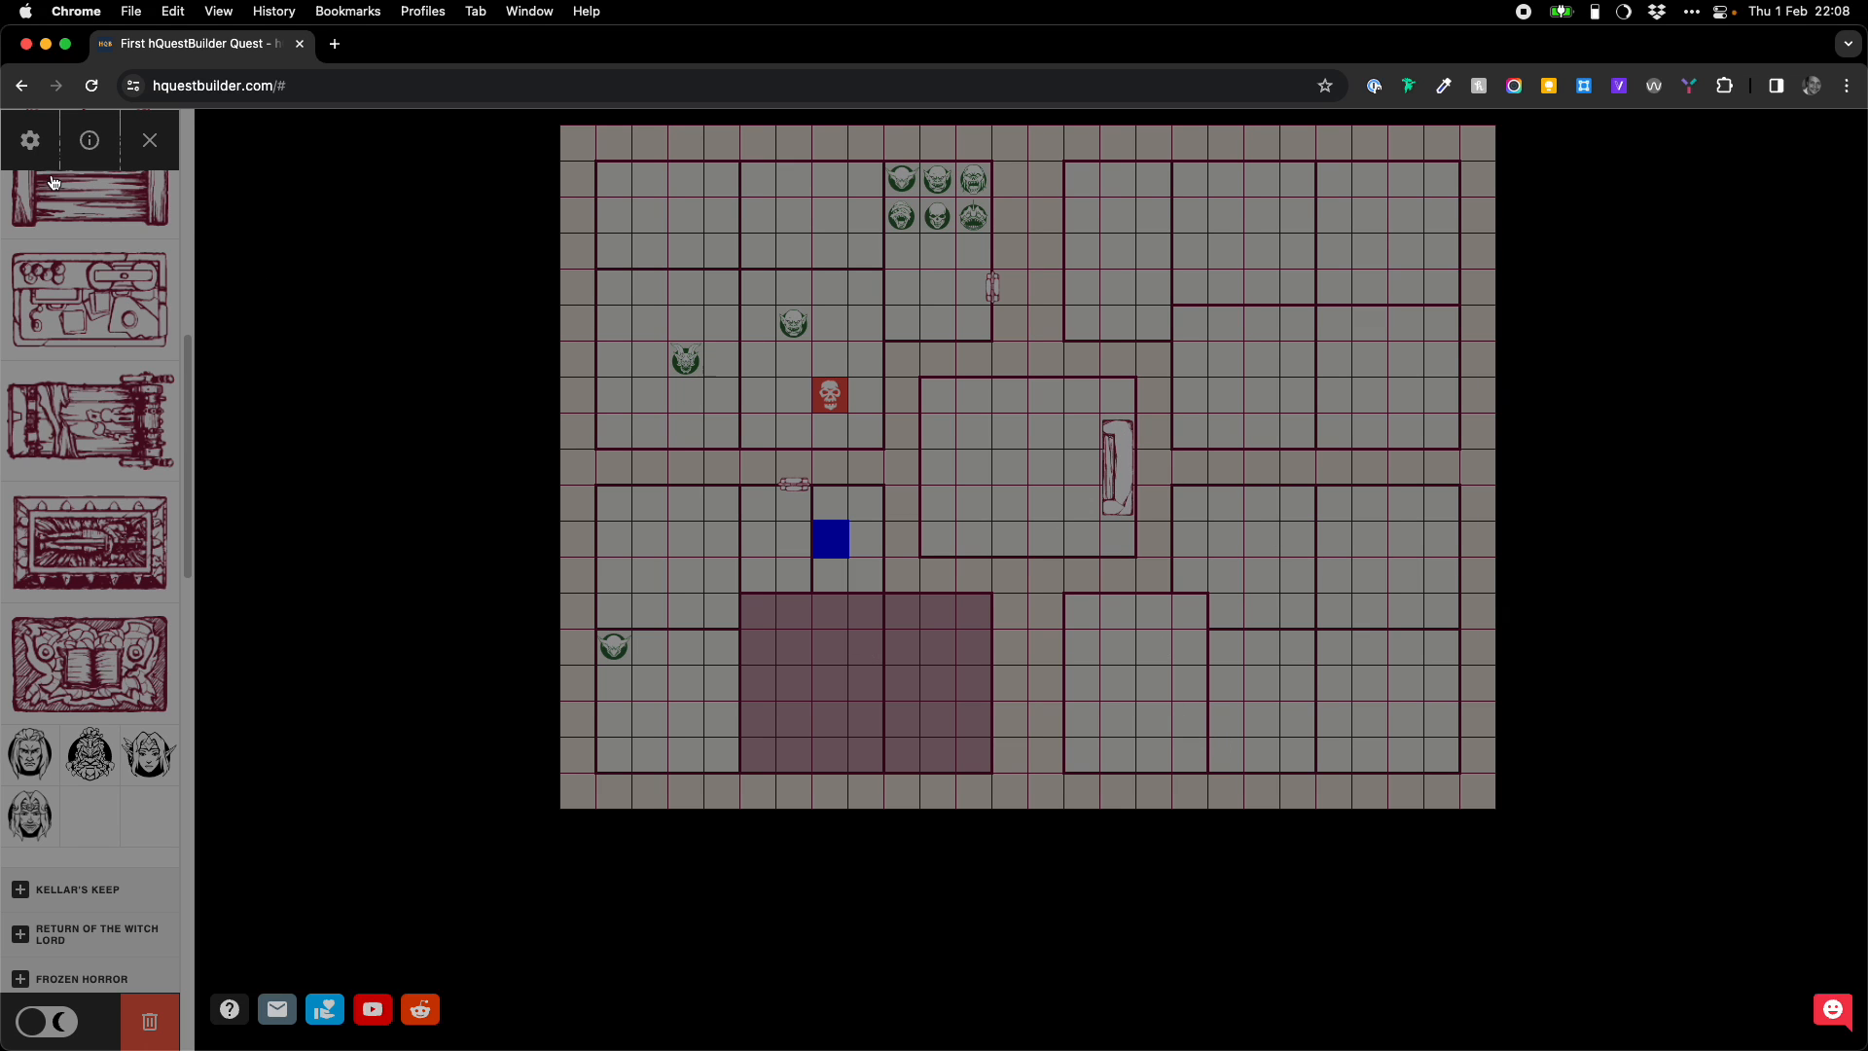
# - Open the quest details settings and switch the builder back to light mode
pyautogui.scroll(10, 95, 313)
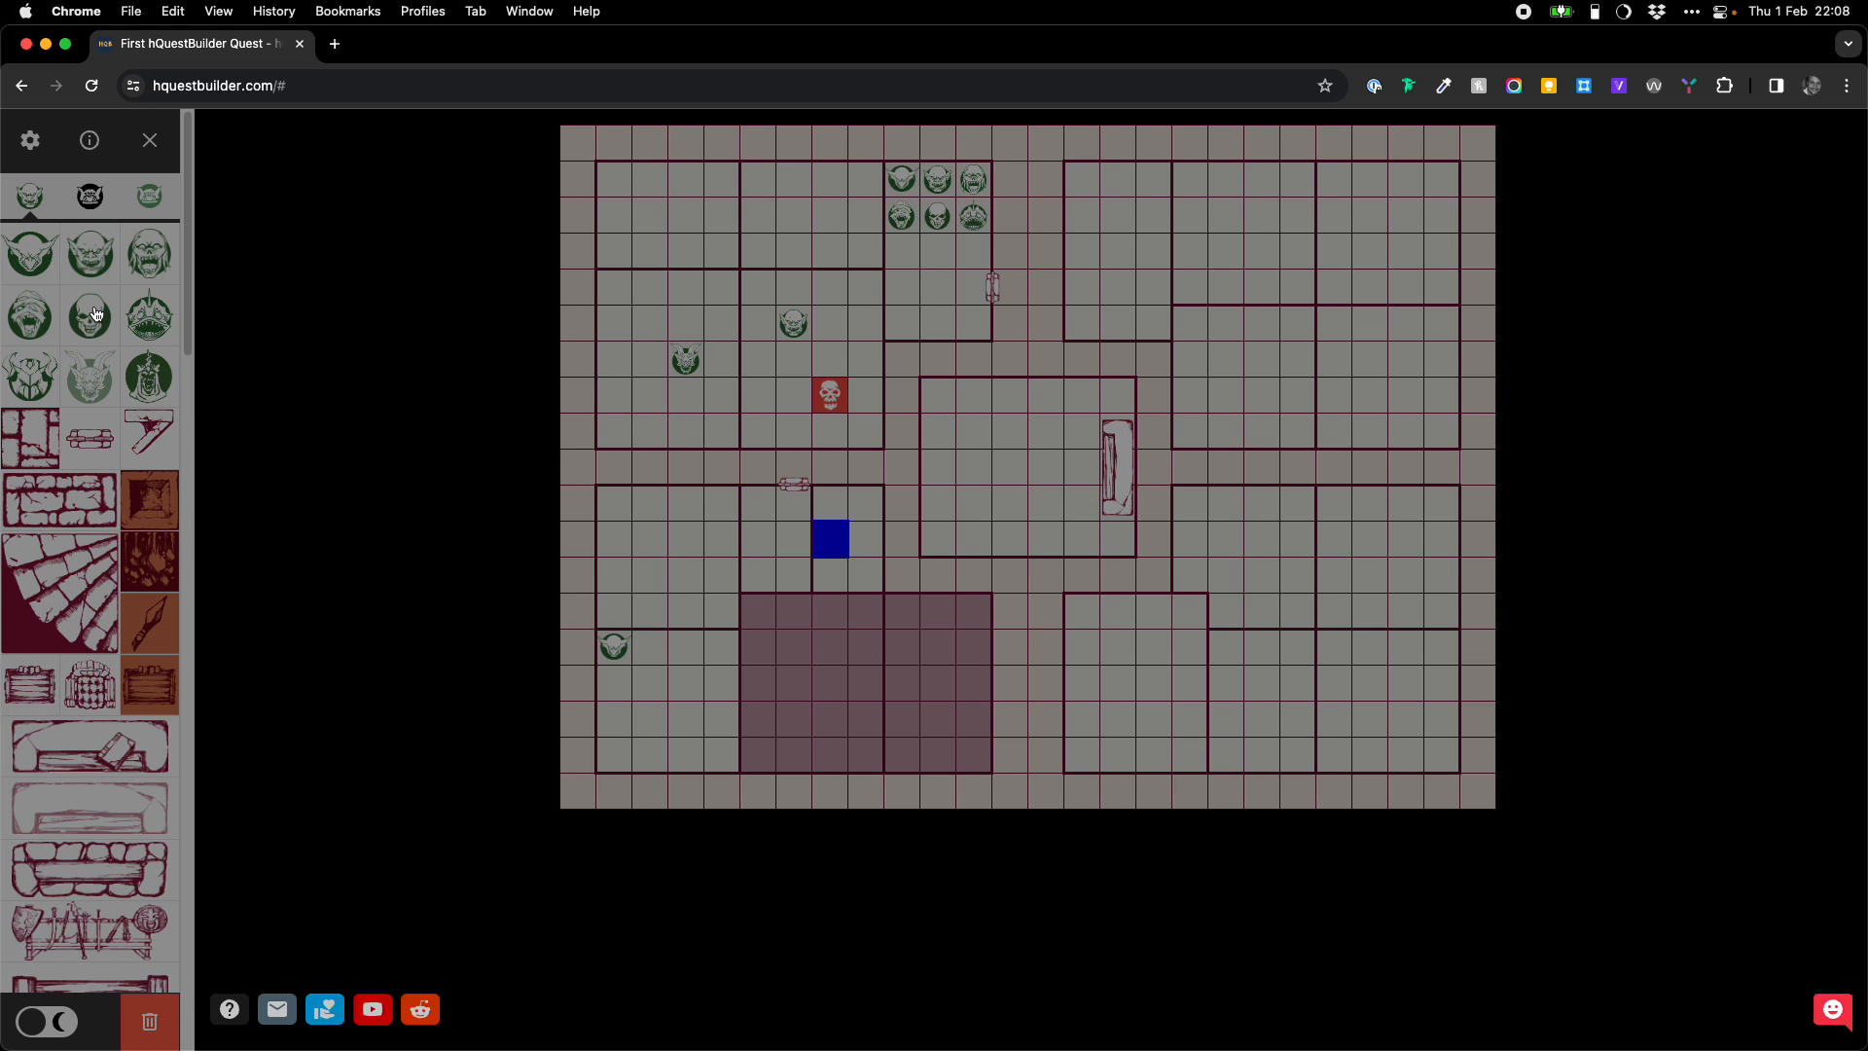
pyautogui.click(30, 140)
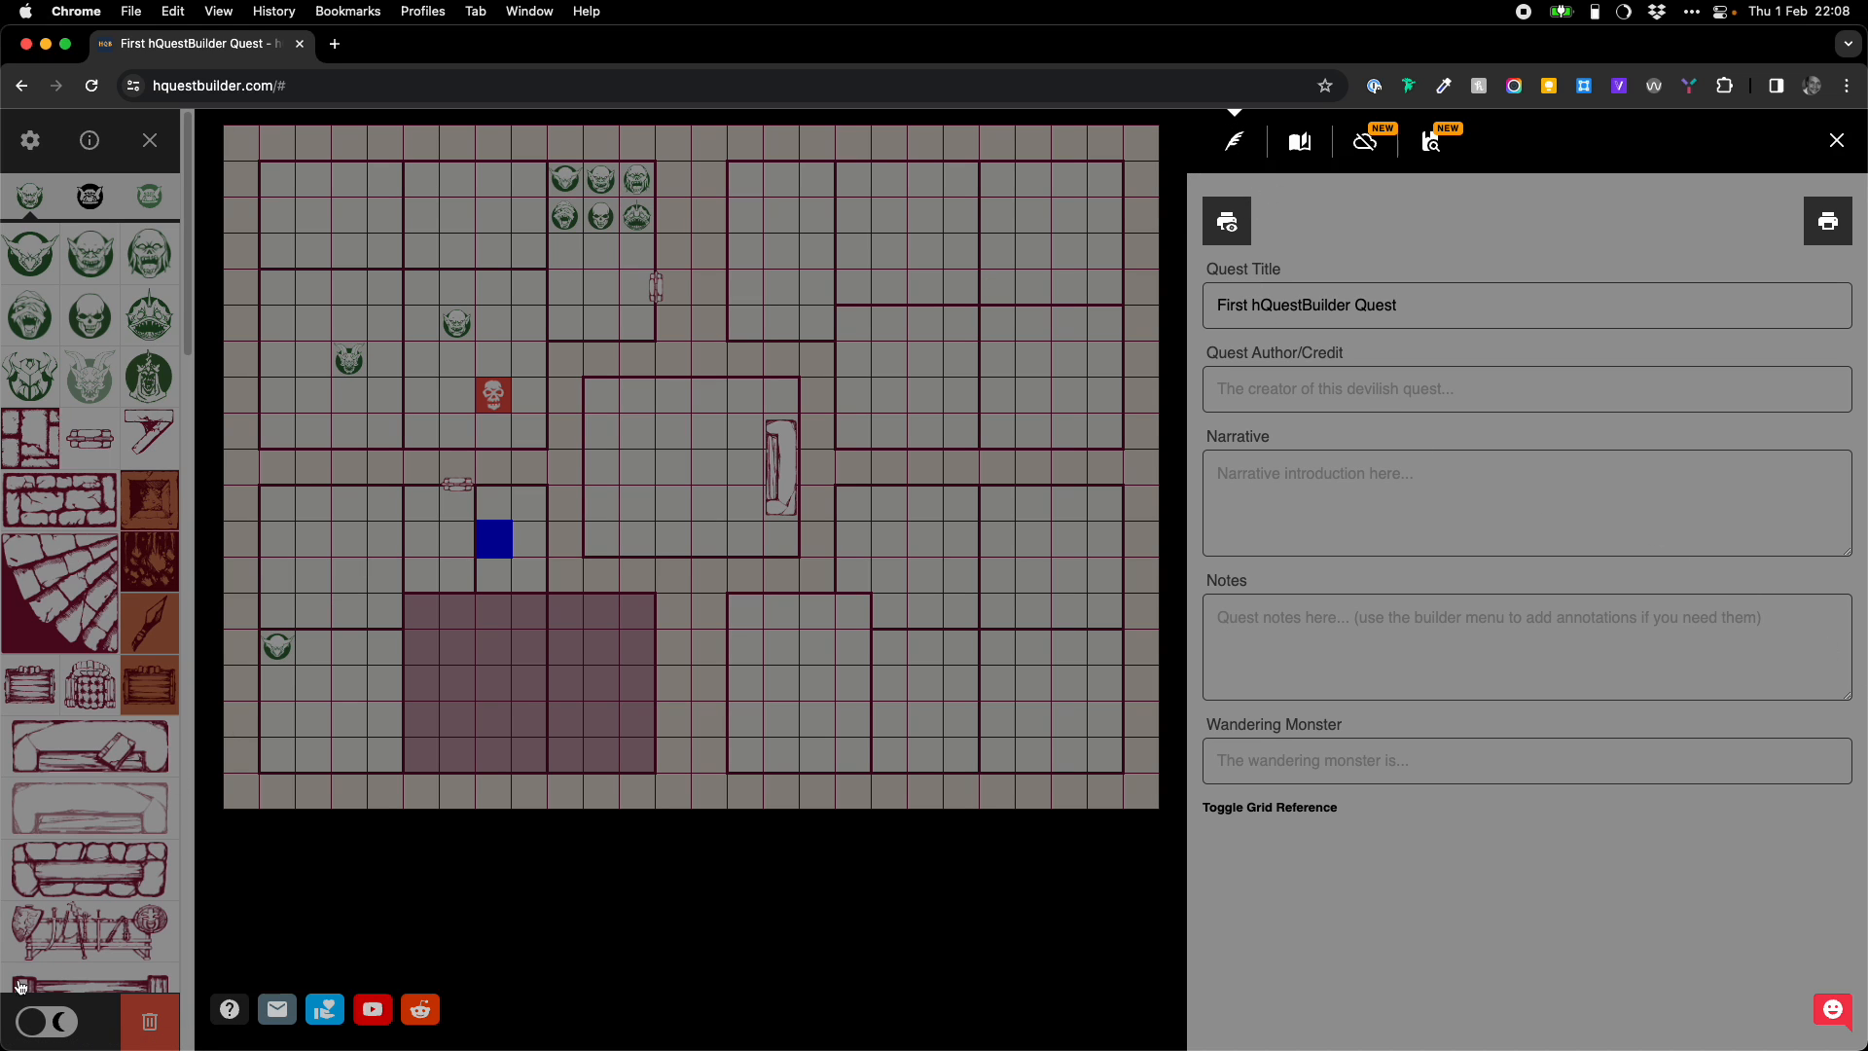
pyautogui.click(41, 1020)
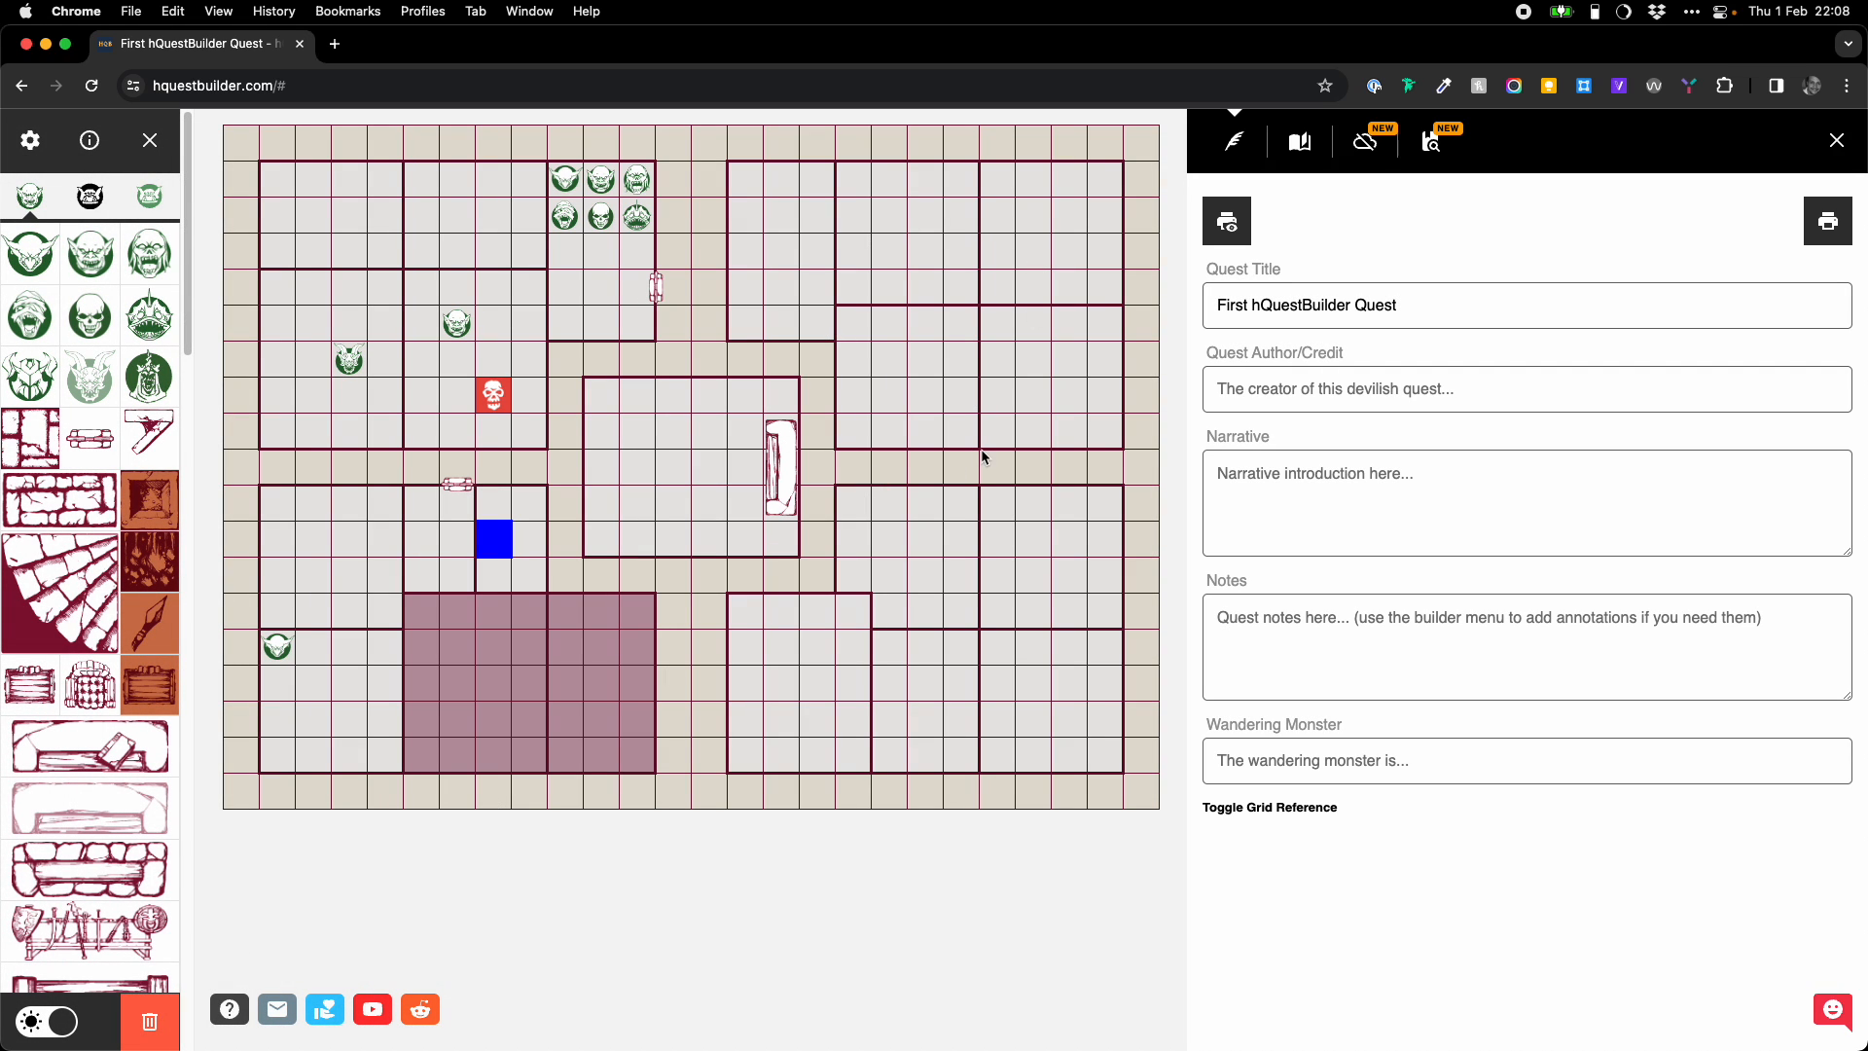
# - Replace the quest's title with "Quest Title"
pyautogui.moveTo(1420, 305); pyautogui.dragTo(1218, 303)
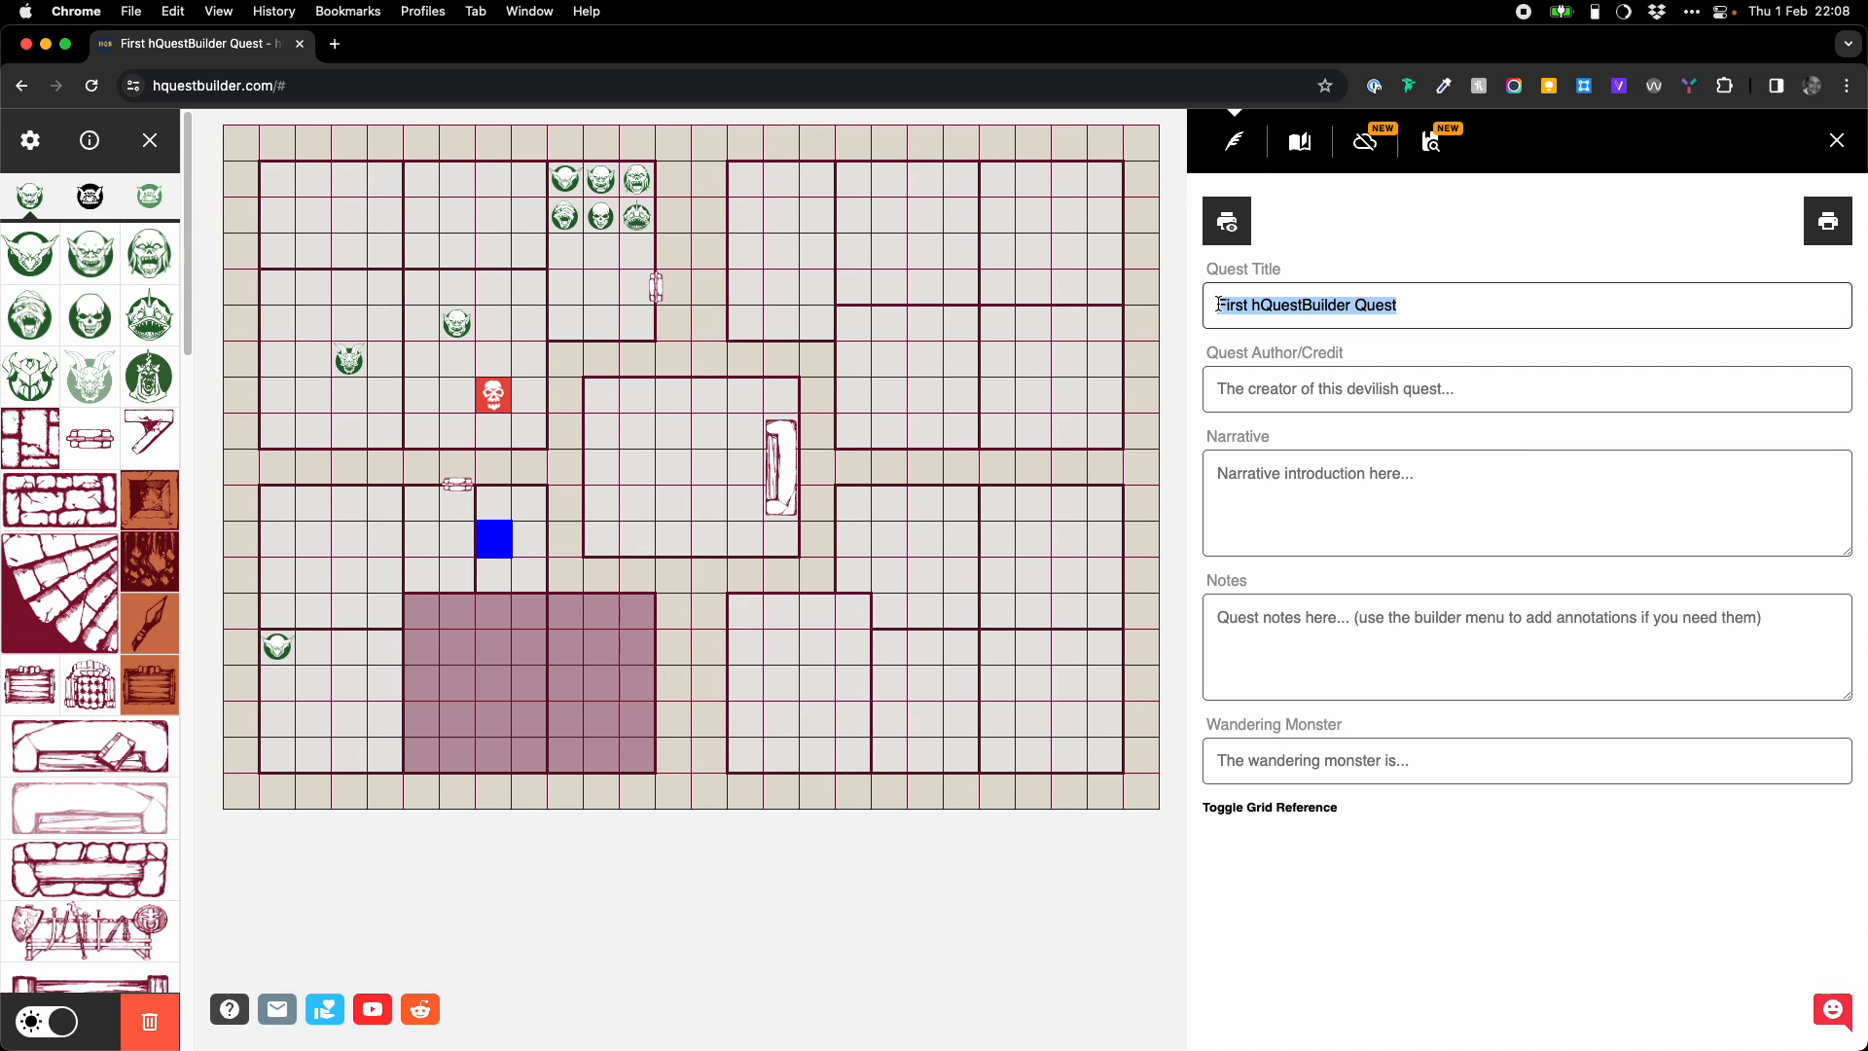
pyautogui.write('Quest Ti')
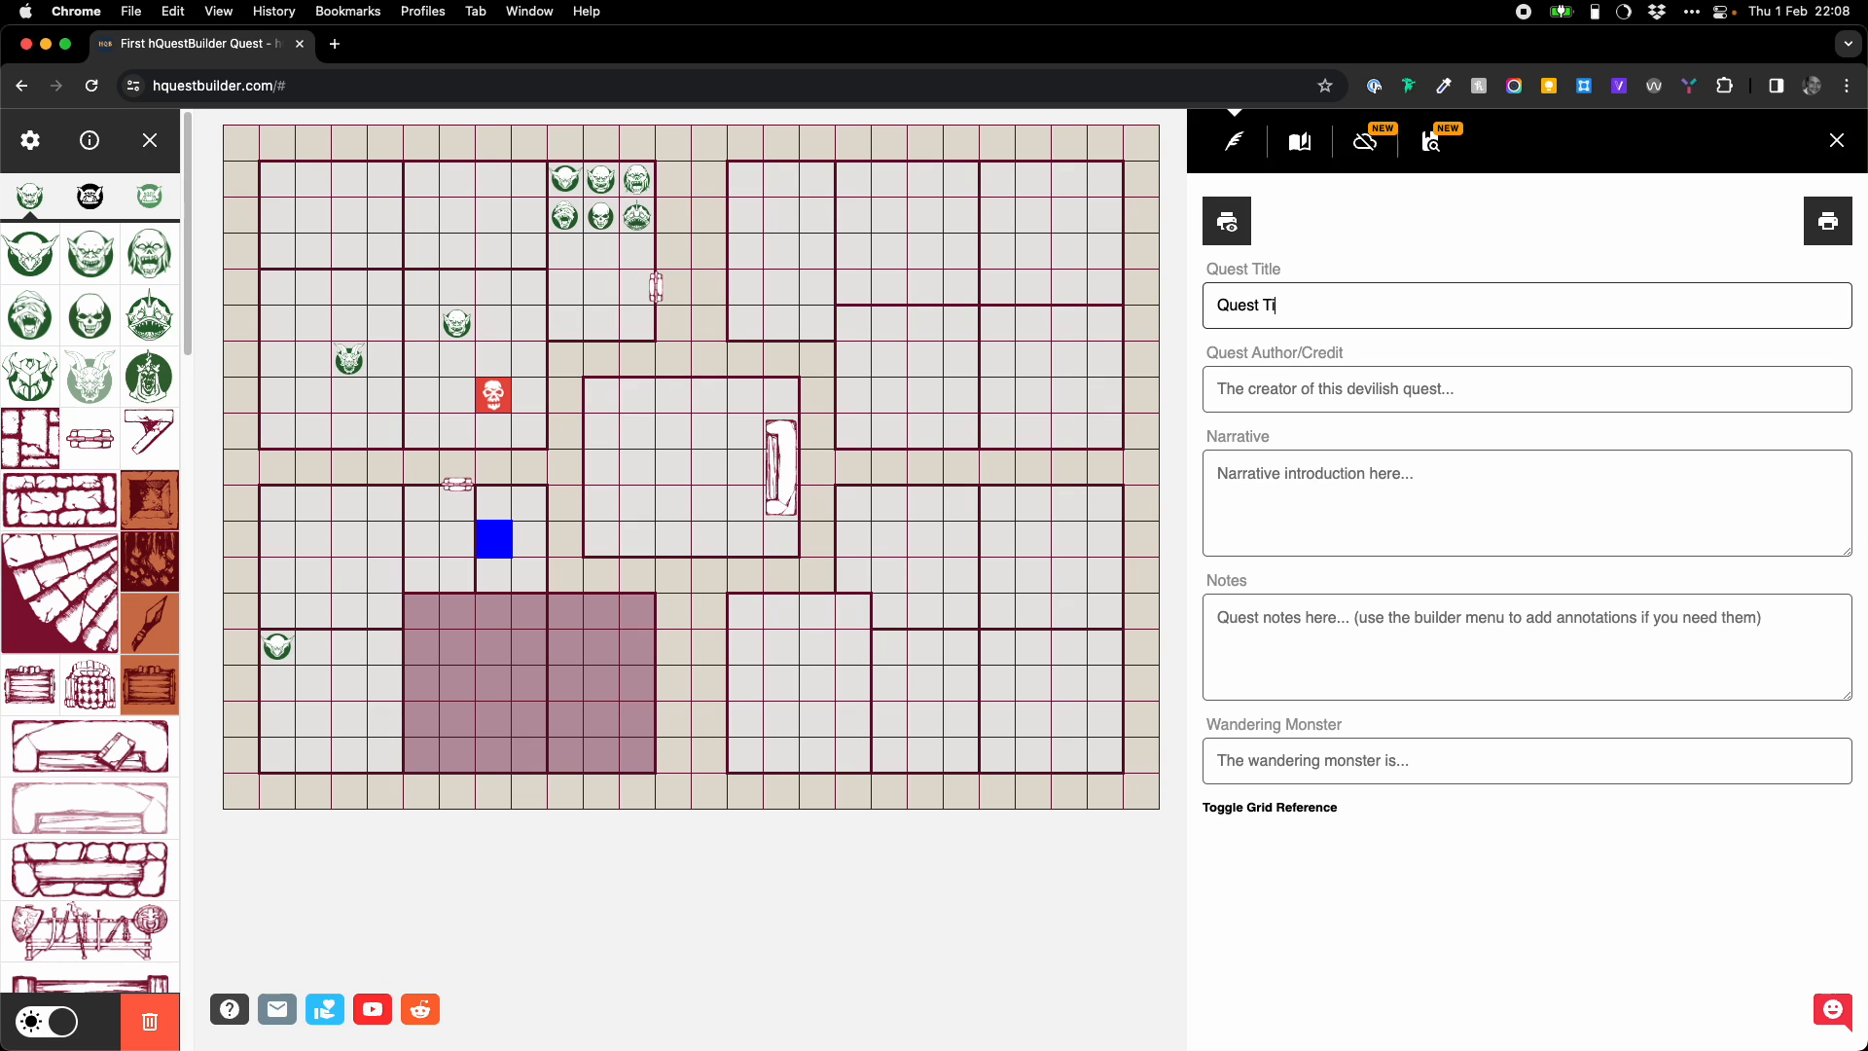
pyautogui.write('tle')
# - Fill in the author's name as the quest credit and enter "Hello world" as the narrative
pyautogui.click(1233, 395)
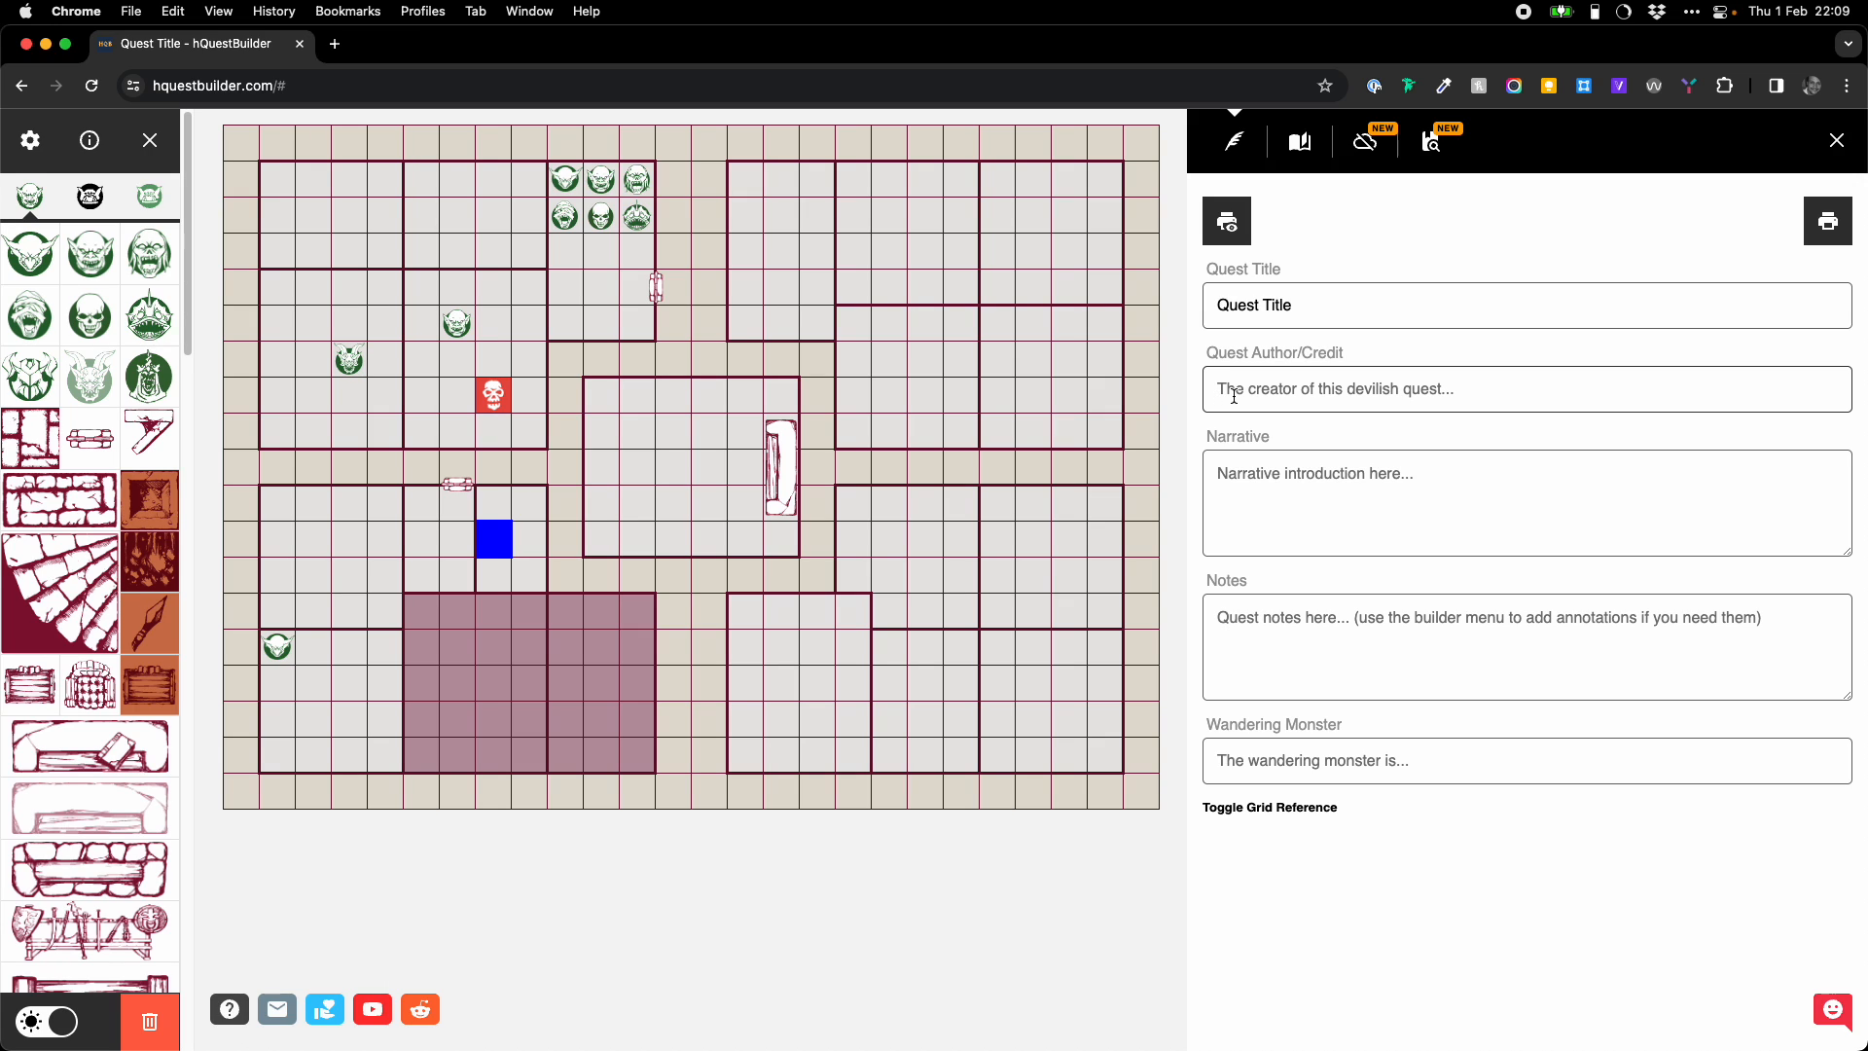
pyautogui.write('Squidgemonster')
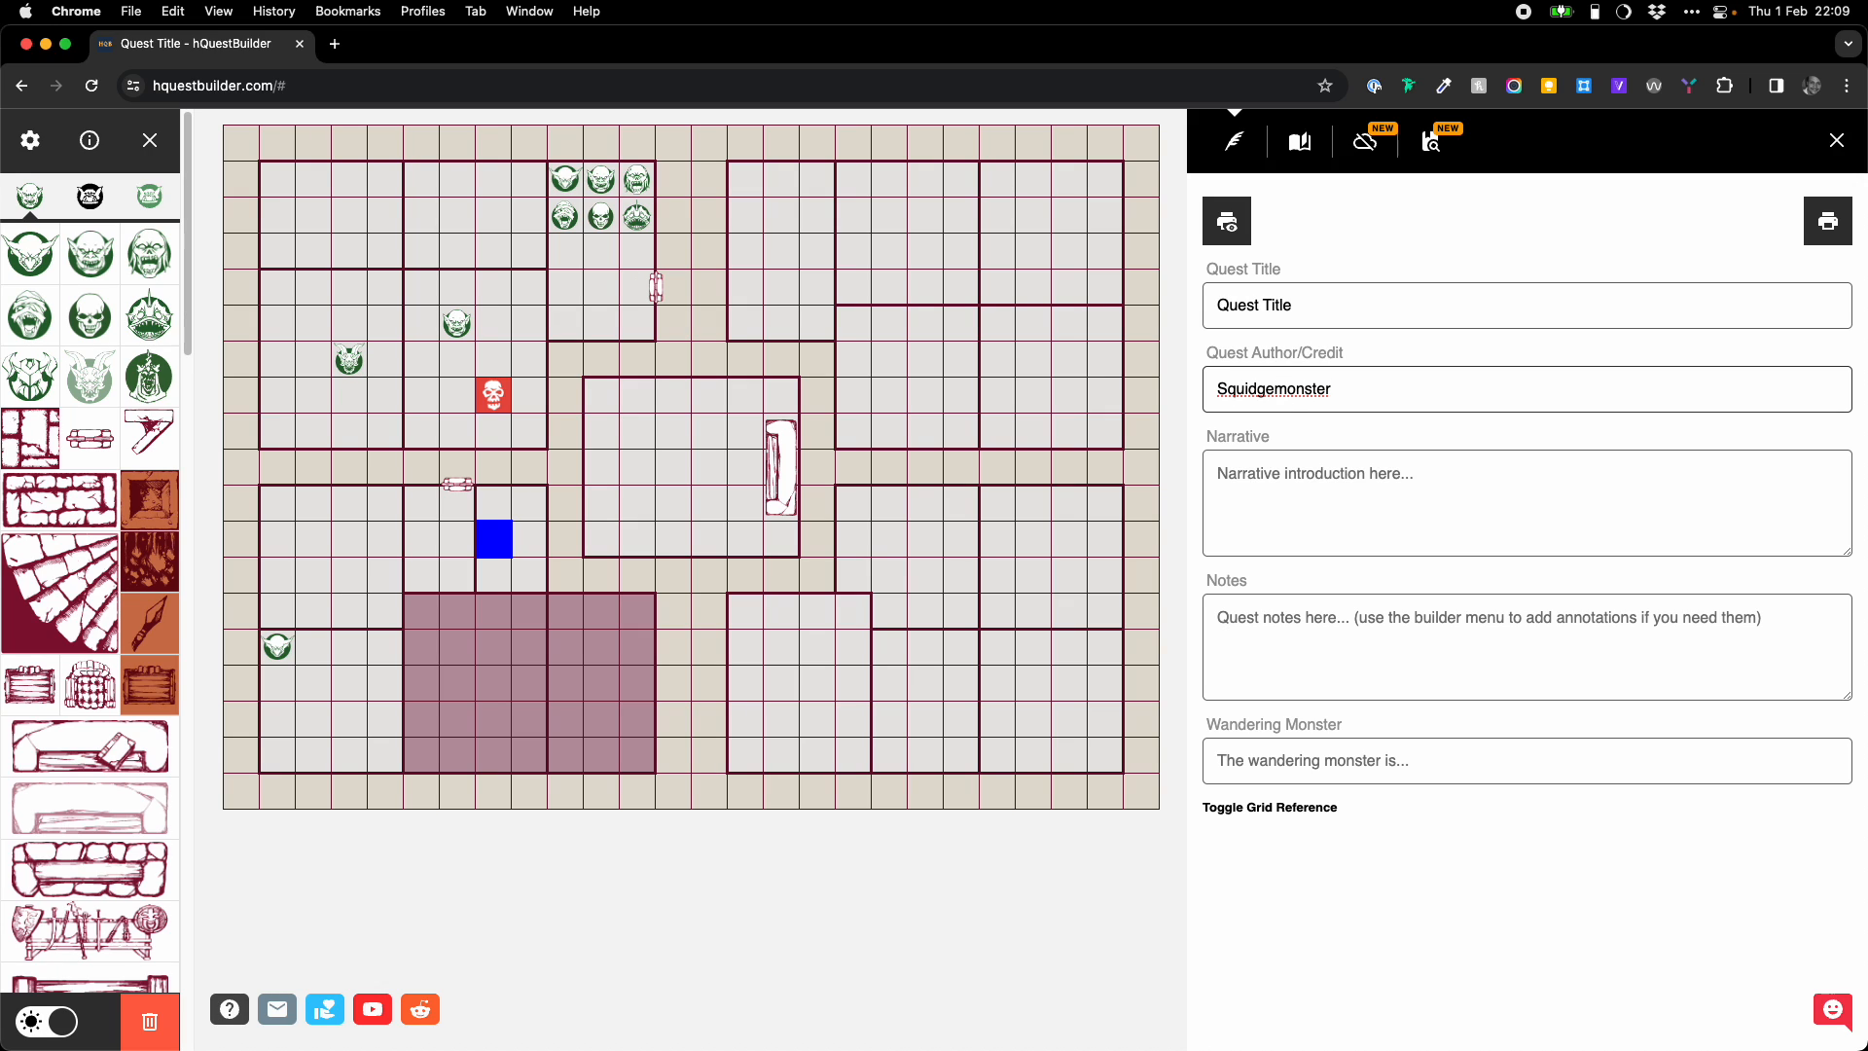
pyautogui.click(1324, 483)
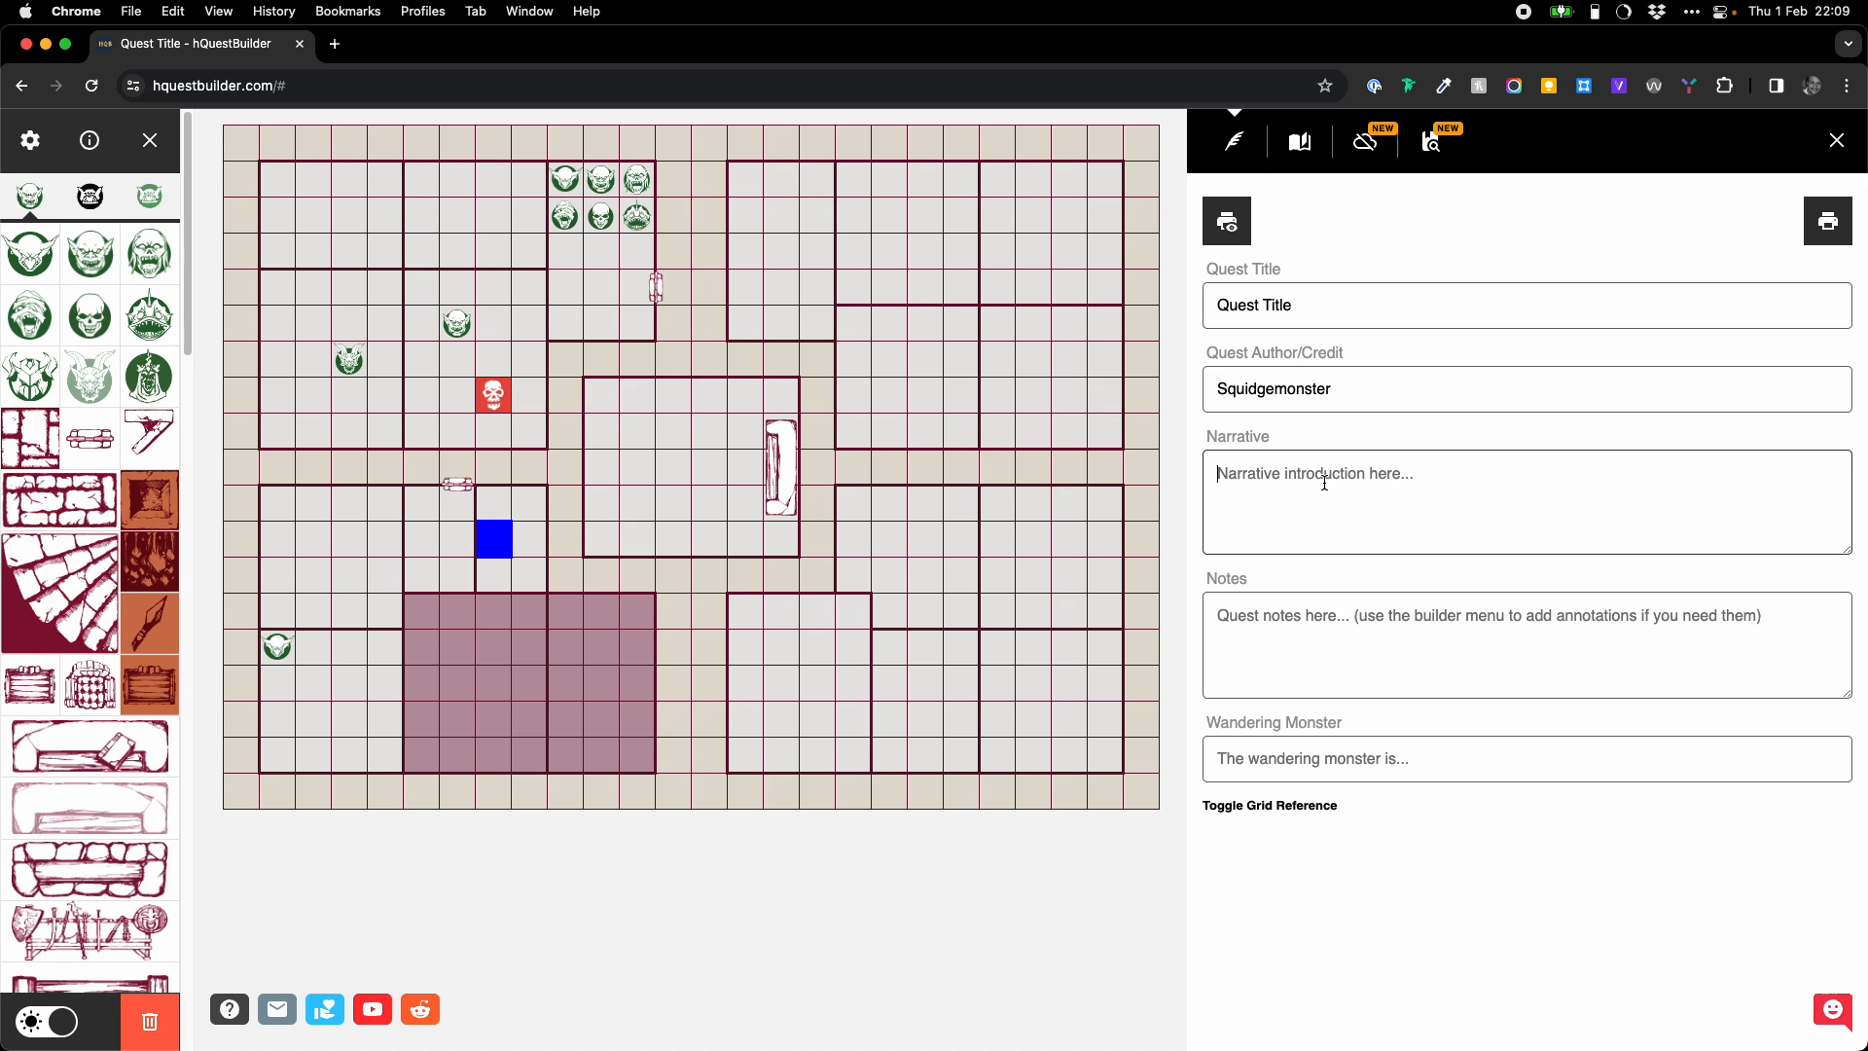
pyautogui.write('Hello world')
# - Fill the quest notes with many short lines of filler text, and clear them all again
pyautogui.click(1478, 618)
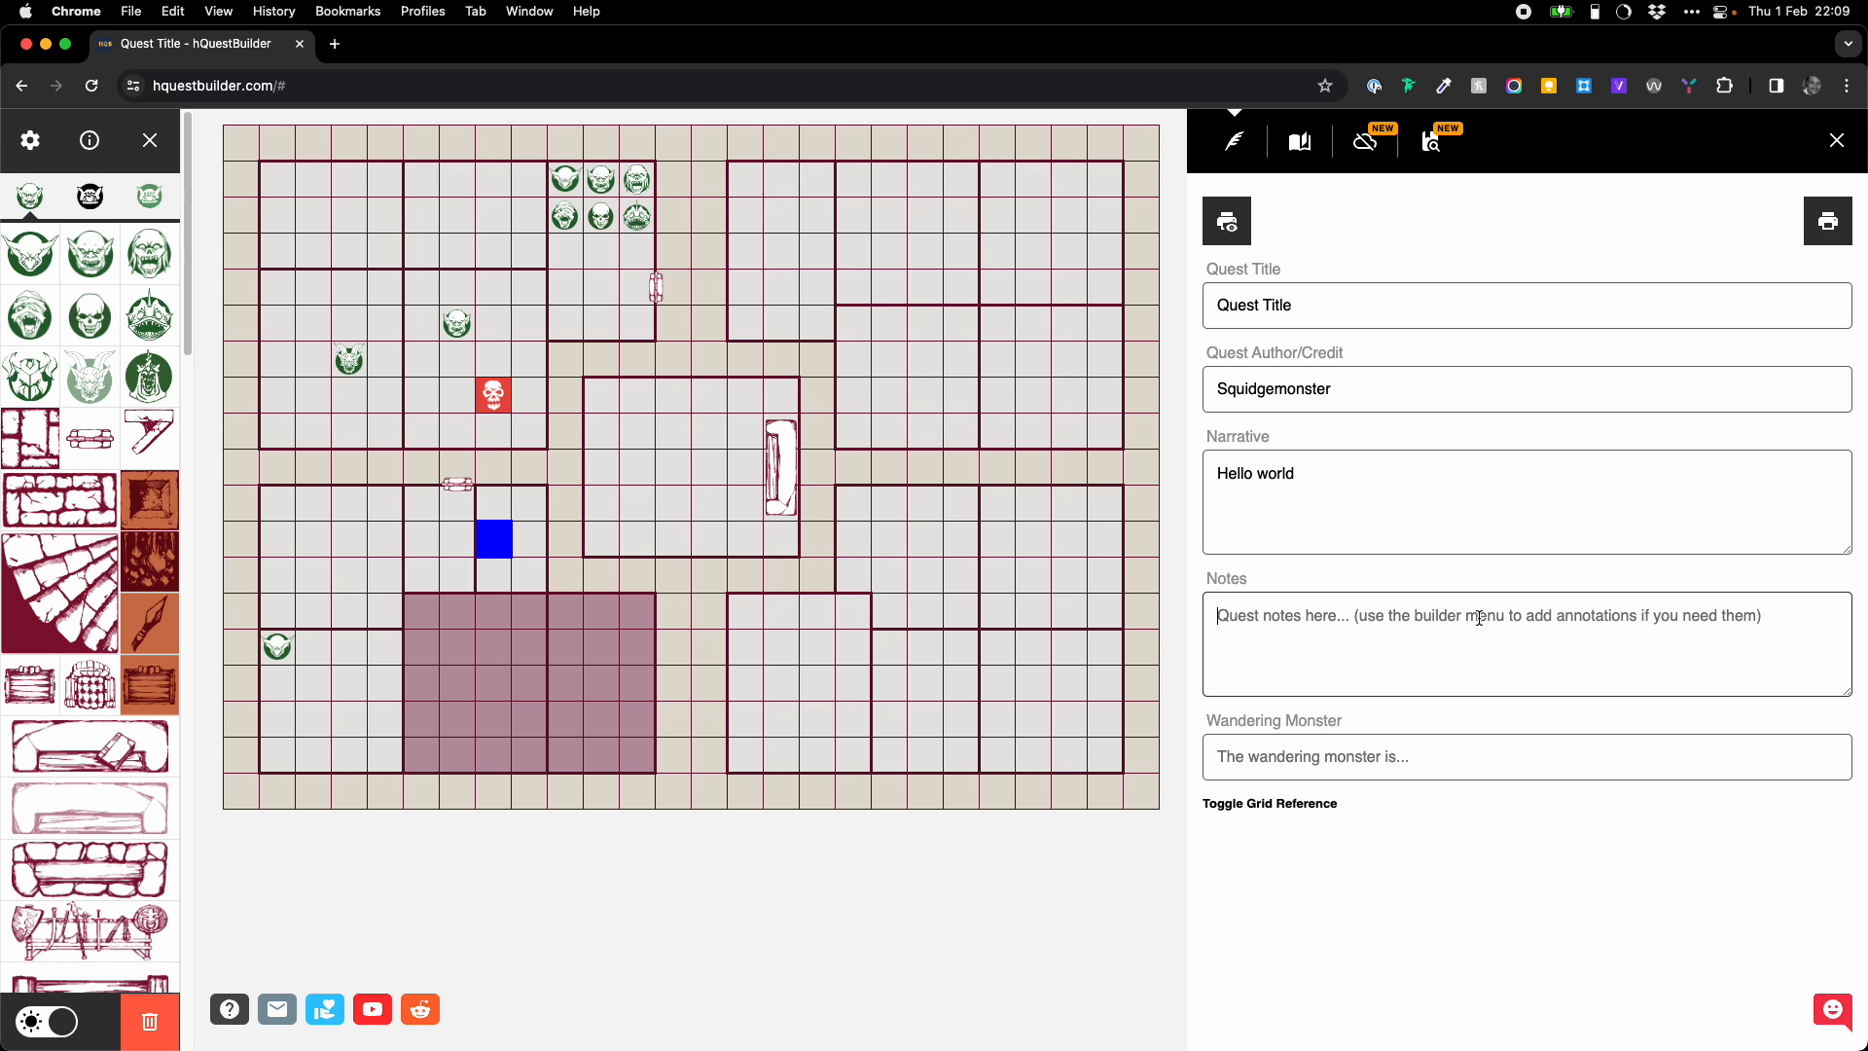
pyautogui.click(1478, 619)
pyautogui.write('g')
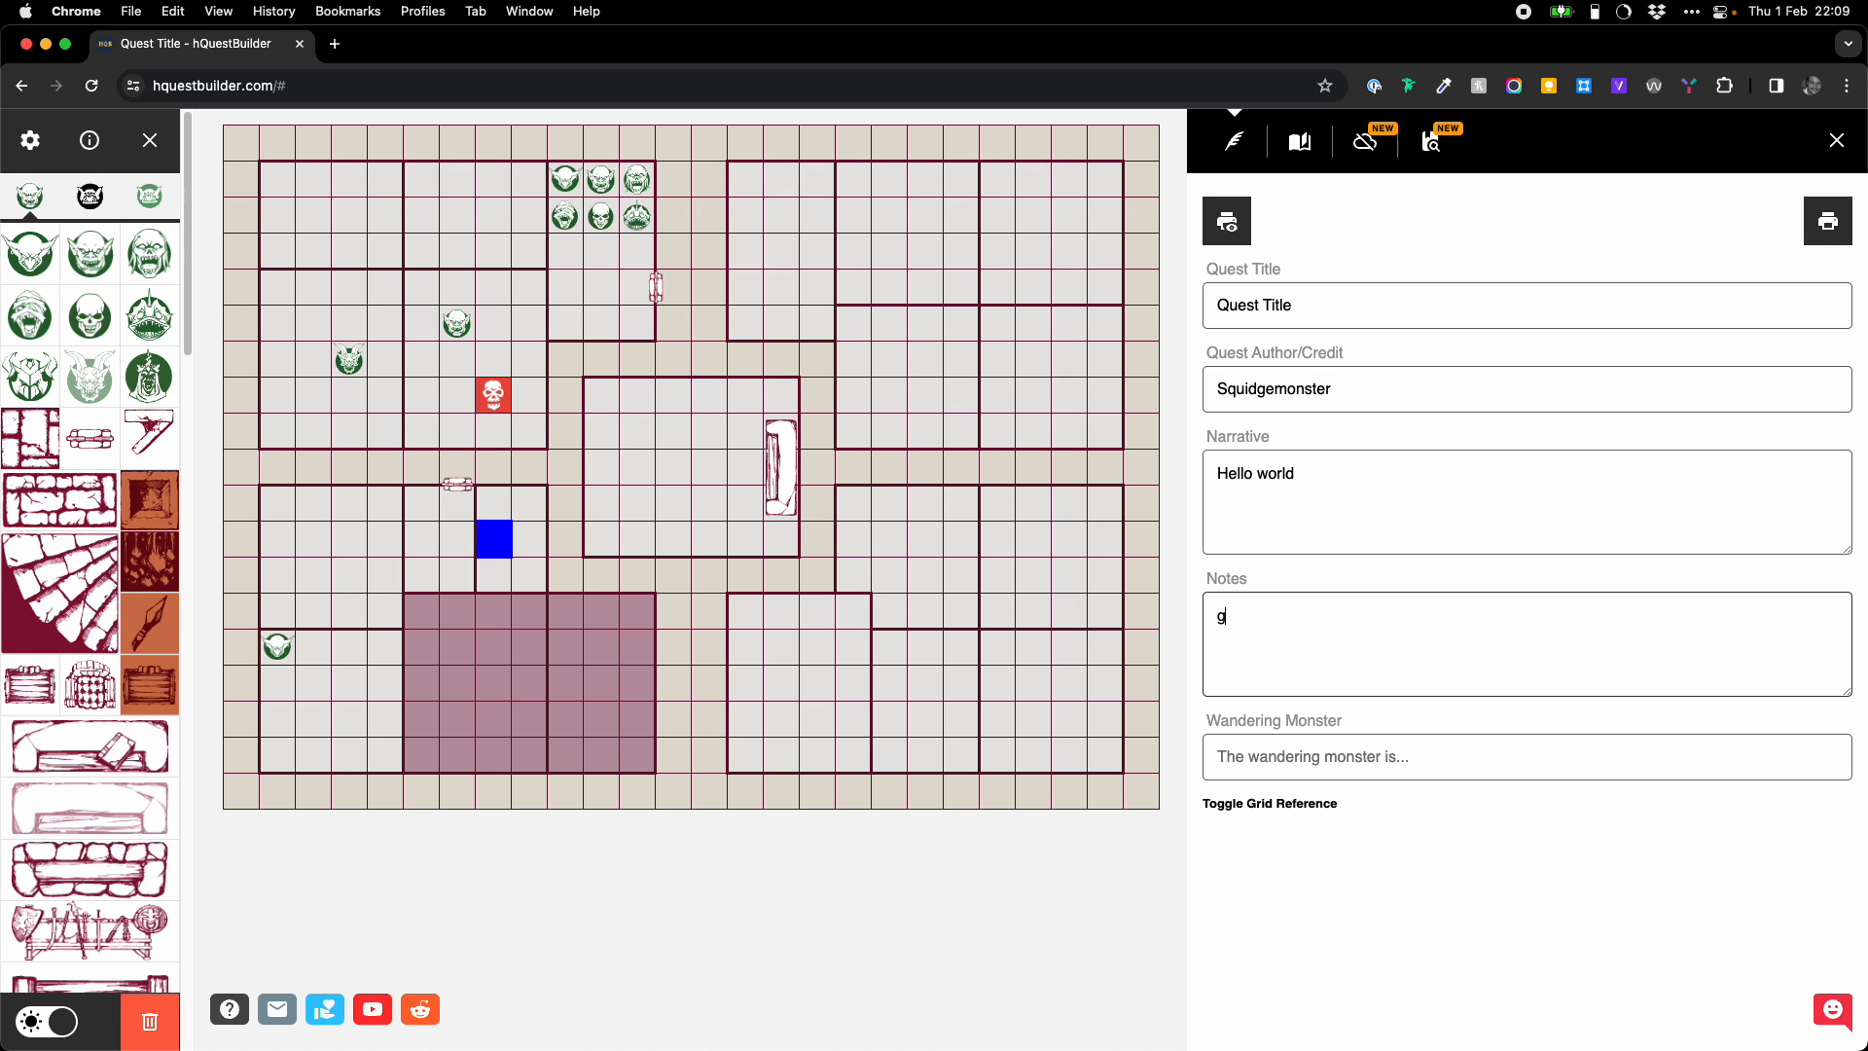
pyautogui.write('fg  dfg dg g dg dg d gd g dg dg')
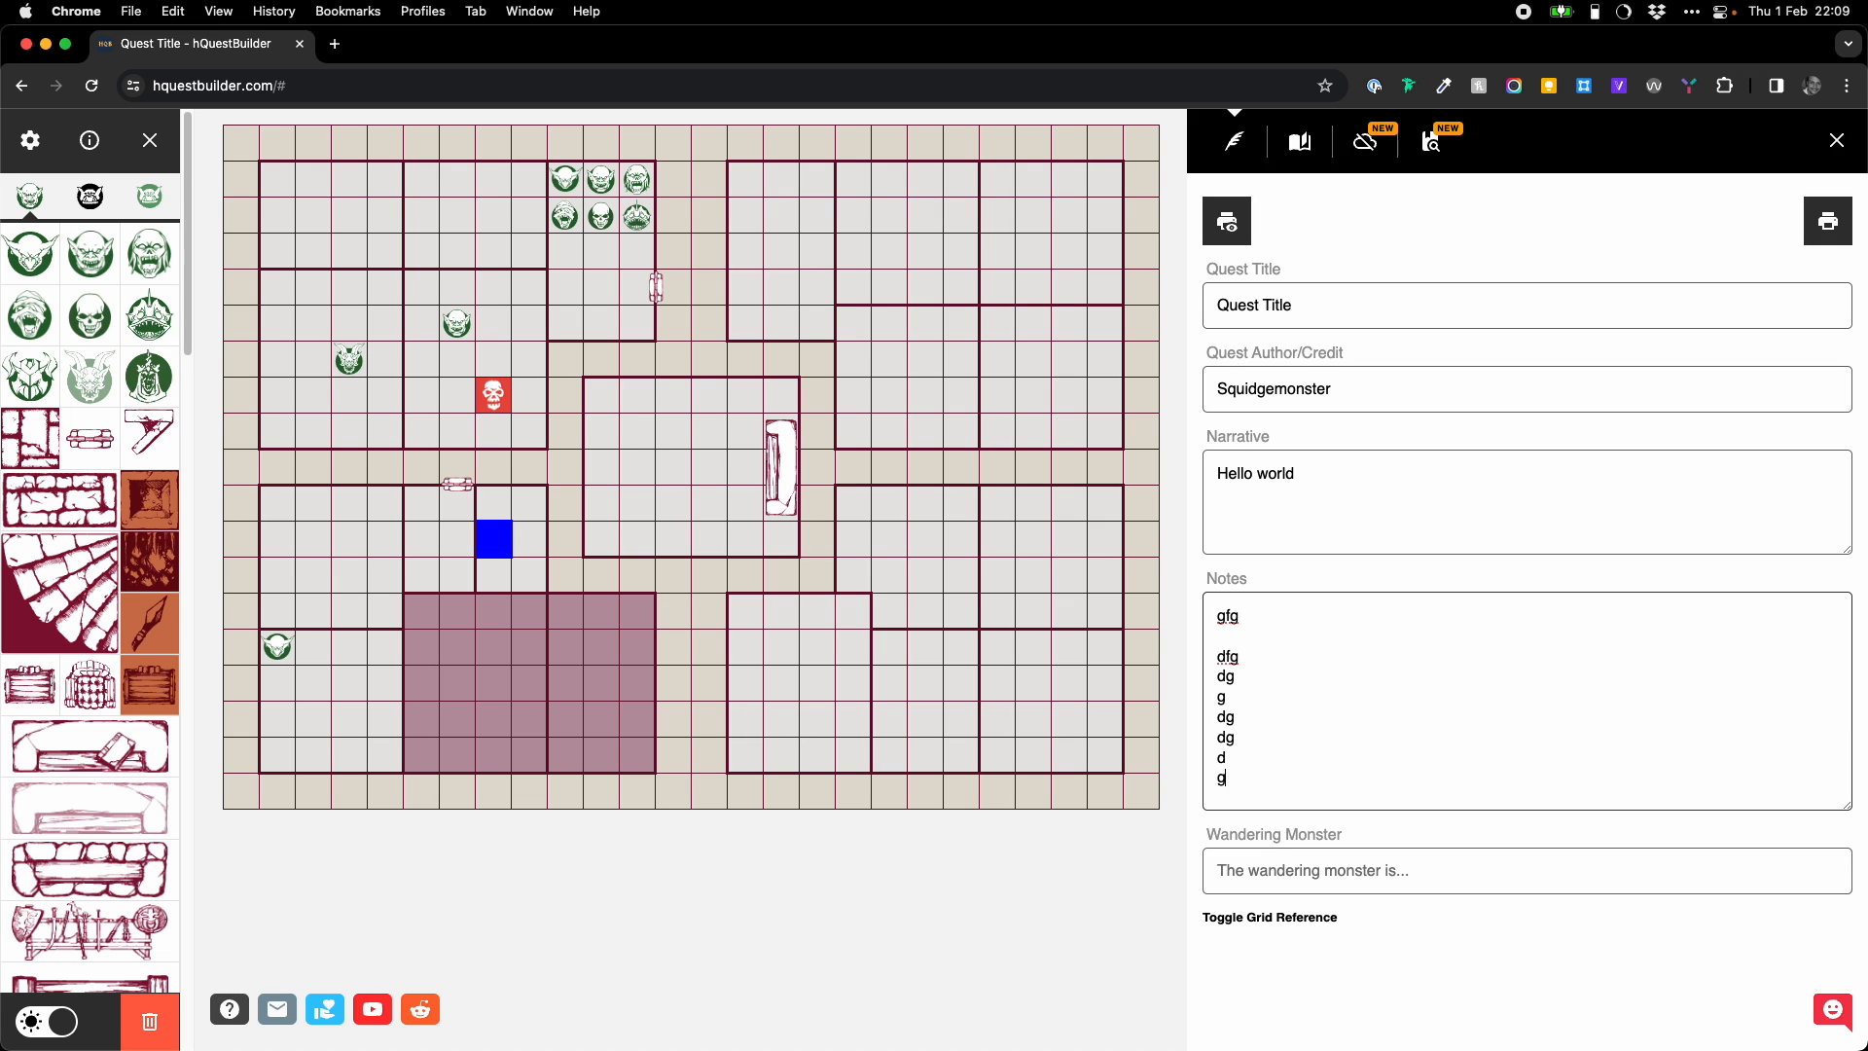
pyautogui.press('BackSpace')
pyautogui.press('BackSpace')
pyautogui.press('BackSpace')
pyautogui.press('BackSpace')
pyautogui.press('BackSpace')
pyautogui.press('BackSpace')
pyautogui.press('BackSpace')
pyautogui.press('BackSpace')
pyautogui.press('BackSpace')
pyautogui.press('BackSpace')
pyautogui.press('BackSpace')
pyautogui.press('BackSpace')
pyautogui.press('BackSpace')
pyautogui.press('BackSpace')
pyautogui.press('BackSpace')
pyautogui.press('BackSpace')
pyautogui.press('BackSpace')
pyautogui.press('BackSpace')
pyautogui.press('BackSpace')
pyautogui.press('BackSpace')
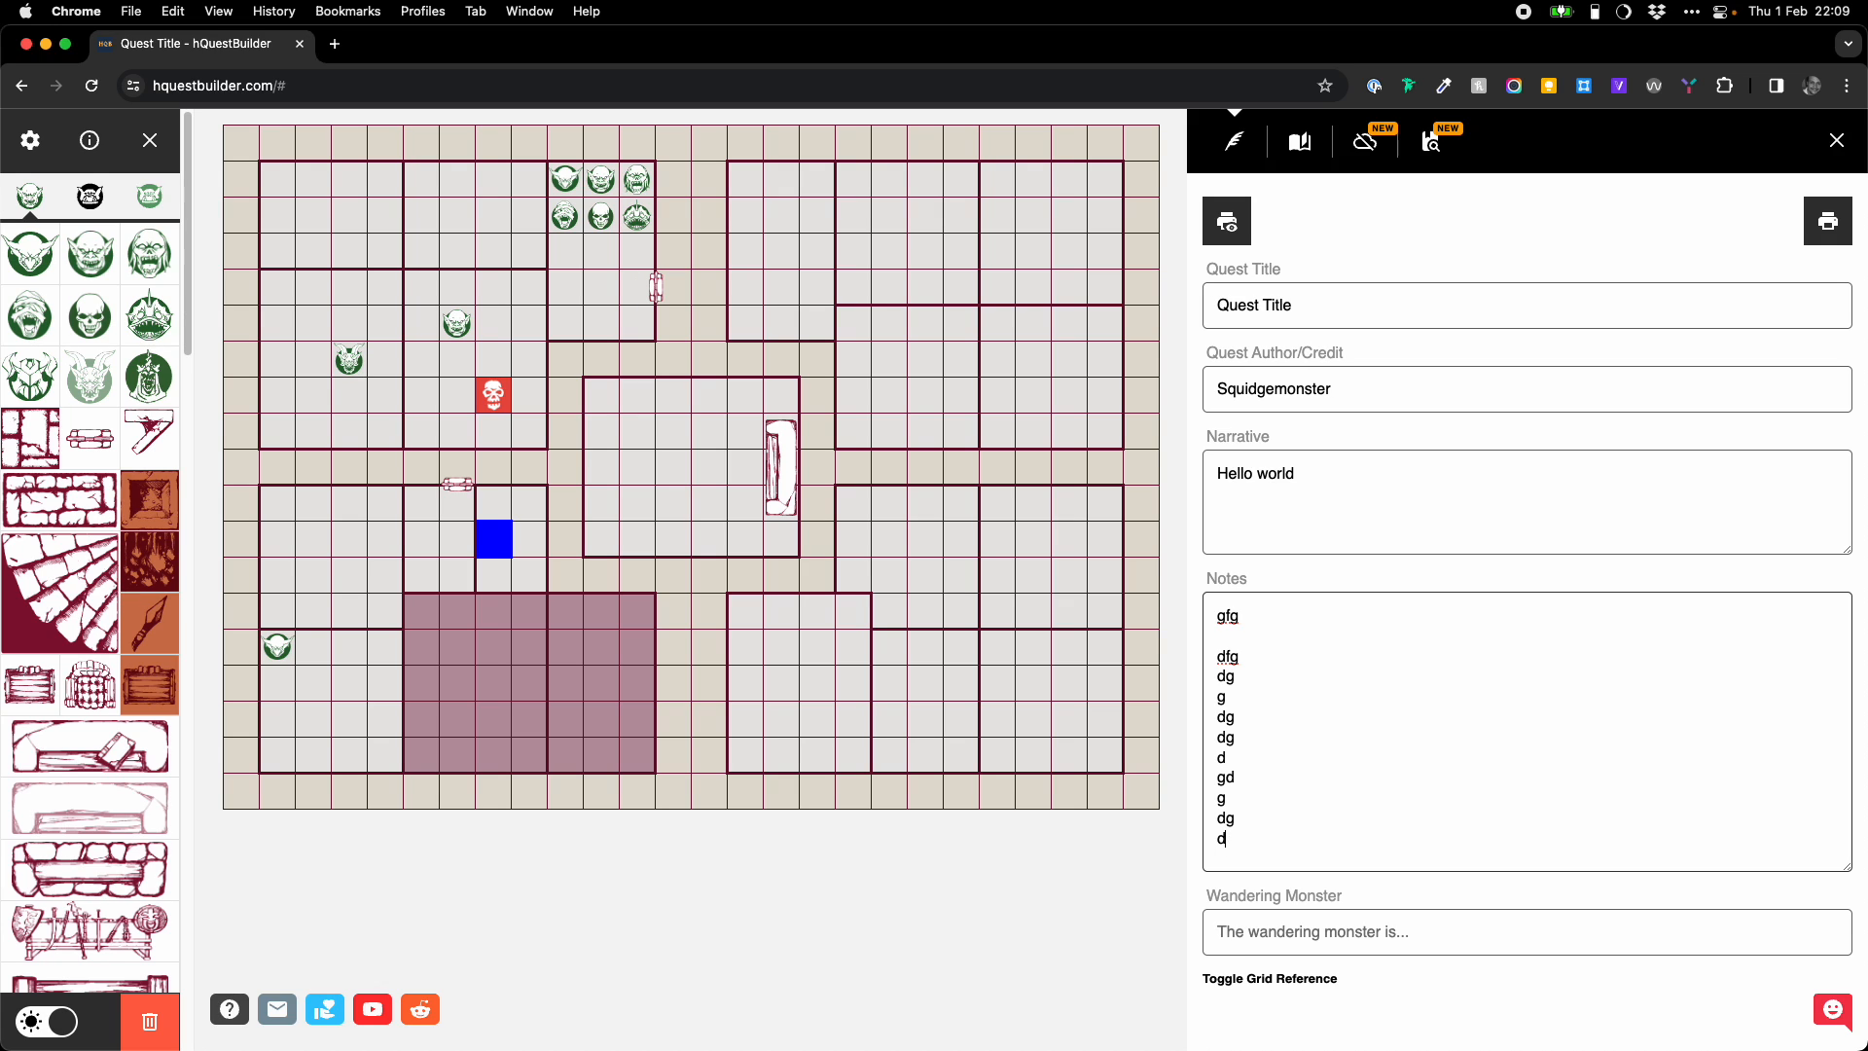
pyautogui.press('BackSpace')
pyautogui.press('BackSpace')
pyautogui.press('BackSpace')
pyautogui.press('BackSpace')
pyautogui.press('BackSpace')
pyautogui.press('BackSpace')
pyautogui.press('BackSpace')
pyautogui.press('BackSpace')
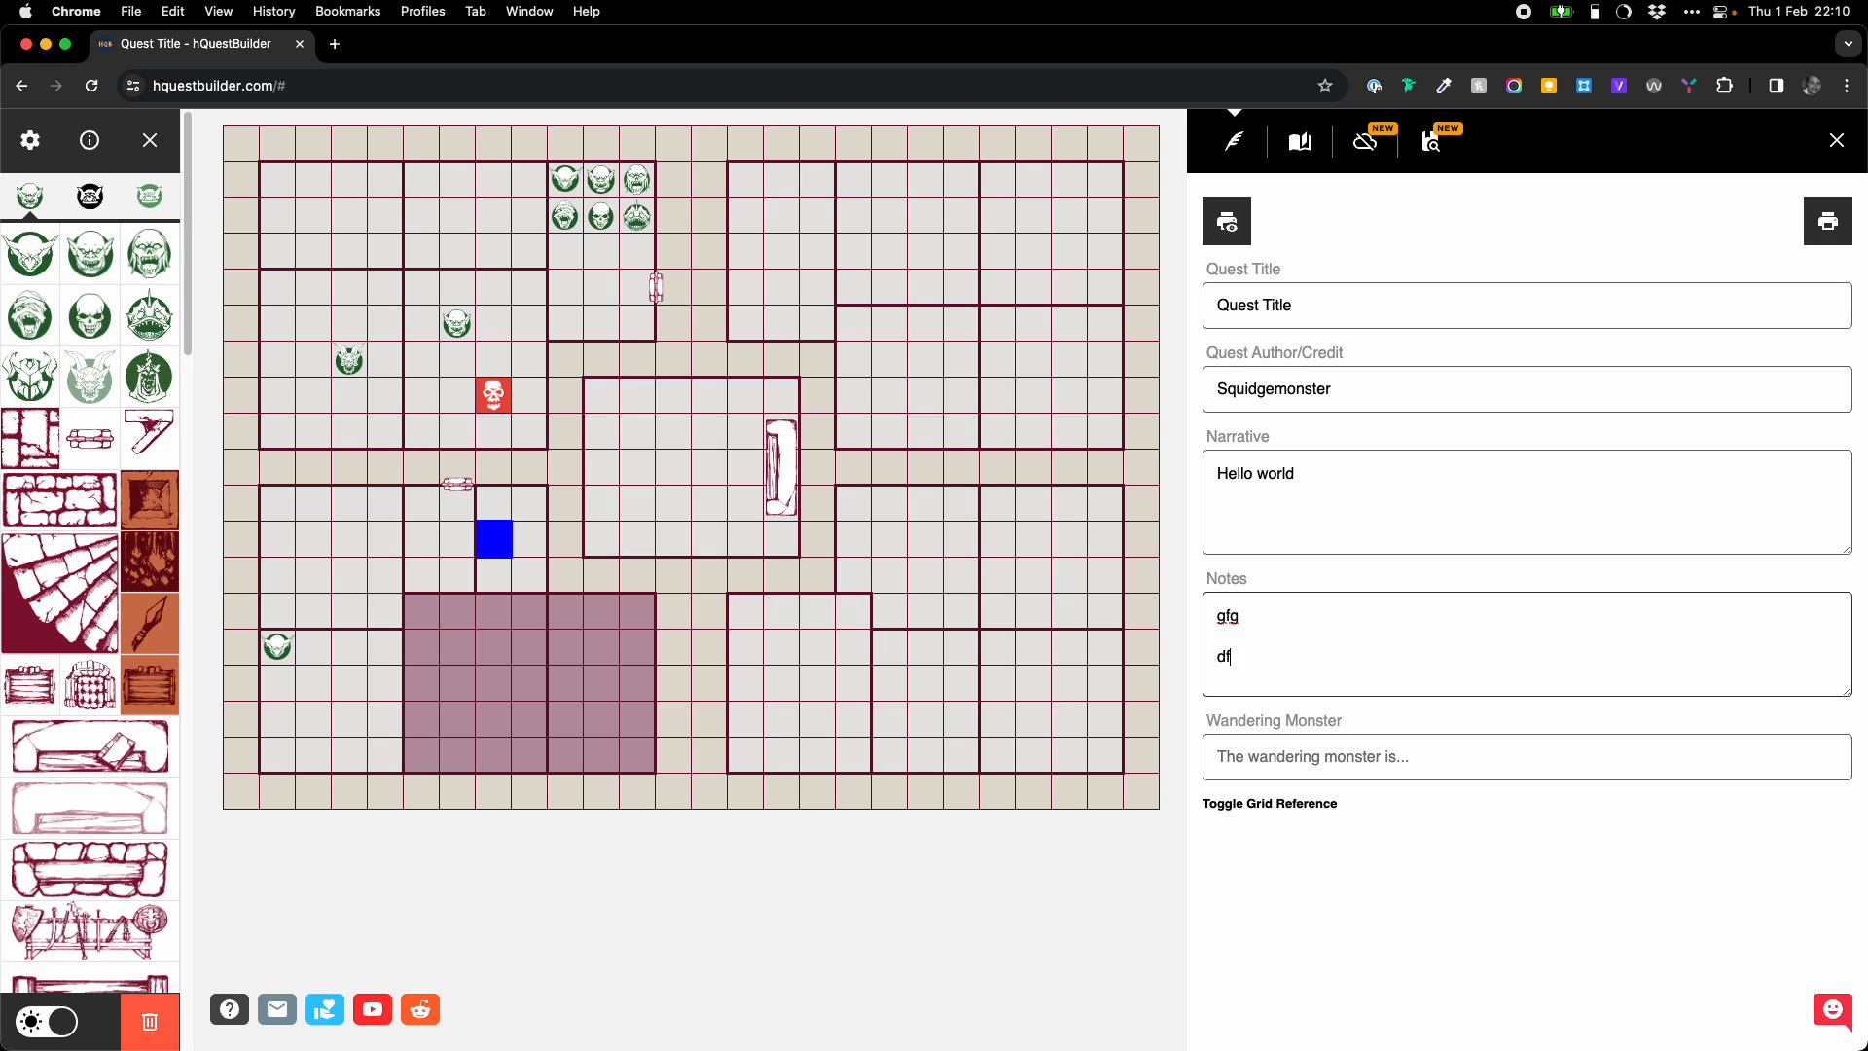
pyautogui.press('BackSpace')
pyautogui.press('BackSpace')
pyautogui.press('BackSpace')
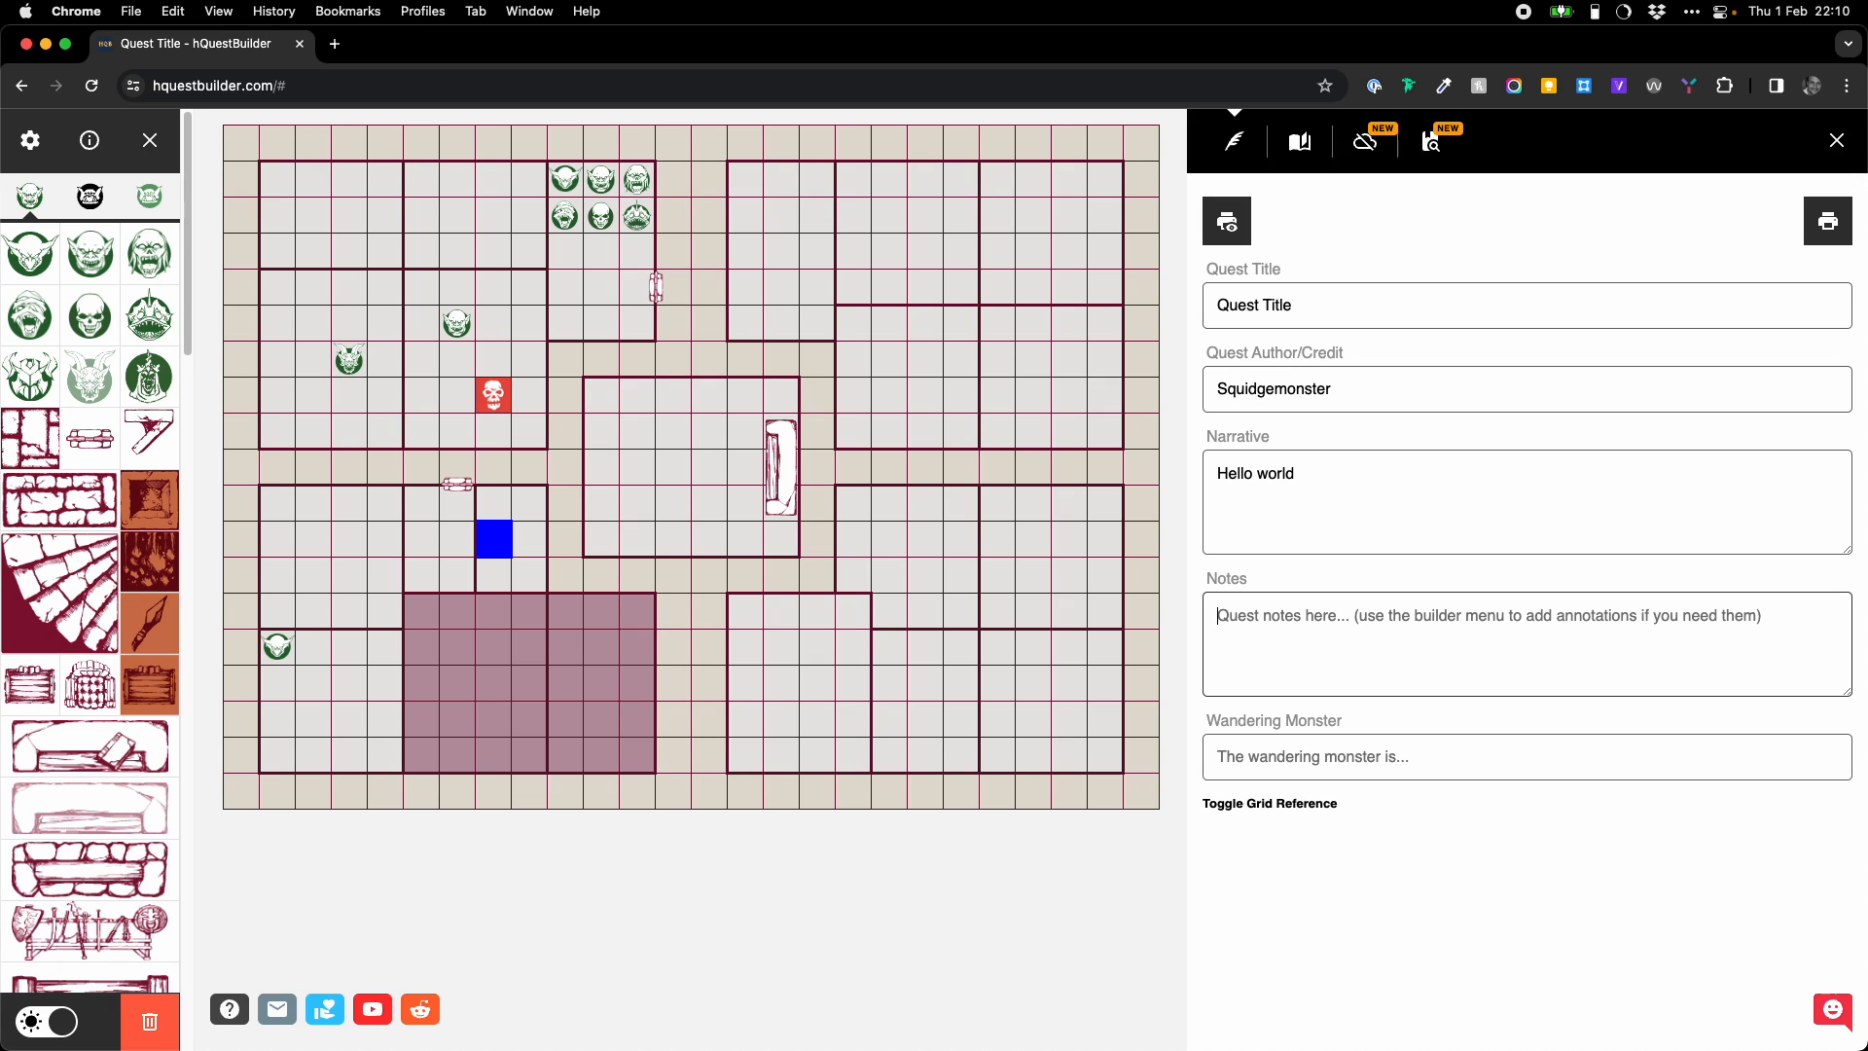
# - Enter "Notes here..." as the quest notes and set the wandering monster to Orc
pyautogui.write('Notes here...')
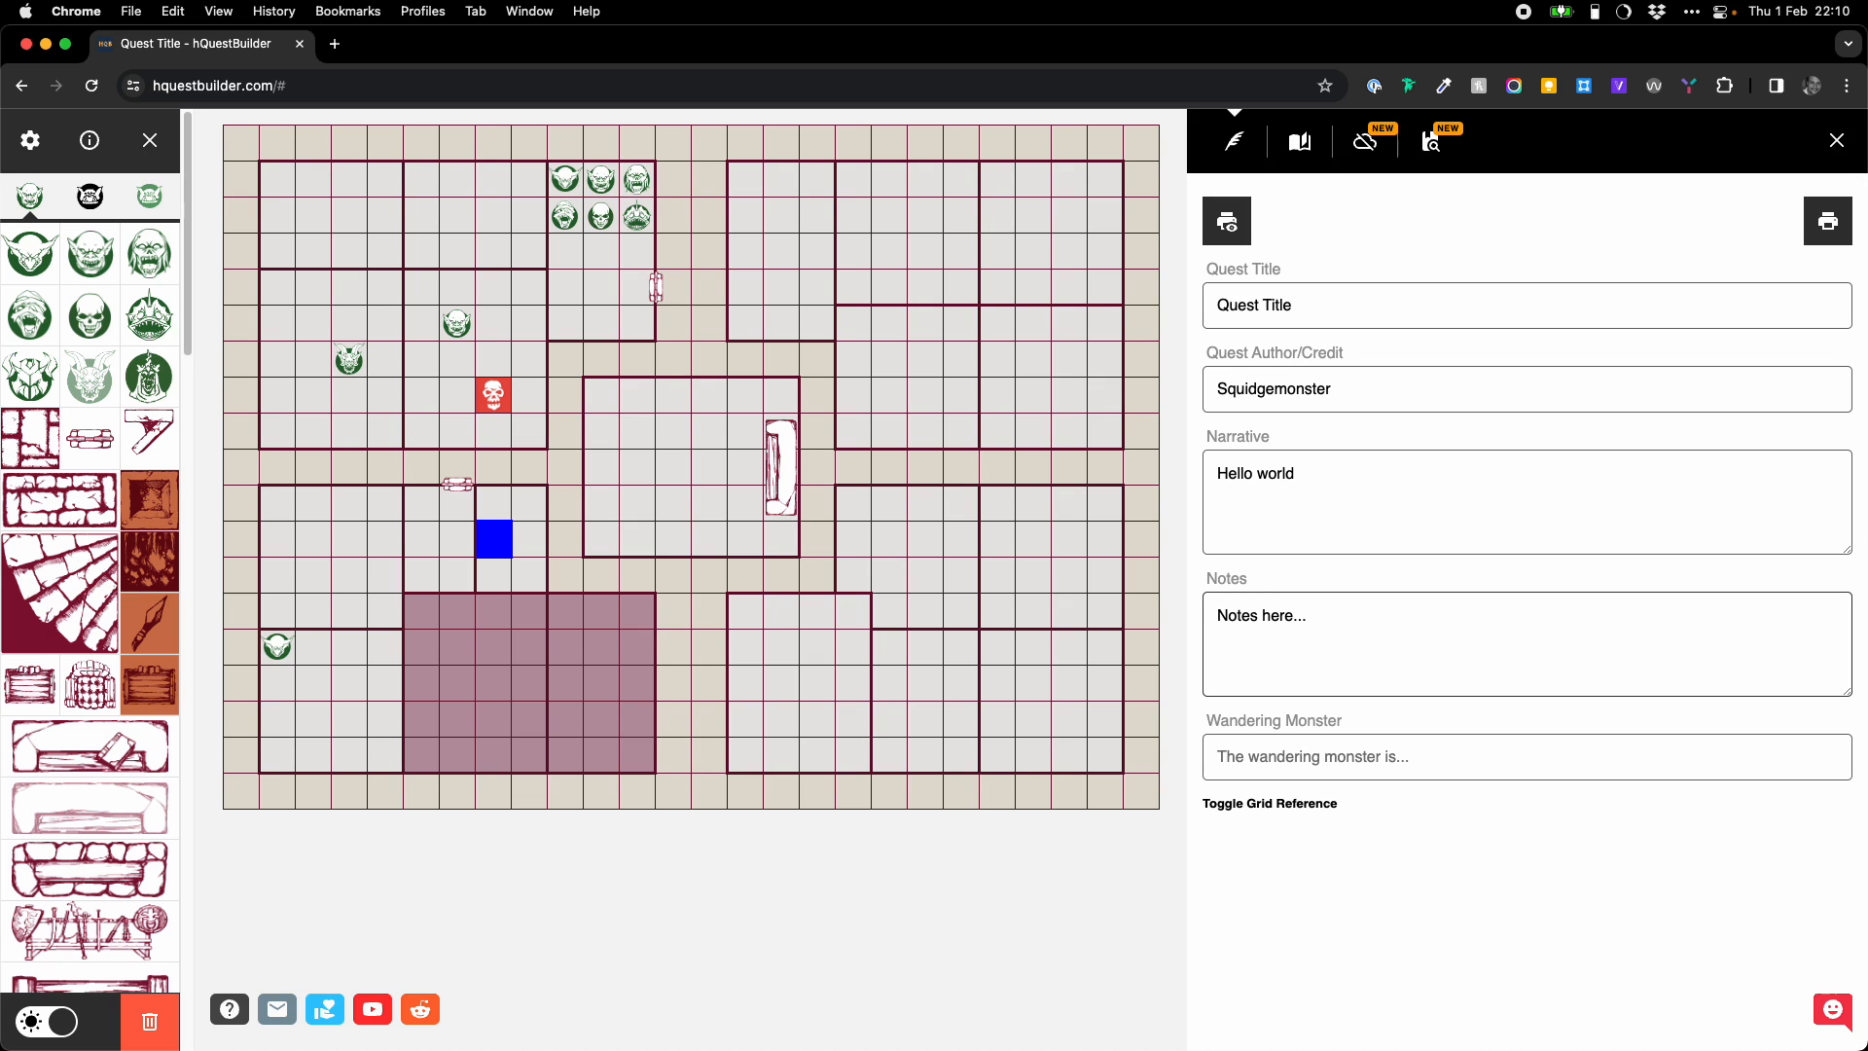
pyautogui.click(1424, 757)
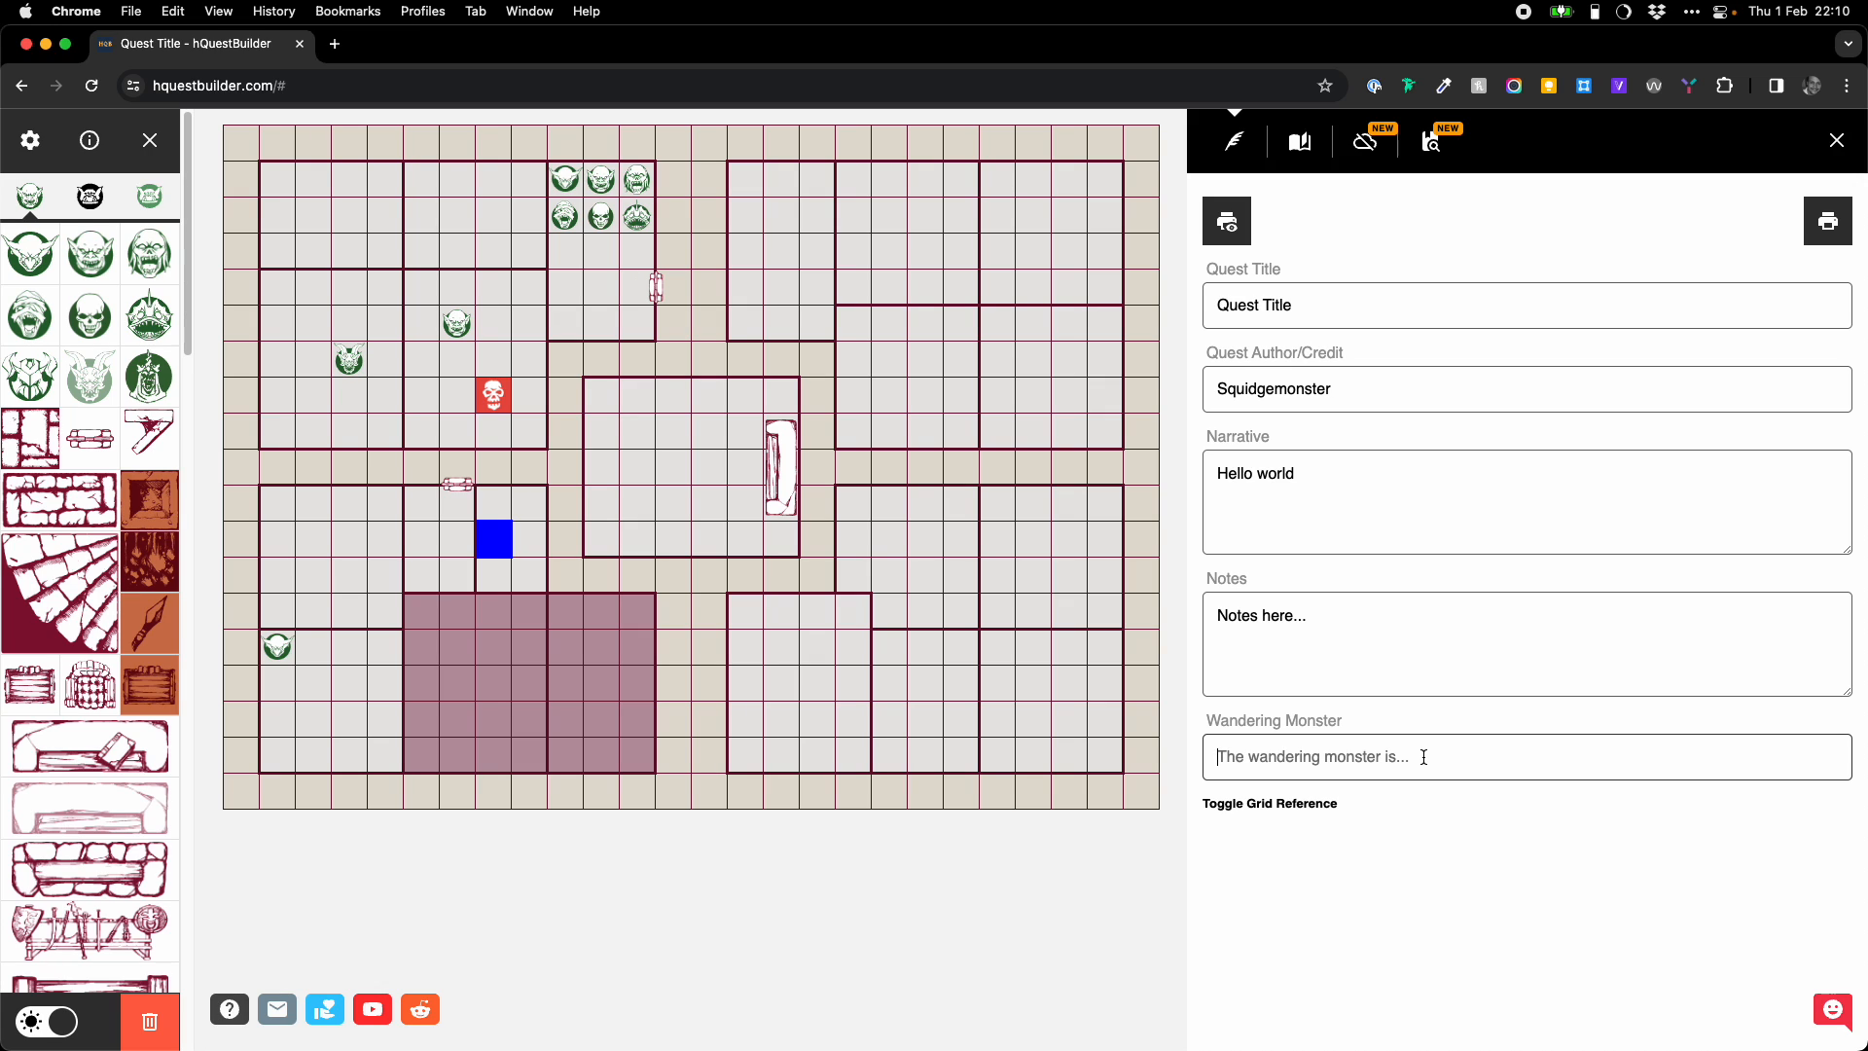
pyautogui.write('Orc')
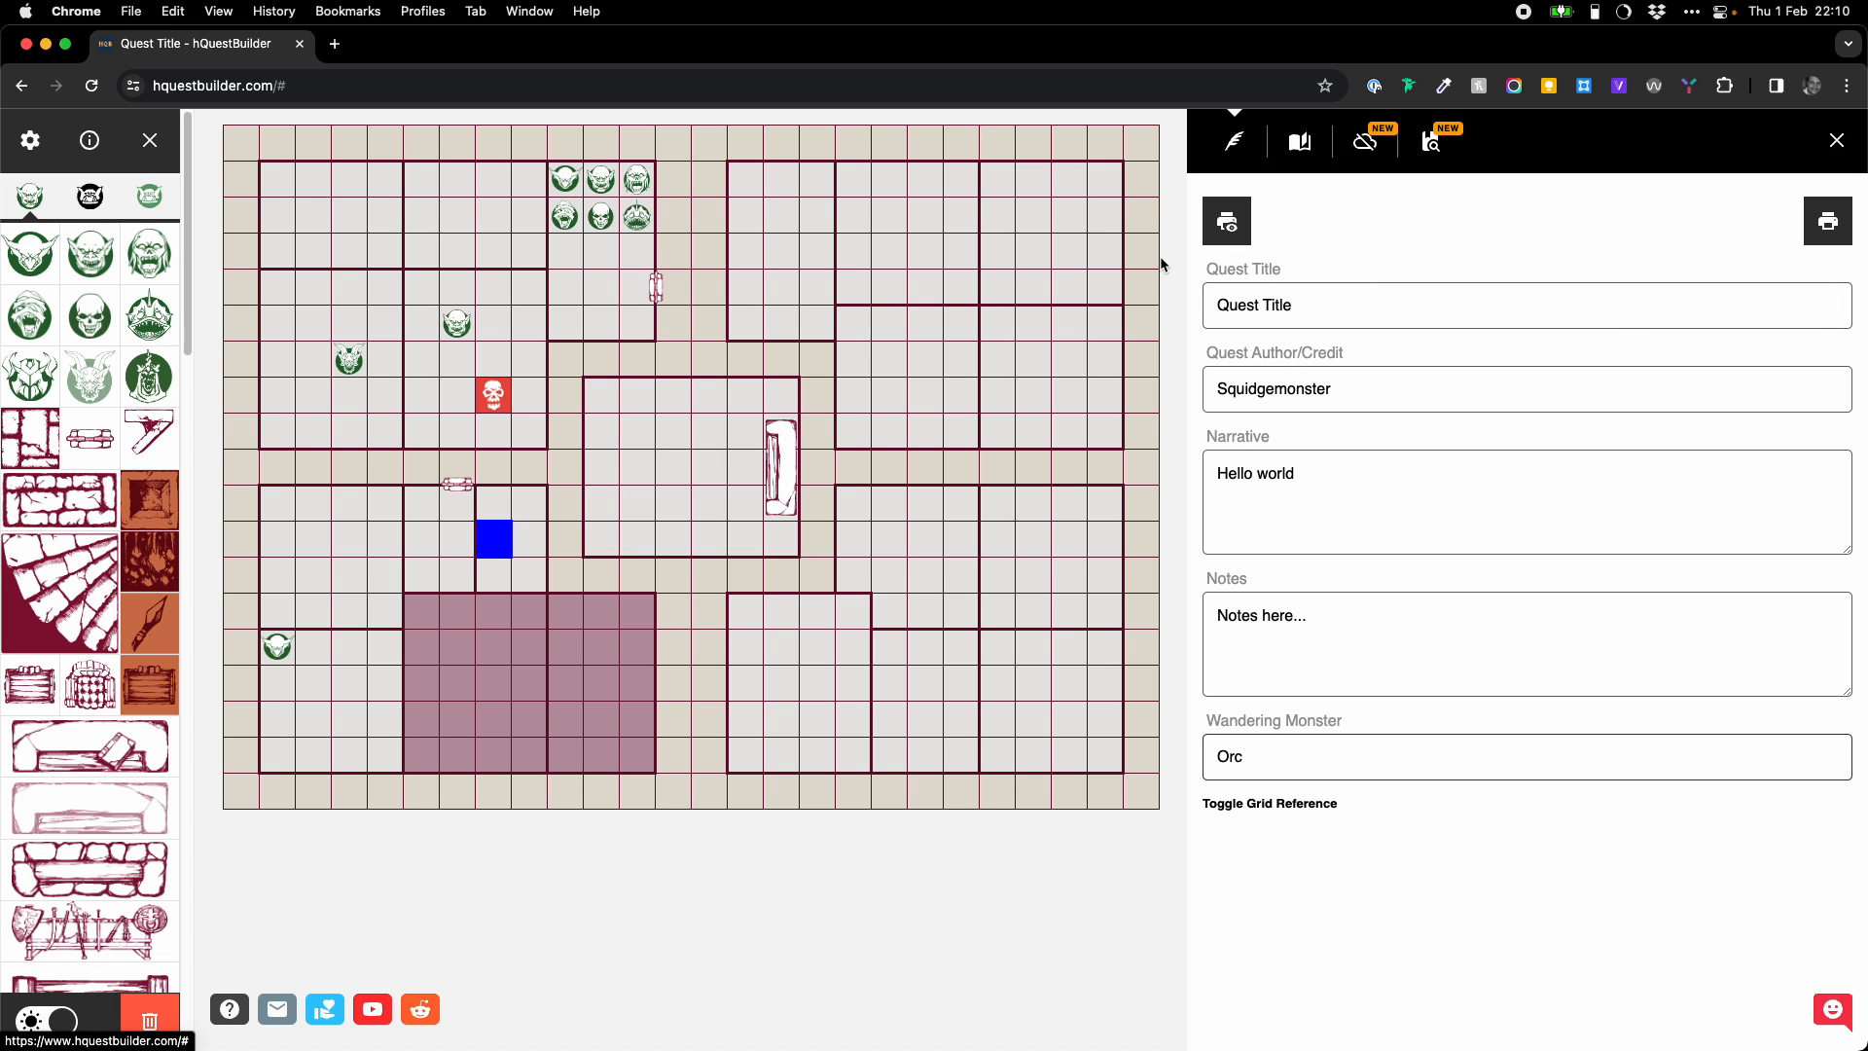
# - Preview the quest's print layout from the board down to the credit line, and return to the builder
pyautogui.click(1233, 224)
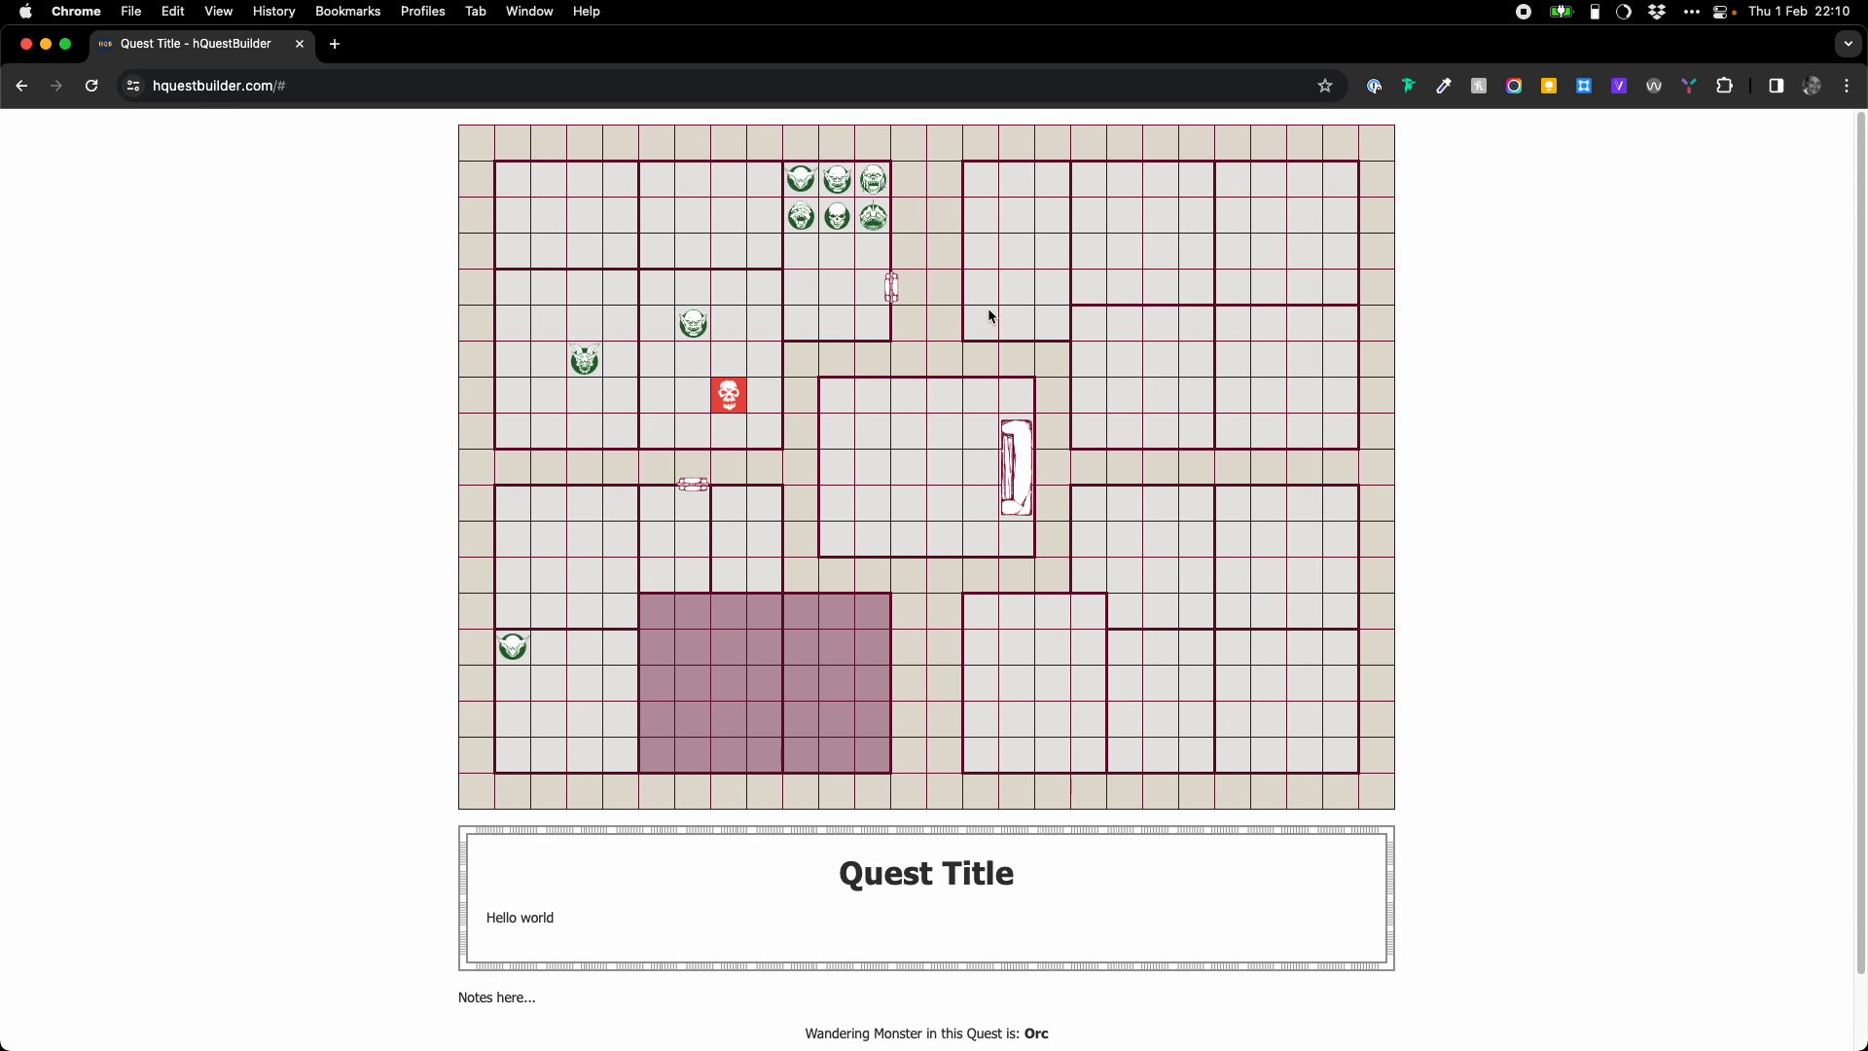
pyautogui.scroll(-2, 982, 321)
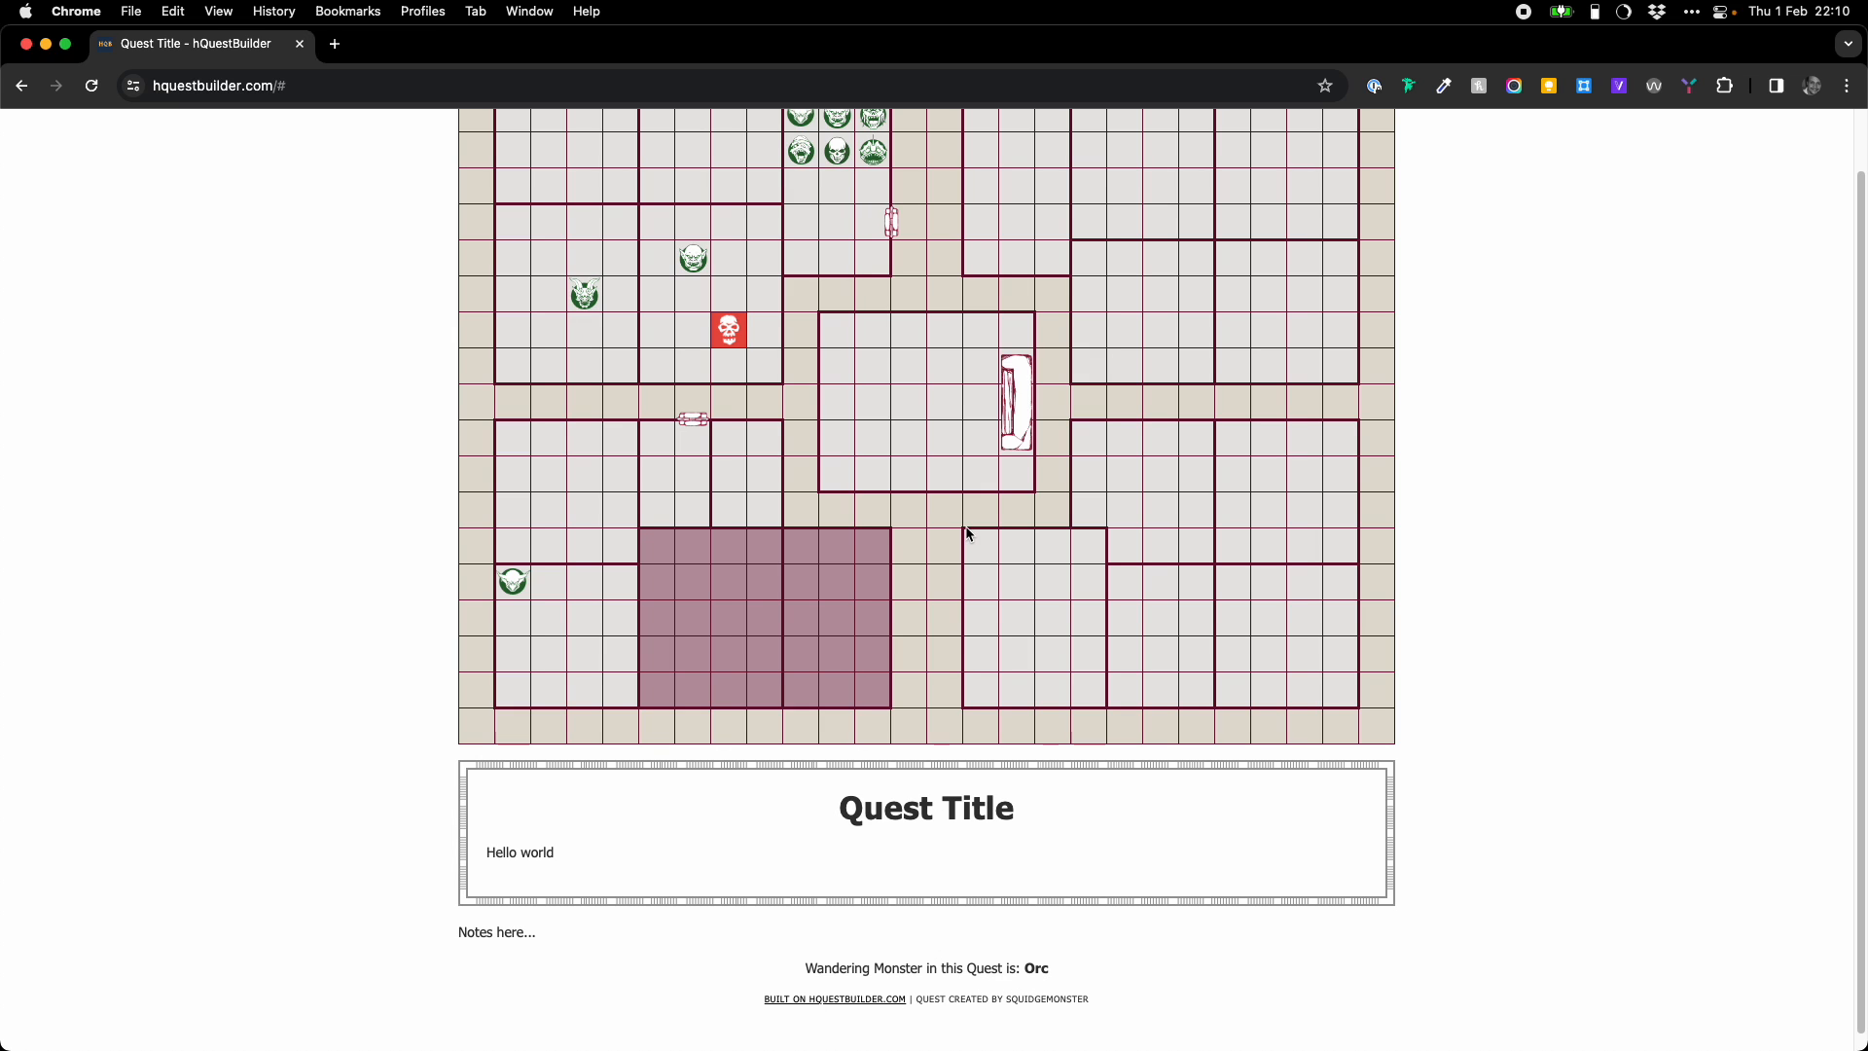
pyautogui.scroll(2, 966, 526)
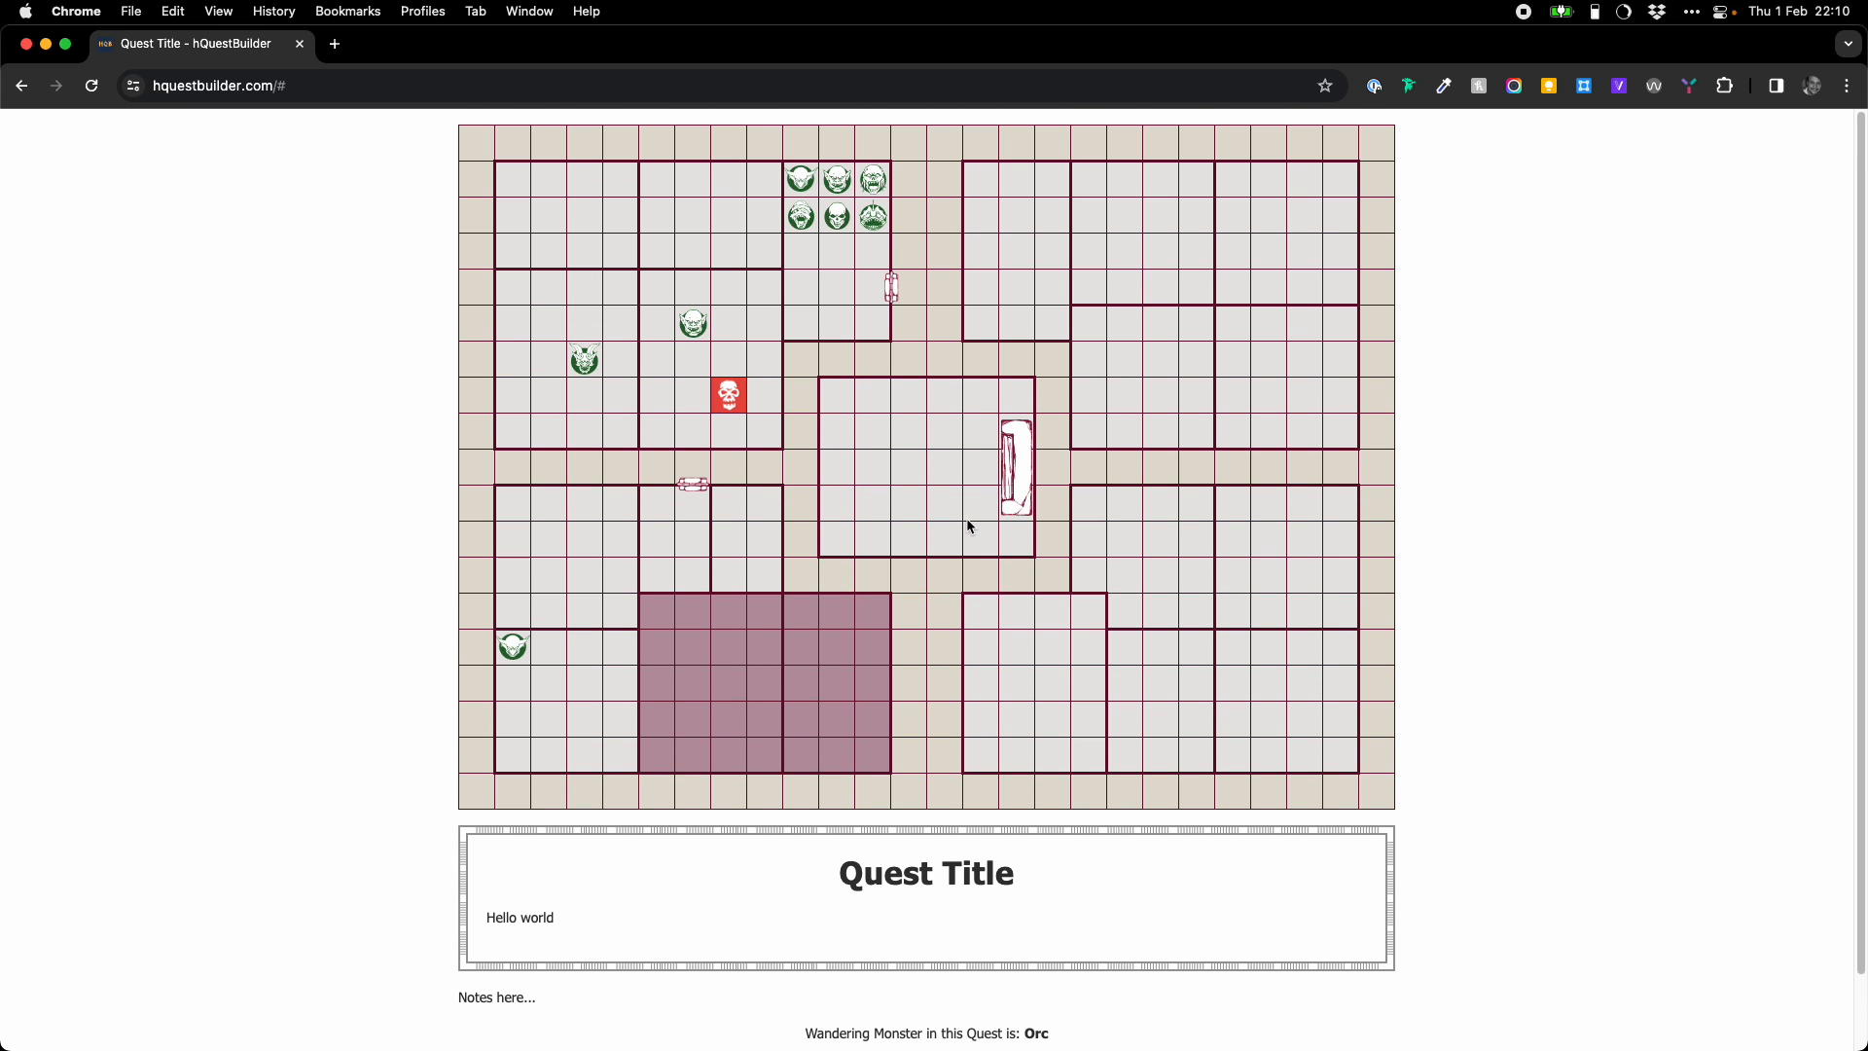
pyautogui.click(934, 406)
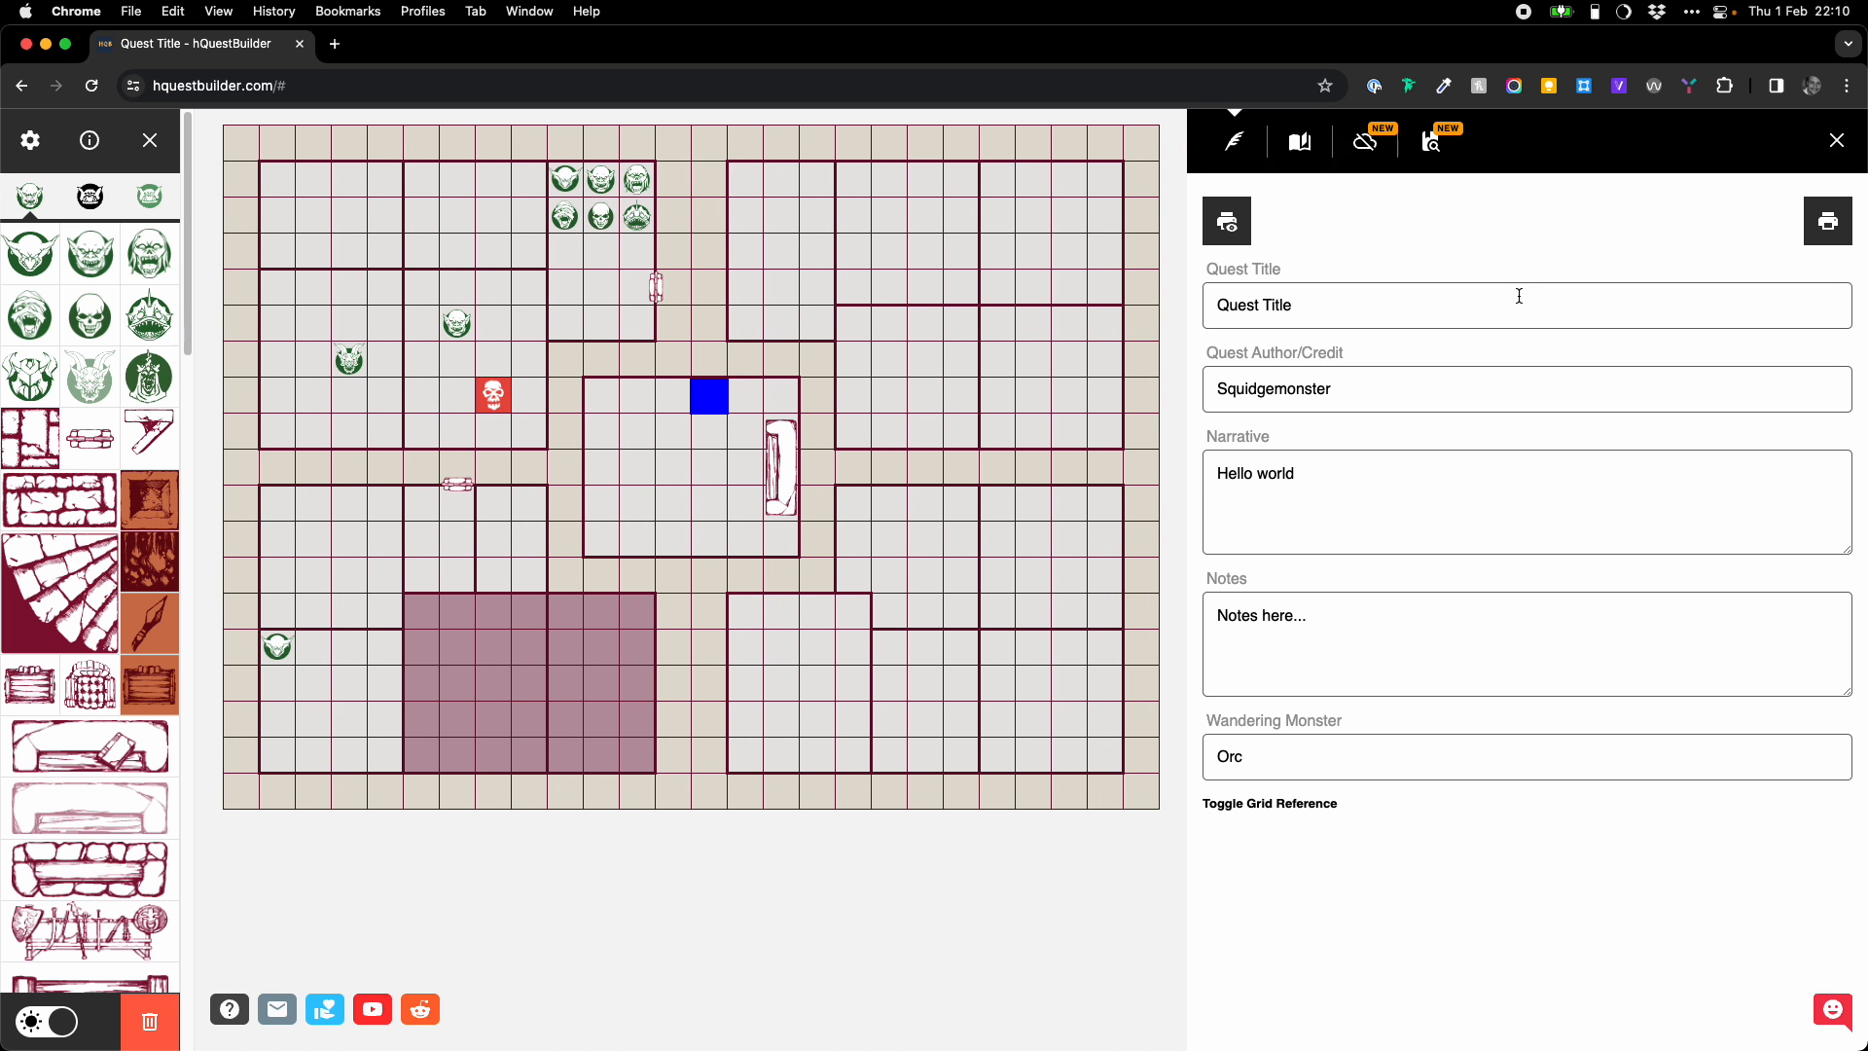
# - Start printing the quest with Save as PDF as the destination, and expand the additional print settings
pyautogui.click(1827, 222)
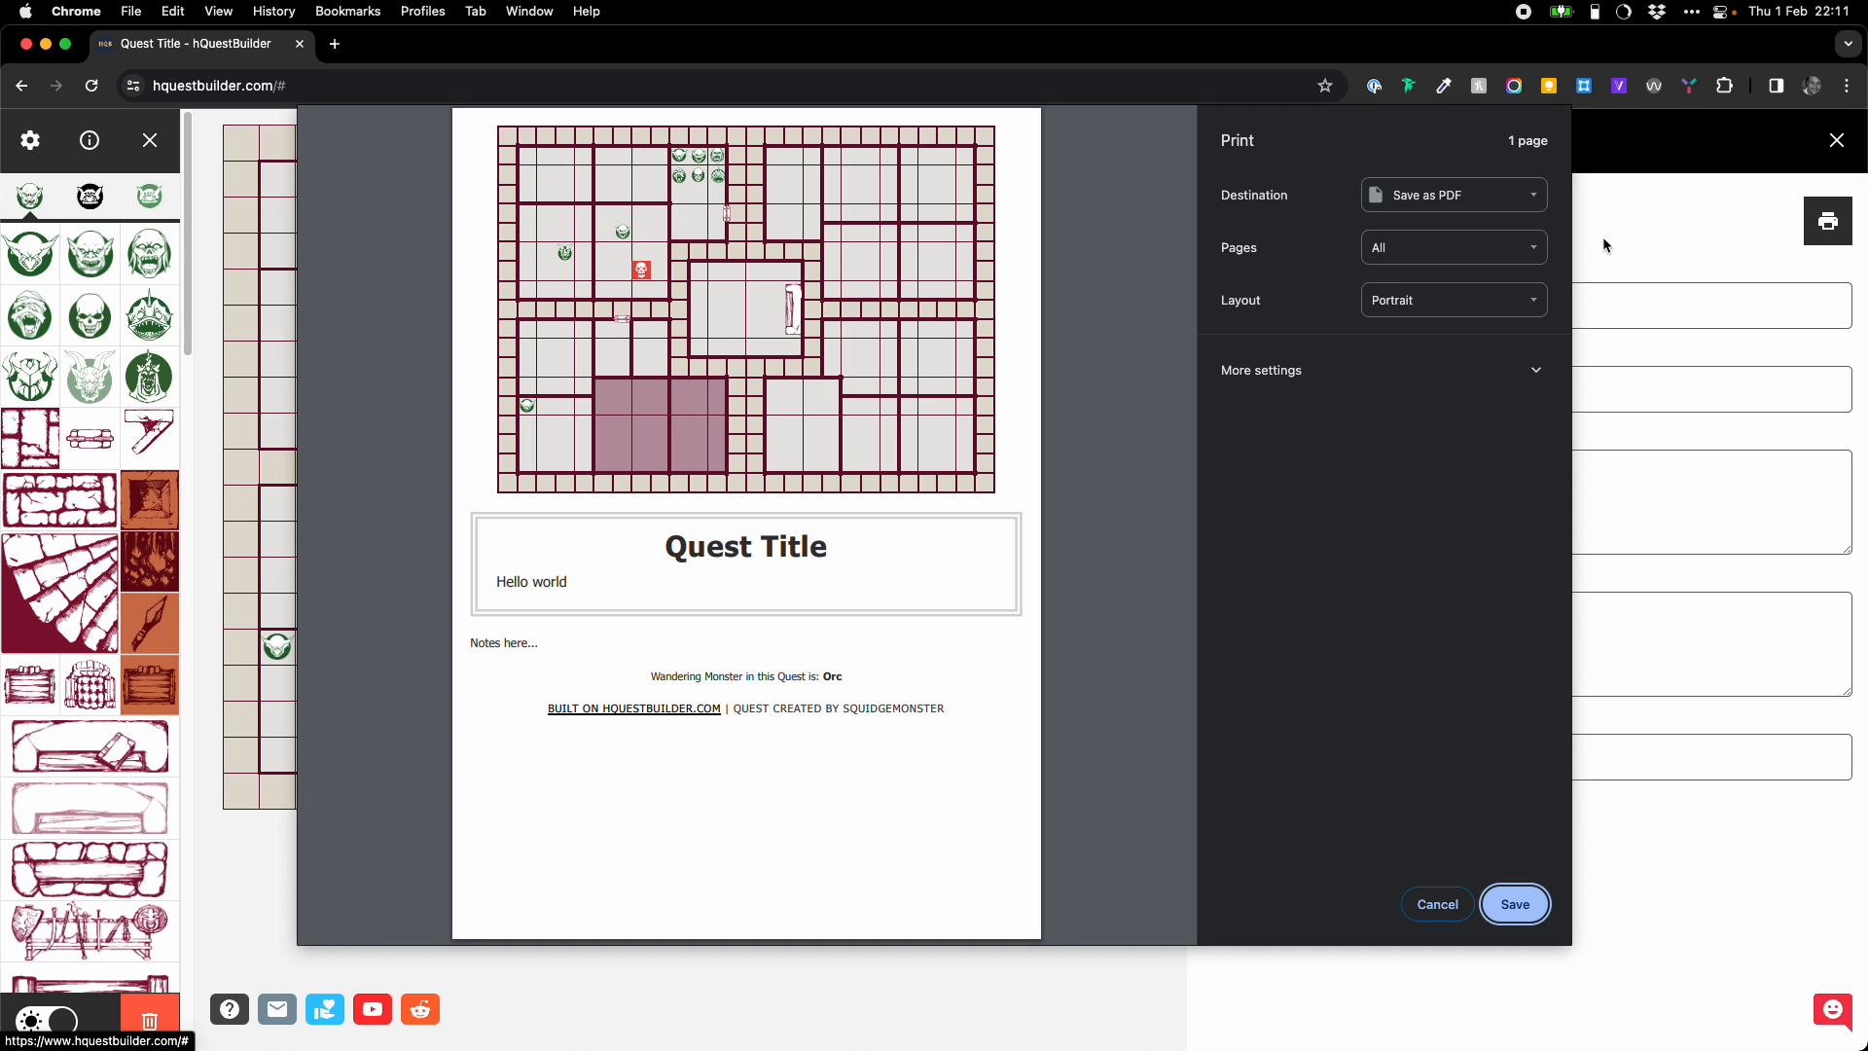
pyautogui.click(1508, 202)
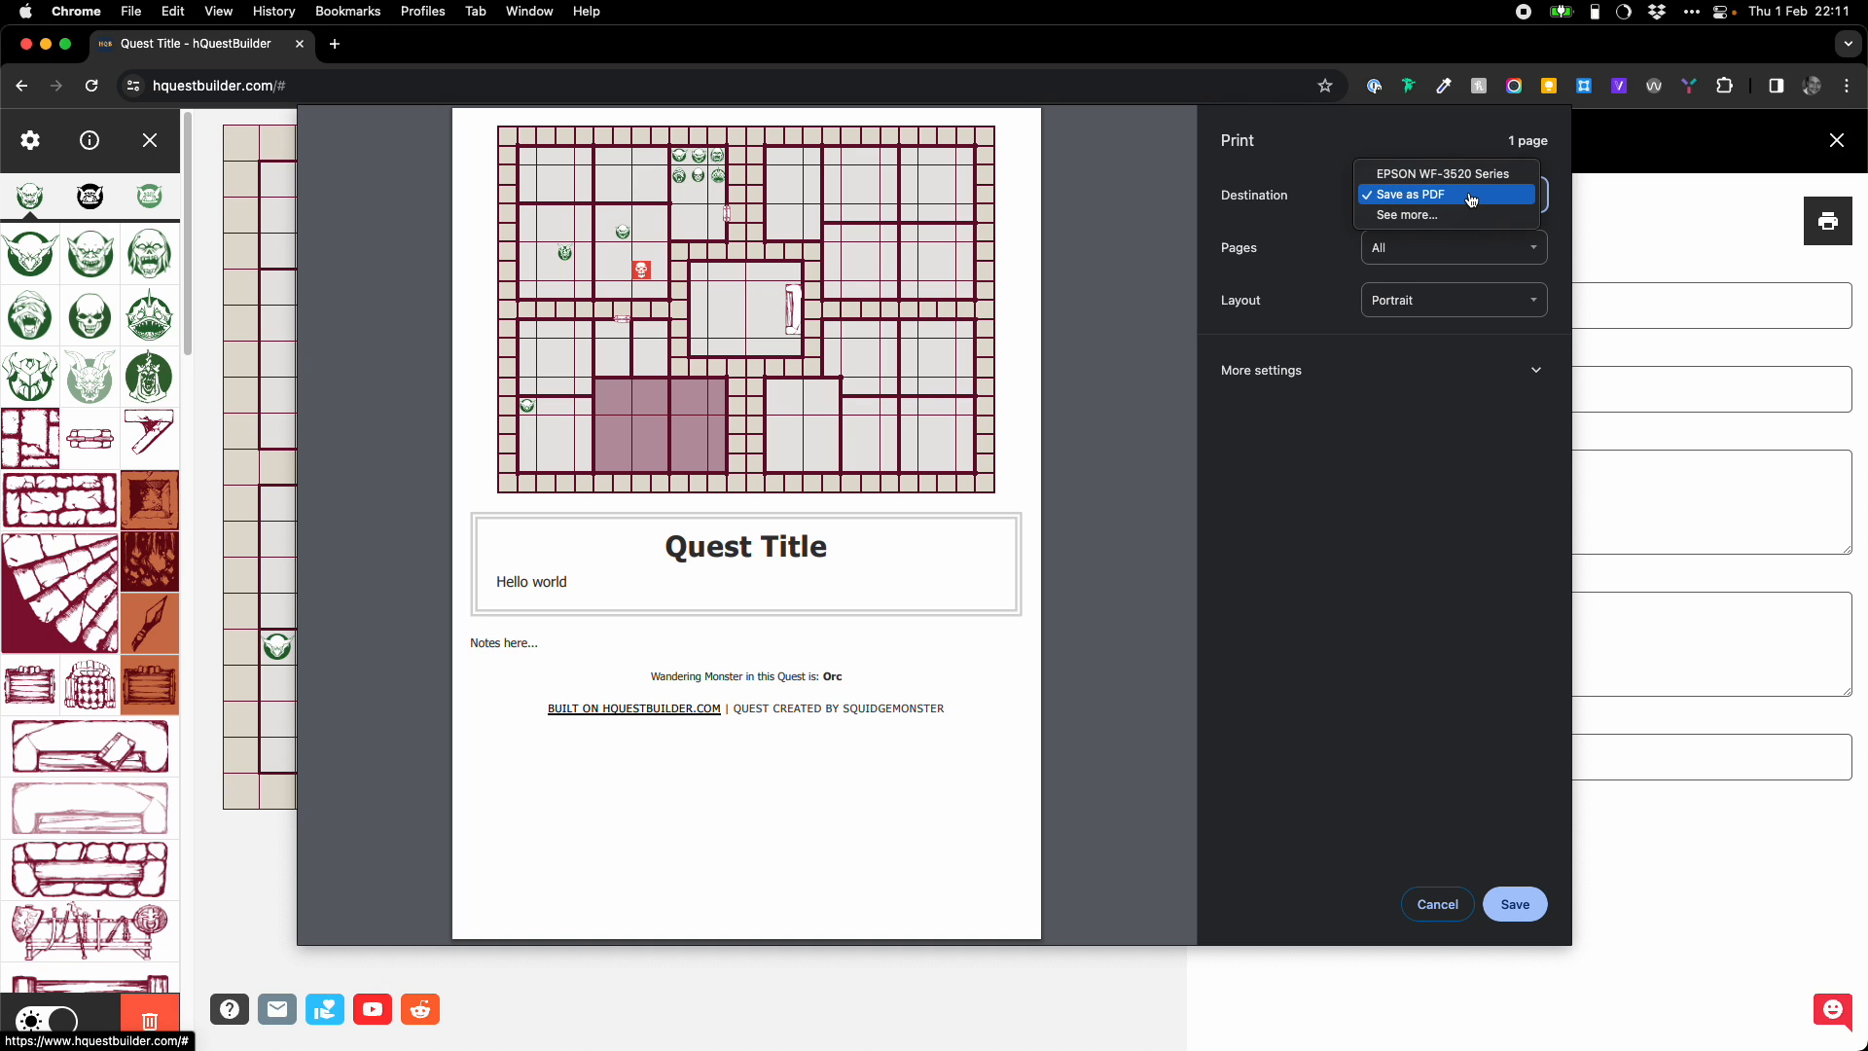
pyautogui.click(1471, 196)
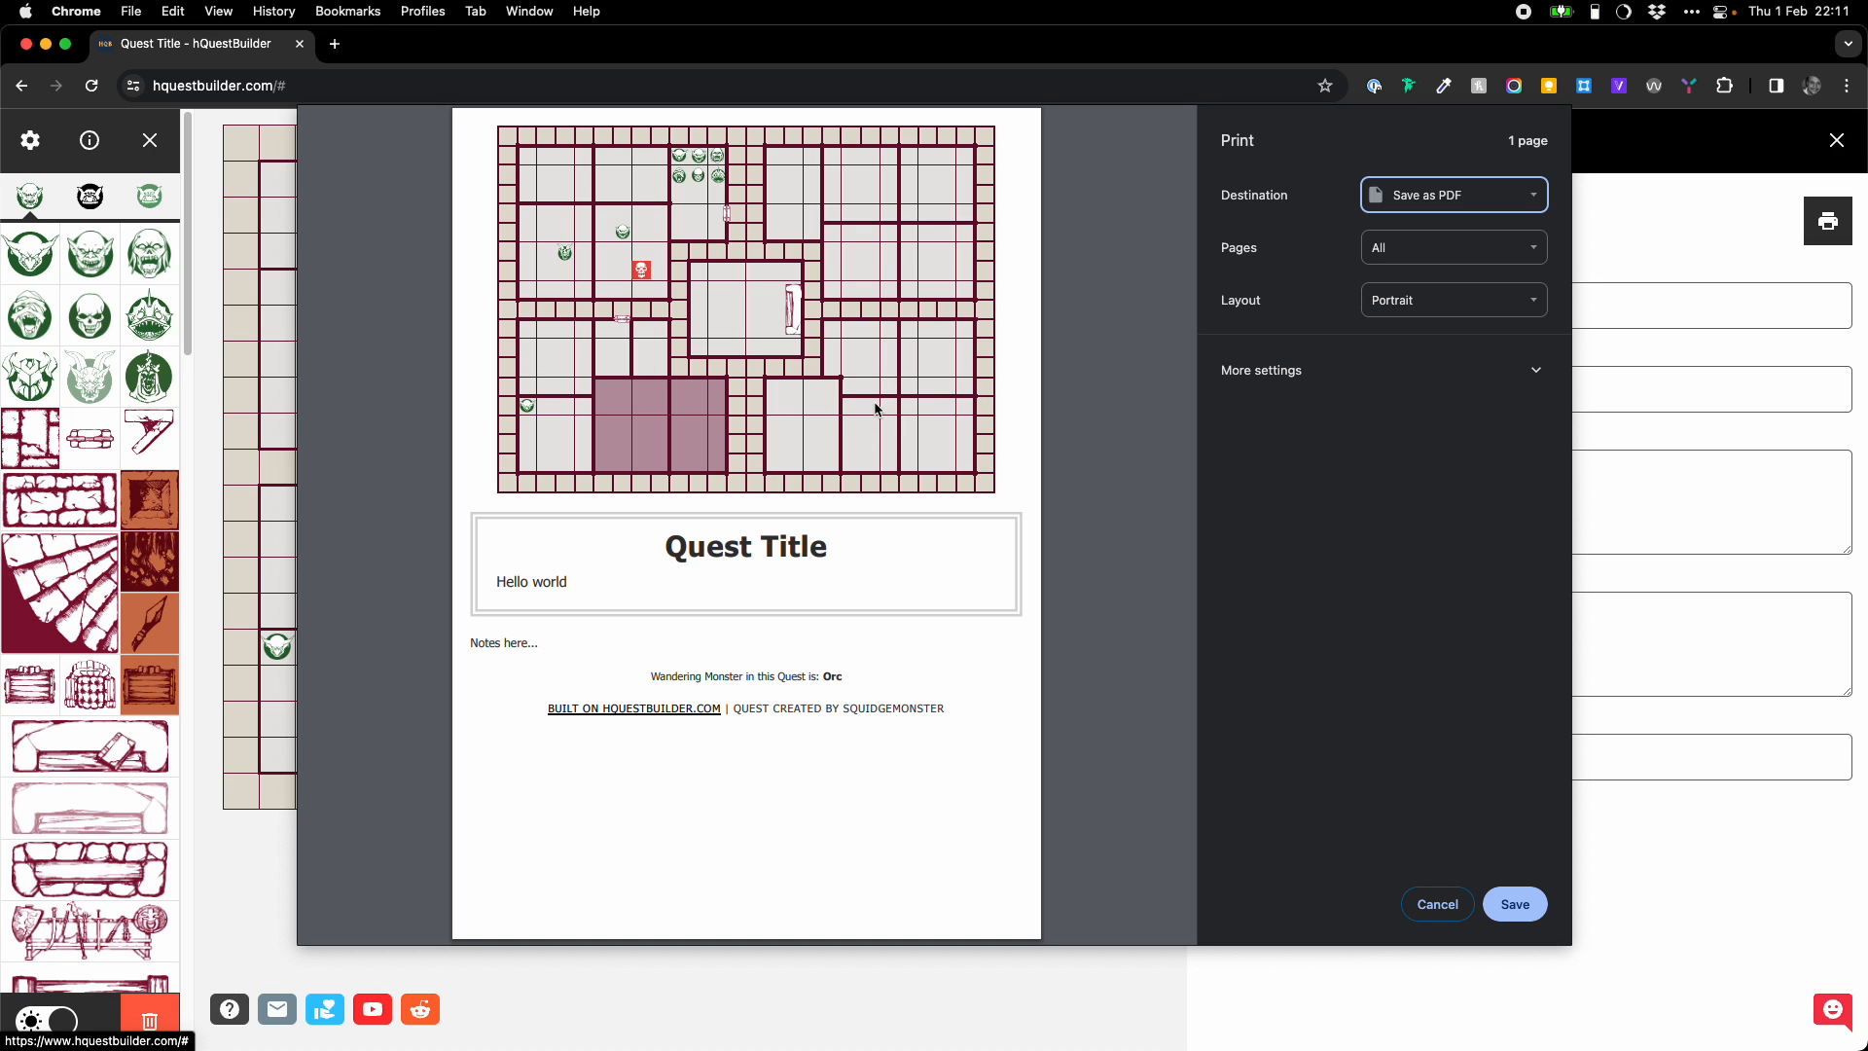
pyautogui.click(1537, 375)
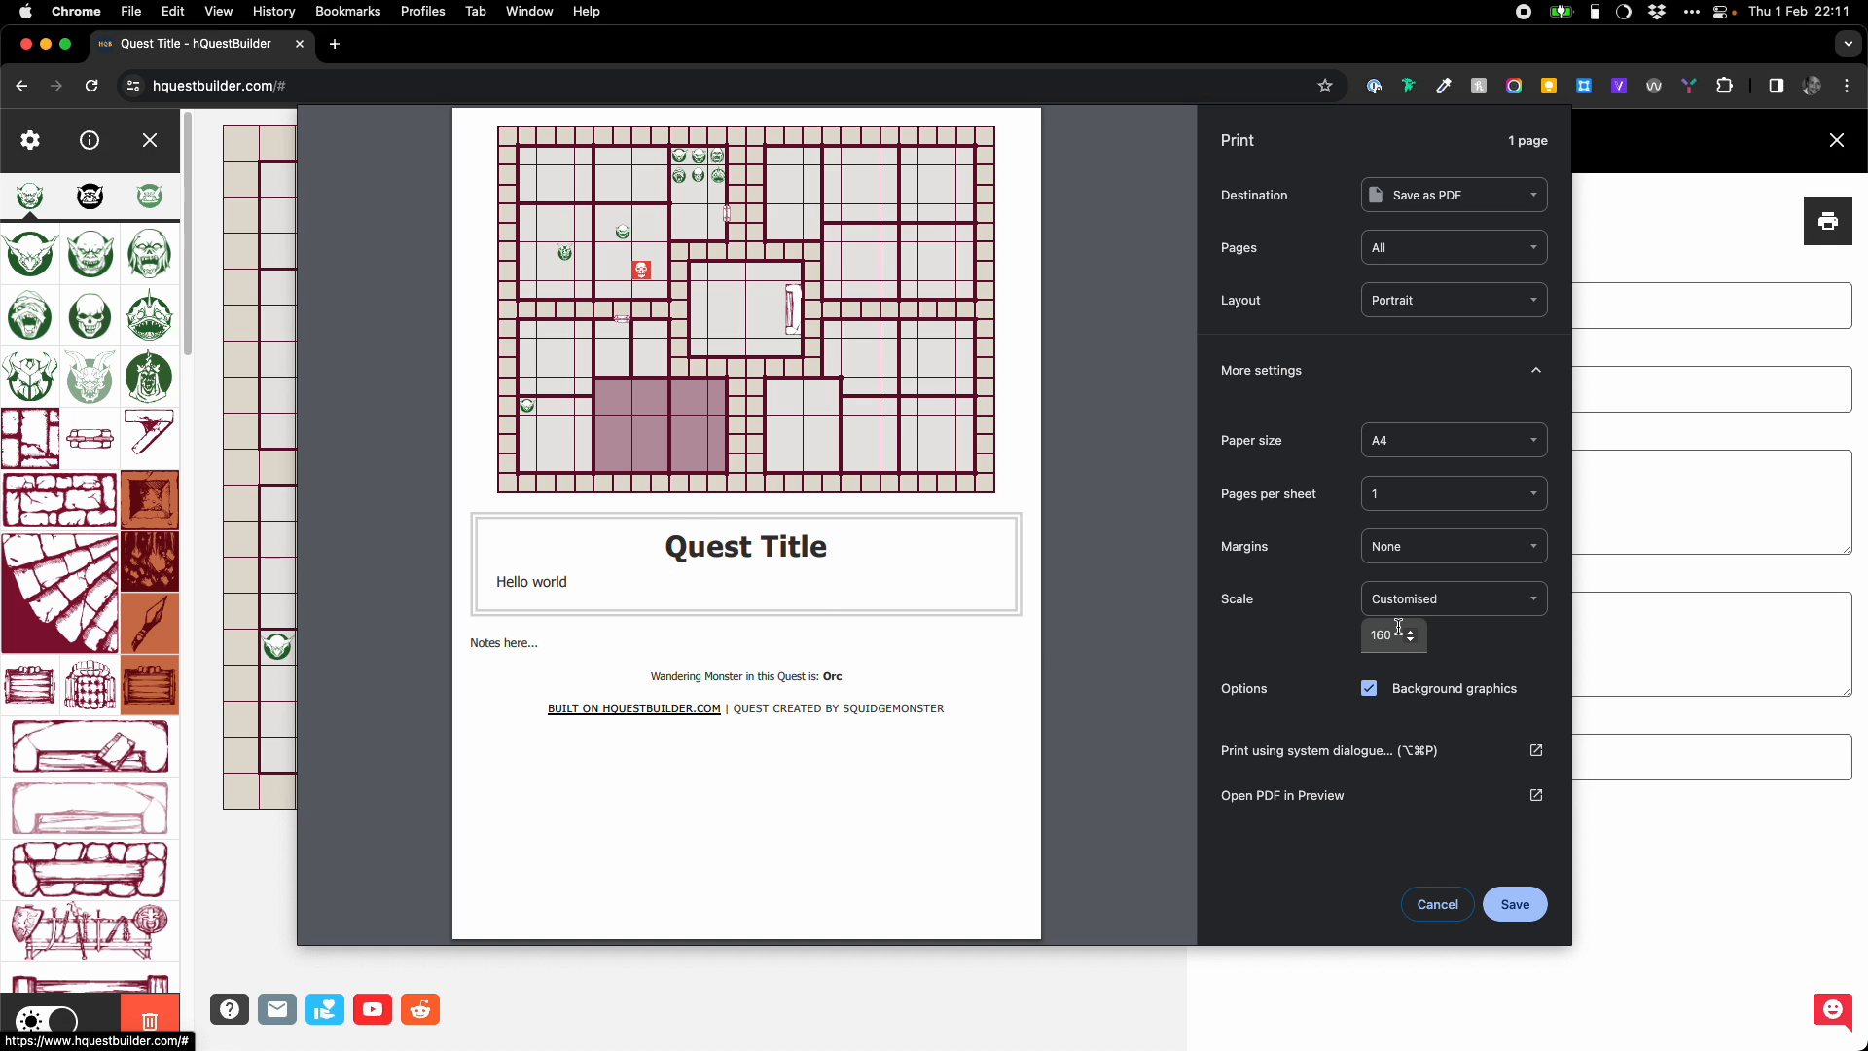
# - Try the Default page margins in the print preview, and set the margins back to None
pyautogui.click(1446, 556)
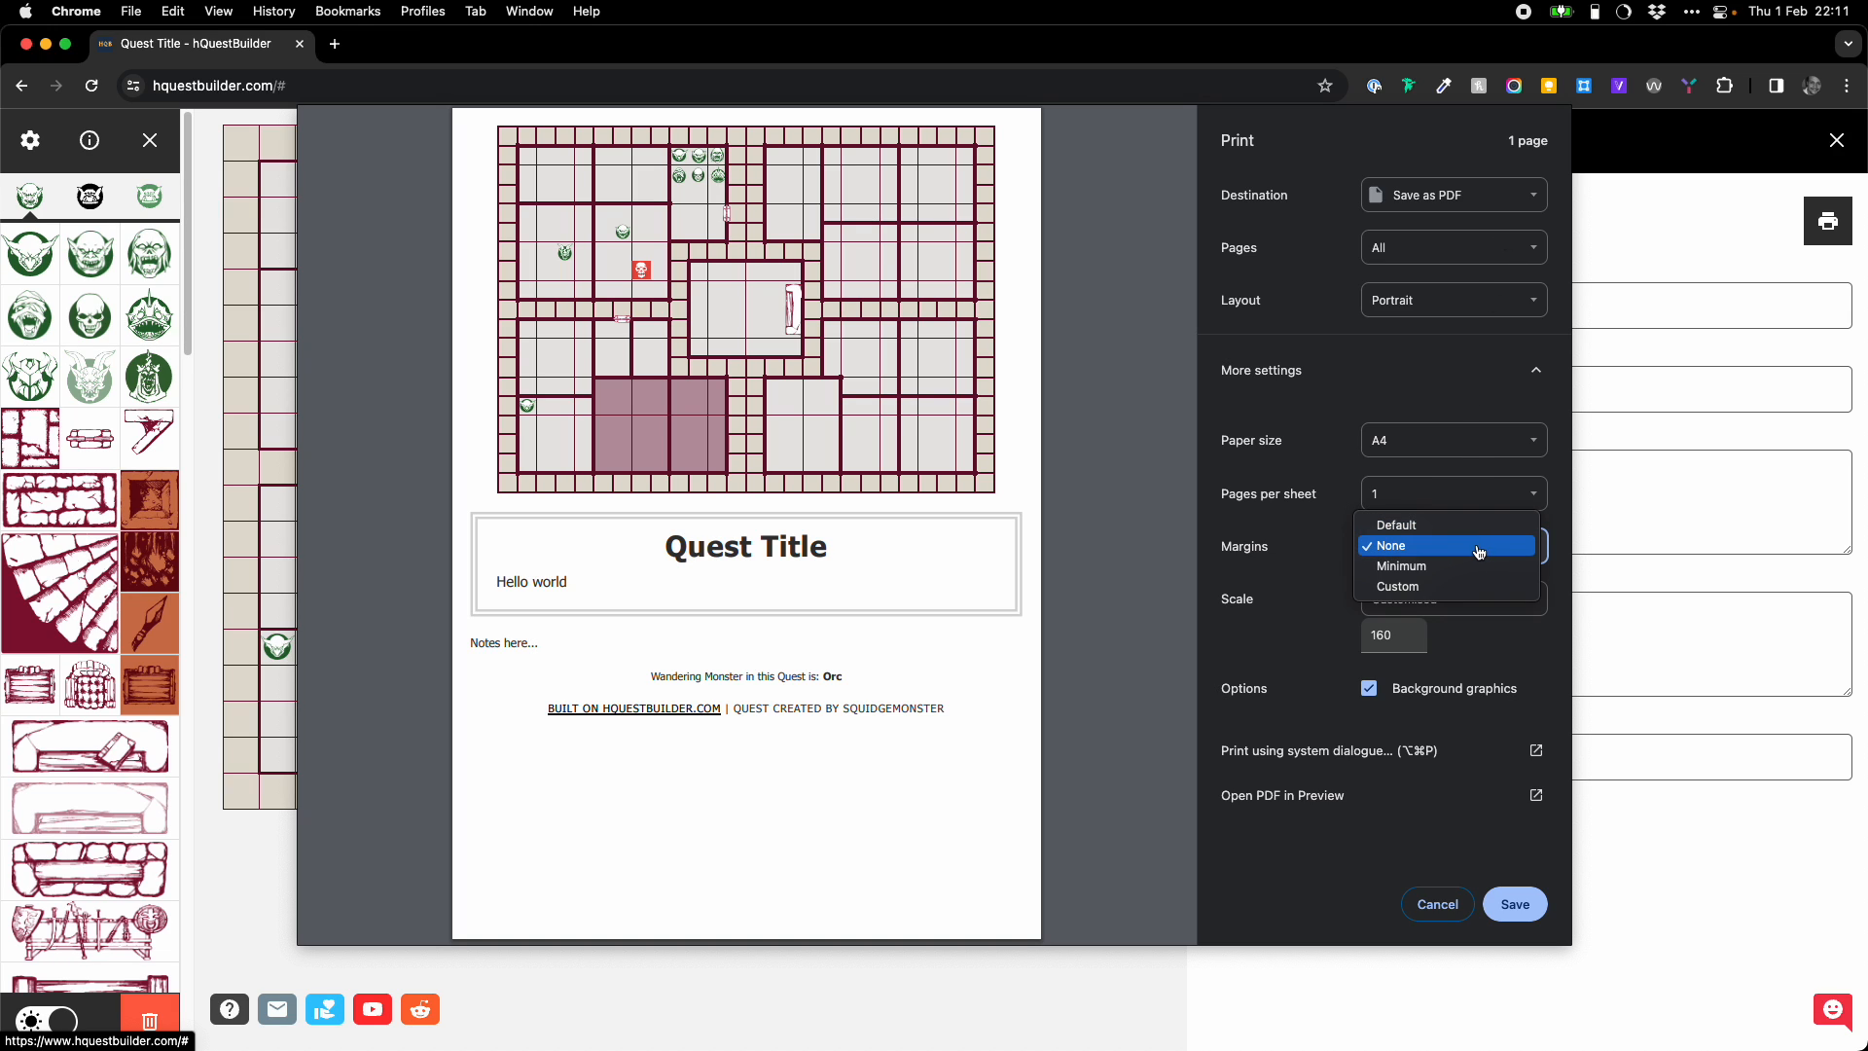
pyautogui.click(1419, 526)
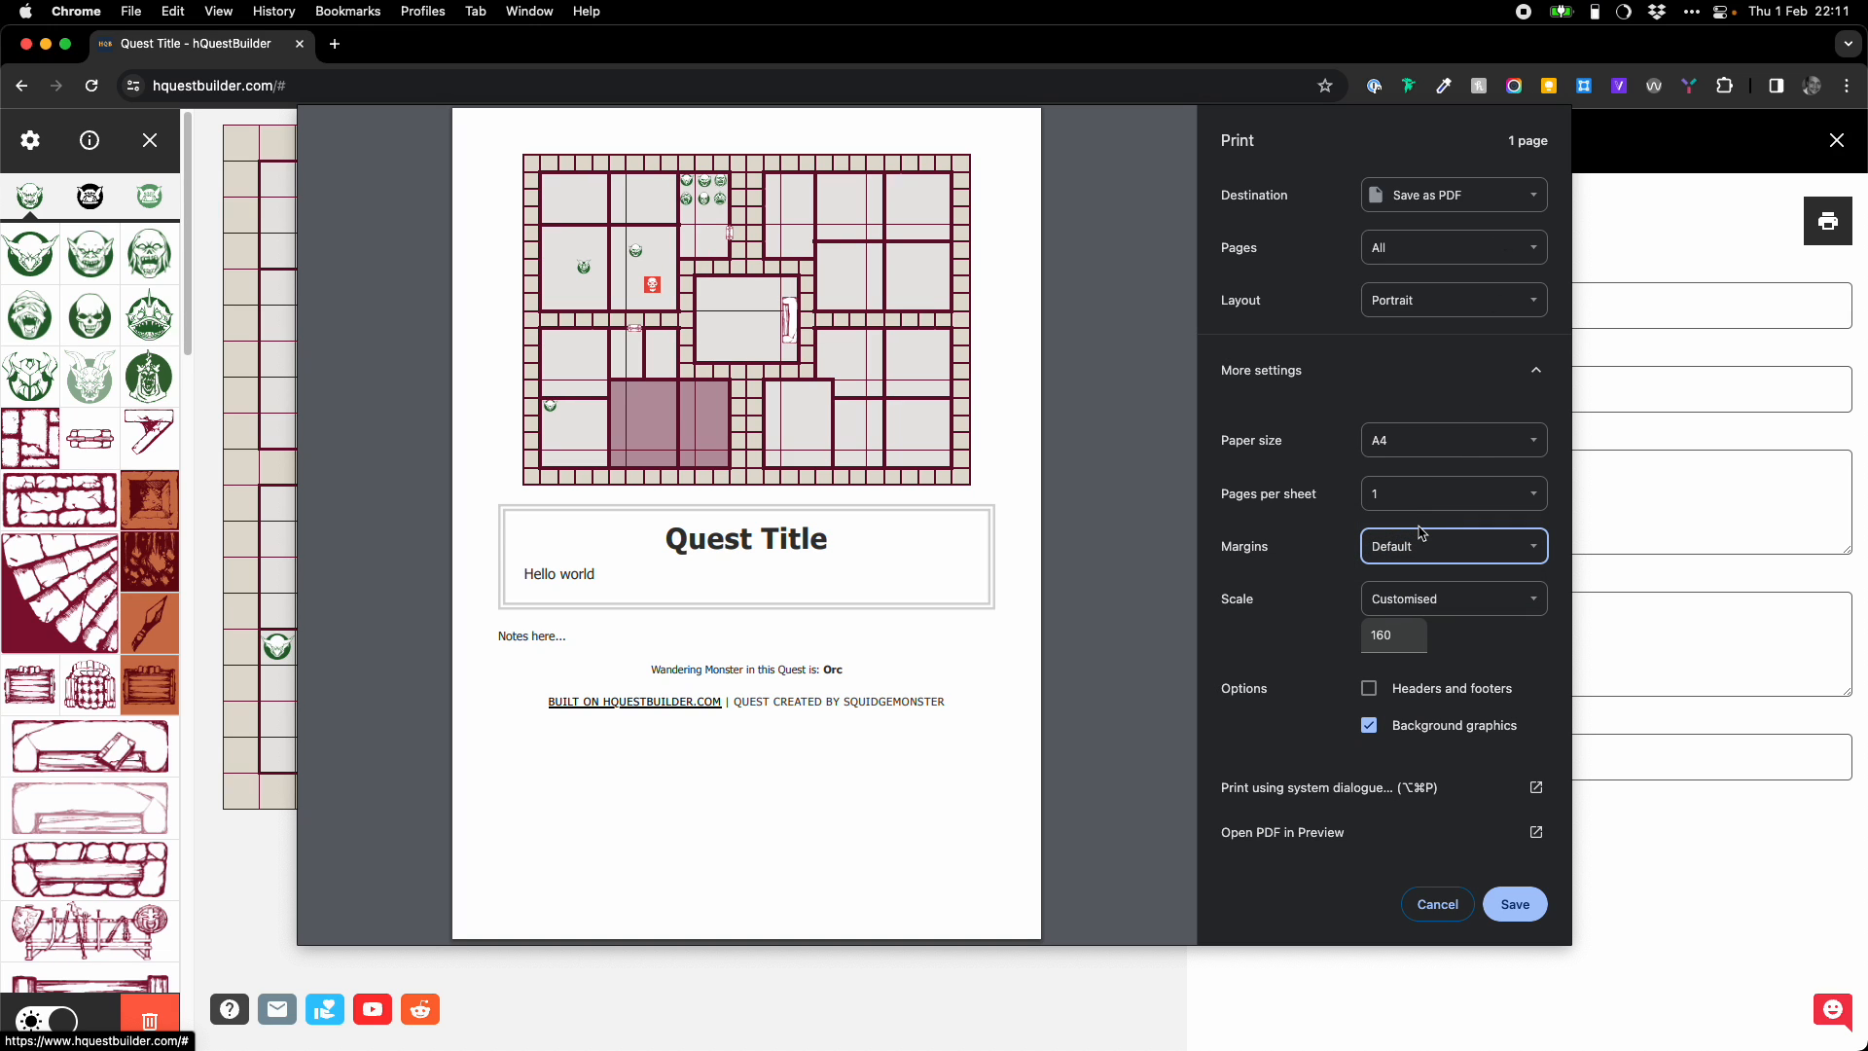
pyautogui.click(1521, 551)
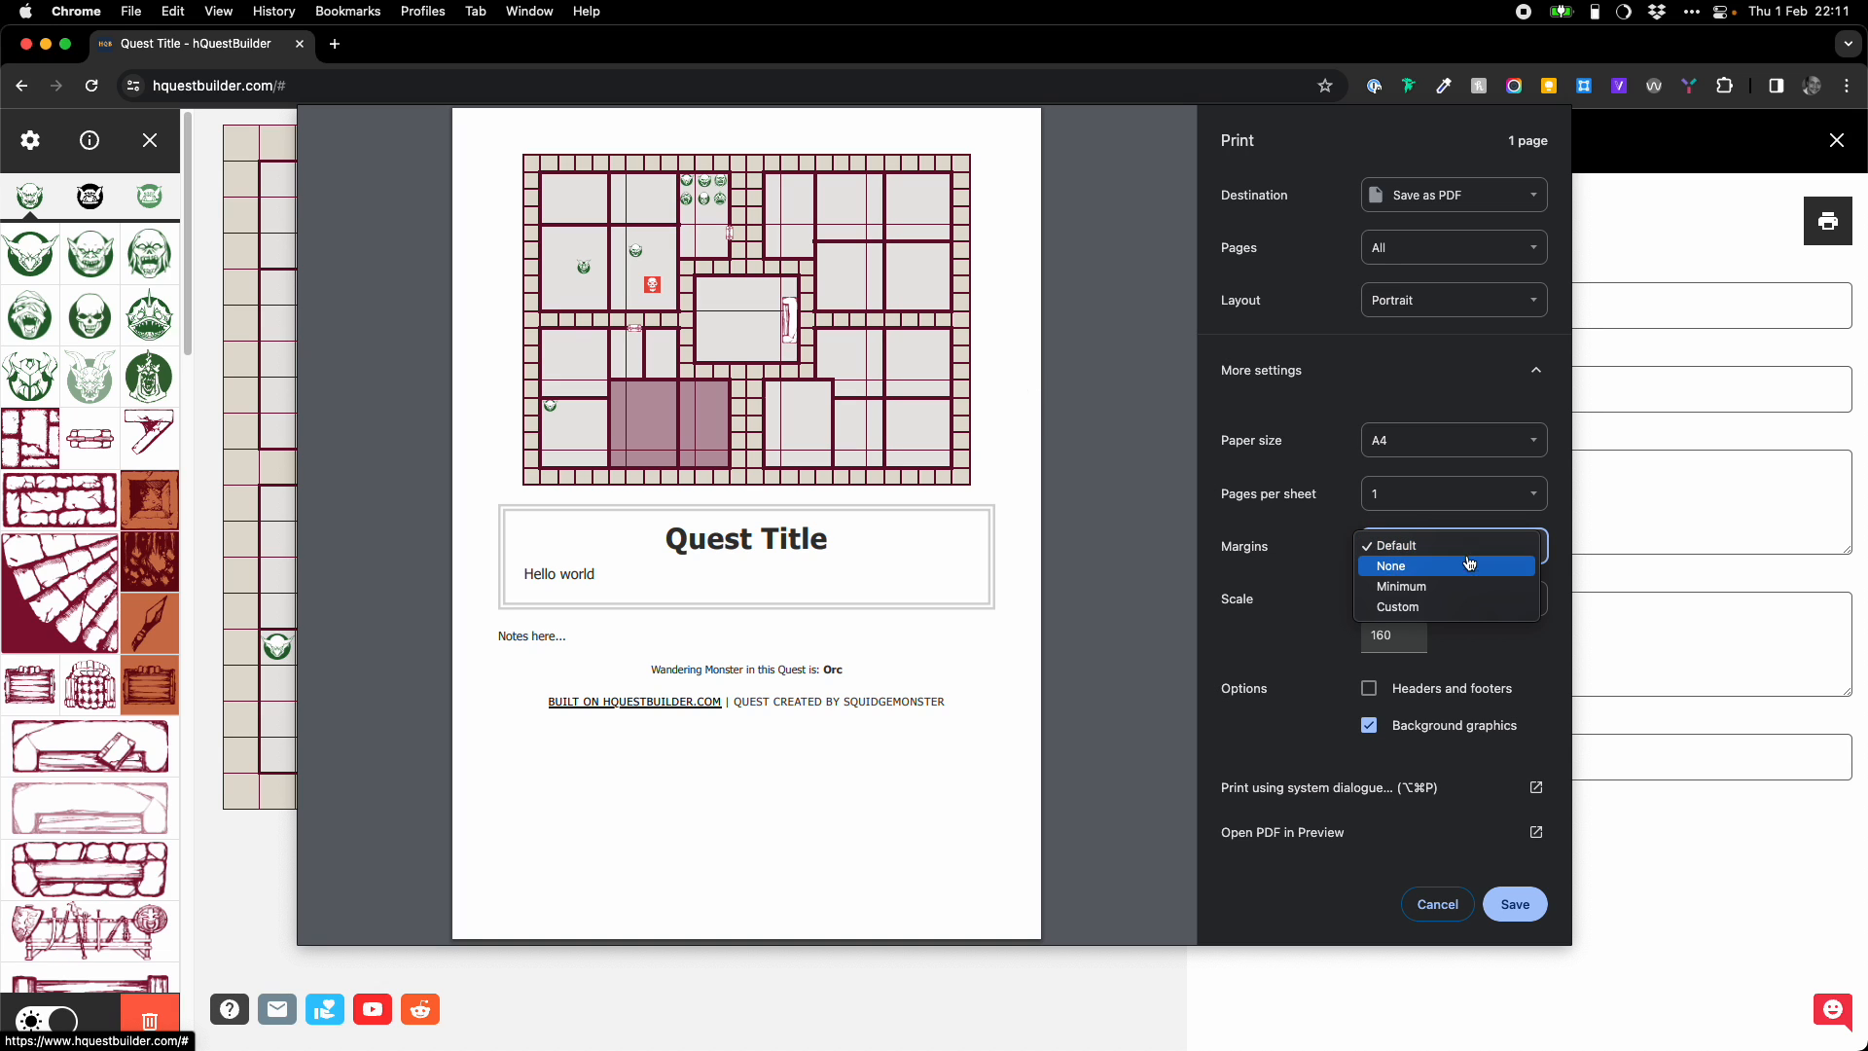
pyautogui.click(1460, 566)
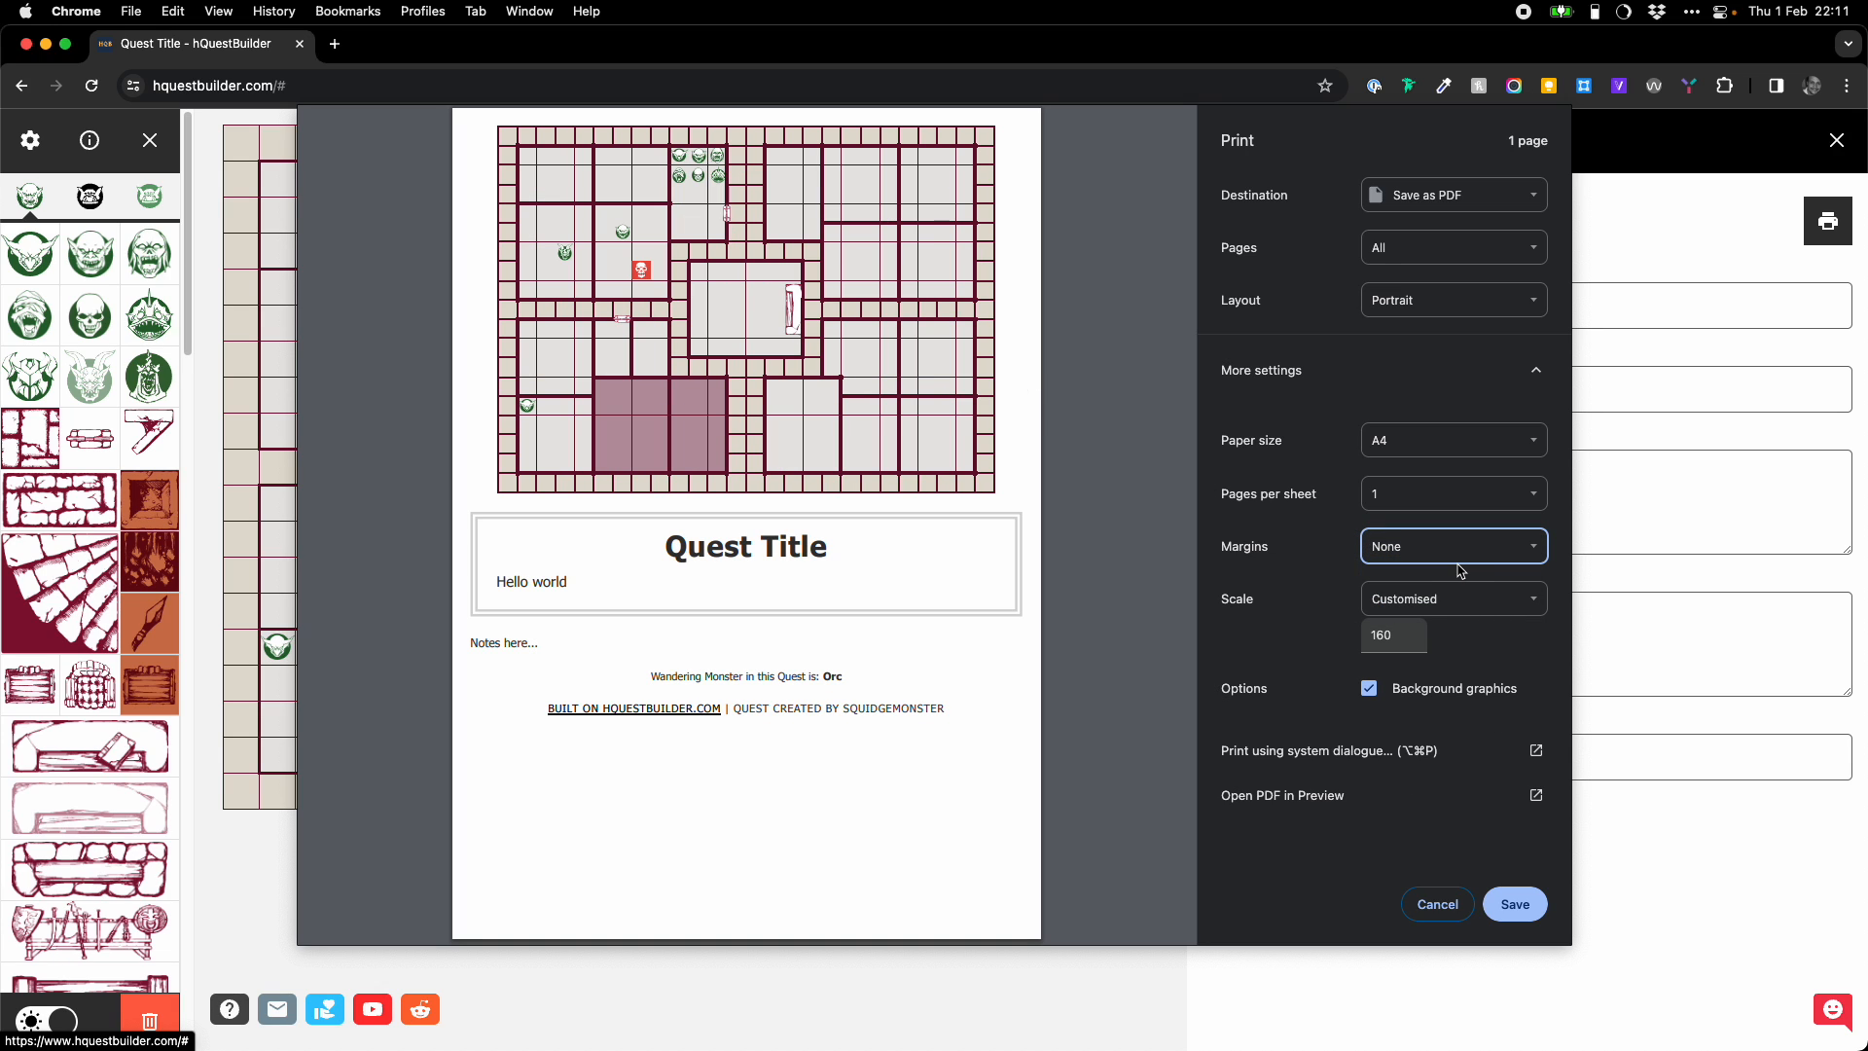
# - Set the print margins to Minimum and the print scale to Default
pyautogui.click(1460, 570)
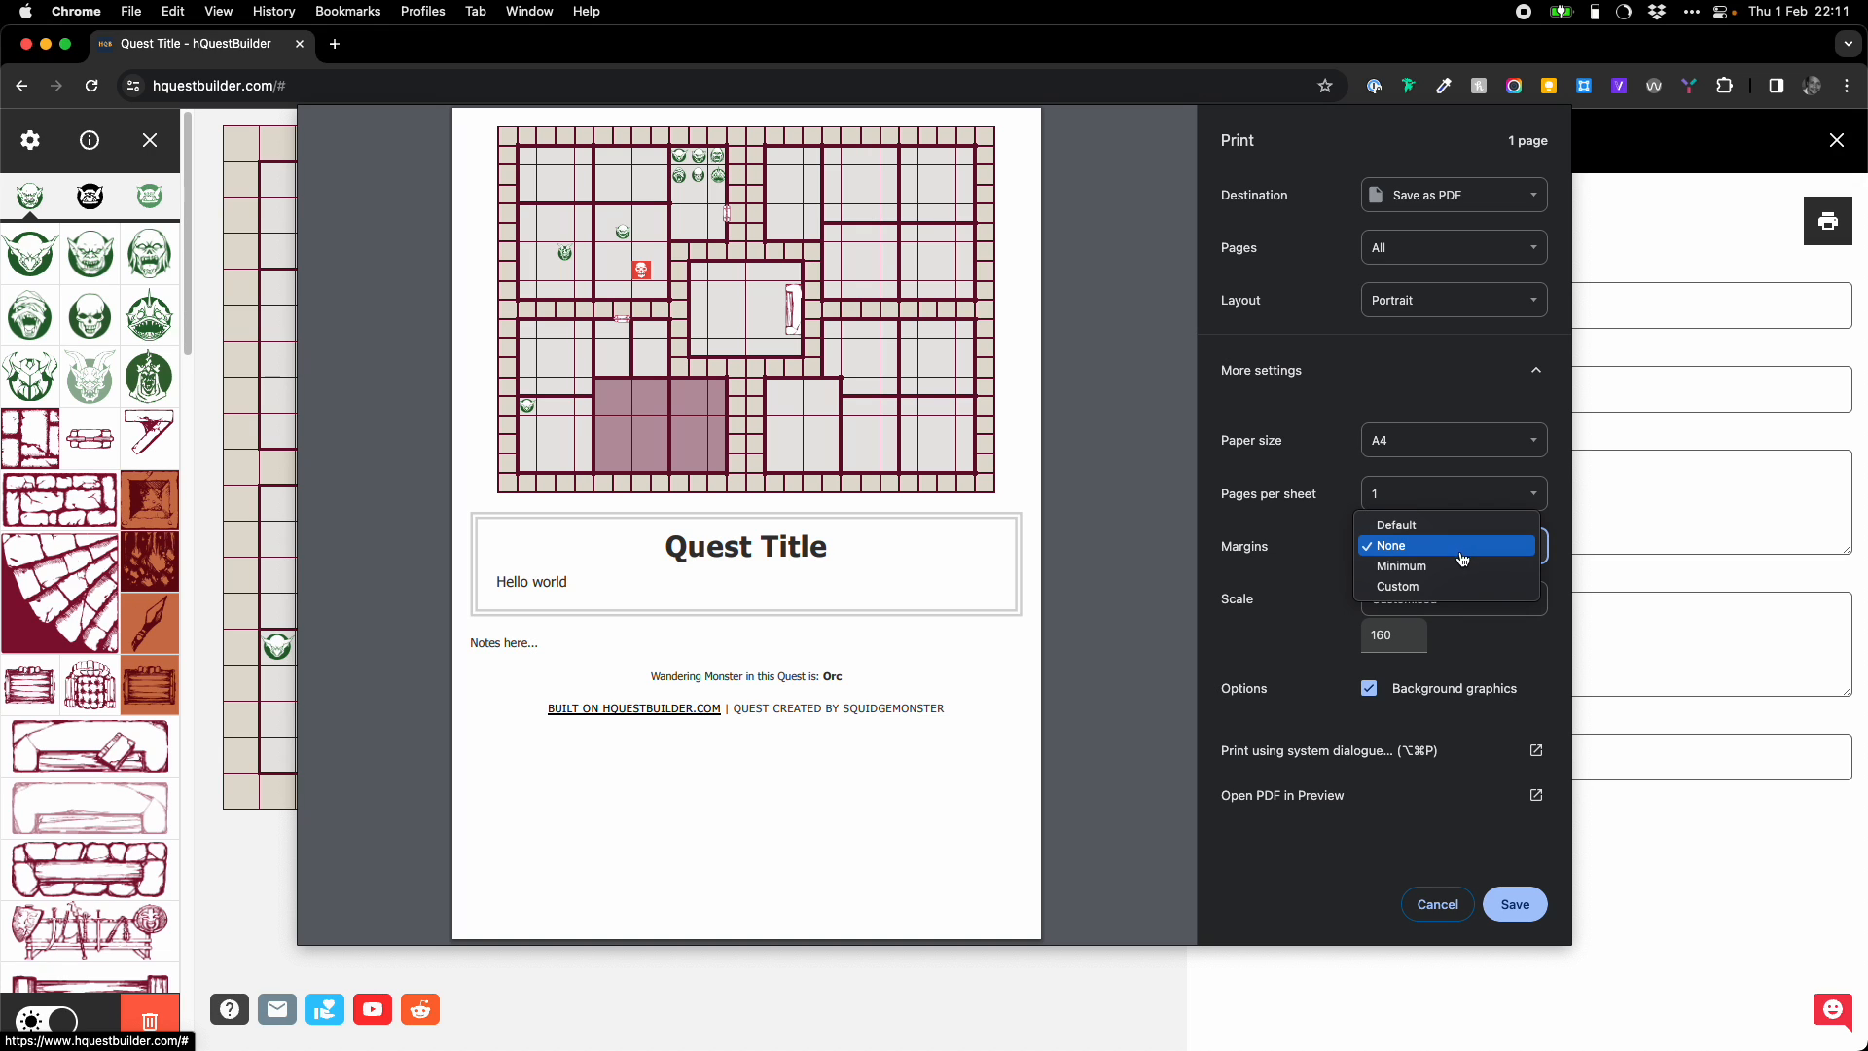
pyautogui.click(1460, 567)
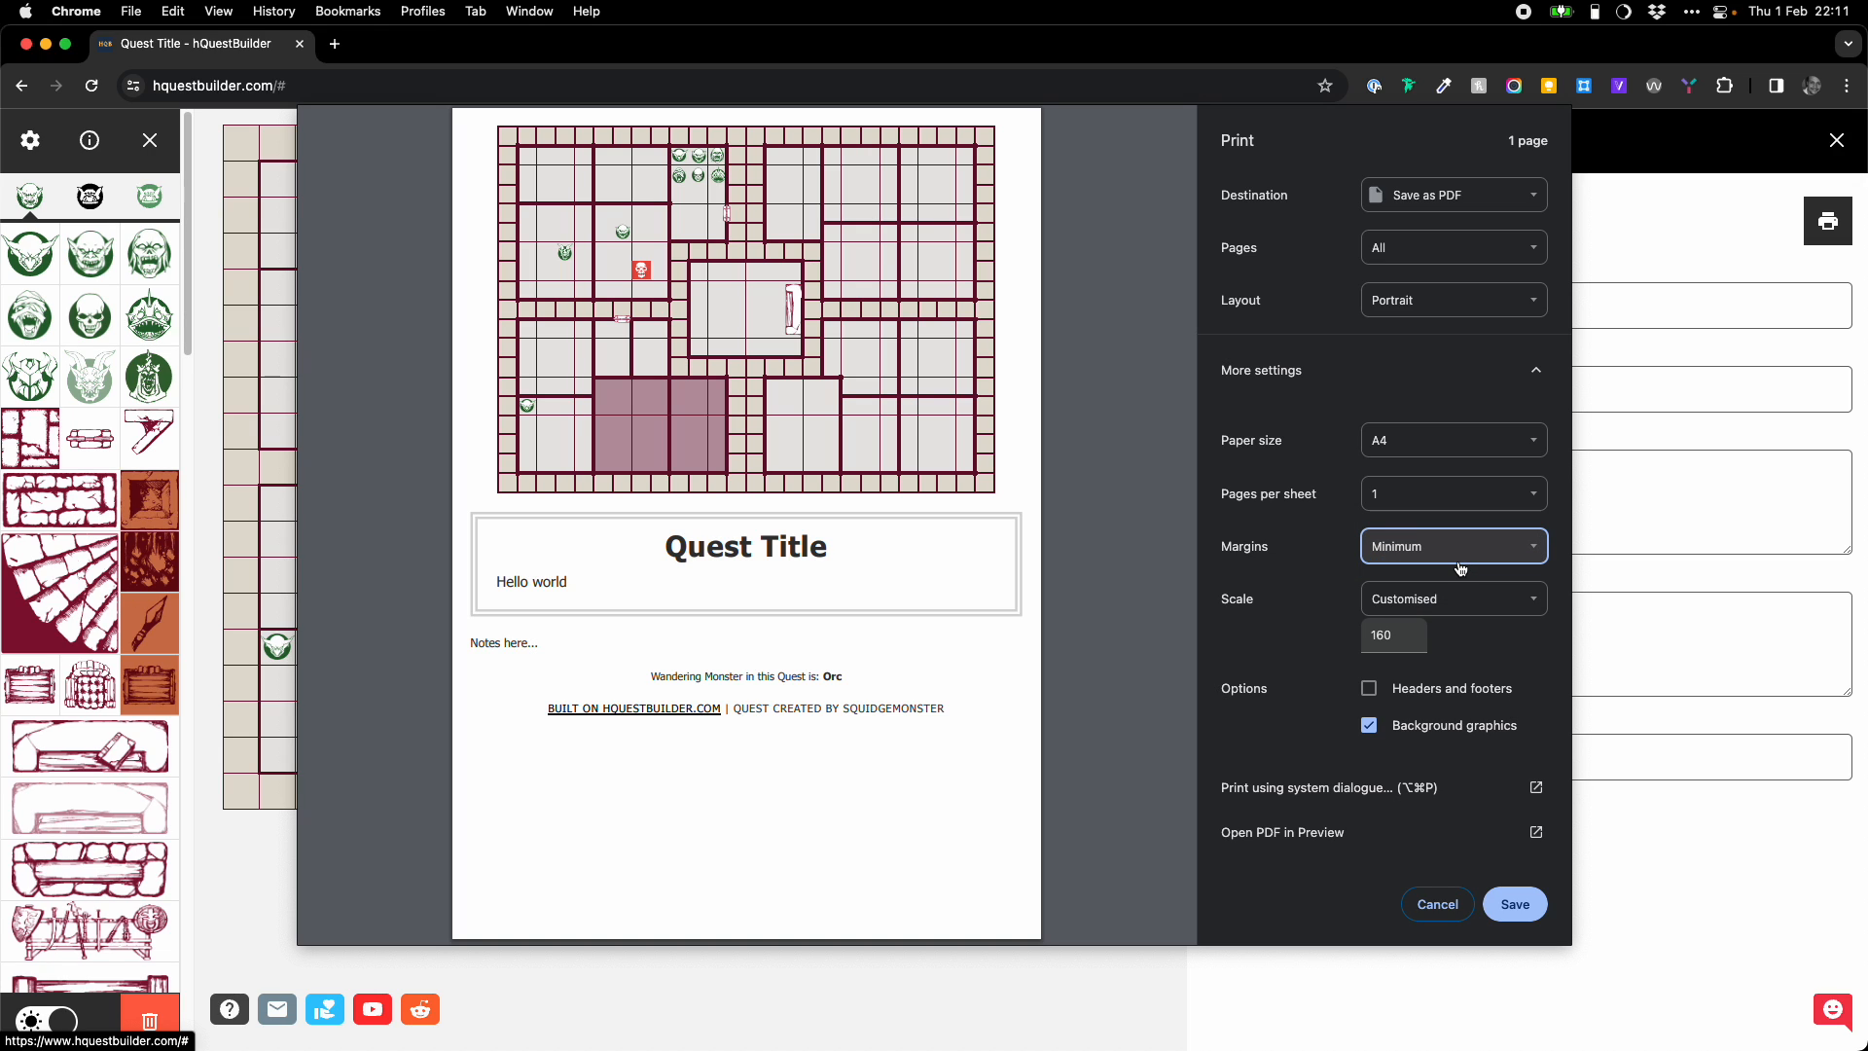
pyautogui.click(1419, 601)
pyautogui.click(1420, 600)
pyautogui.click(1389, 635)
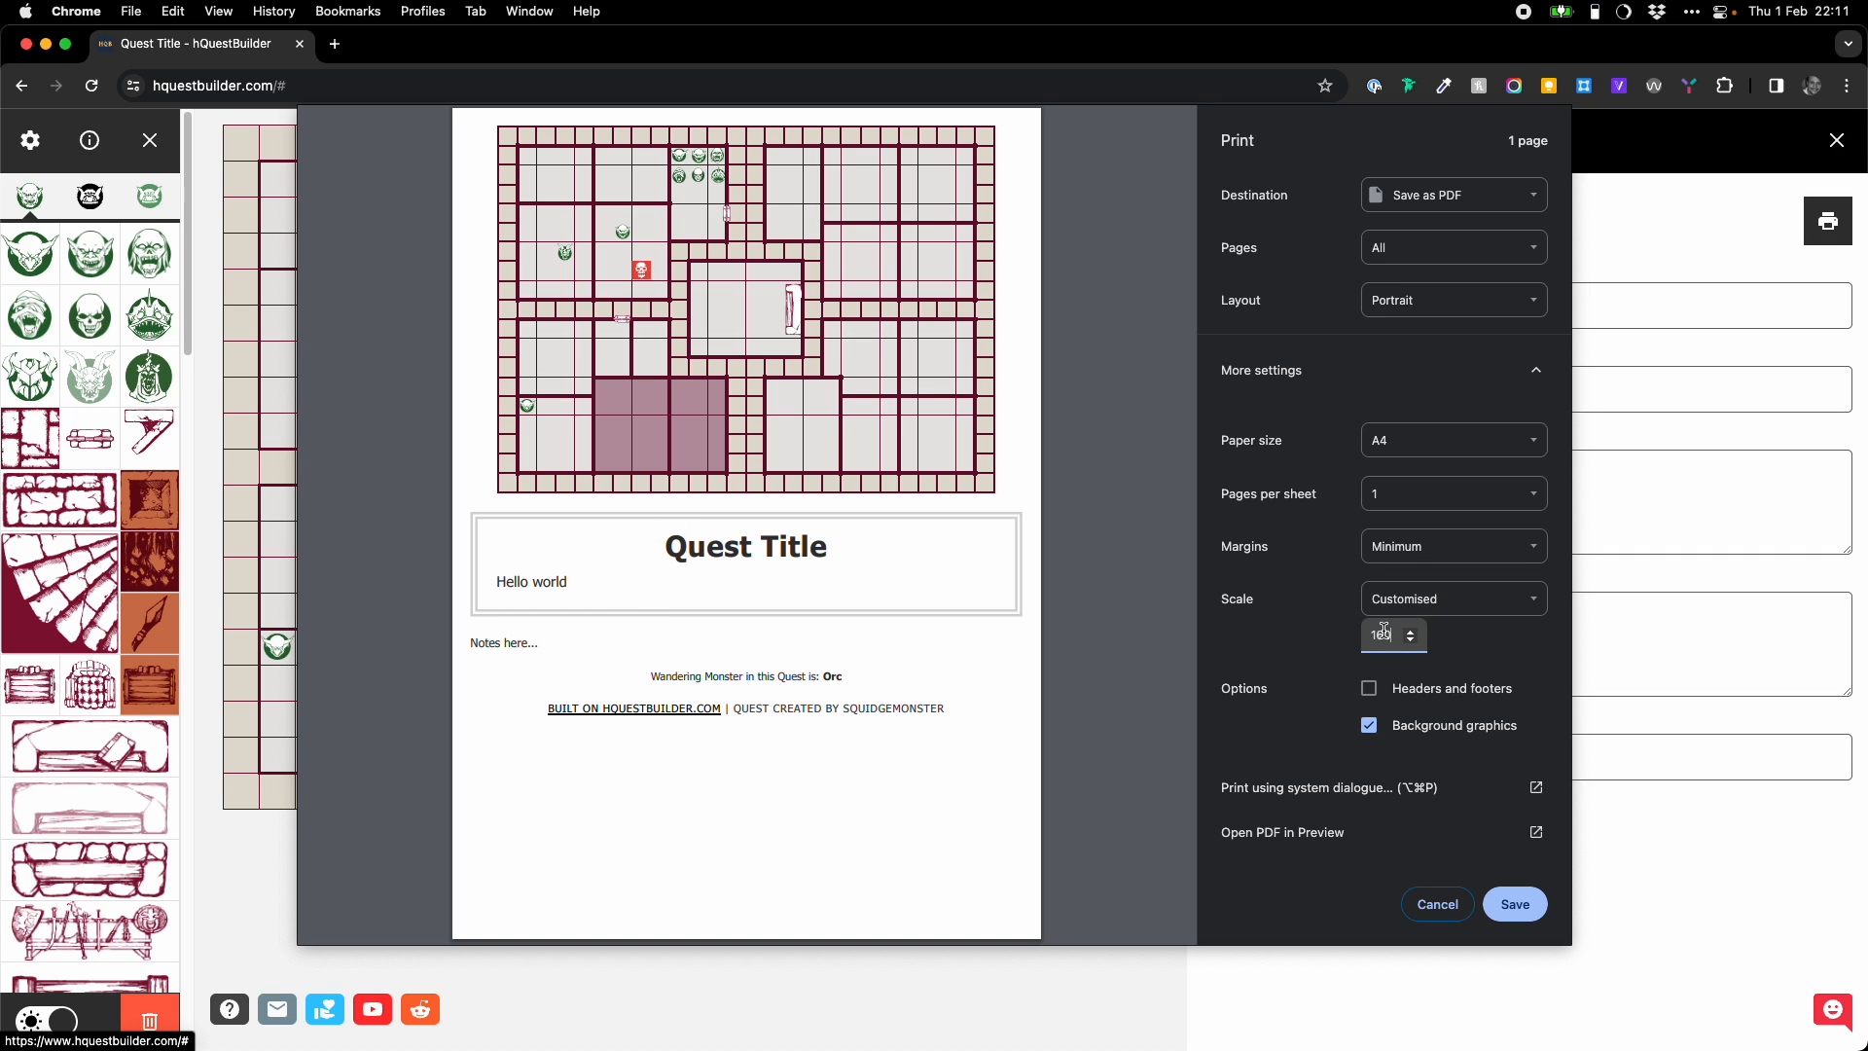
pyautogui.click(1395, 598)
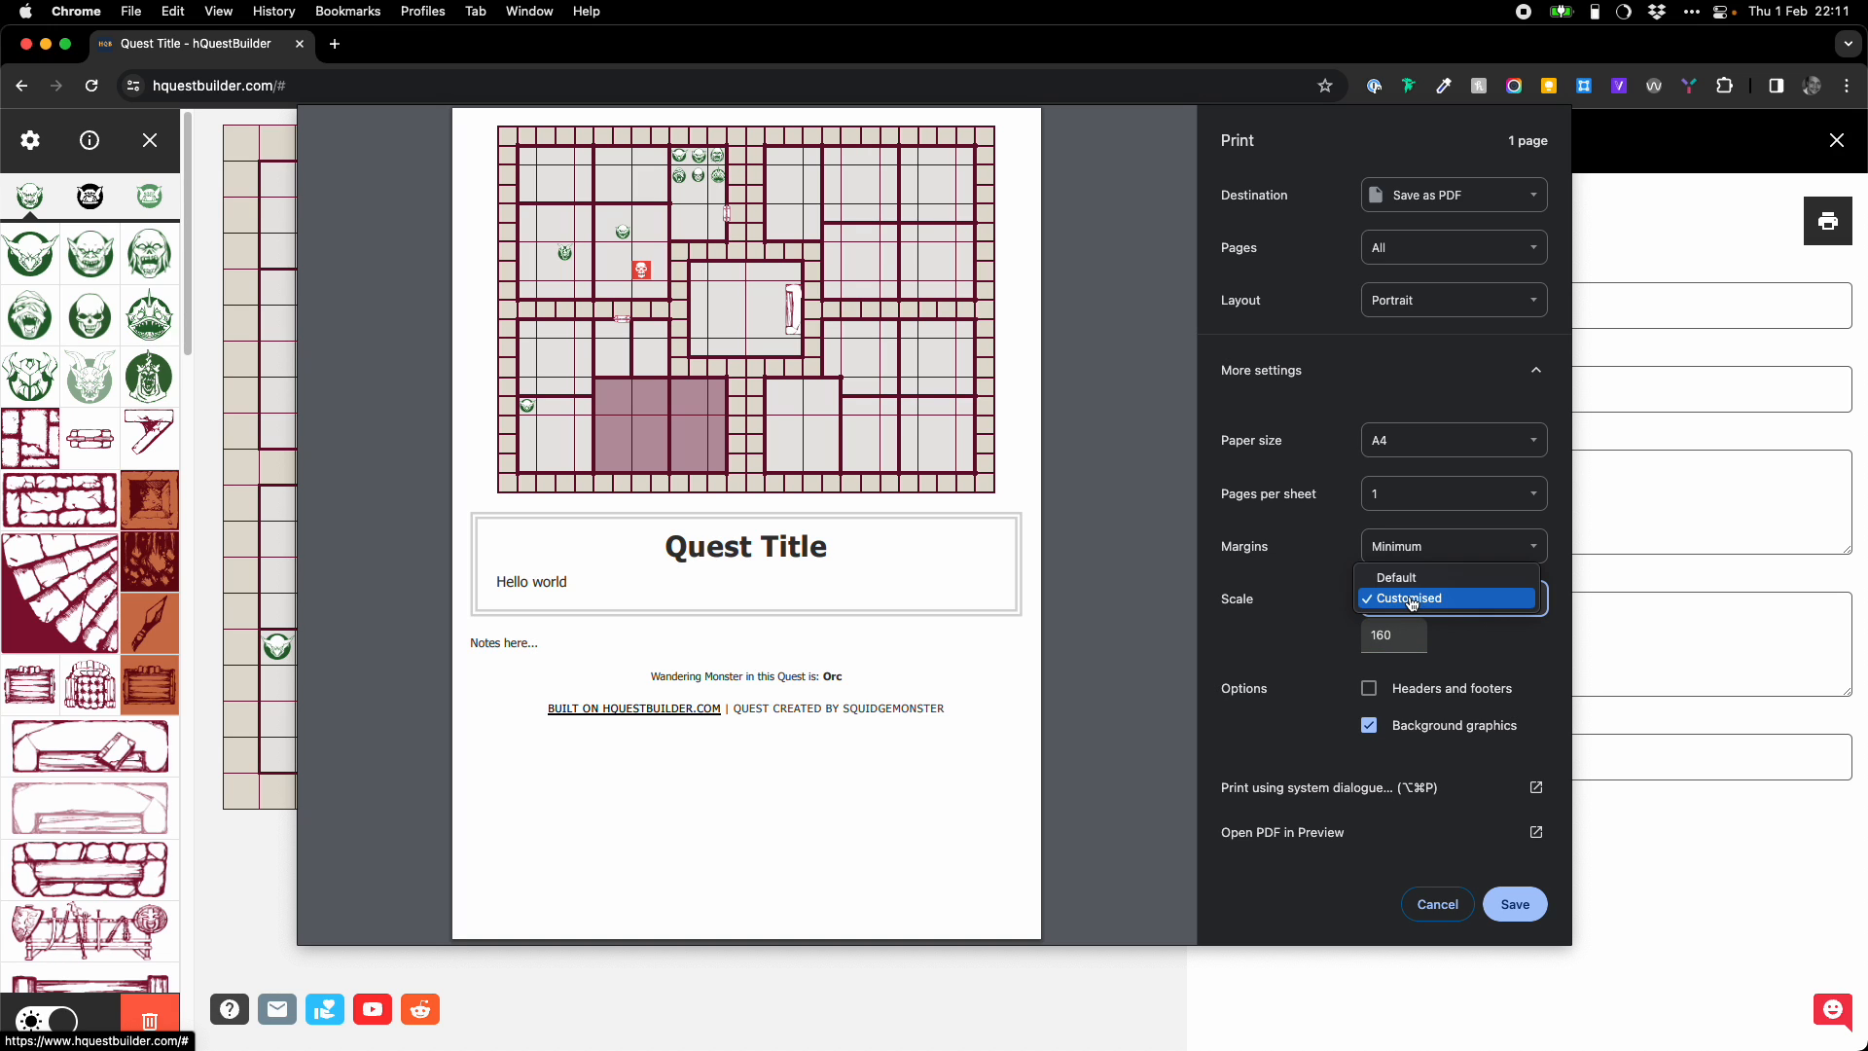
pyautogui.click(1413, 576)
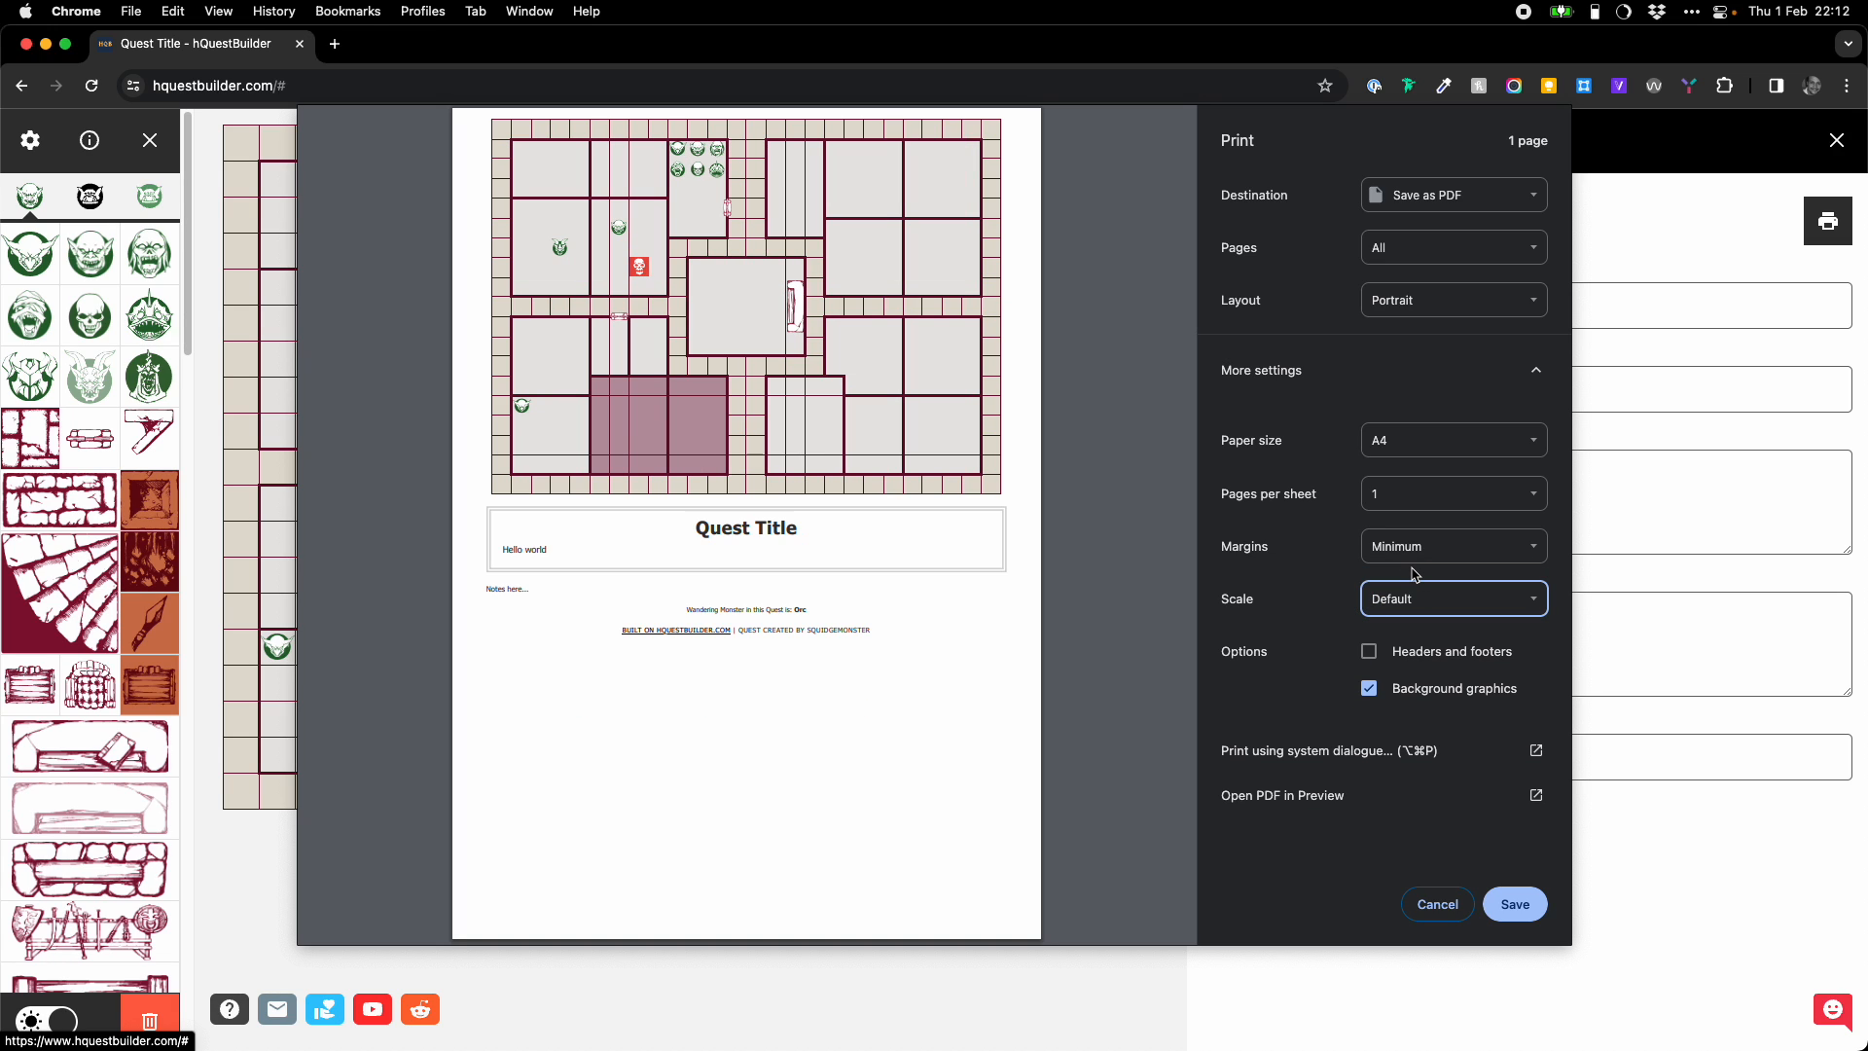
# - Preview the printout with headers and footers, and turn them off again
pyautogui.click(1391, 600)
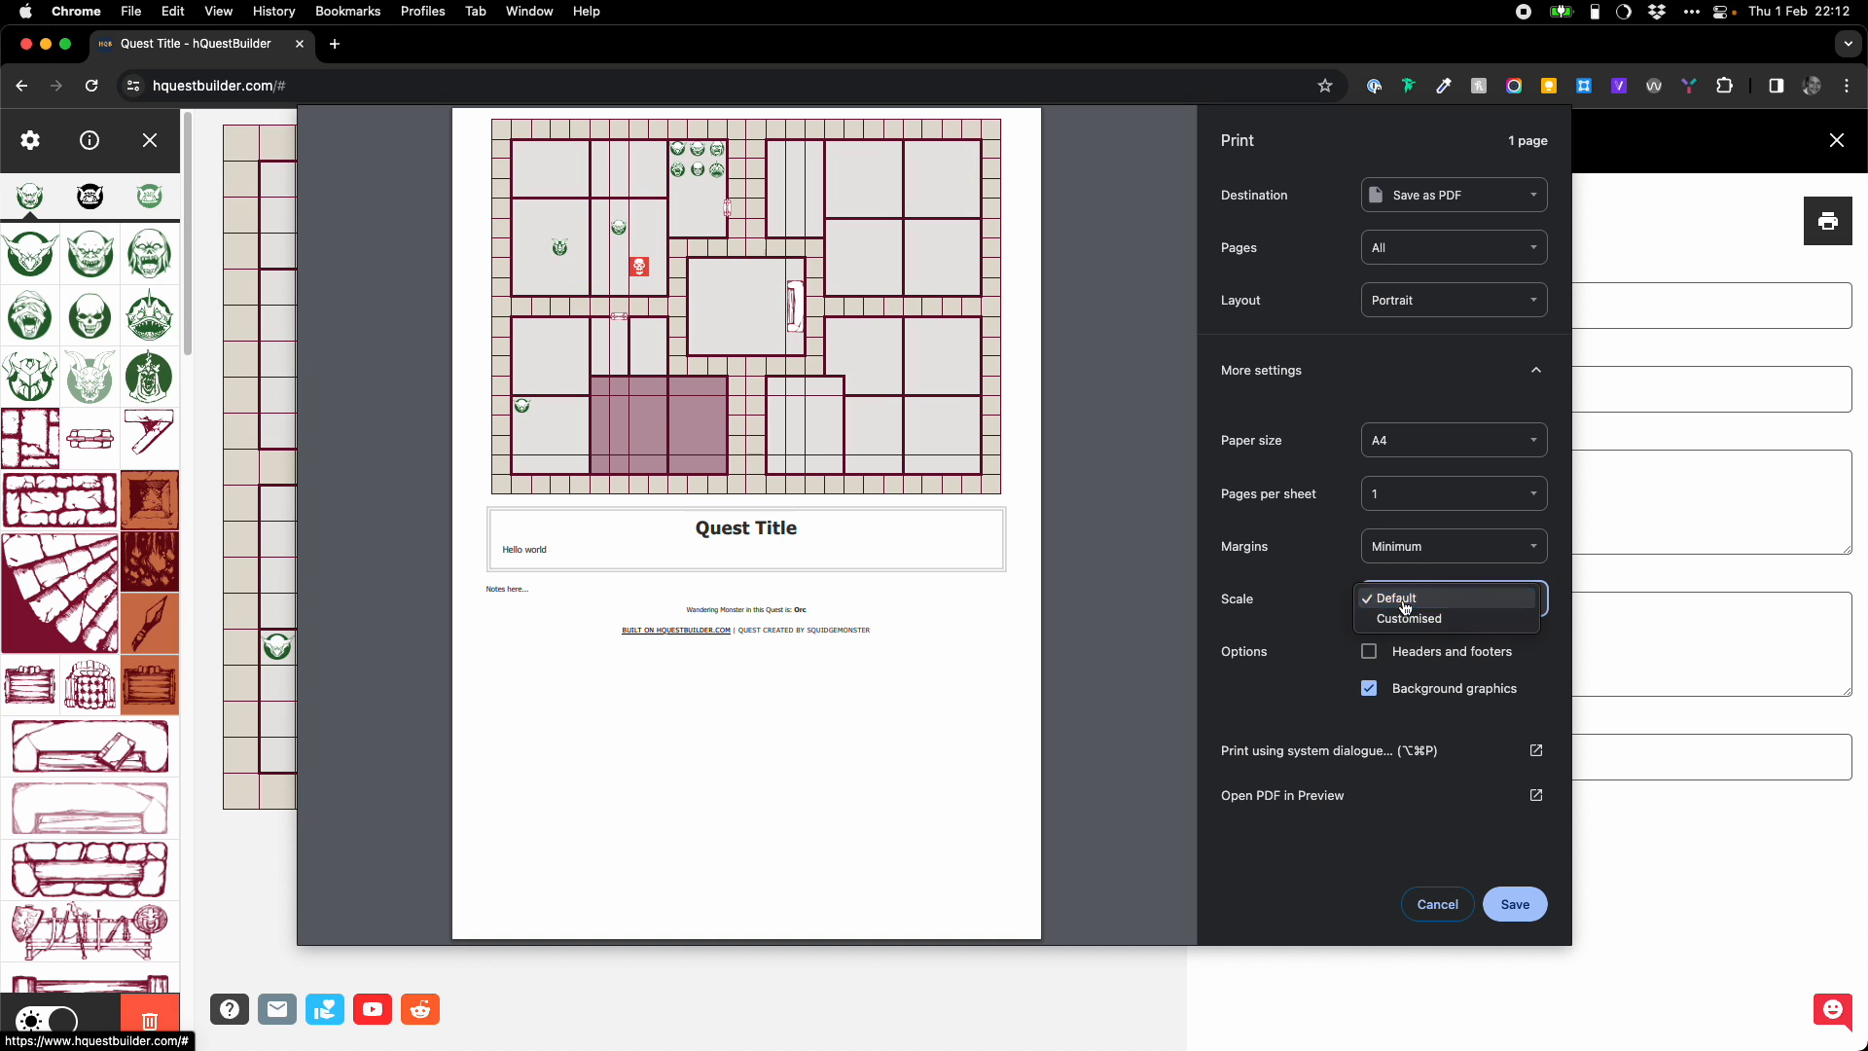
pyautogui.click(1366, 655)
pyautogui.click(1368, 653)
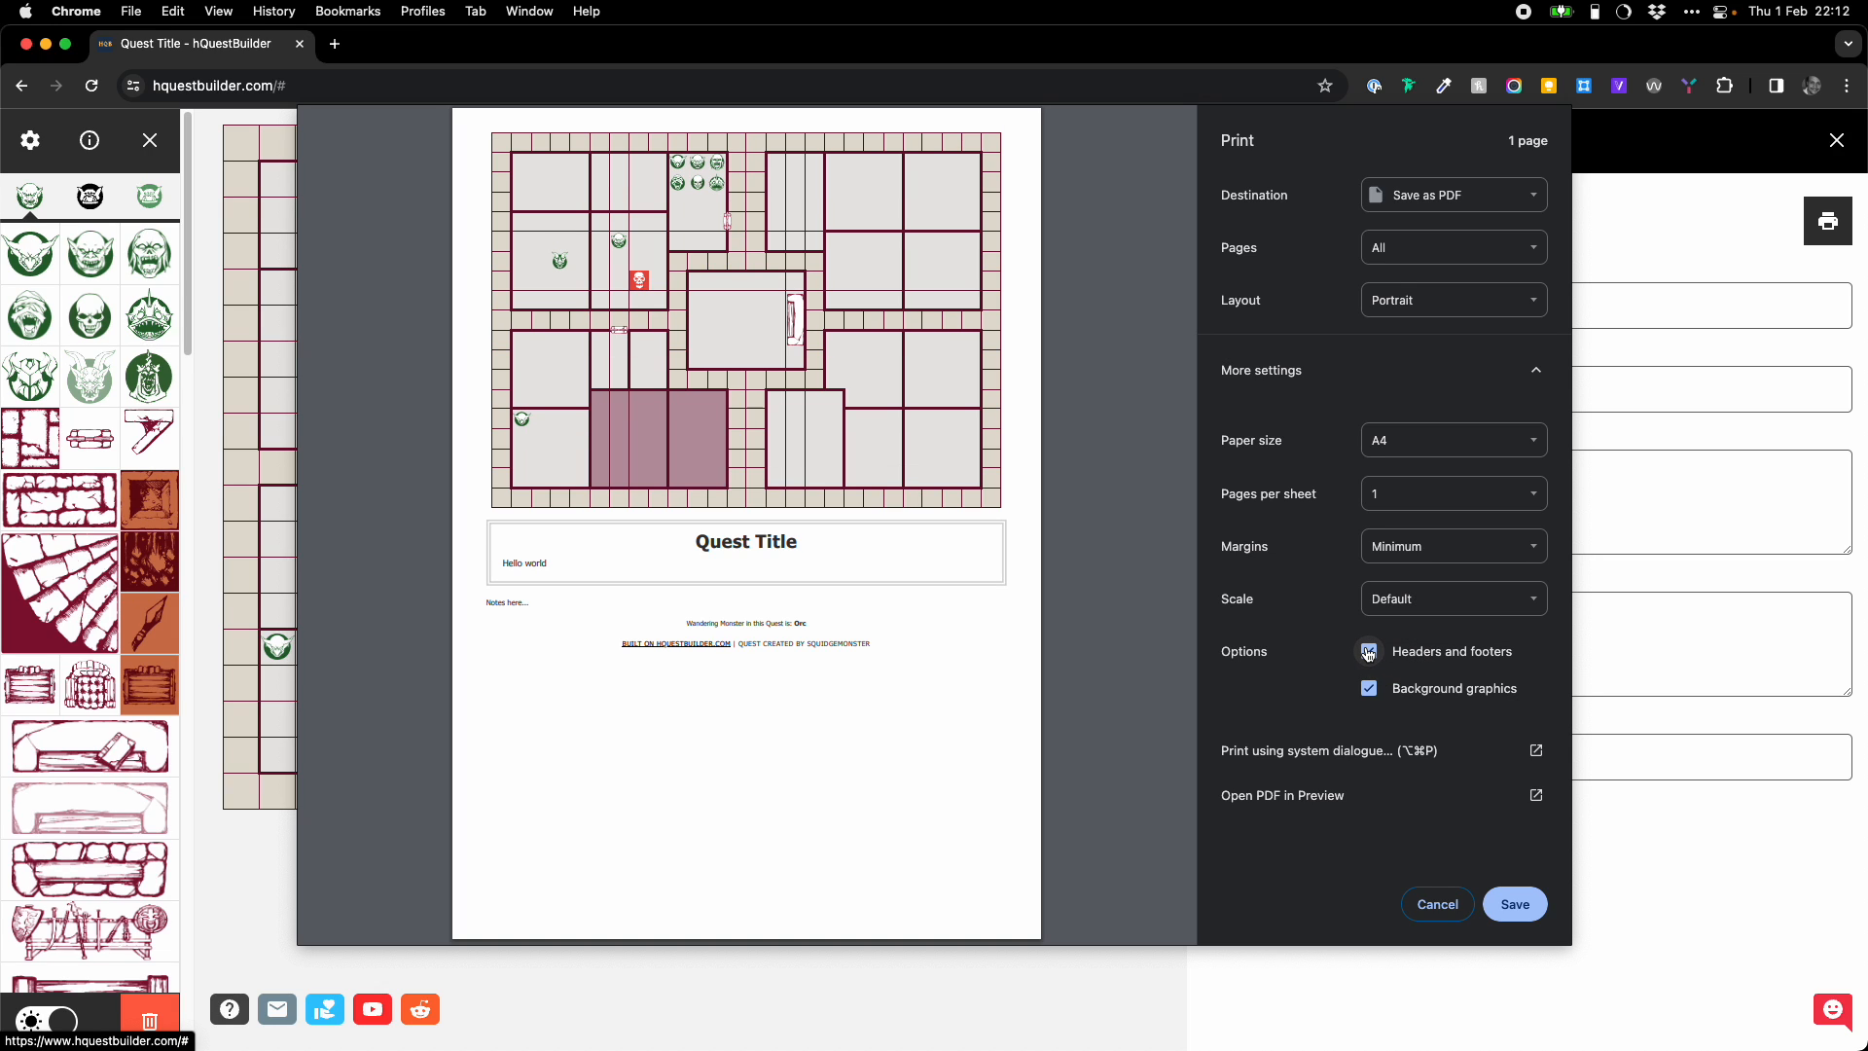
pyautogui.click(1367, 652)
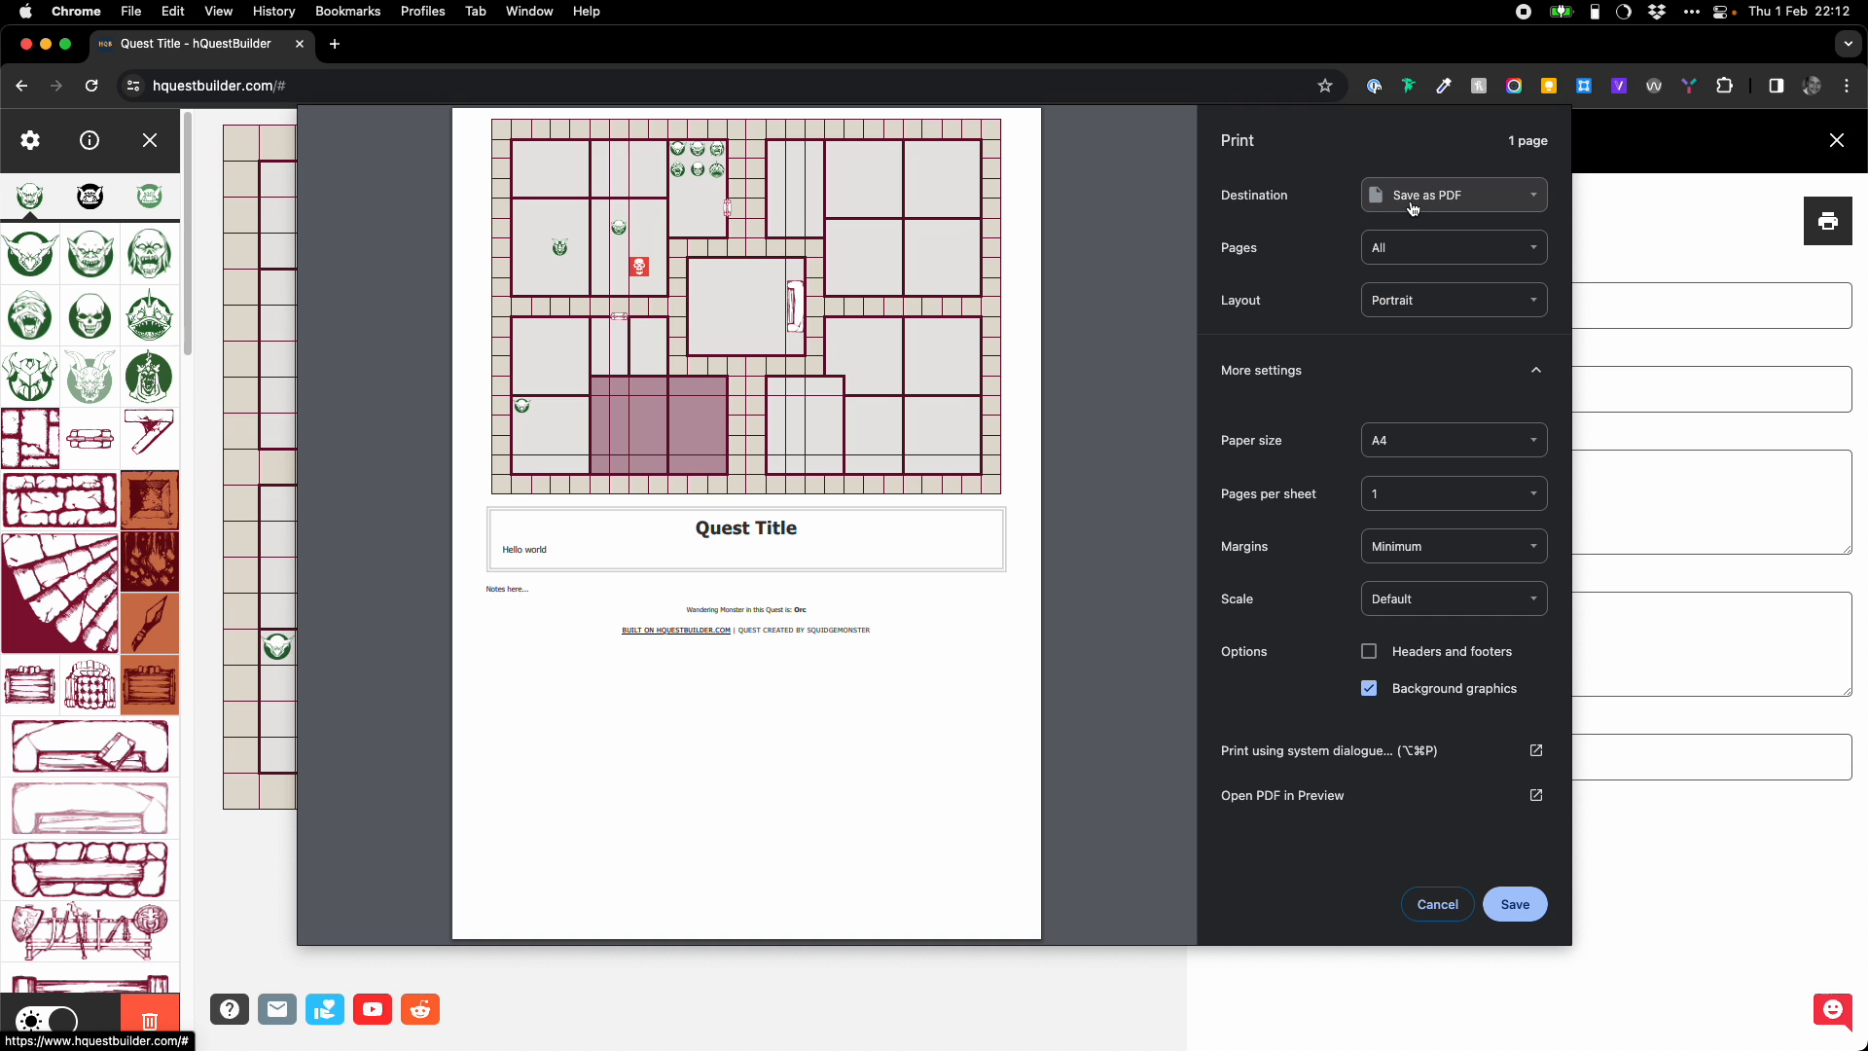
# - Save the printout as the PDF file "Quest Title - hQuestBuilder.pdf"
pyautogui.click(1523, 911)
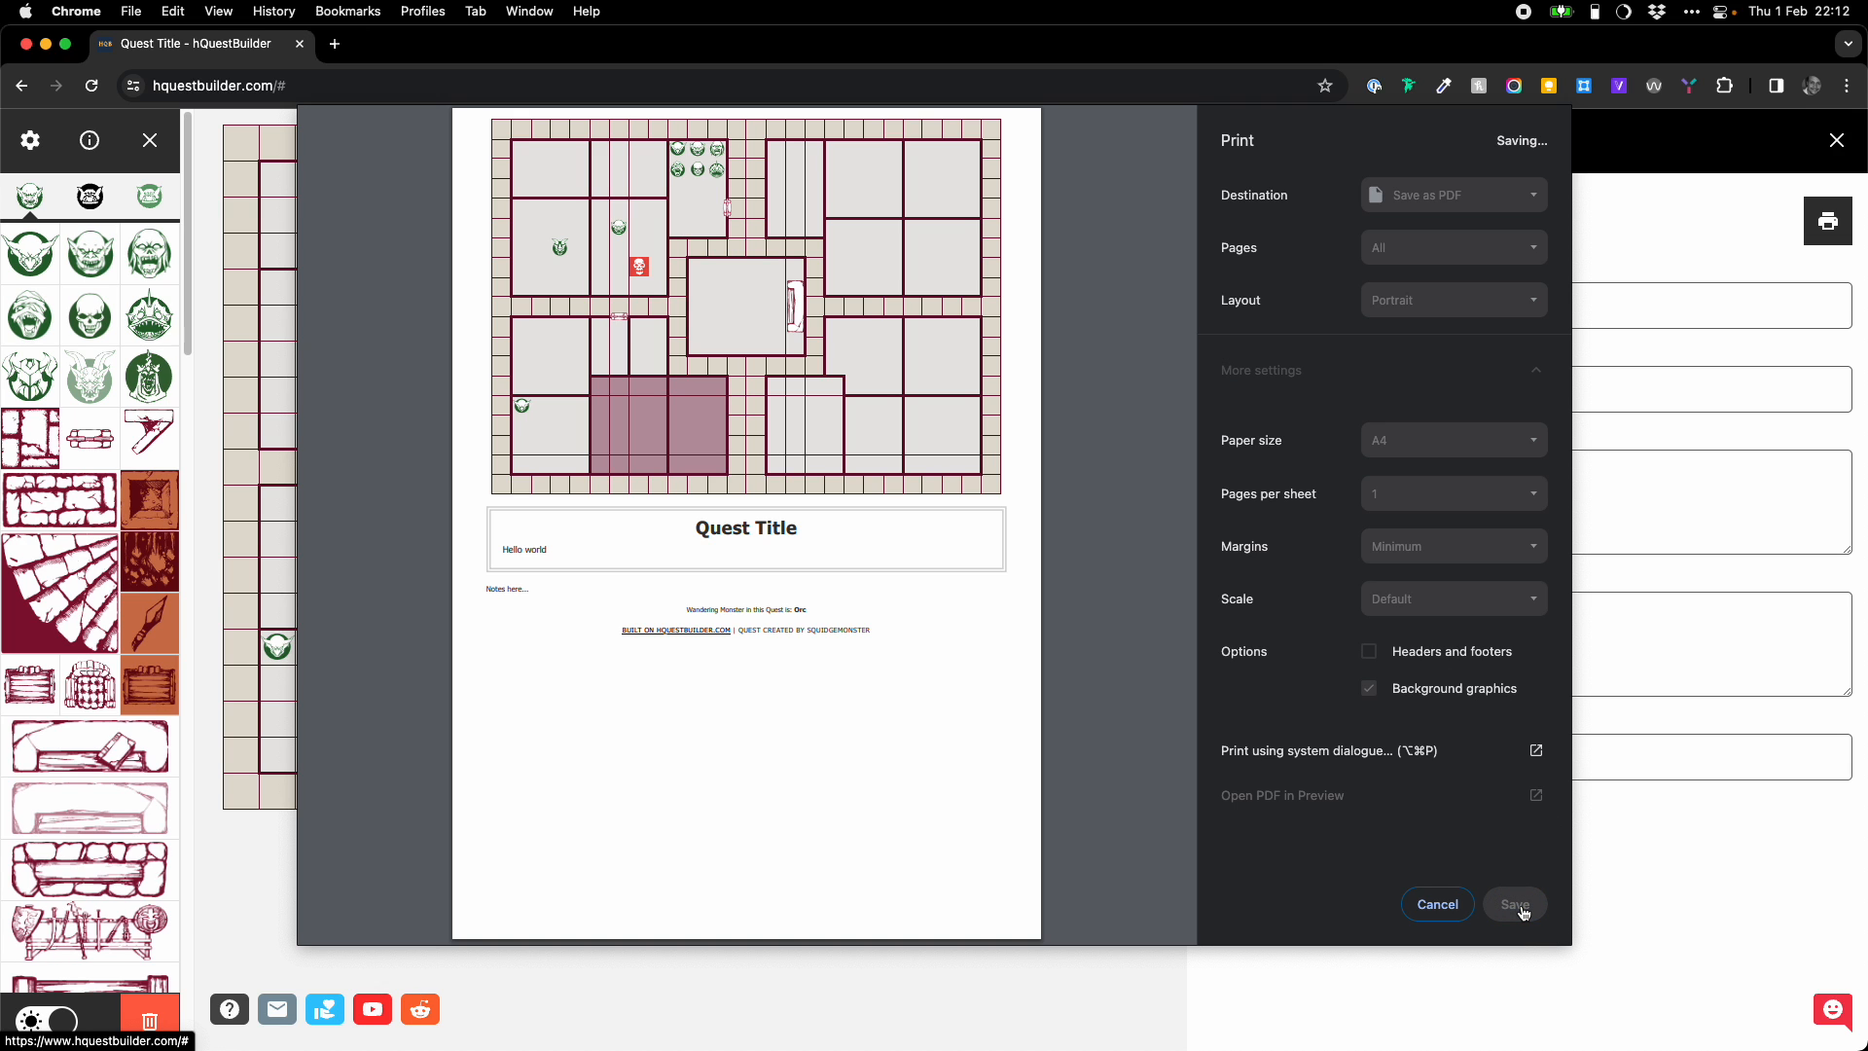
pyautogui.click(1241, 720)
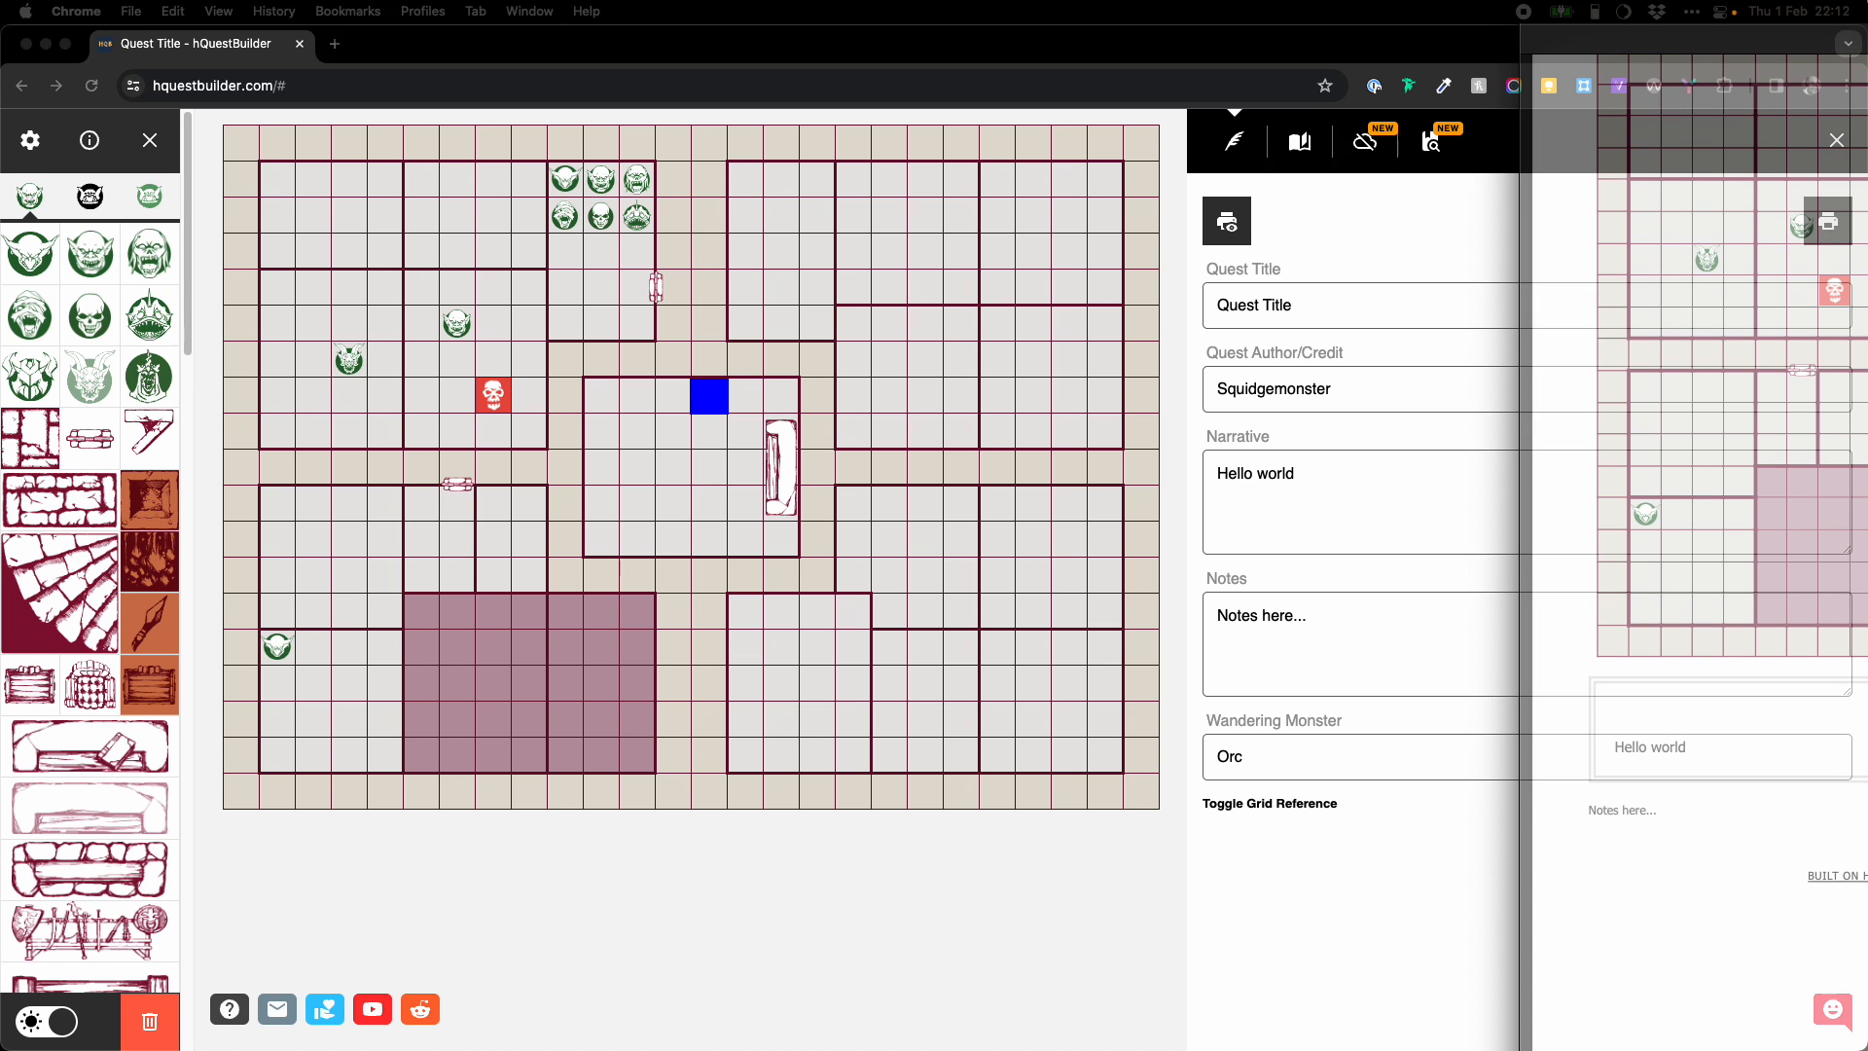
# - Examine the saved quest PDF in Preview, up close and at full-page size, then close it and return to hQuestBuilder
pyautogui.scroll(-5, 864, 380)
pyautogui.scroll(4, 917, 490)
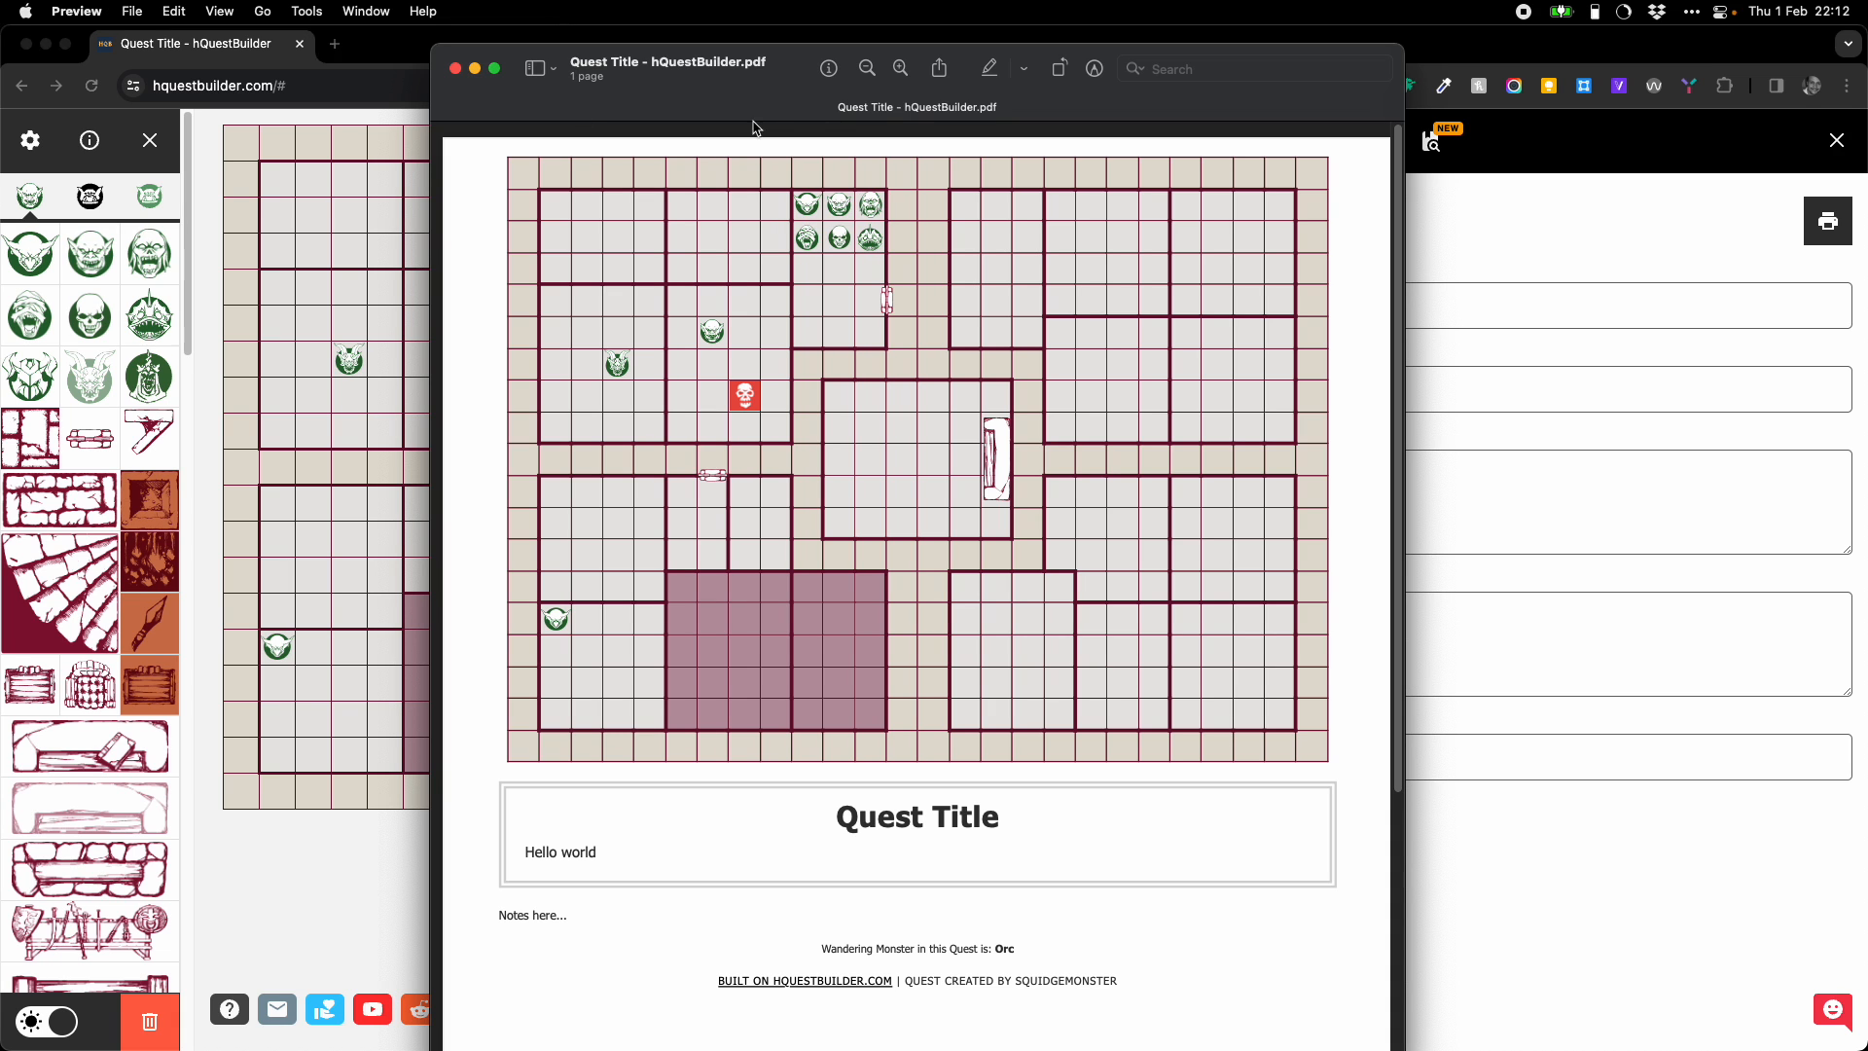
pyautogui.click(901, 69)
pyautogui.click(903, 70)
pyautogui.click(903, 71)
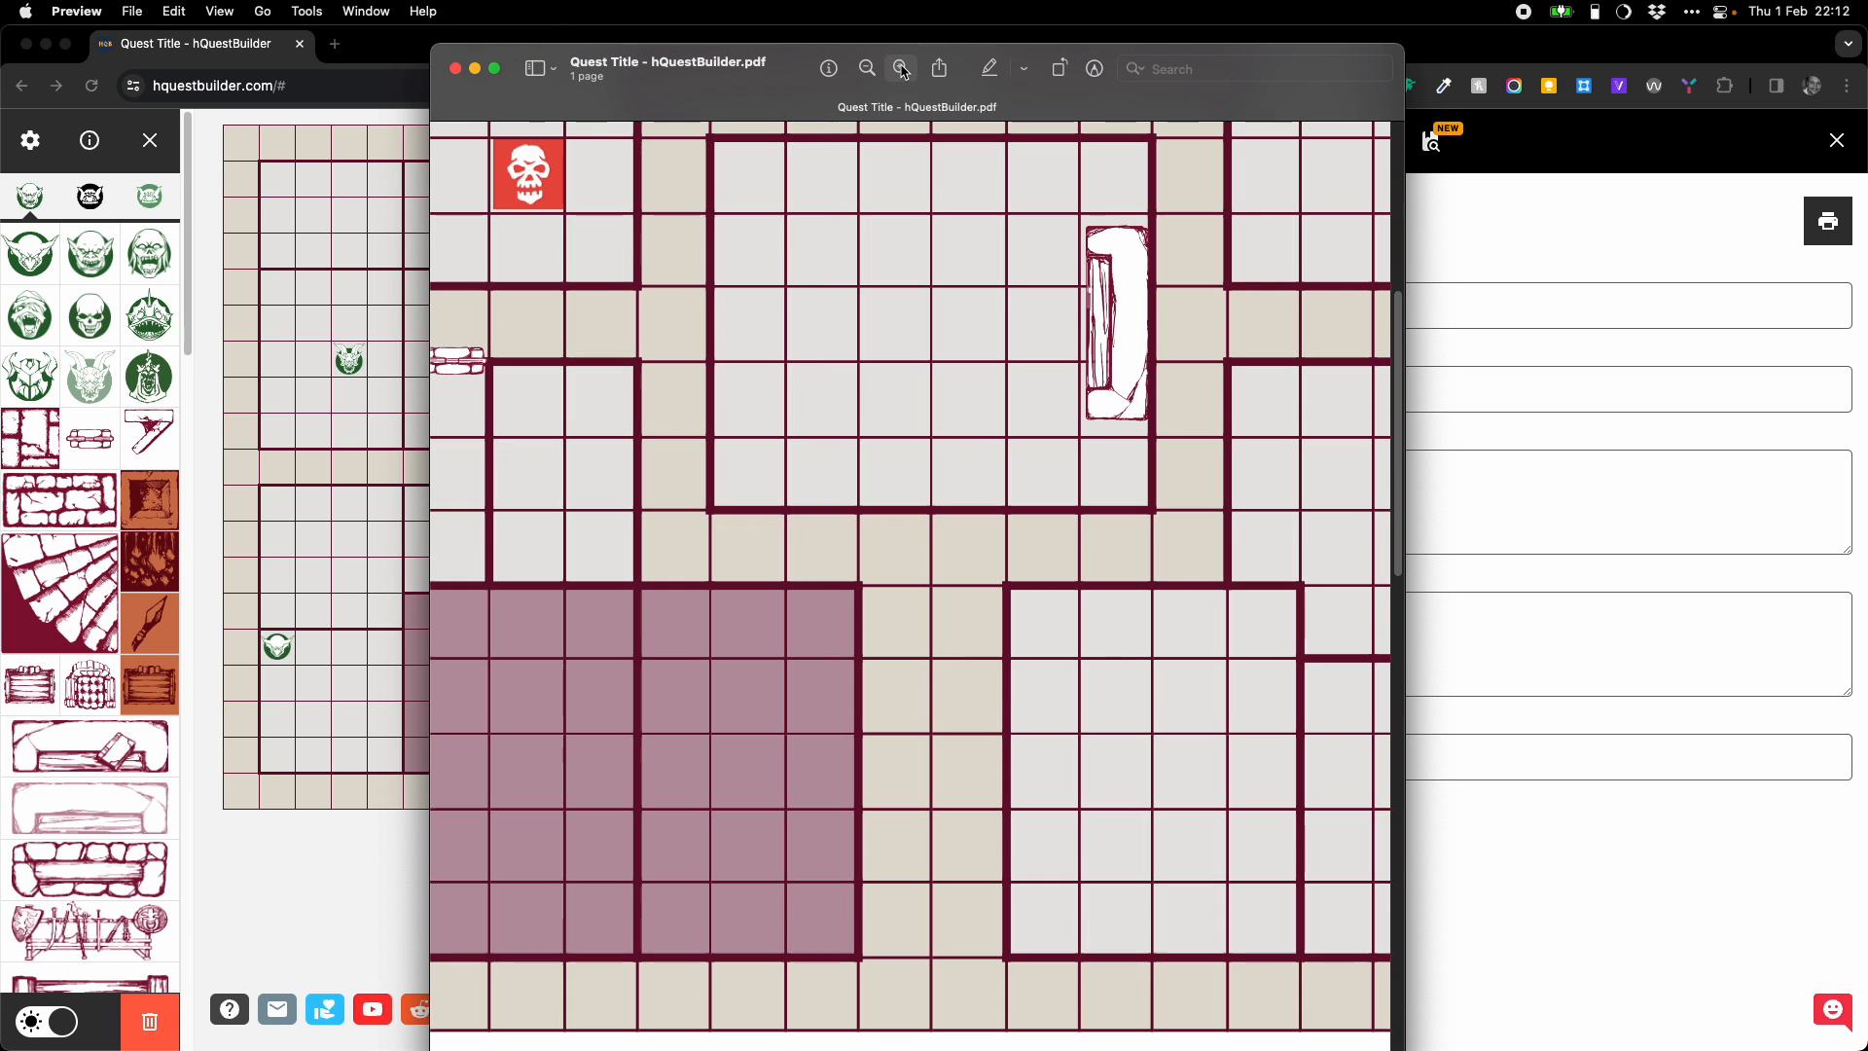
pyautogui.click(866, 69)
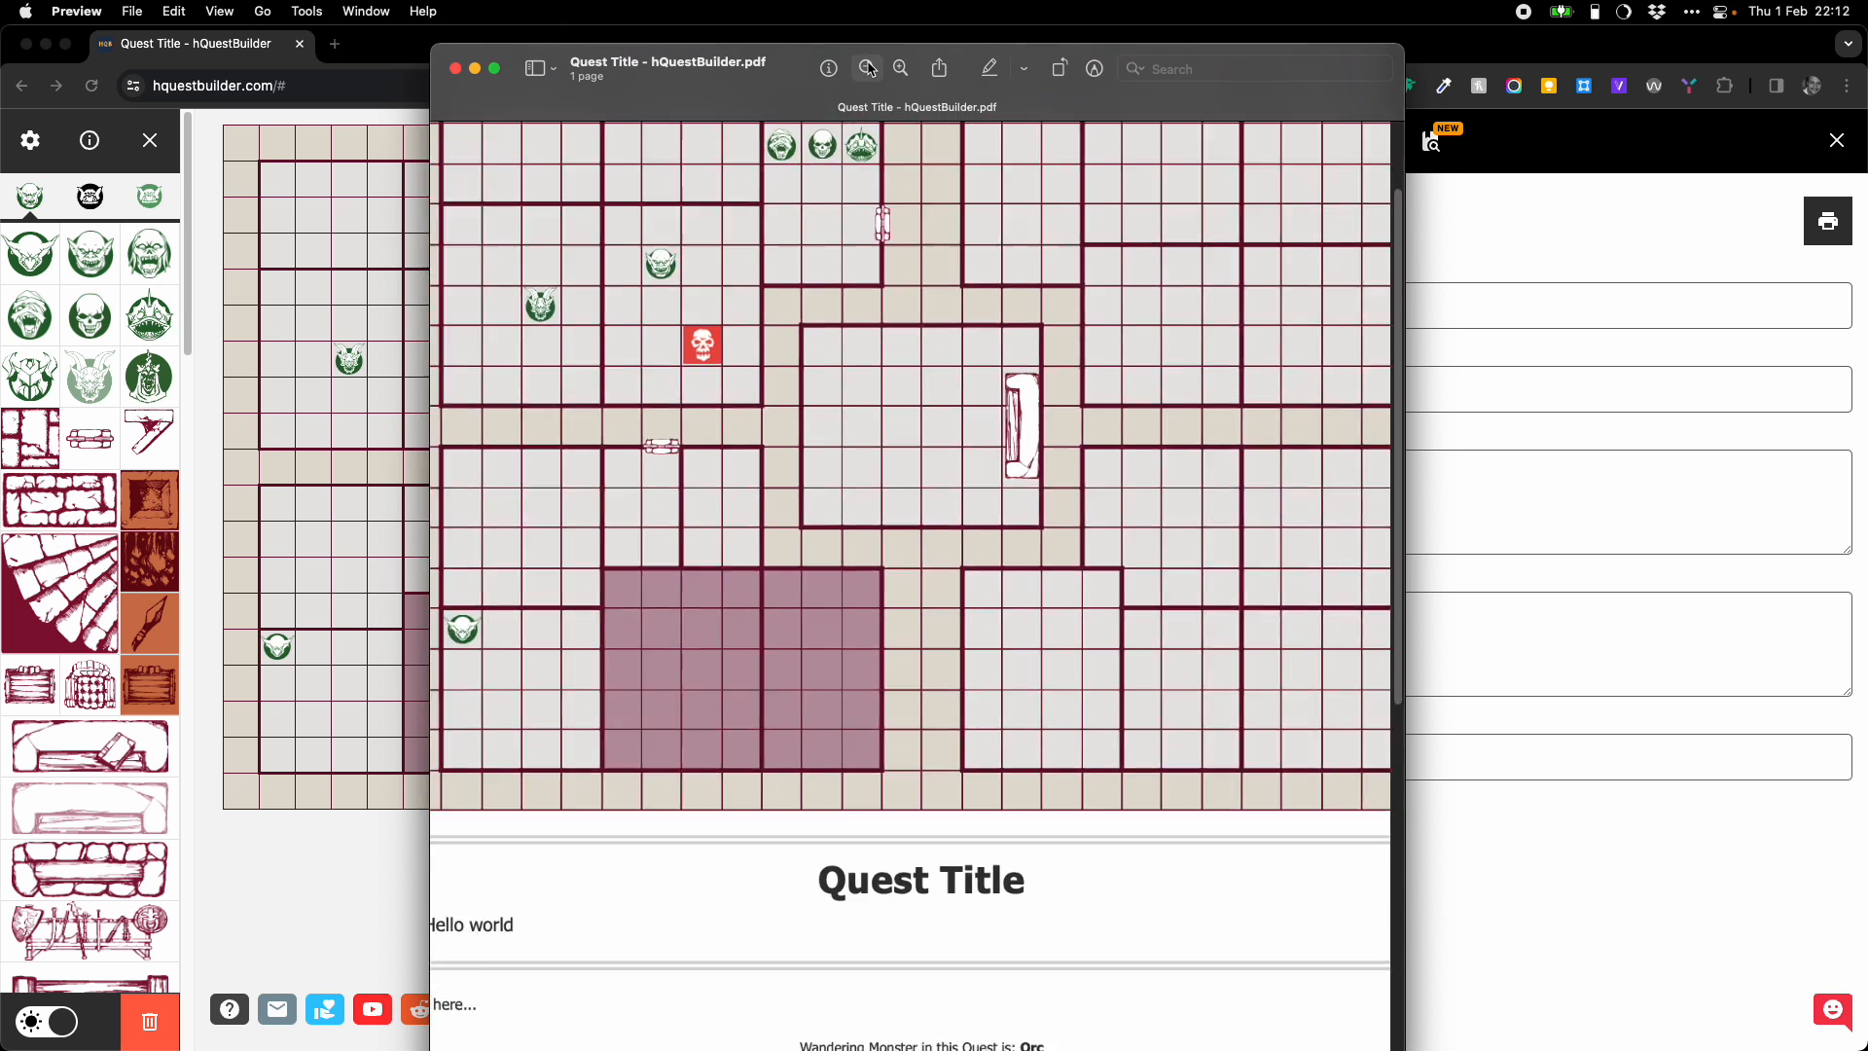
pyautogui.click(867, 68)
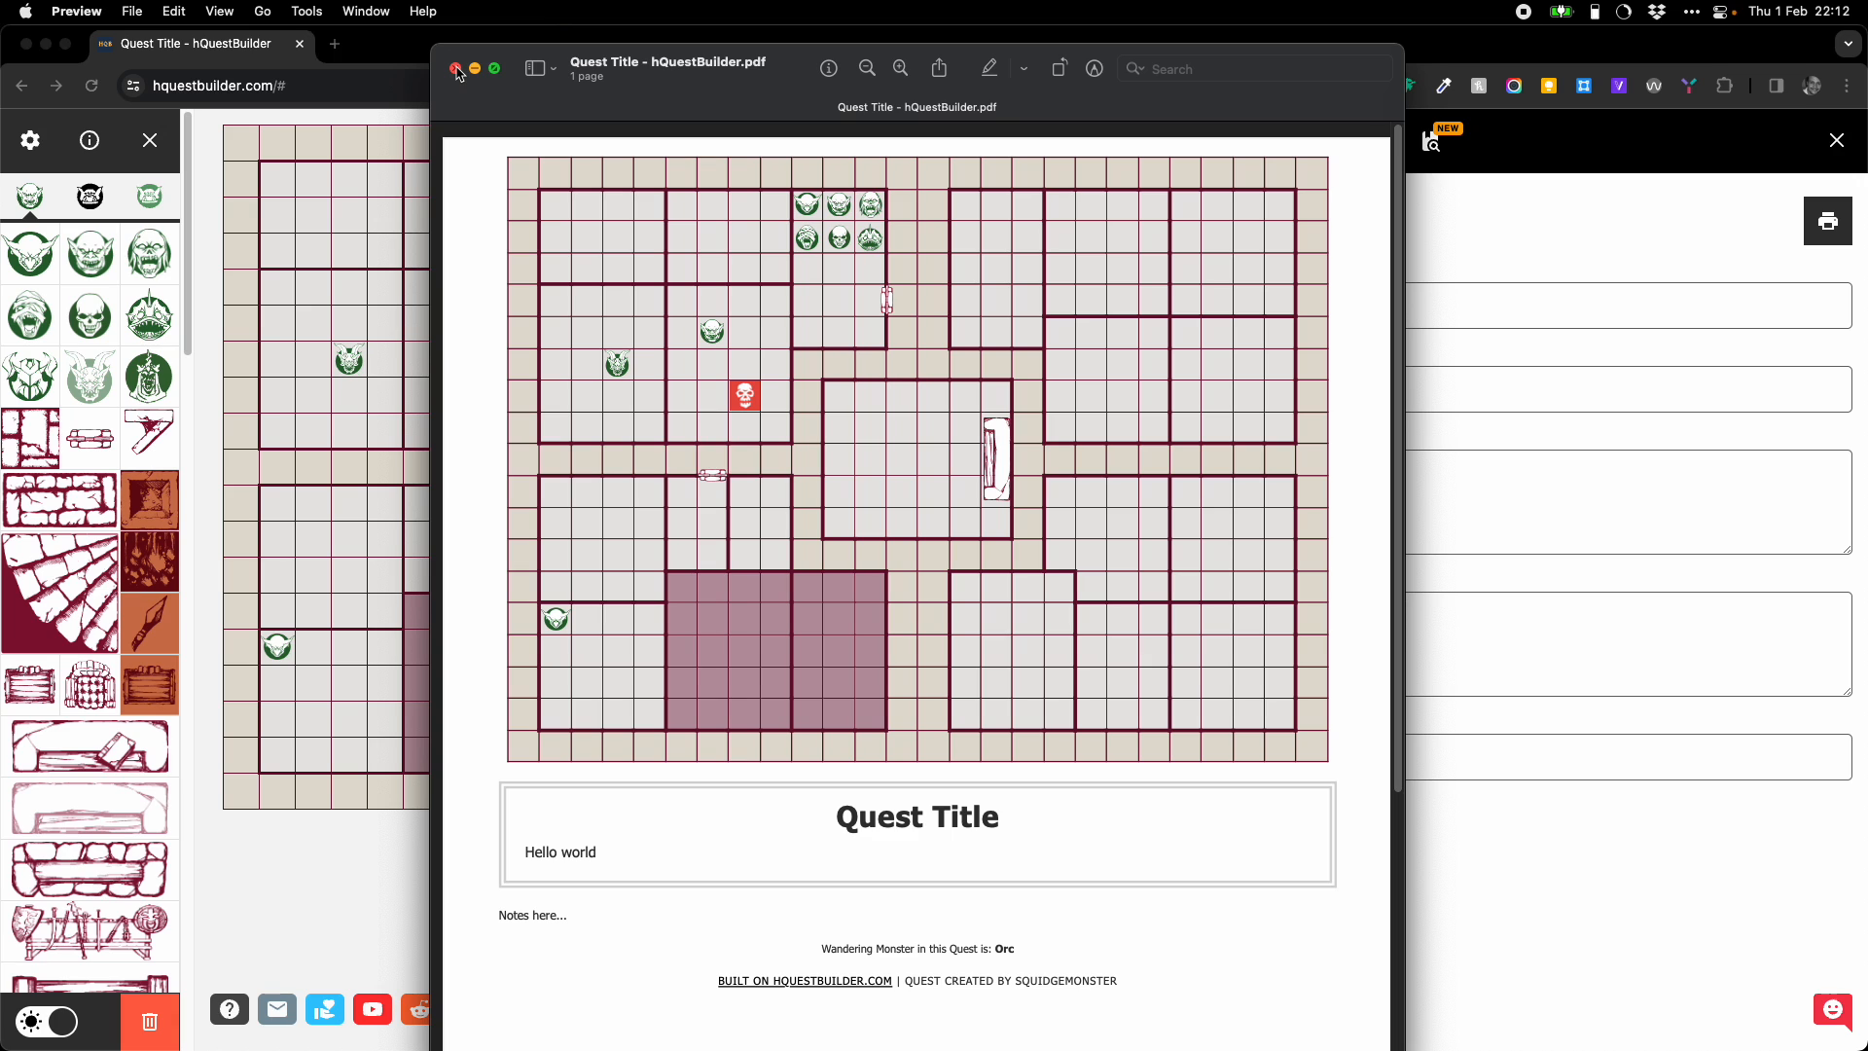
pyautogui.click(456, 68)
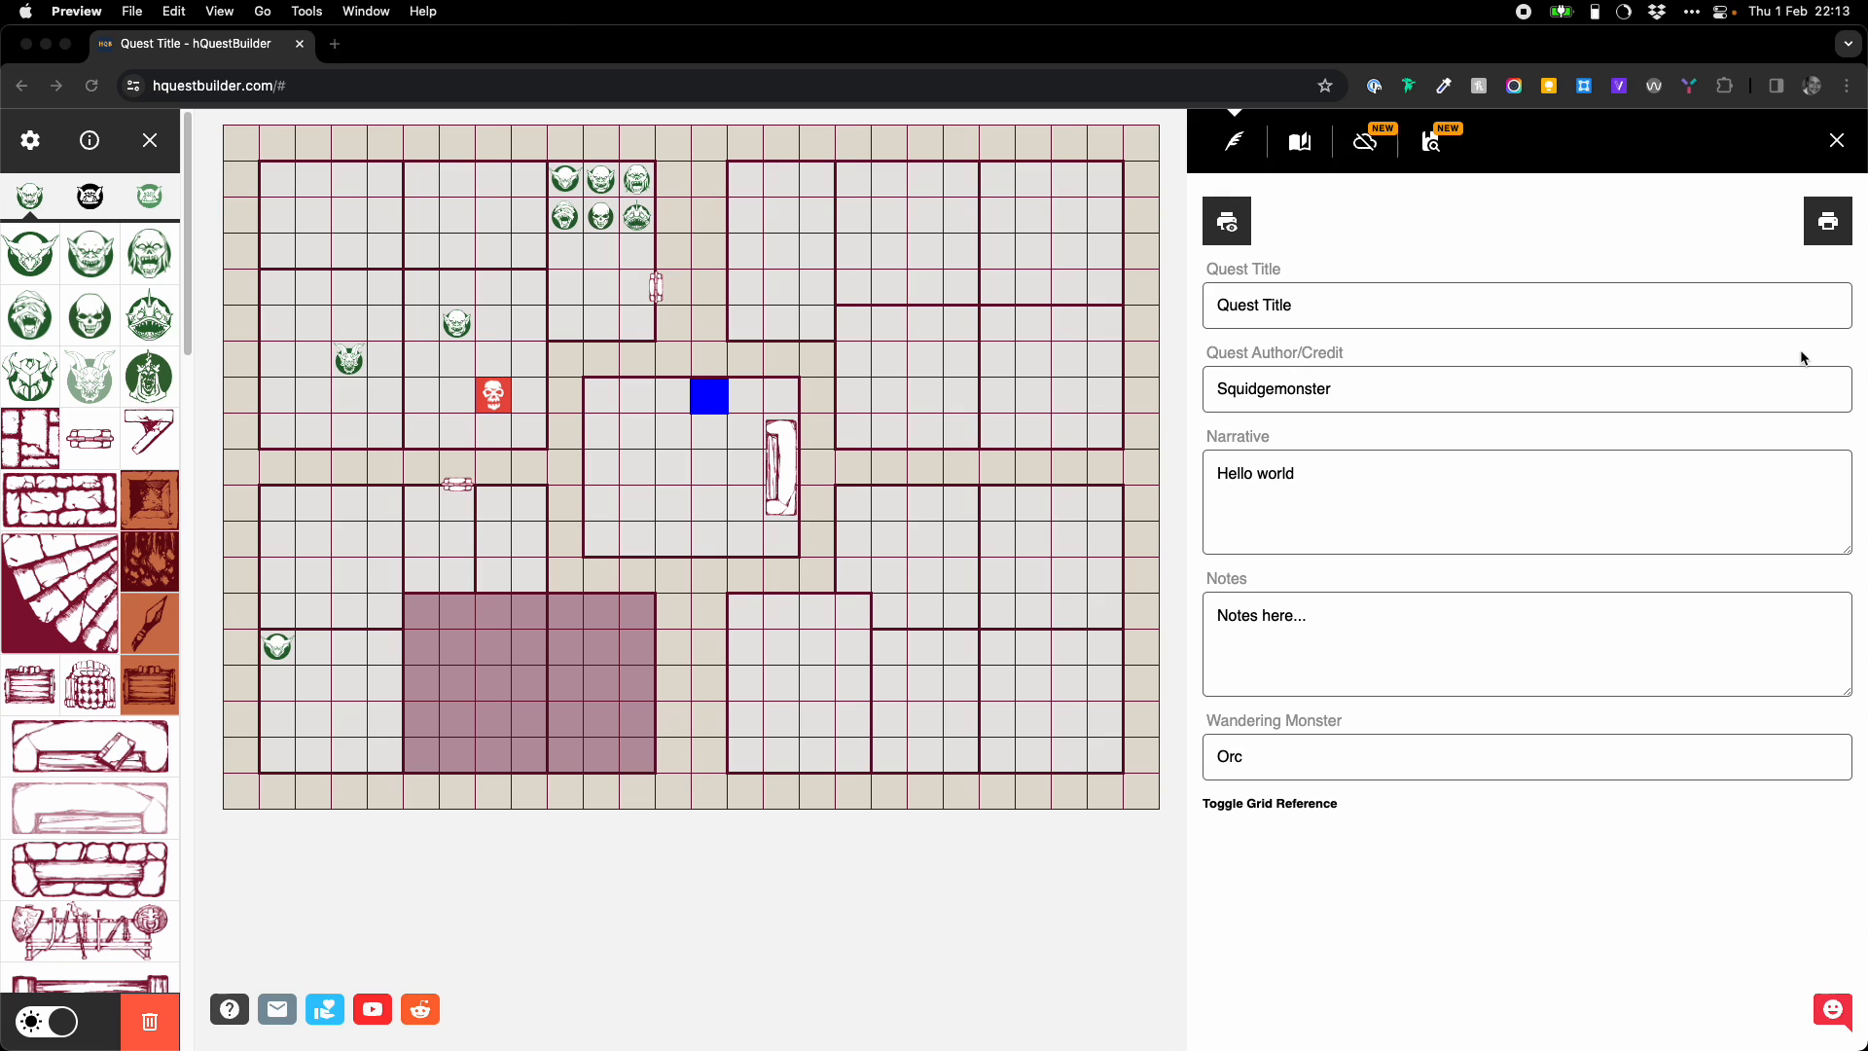
pyautogui.click(1730, 262)
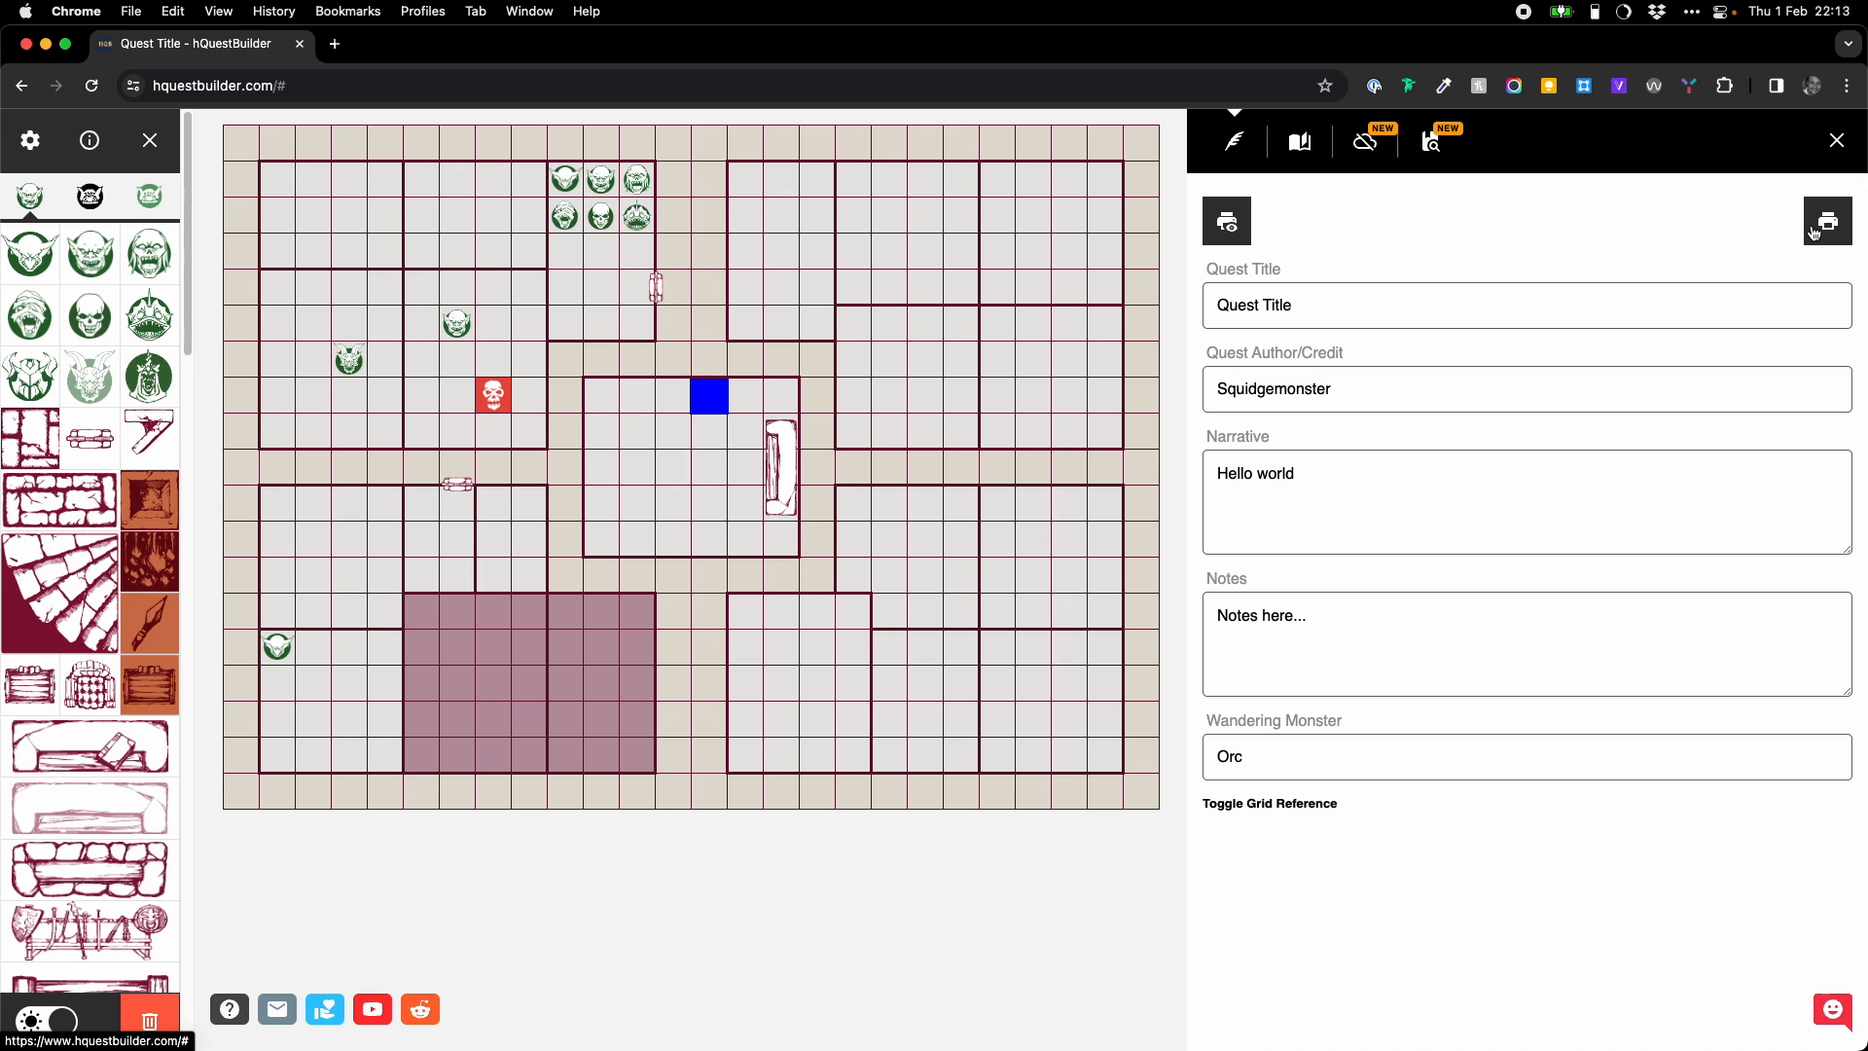
# - Add a new quest to the quest book, and switch between it and the "Quest Title" quest
pyautogui.click(1303, 143)
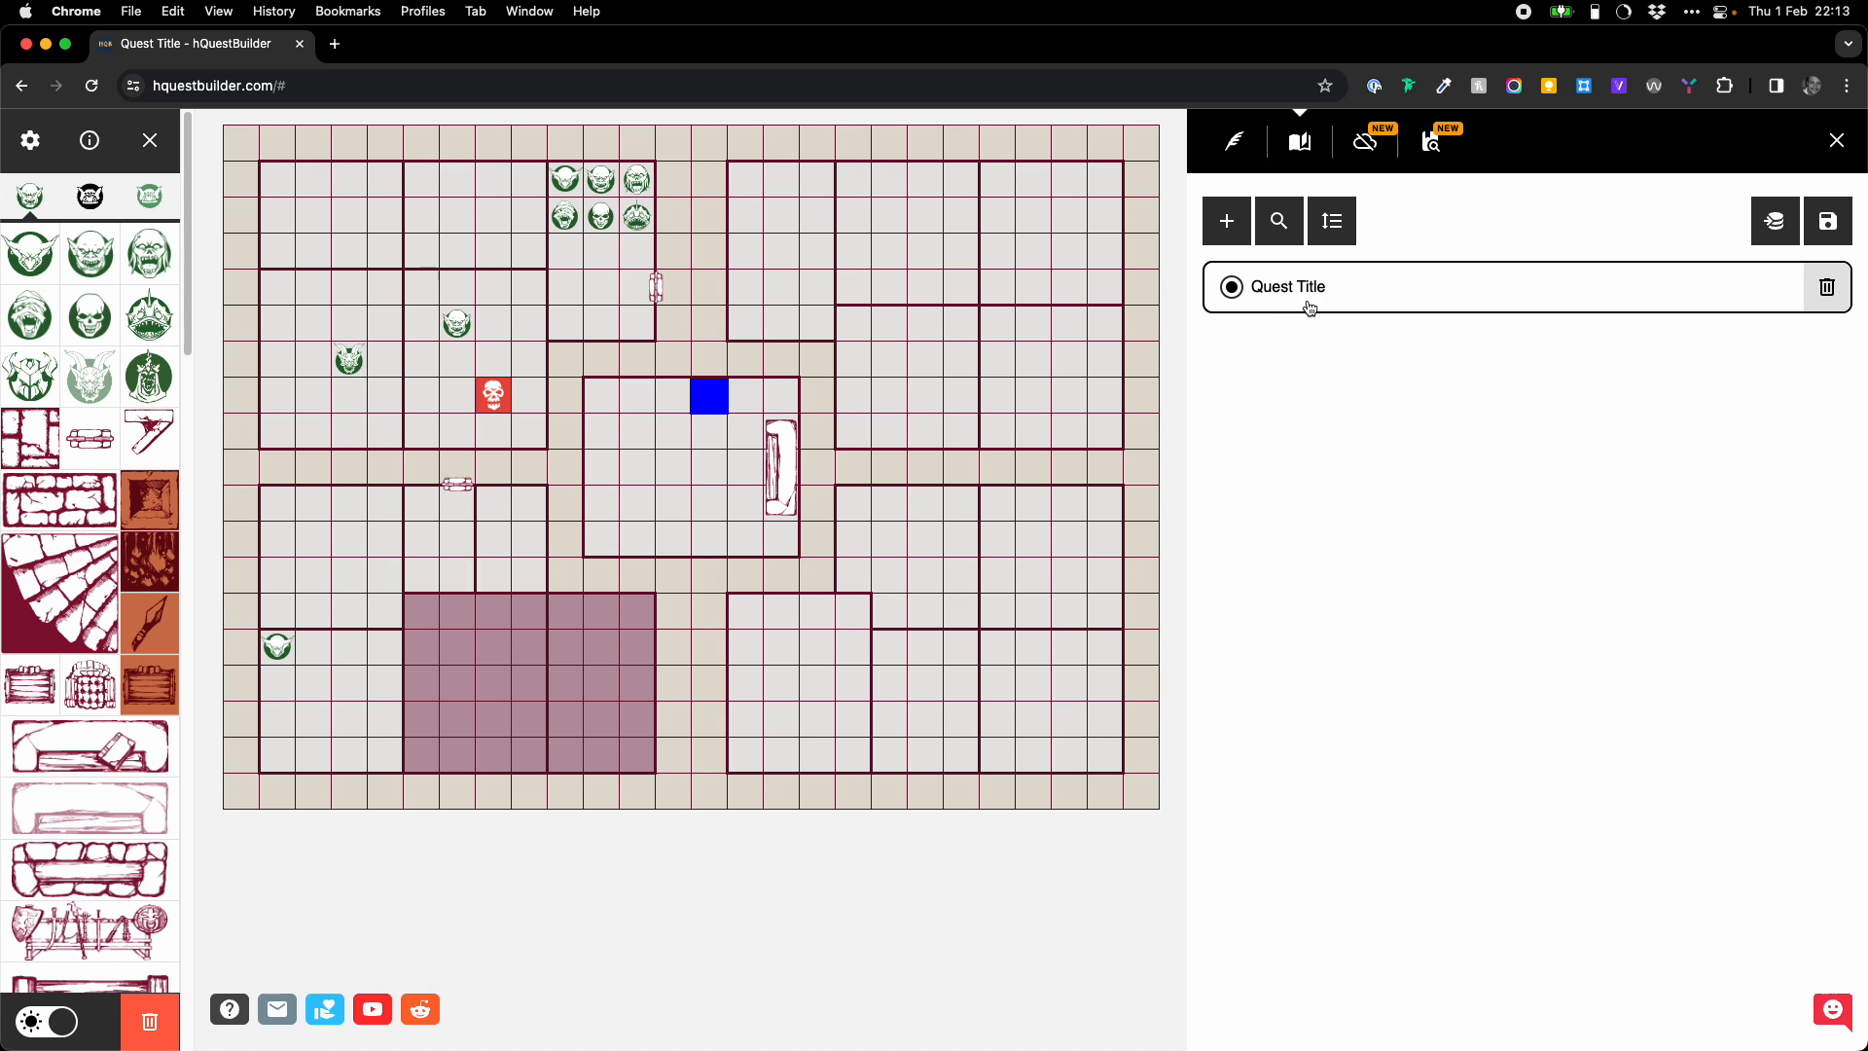
pyautogui.click(1232, 143)
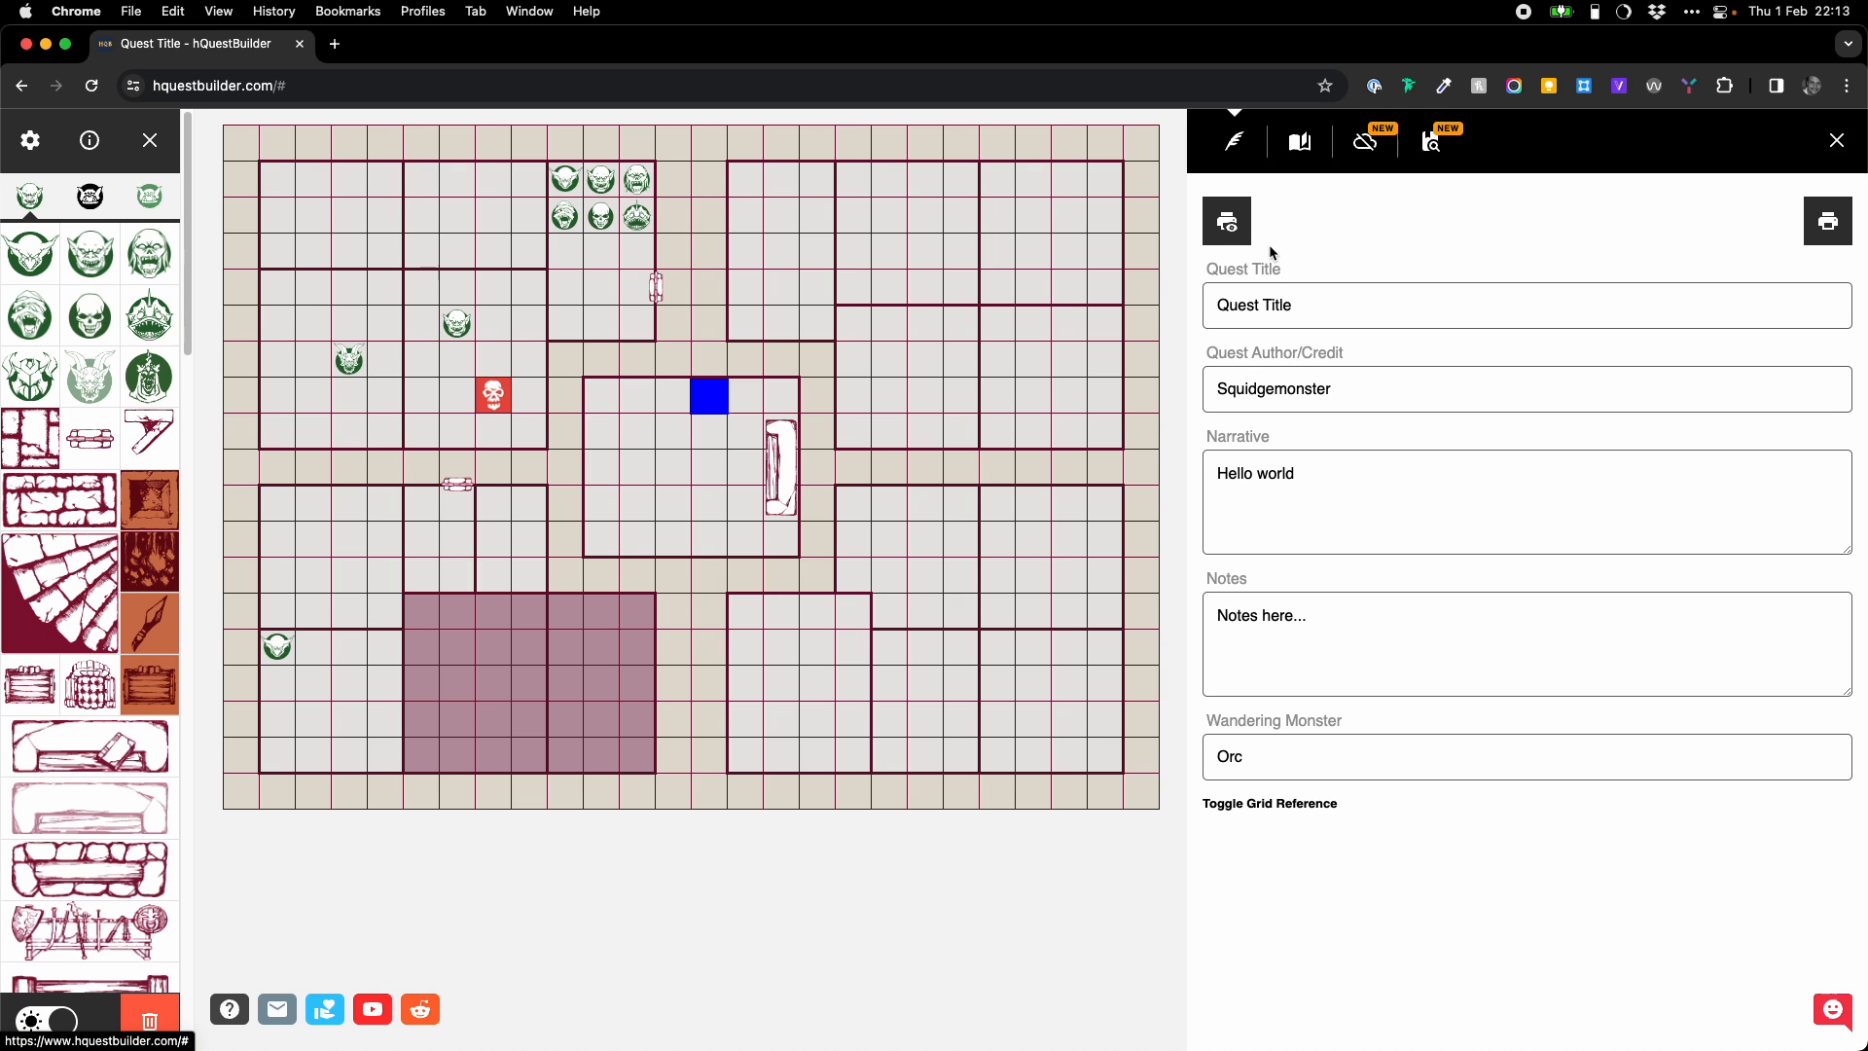
pyautogui.click(1300, 156)
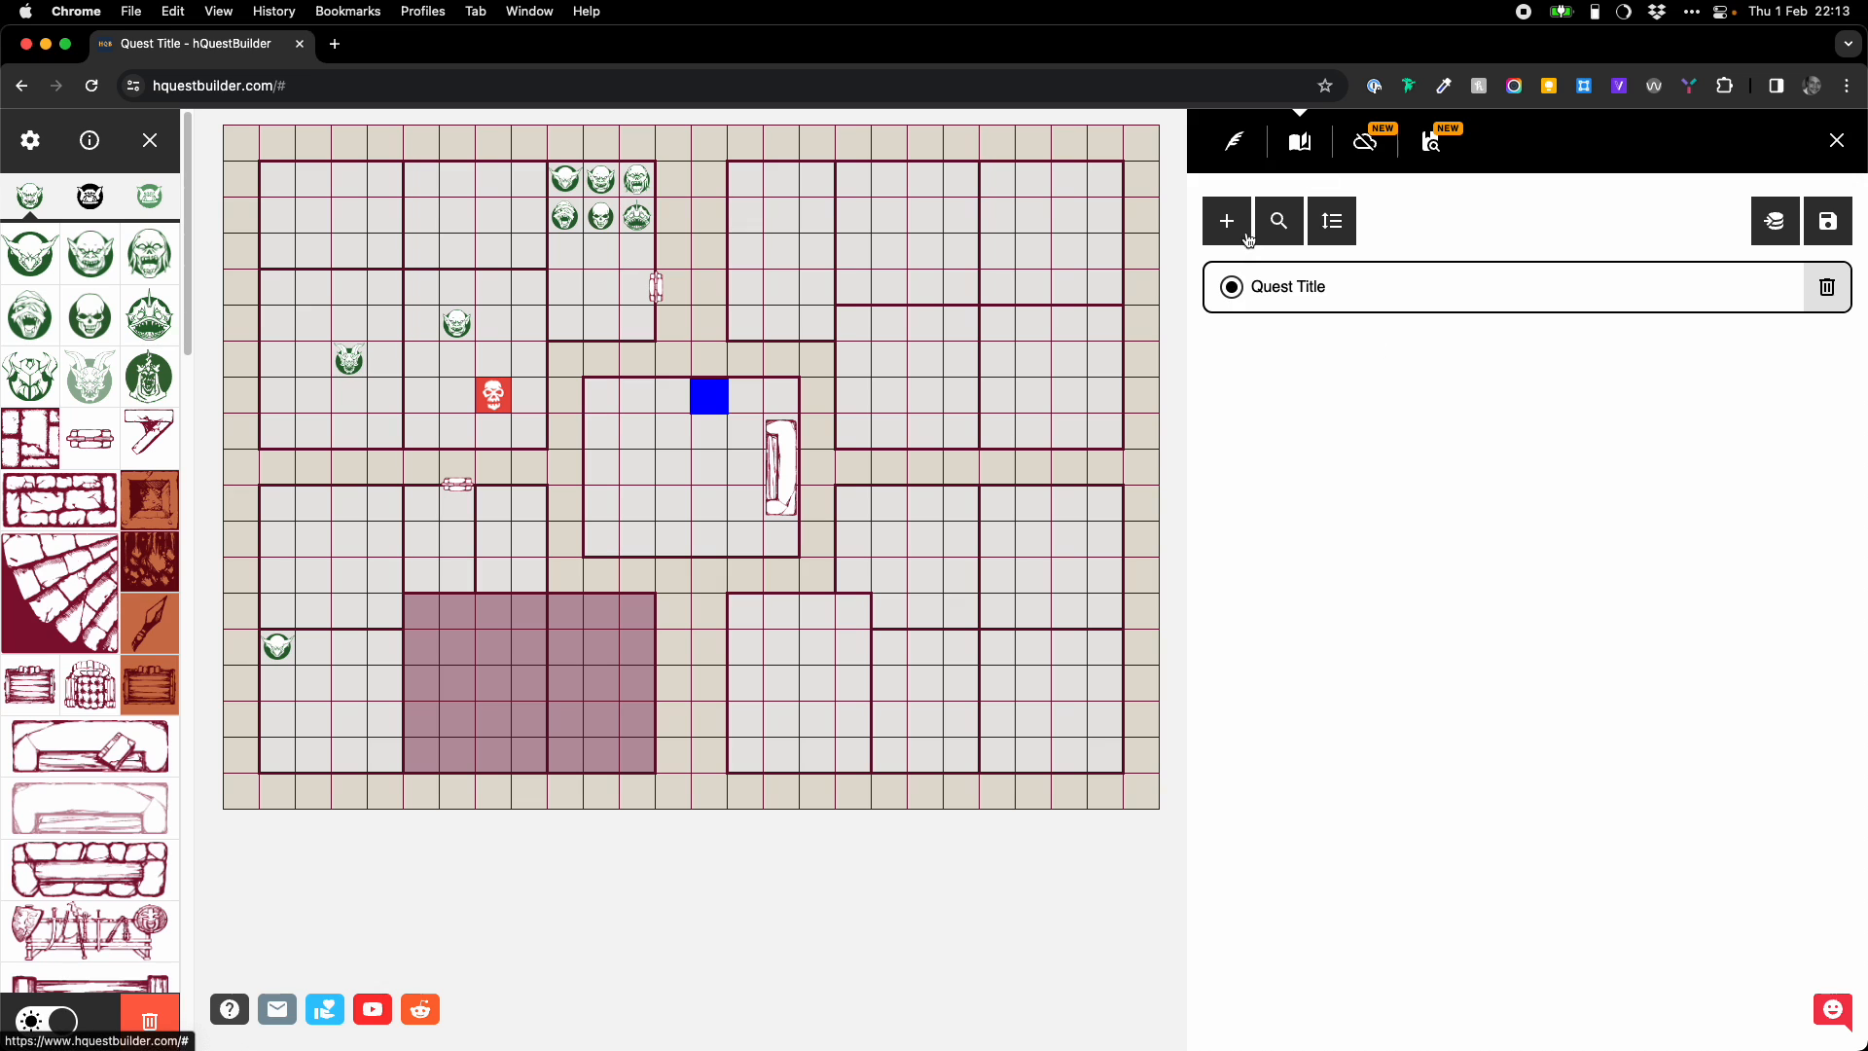
pyautogui.click(1224, 218)
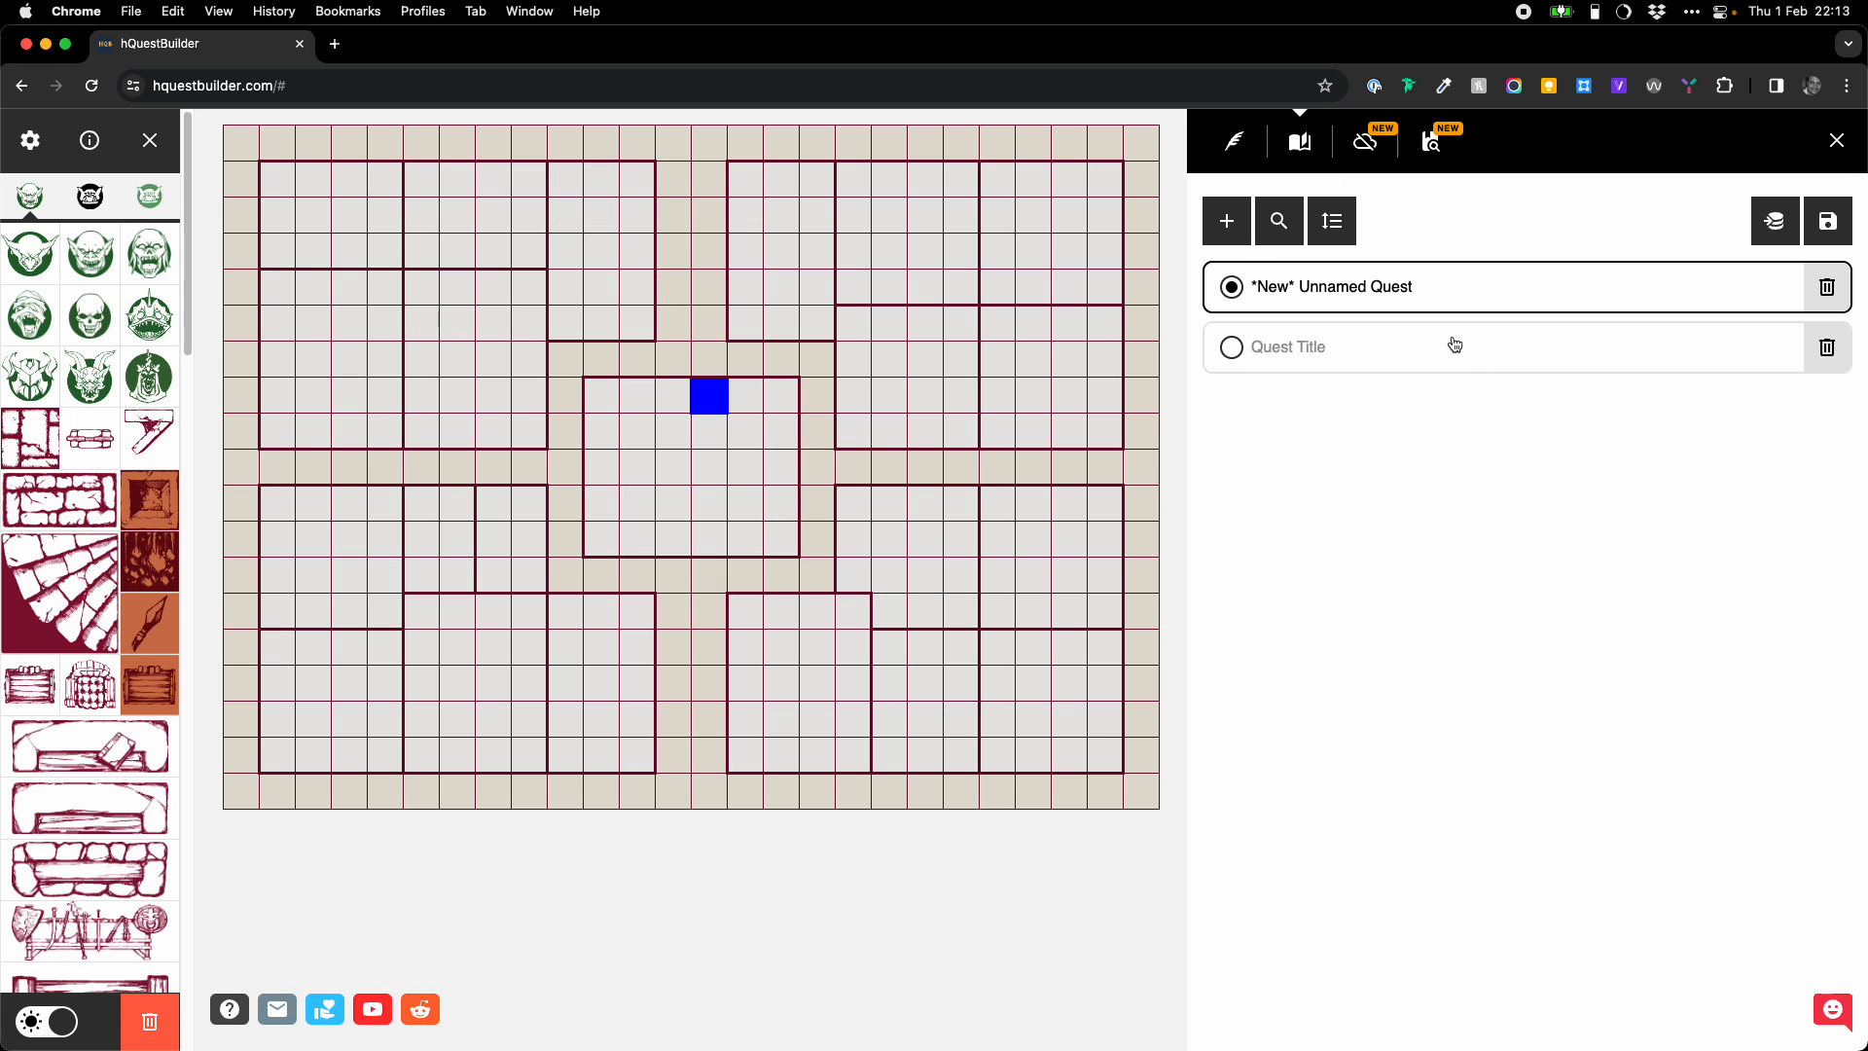
pyautogui.click(1454, 346)
pyautogui.click(1432, 304)
pyautogui.click(1434, 360)
pyautogui.click(1401, 308)
# - Add three more new quests to the quest book, and make the unnamed quest just above "Quest Title" active
pyautogui.click(1227, 223)
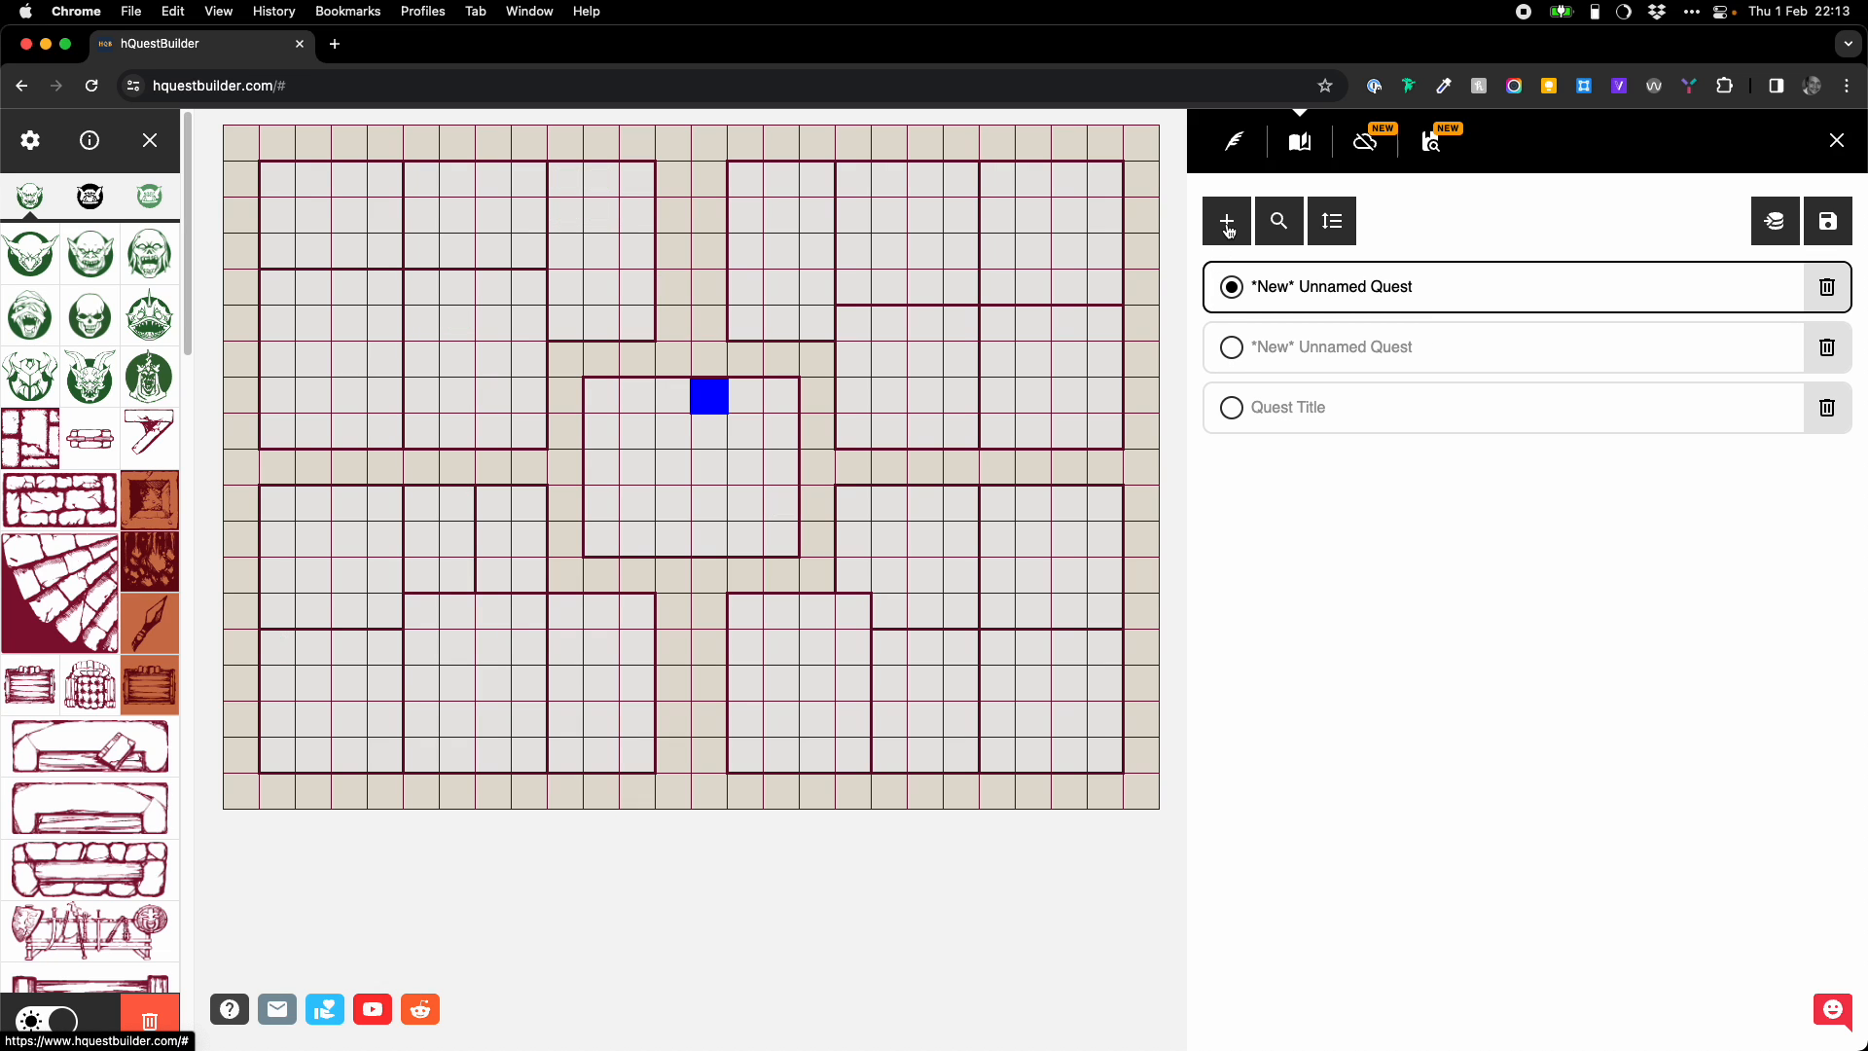
pyautogui.click(1227, 224)
pyautogui.click(1226, 223)
pyautogui.click(1292, 362)
pyautogui.click(1317, 409)
pyautogui.click(1352, 467)
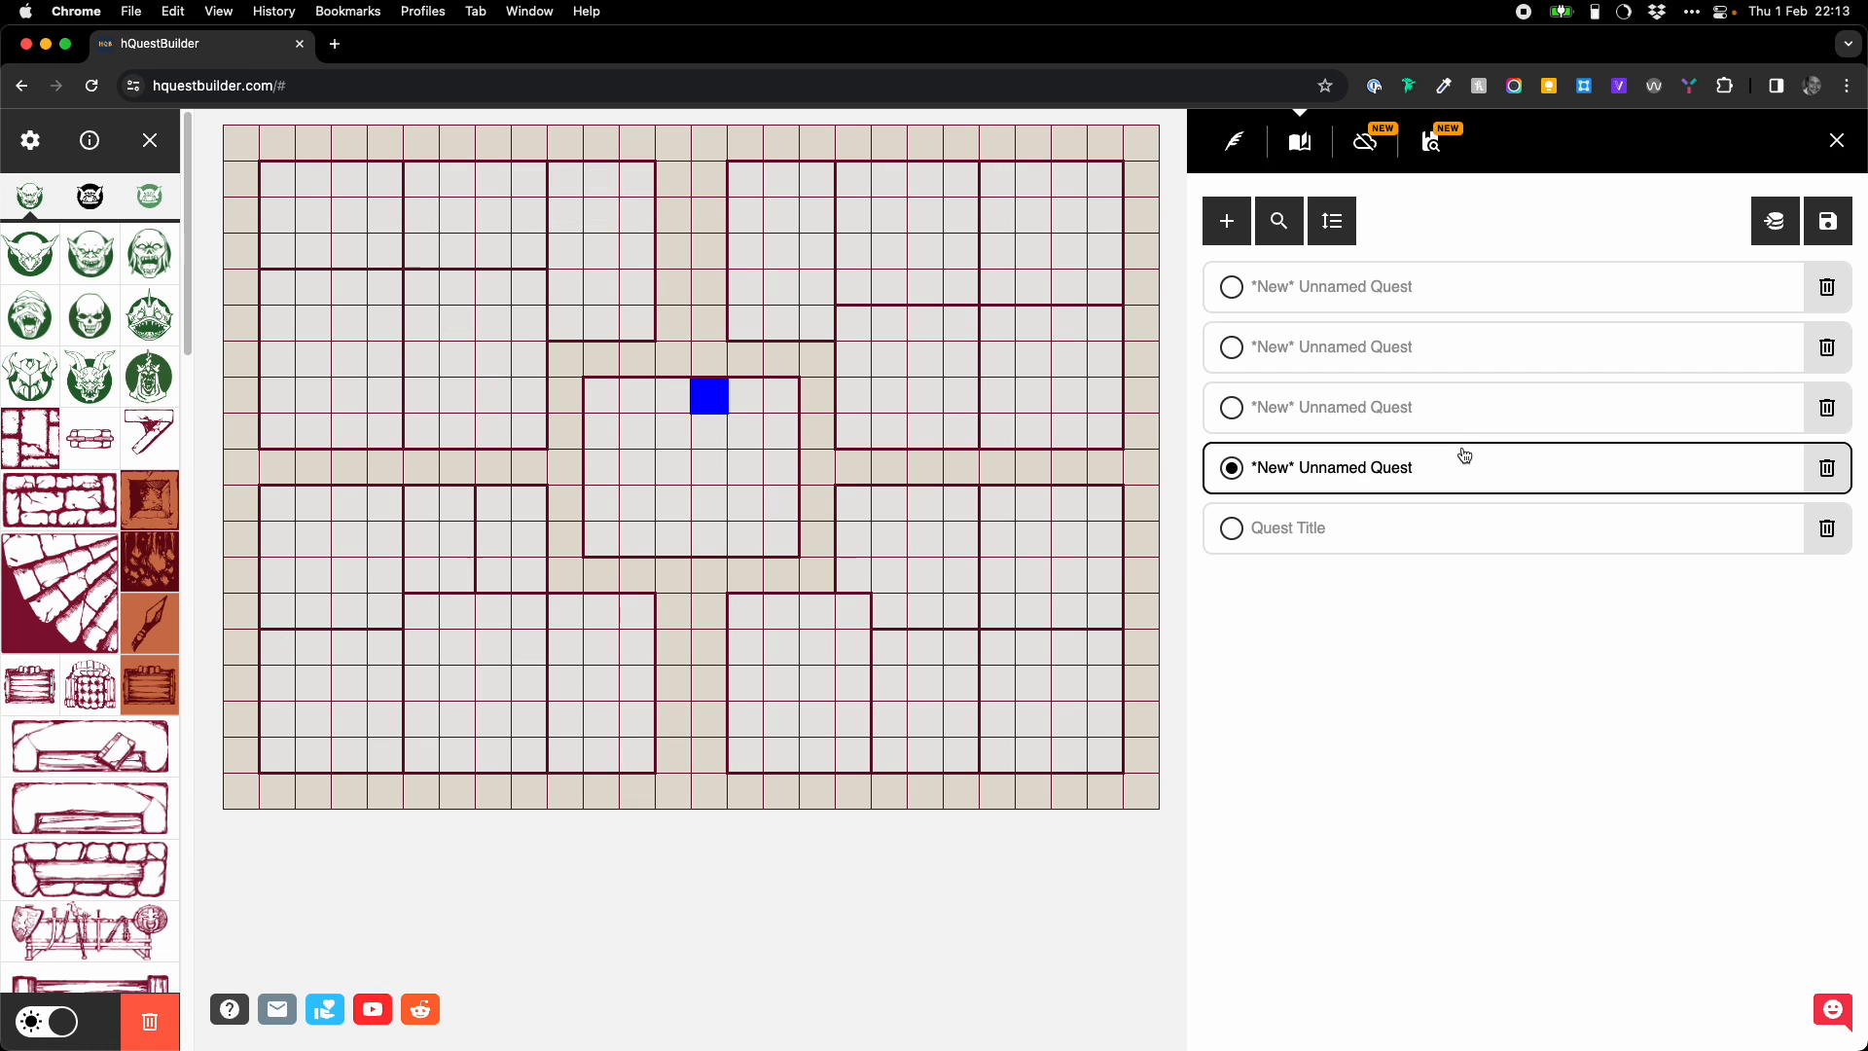
# - Title the active quest ":)", and switch to the first unnamed quest in the quest book
pyautogui.click(1234, 142)
pyautogui.click(1335, 313)
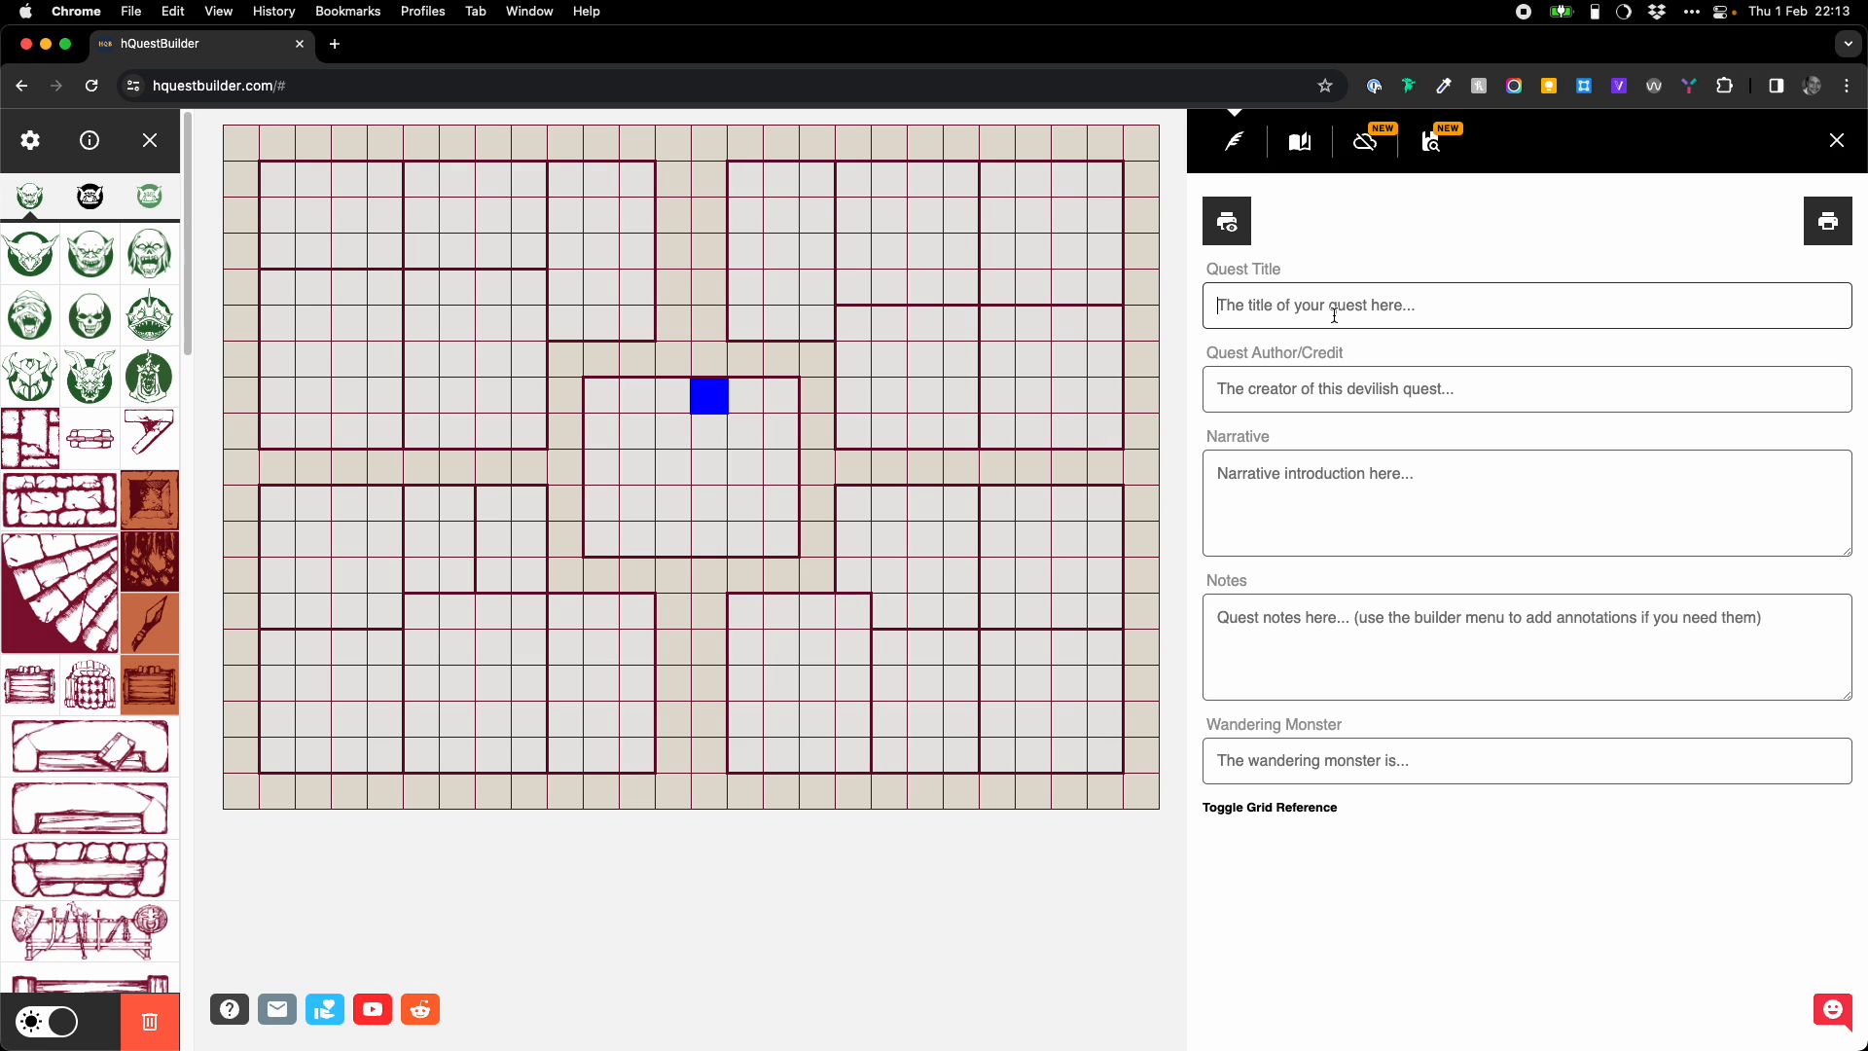
pyautogui.write(':)')
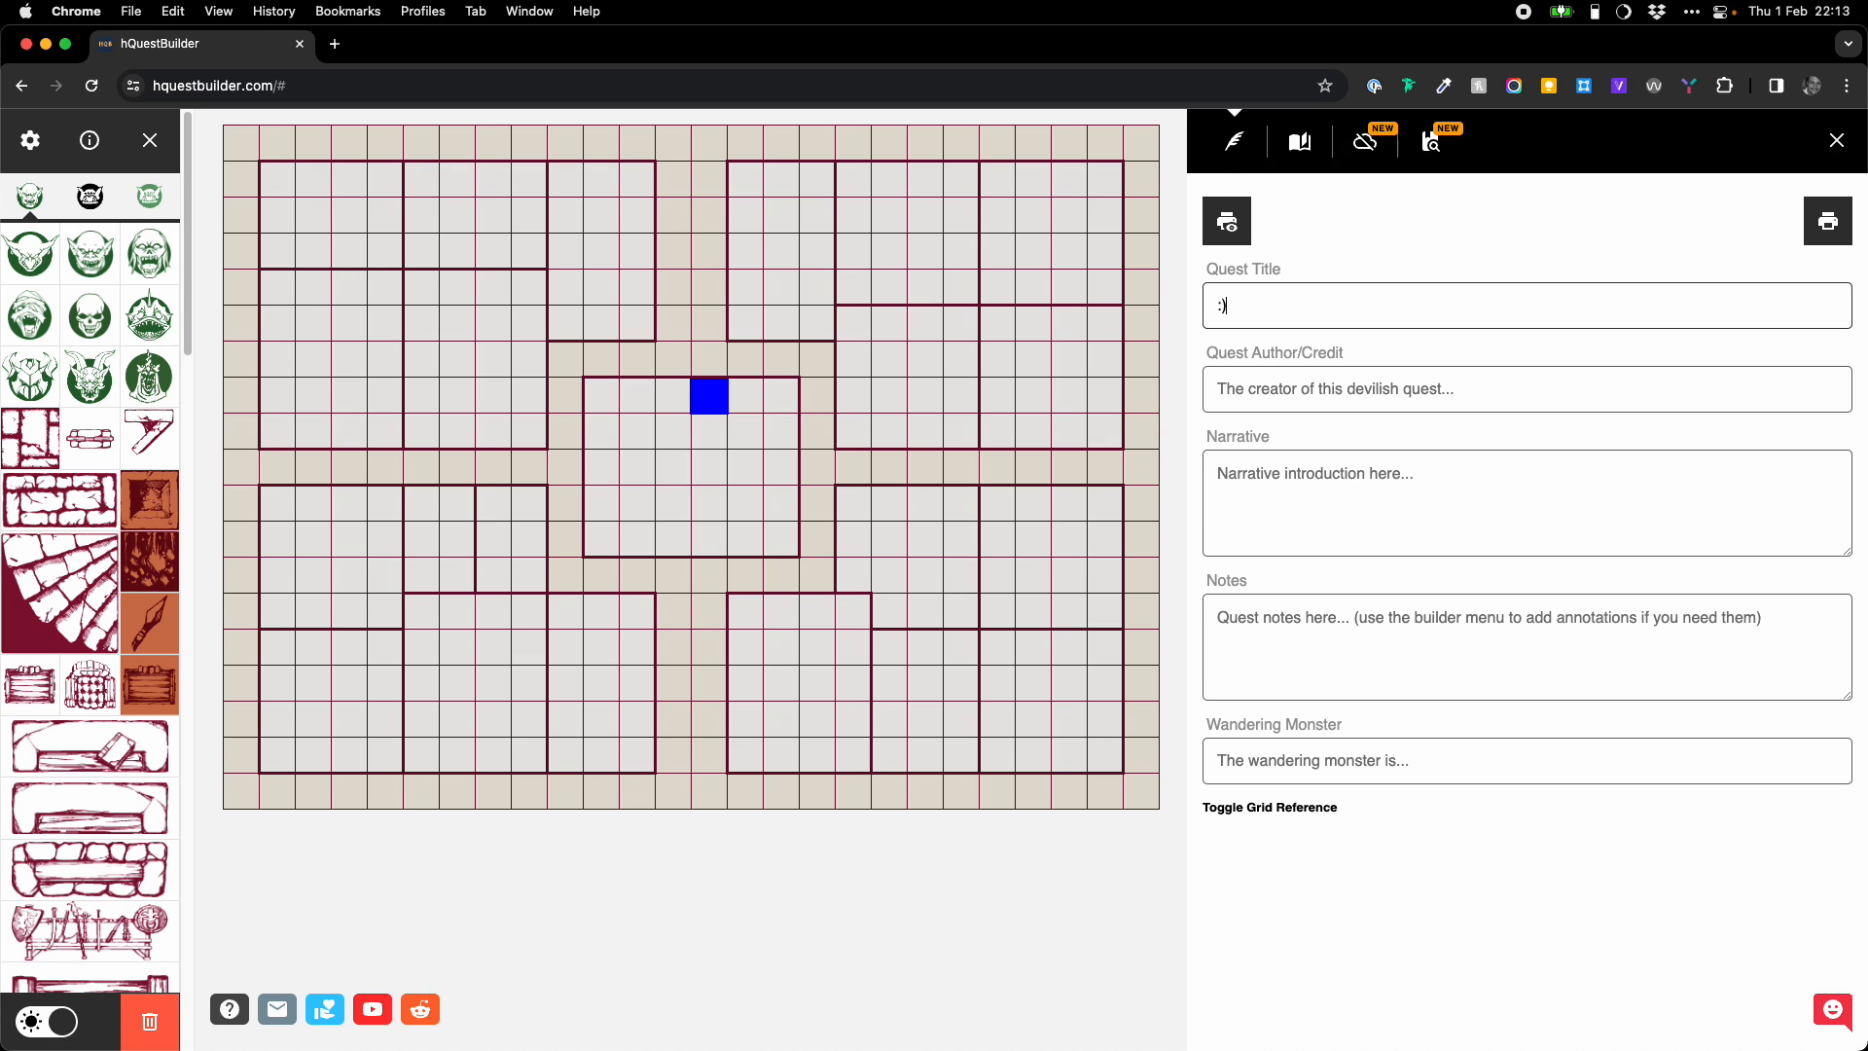
pyautogui.click(1300, 142)
pyautogui.click(1314, 424)
pyautogui.click(1334, 354)
pyautogui.click(1345, 303)
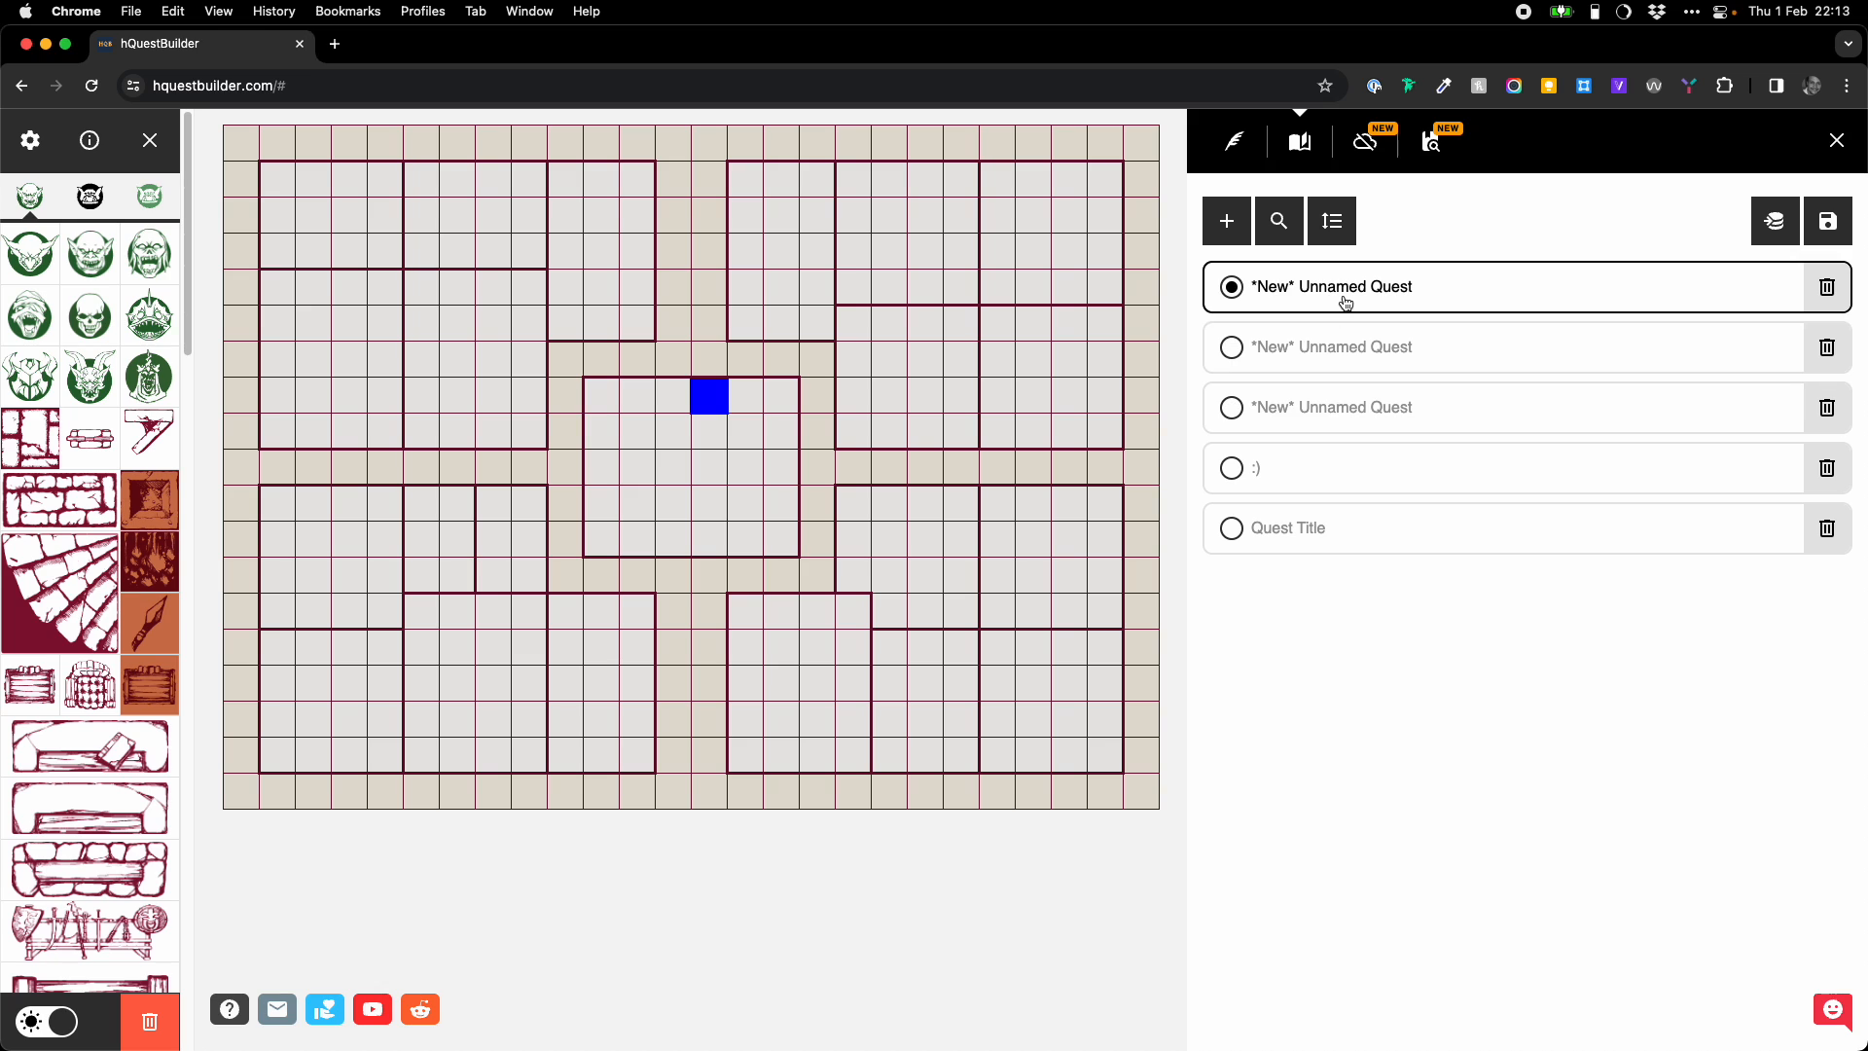
# - Permanently delete the ":)" quest from the quest book
pyautogui.click(1827, 468)
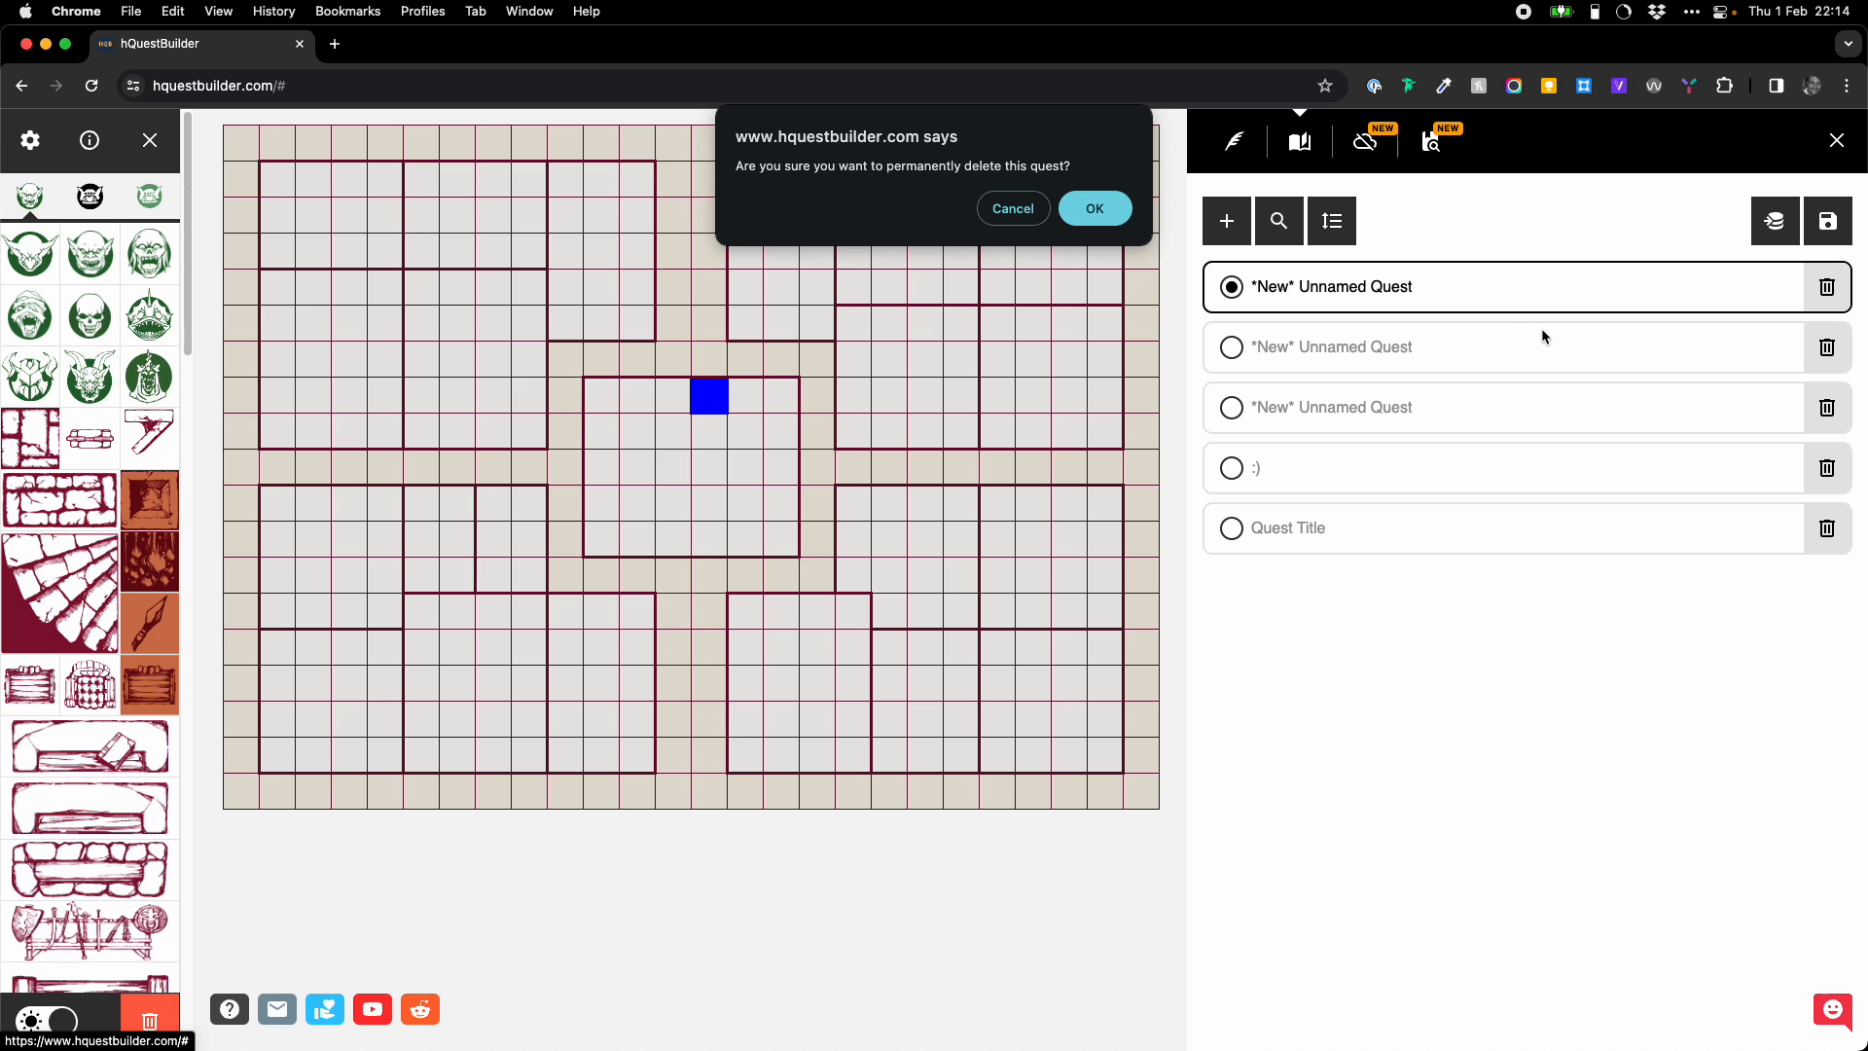
pyautogui.click(1092, 210)
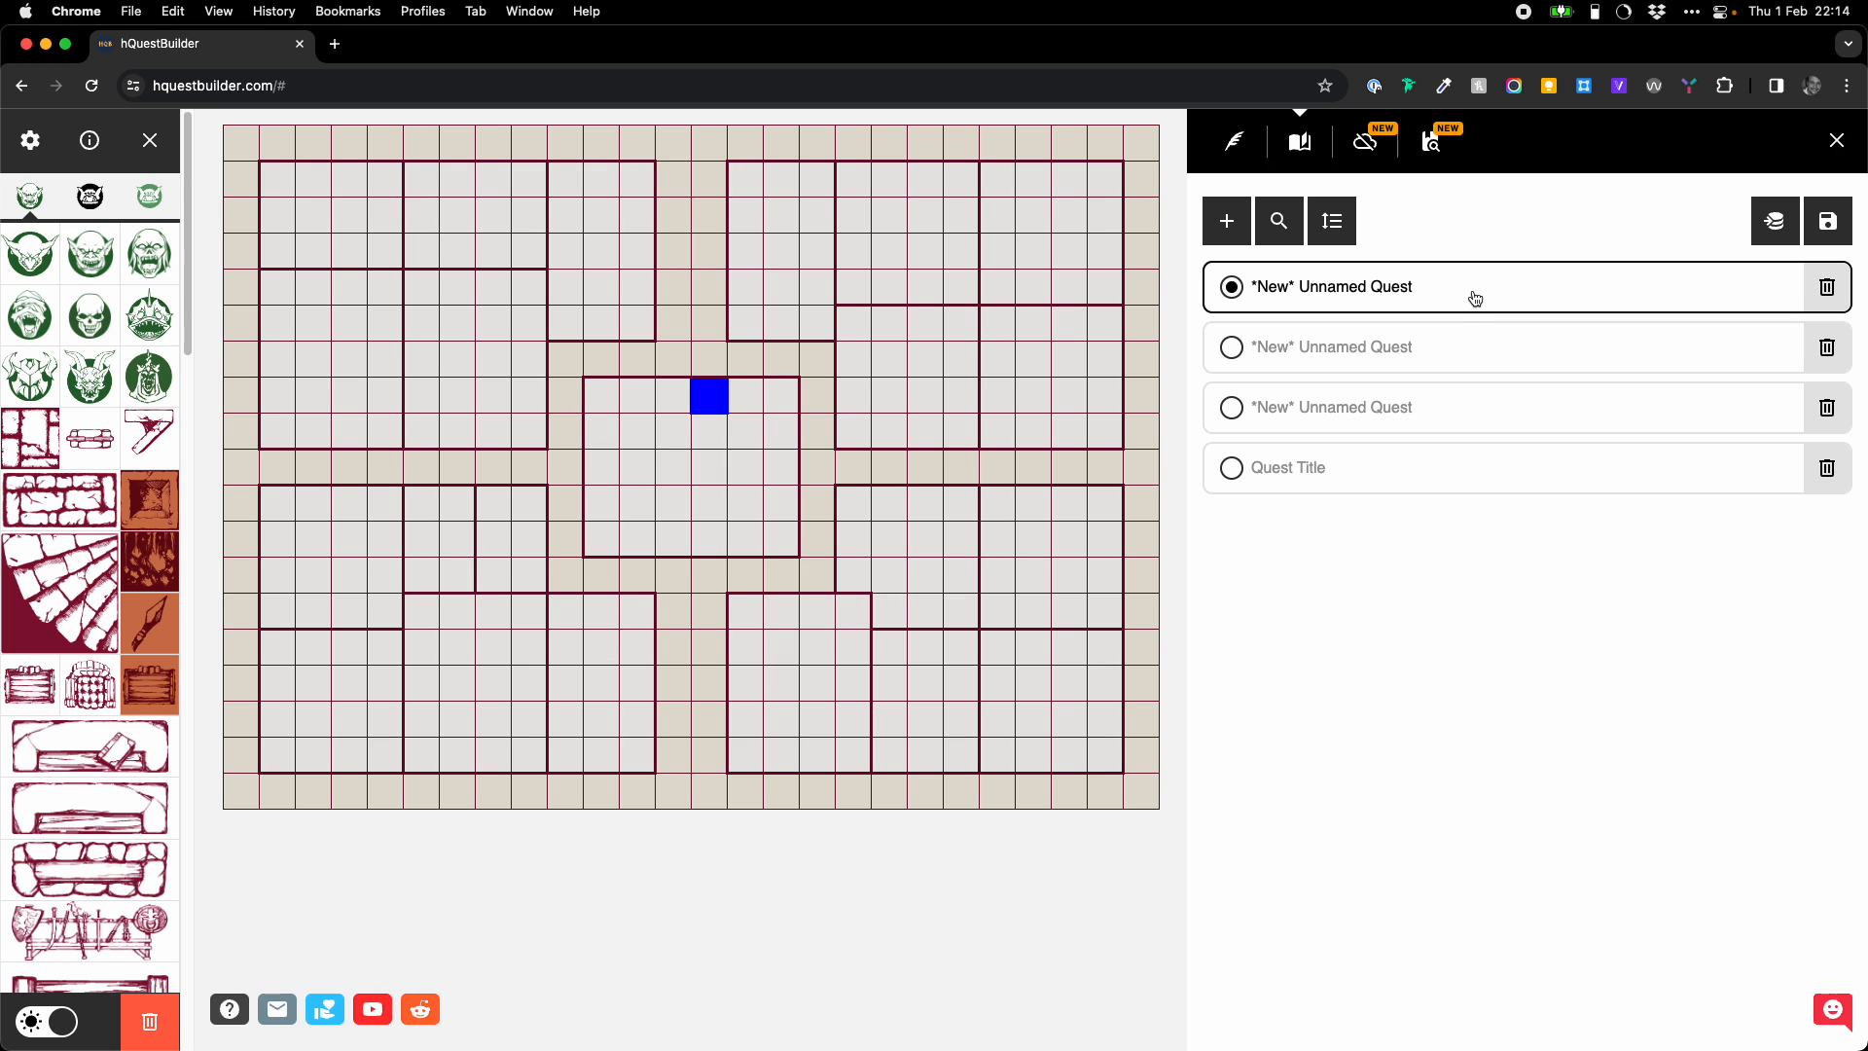
# - Create a copy of the first unnamed quest, and keep the original quest active
pyautogui.click(1475, 298)
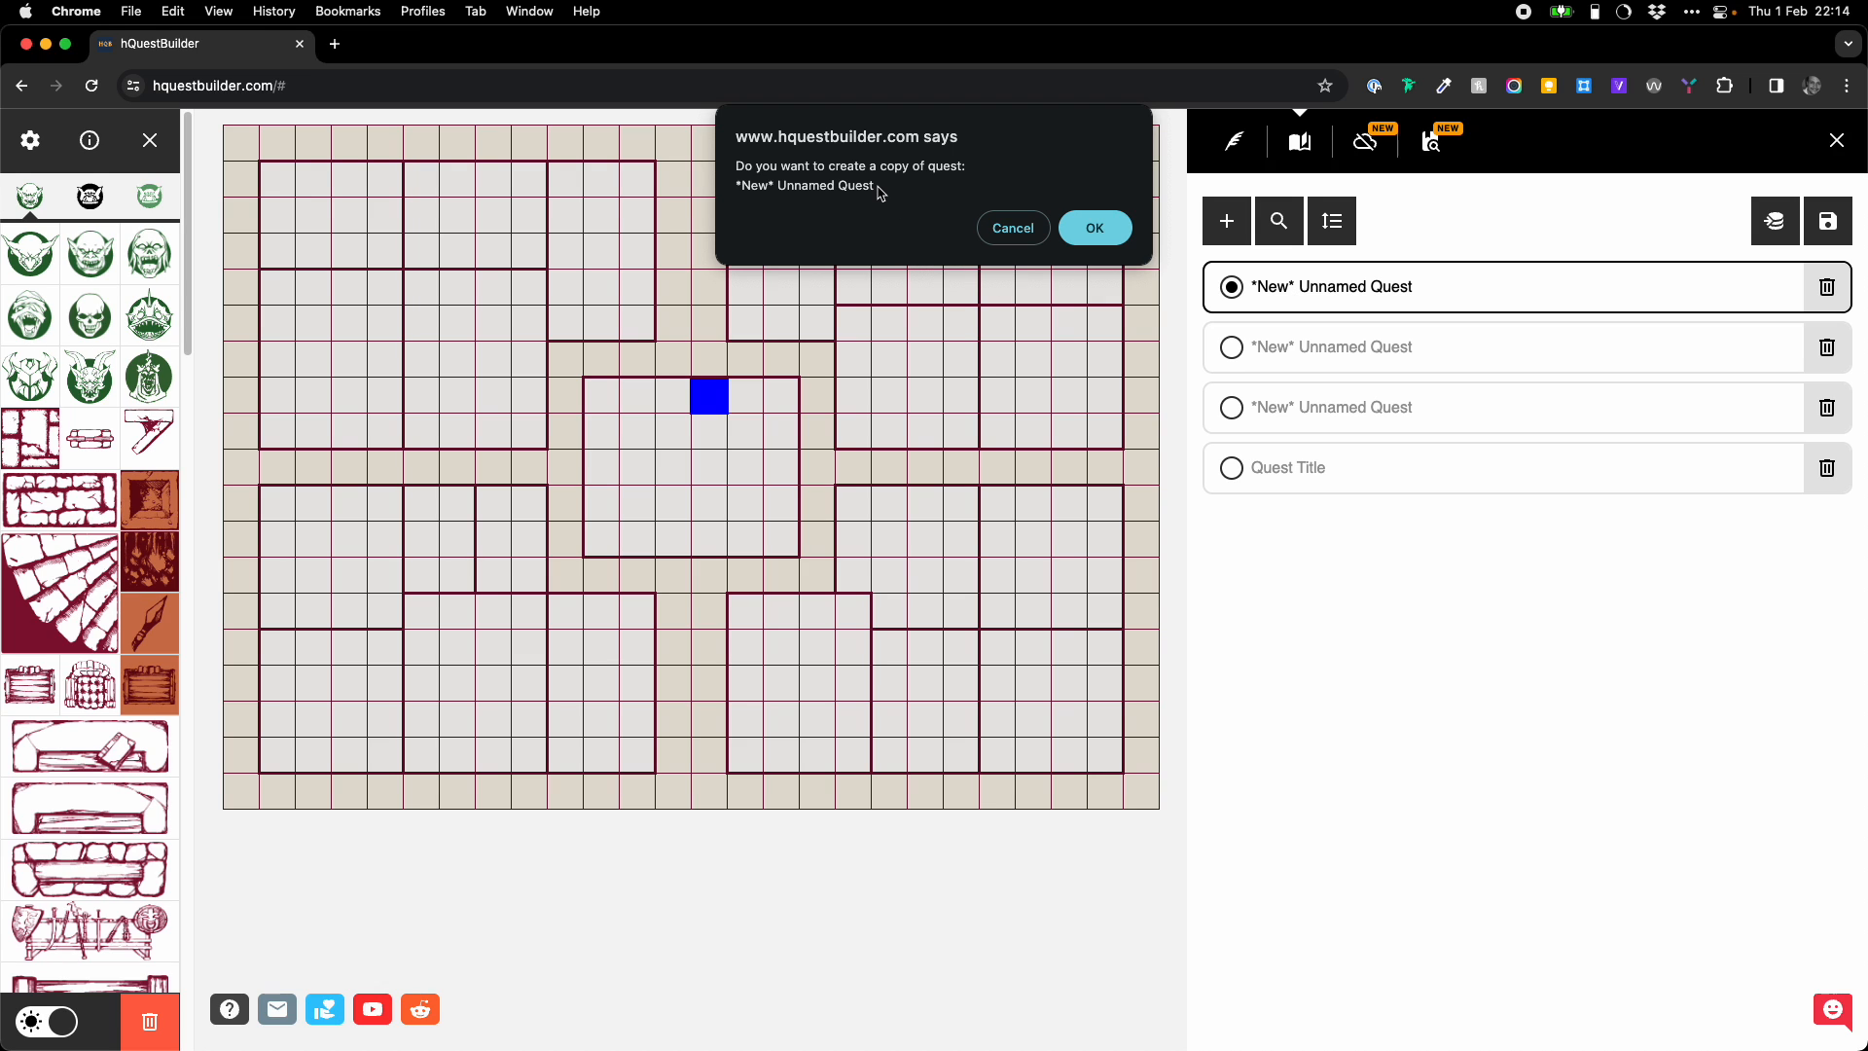
pyautogui.click(1100, 224)
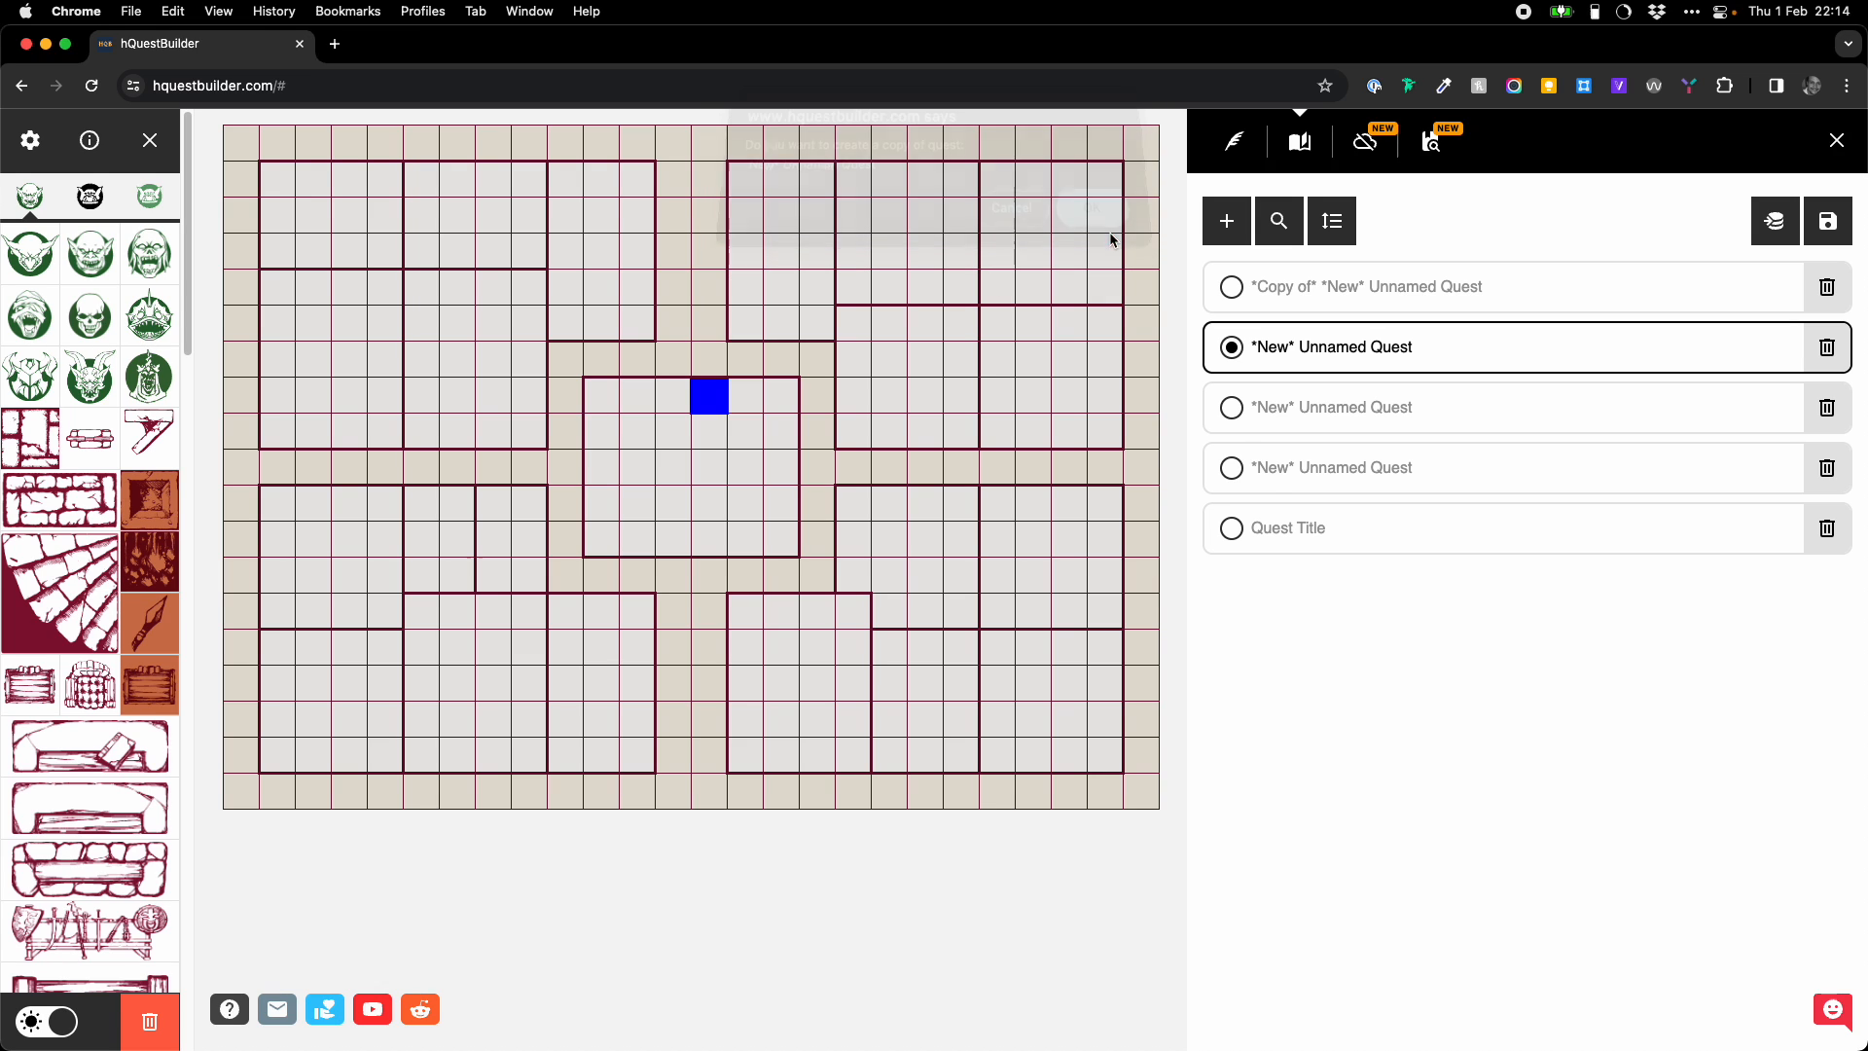
pyautogui.click(1391, 304)
pyautogui.click(1407, 363)
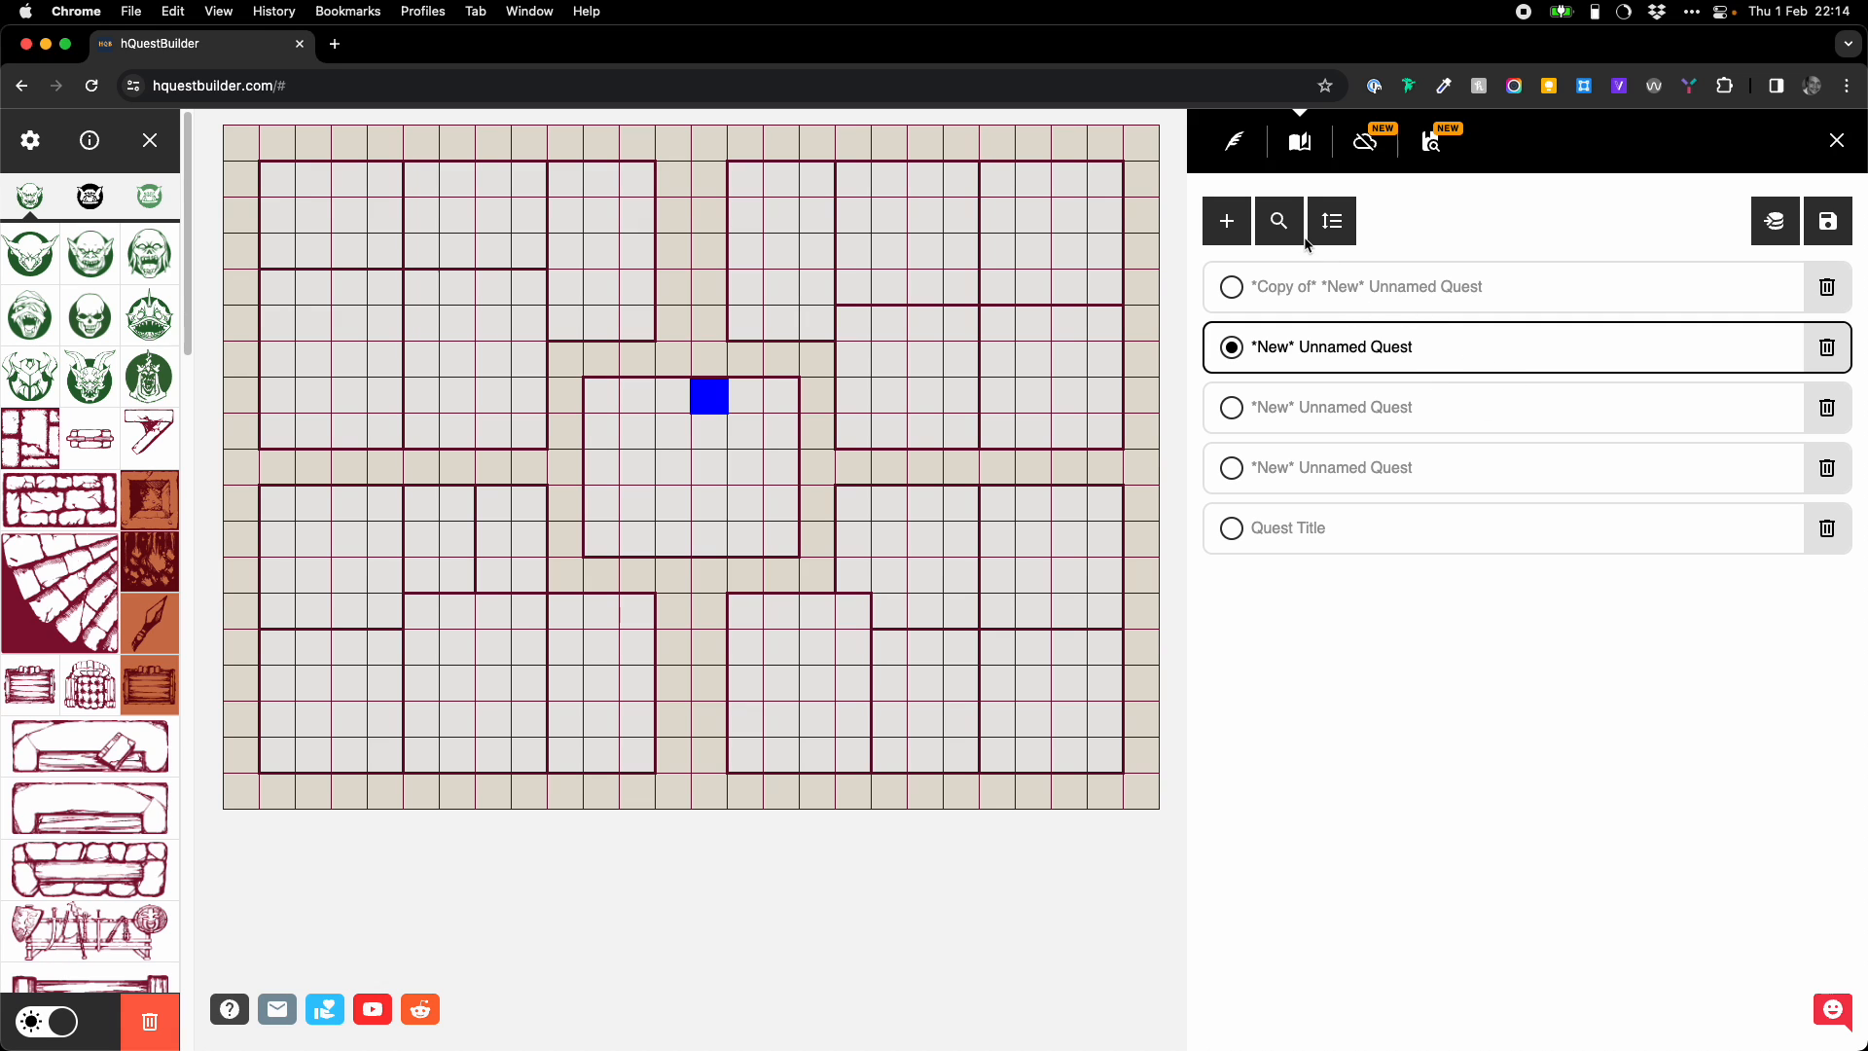
# - Search the quest book for "quest", and clear the search text
pyautogui.click(1280, 222)
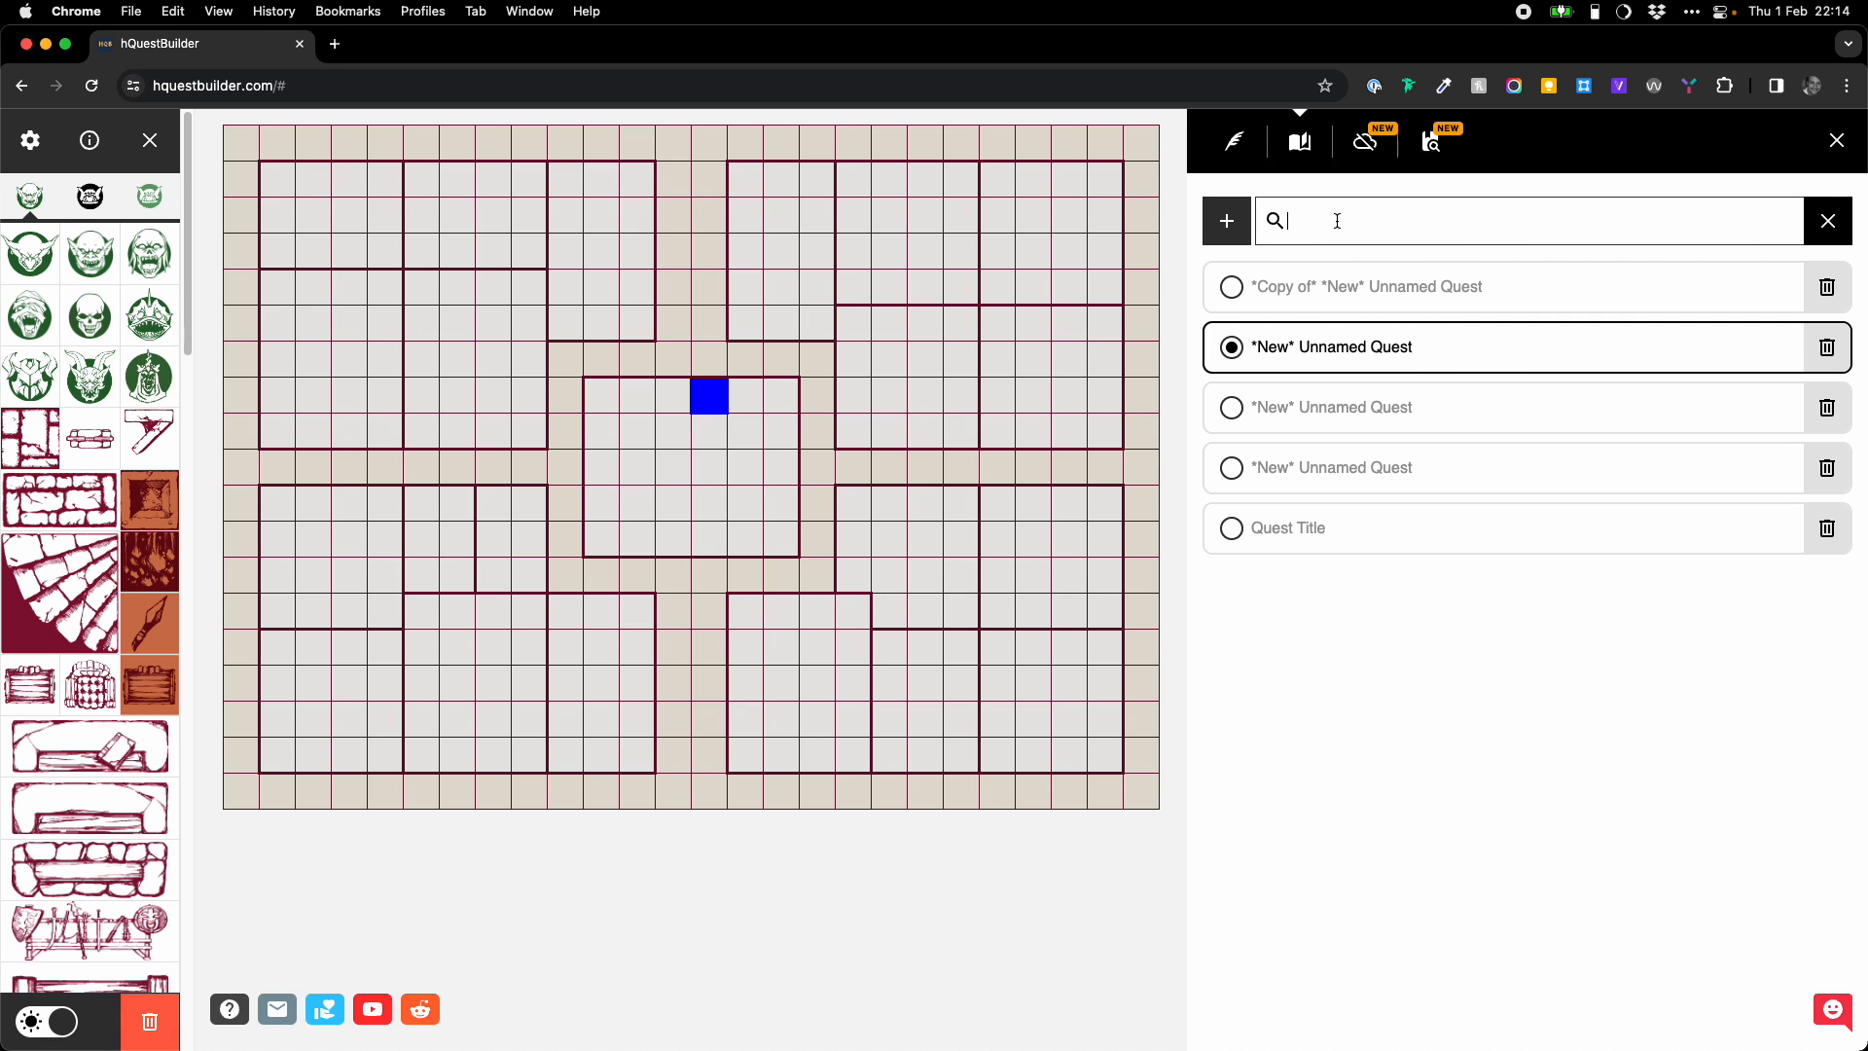
pyautogui.write('questgdg')
pyautogui.press('BackSpace')
pyautogui.press('BackSpace')
pyautogui.press('BackSpace')
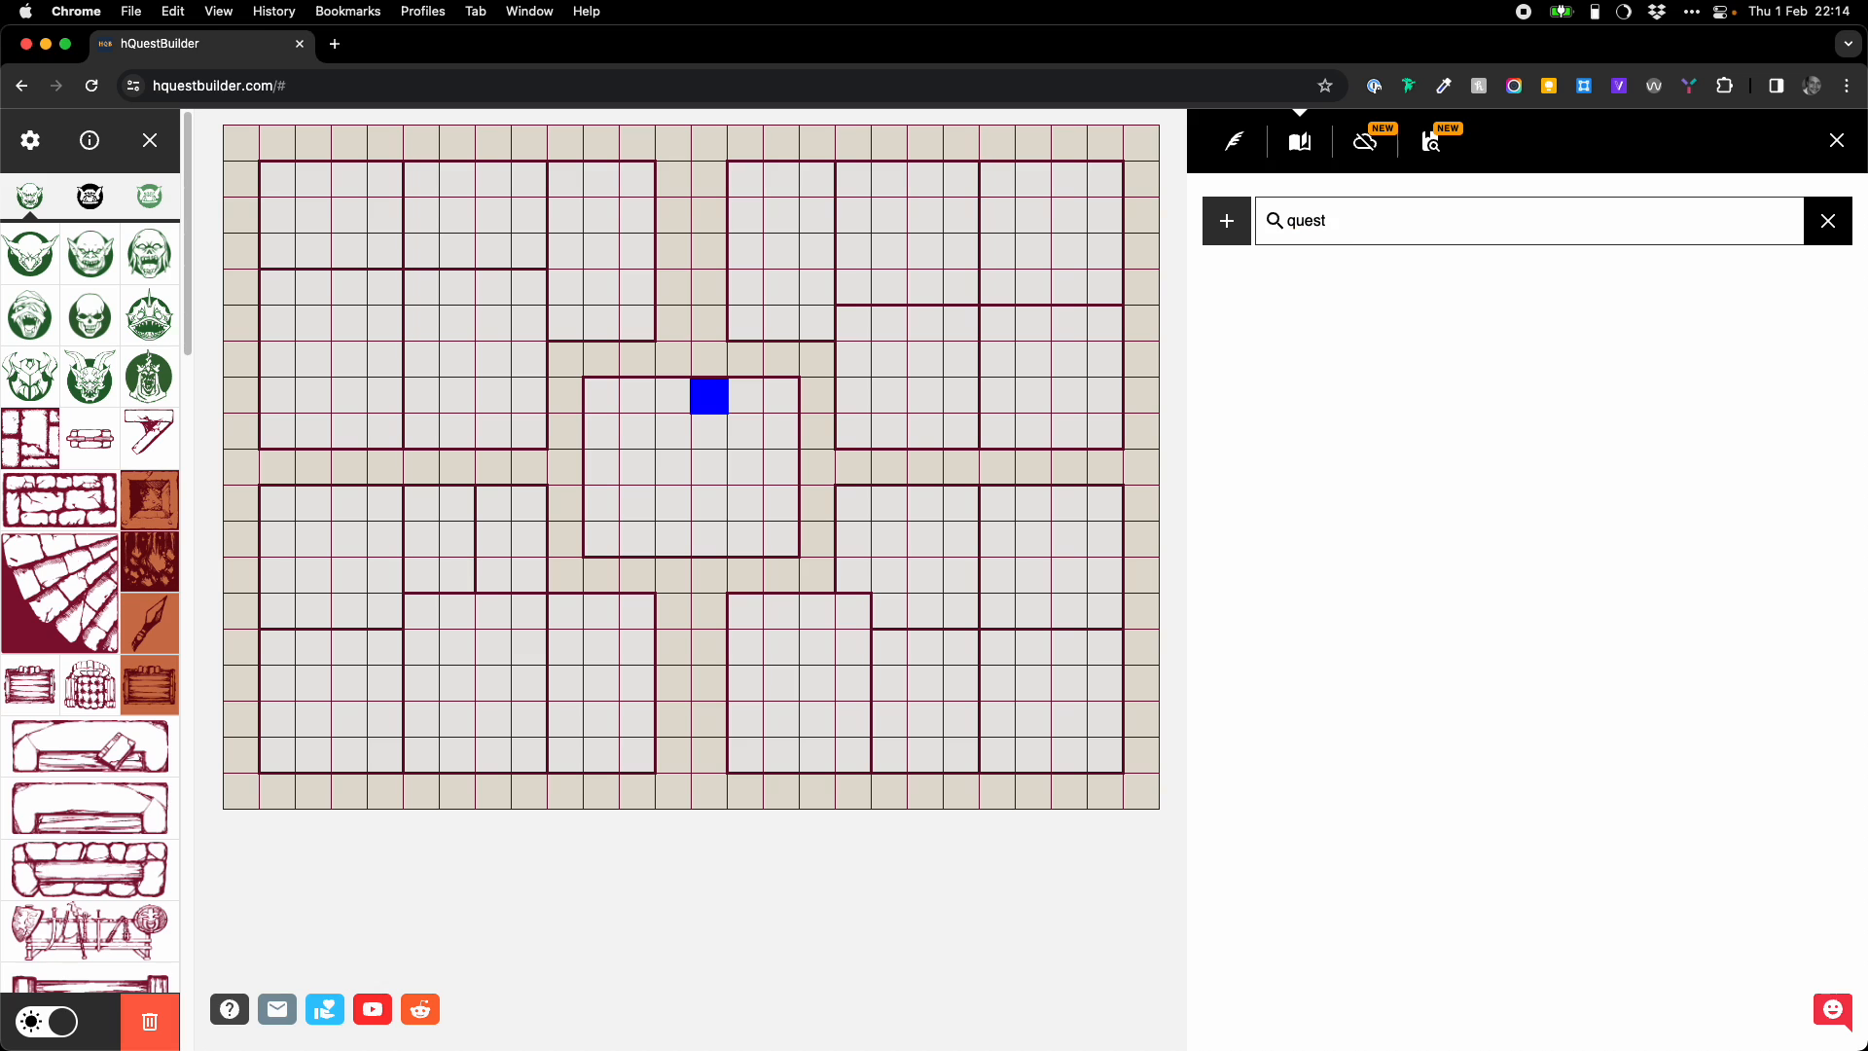
pyautogui.press('BackSpace')
pyautogui.press('BackSpace')
pyautogui.press('BackSpace')
pyautogui.press('BackSpace')
pyautogui.press('BackSpace')
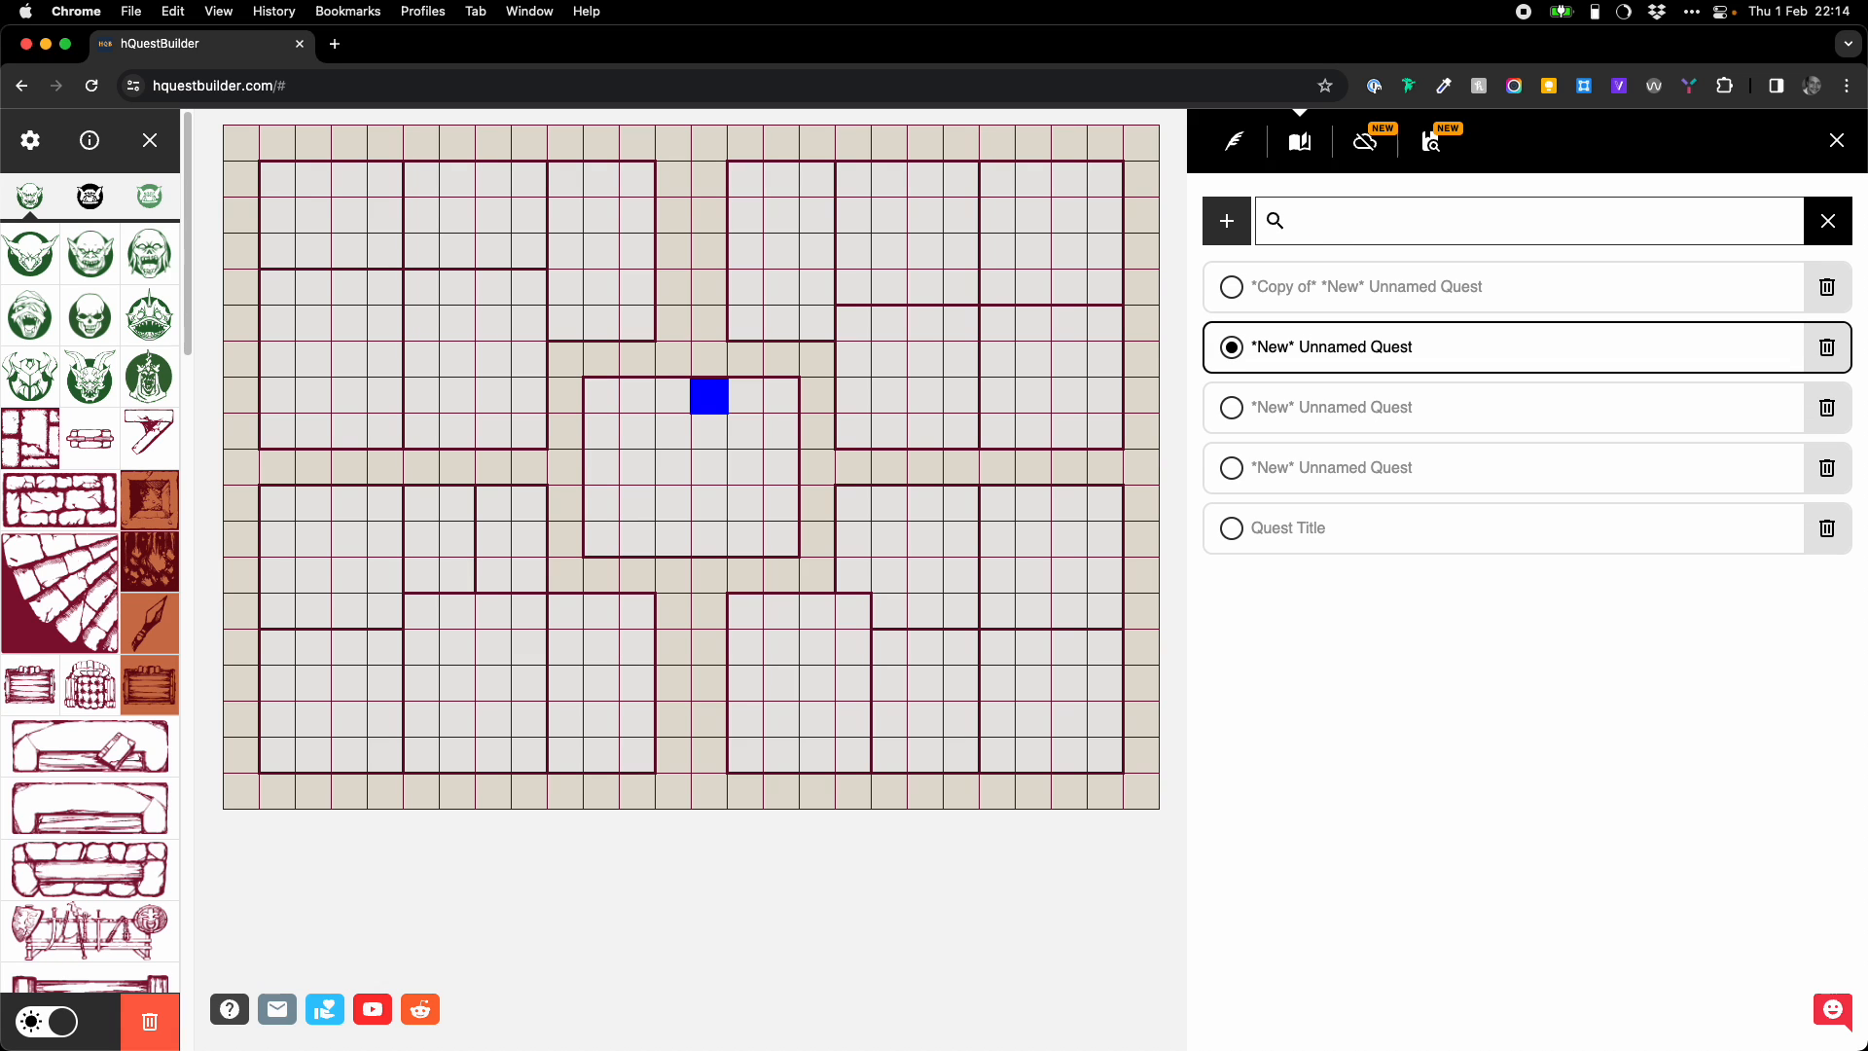
# - Search the quest book for "New" and for "Title", and close the search
pyautogui.write('New')
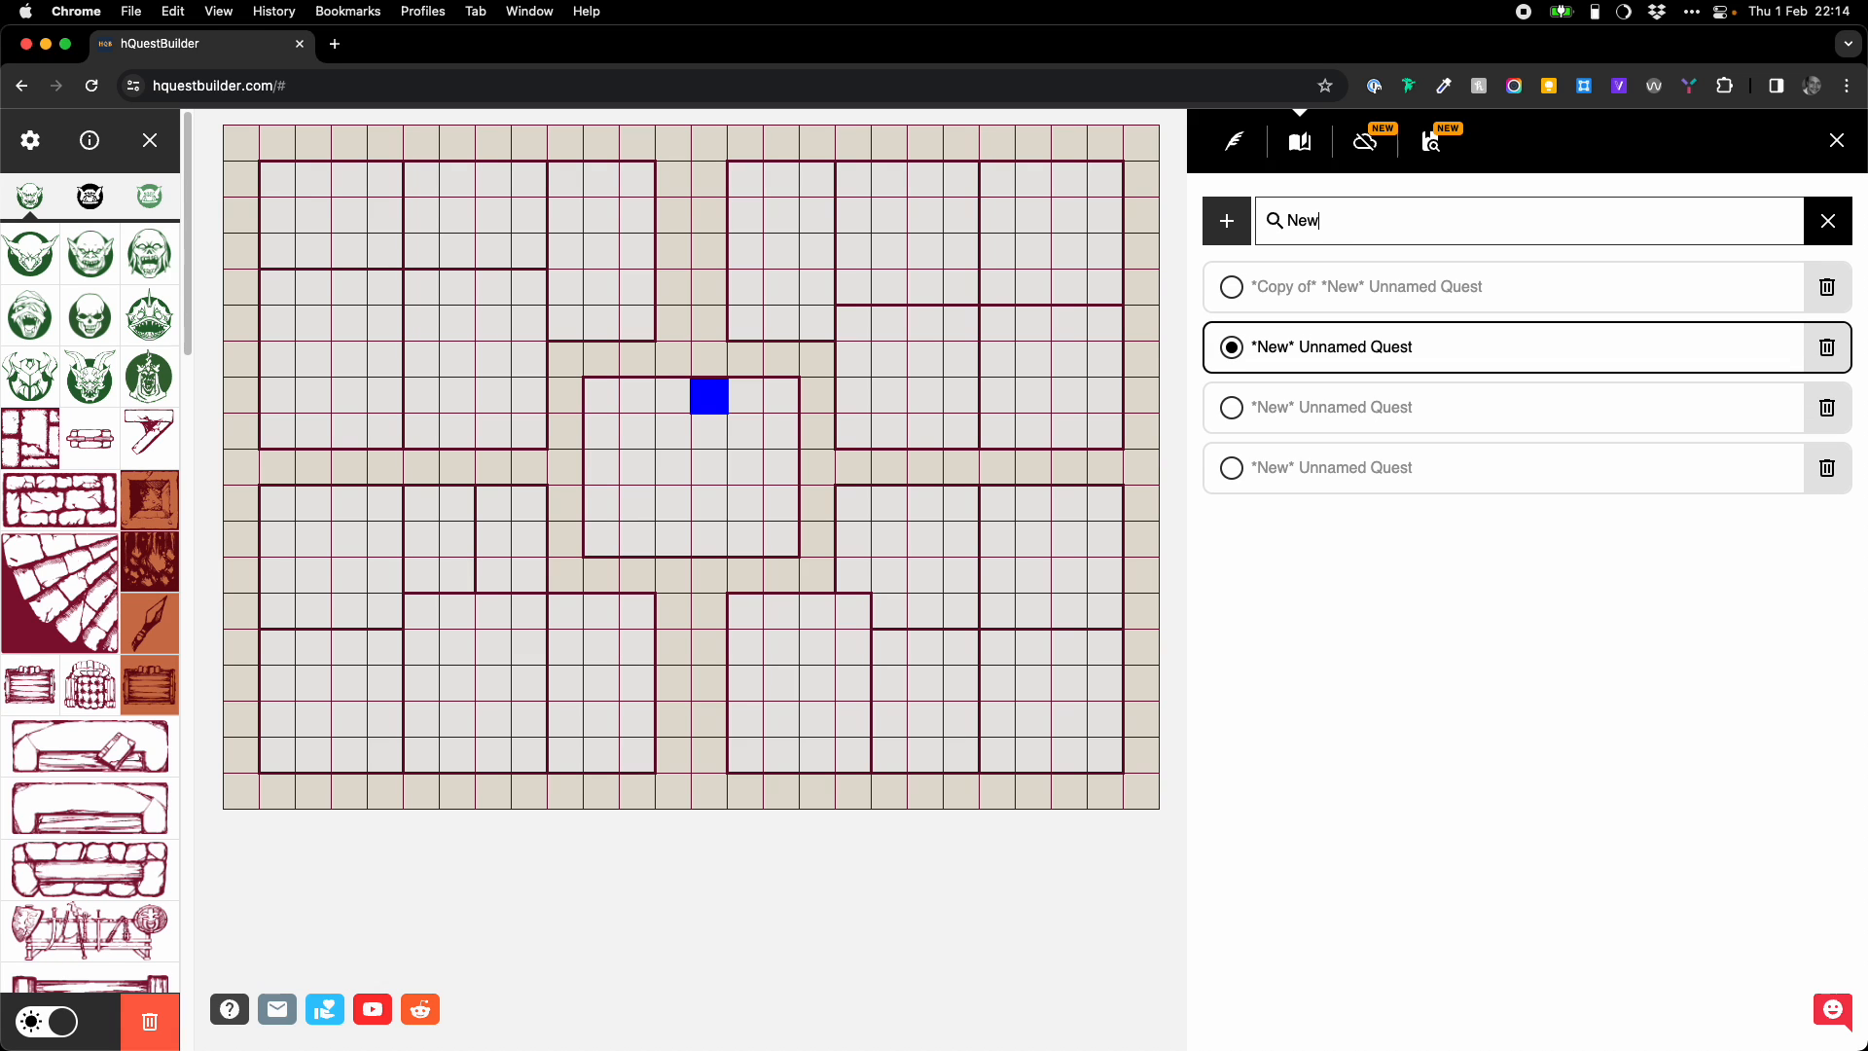
pyautogui.press('BackSpace')
pyautogui.press('BackSpace')
pyautogui.press('BackSpace')
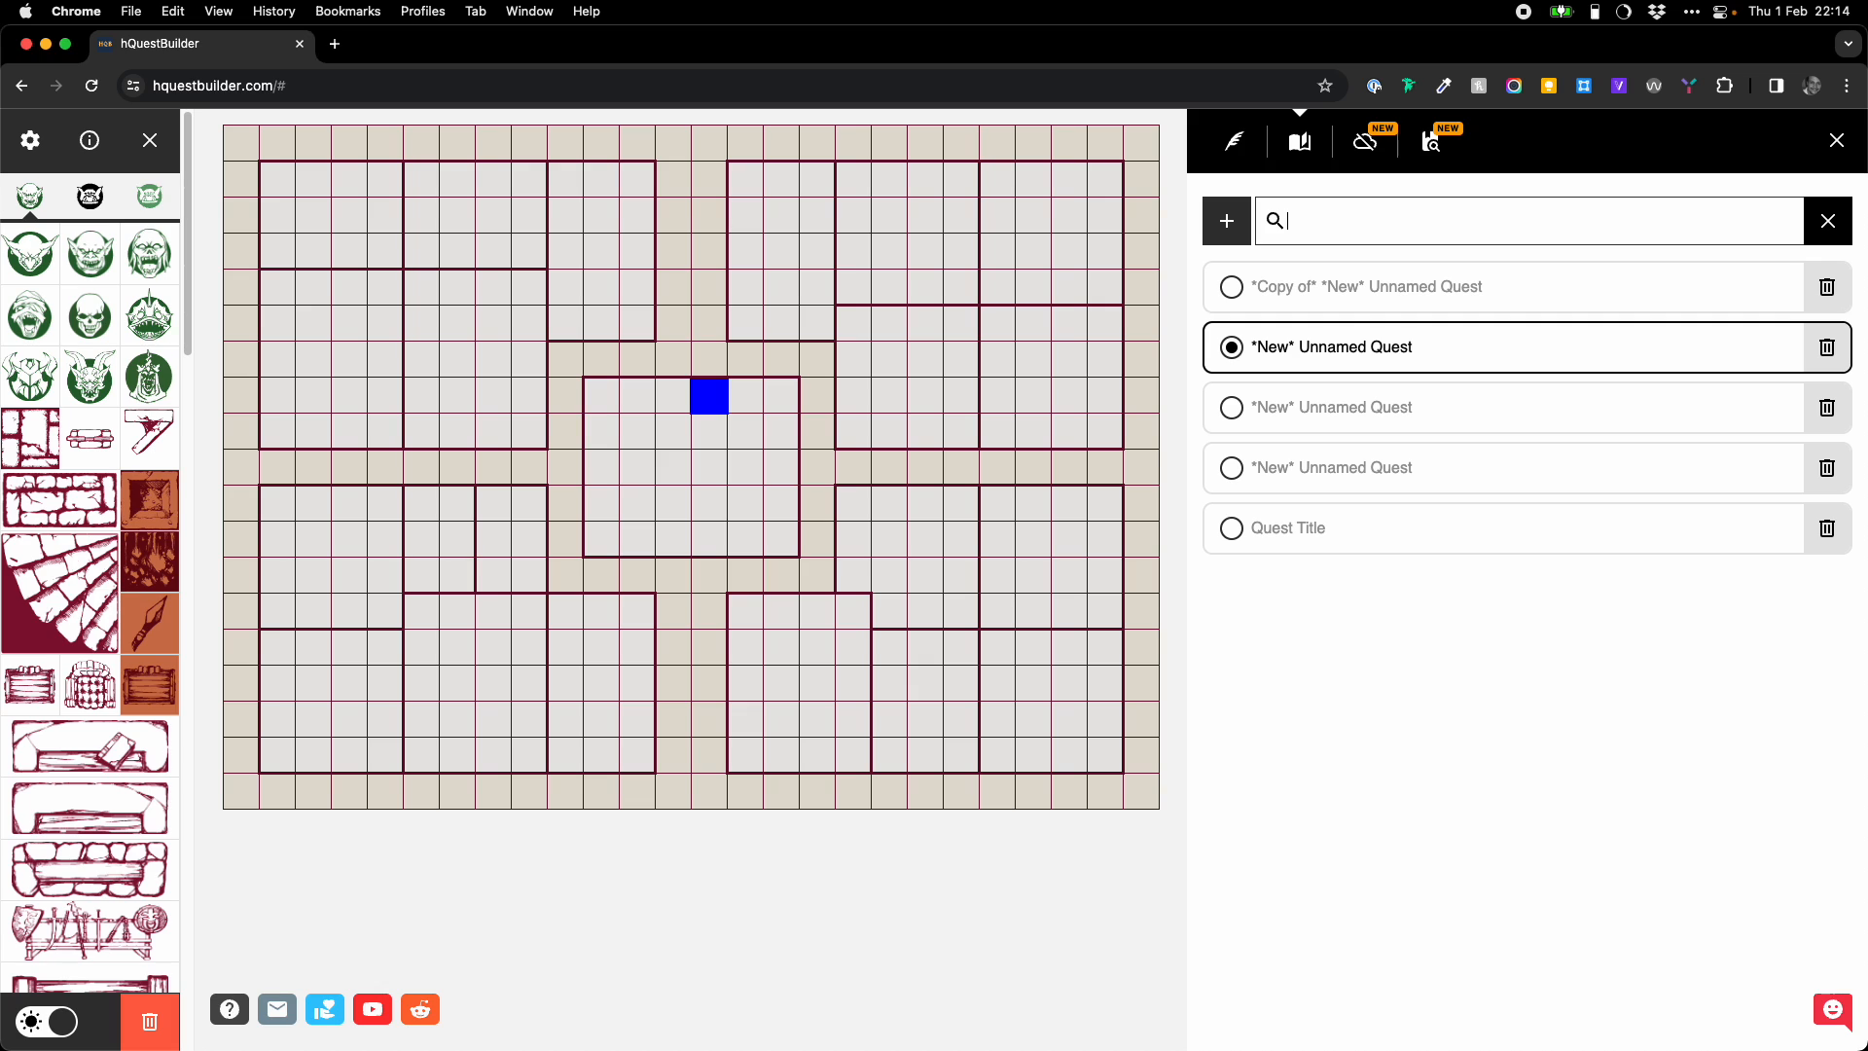
pyautogui.write('Title')
pyautogui.press('BackSpace')
pyautogui.press('BackSpace')
pyautogui.press('BackSpace')
pyautogui.press('BackSpace')
pyautogui.press('BackSpace')
pyautogui.click(1838, 227)
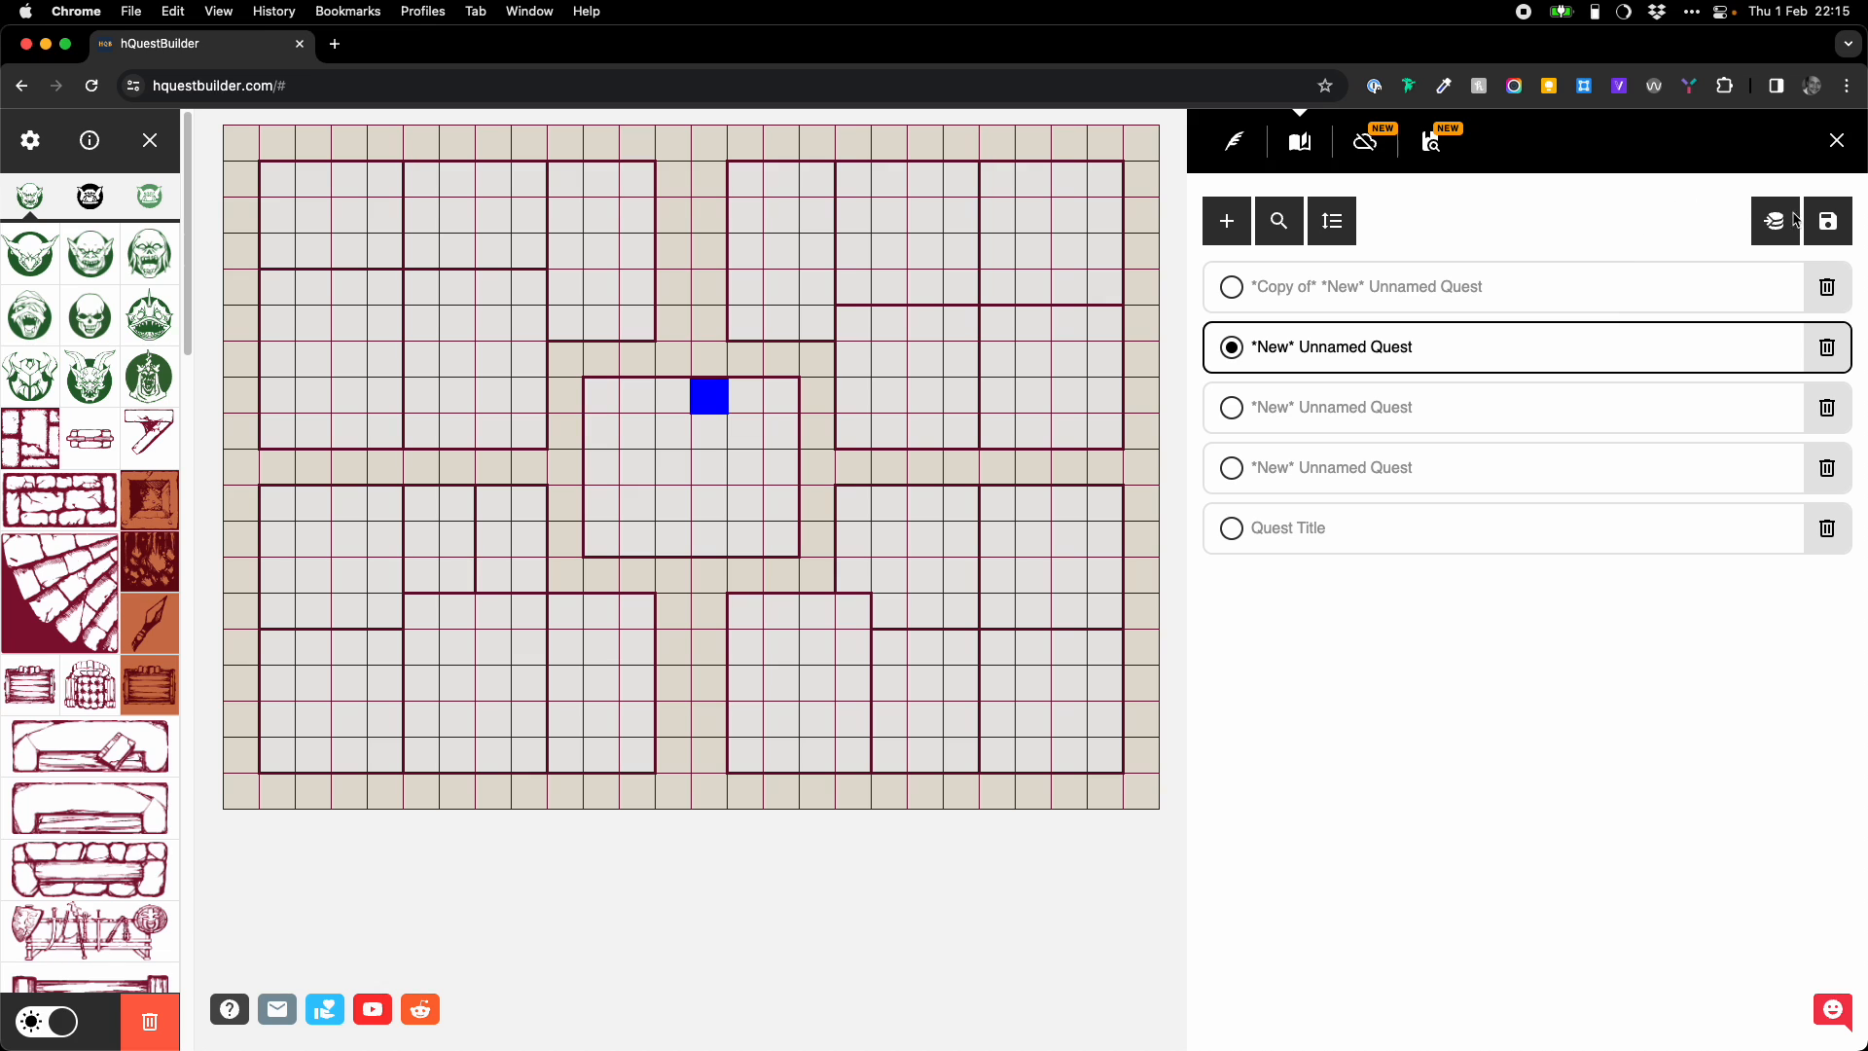
# - Reorder the quest book so that the copied quest sits fourth, directly above "Quest Title"
pyautogui.click(1332, 223)
pyautogui.click(1825, 297)
pyautogui.click(1773, 406)
pyautogui.click(1825, 406)
pyautogui.click(1346, 236)
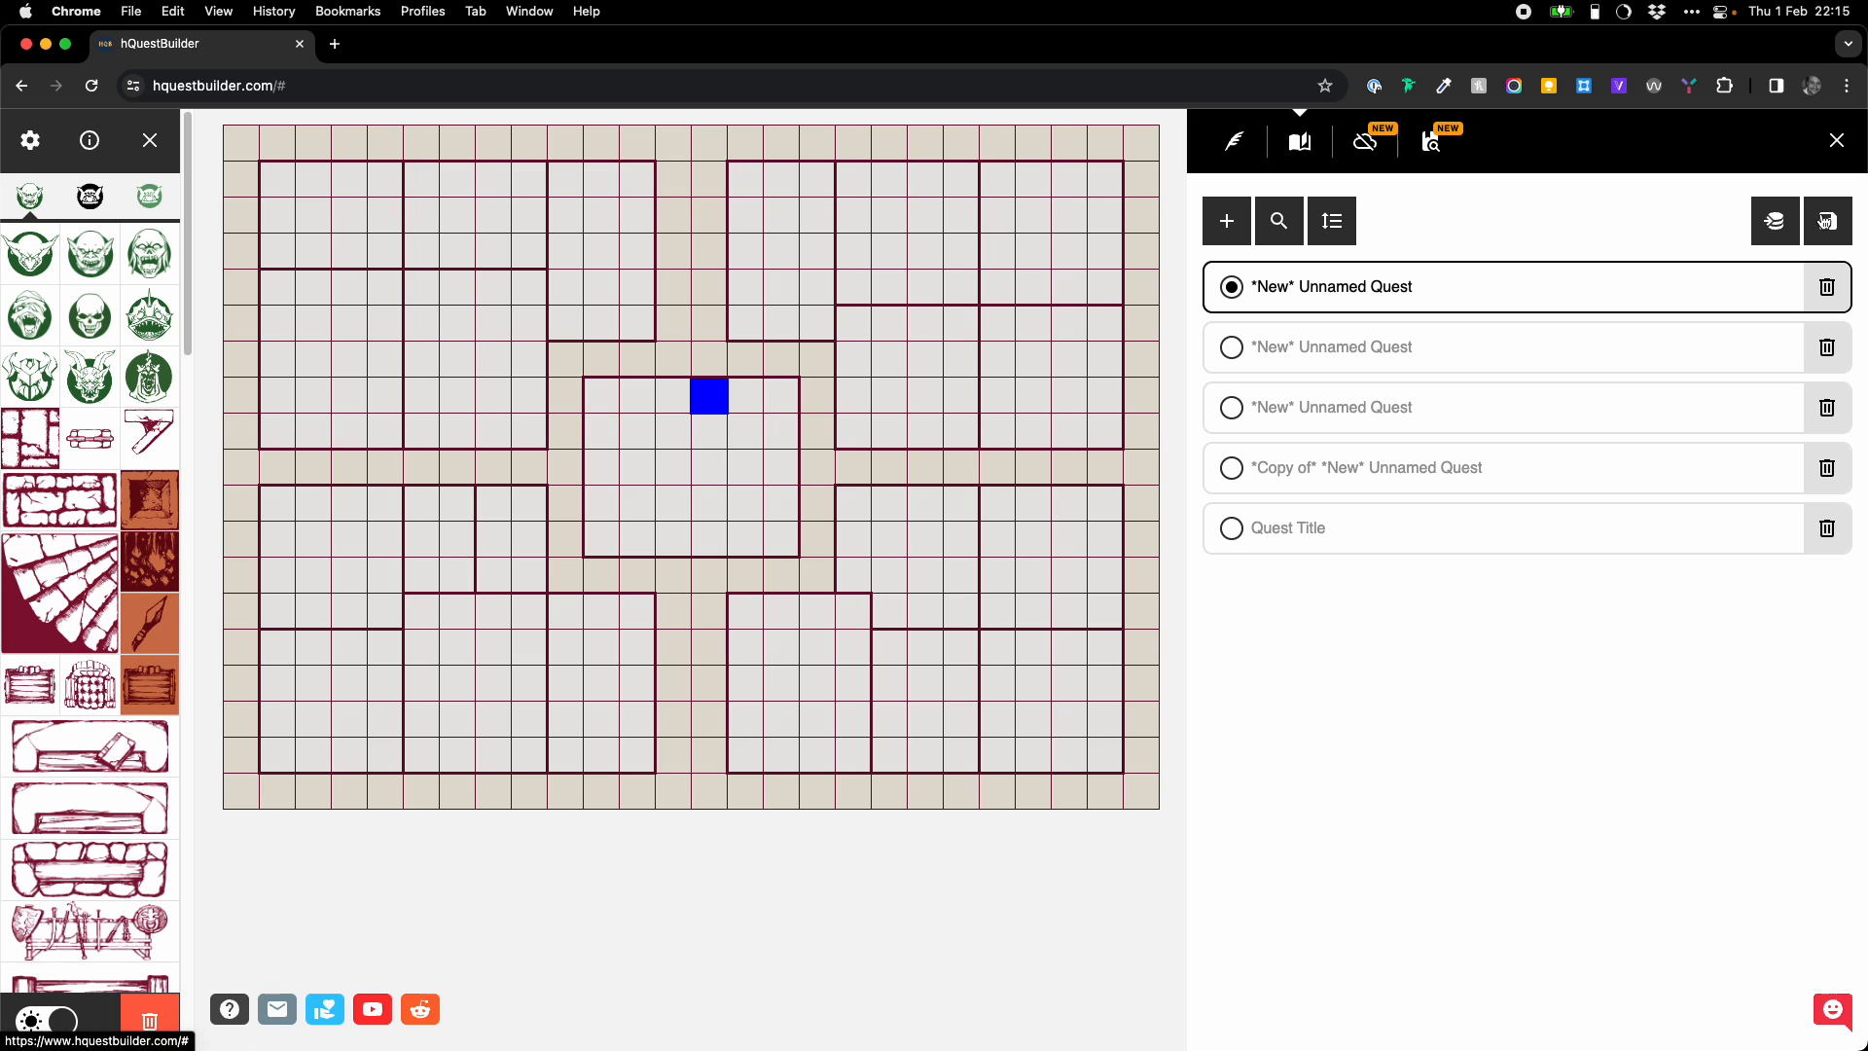
# - Save all quests to an .hqb file, and show the downloaded file in its folder
pyautogui.click(1825, 220)
pyautogui.click(1094, 207)
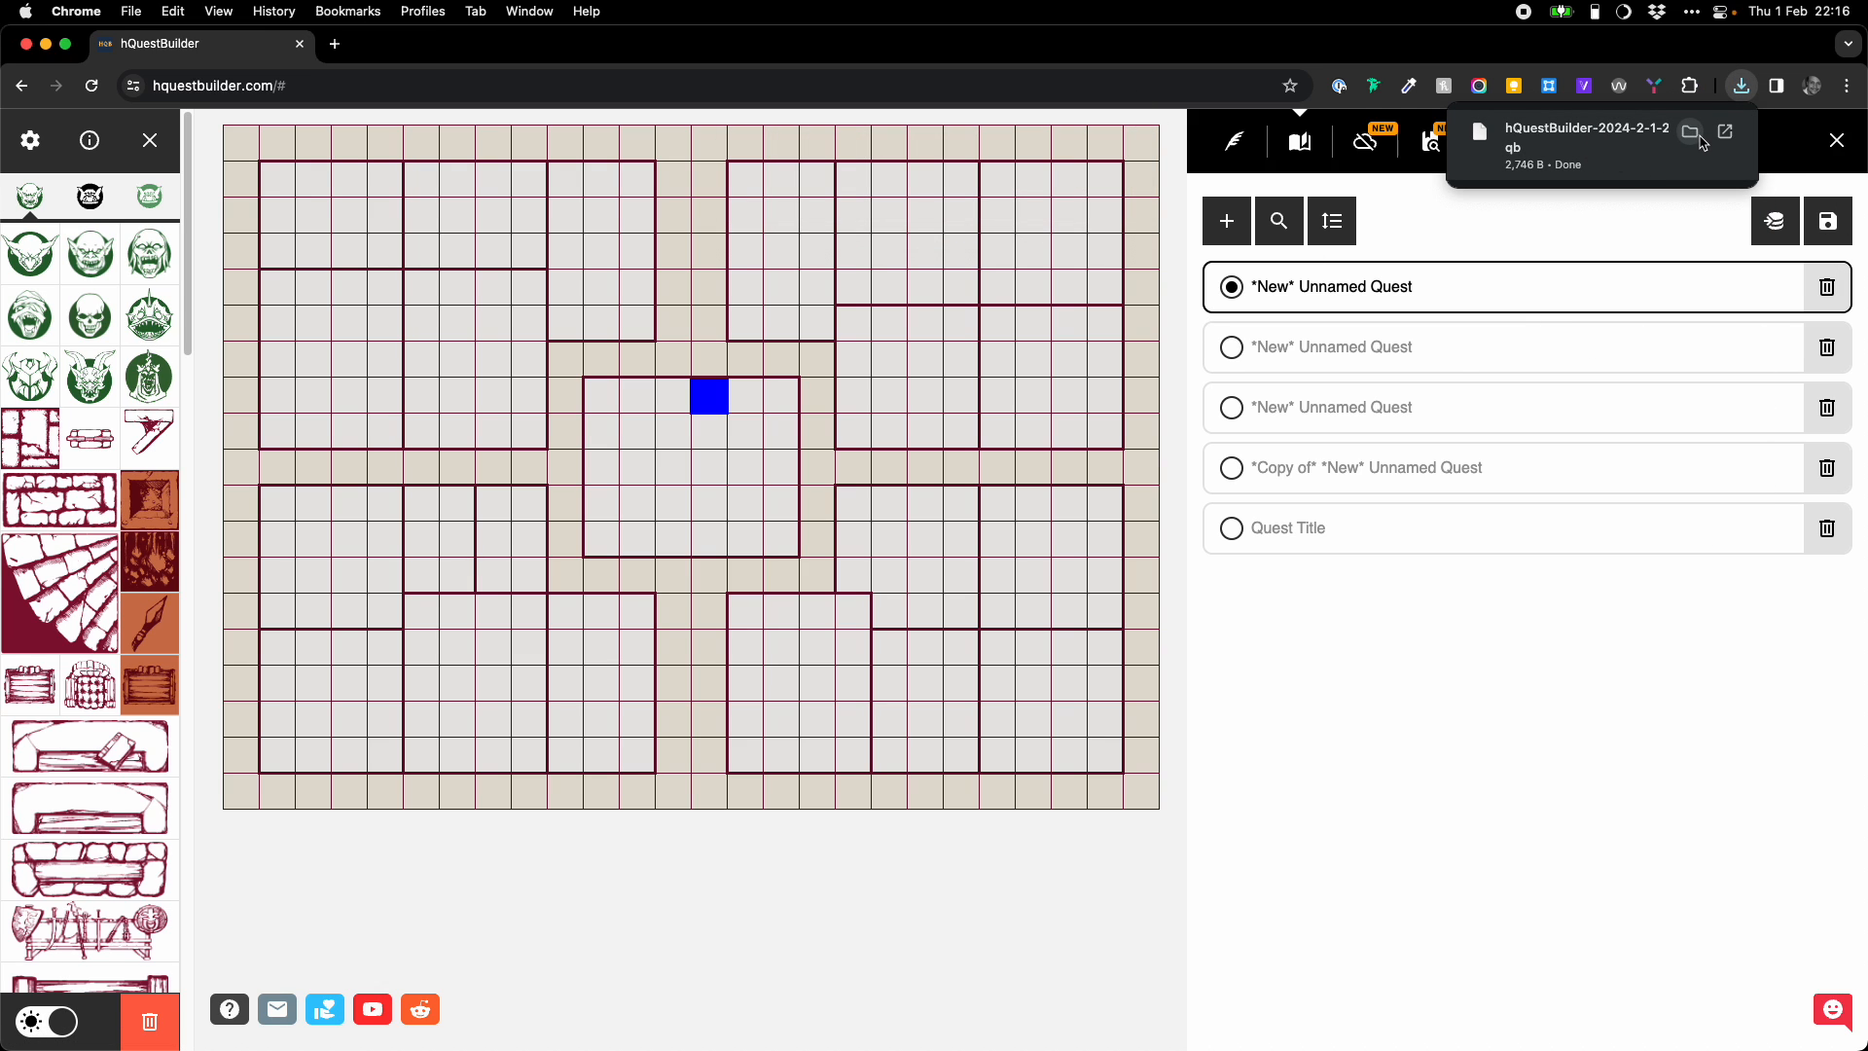
pyautogui.click(1699, 139)
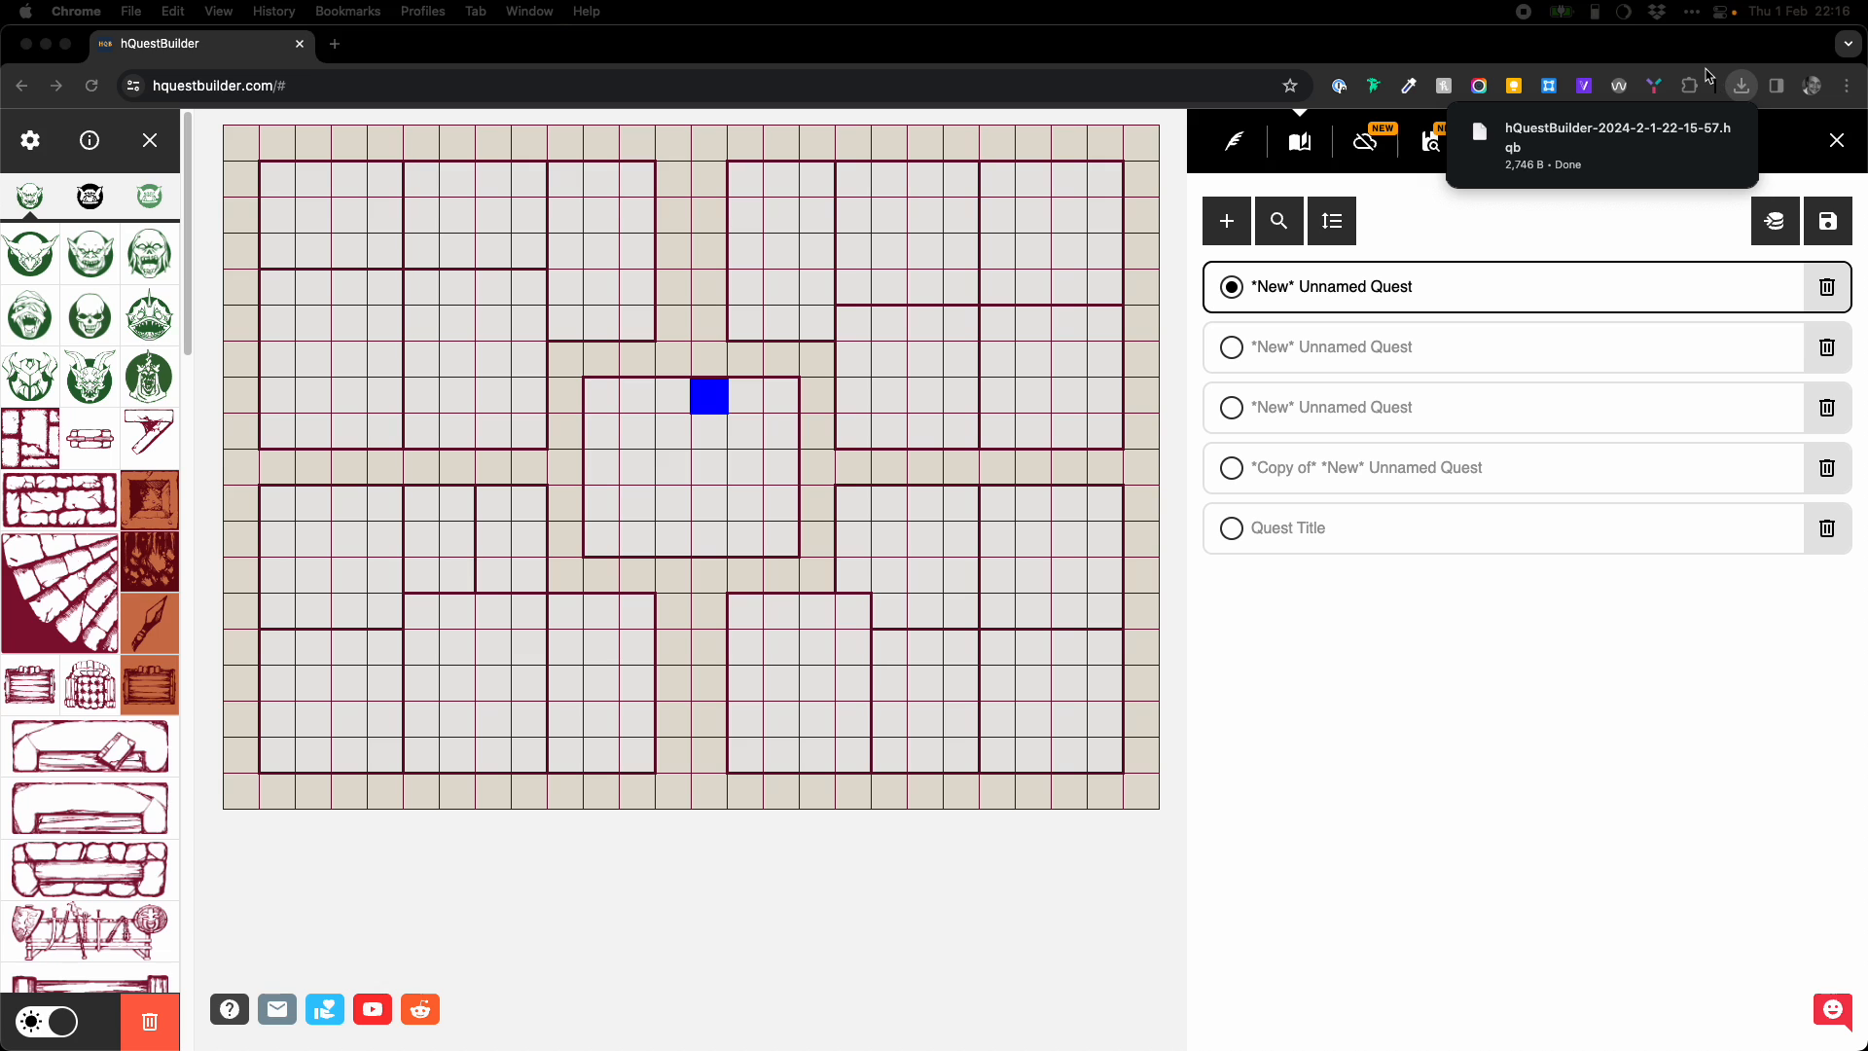
pyautogui.click(1660, 201)
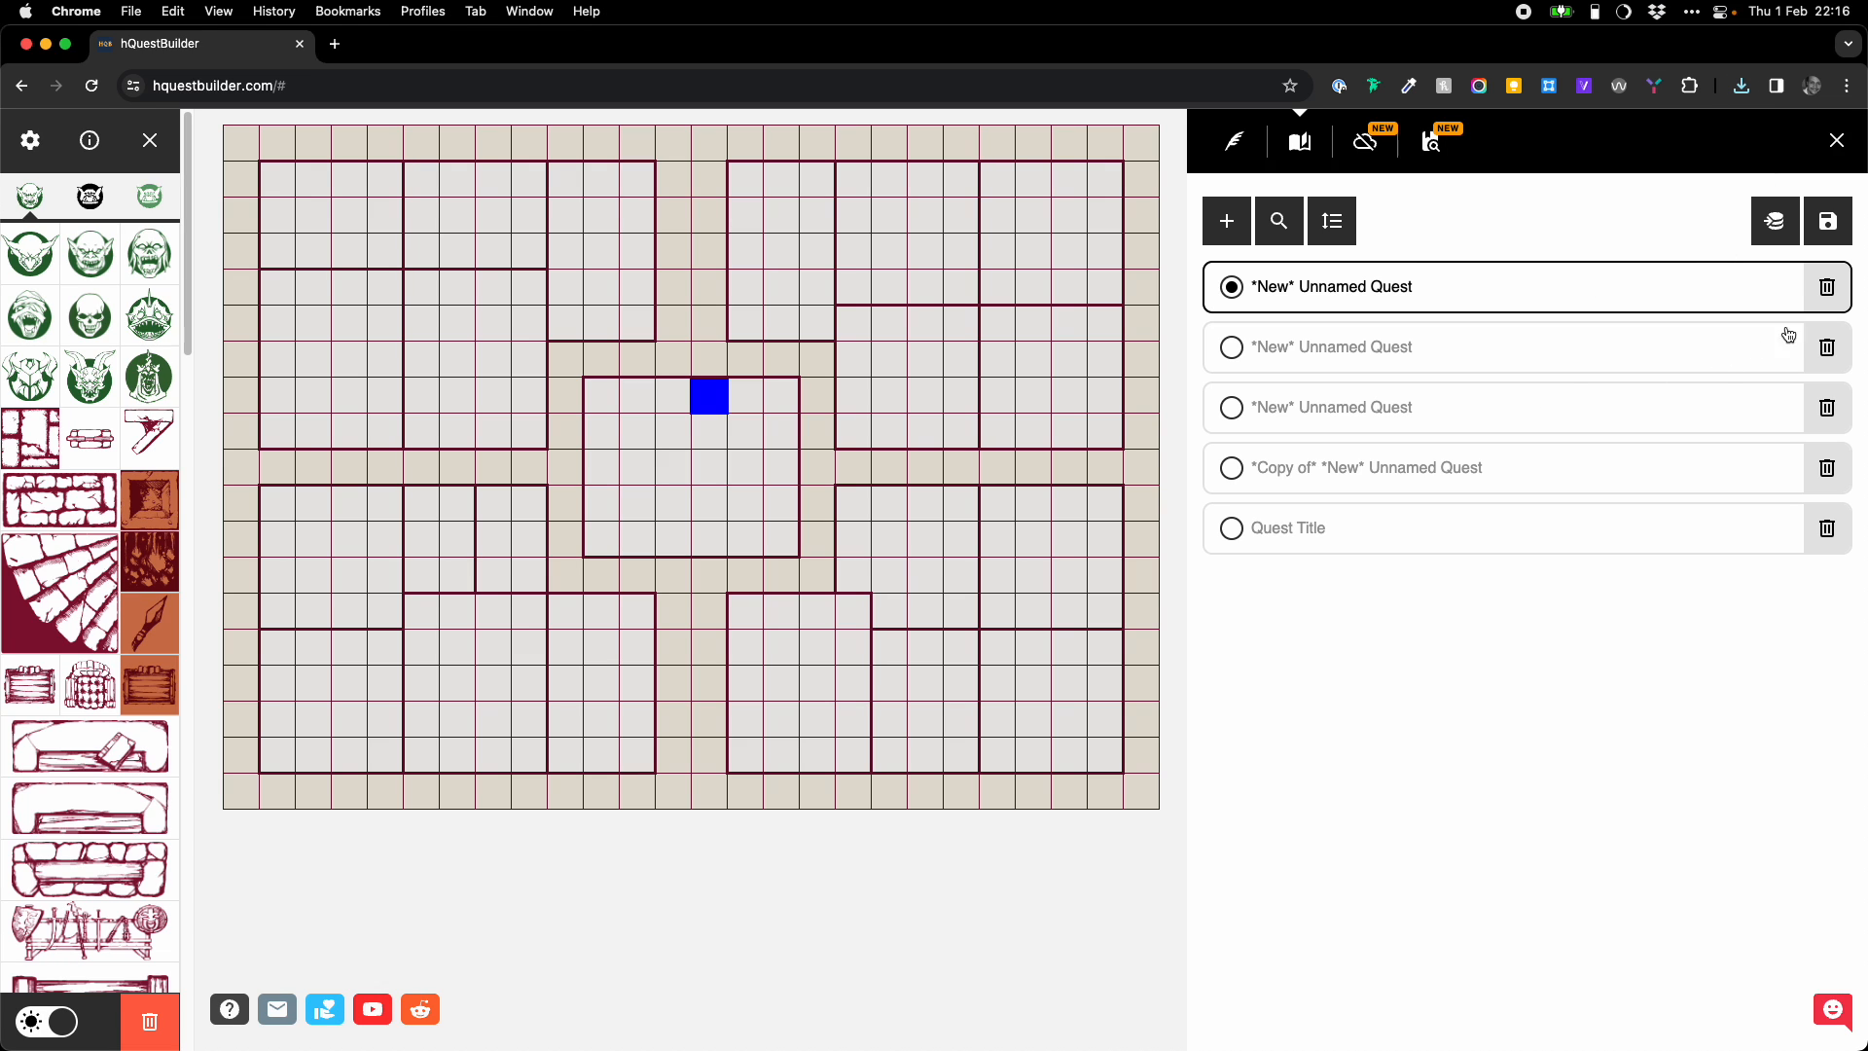
# - Permanently delete all the quests below the active first one, including the copied quest and "Quest Title"
pyautogui.click(1826, 350)
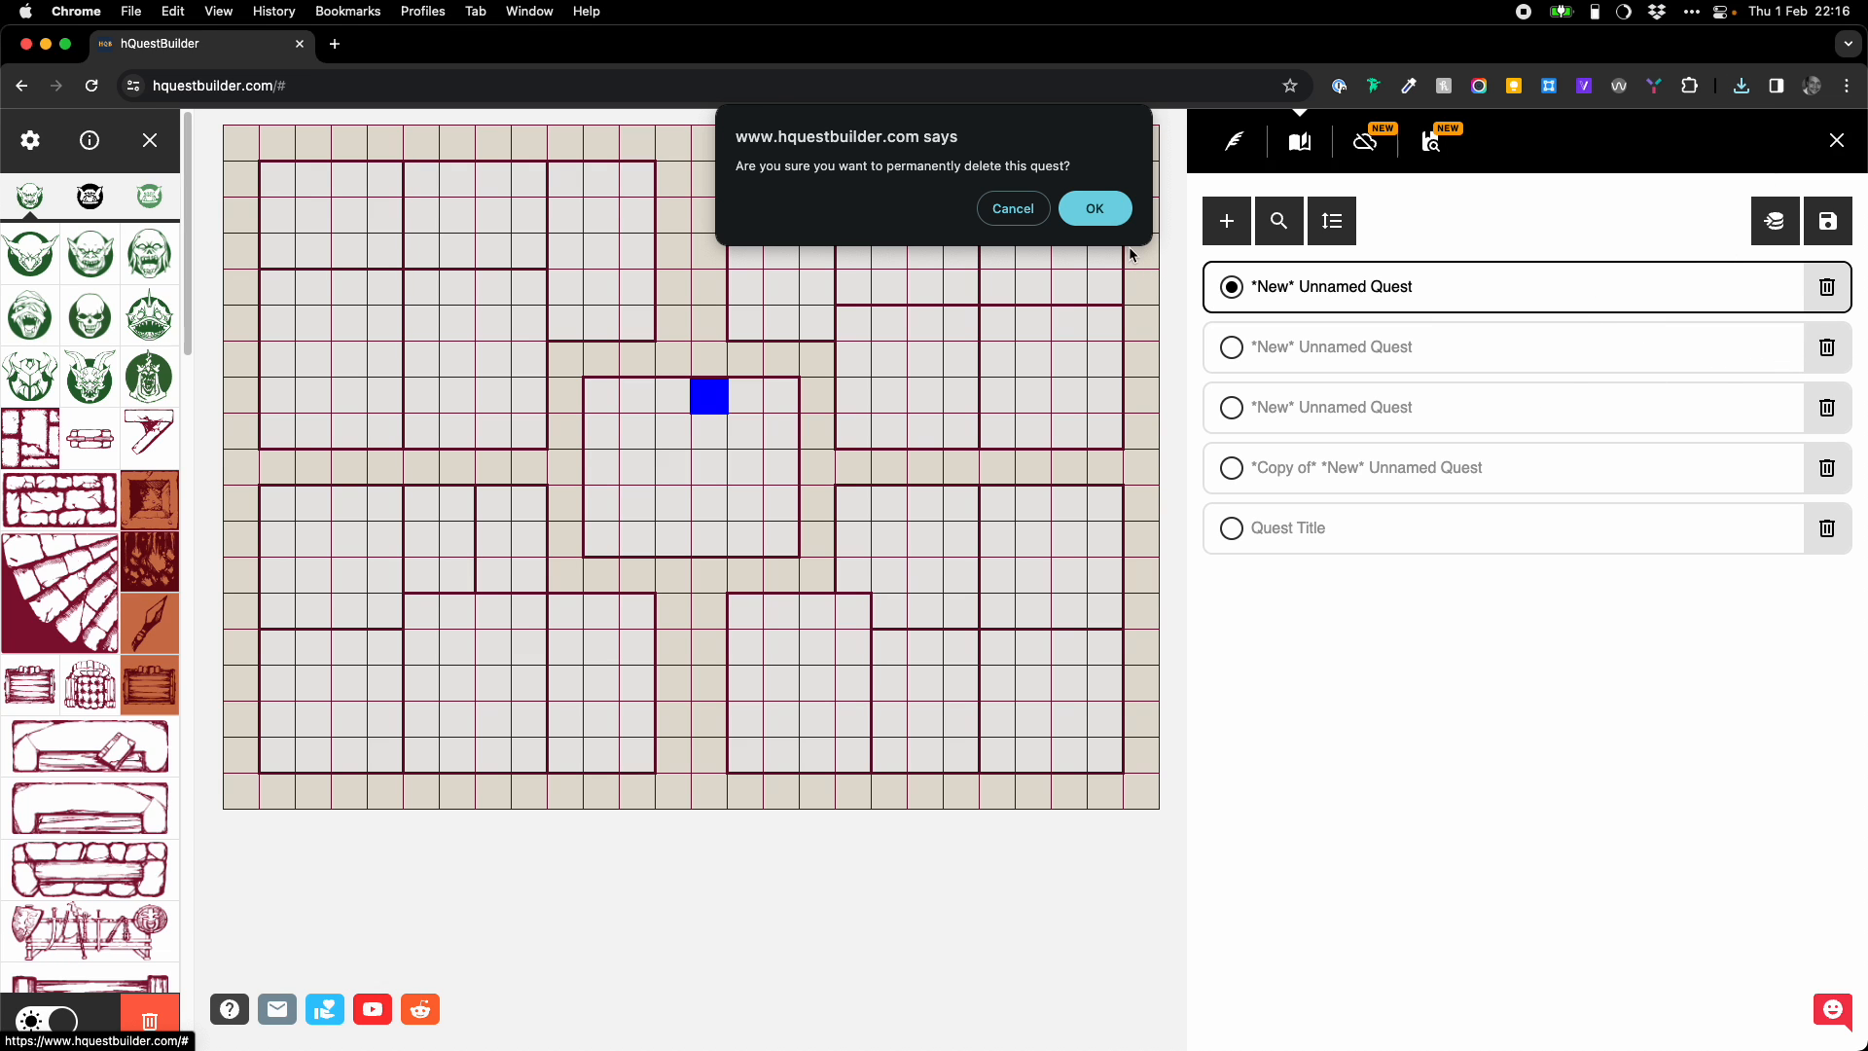
pyautogui.click(1101, 216)
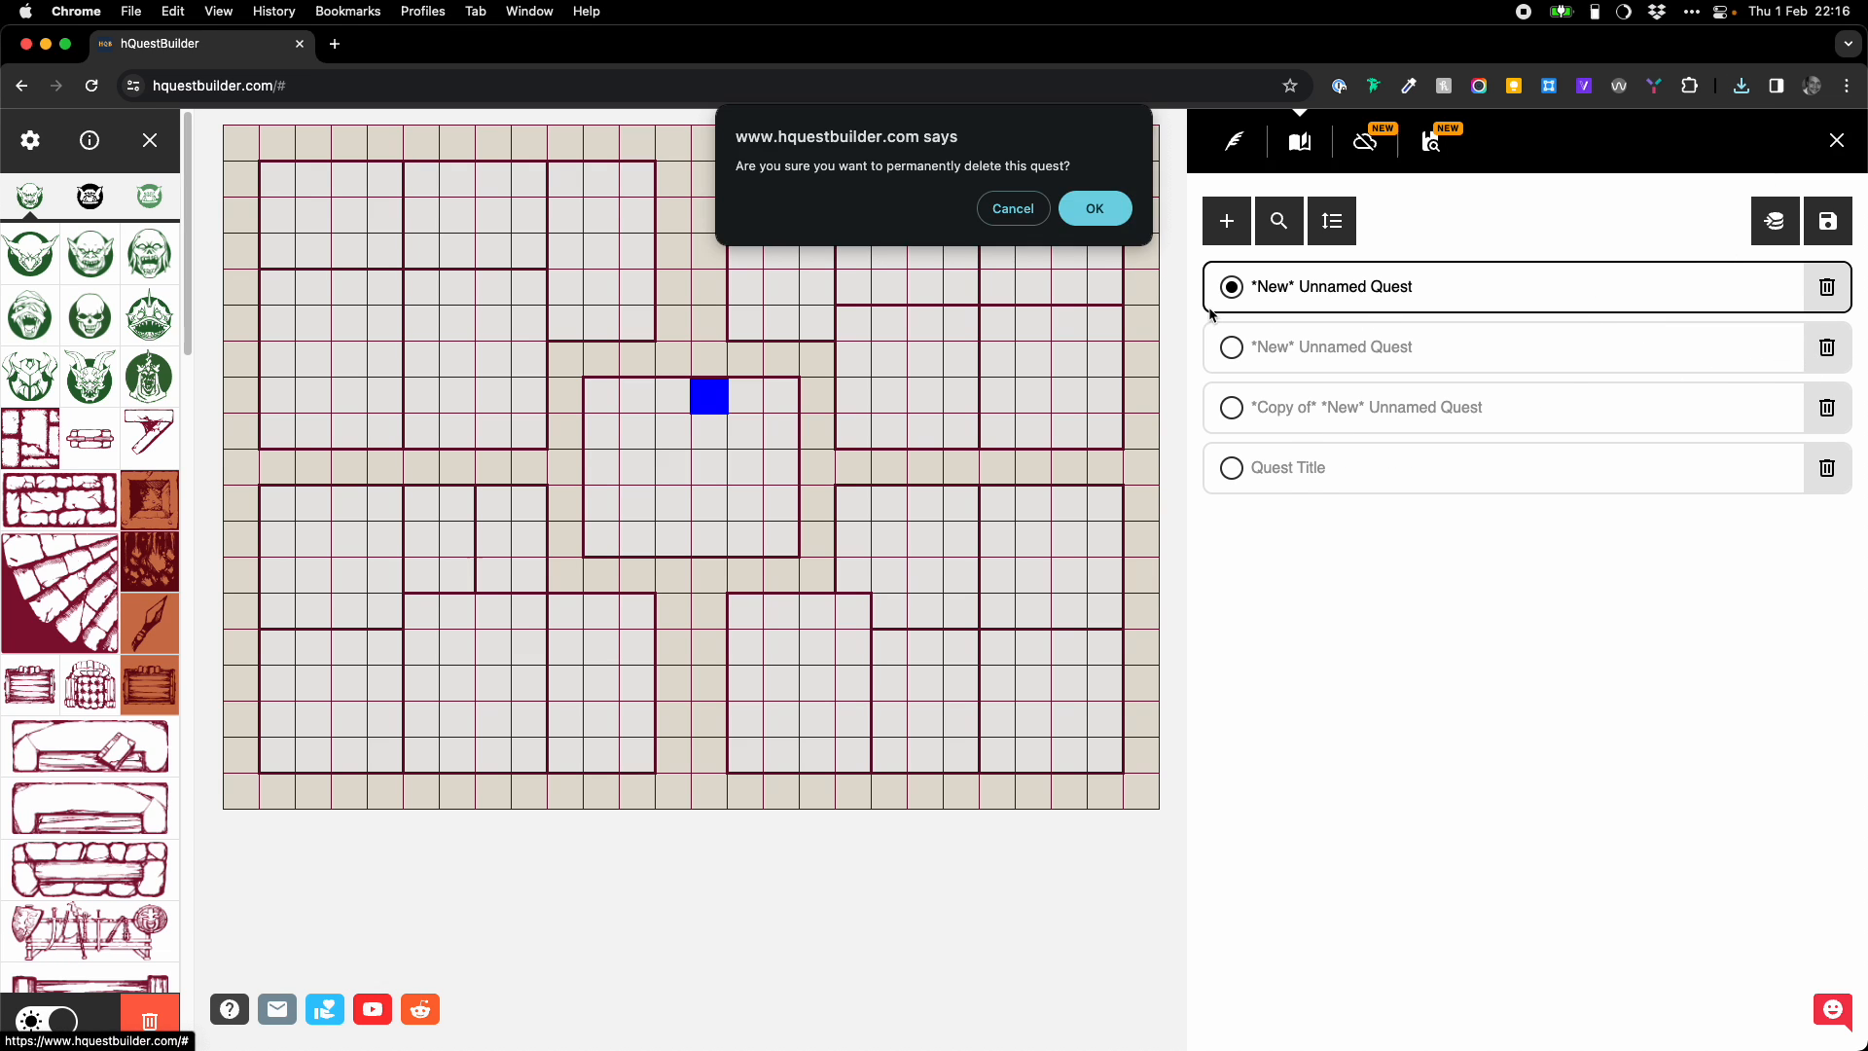
pyautogui.click(1094, 208)
pyautogui.click(1827, 347)
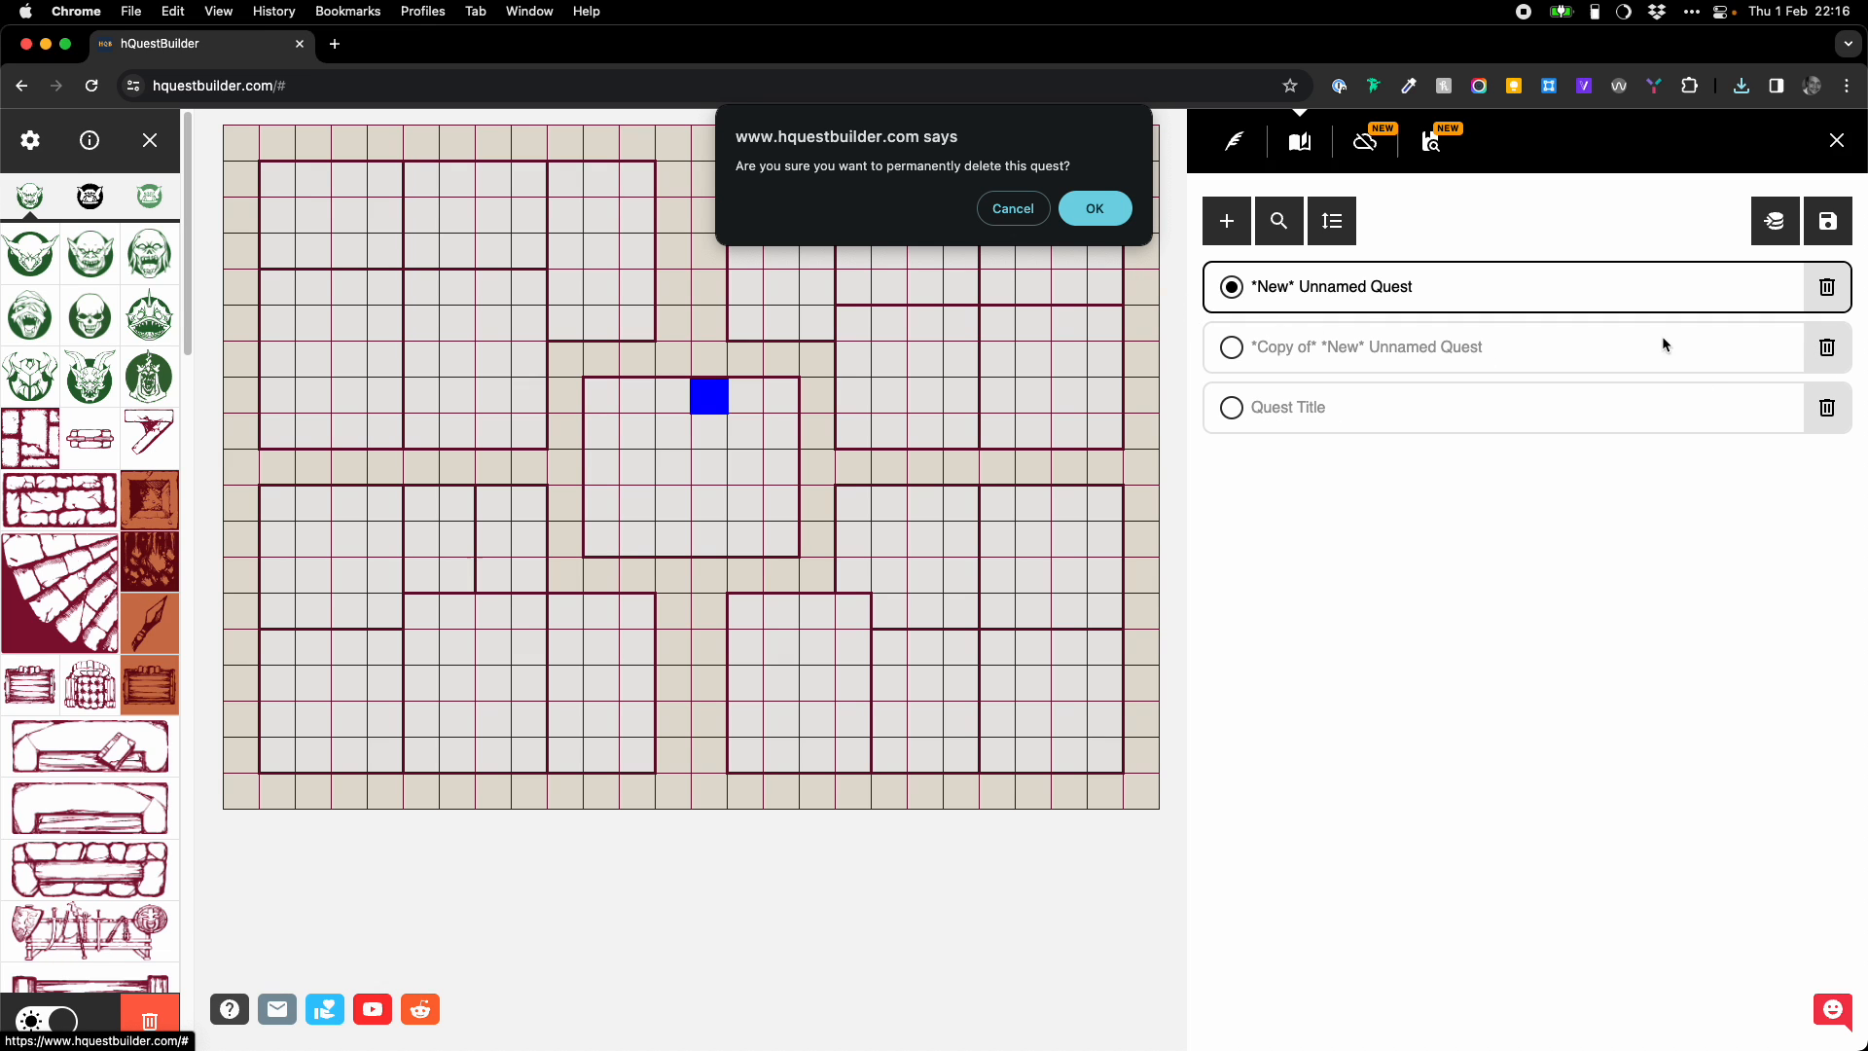
pyautogui.click(1097, 230)
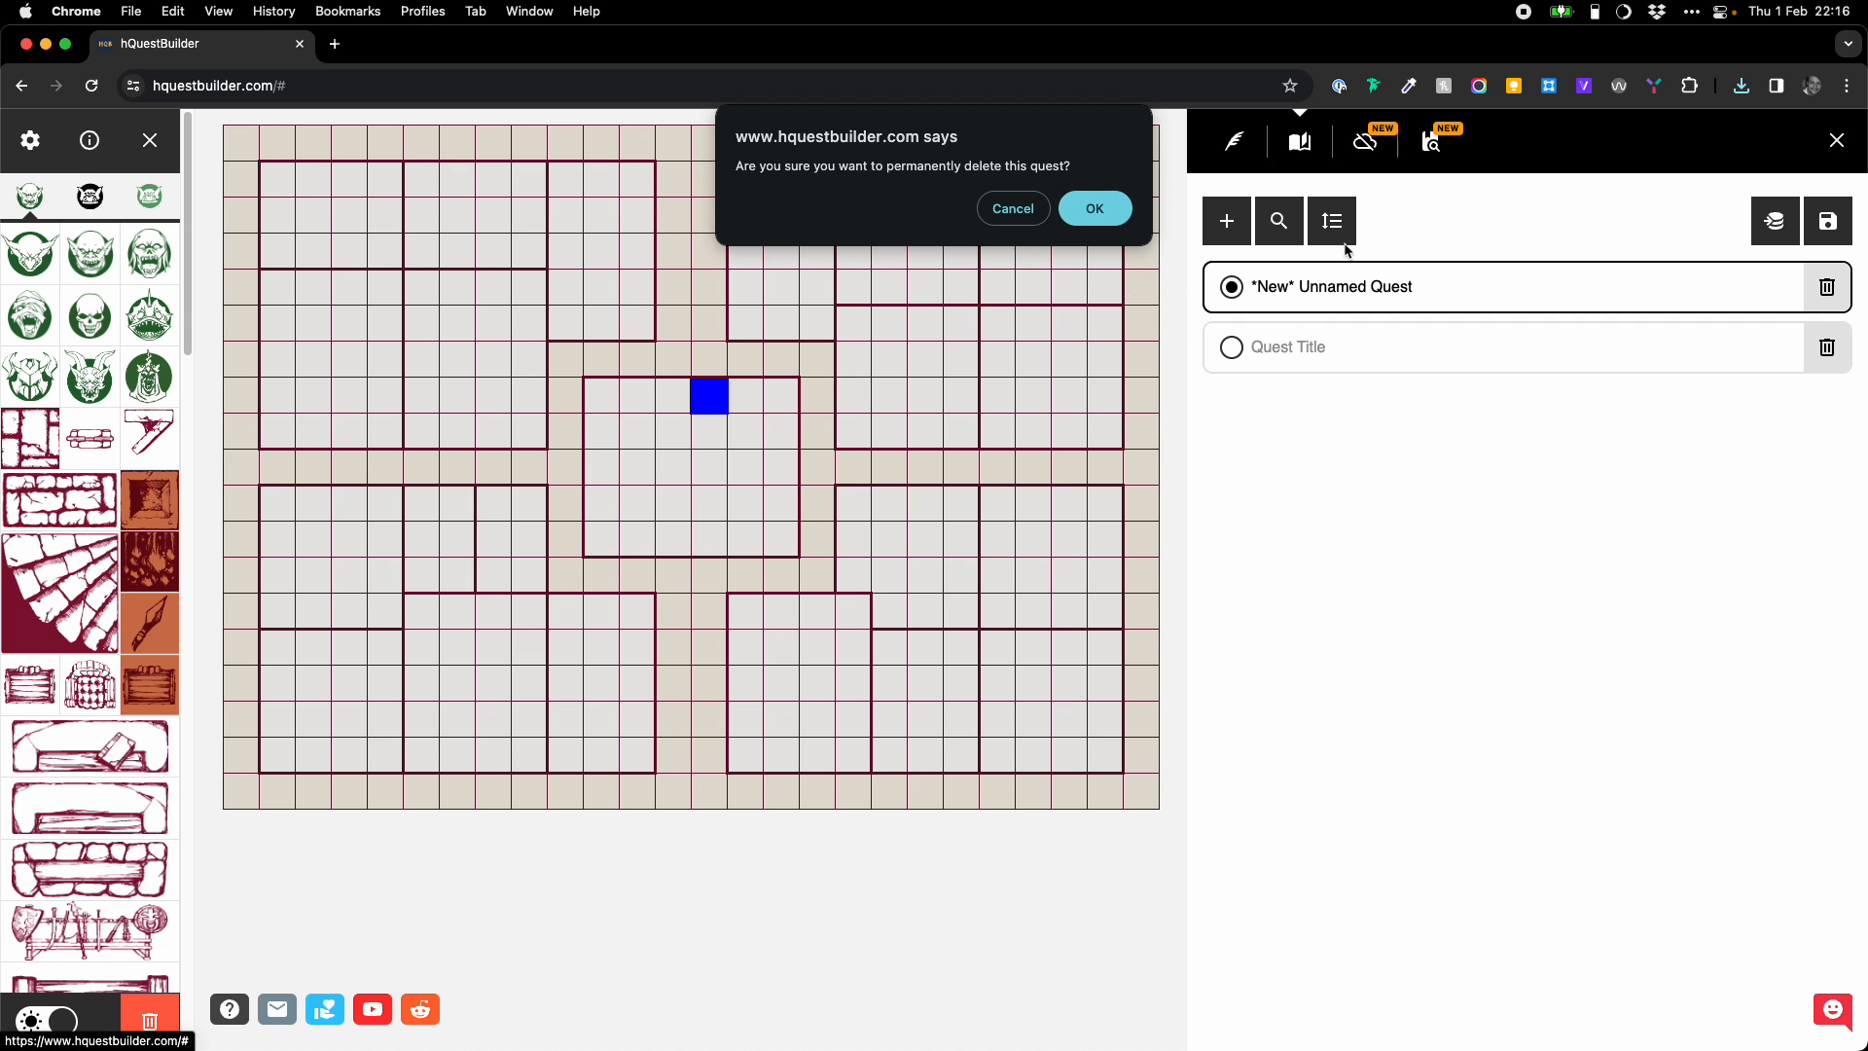
pyautogui.click(1092, 205)
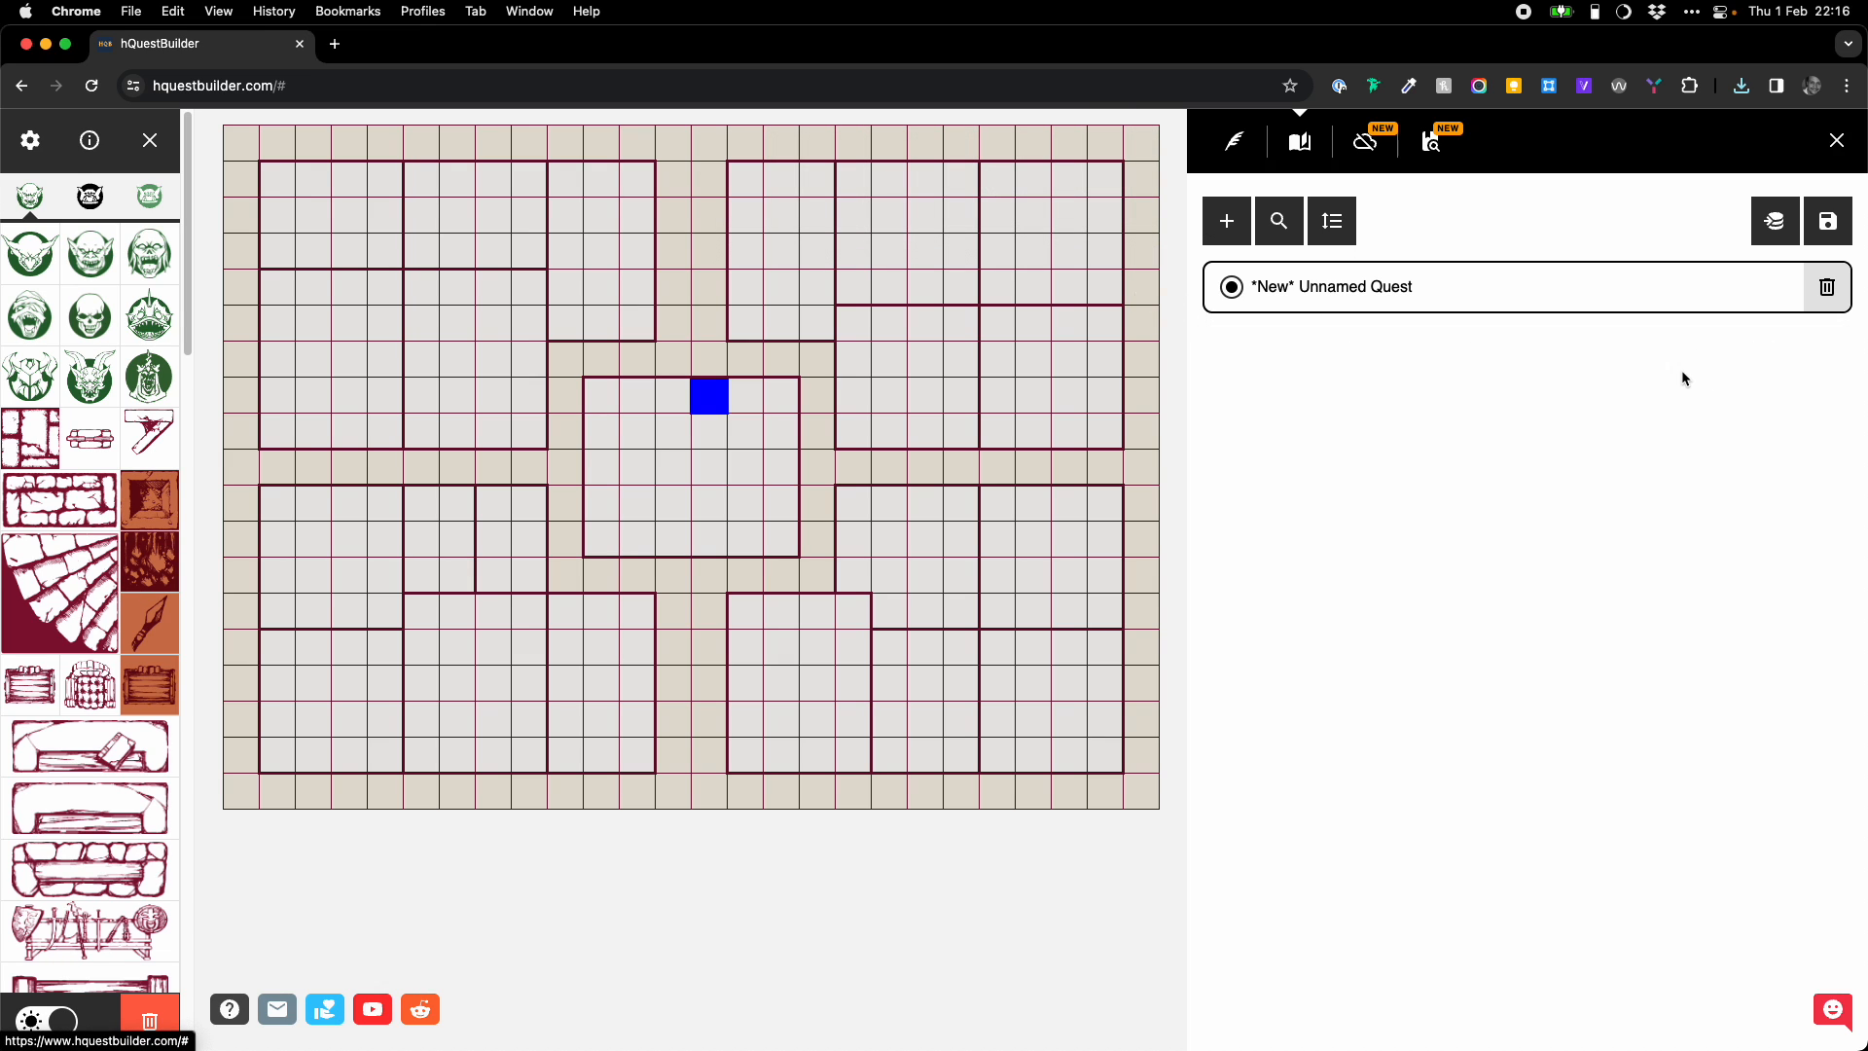
# - Add a blank quest to the quest book, and delete one of the two unnamed quests
pyautogui.click(1234, 223)
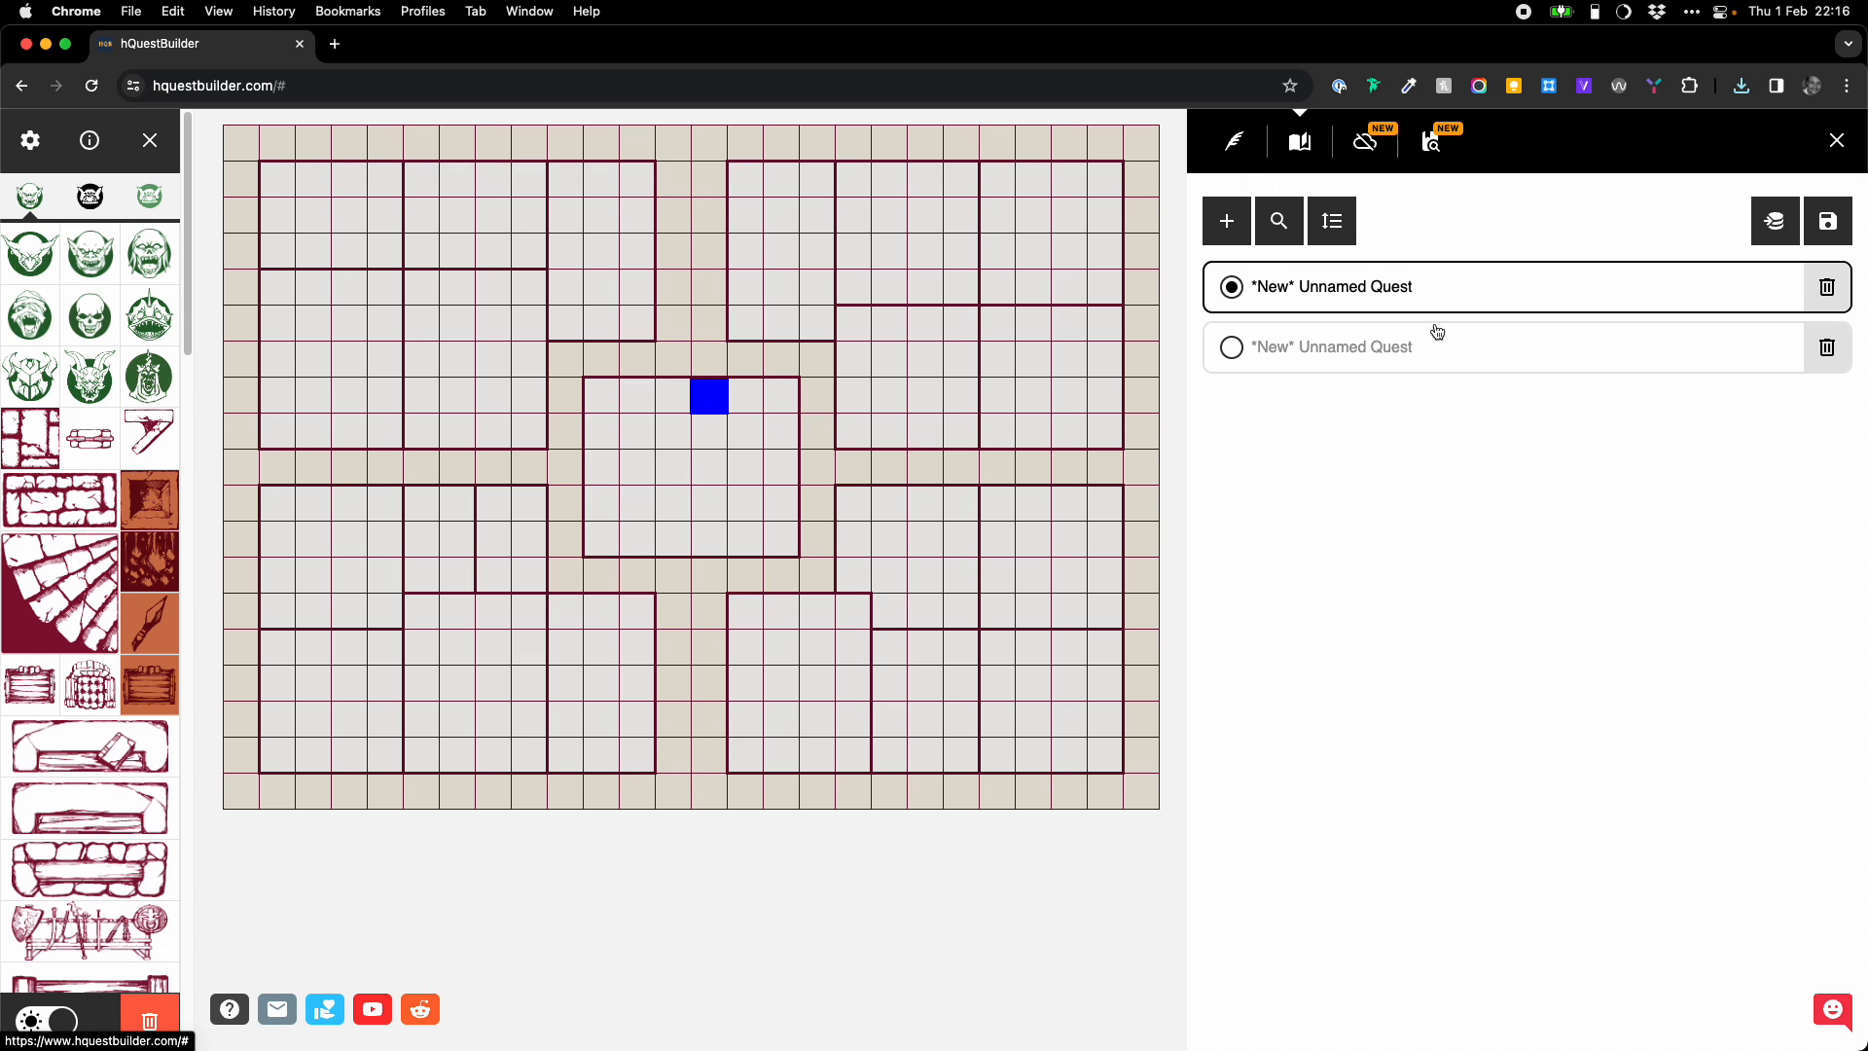
pyautogui.click(1752, 353)
pyautogui.click(1825, 286)
pyautogui.click(1092, 205)
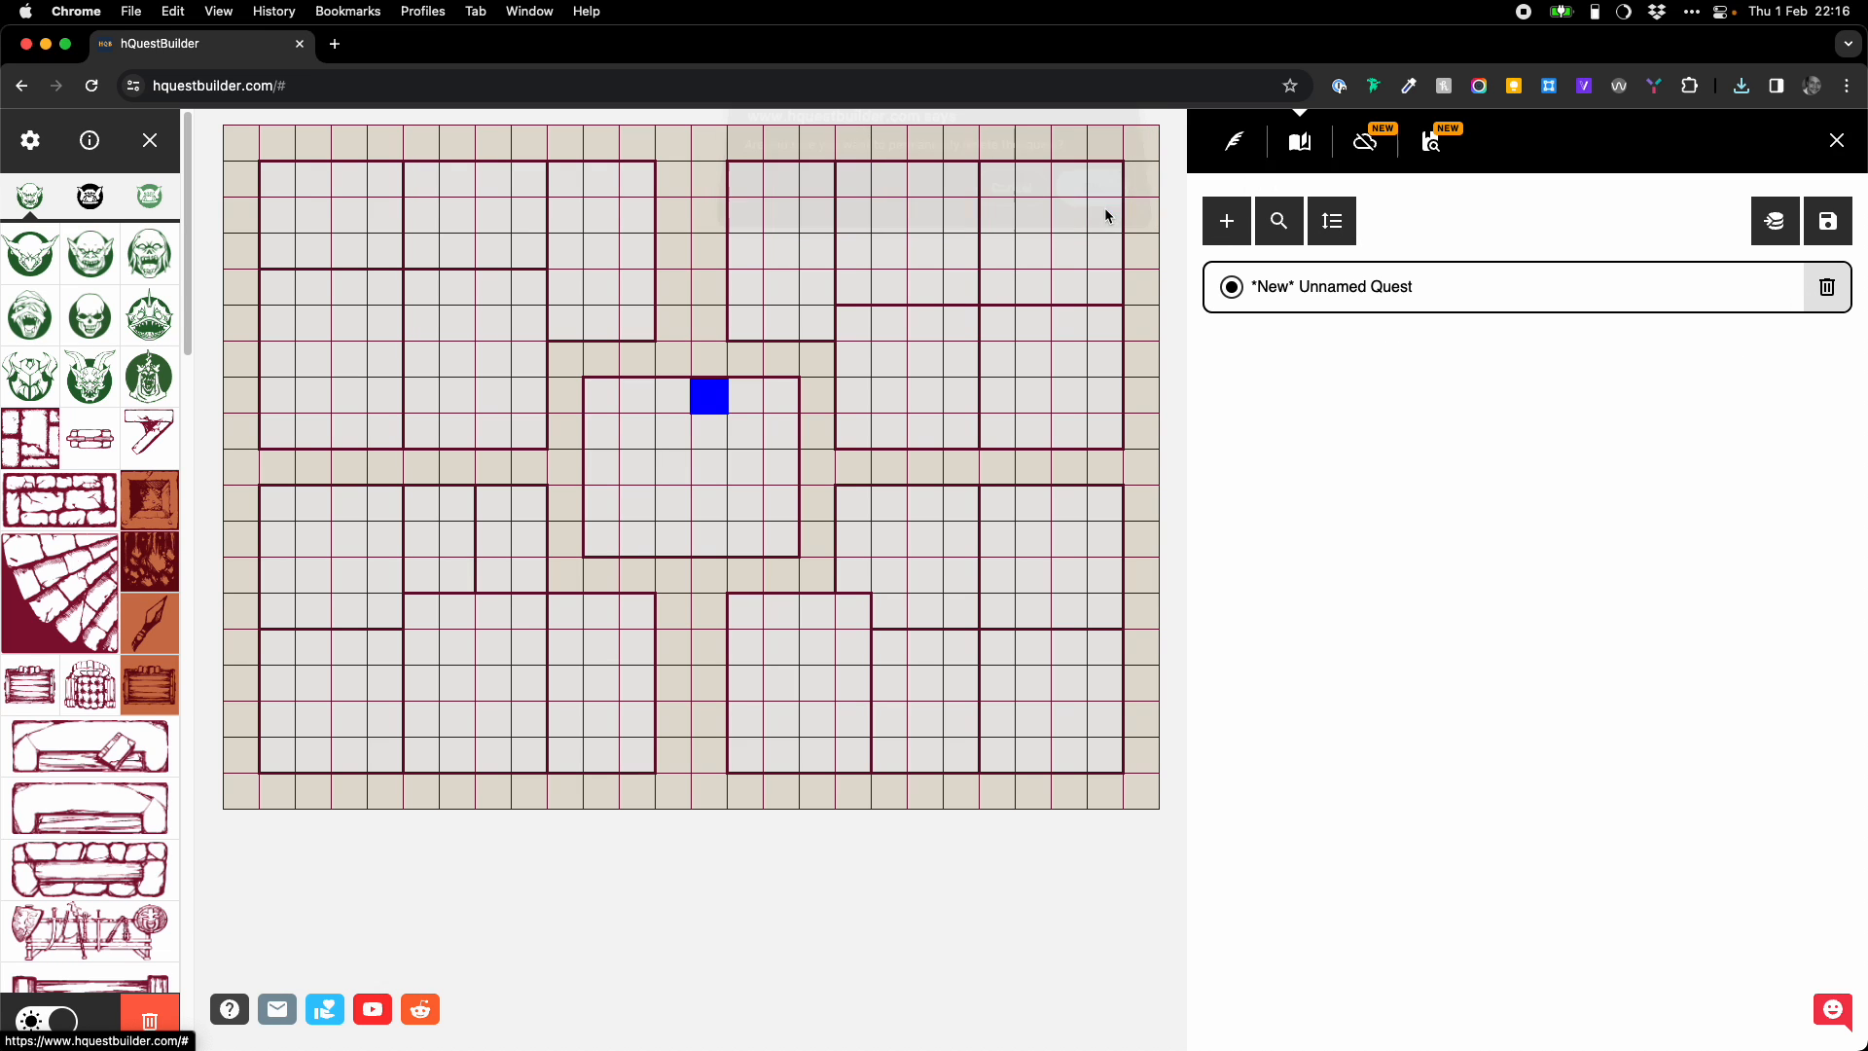
pyautogui.click(1215, 147)
pyautogui.click(1299, 142)
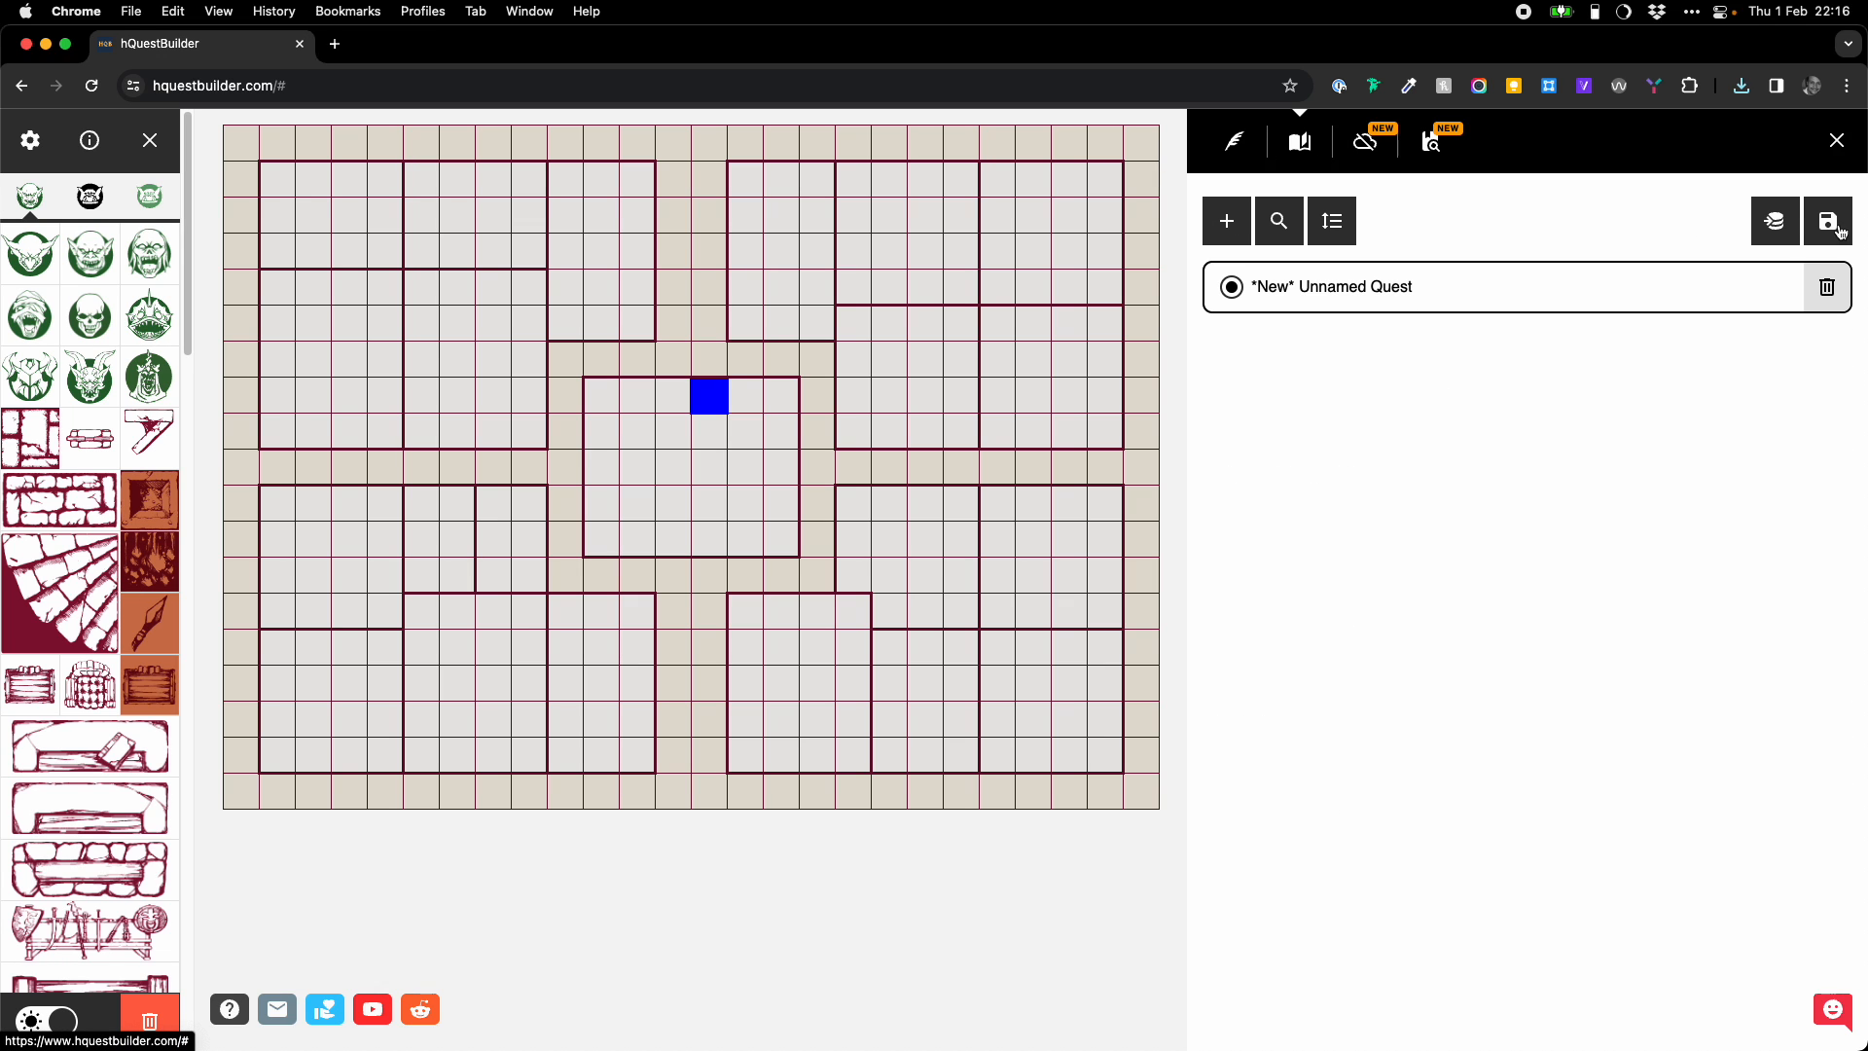
pyautogui.click(1776, 222)
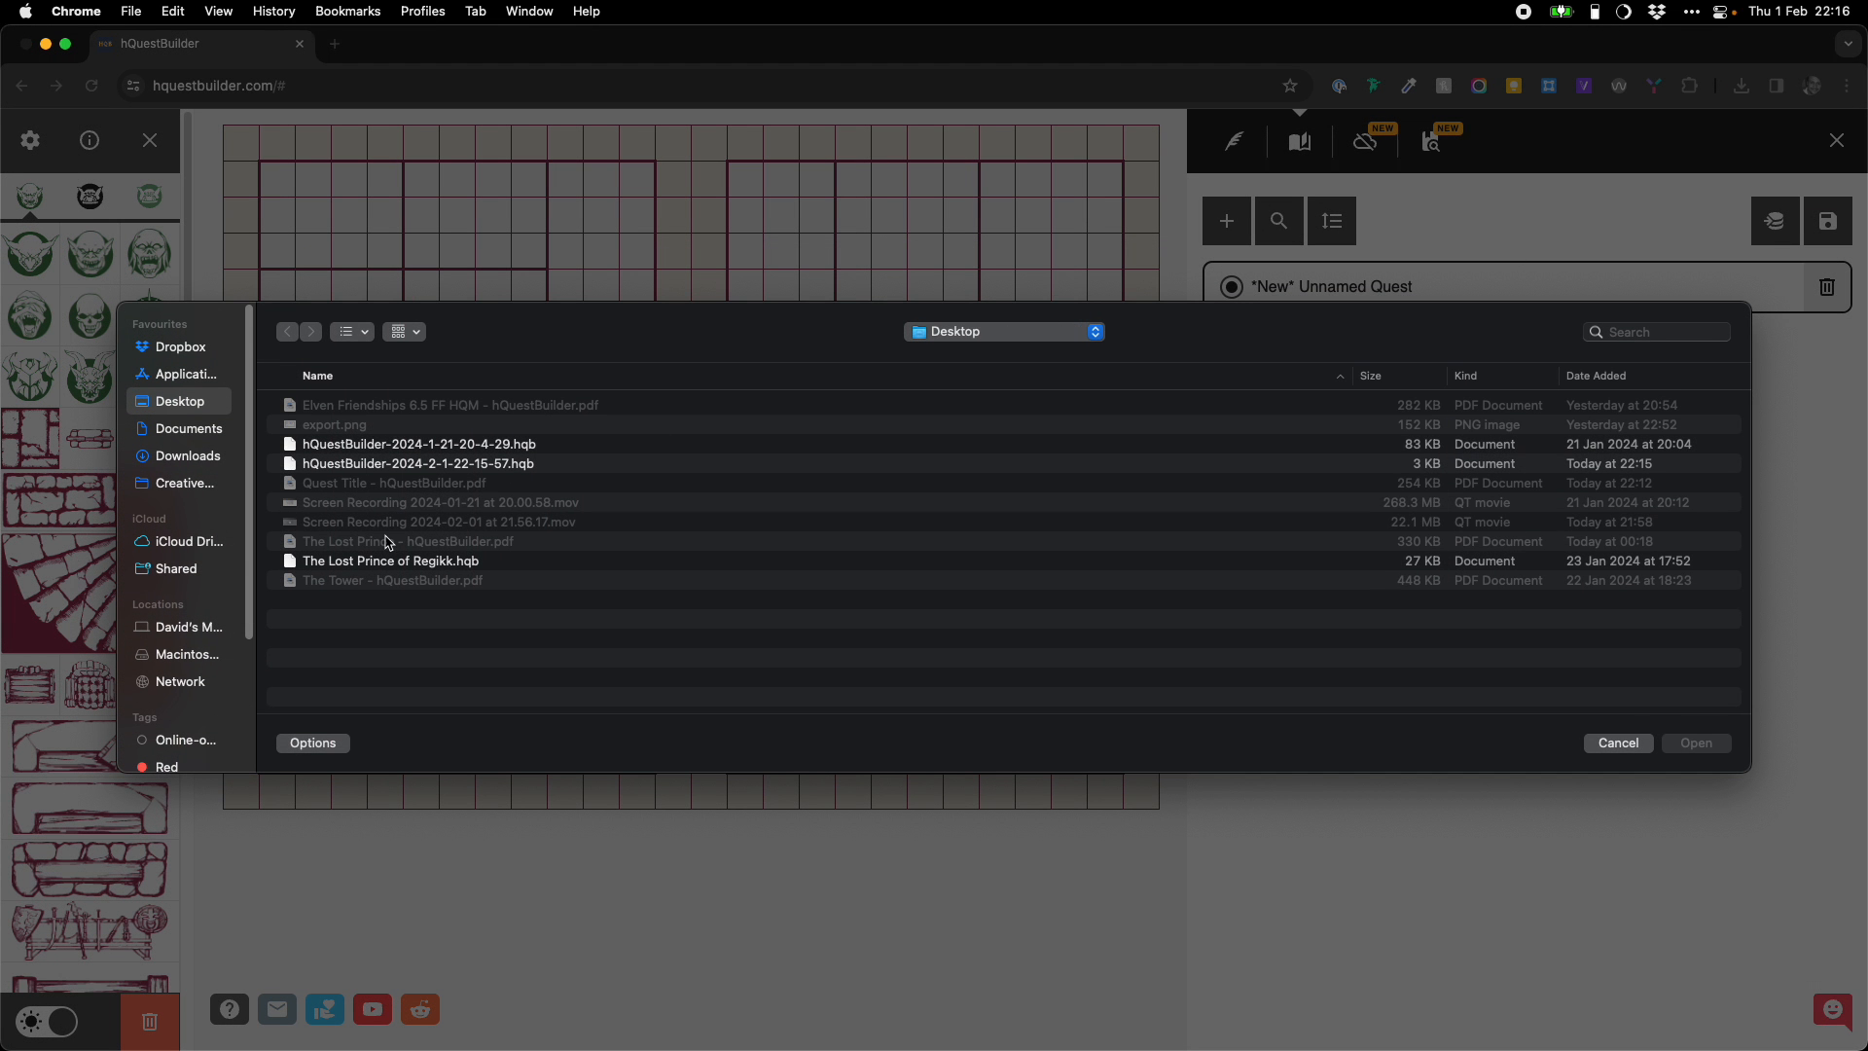
pyautogui.click(502, 465)
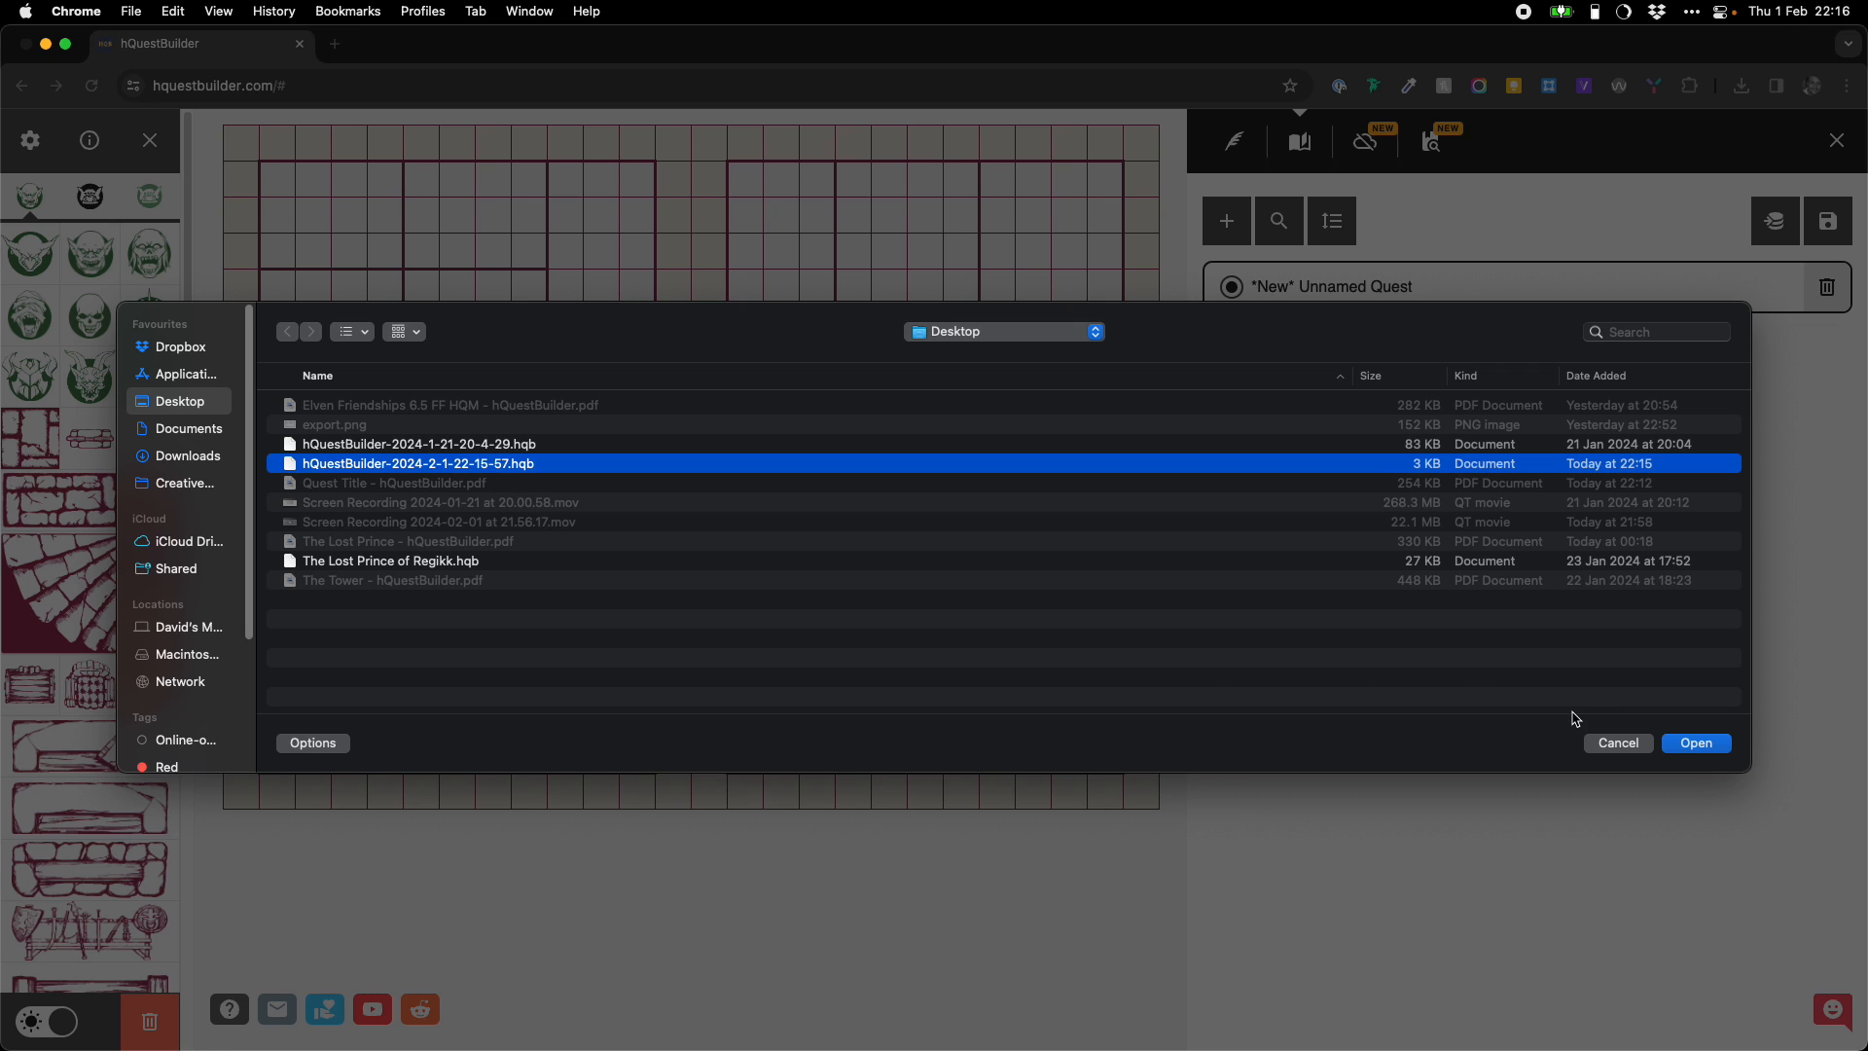
pyautogui.click(1687, 742)
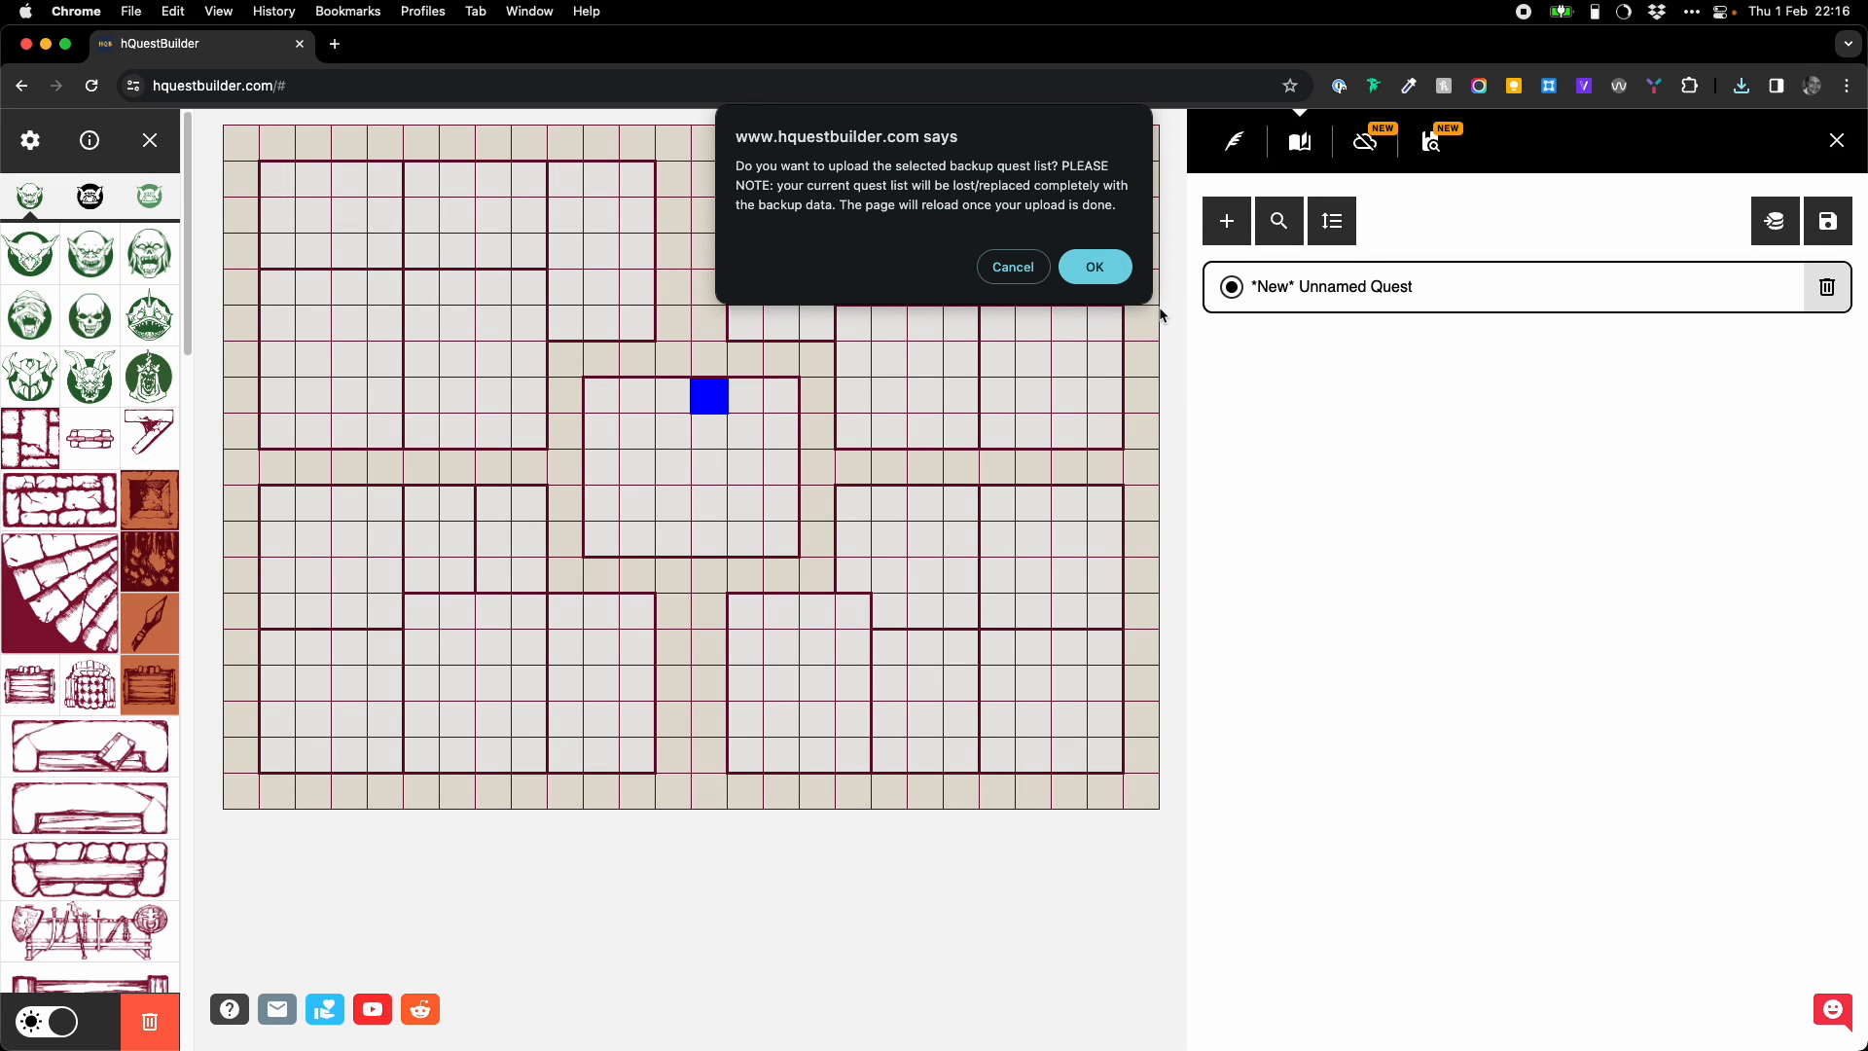
pyautogui.click(1113, 271)
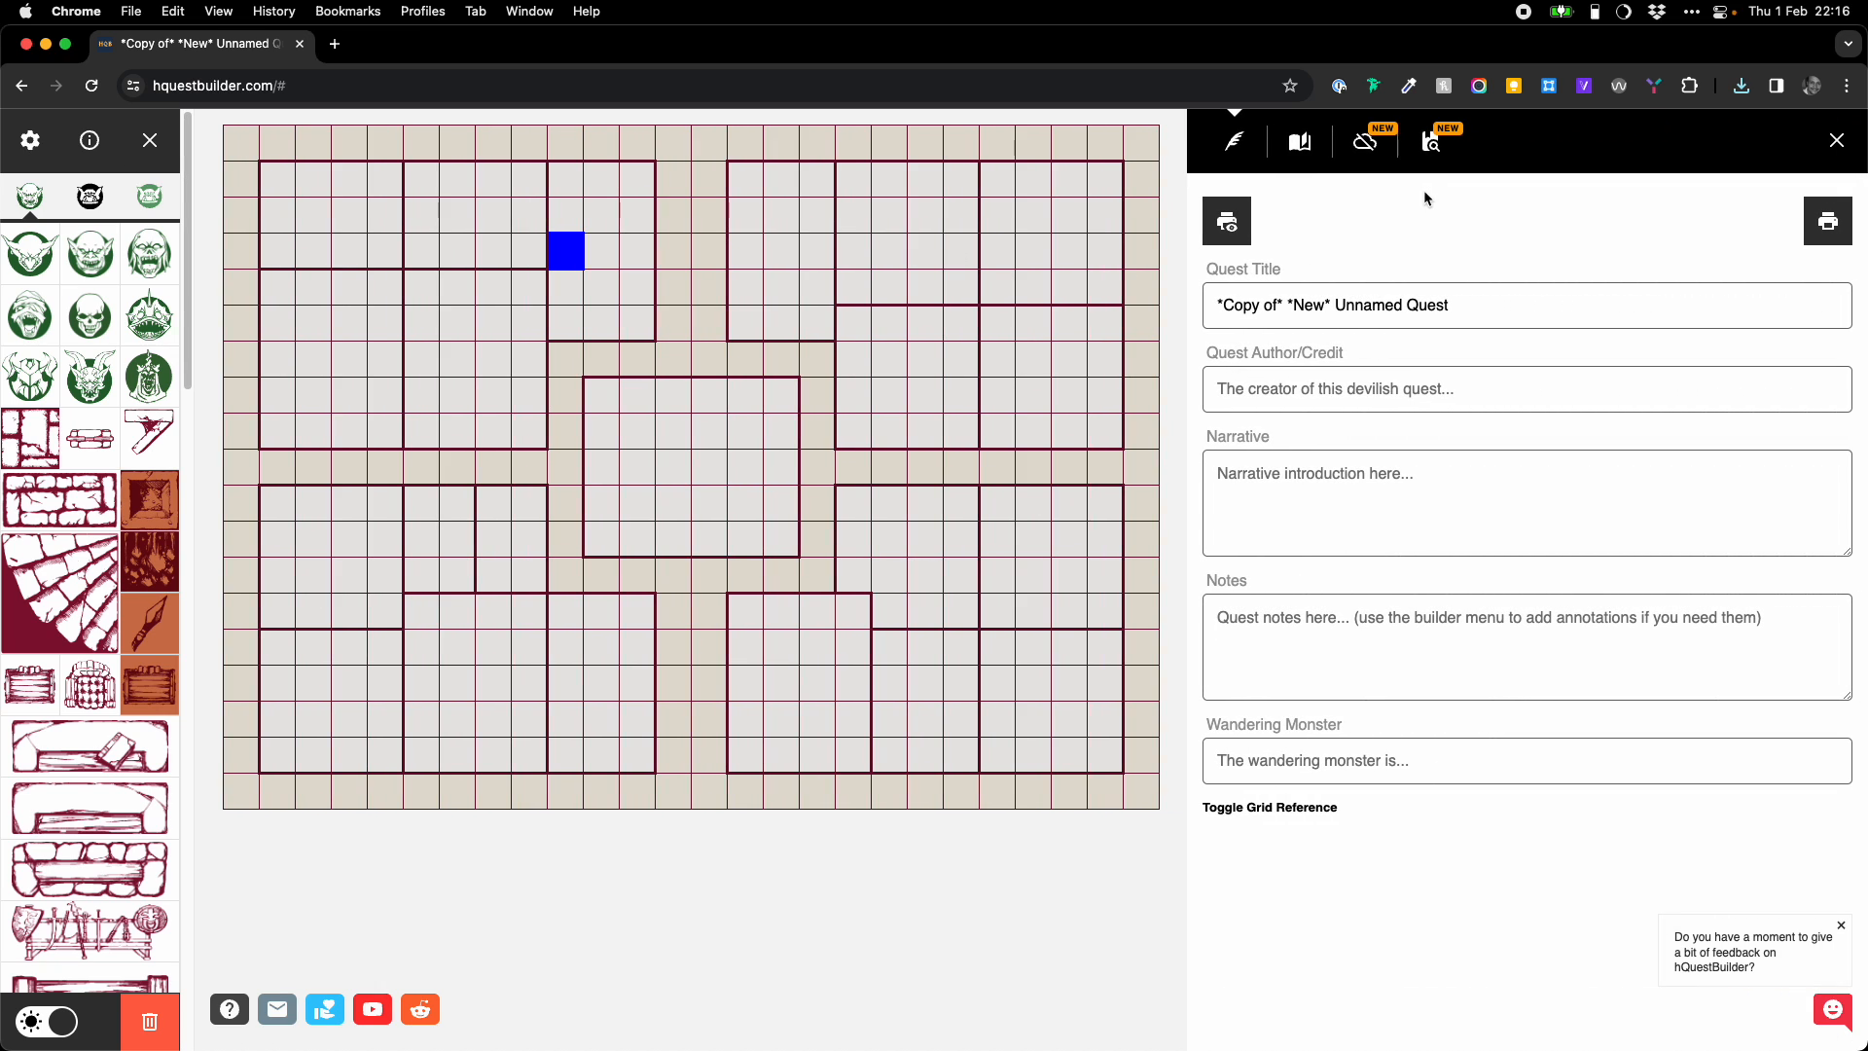
# - Open the quest book and go through the restored quests, ending with "Quest Title" loaded on the board
pyautogui.click(1300, 141)
pyautogui.click(1479, 414)
pyautogui.click(1477, 469)
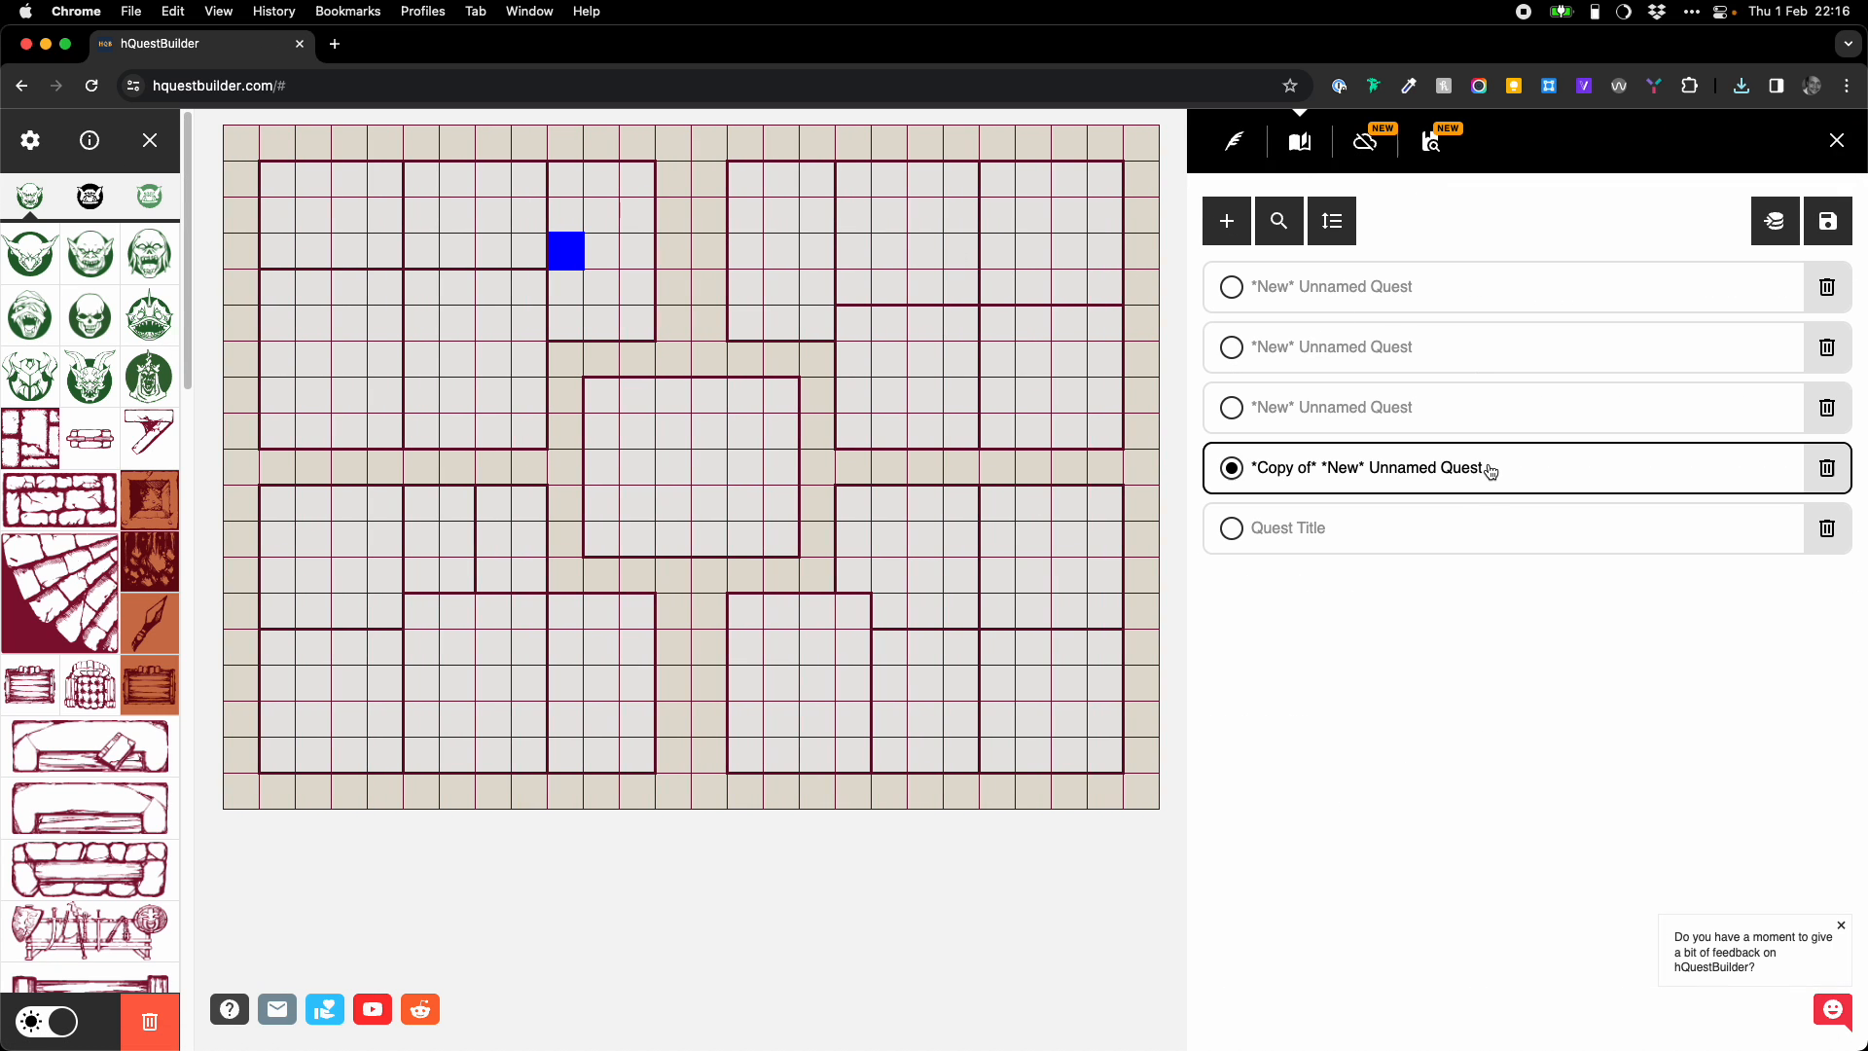
pyautogui.click(1477, 527)
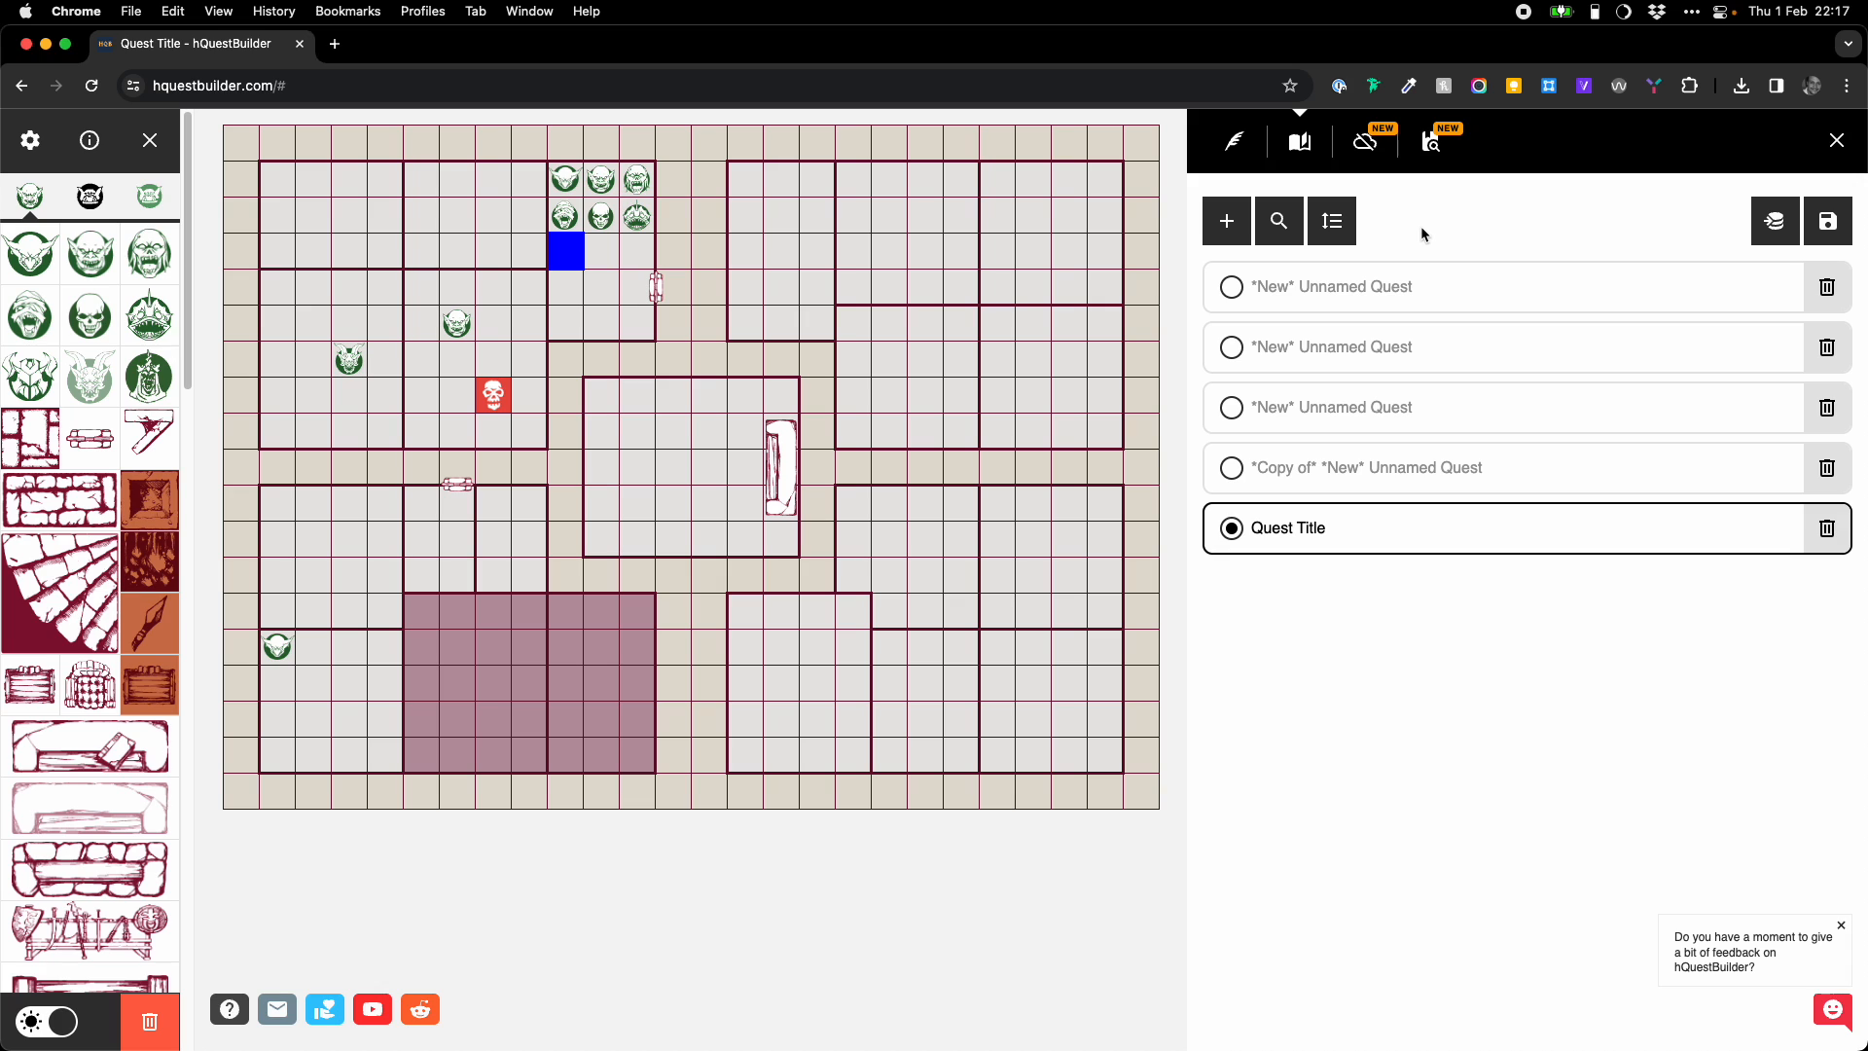
# - Open Cloud Save & Share, paste the hQuestBuilder CloudKey and save it
pyautogui.click(1366, 143)
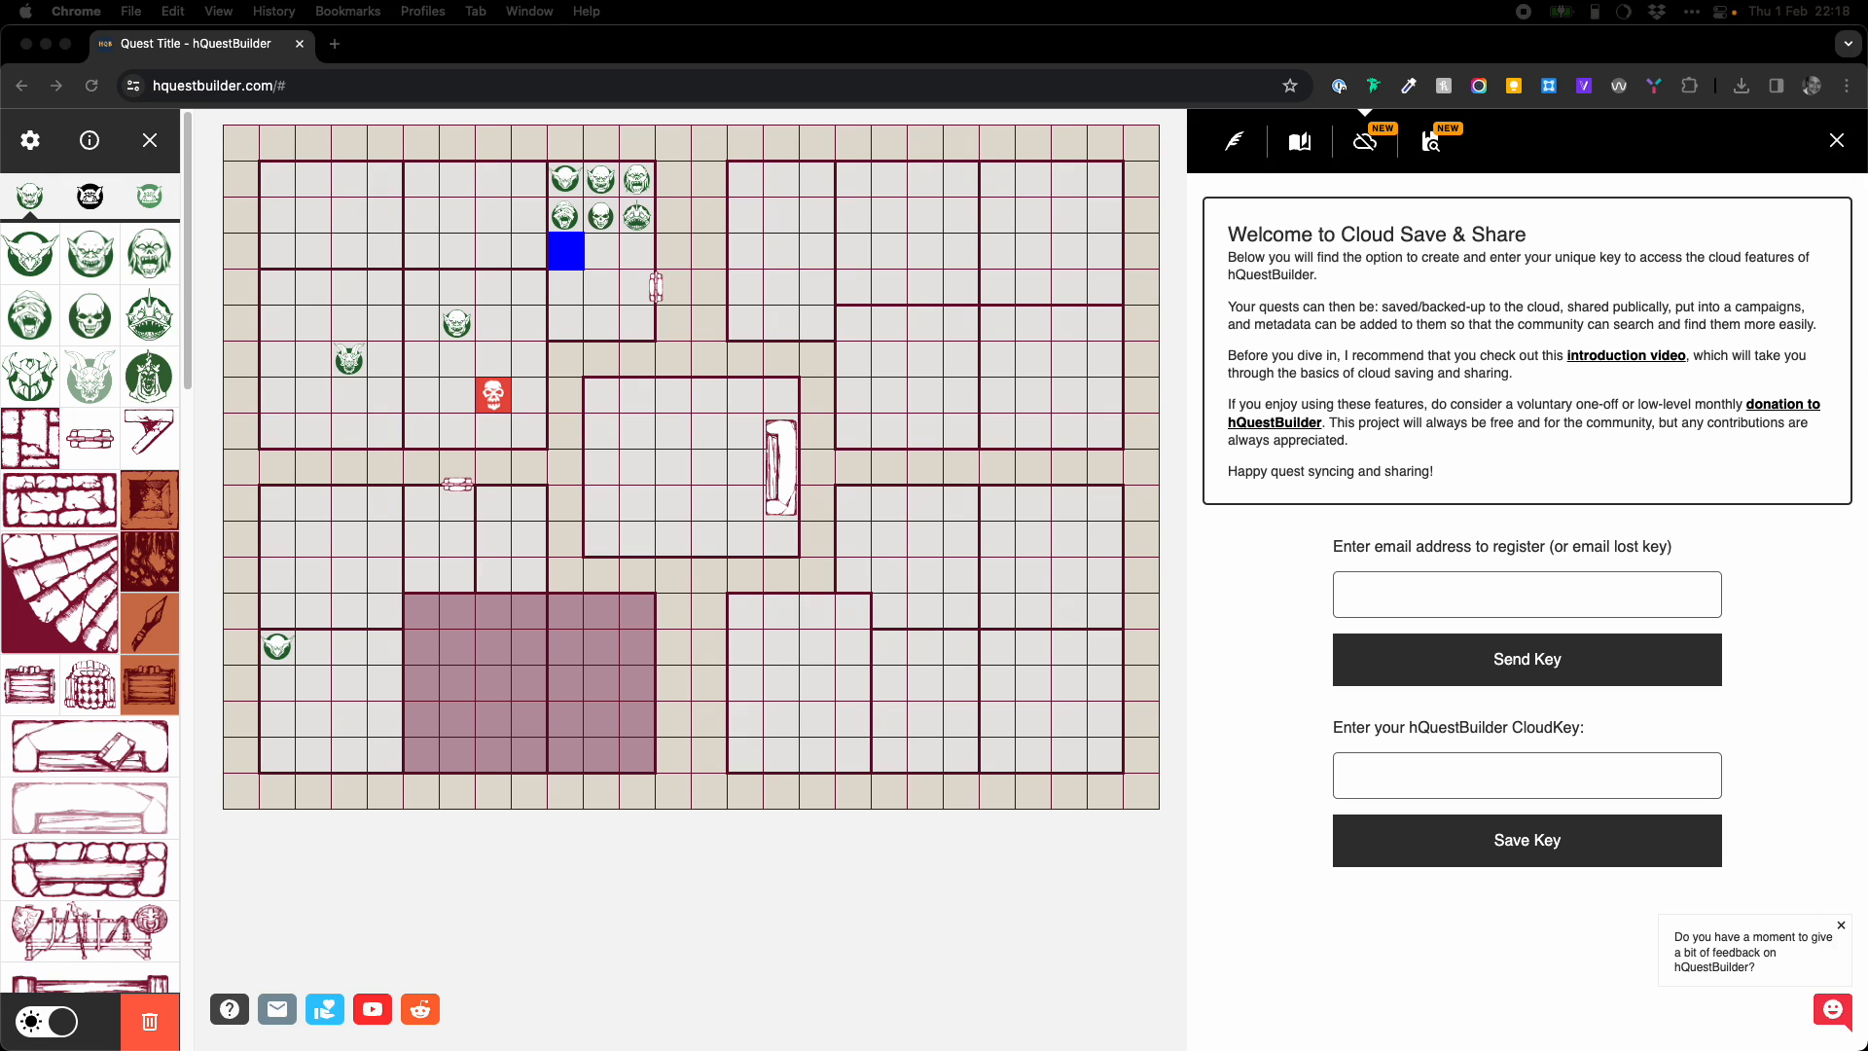
pyautogui.click(1523, 776)
pyautogui.press('super+v')
pyautogui.click(1553, 837)
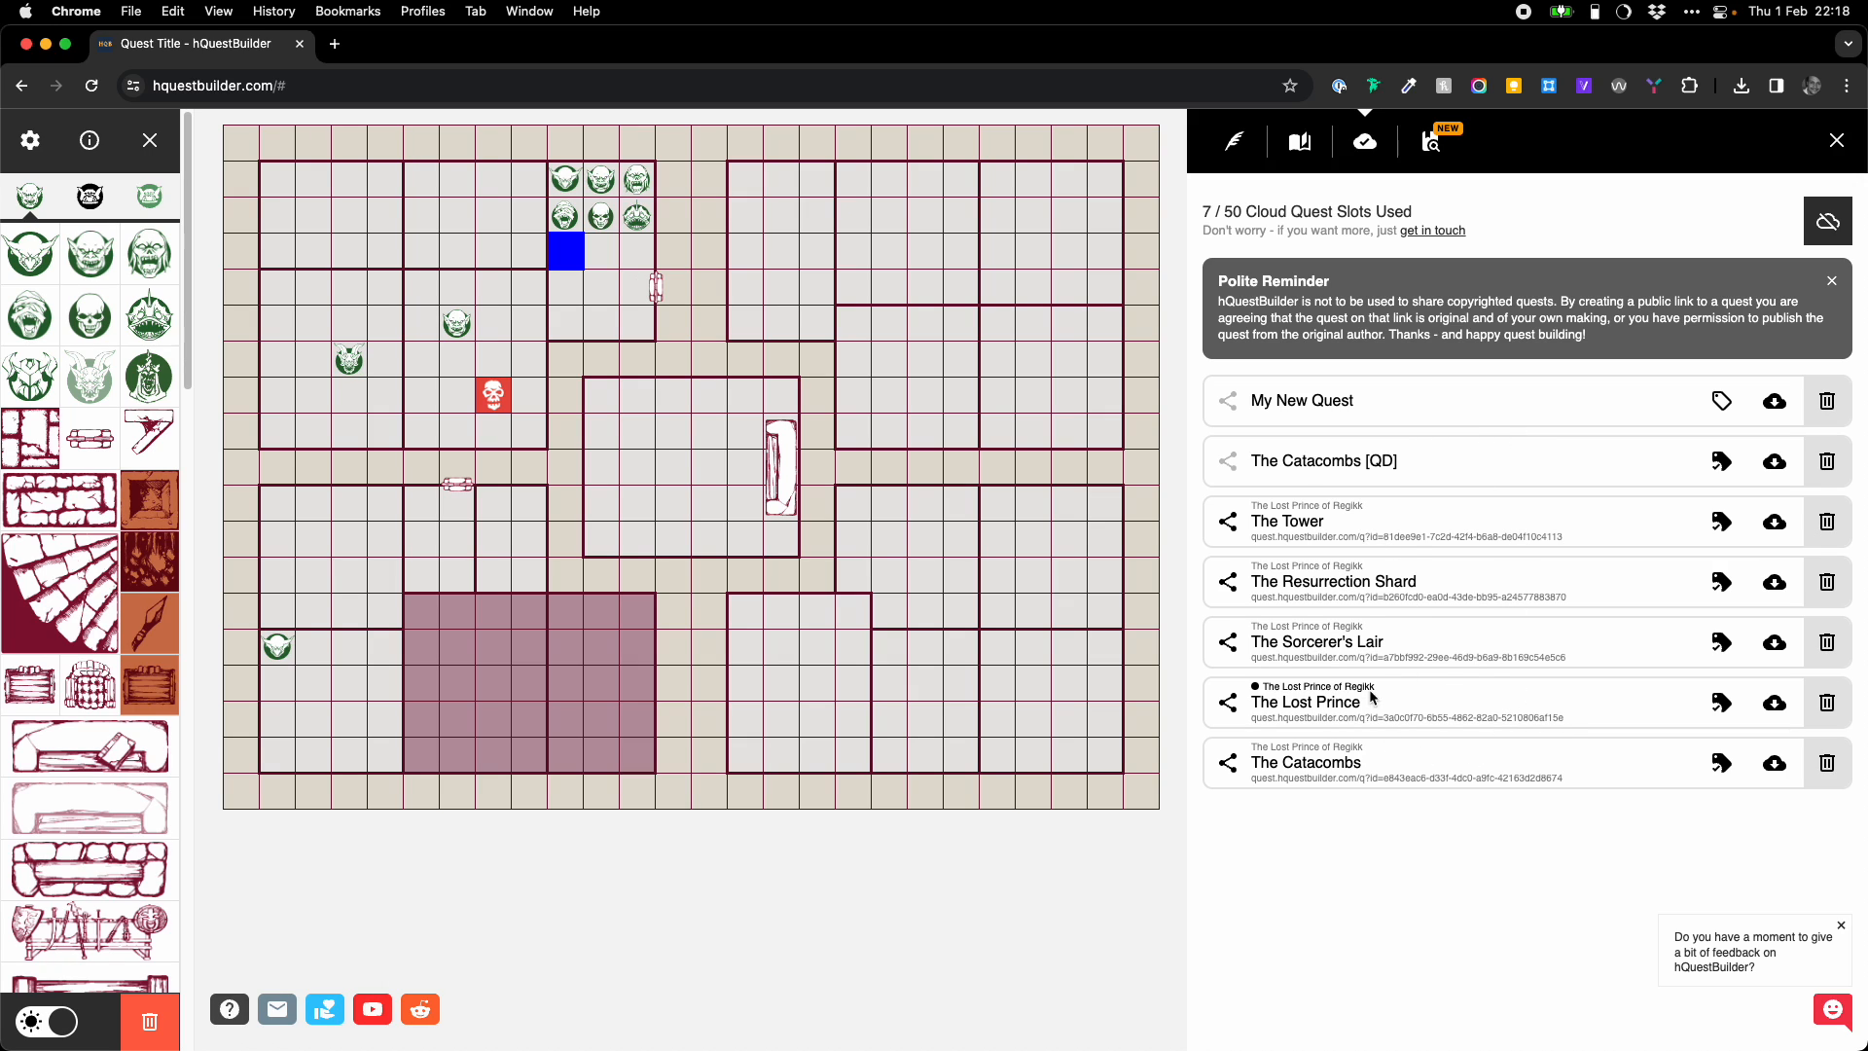
# - Compare the local quest book with the cloud quest list, loading the second and third unnamed quests
pyautogui.click(1301, 142)
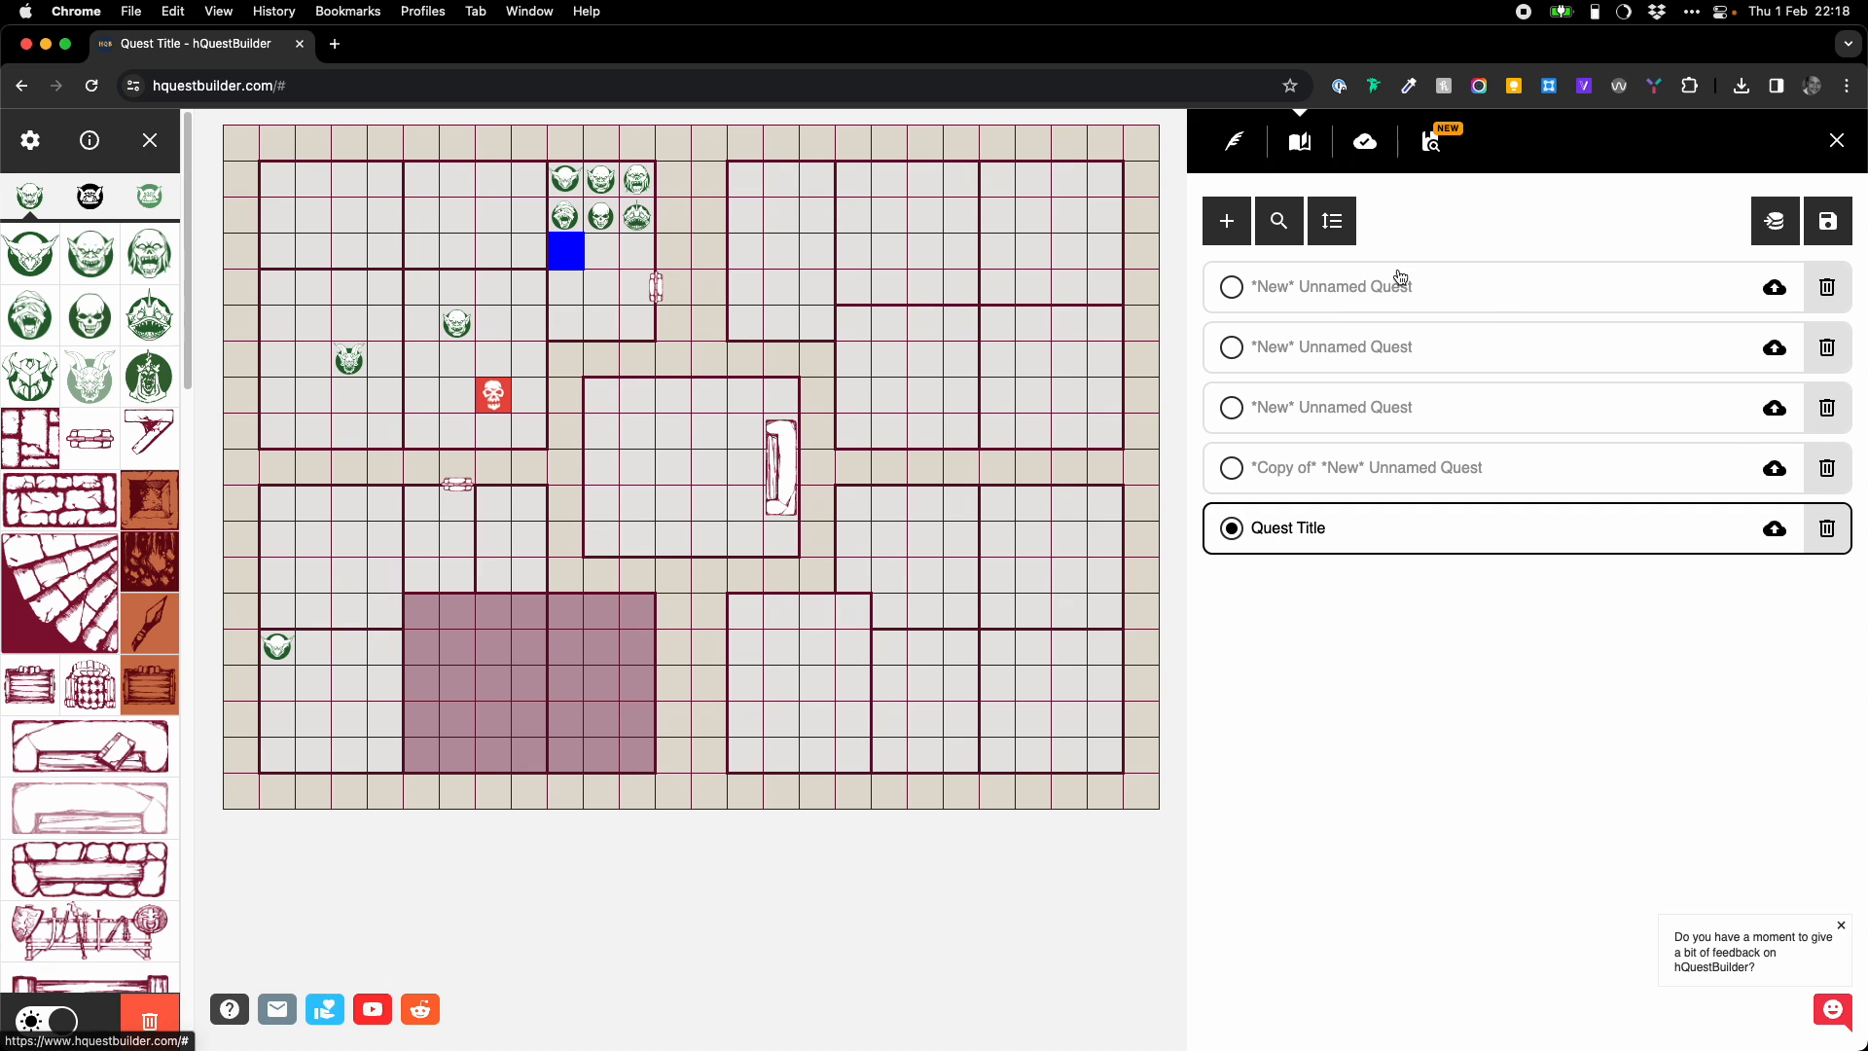
pyautogui.click(1508, 332)
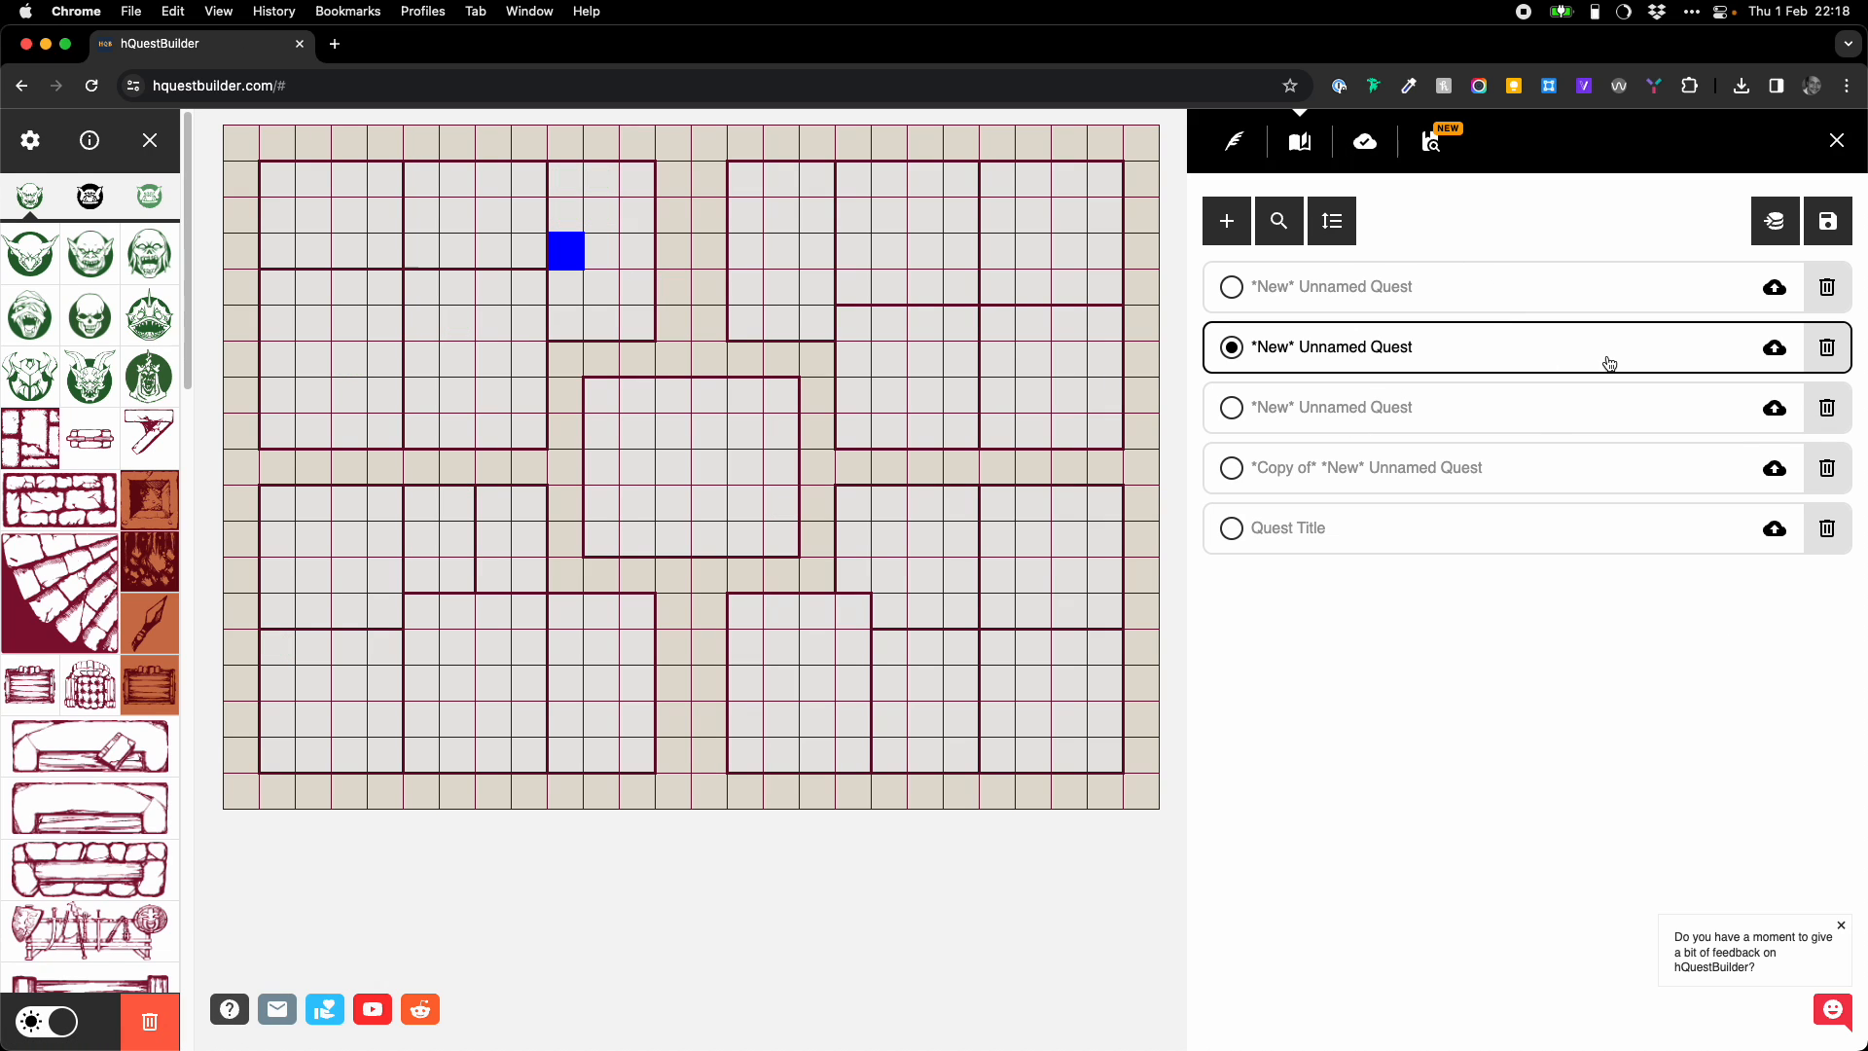
pyautogui.click(1537, 420)
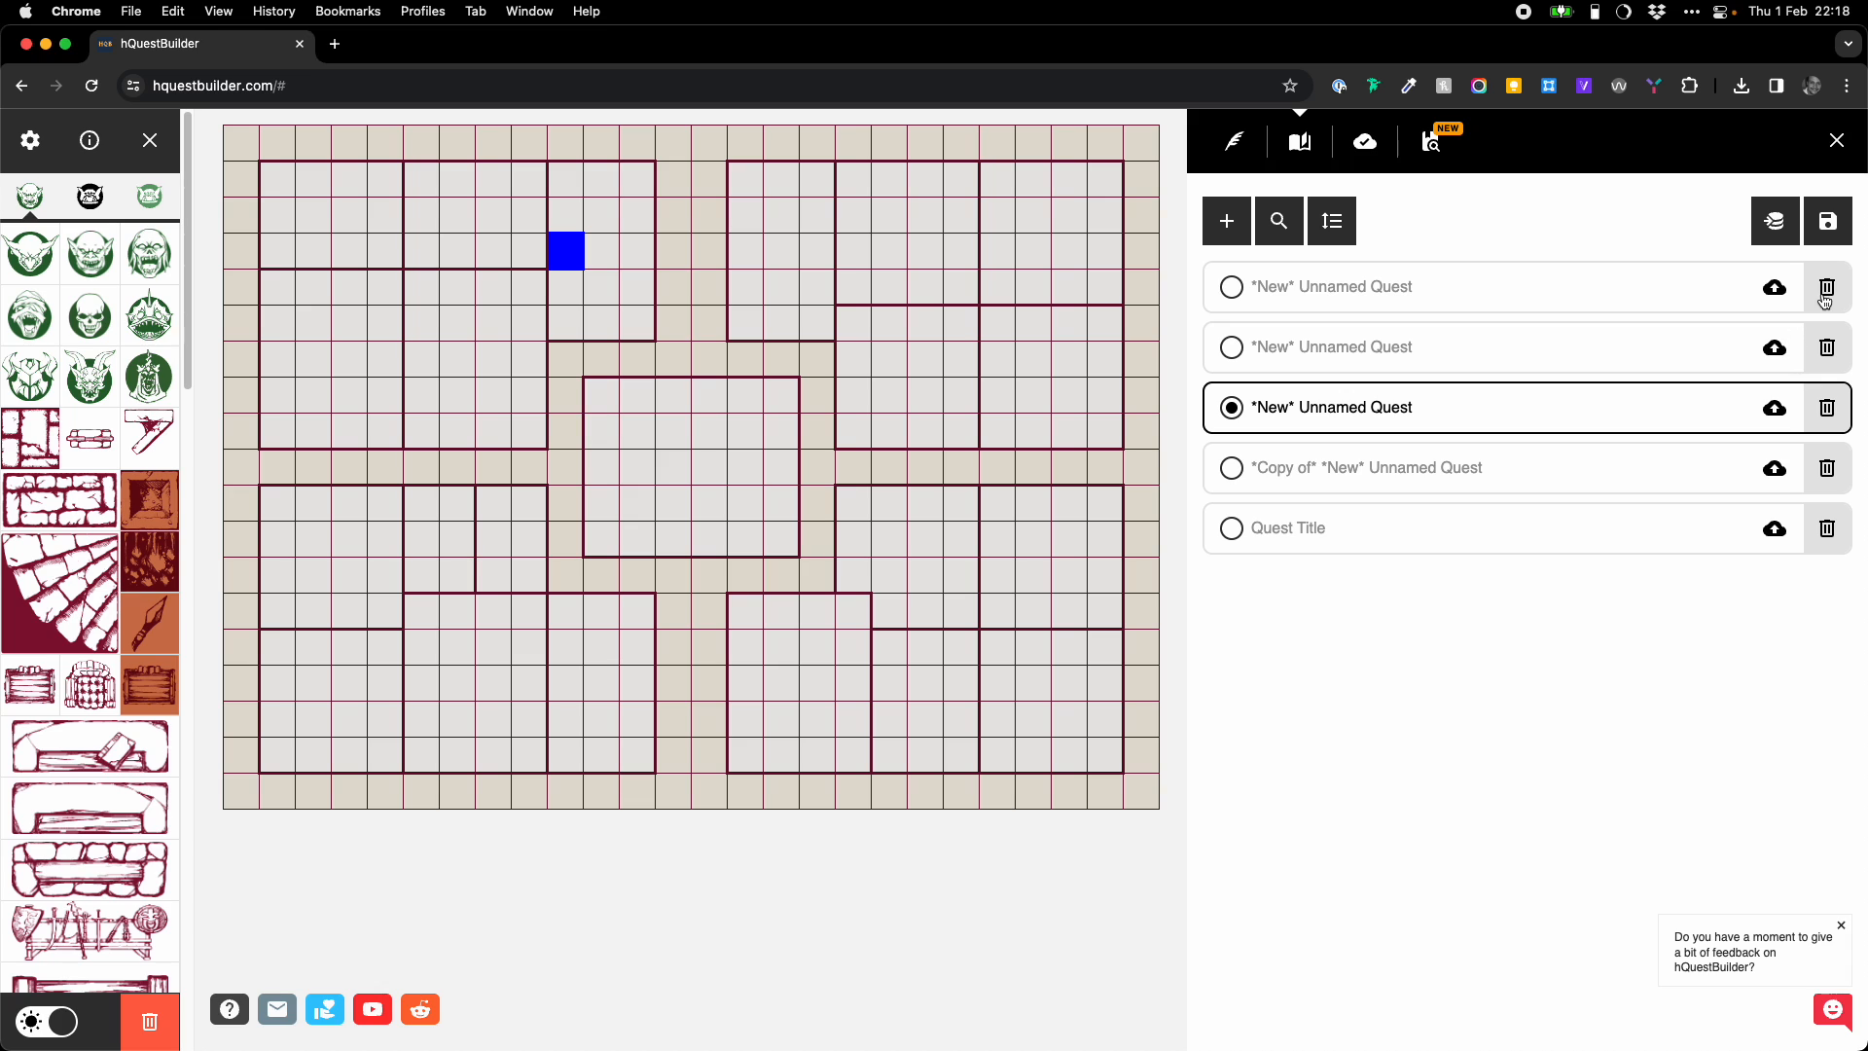
pyautogui.click(1362, 146)
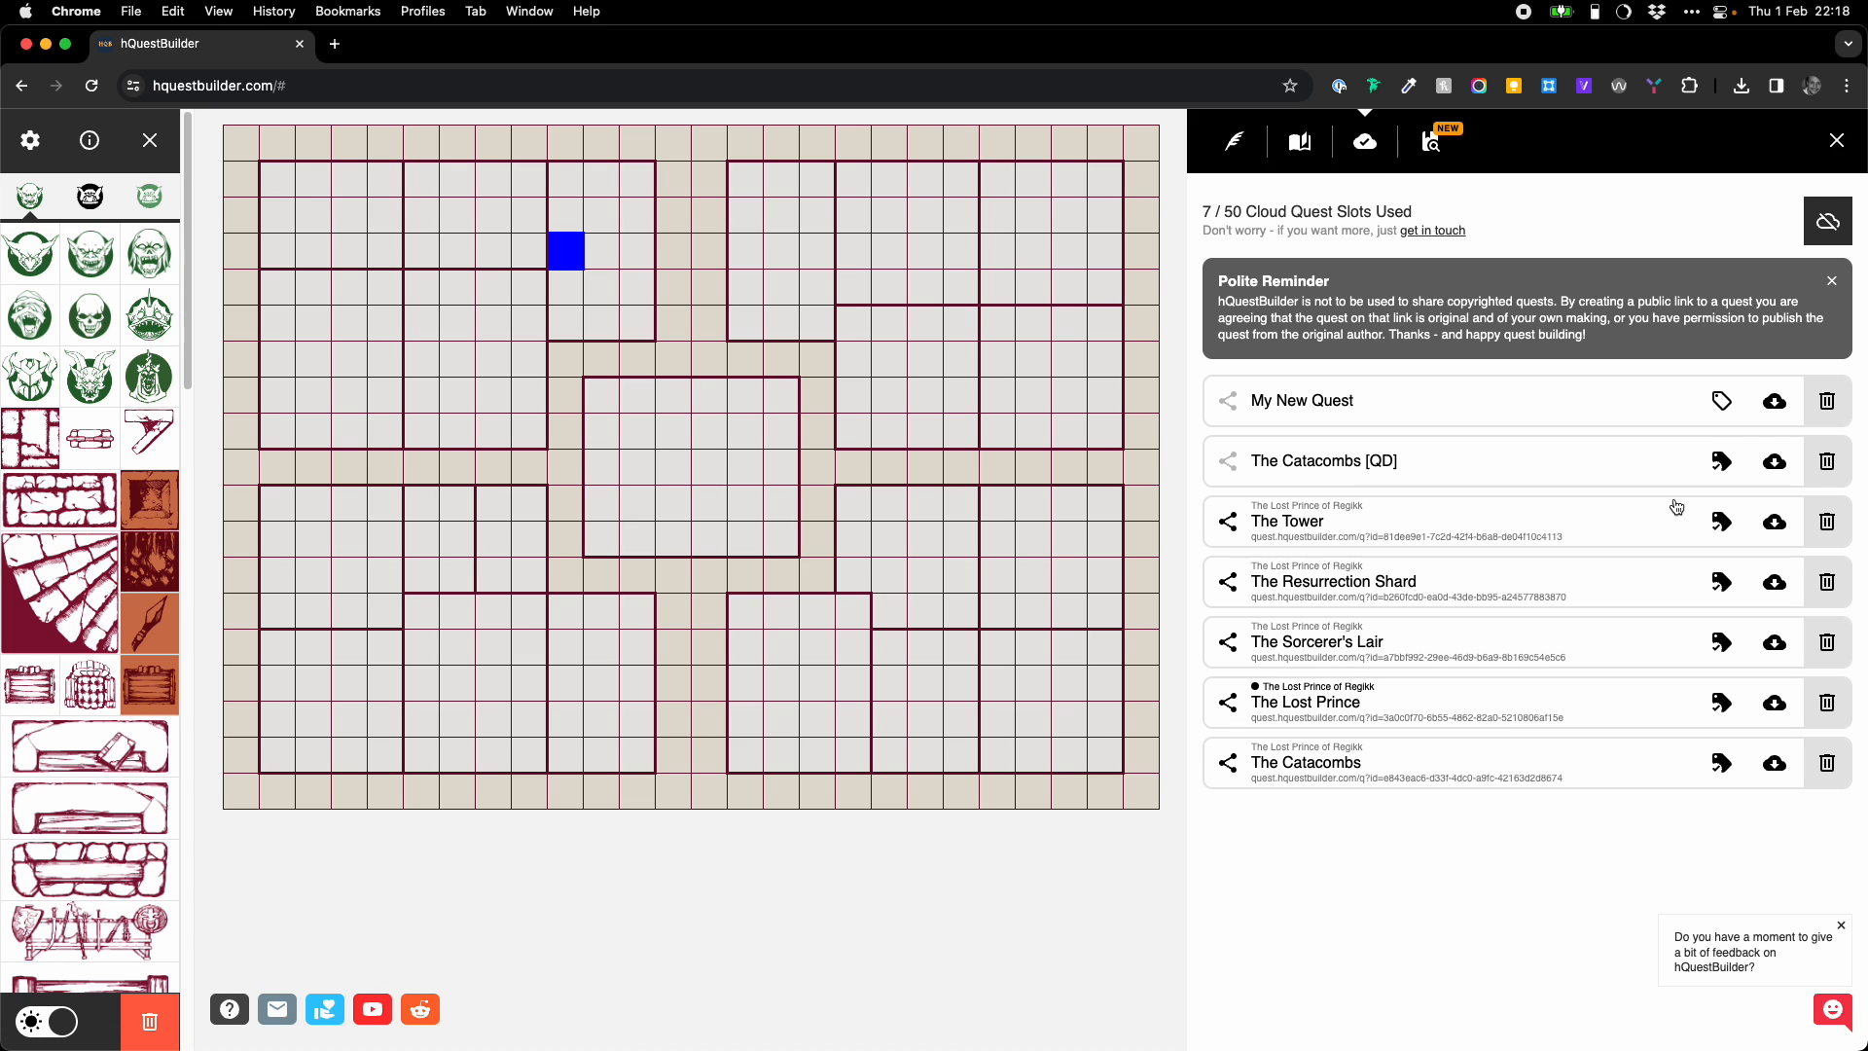
pyautogui.click(1311, 146)
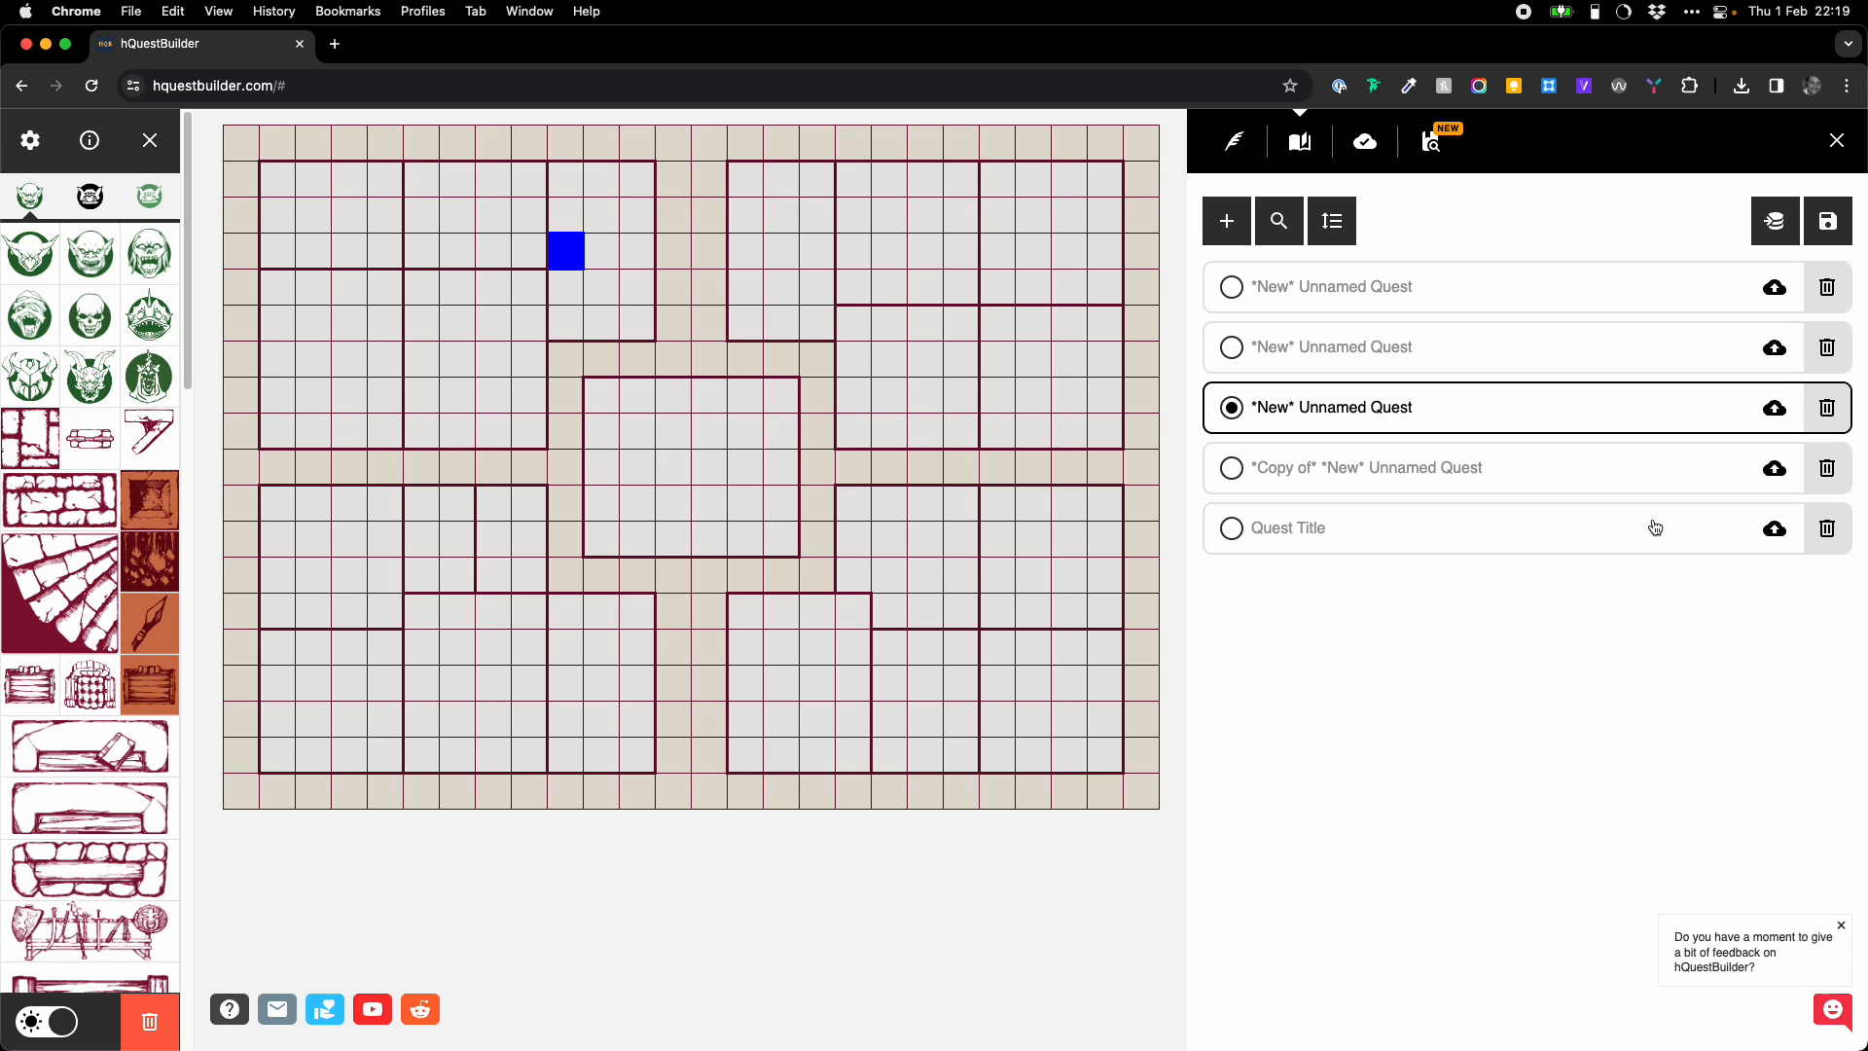
pyautogui.click(1362, 146)
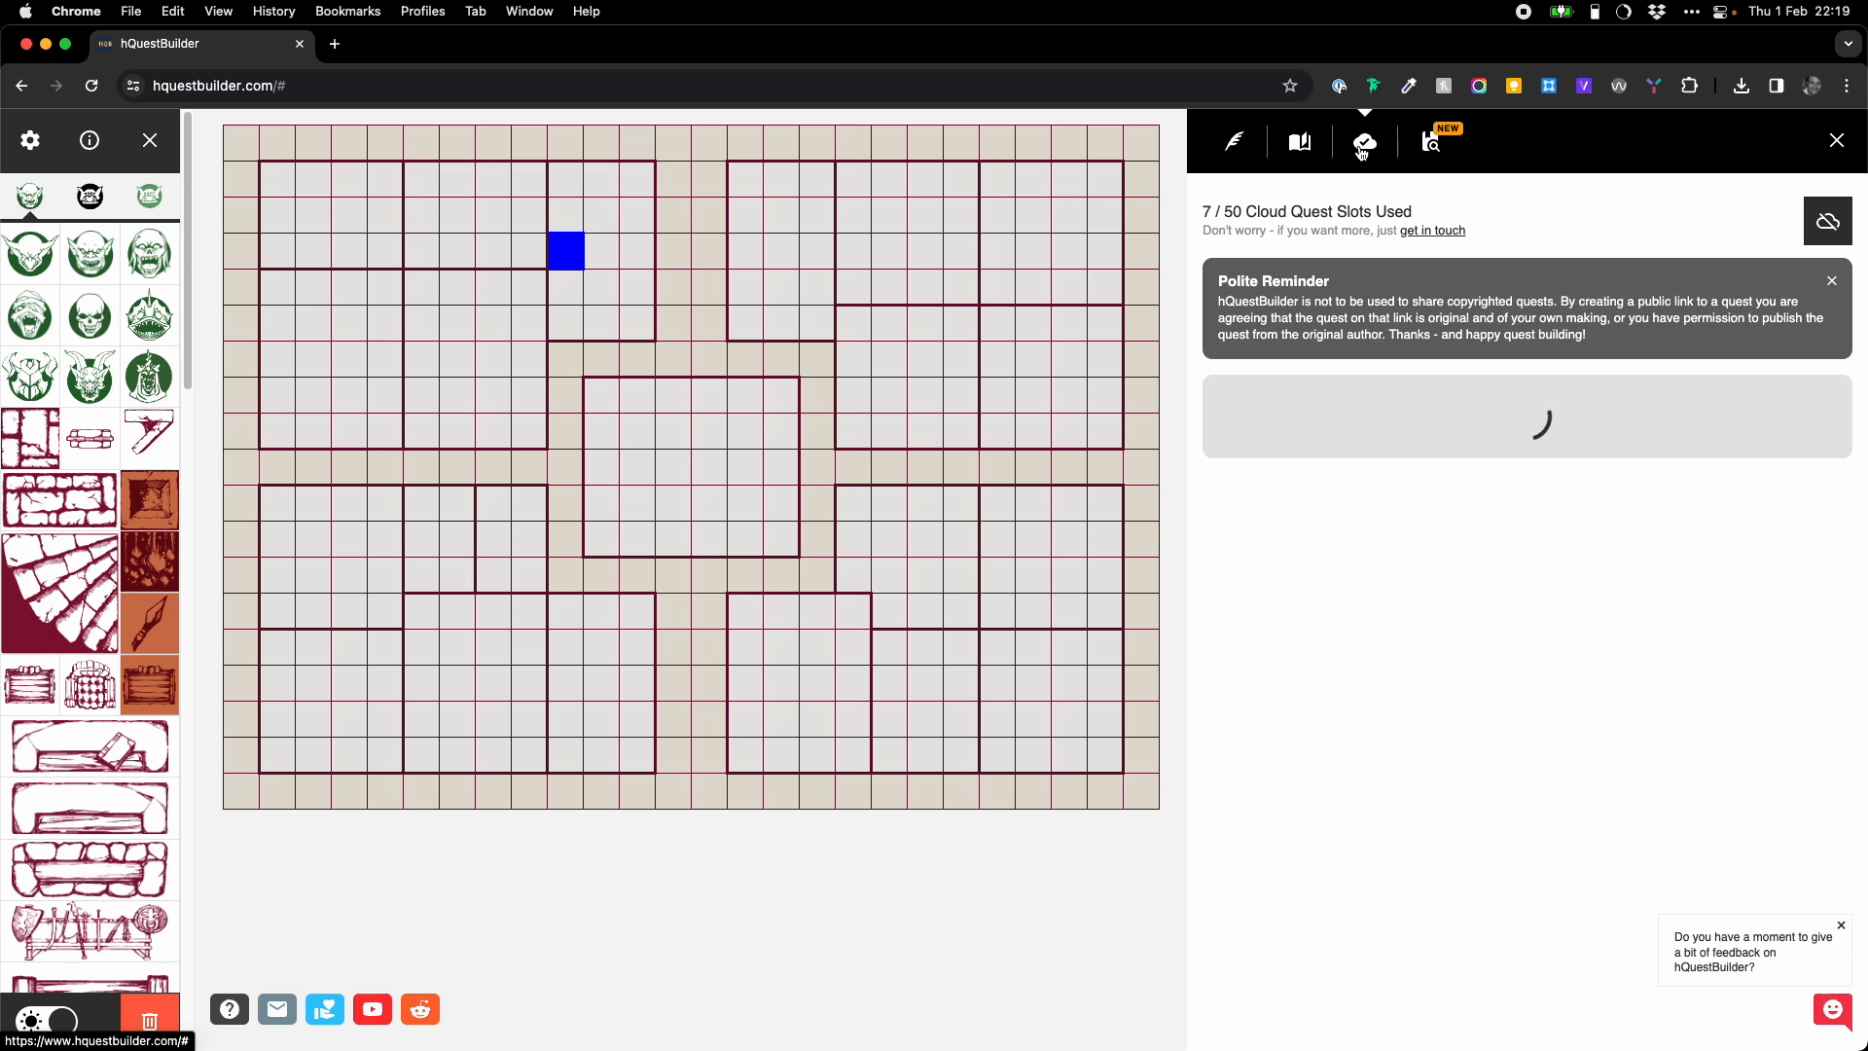
pyautogui.click(1300, 143)
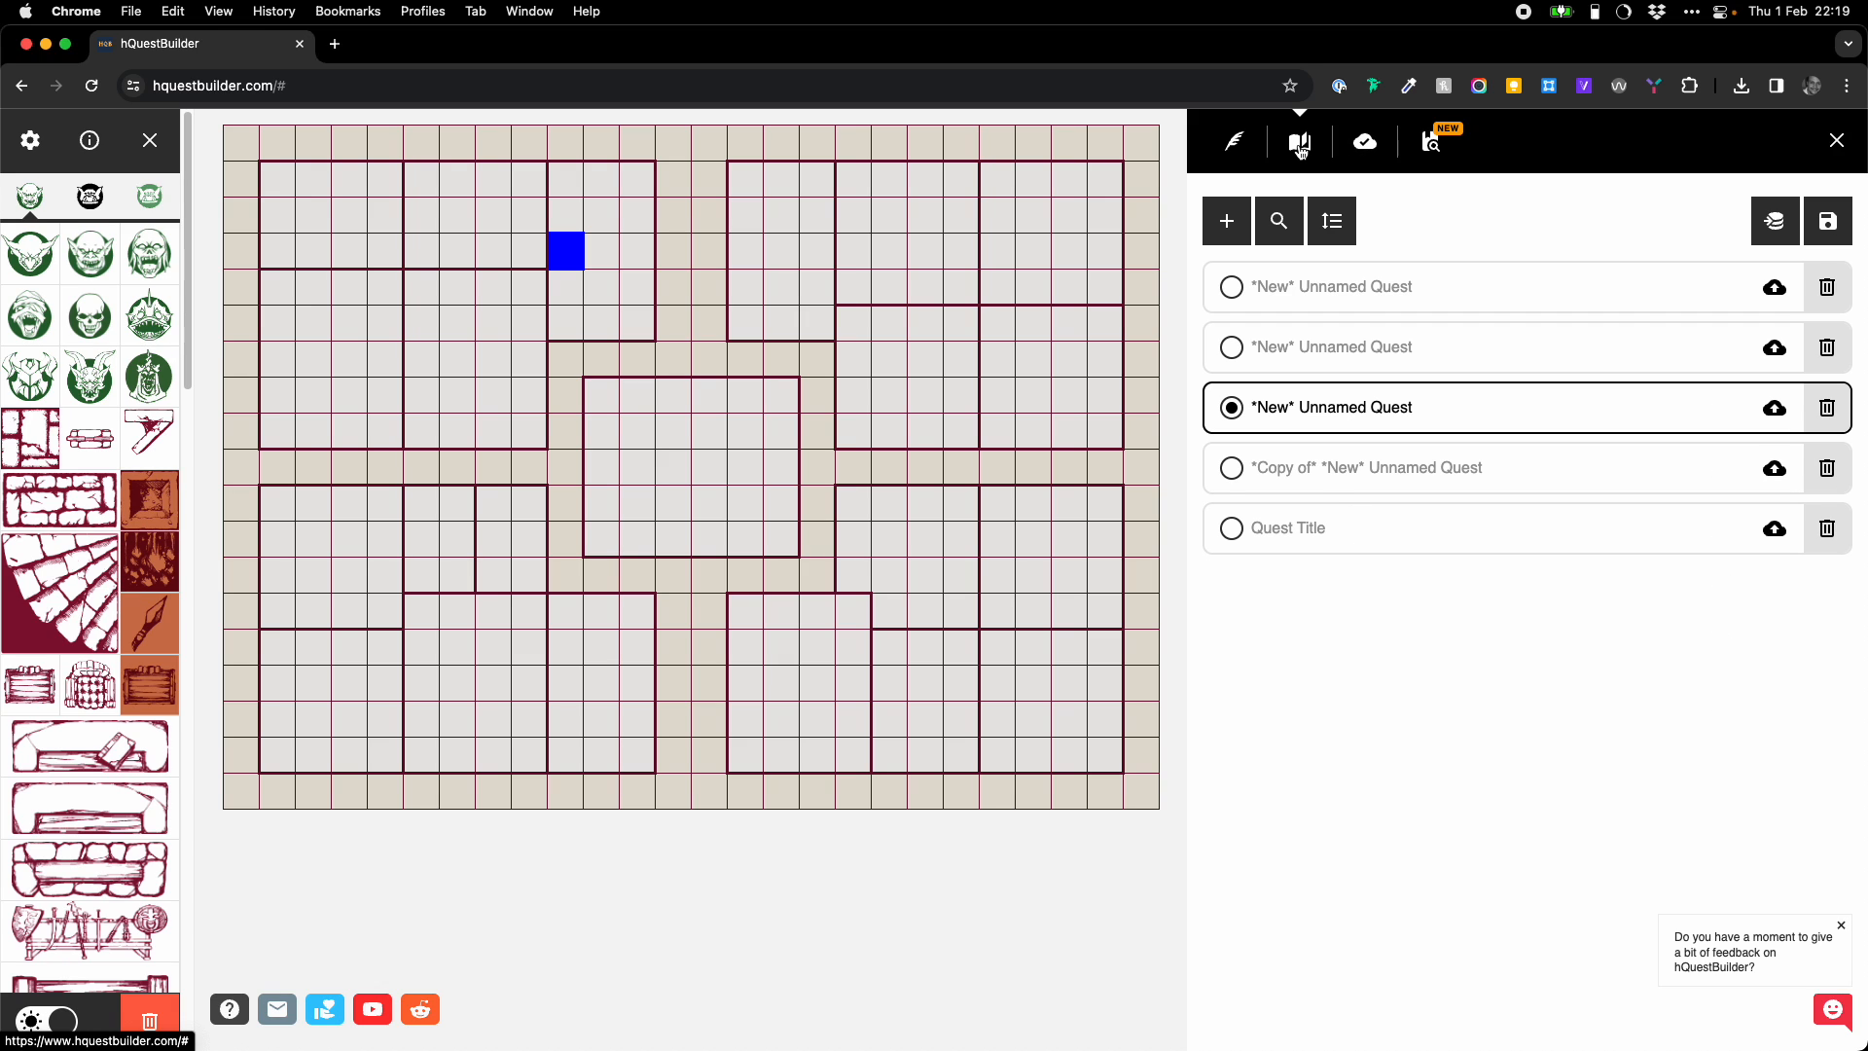
# - Load "Quest Title" from the quest book and push it to the cloud
pyautogui.click(1418, 527)
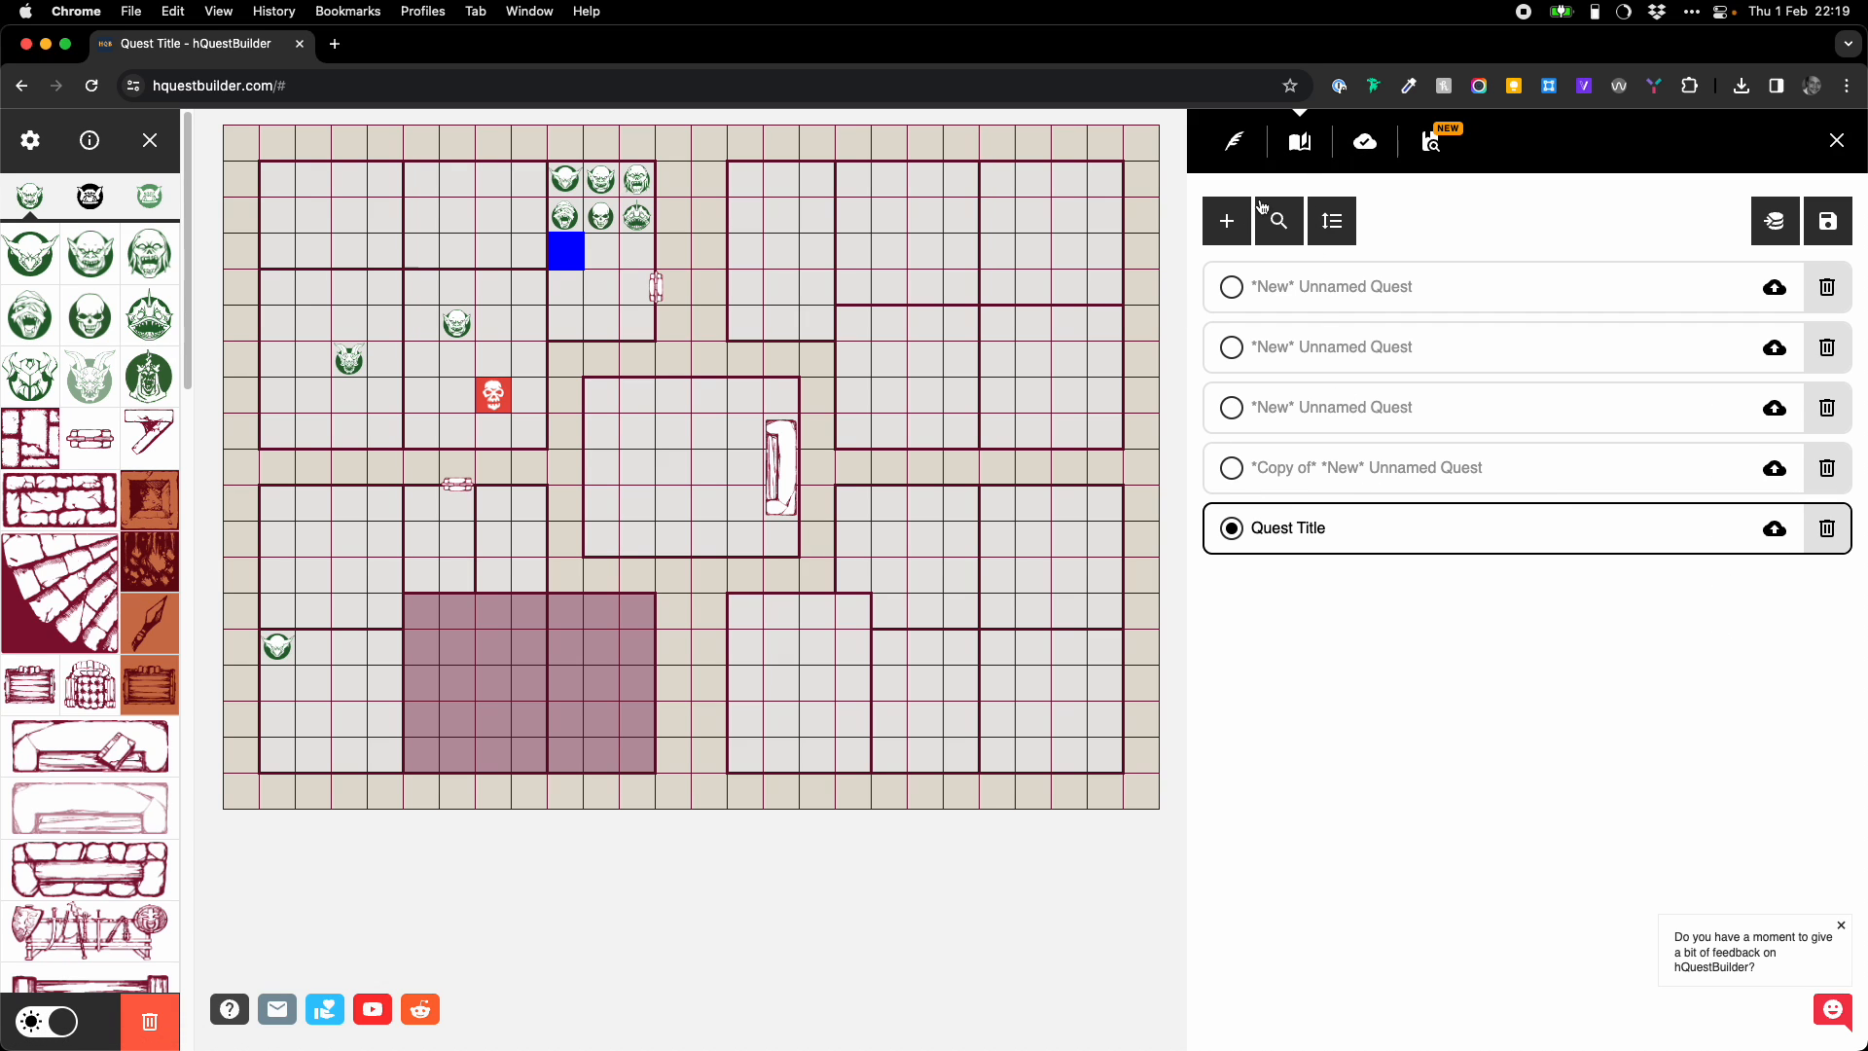
pyautogui.click(718, 410)
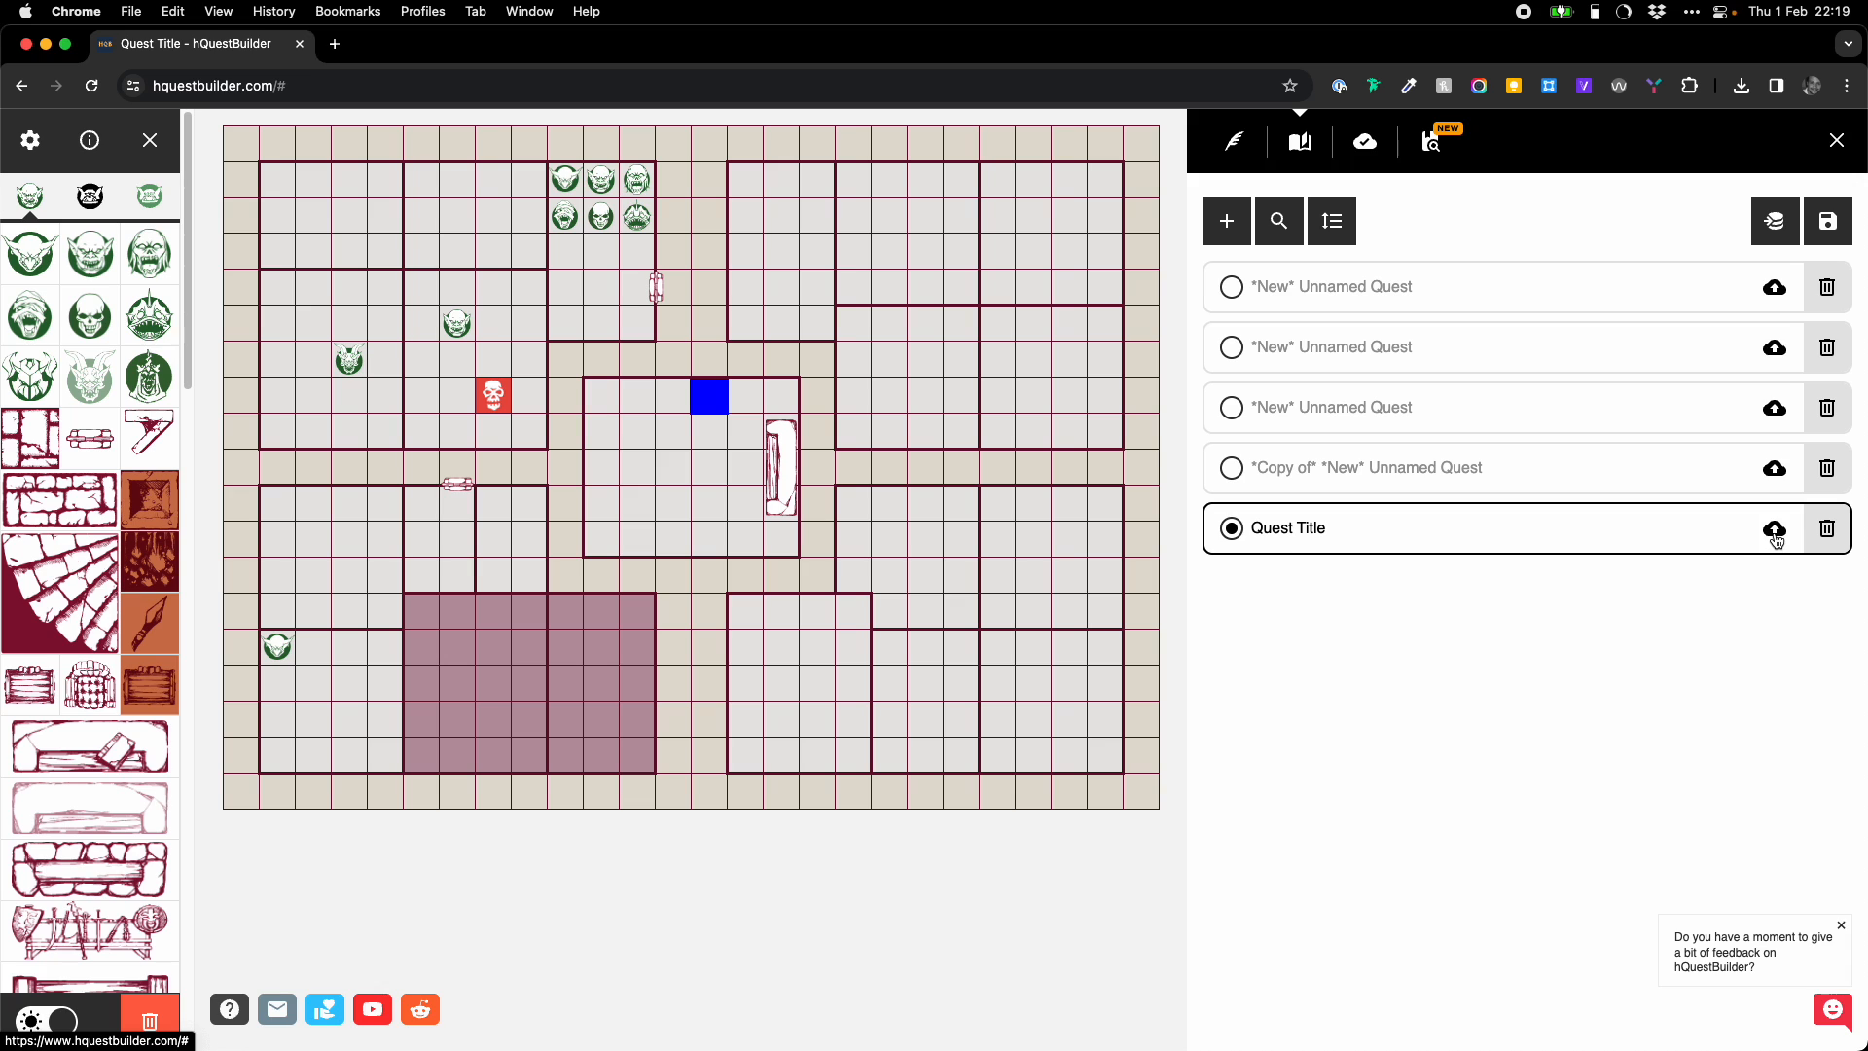
pyautogui.click(1380, 152)
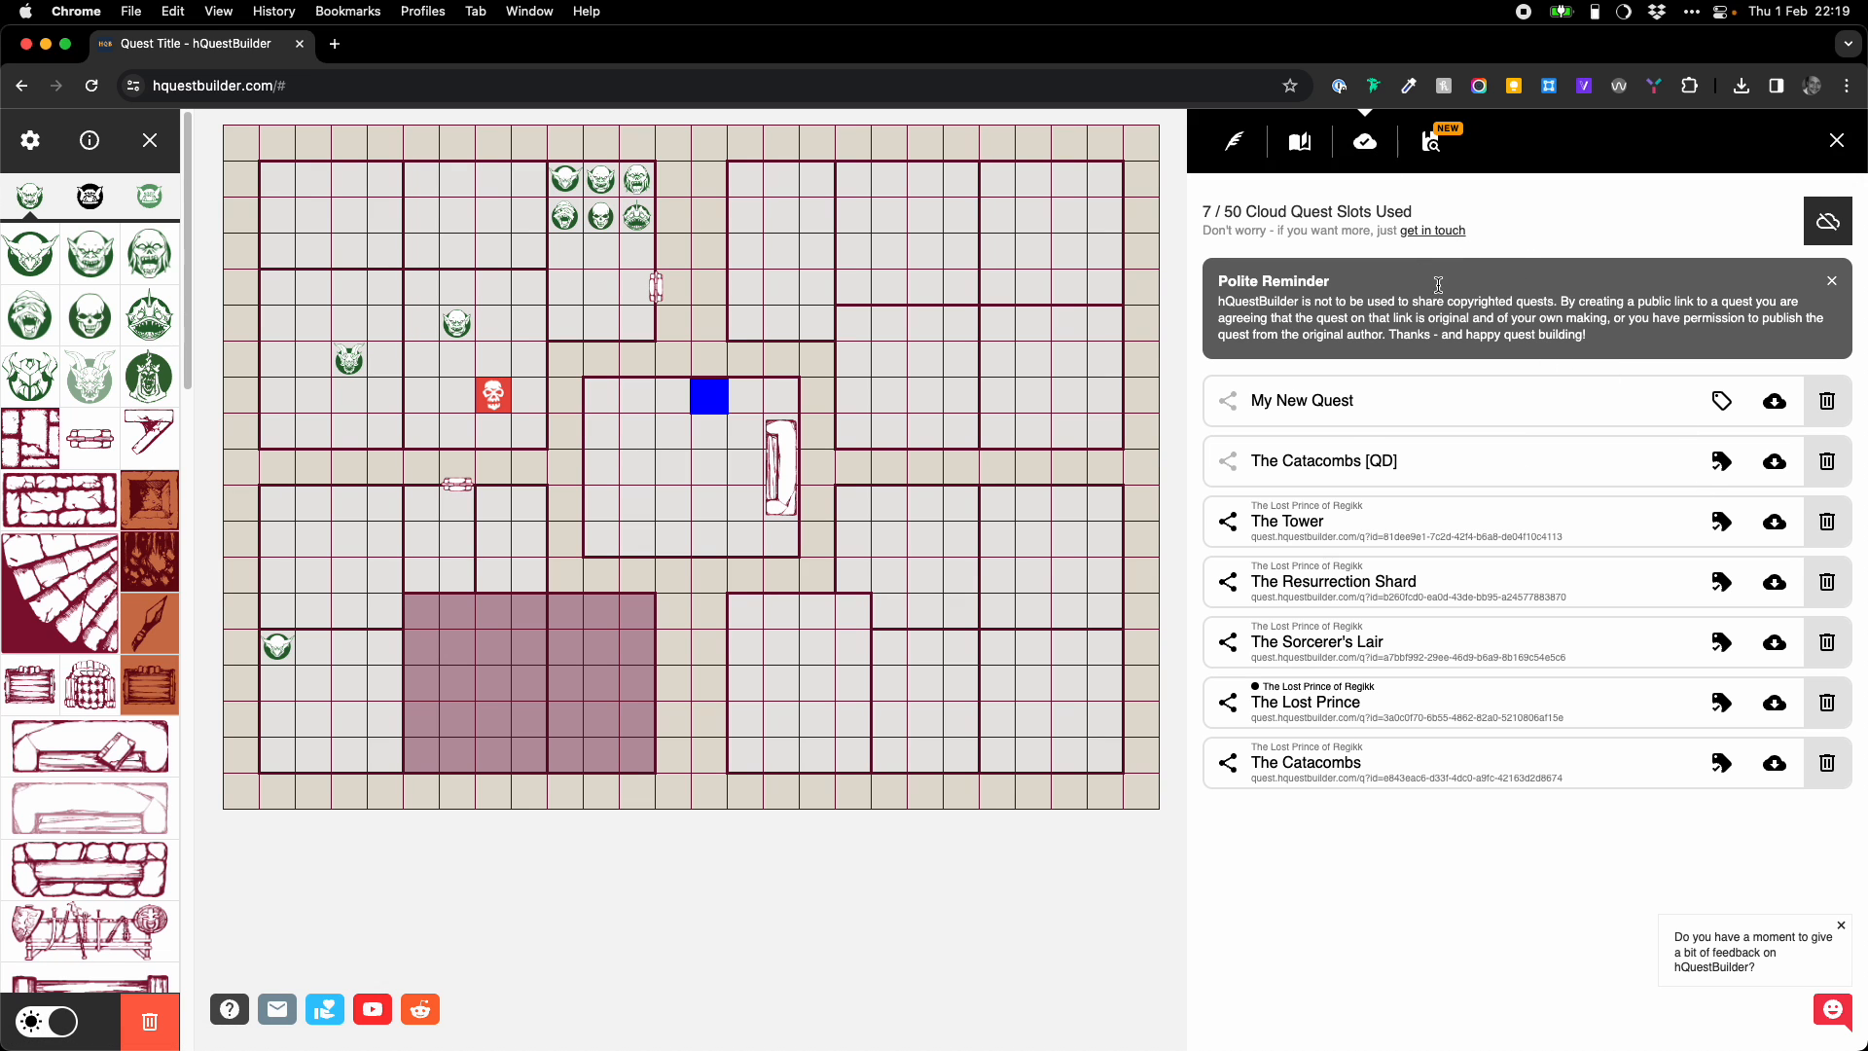
pyautogui.click(1301, 144)
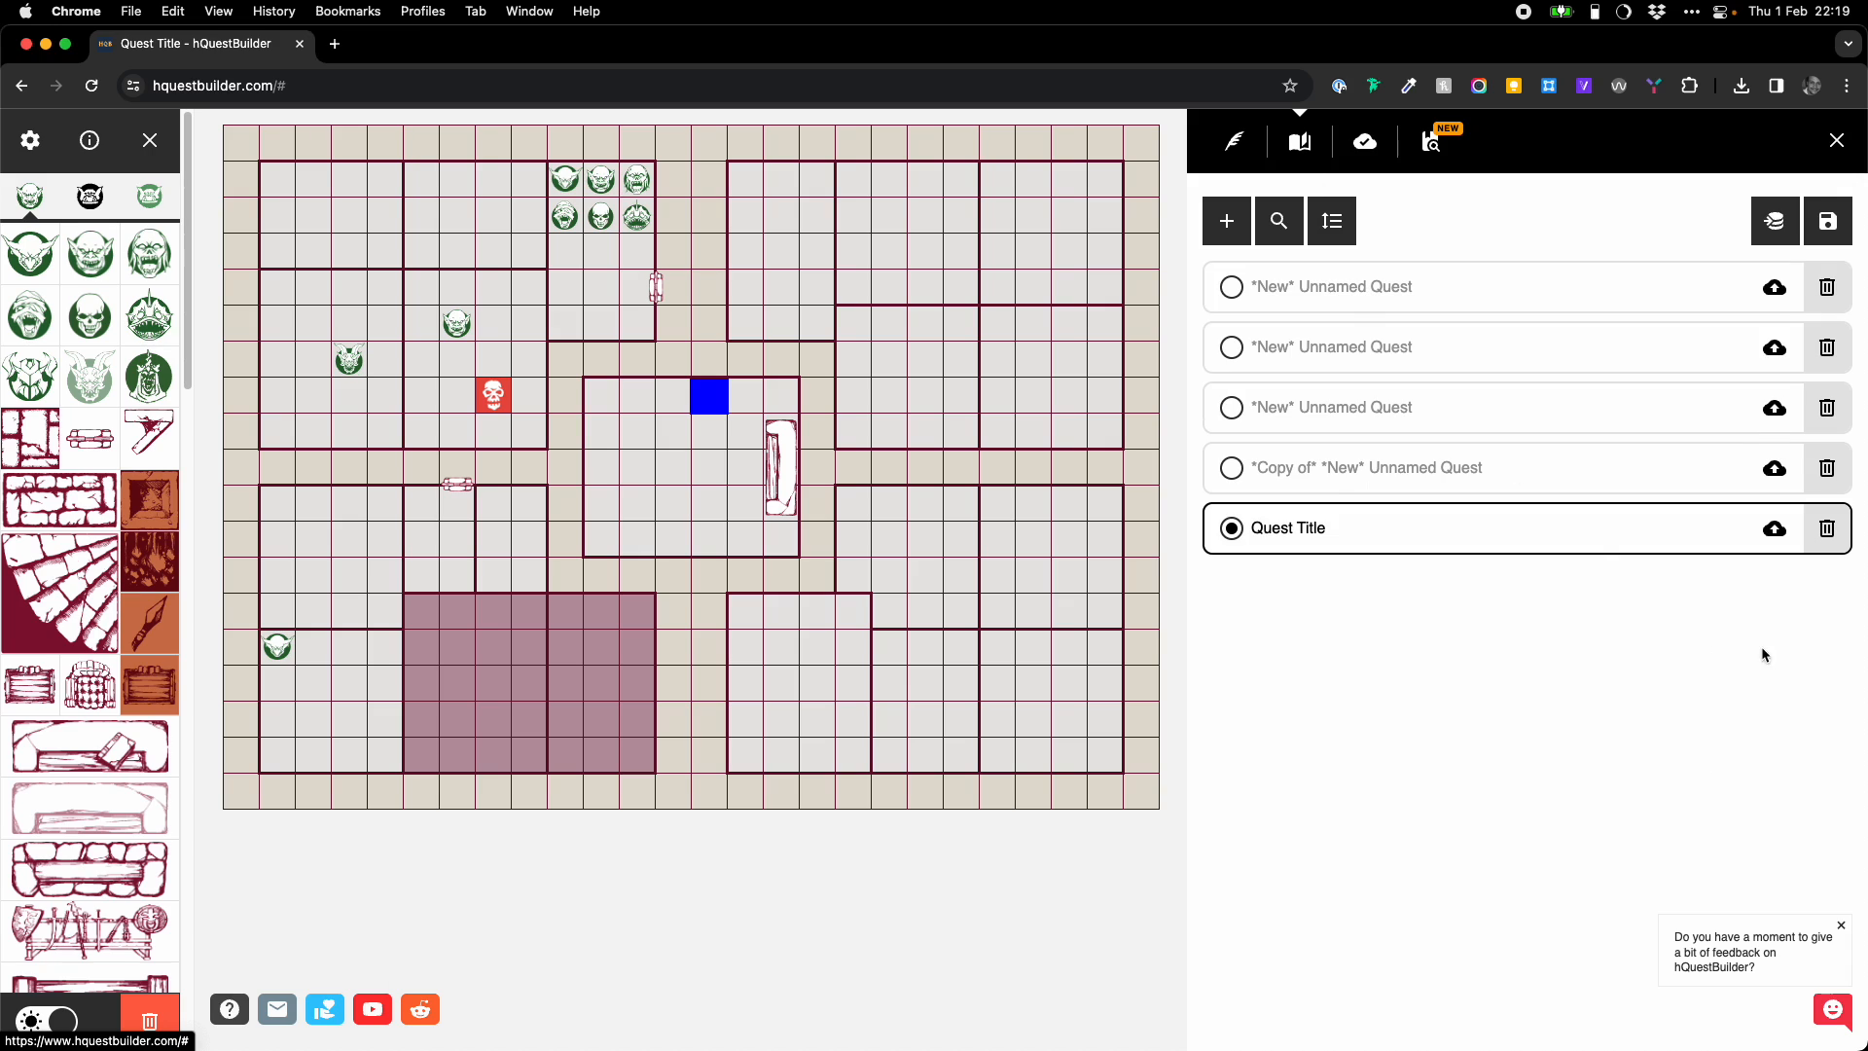
pyautogui.click(1774, 528)
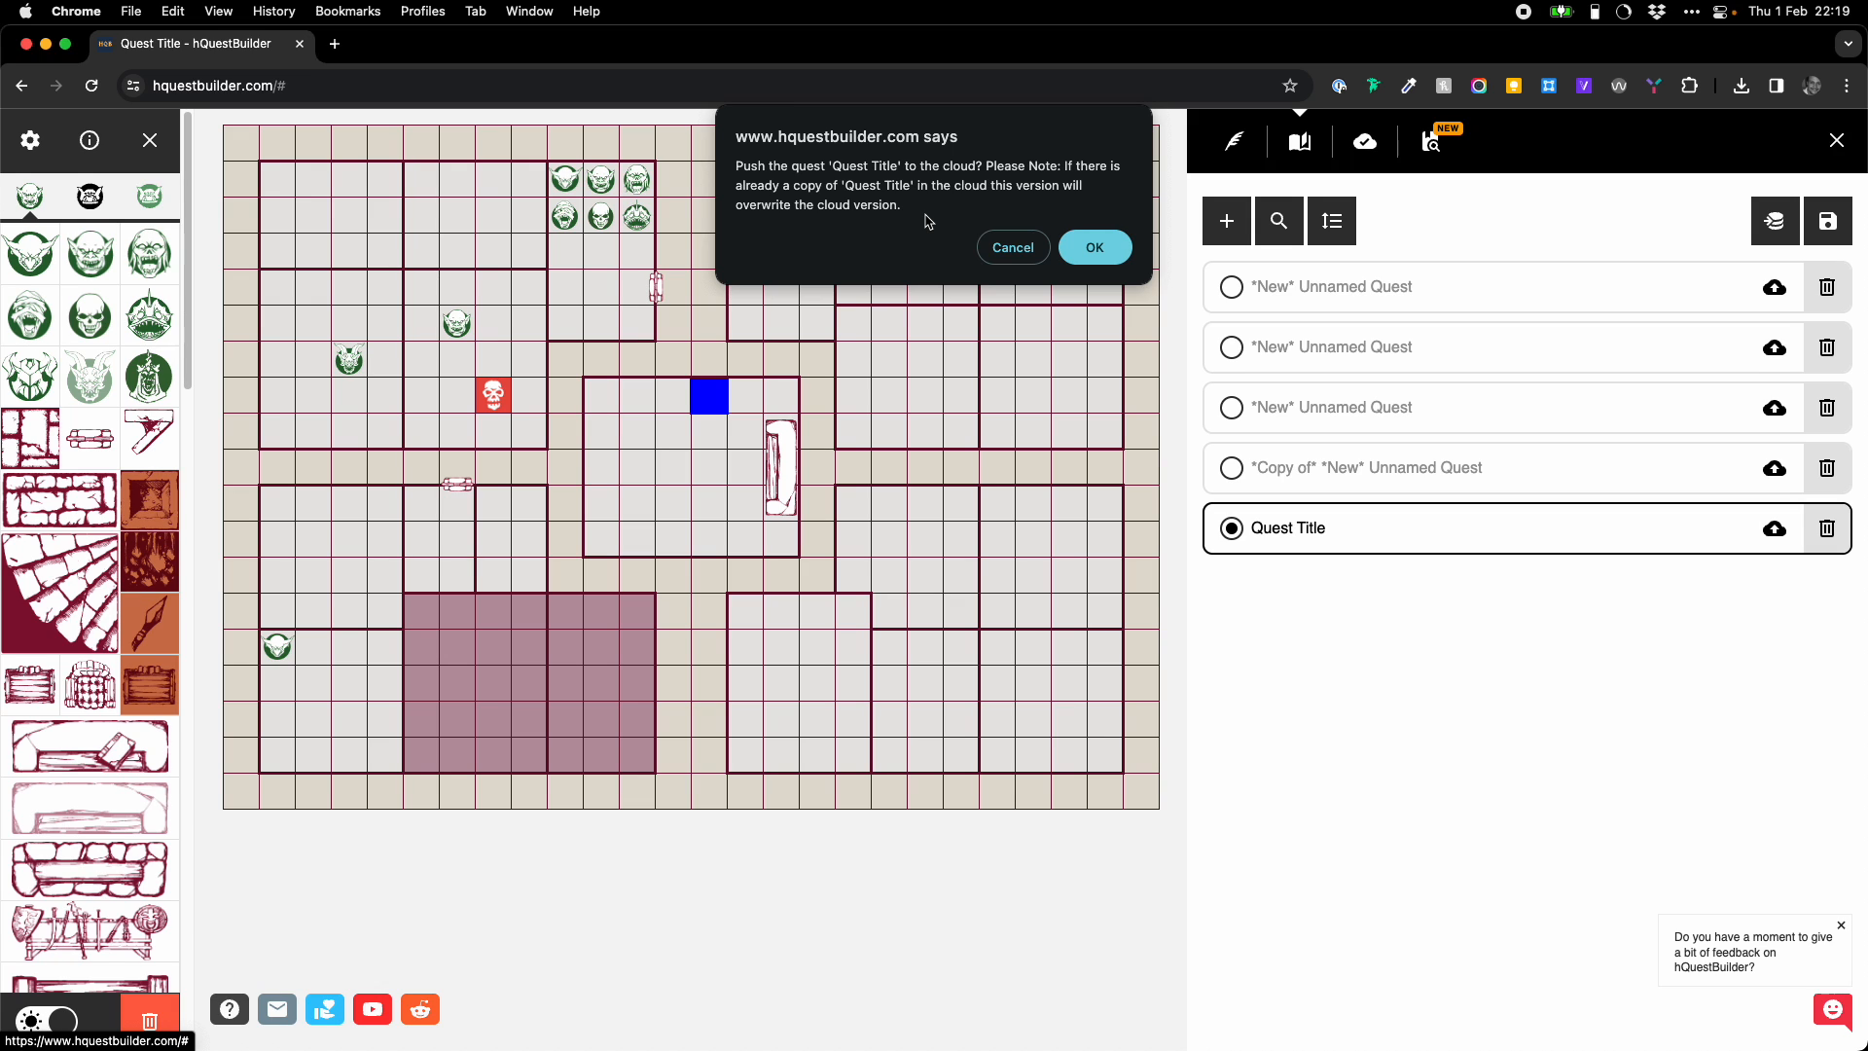
pyautogui.click(1094, 247)
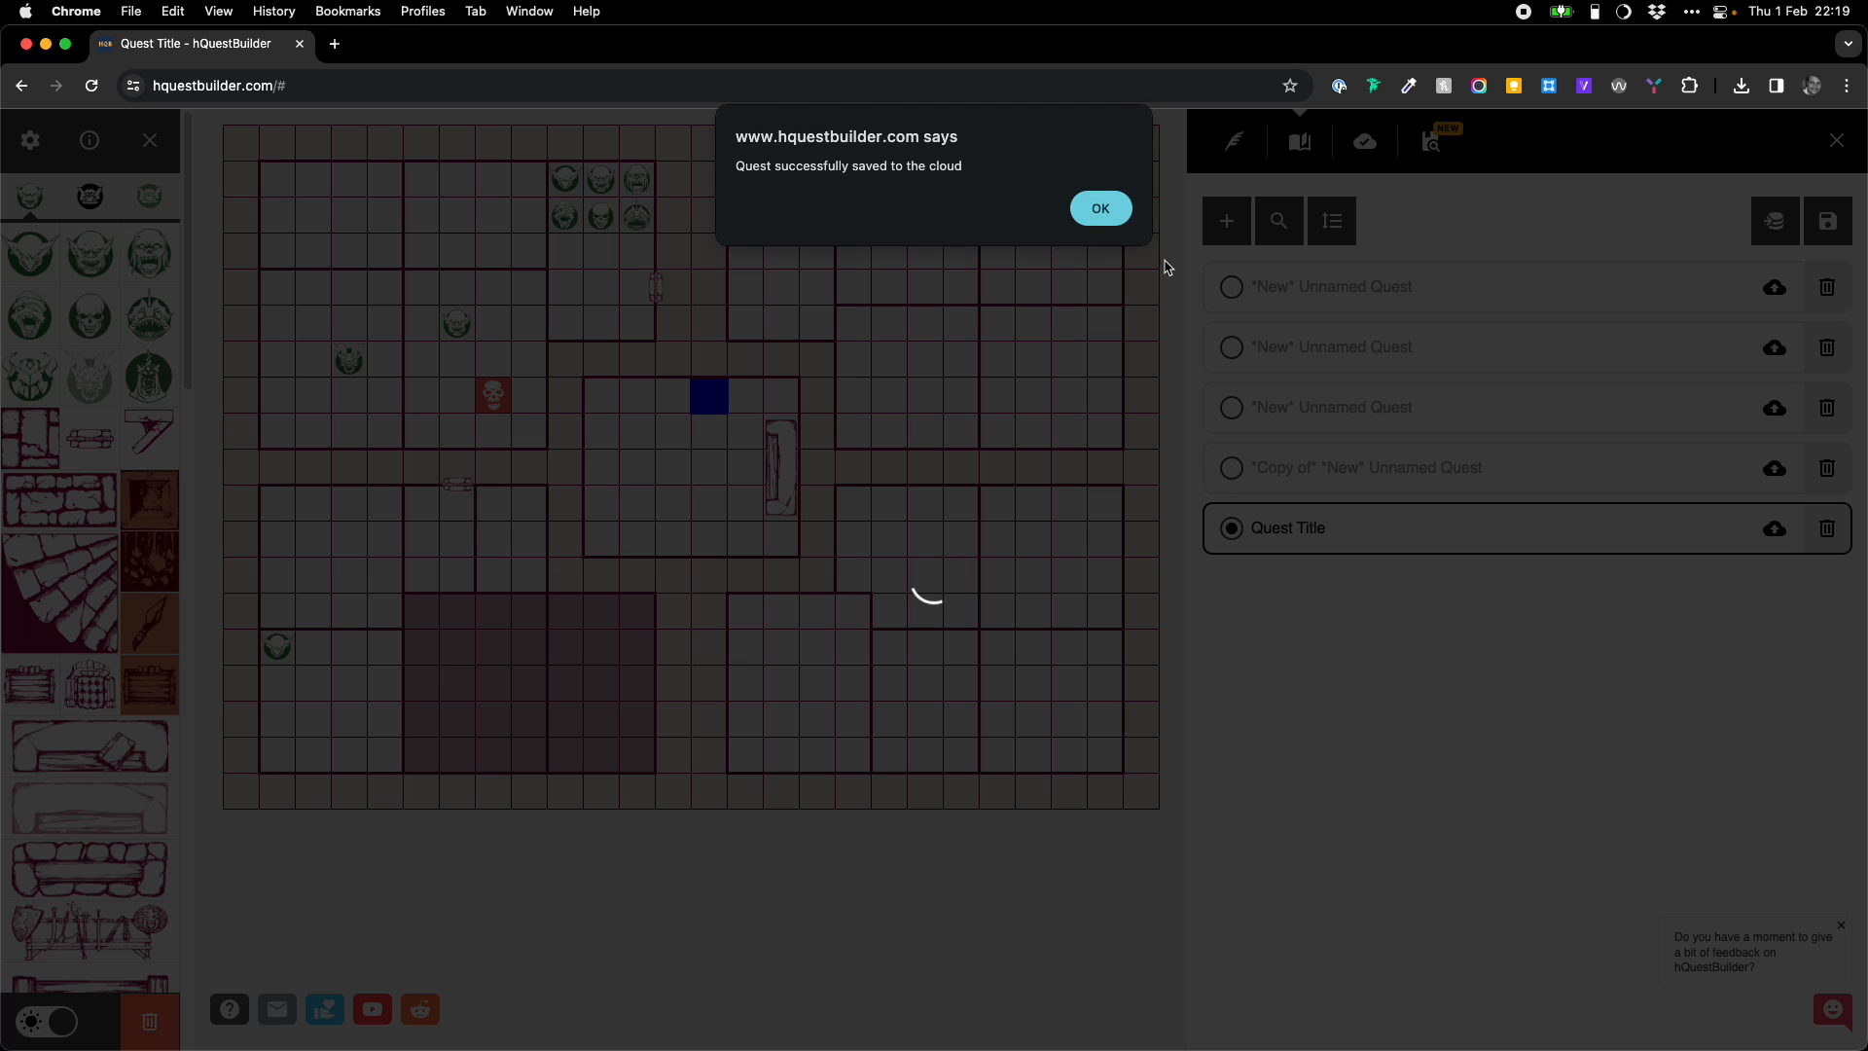
pyautogui.click(1096, 207)
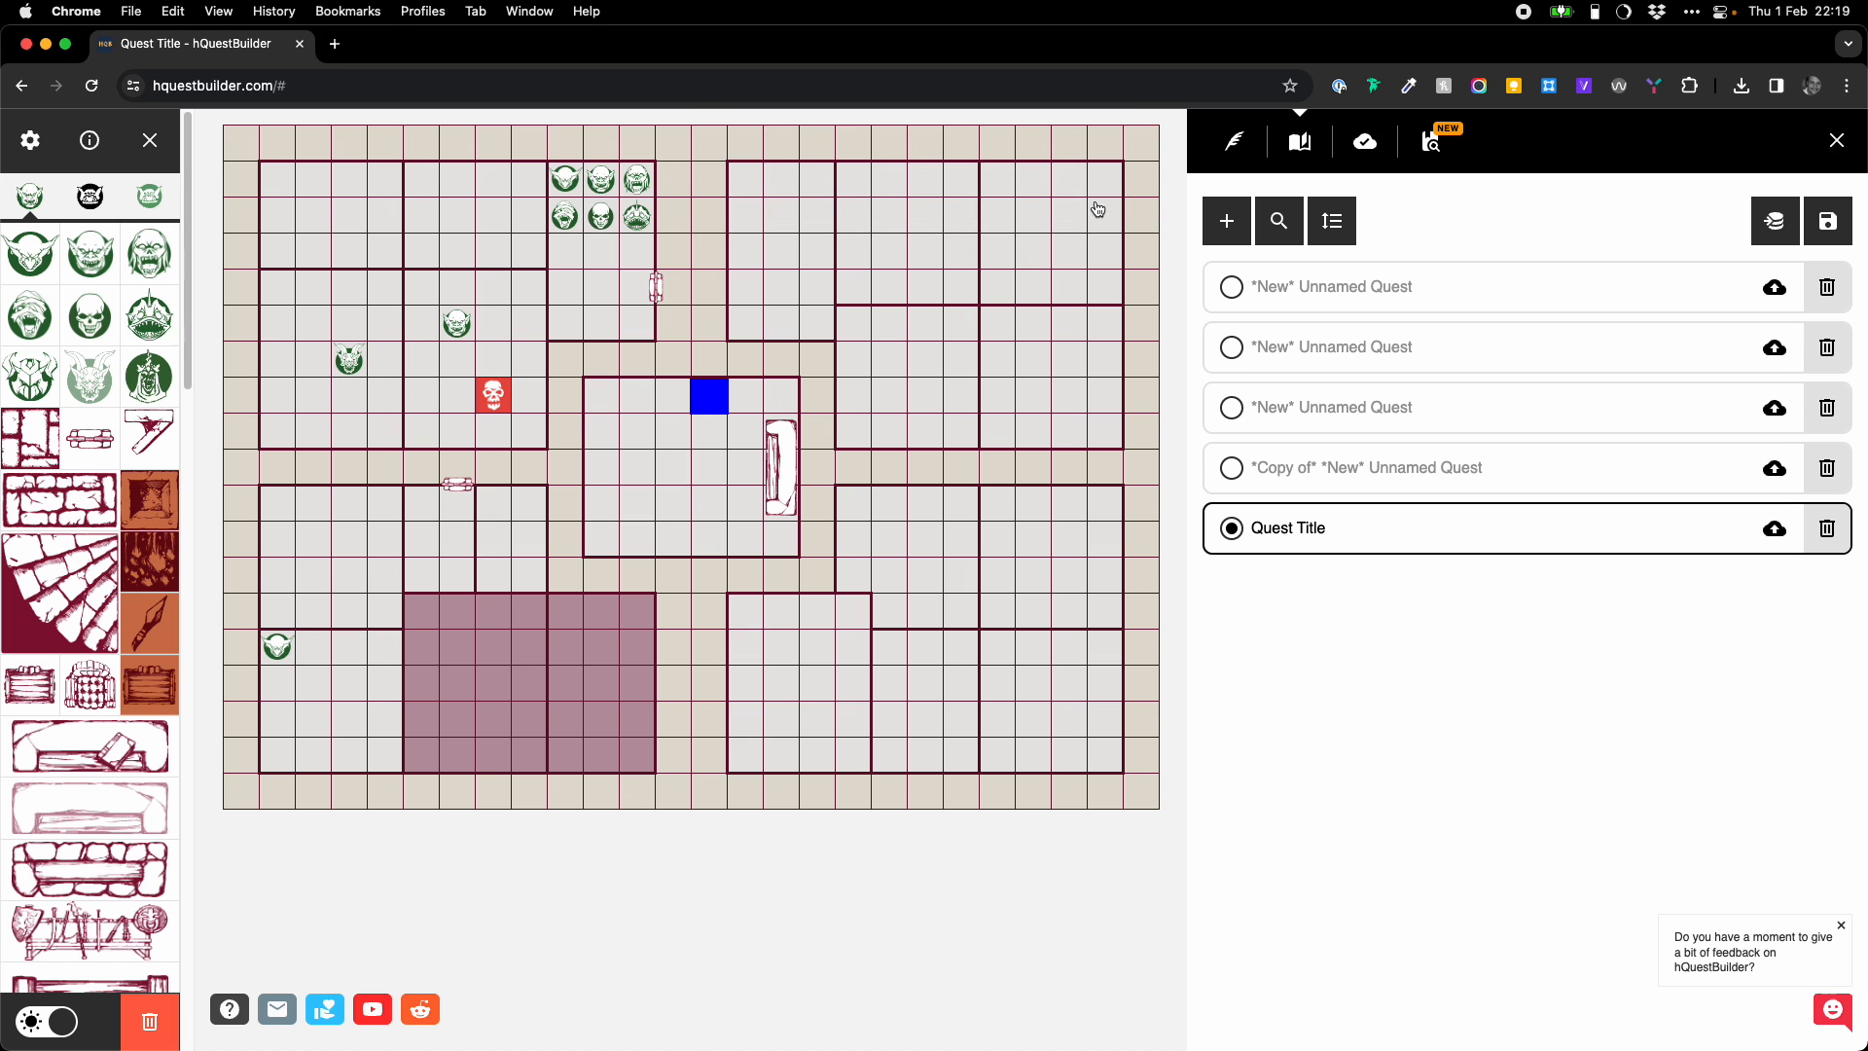
# - Download the cloud quest "The Lost Prince" to the local quest book, and load it on the board
pyautogui.click(1362, 143)
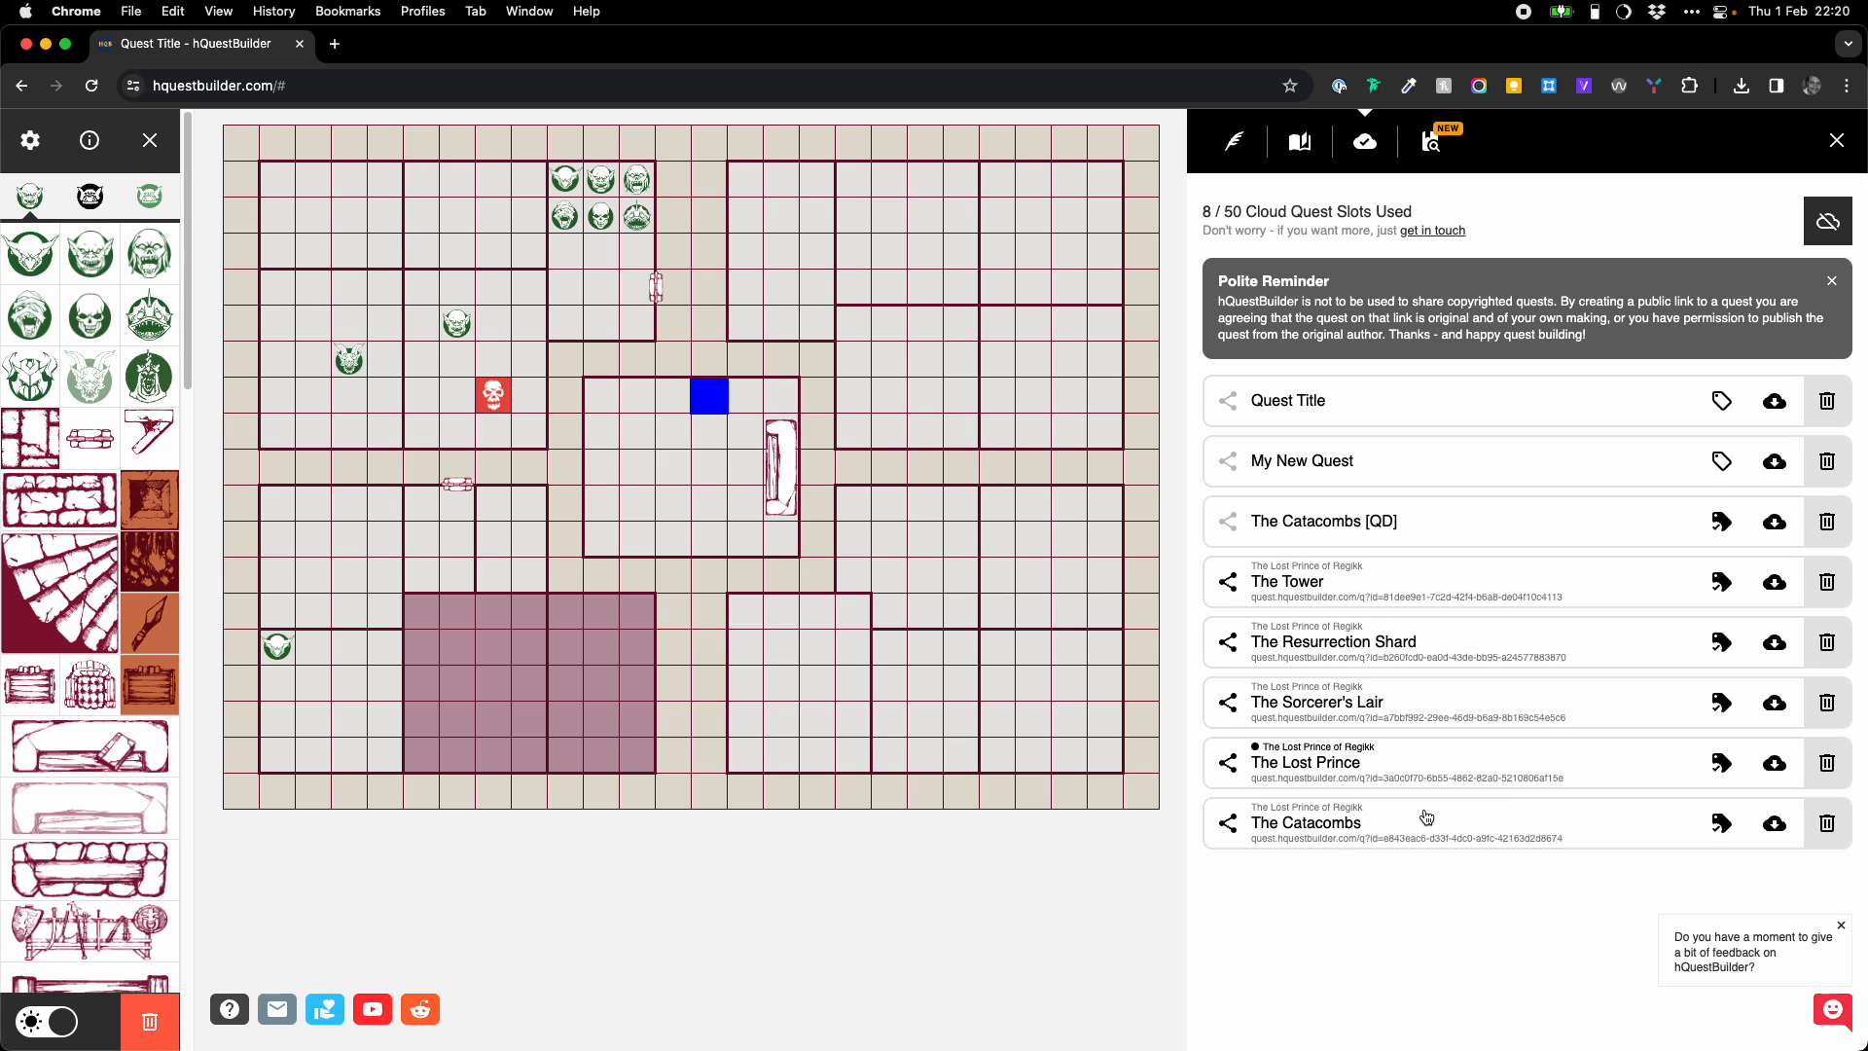
pyautogui.click(1774, 763)
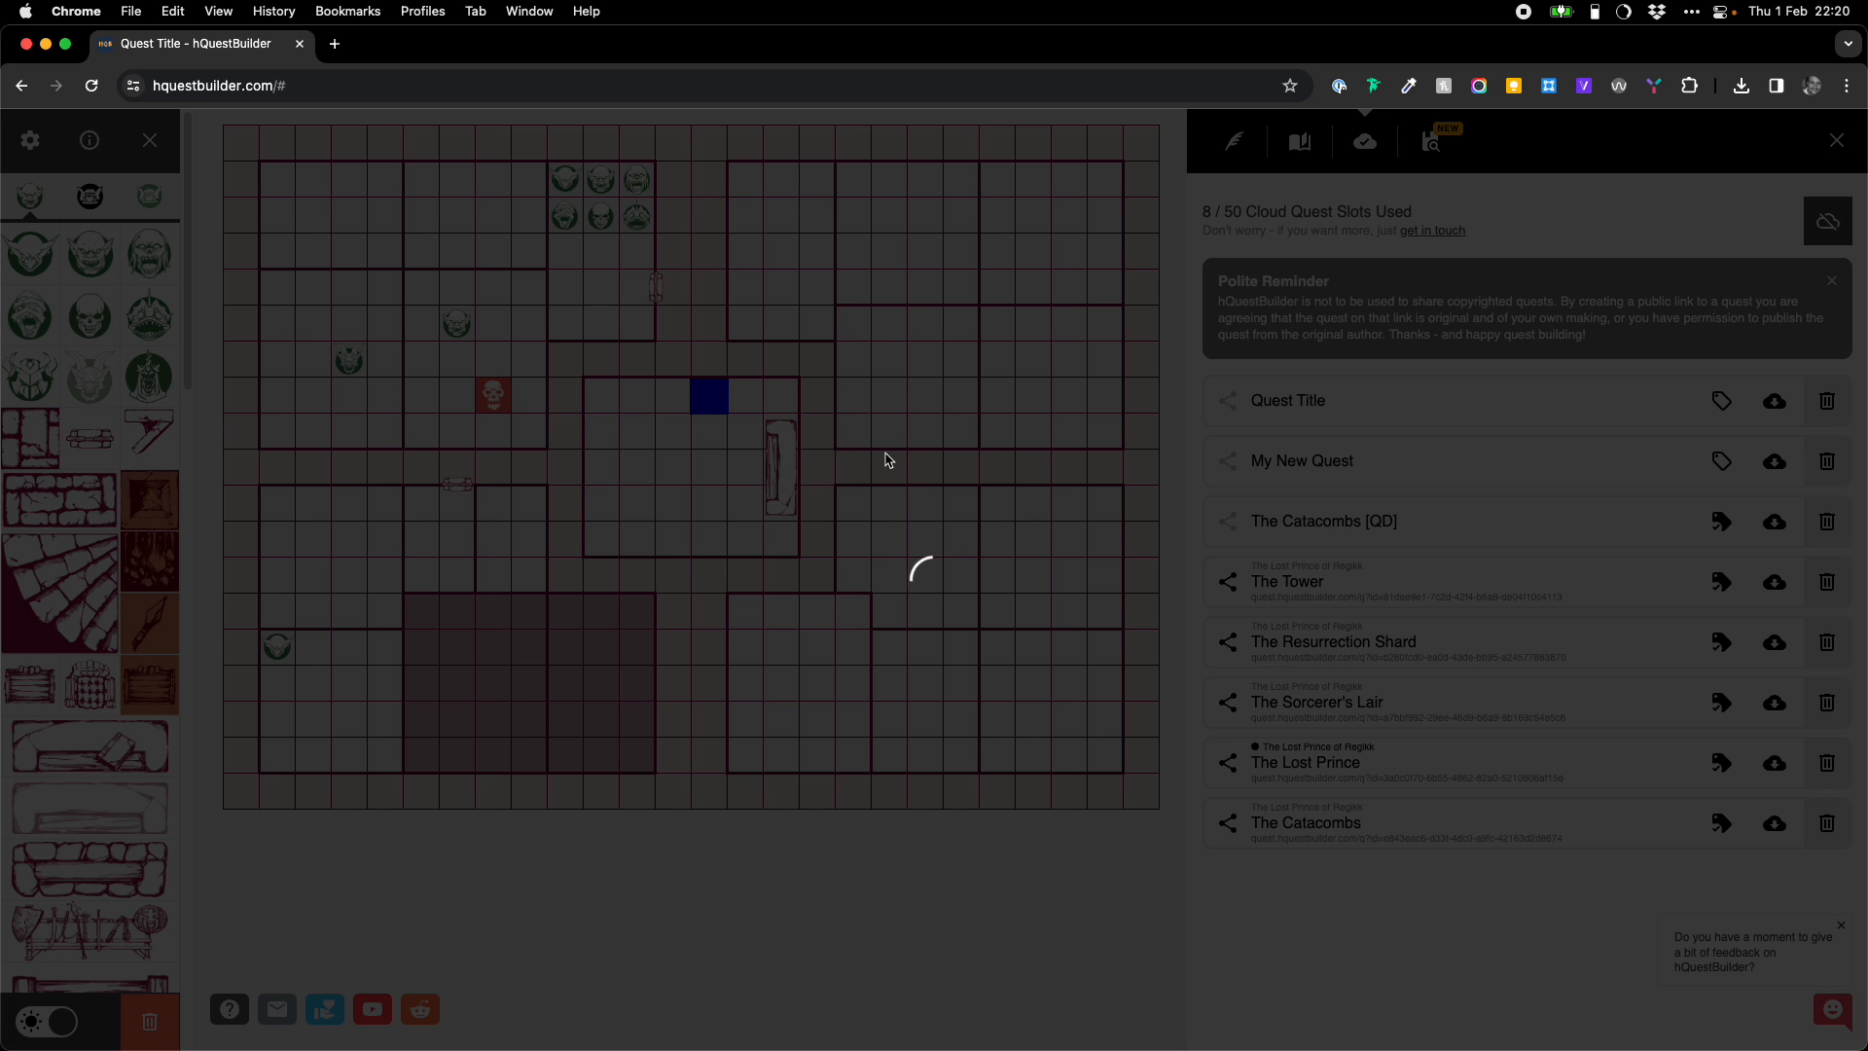
pyautogui.click(1117, 212)
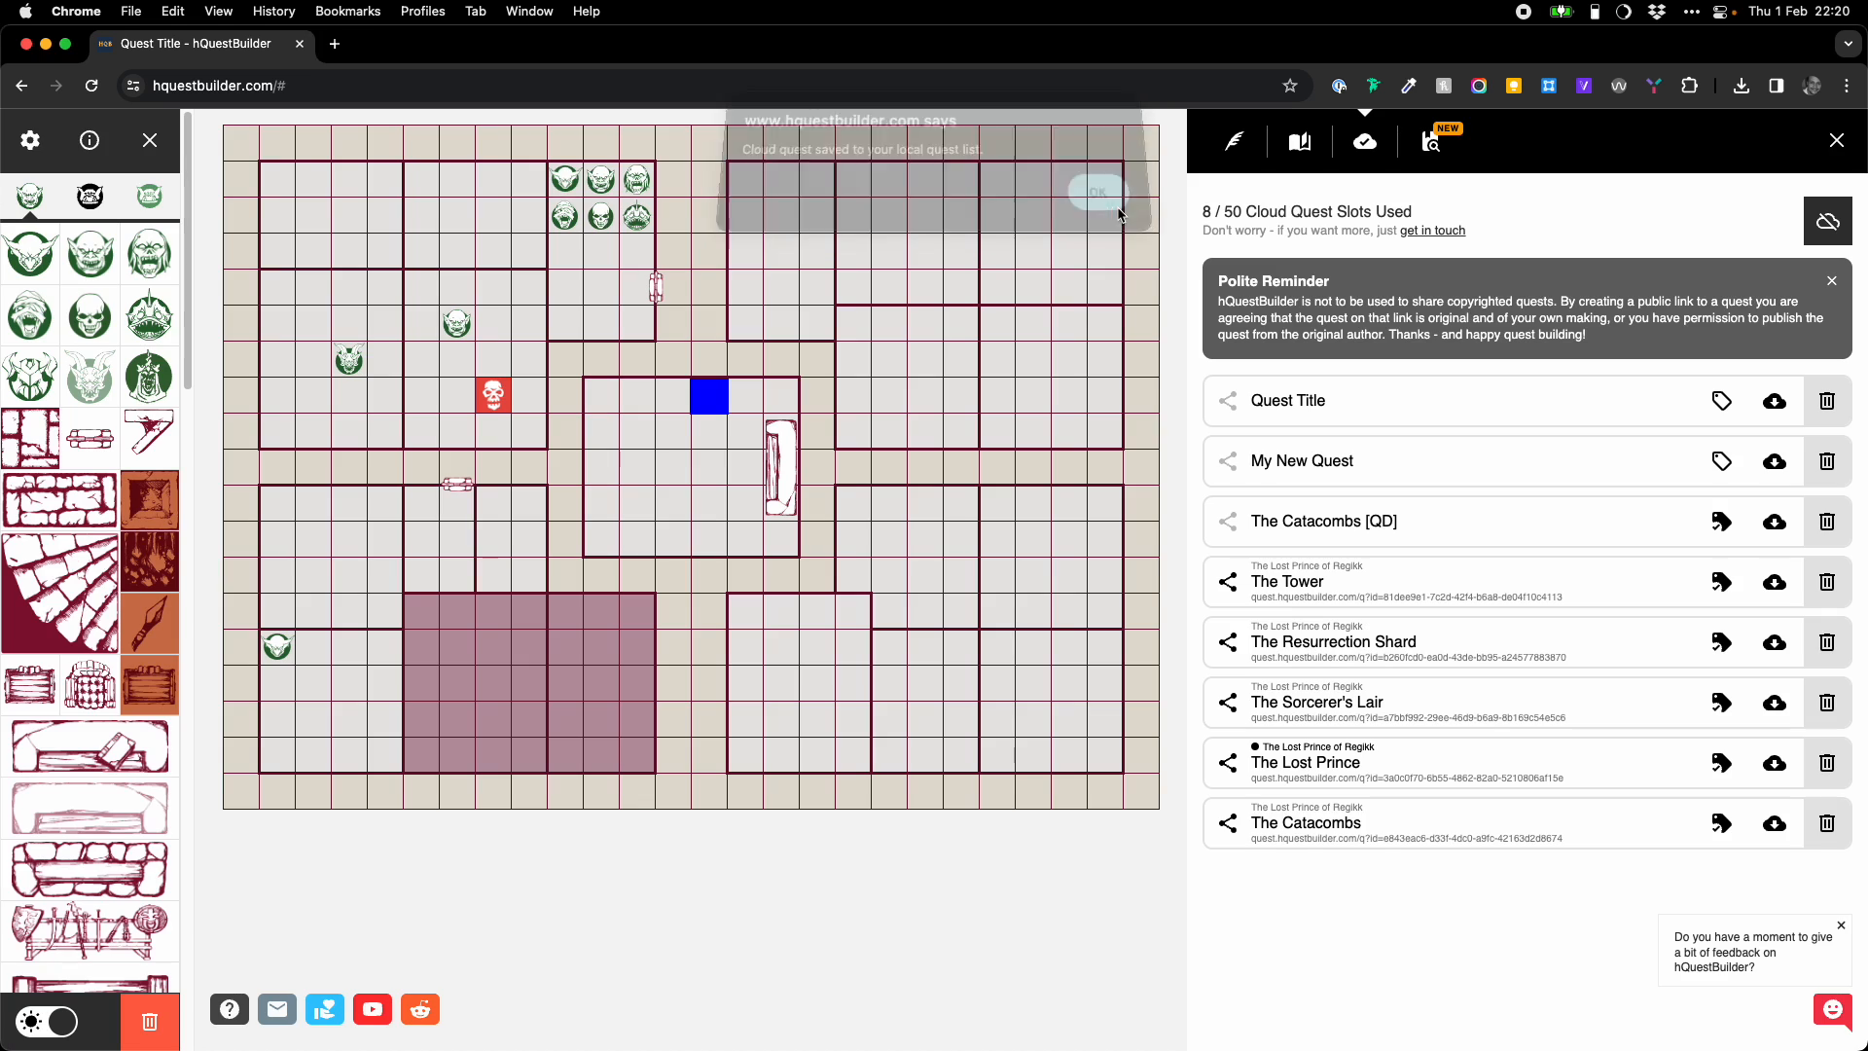
pyautogui.click(1308, 143)
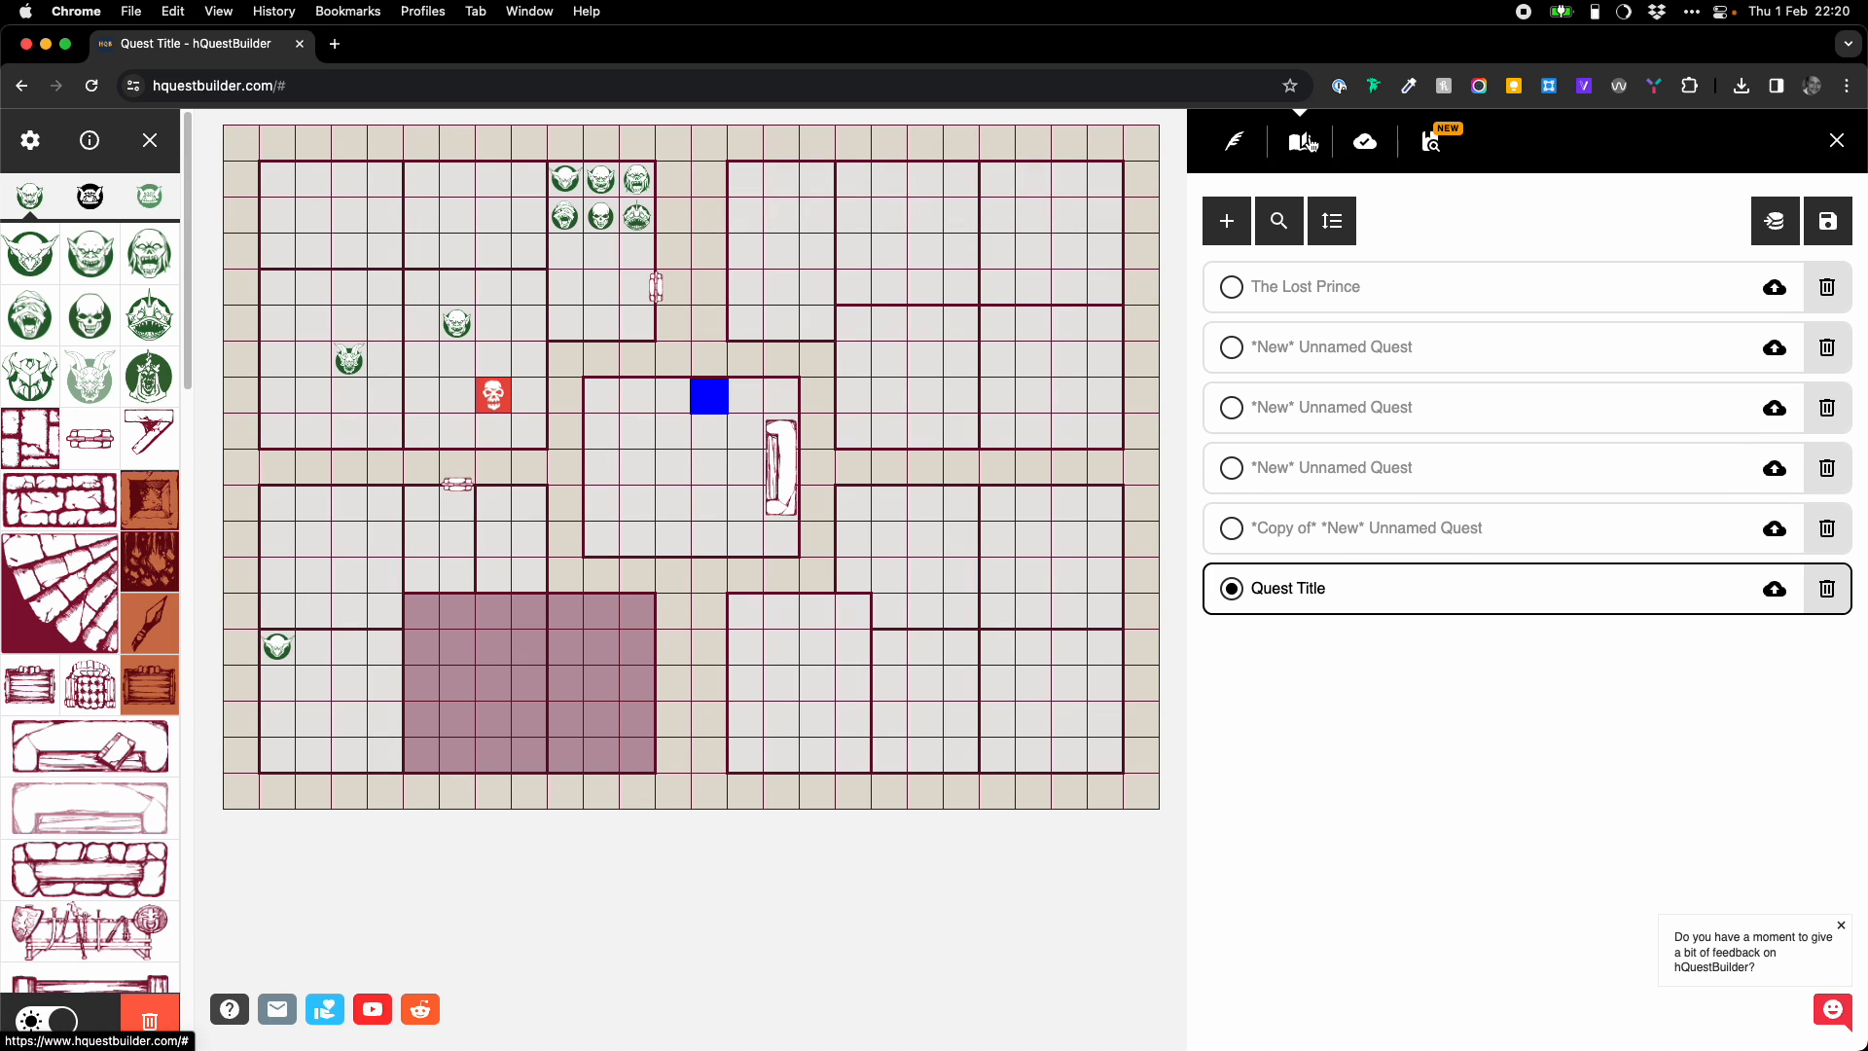
pyautogui.click(1444, 299)
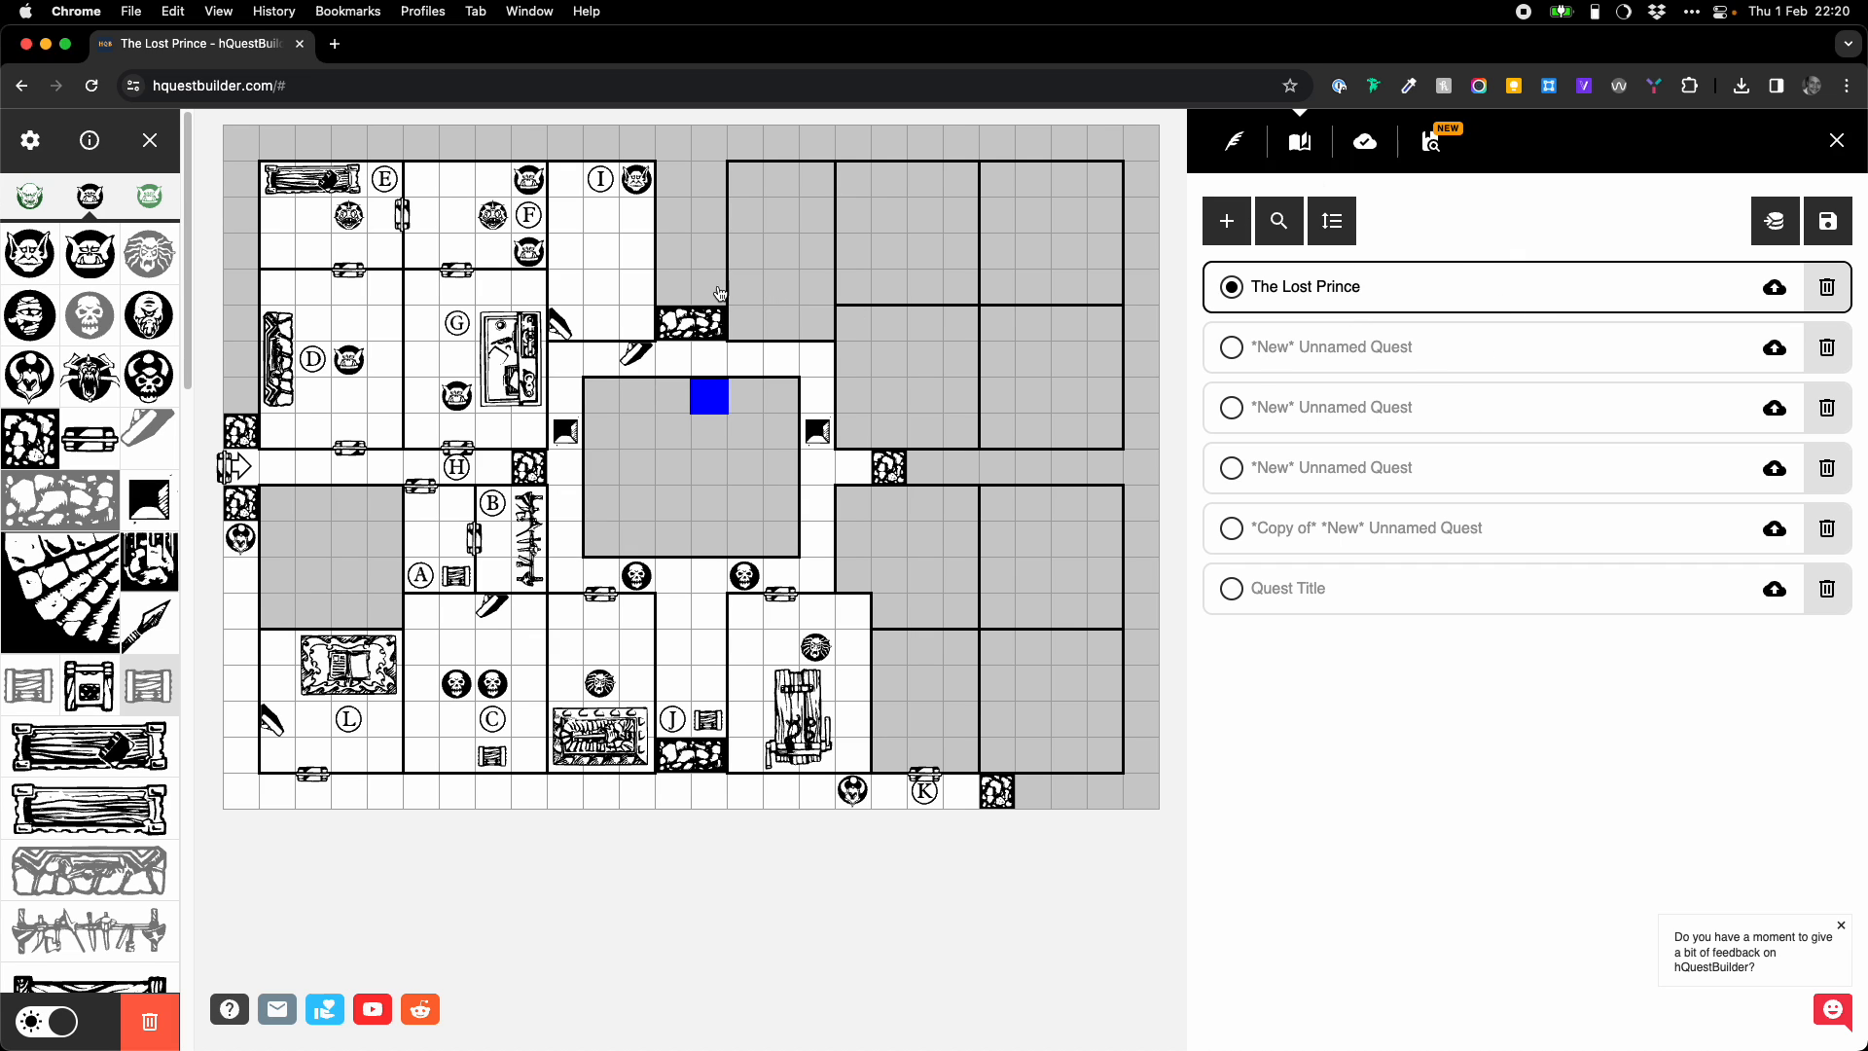
# - Review the title, author, narrative and full notes of "The Lost Prince" in the quest details
pyautogui.click(1236, 139)
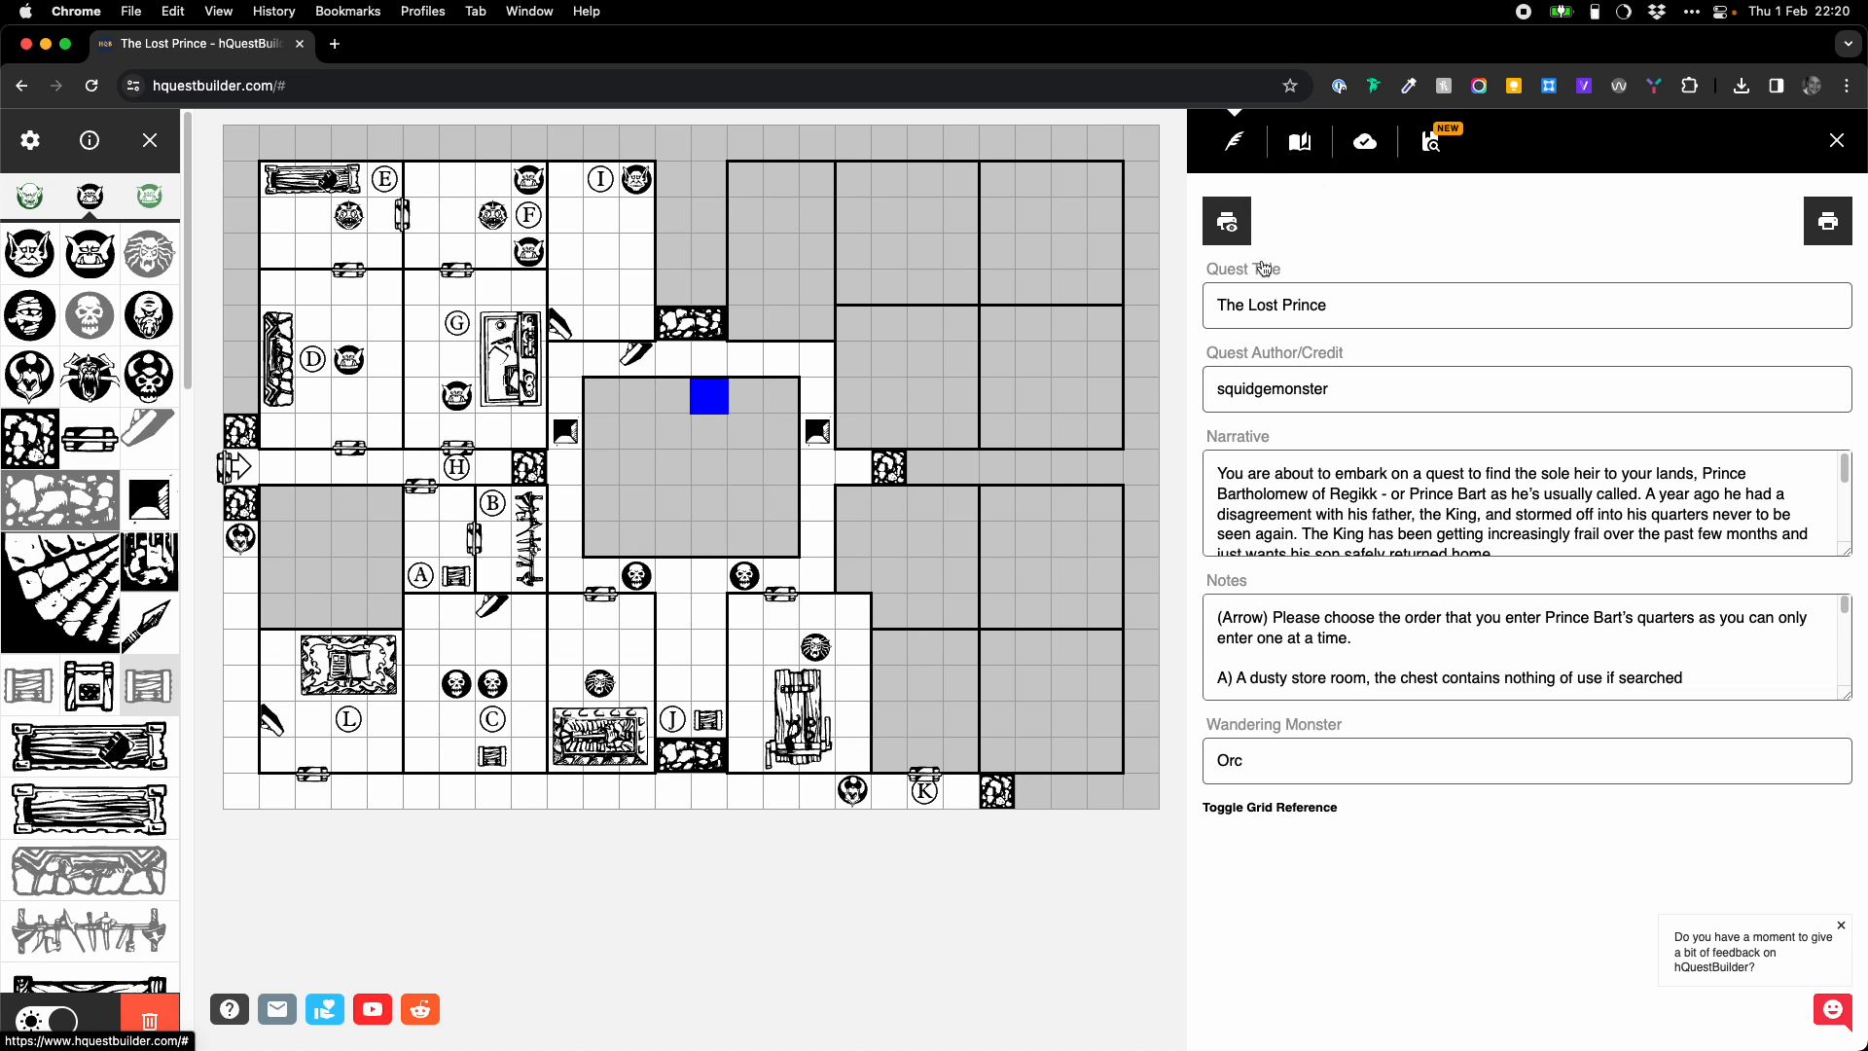
pyautogui.click(1493, 501)
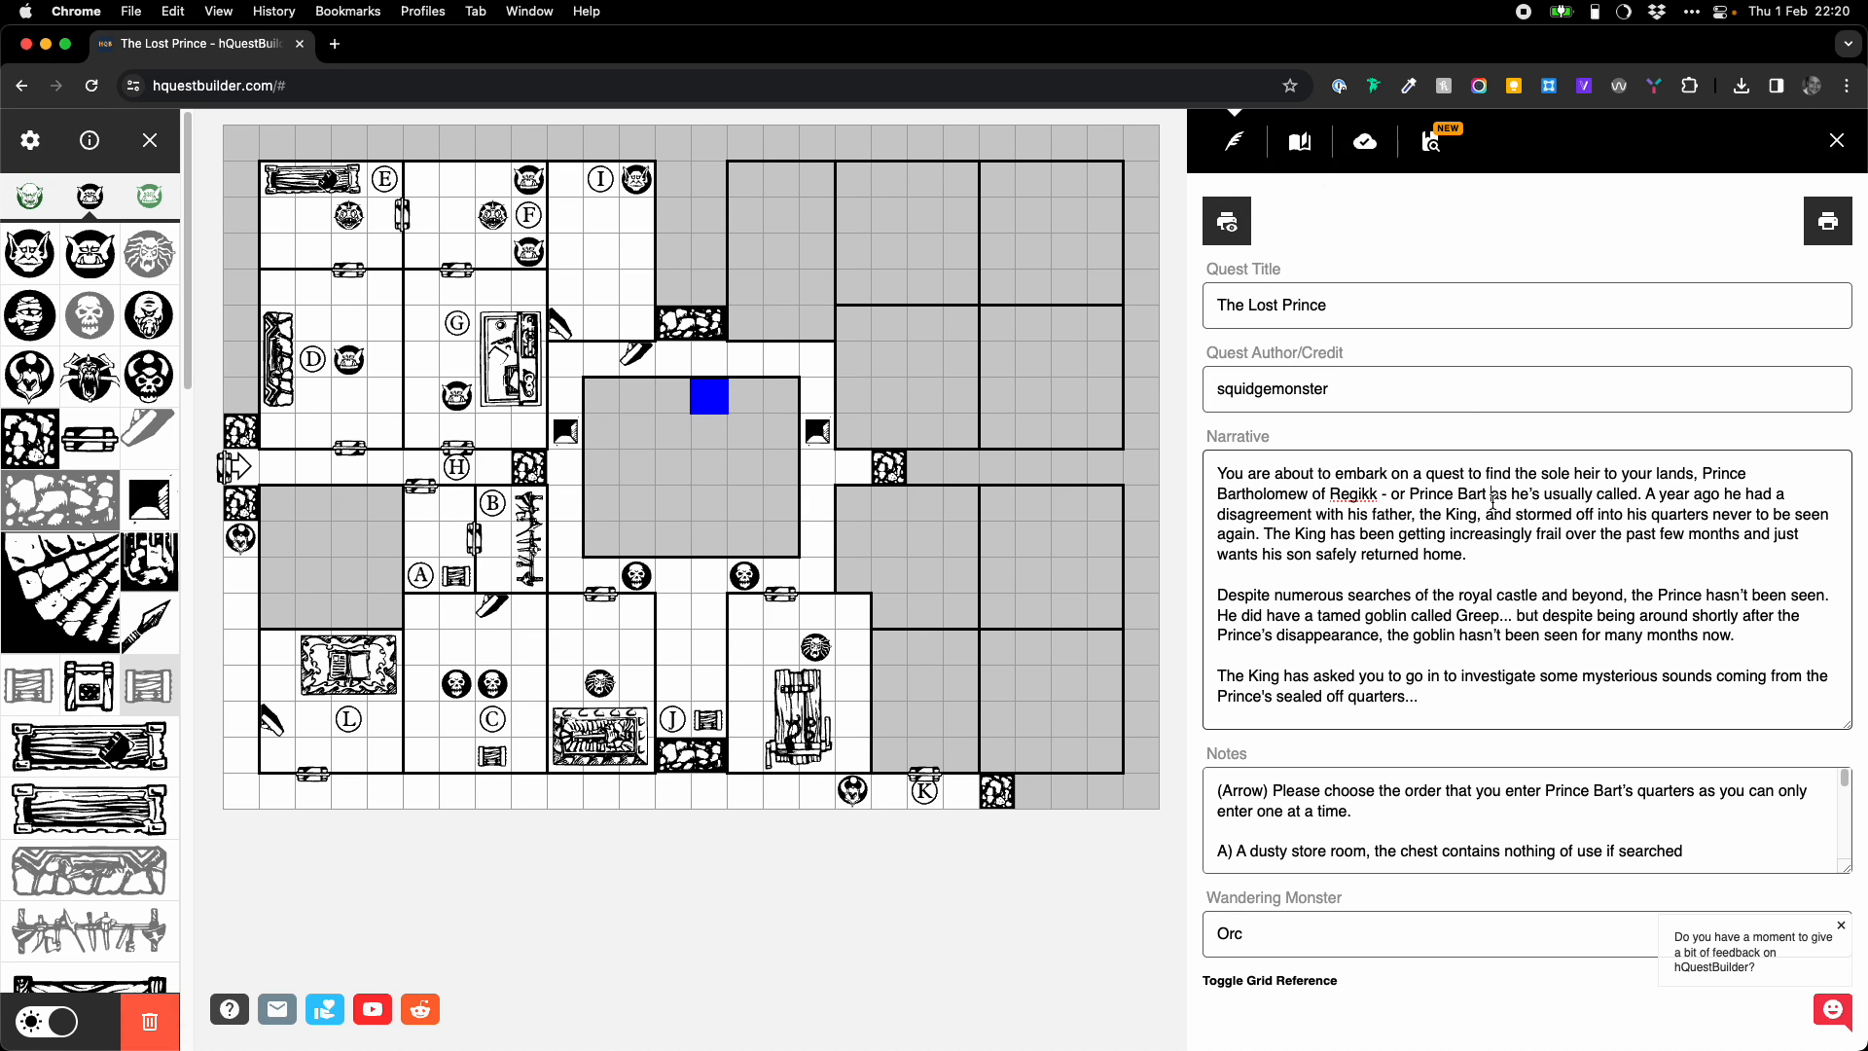
pyautogui.click(1526, 805)
pyautogui.scroll(-5, 1528, 806)
pyautogui.scroll(-10, 1528, 806)
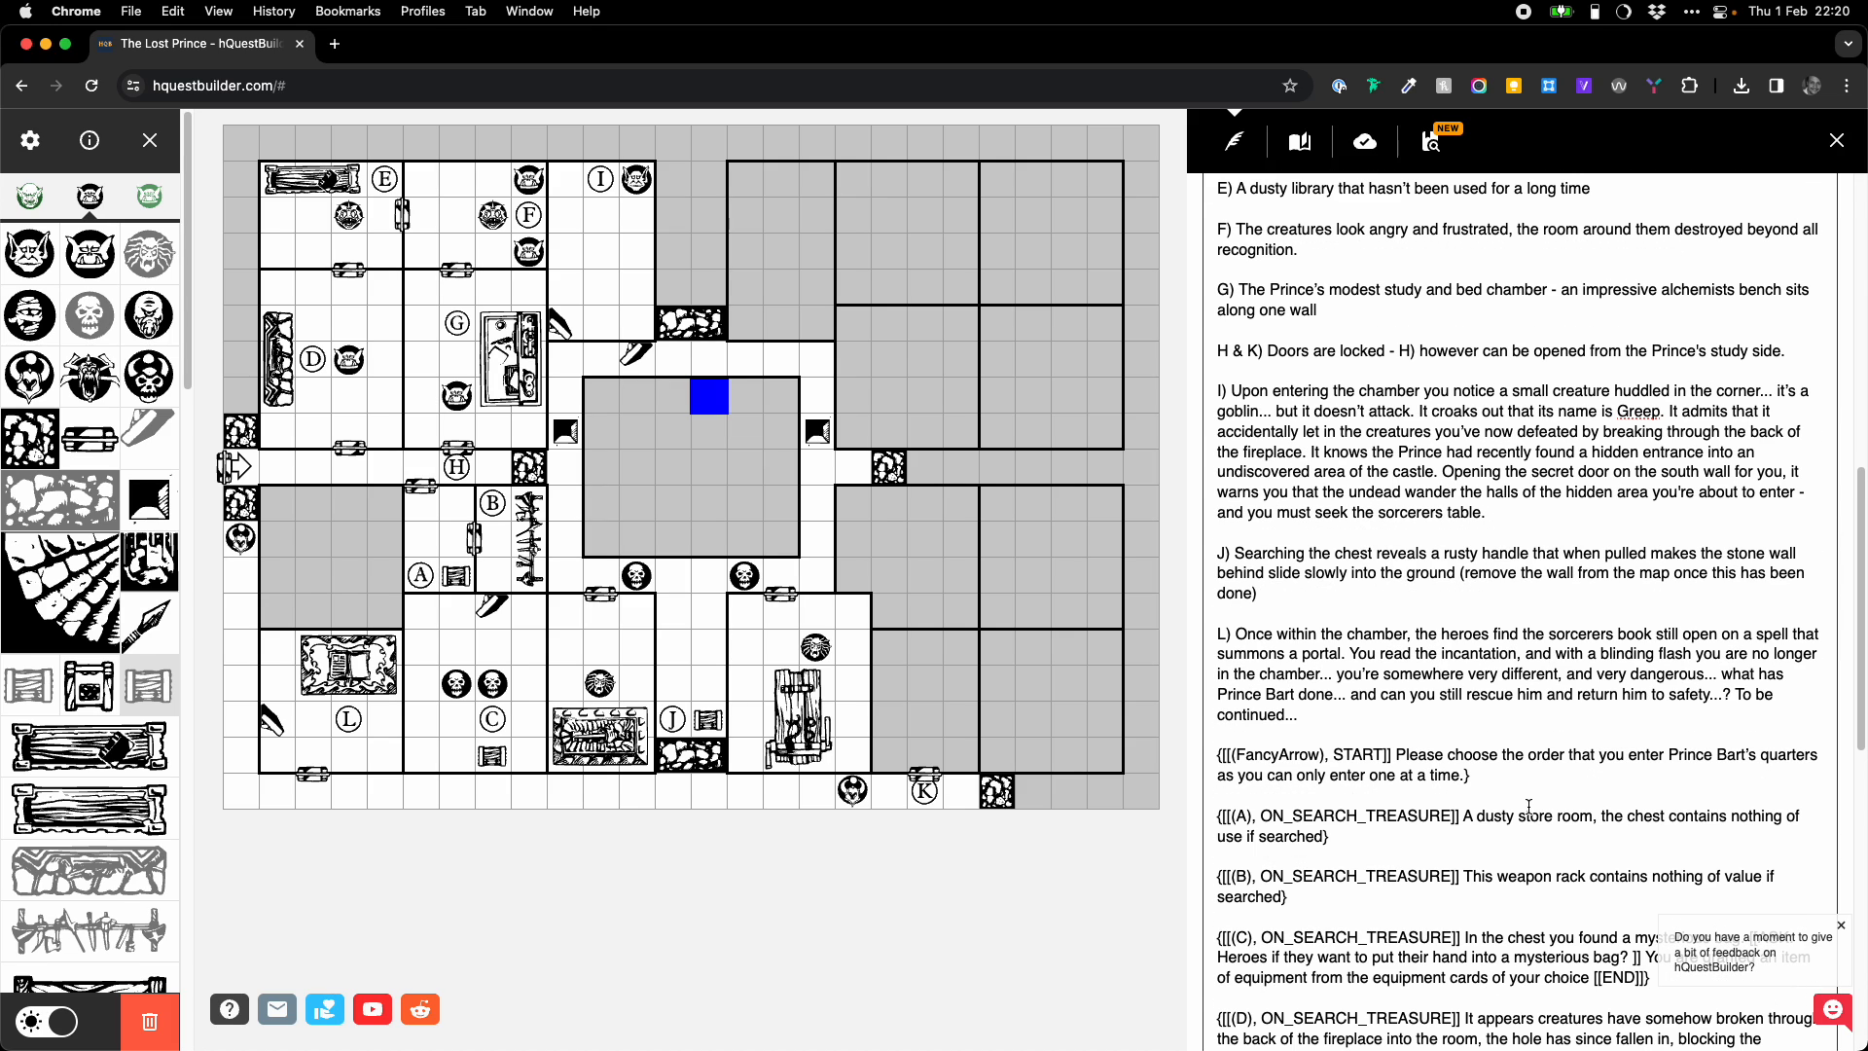
pyautogui.scroll(5, 1528, 806)
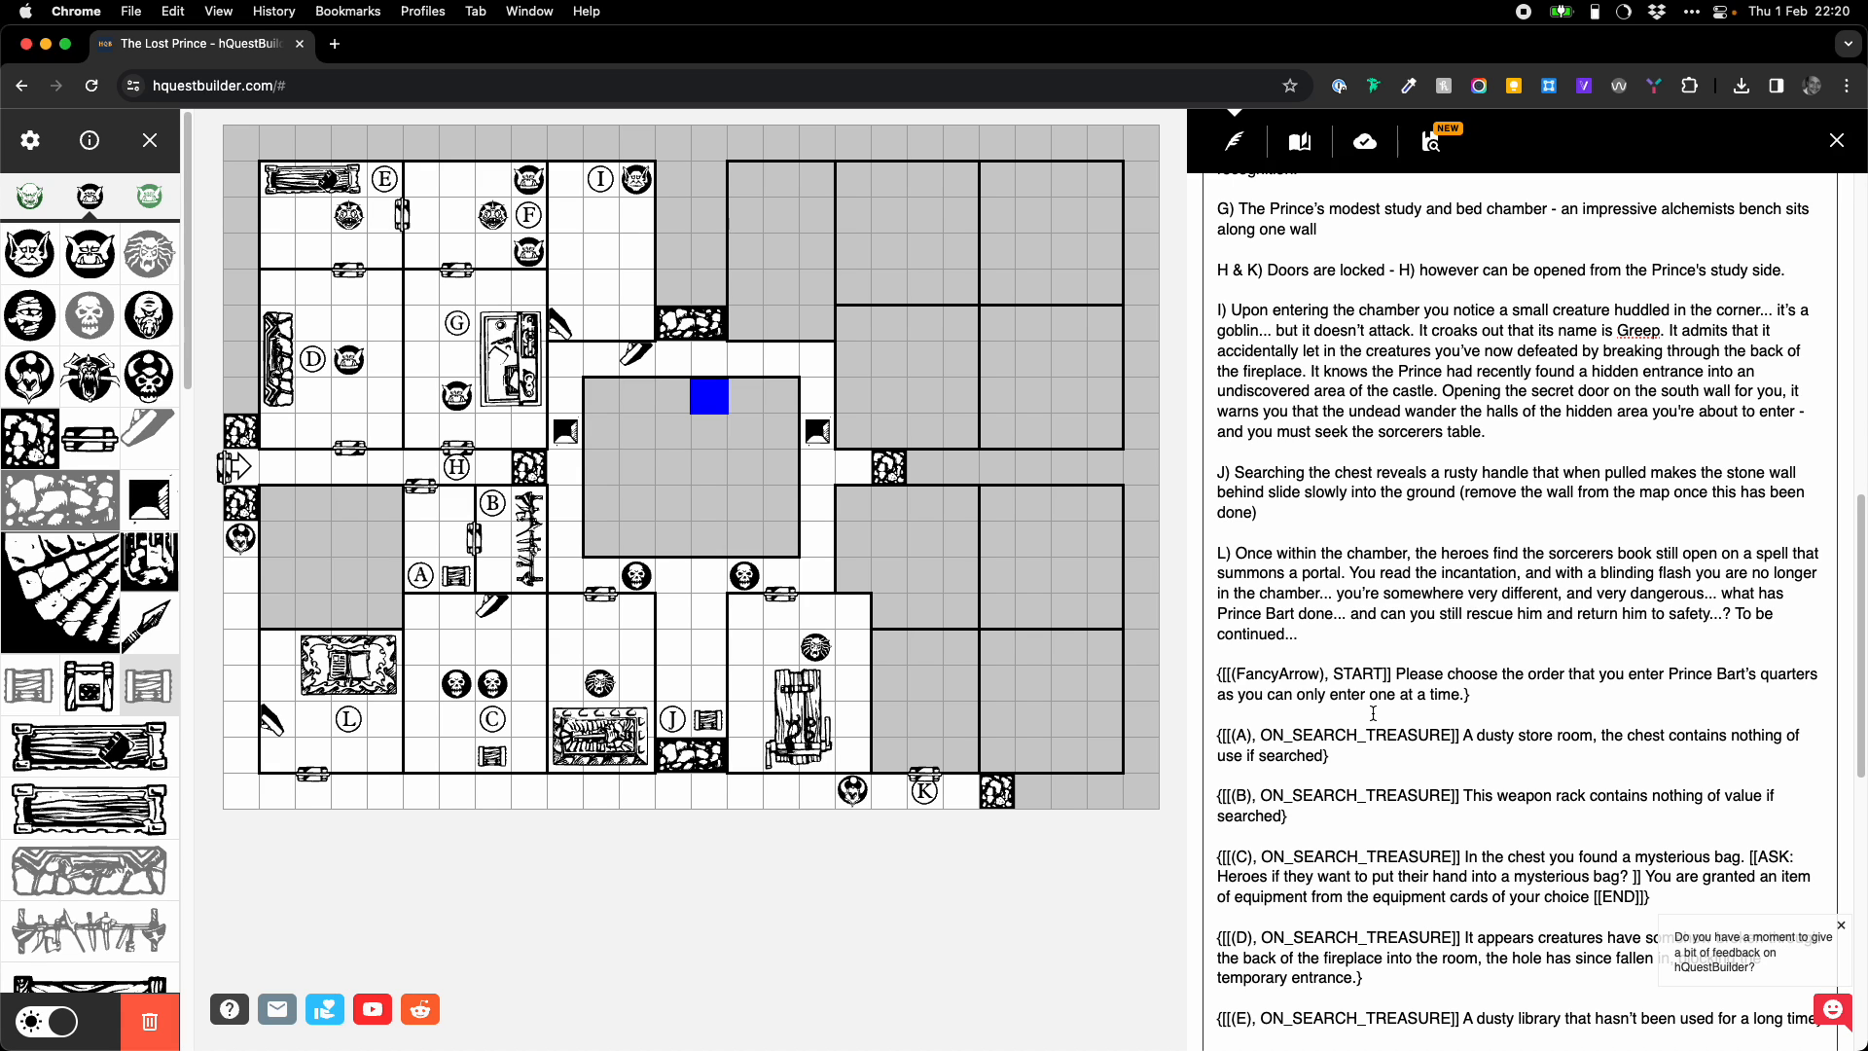
pyautogui.scroll(10, 1372, 713)
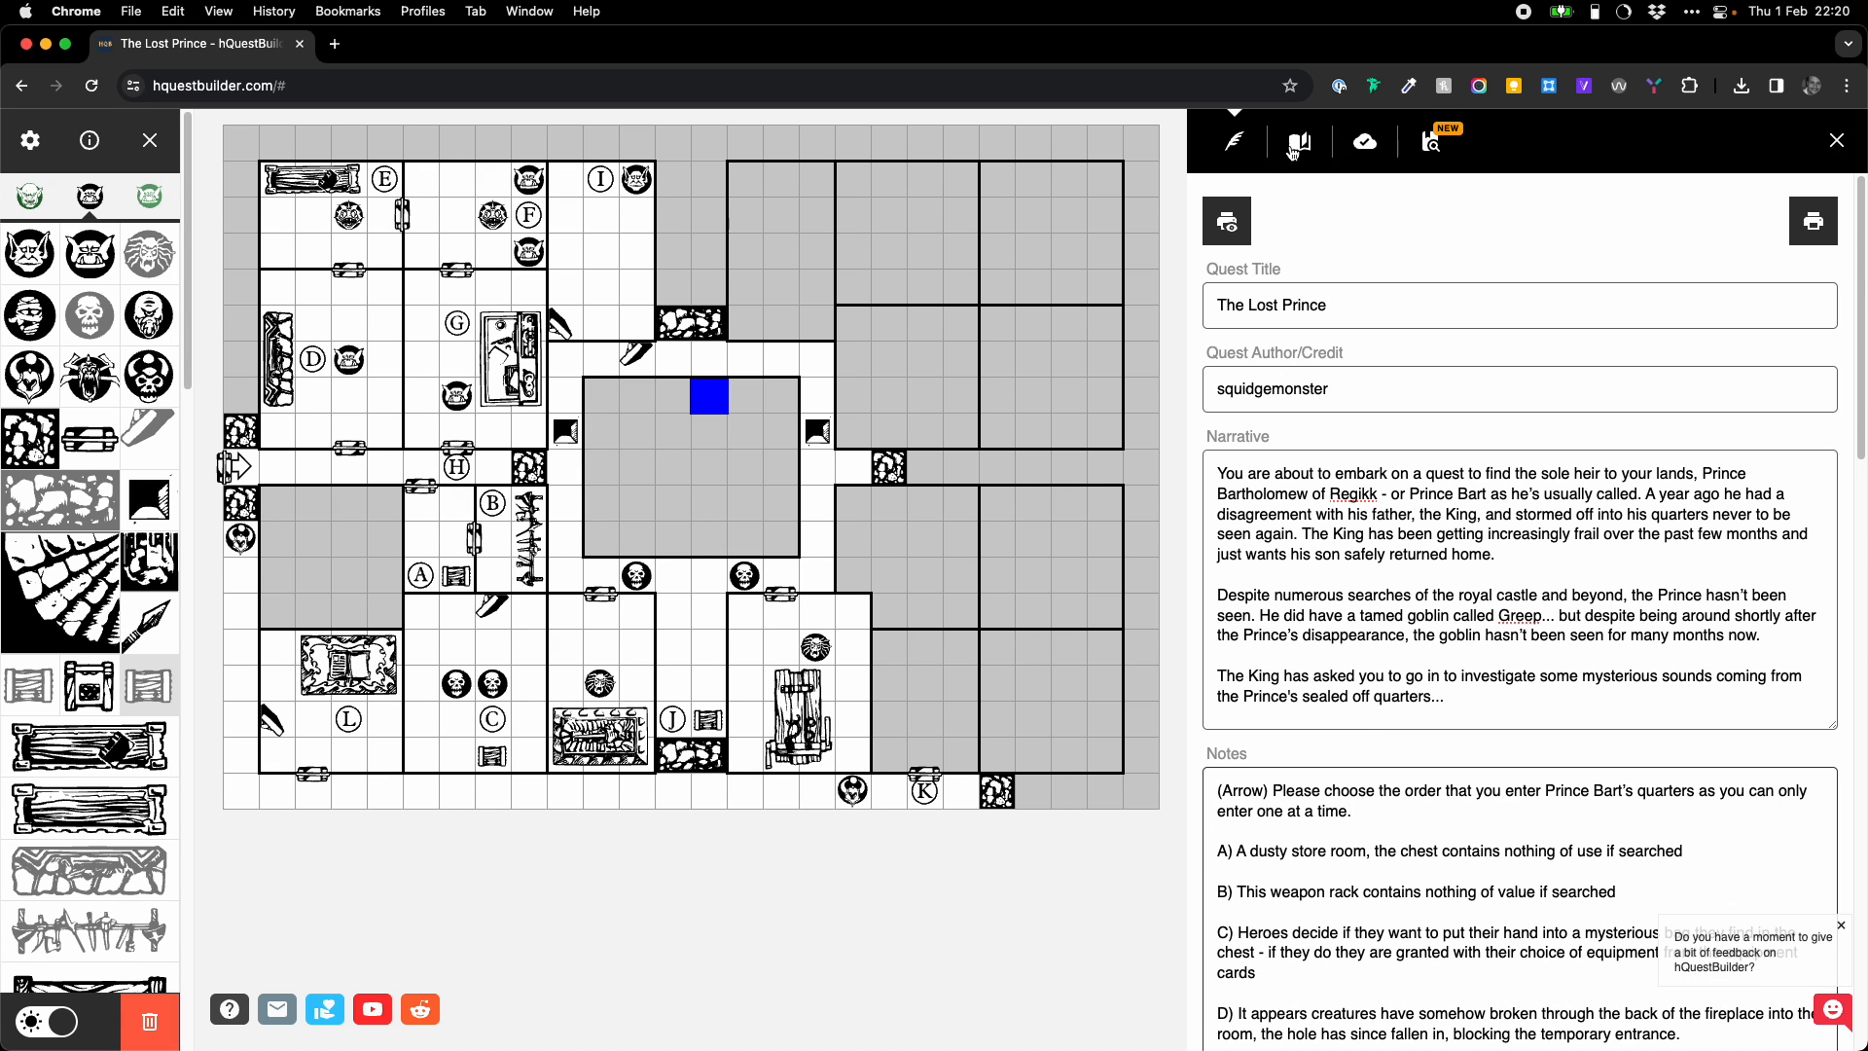
# - Compare the local quest book with the cloud quest list and check how many cloud quest slots are used
pyautogui.click(1298, 146)
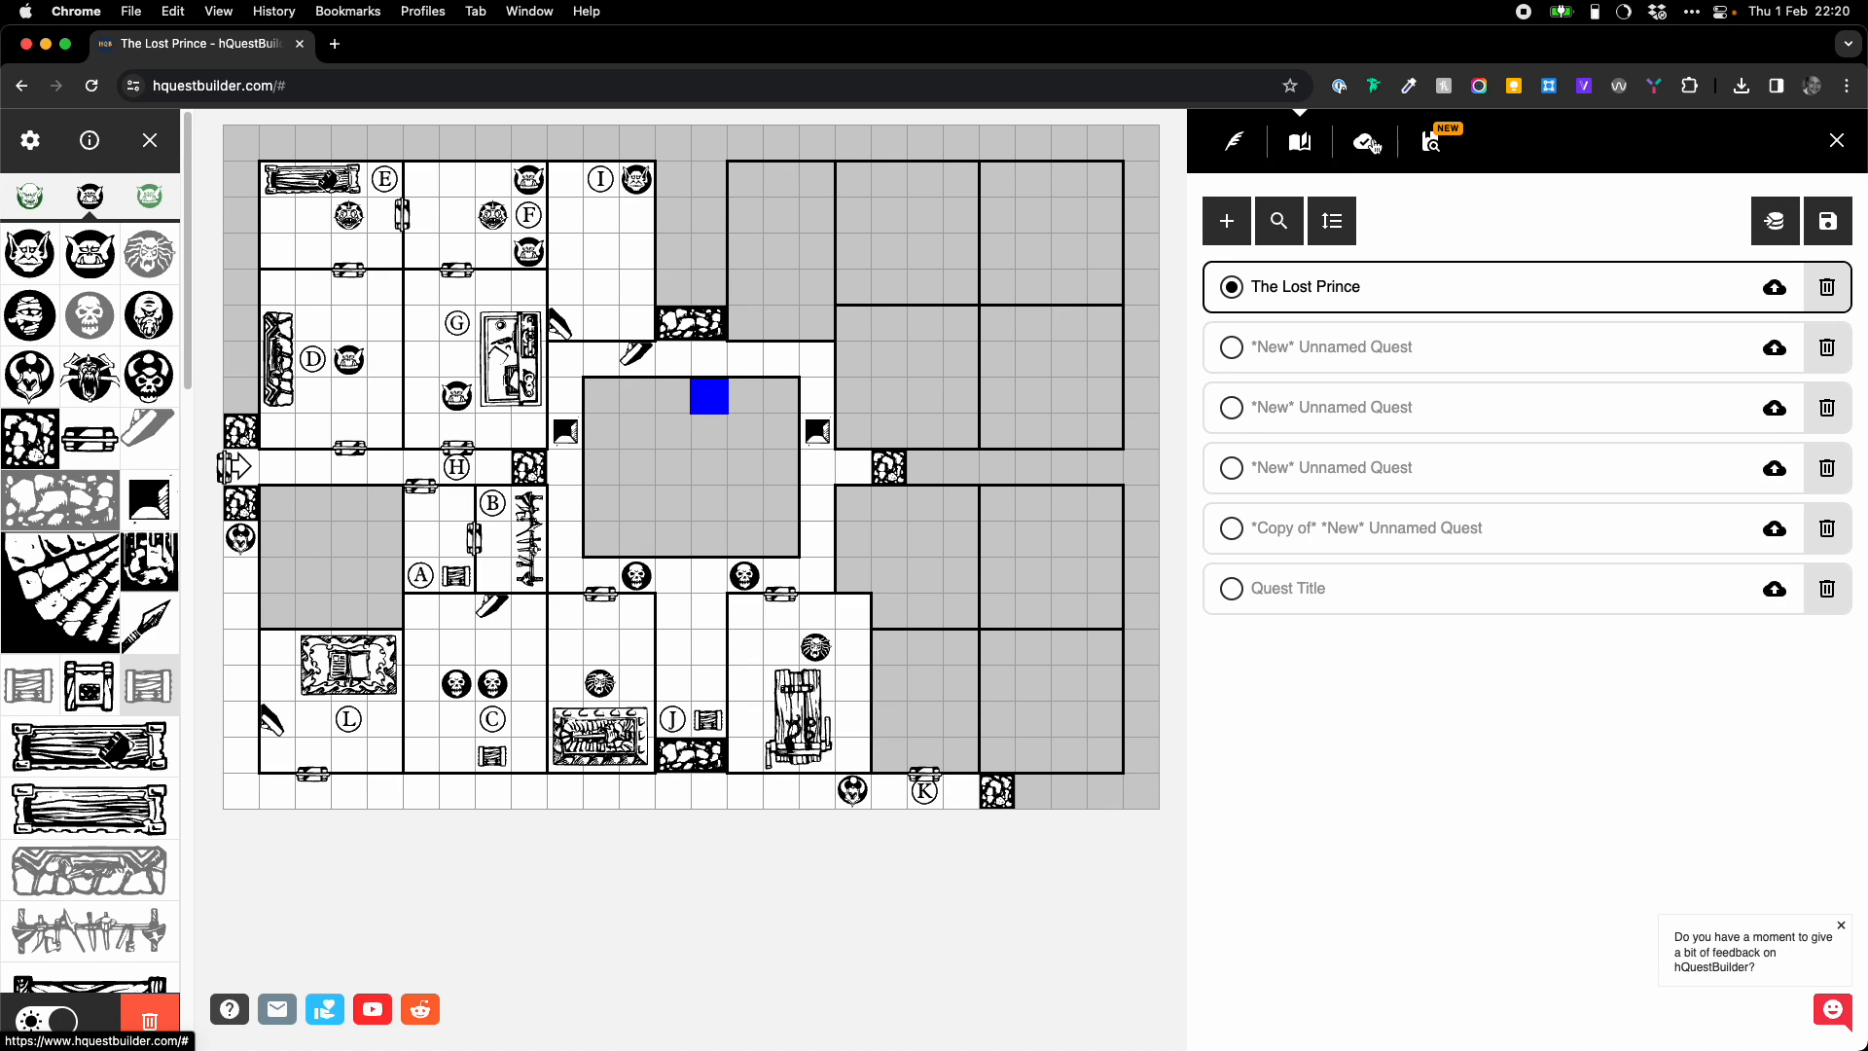
pyautogui.click(1369, 144)
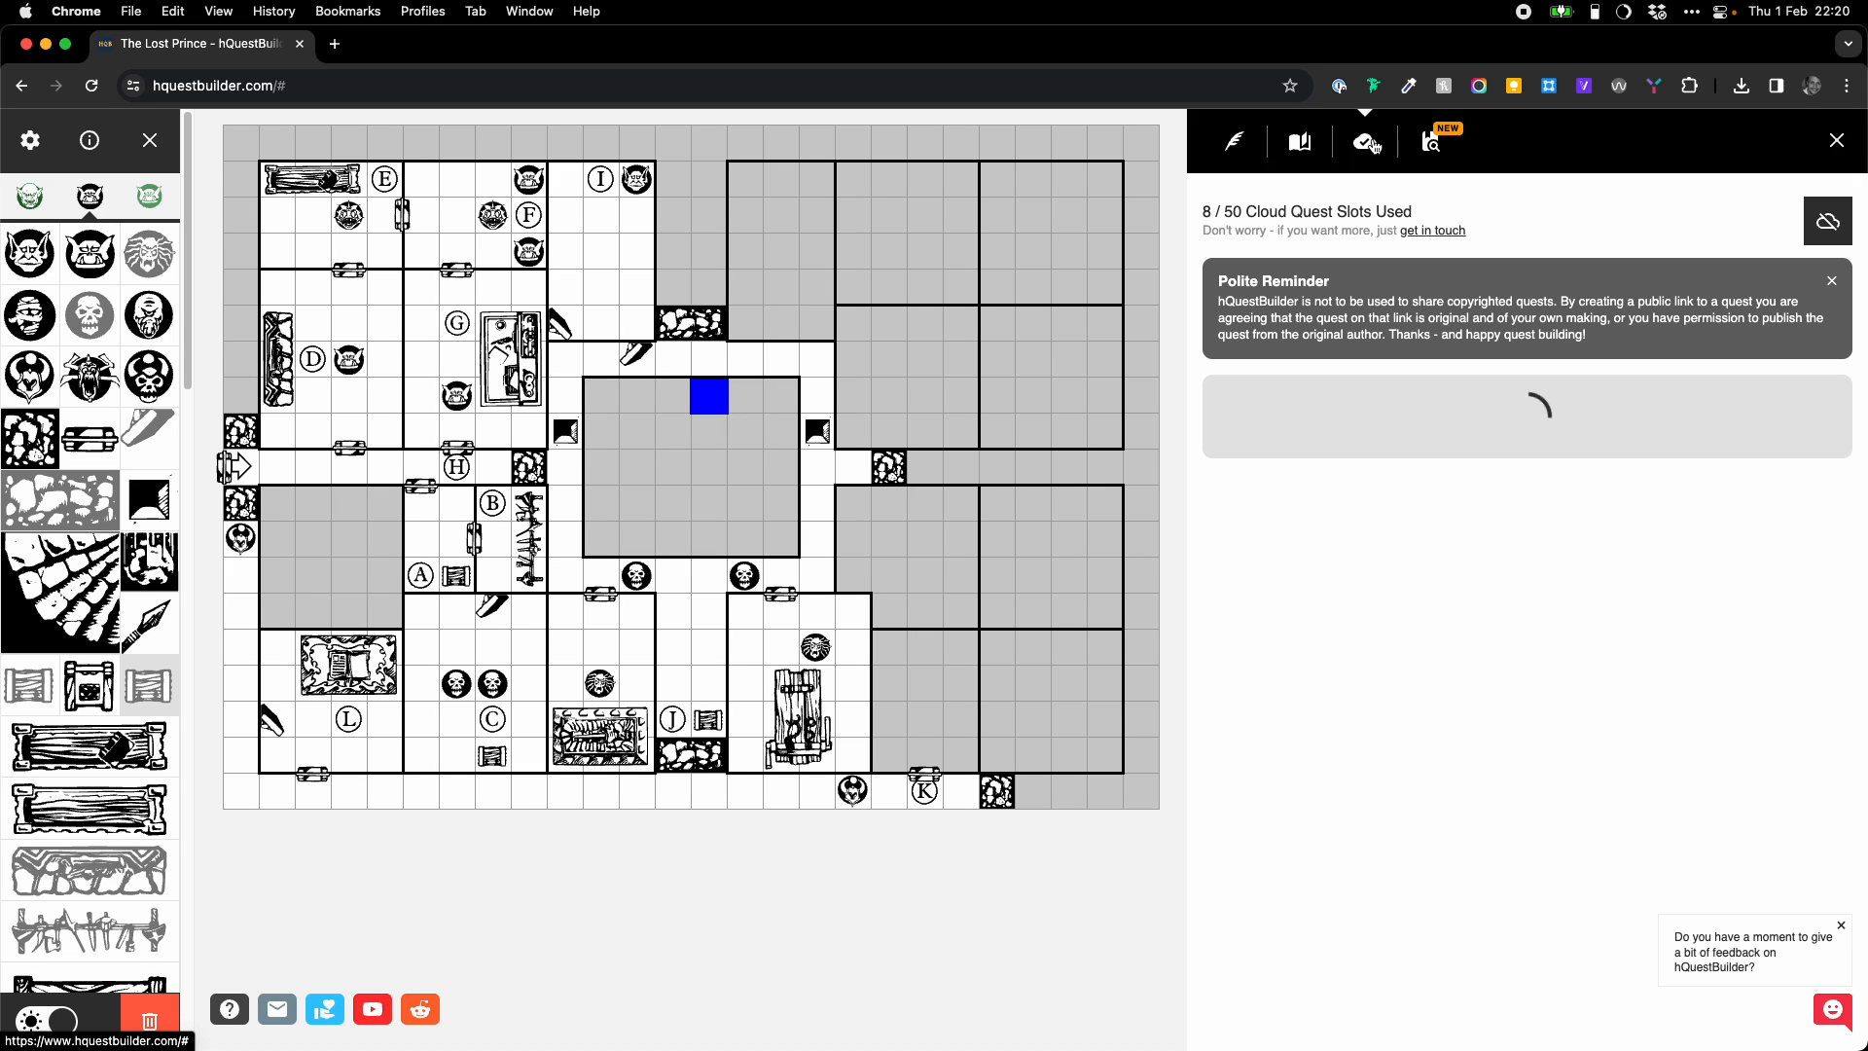
pyautogui.click(1300, 142)
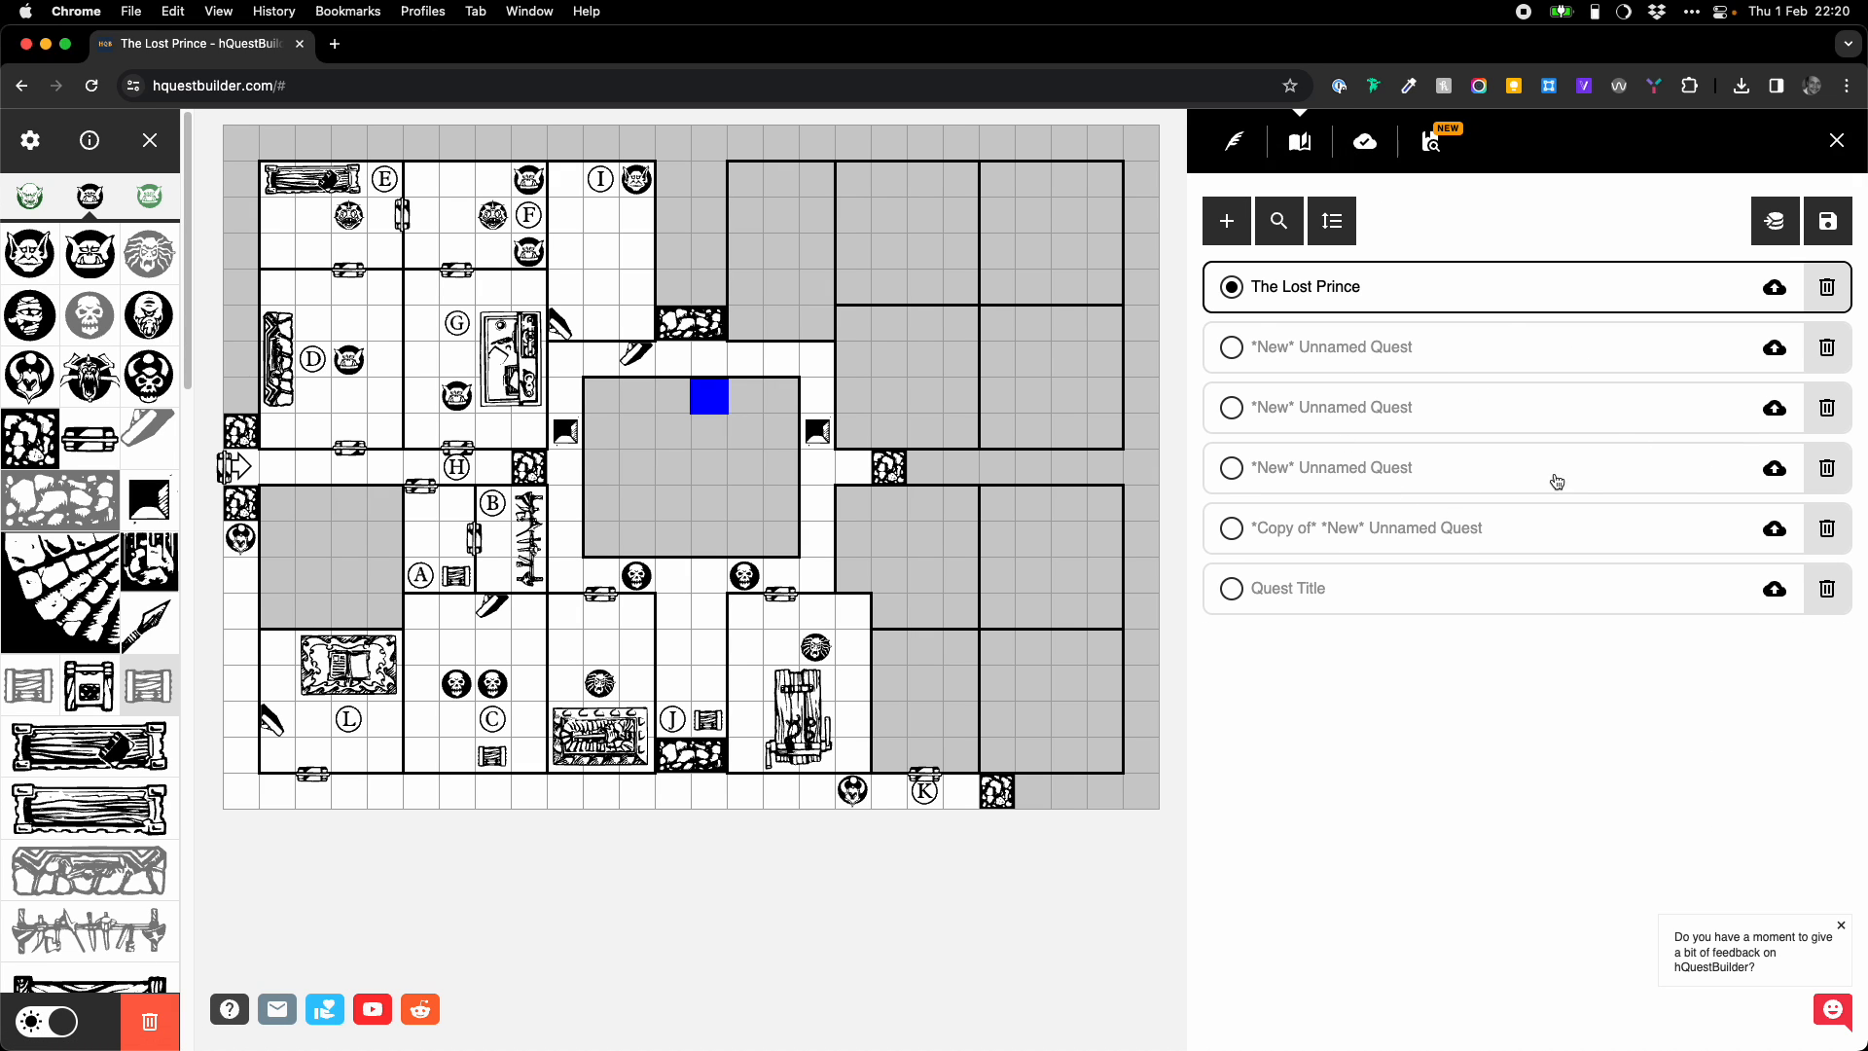
pyautogui.click(1366, 147)
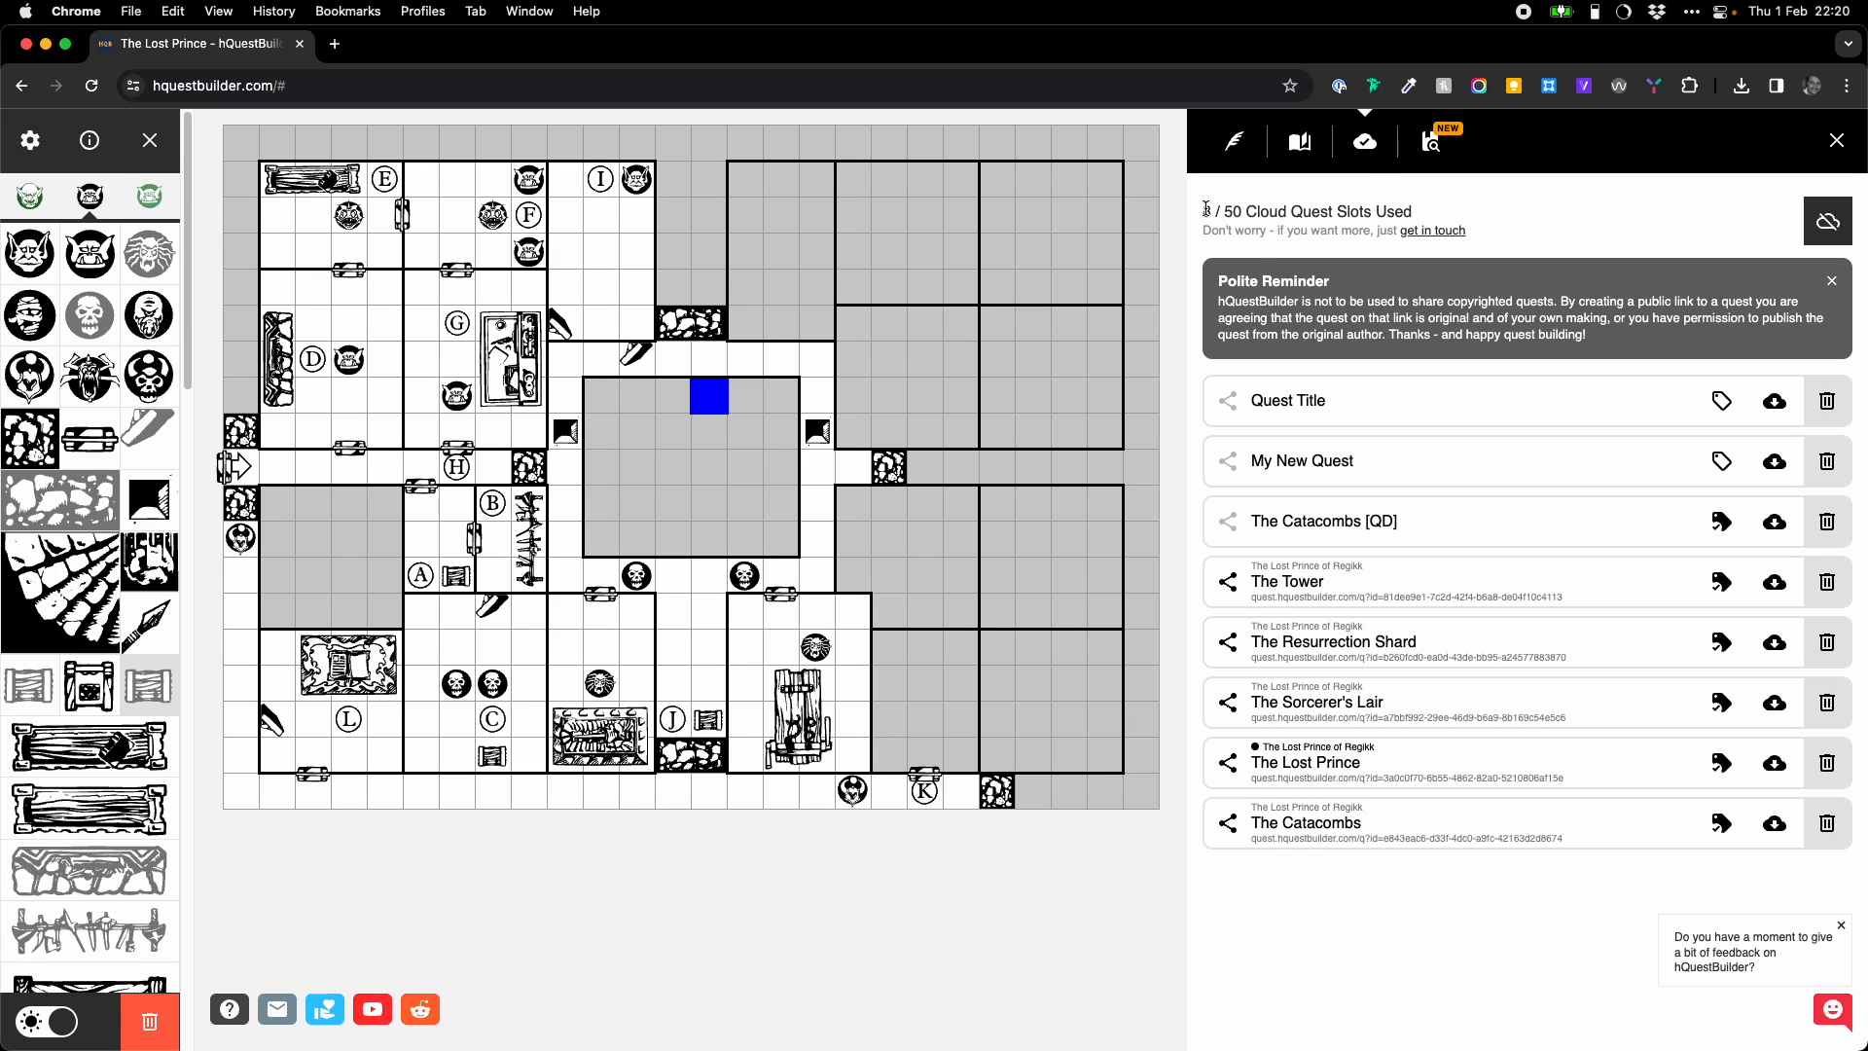
pyautogui.moveTo(1202, 212); pyautogui.dragTo(1409, 208)
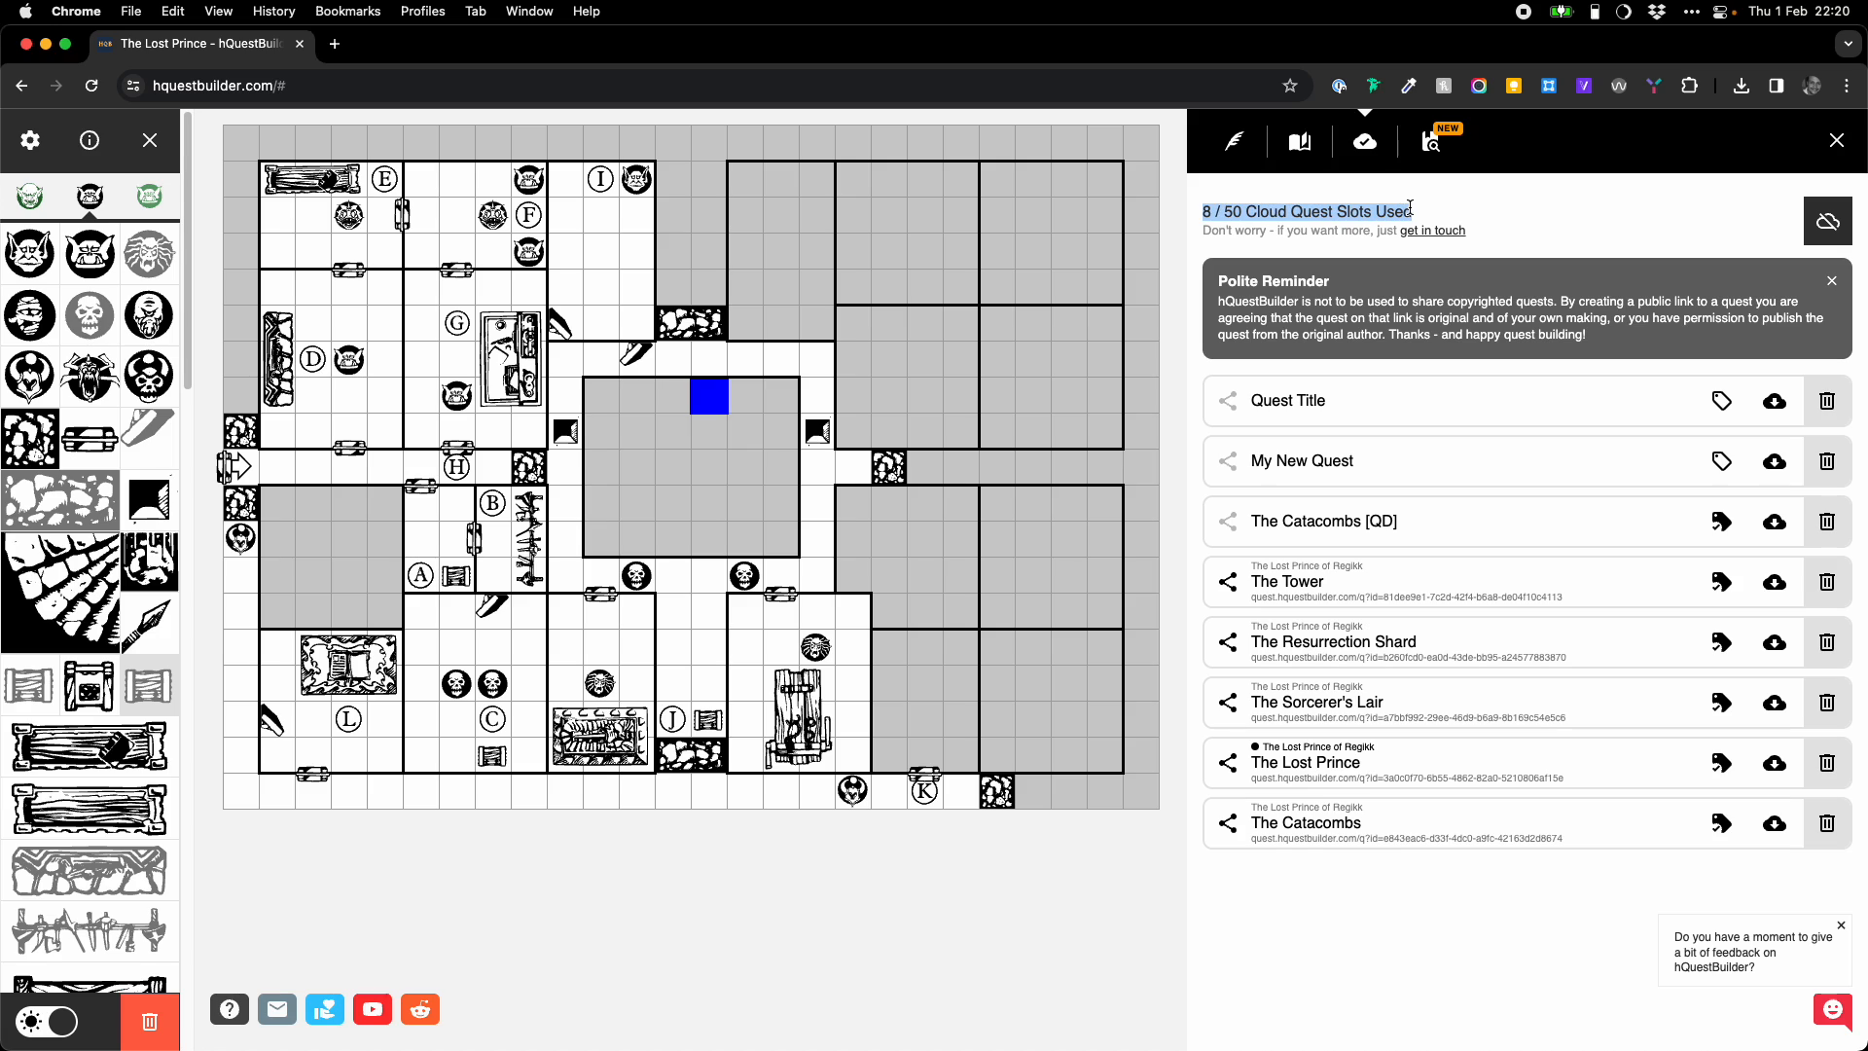
pyautogui.click(1572, 203)
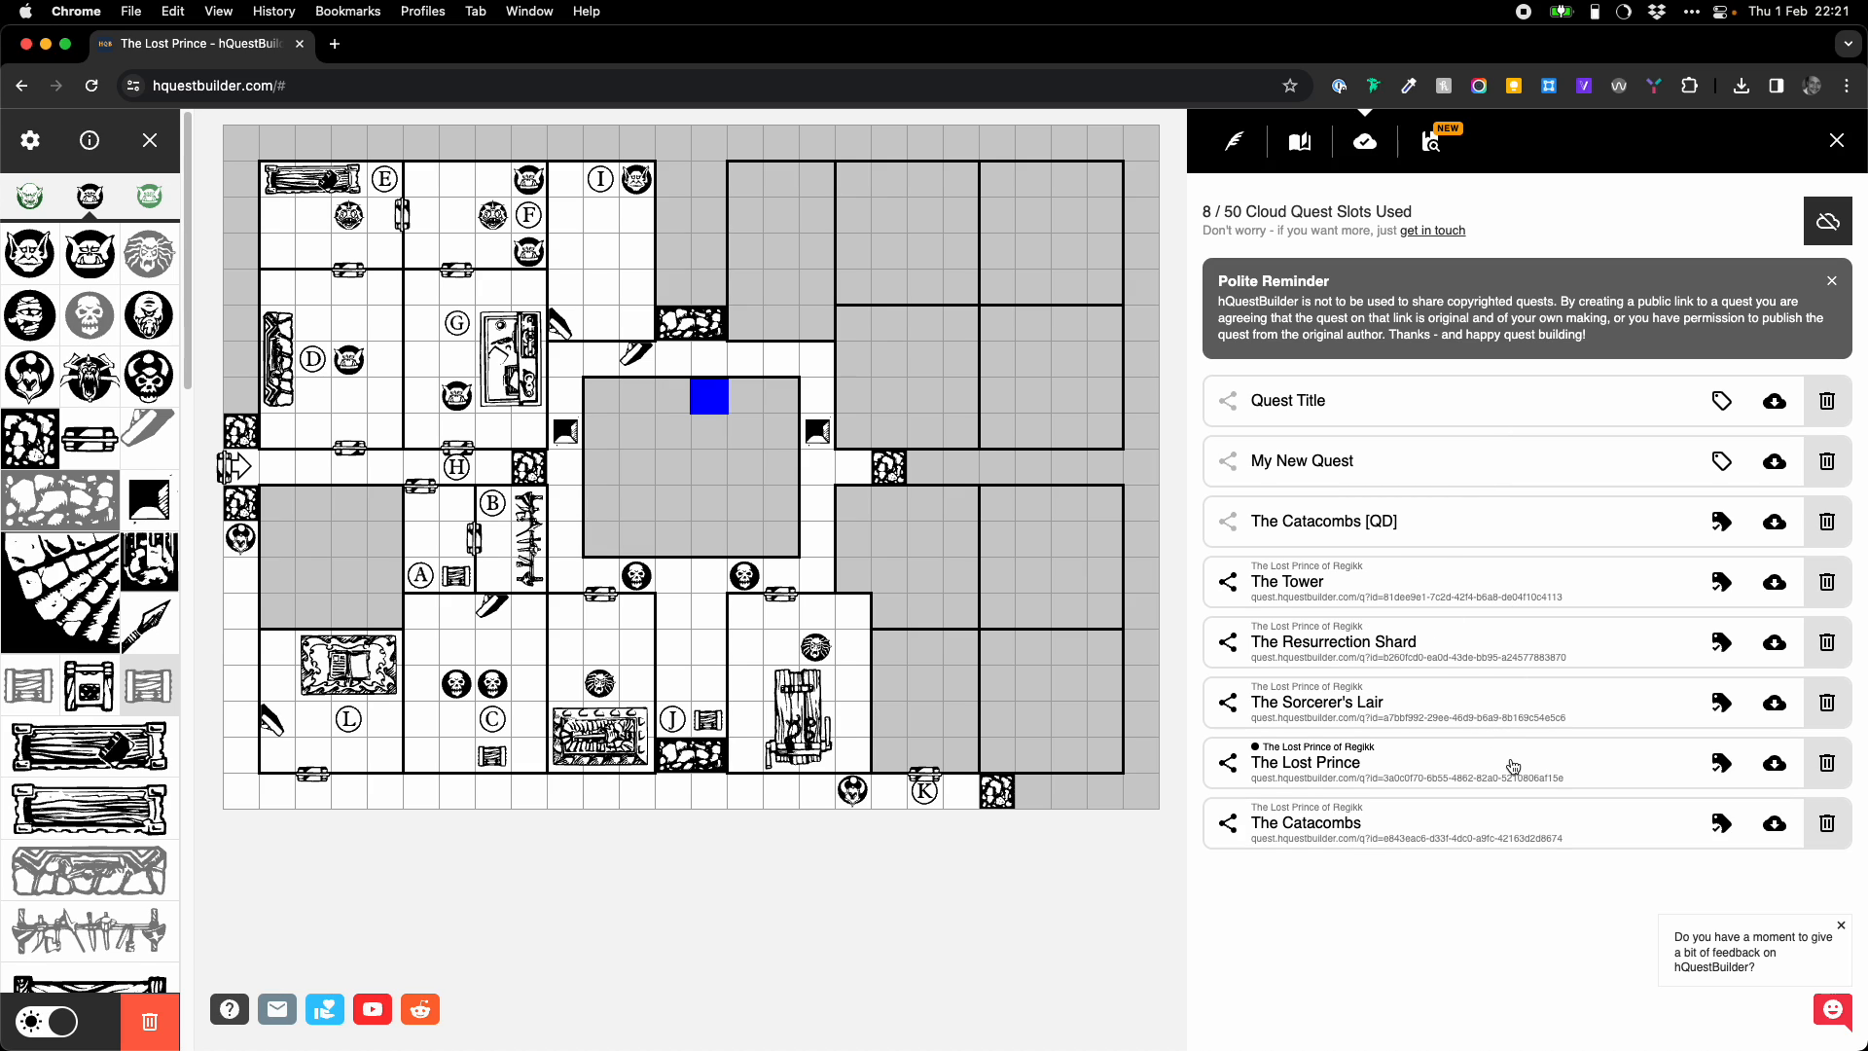
# - Dismiss the polite reminder about copyrighted quests above the cloud quest list
pyautogui.doubleClick(1228, 209)
pyautogui.click(1314, 208)
pyautogui.click(1831, 281)
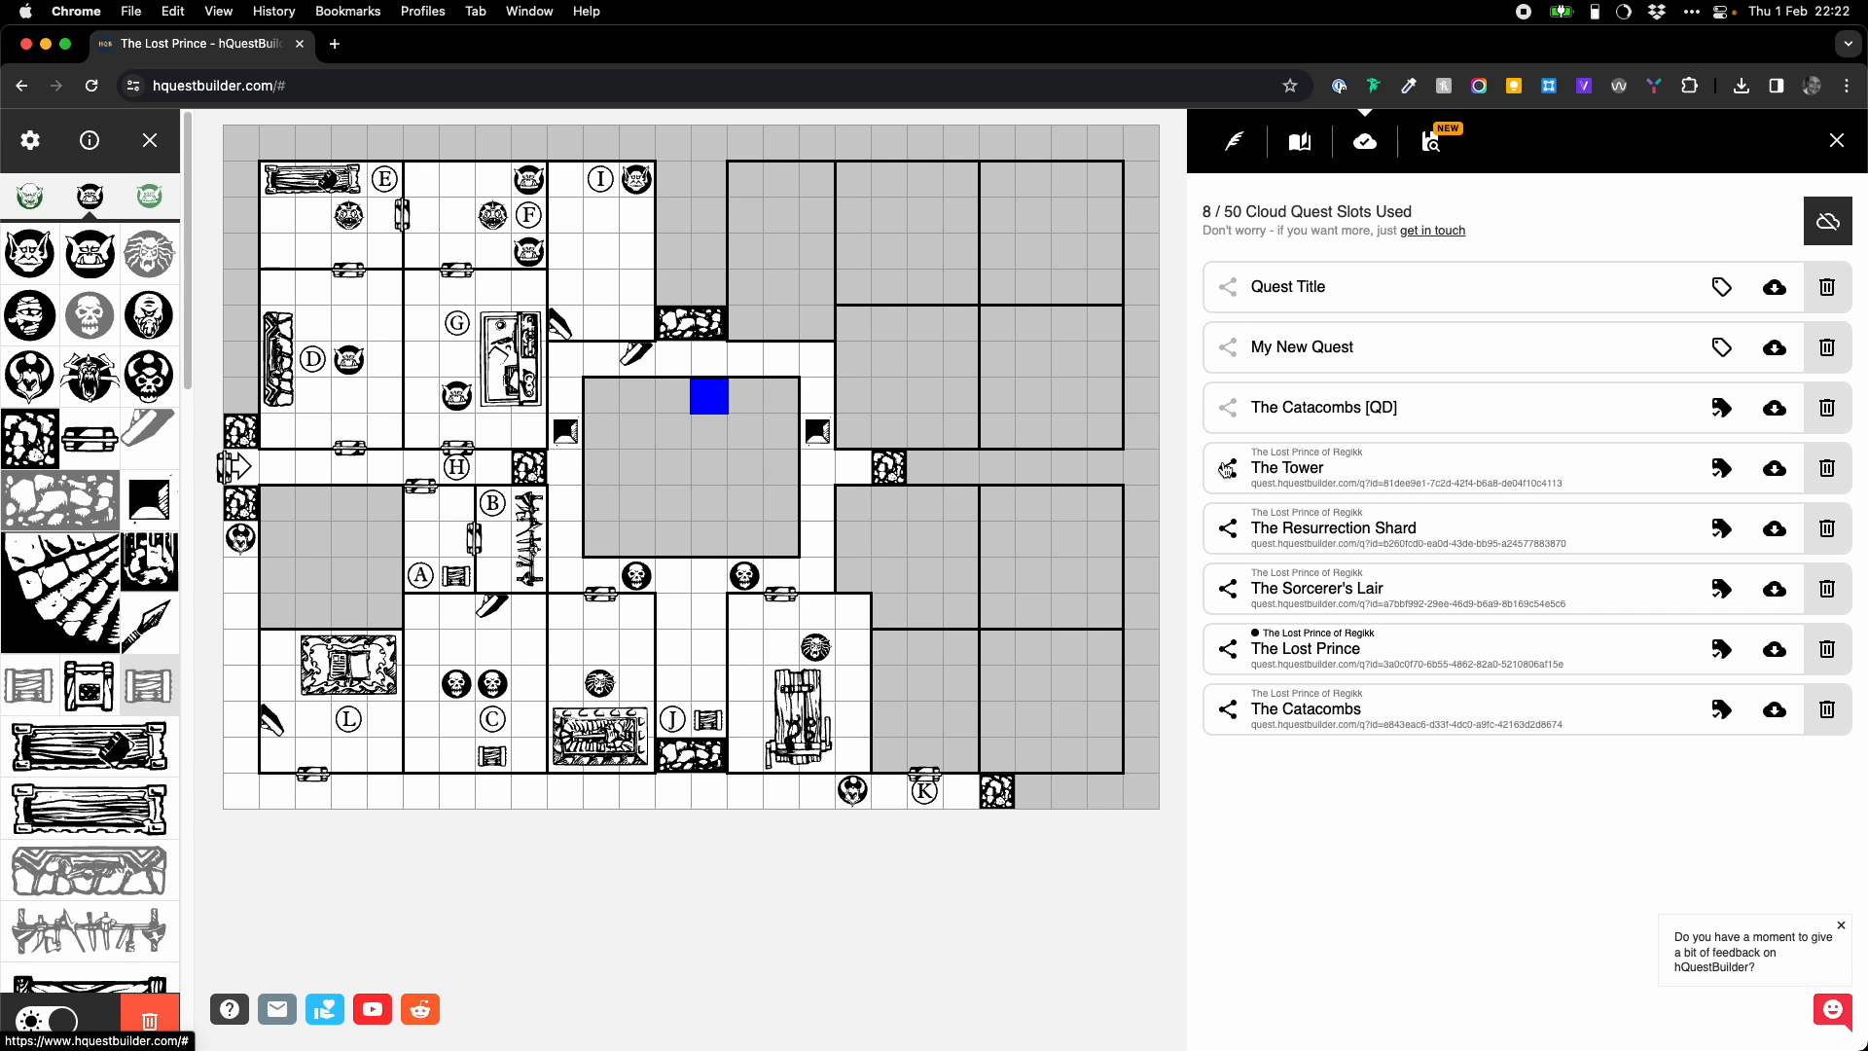
# - Share the cloud quest "Quest Title" publicly and confirm the sharing
pyautogui.click(1228, 290)
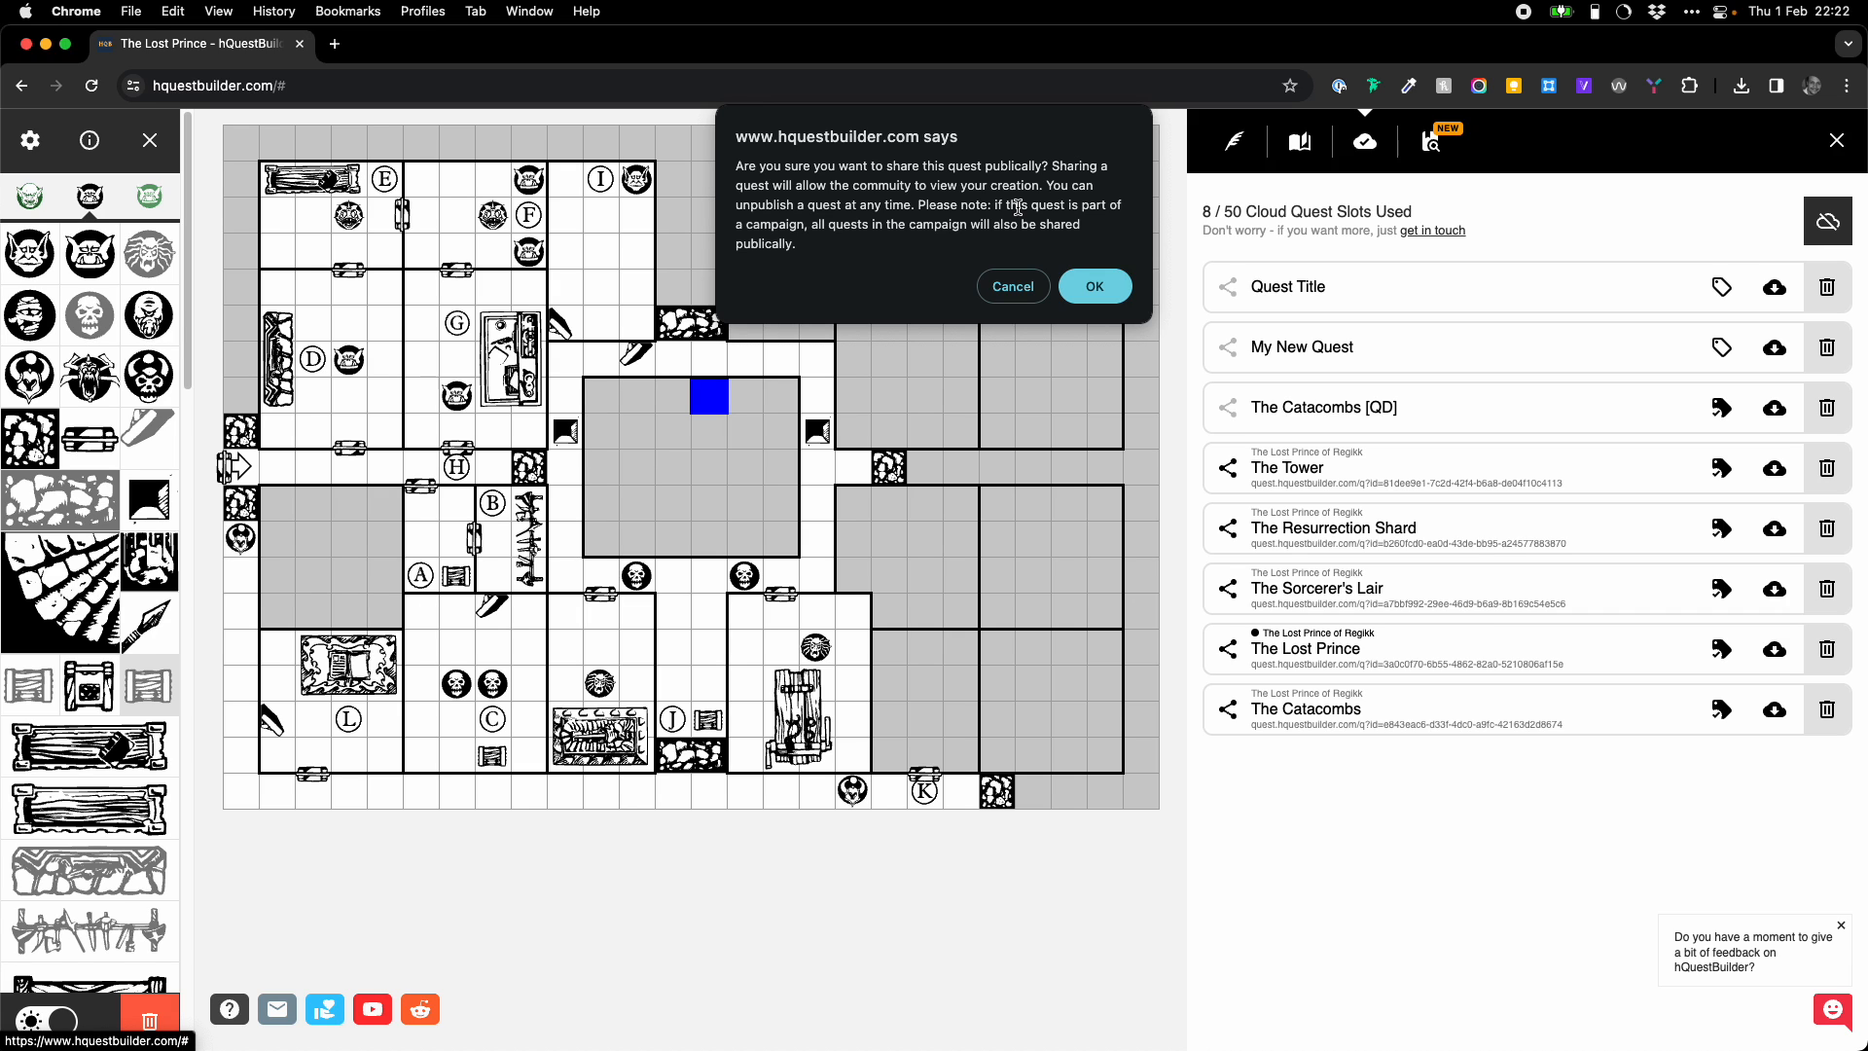
pyautogui.click(1106, 296)
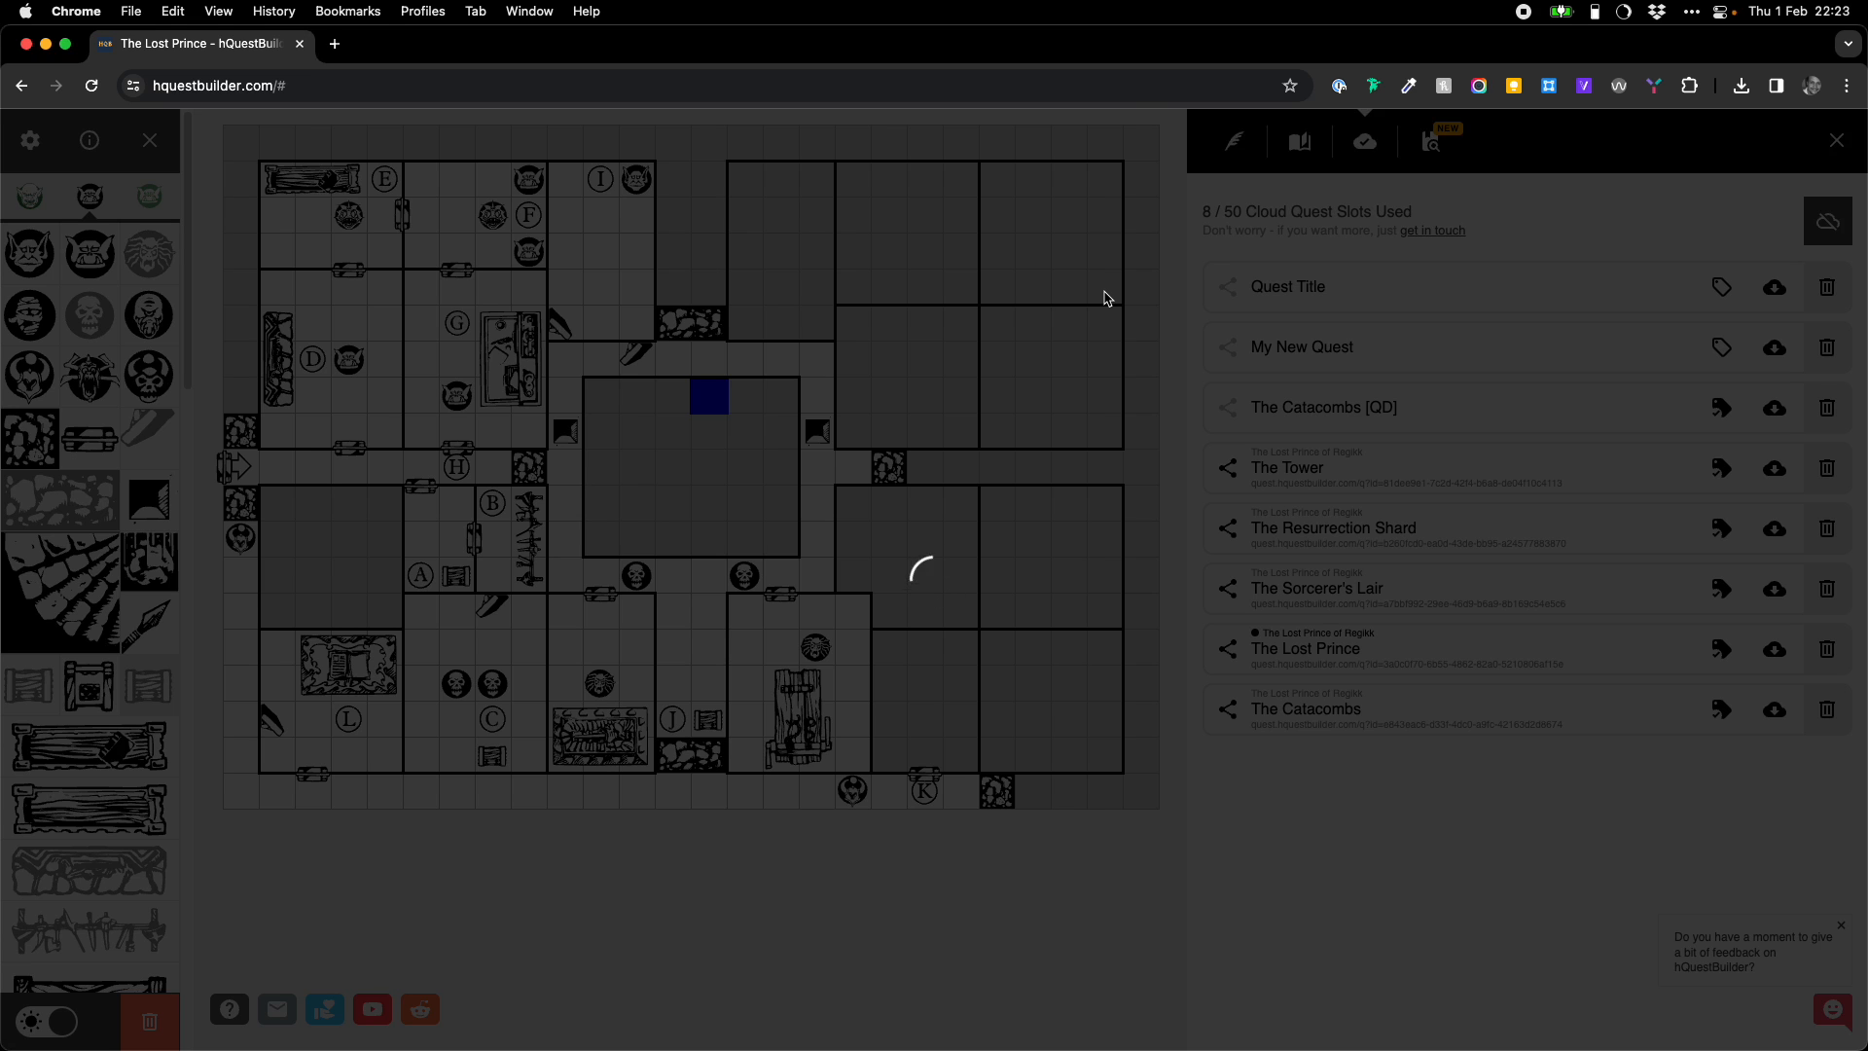
pyautogui.click(1100, 230)
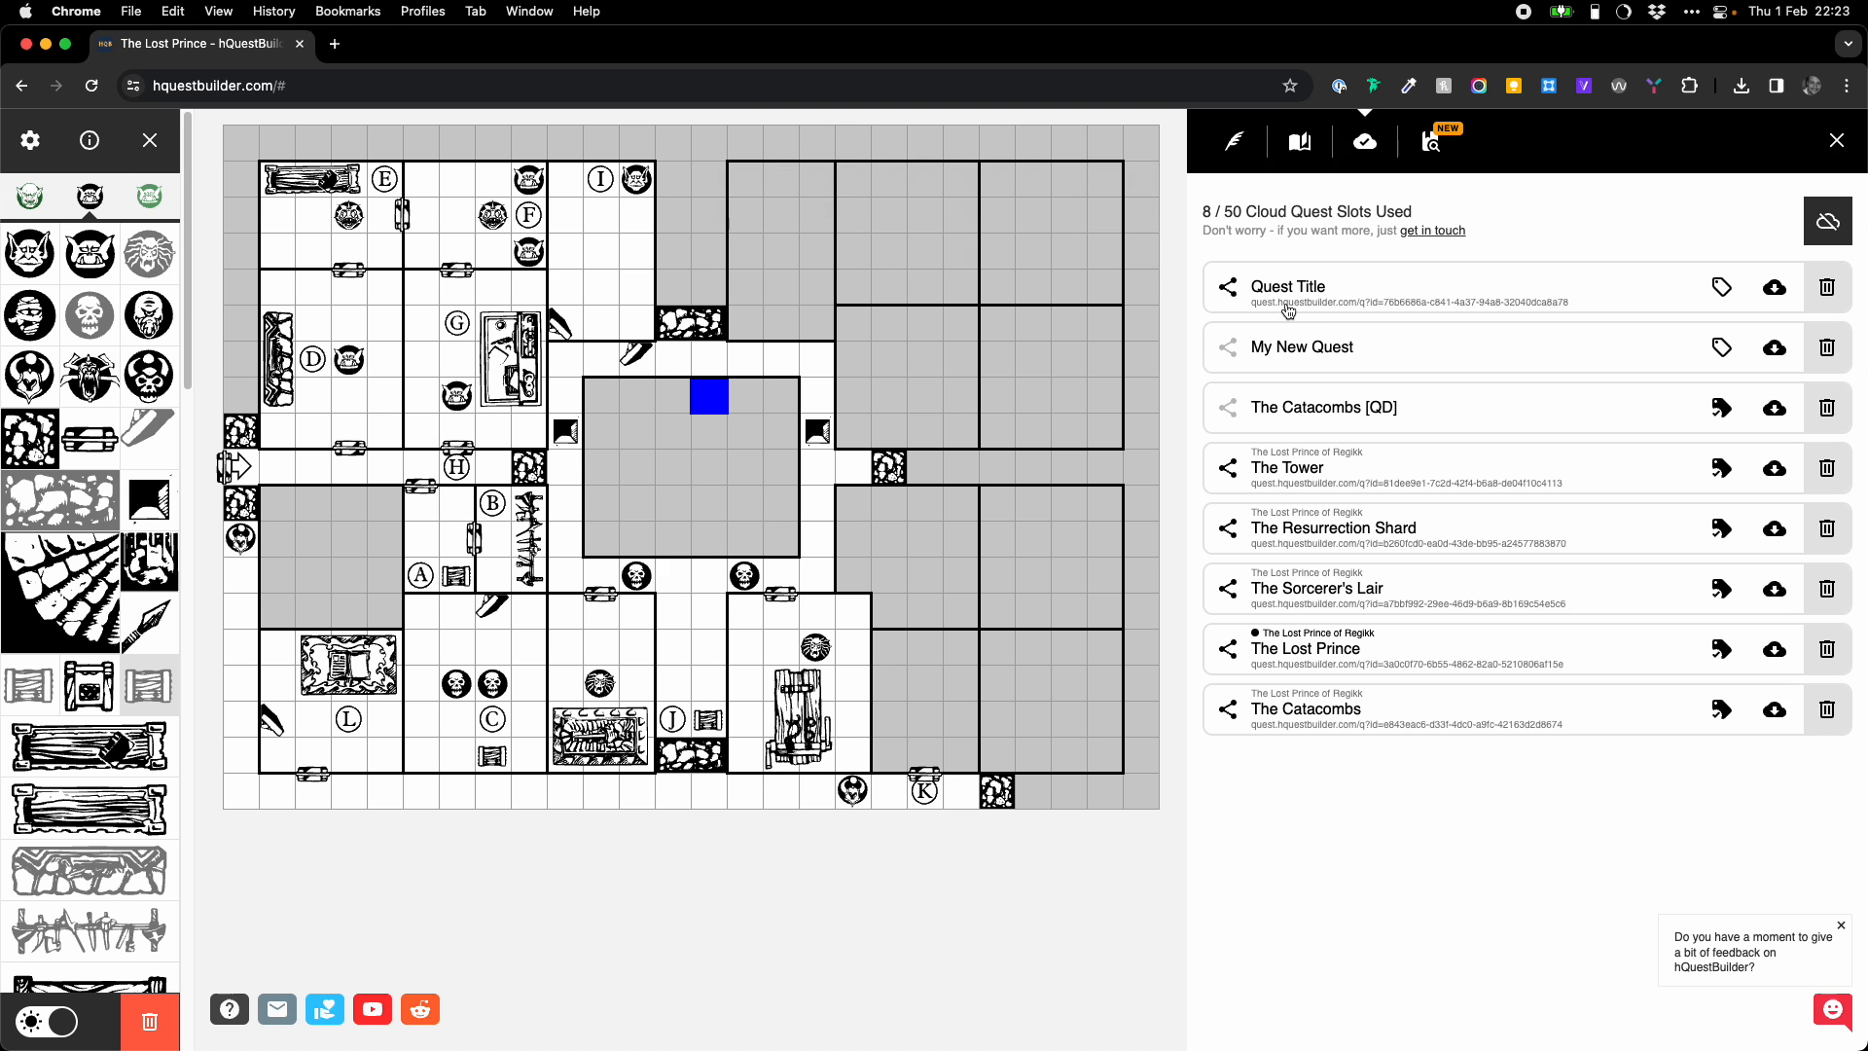
# - Open the public link of "Quest Title", review the shared board, narrative and notes, and close the page
pyautogui.click(1448, 298)
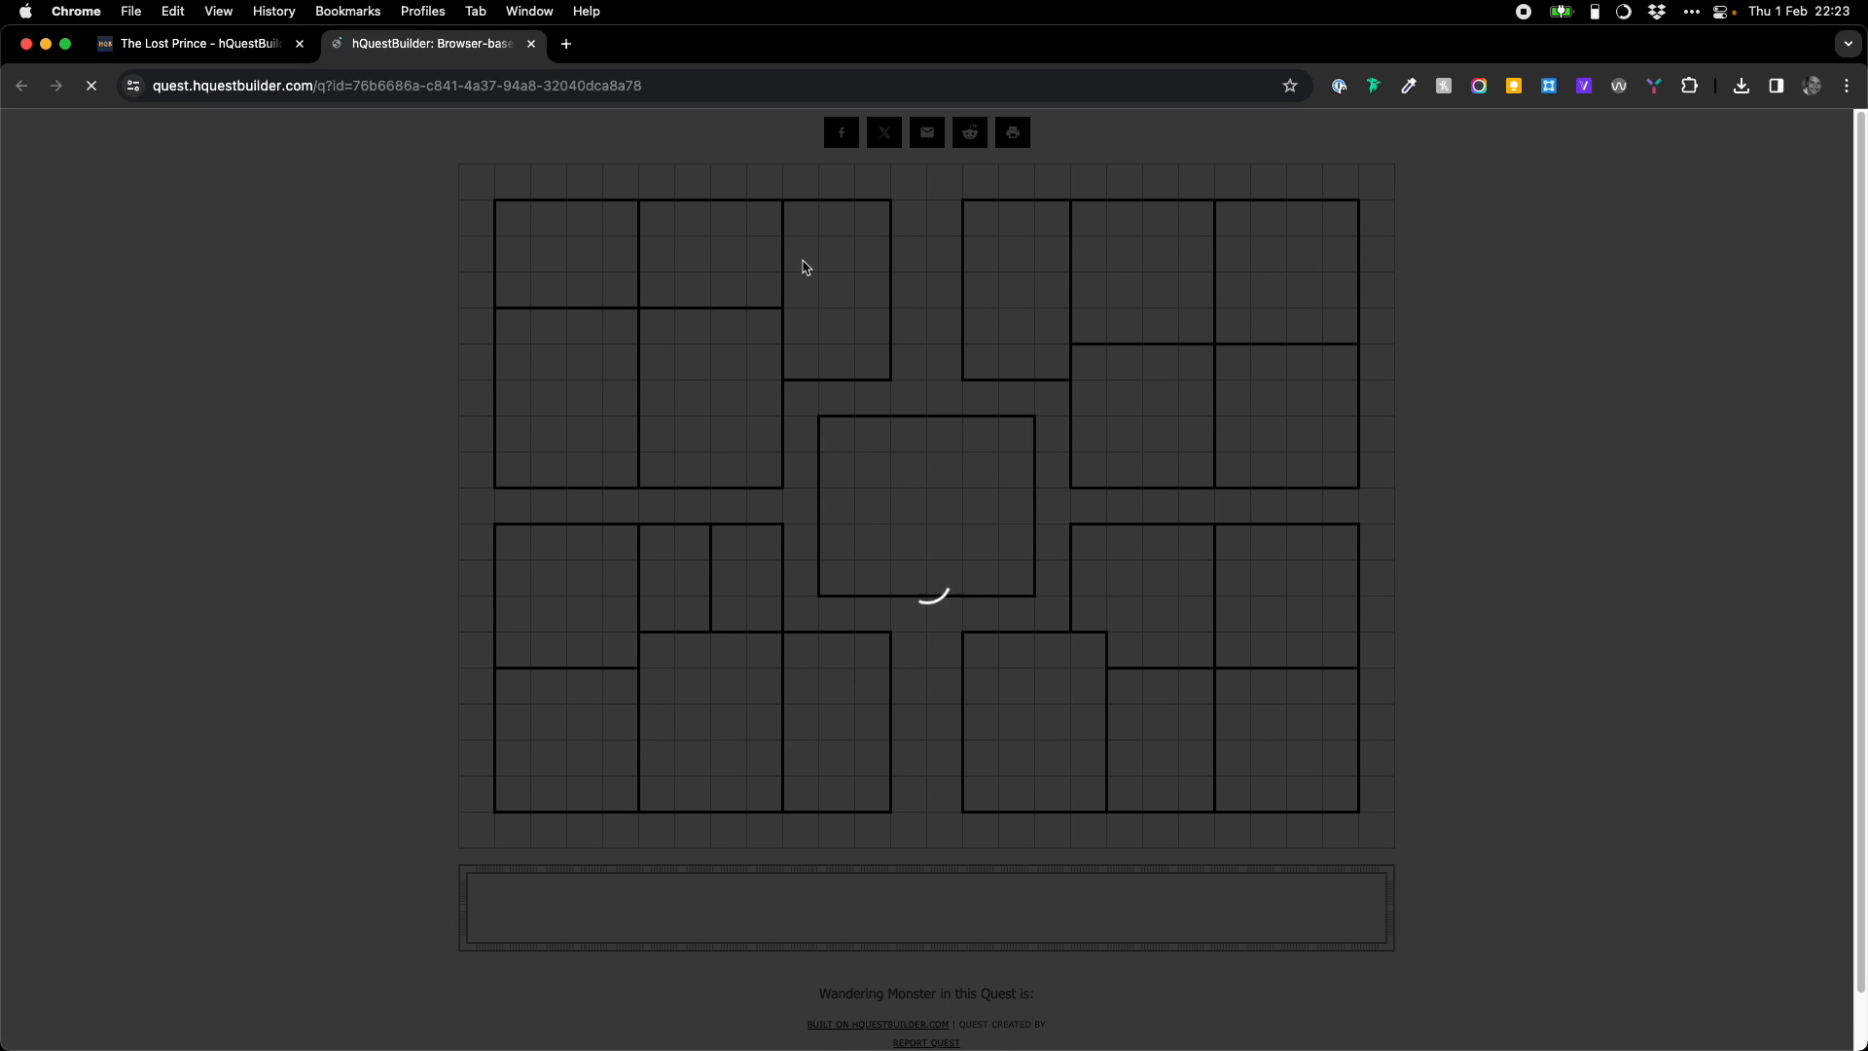
pyautogui.scroll(-3, 793, 331)
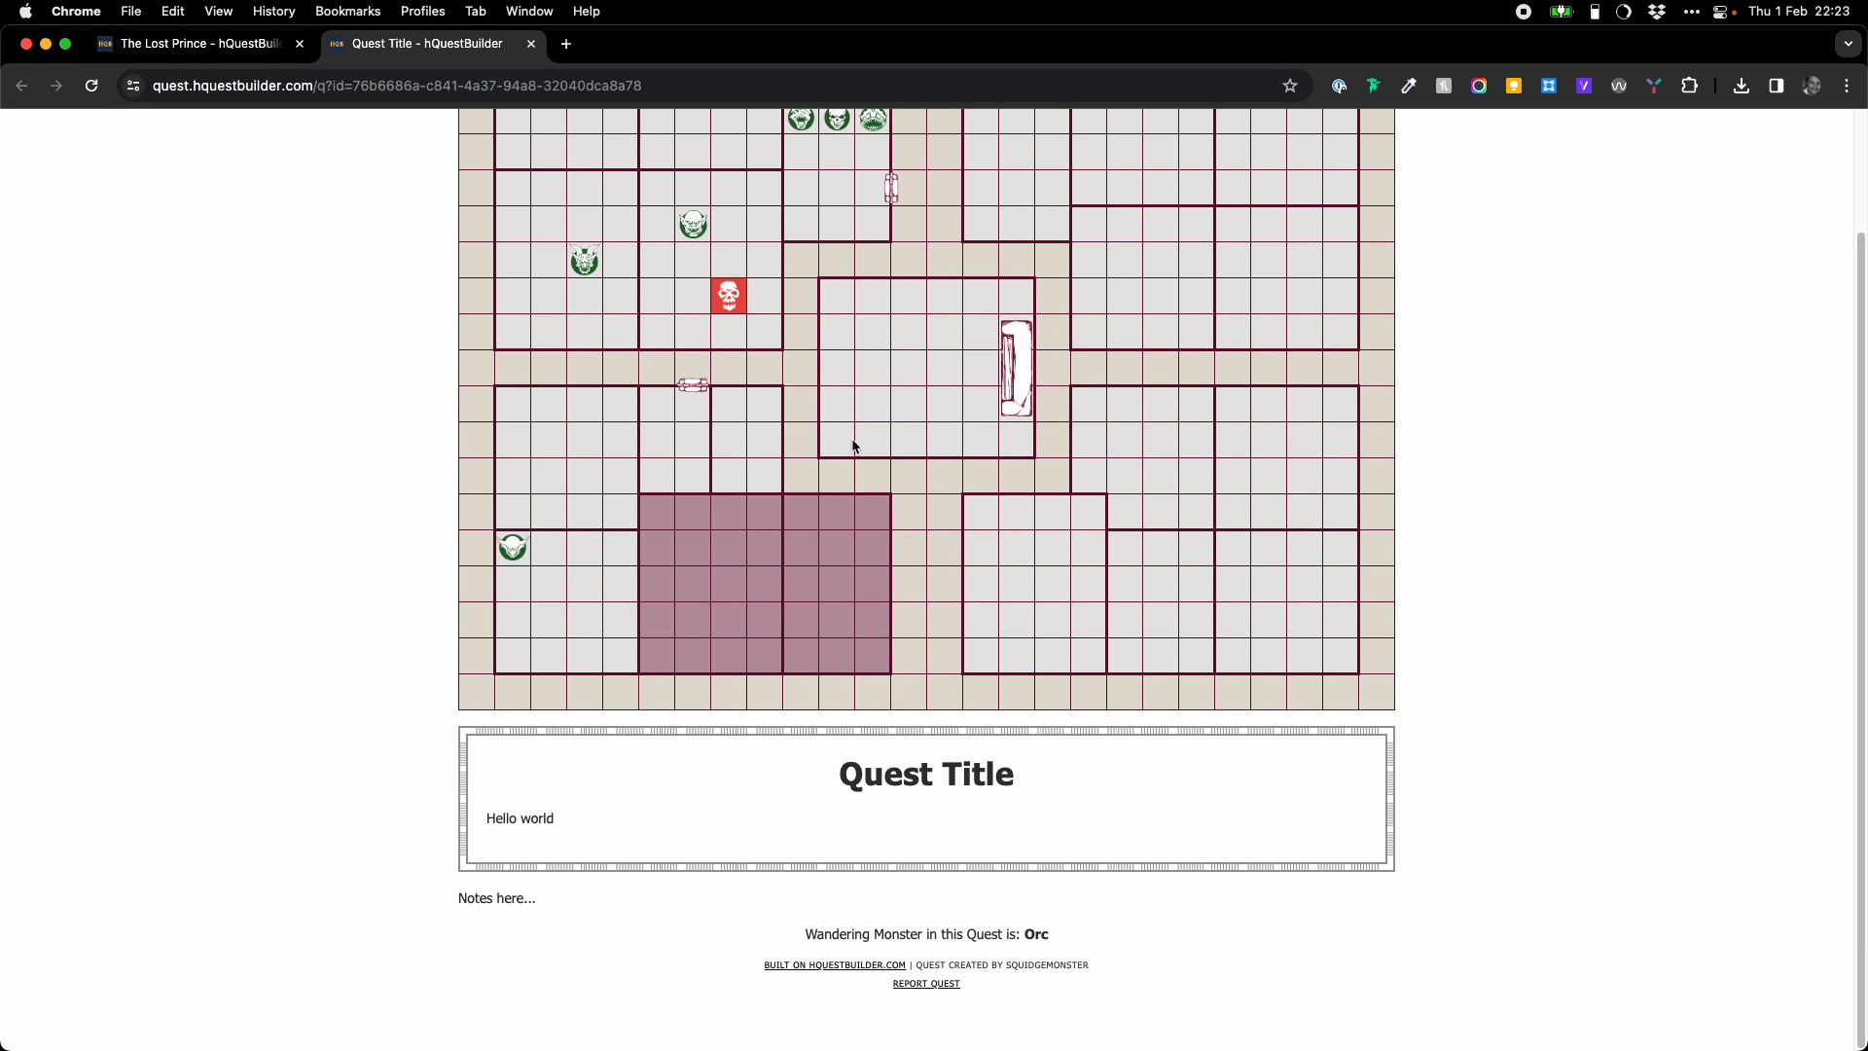
pyautogui.scroll(3, 855, 446)
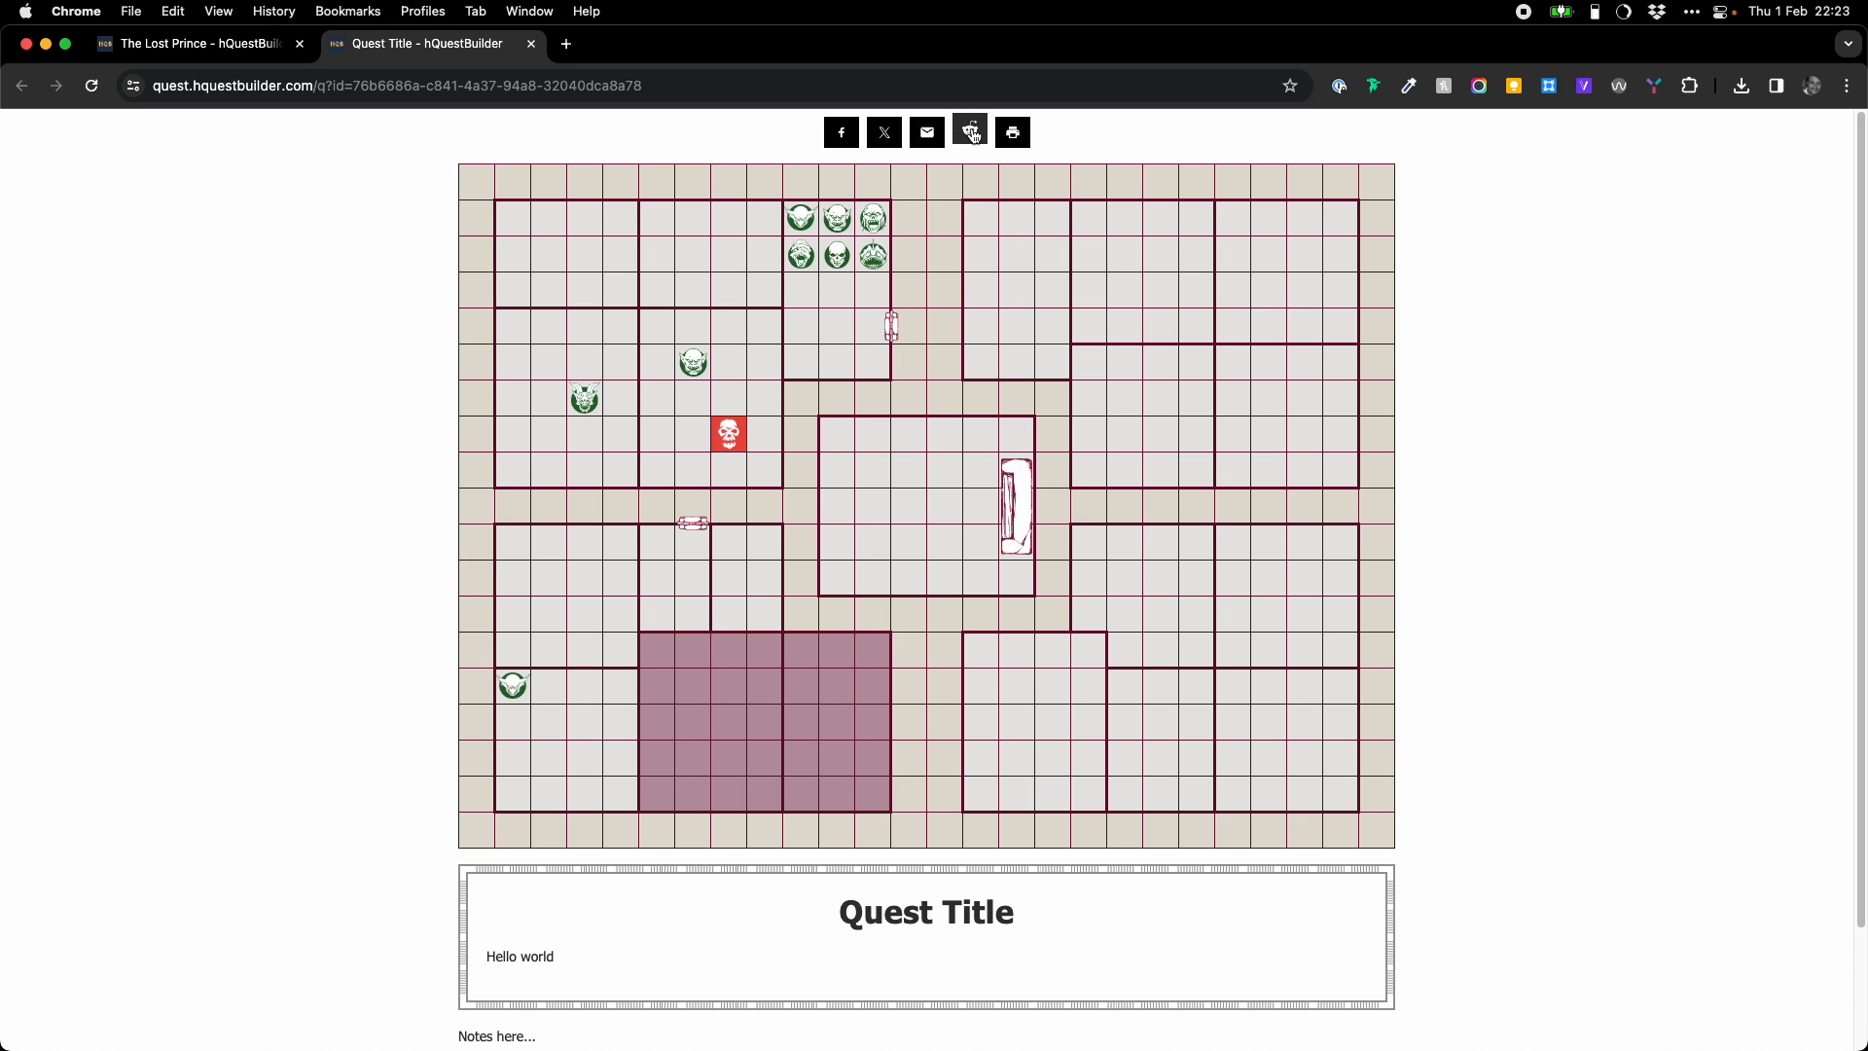
pyautogui.scroll(-3, 986, 418)
pyautogui.scroll(3, 985, 422)
pyautogui.click(531, 45)
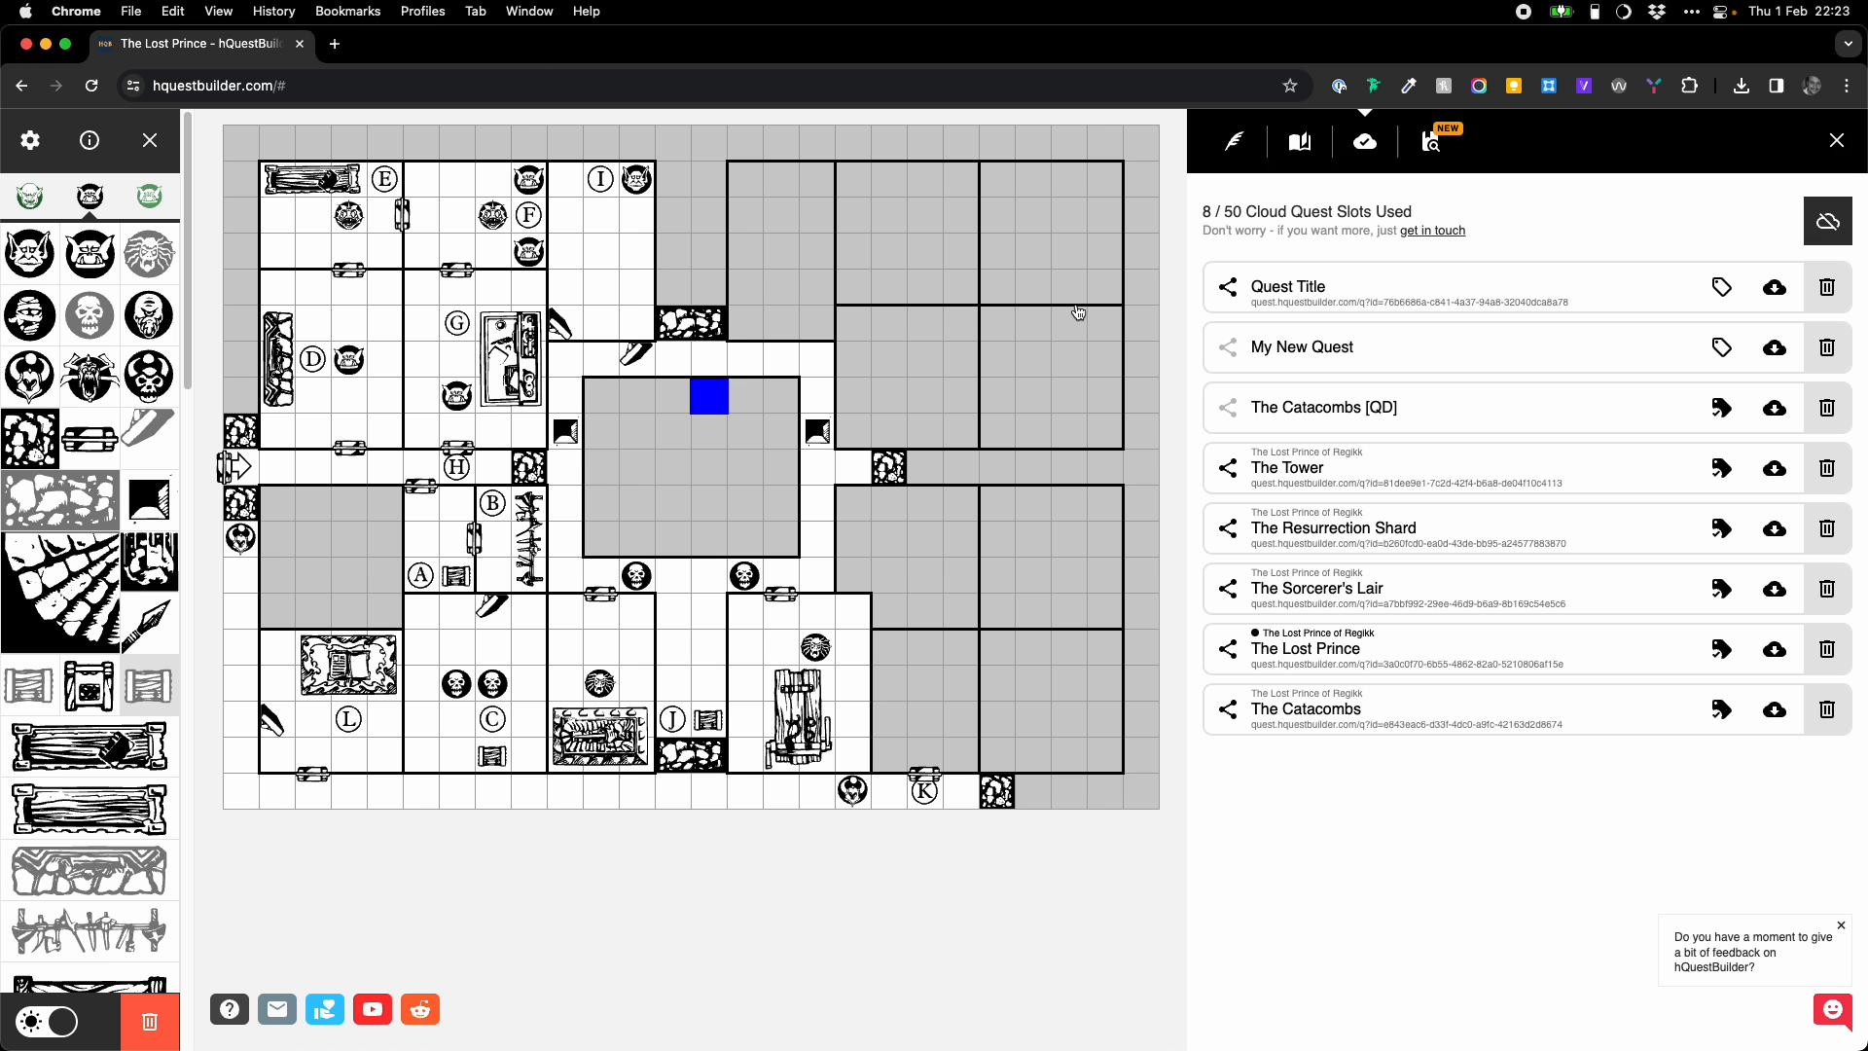
# - Open the quest data of the cloud quest "Quest Title" and examine its language and difficulty options
pyautogui.click(1721, 288)
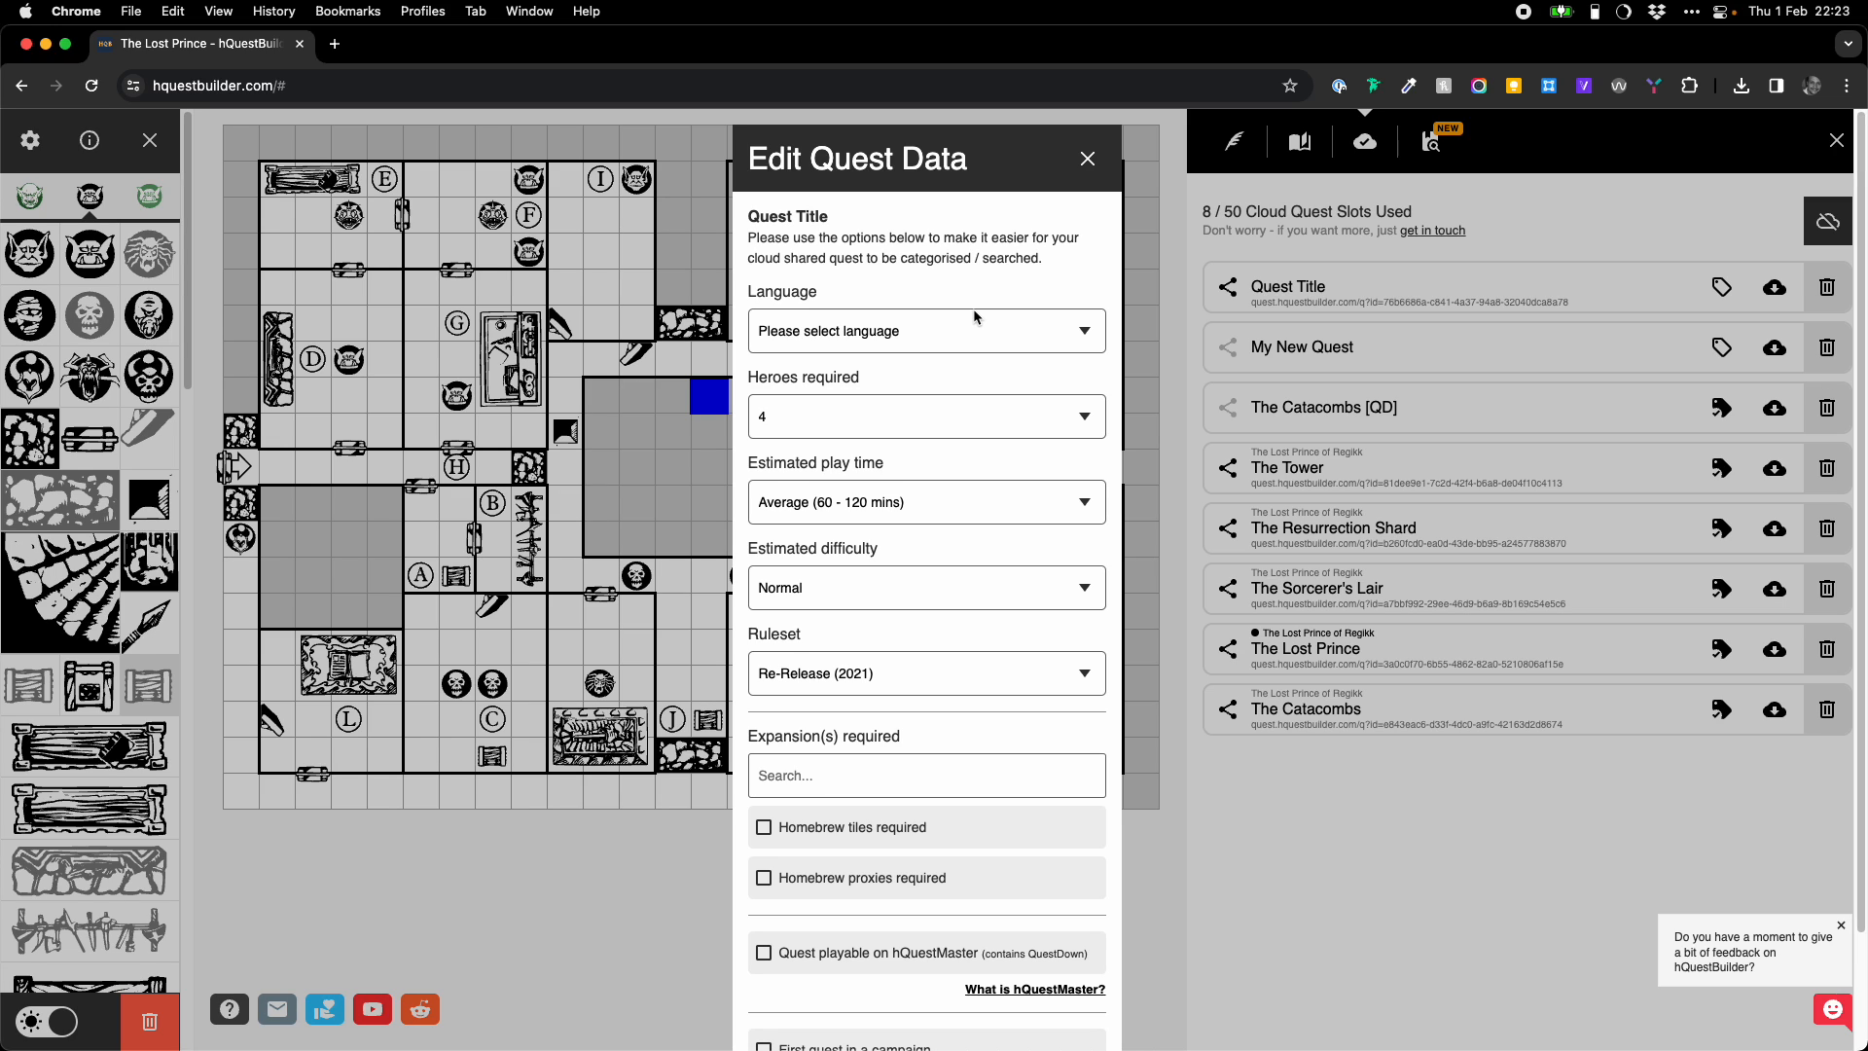
pyautogui.click(980, 336)
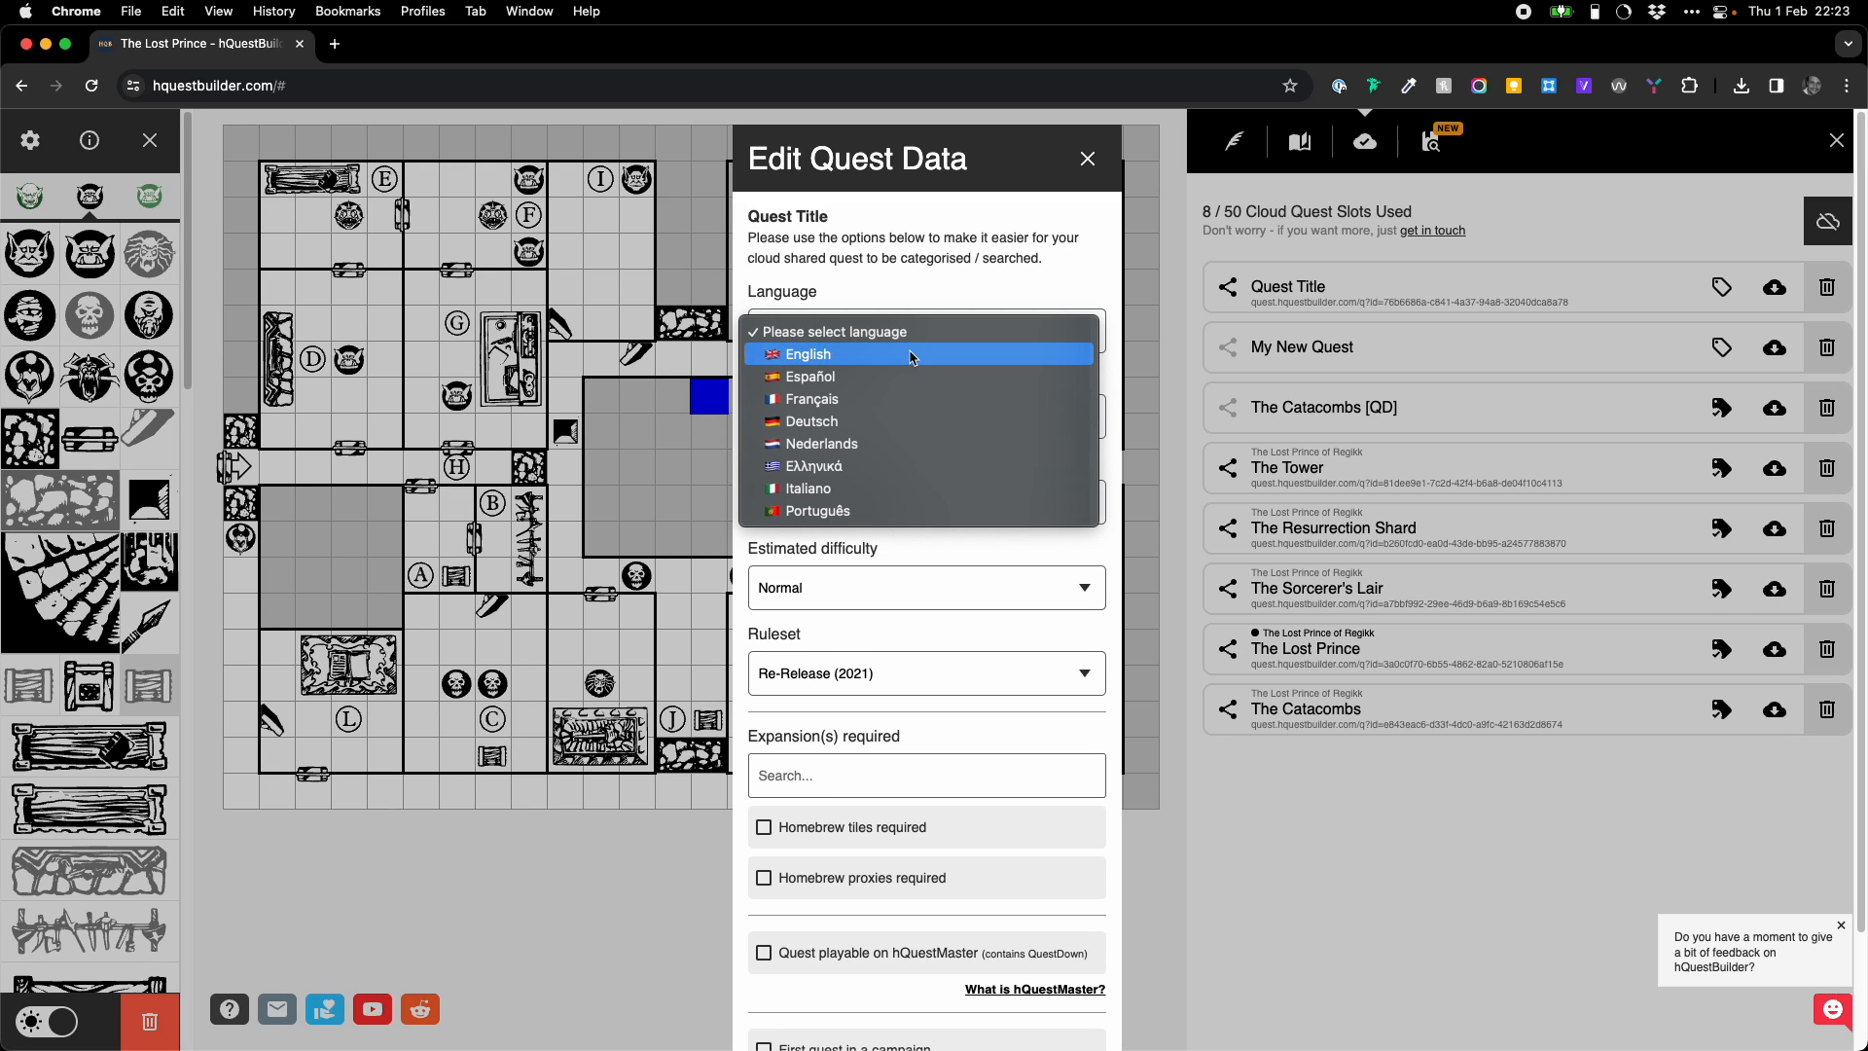
pyautogui.click(995, 303)
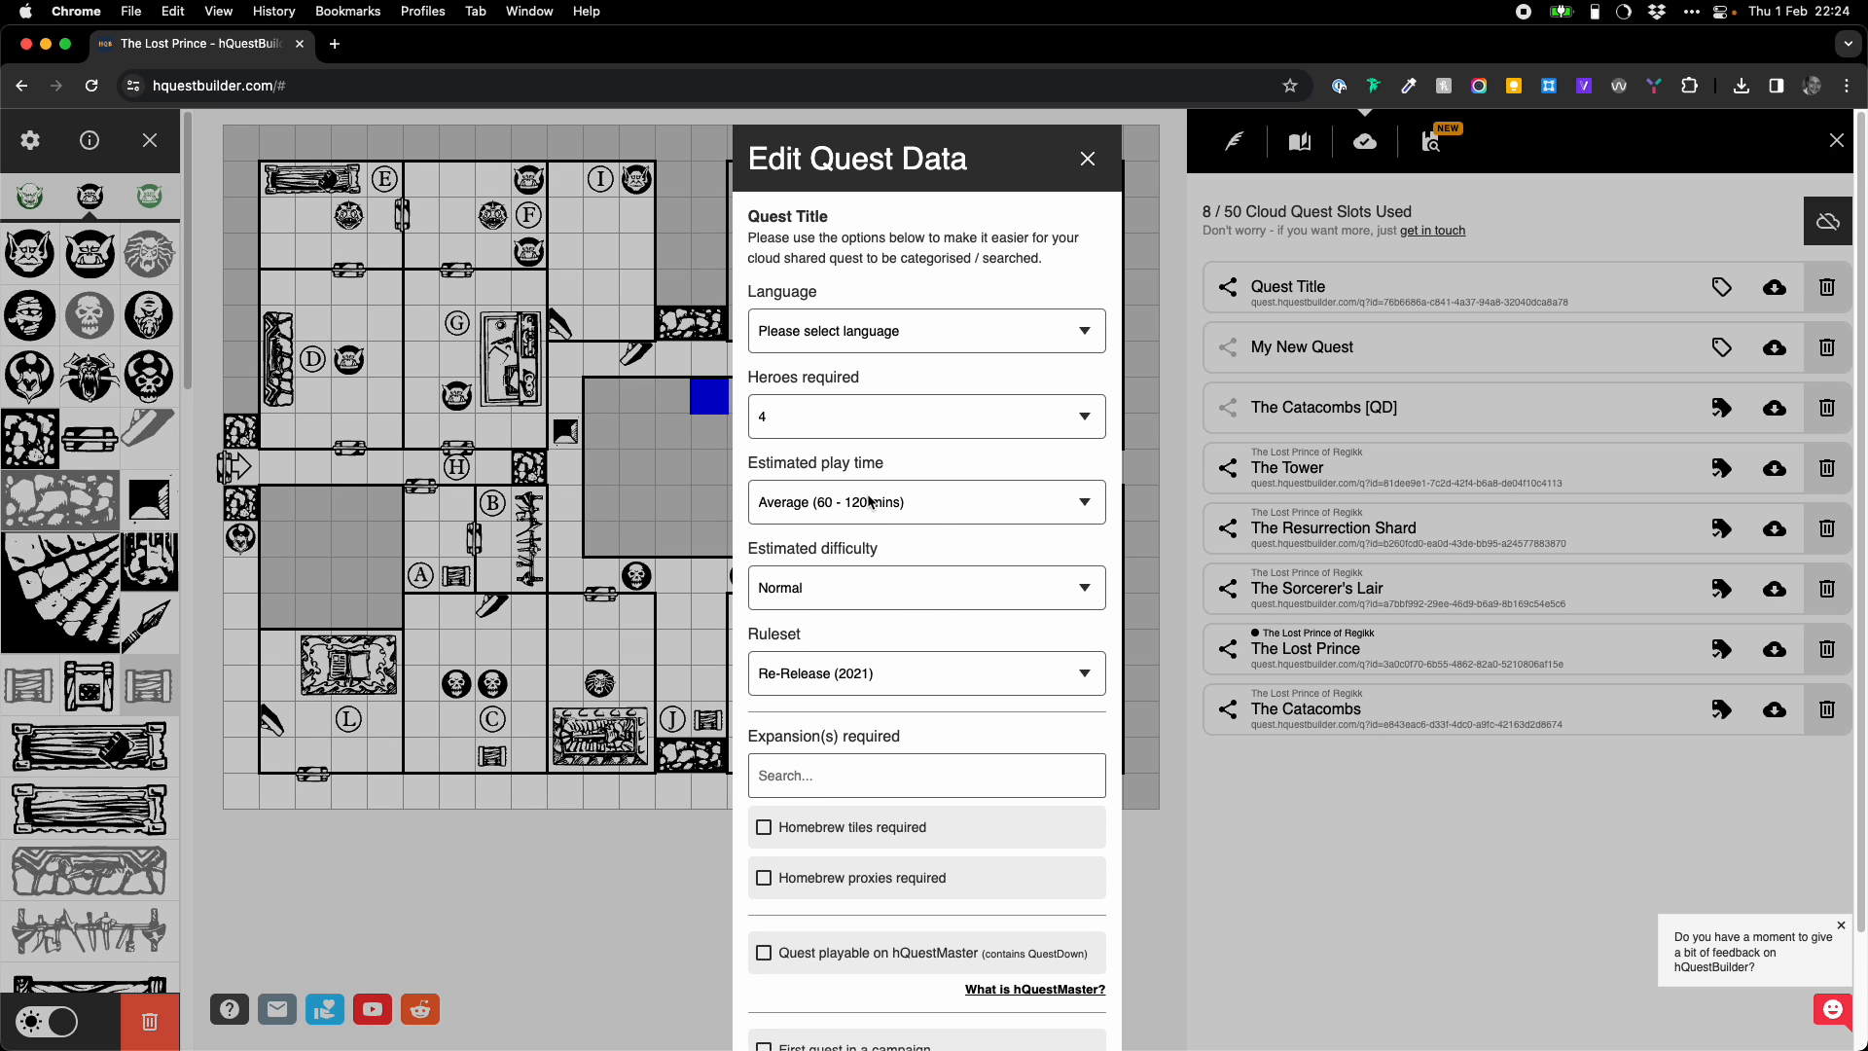
pyautogui.click(925, 584)
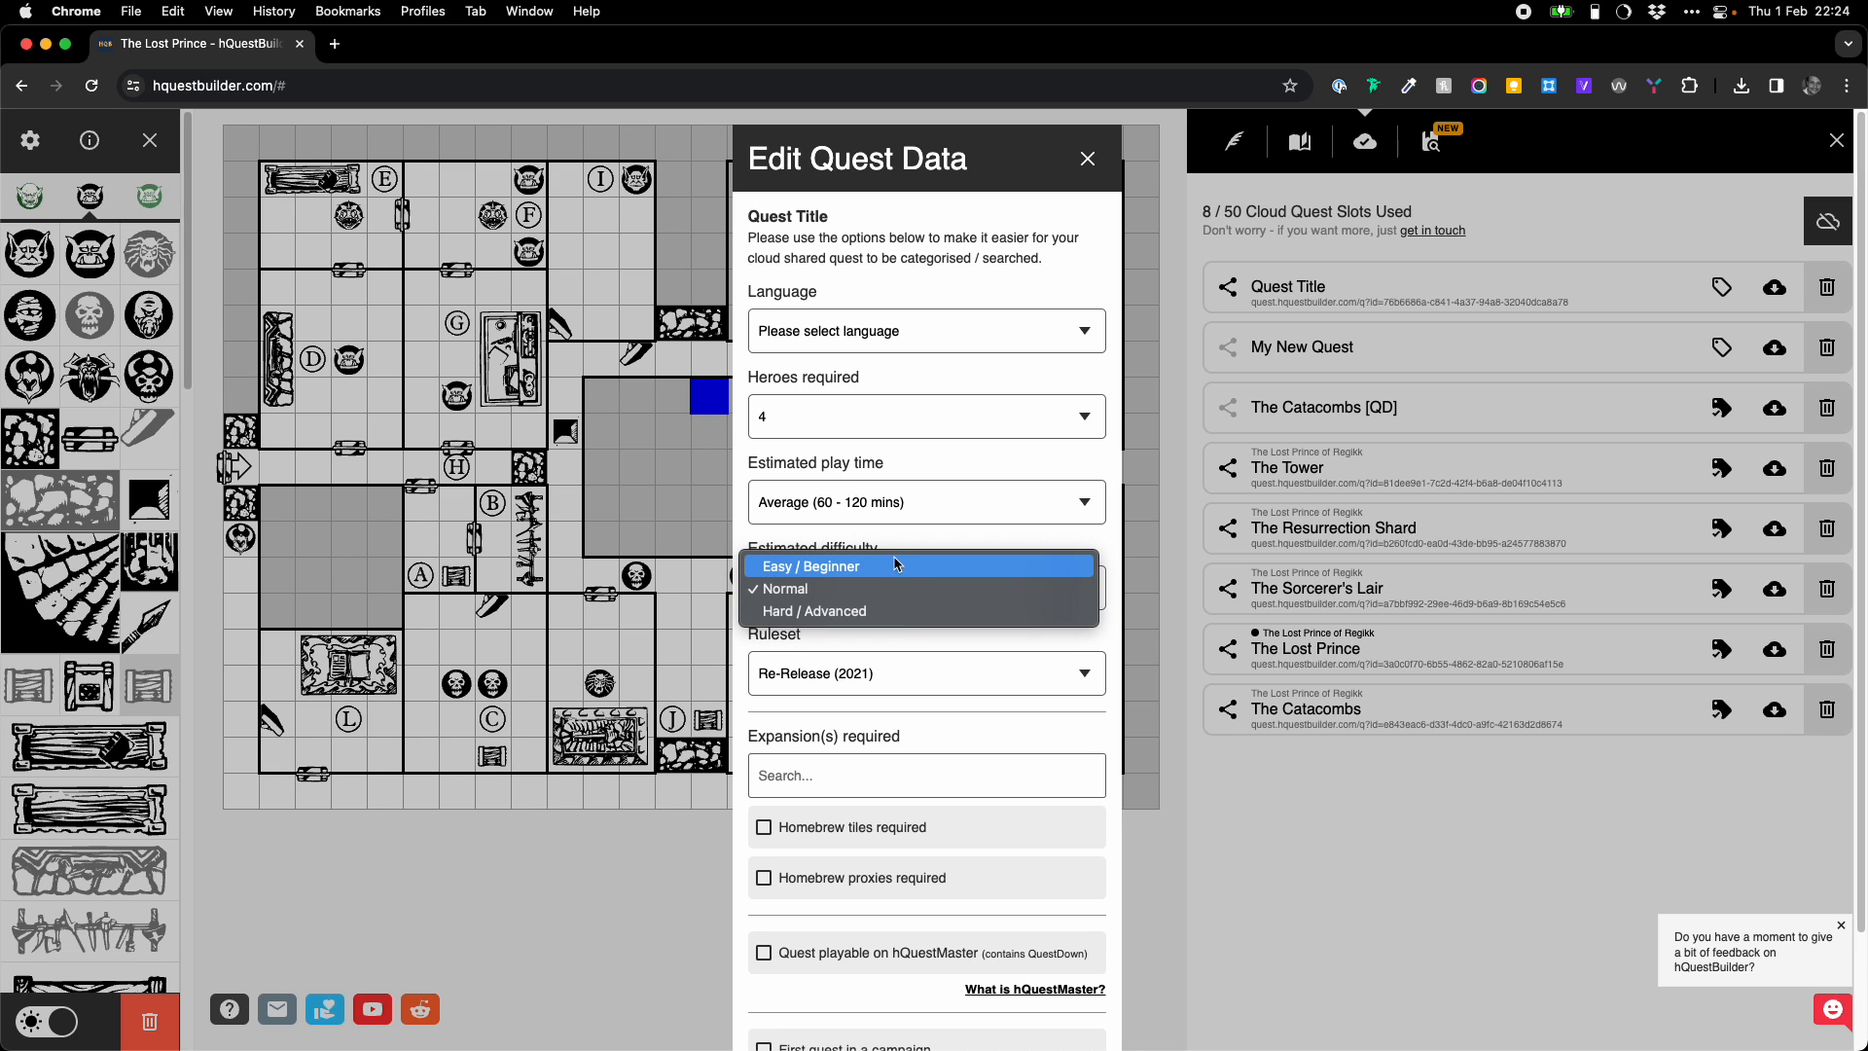
pyautogui.click(939, 538)
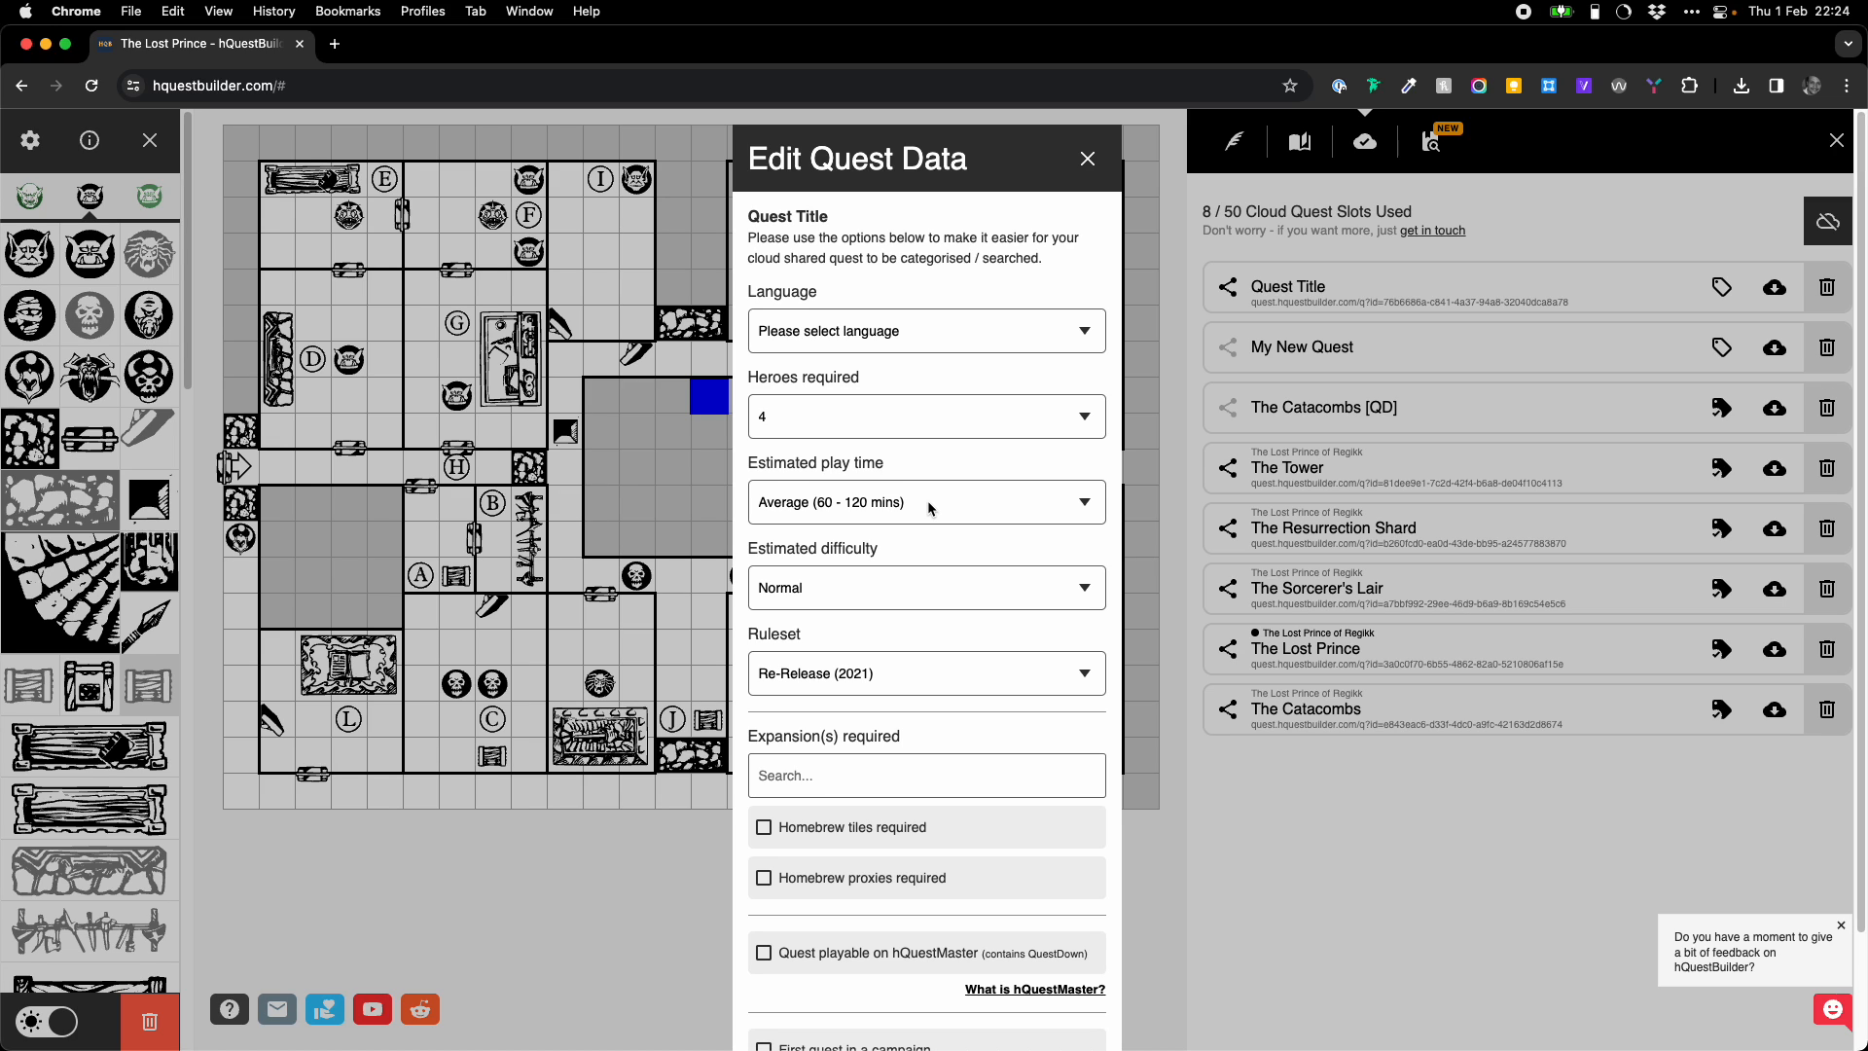
# - Add Prophecy of Telor as a required expansion and remove it again
pyautogui.click(988, 767)
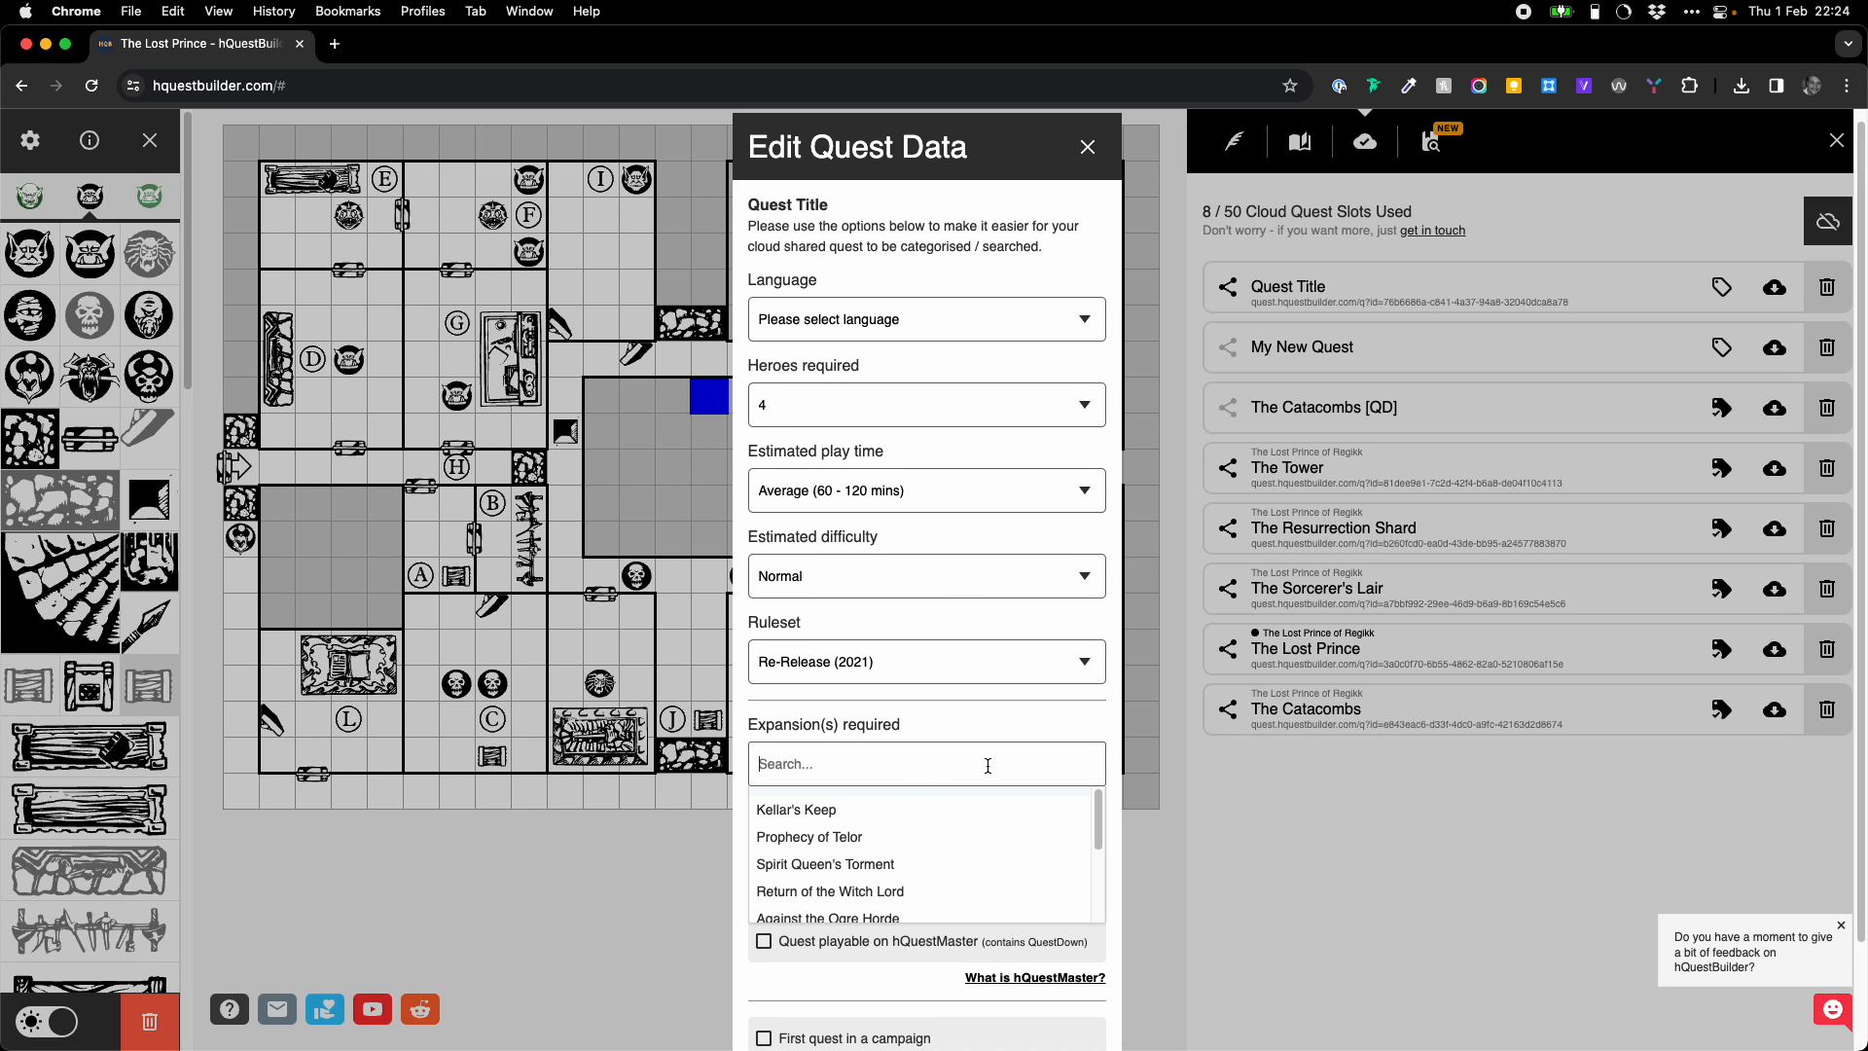
pyautogui.click(932, 837)
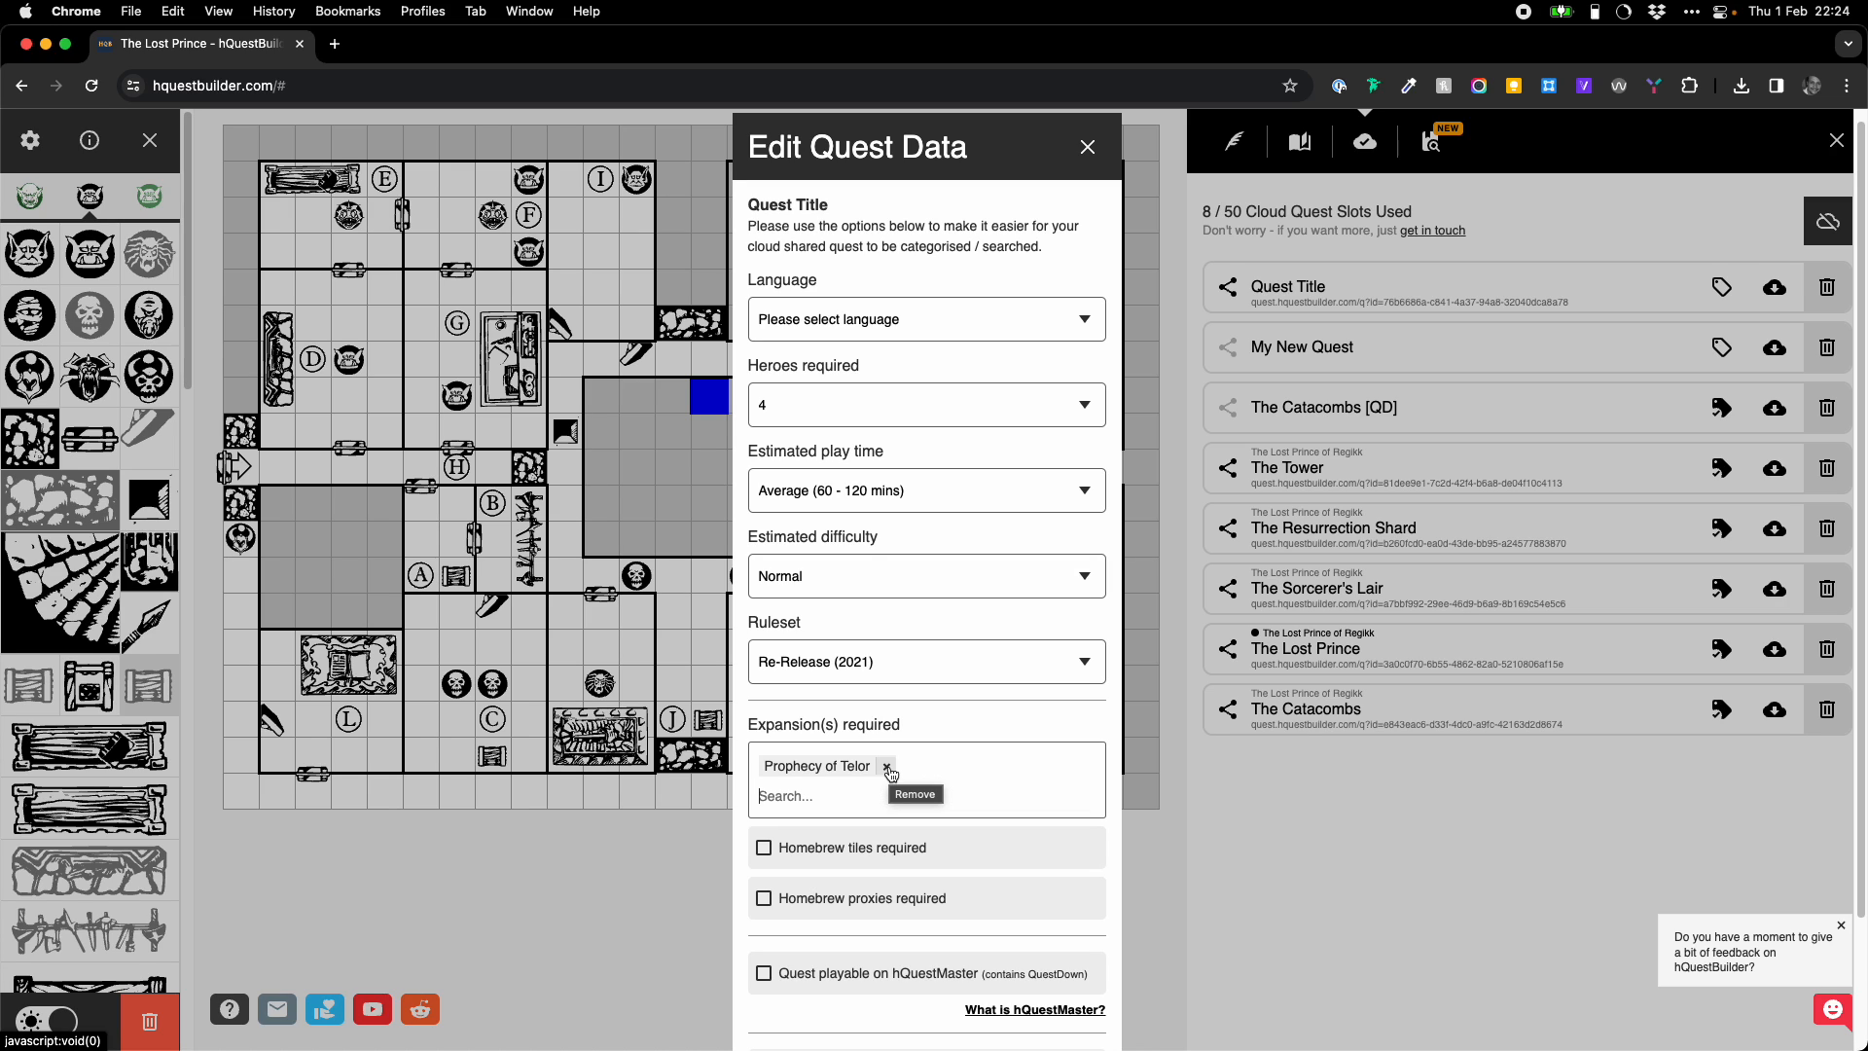
pyautogui.click(887, 767)
# - Mark "Quest Title" as the first quest in a campaign
pyautogui.scroll(-2, 924, 739)
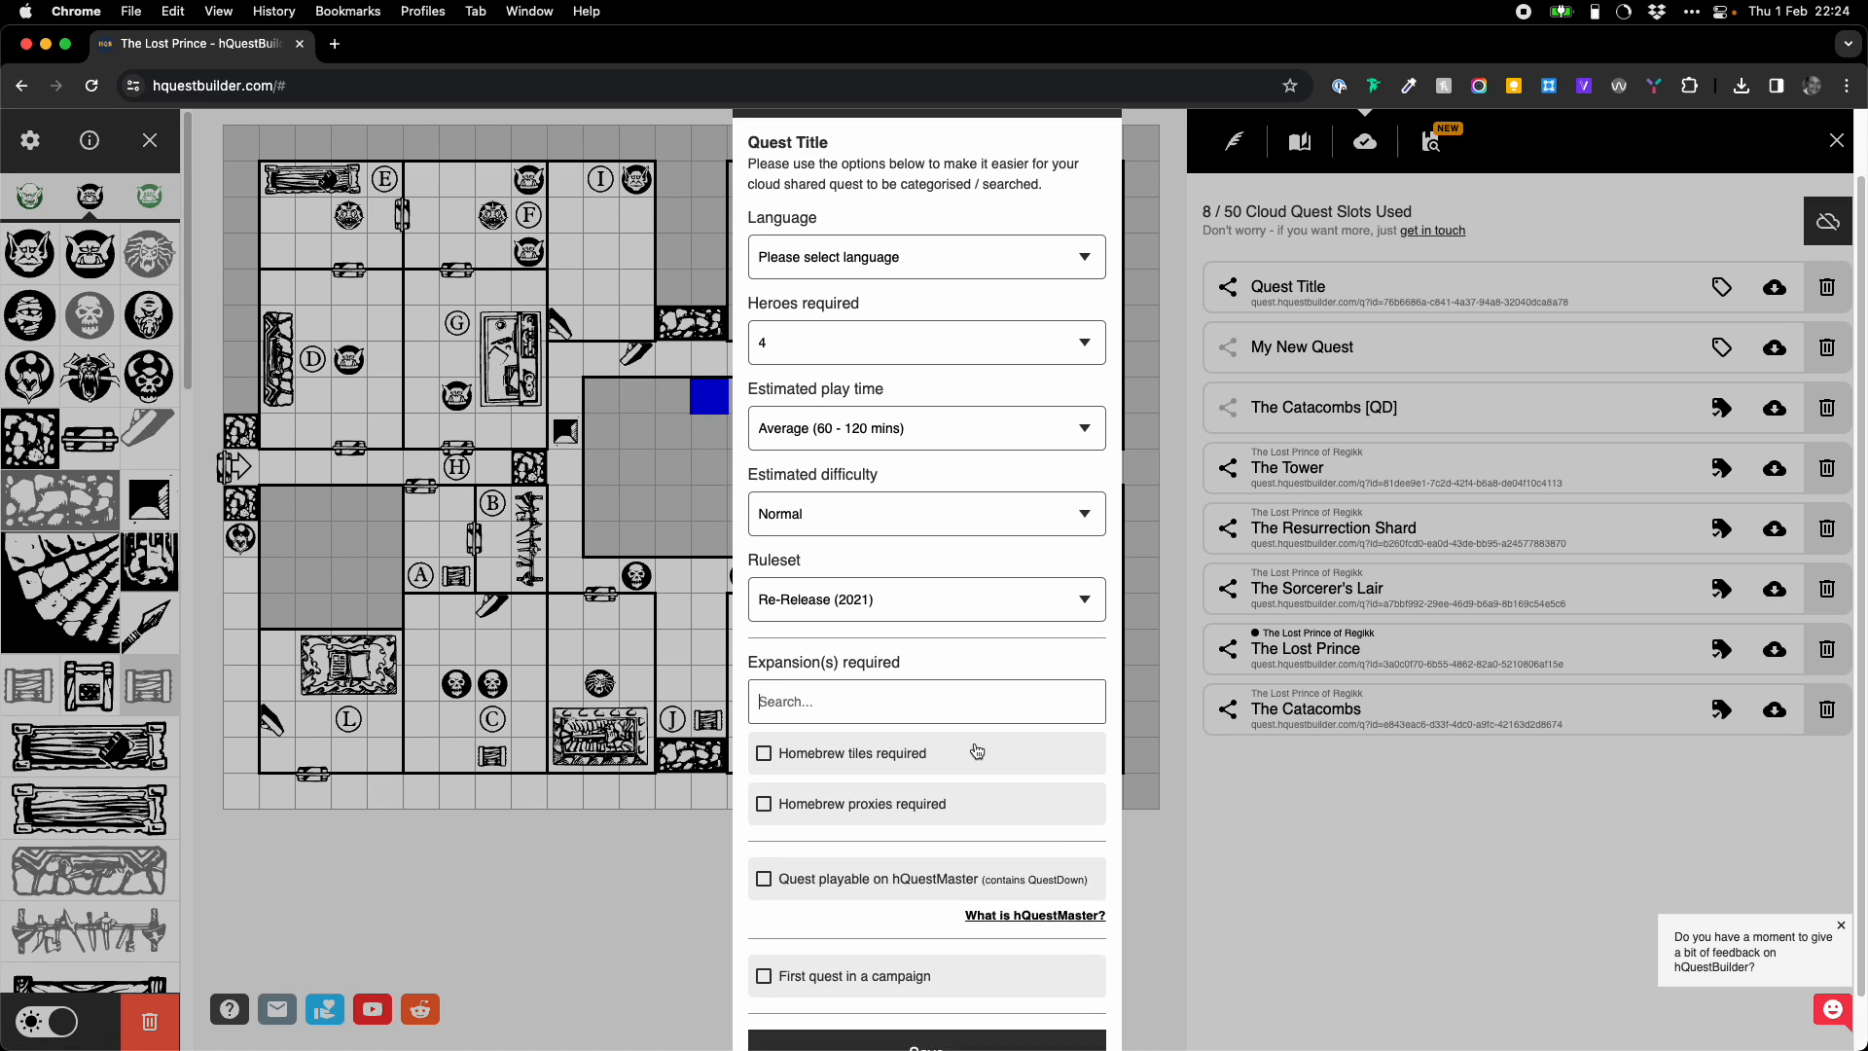
pyautogui.scroll(-1, 968, 778)
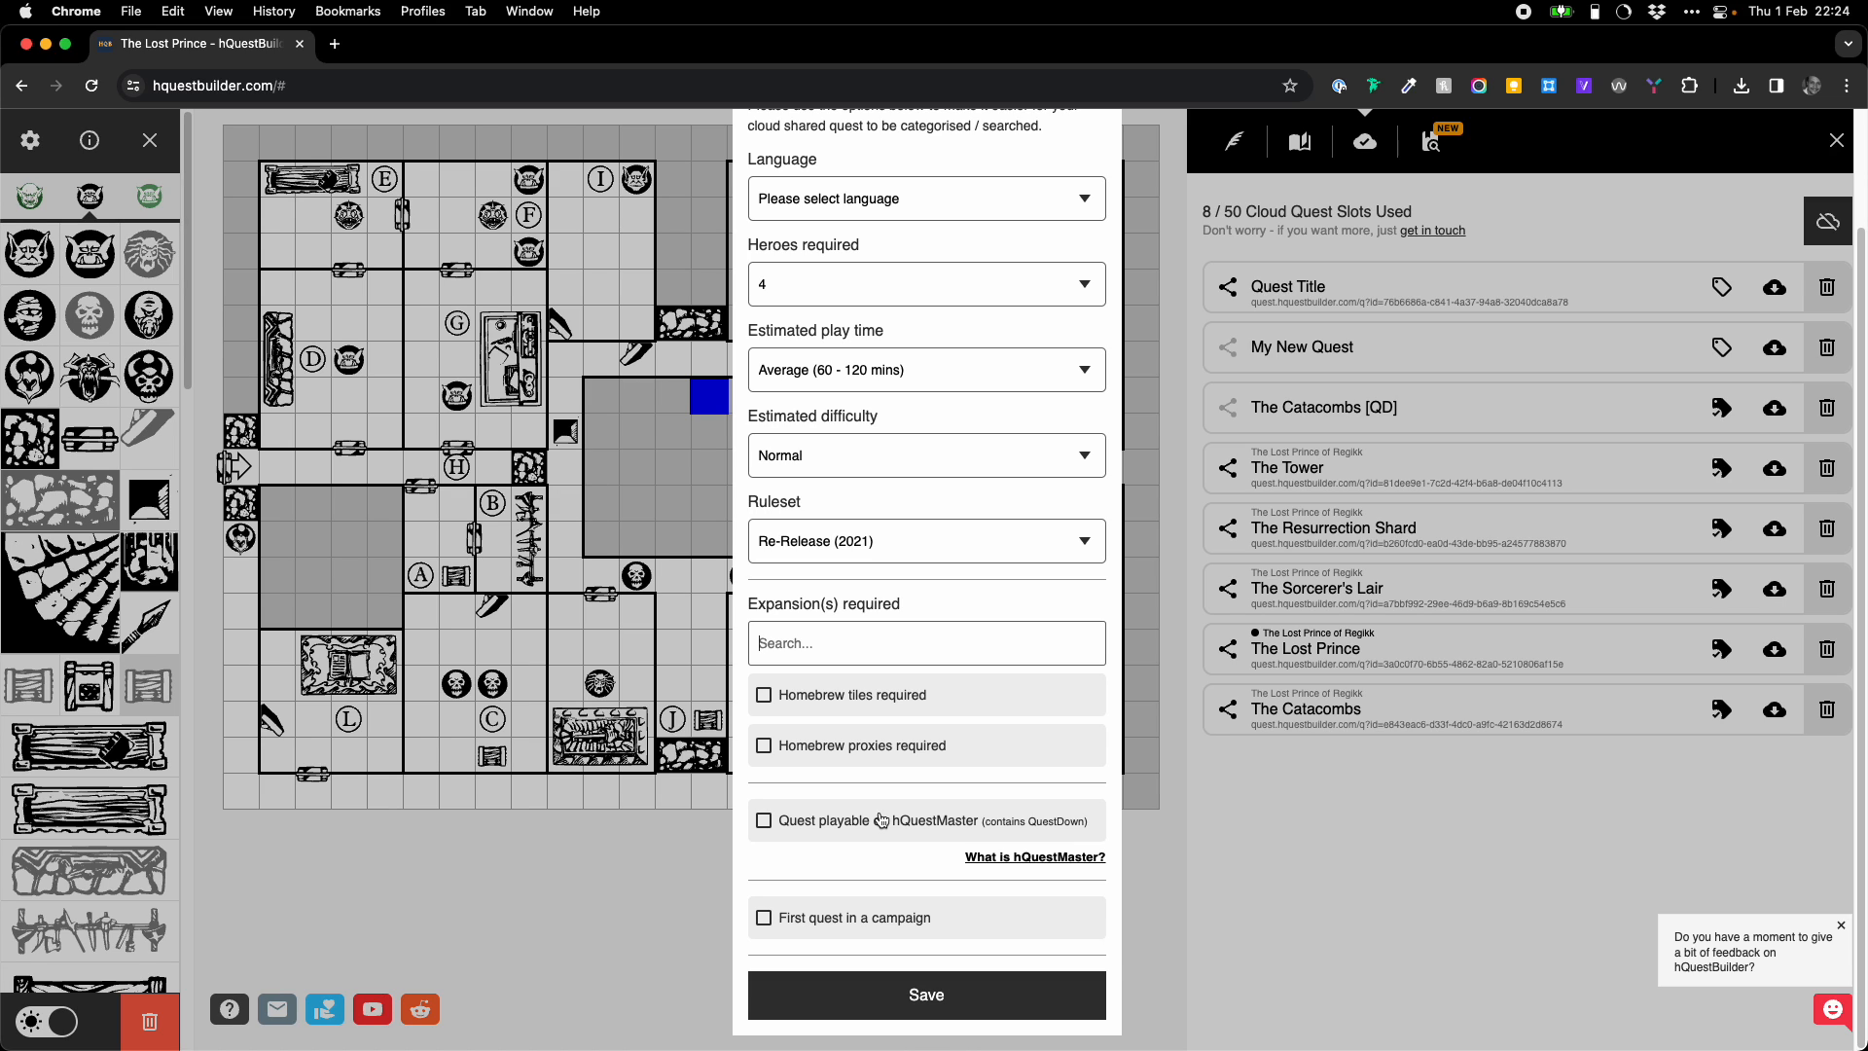
pyautogui.click(906, 925)
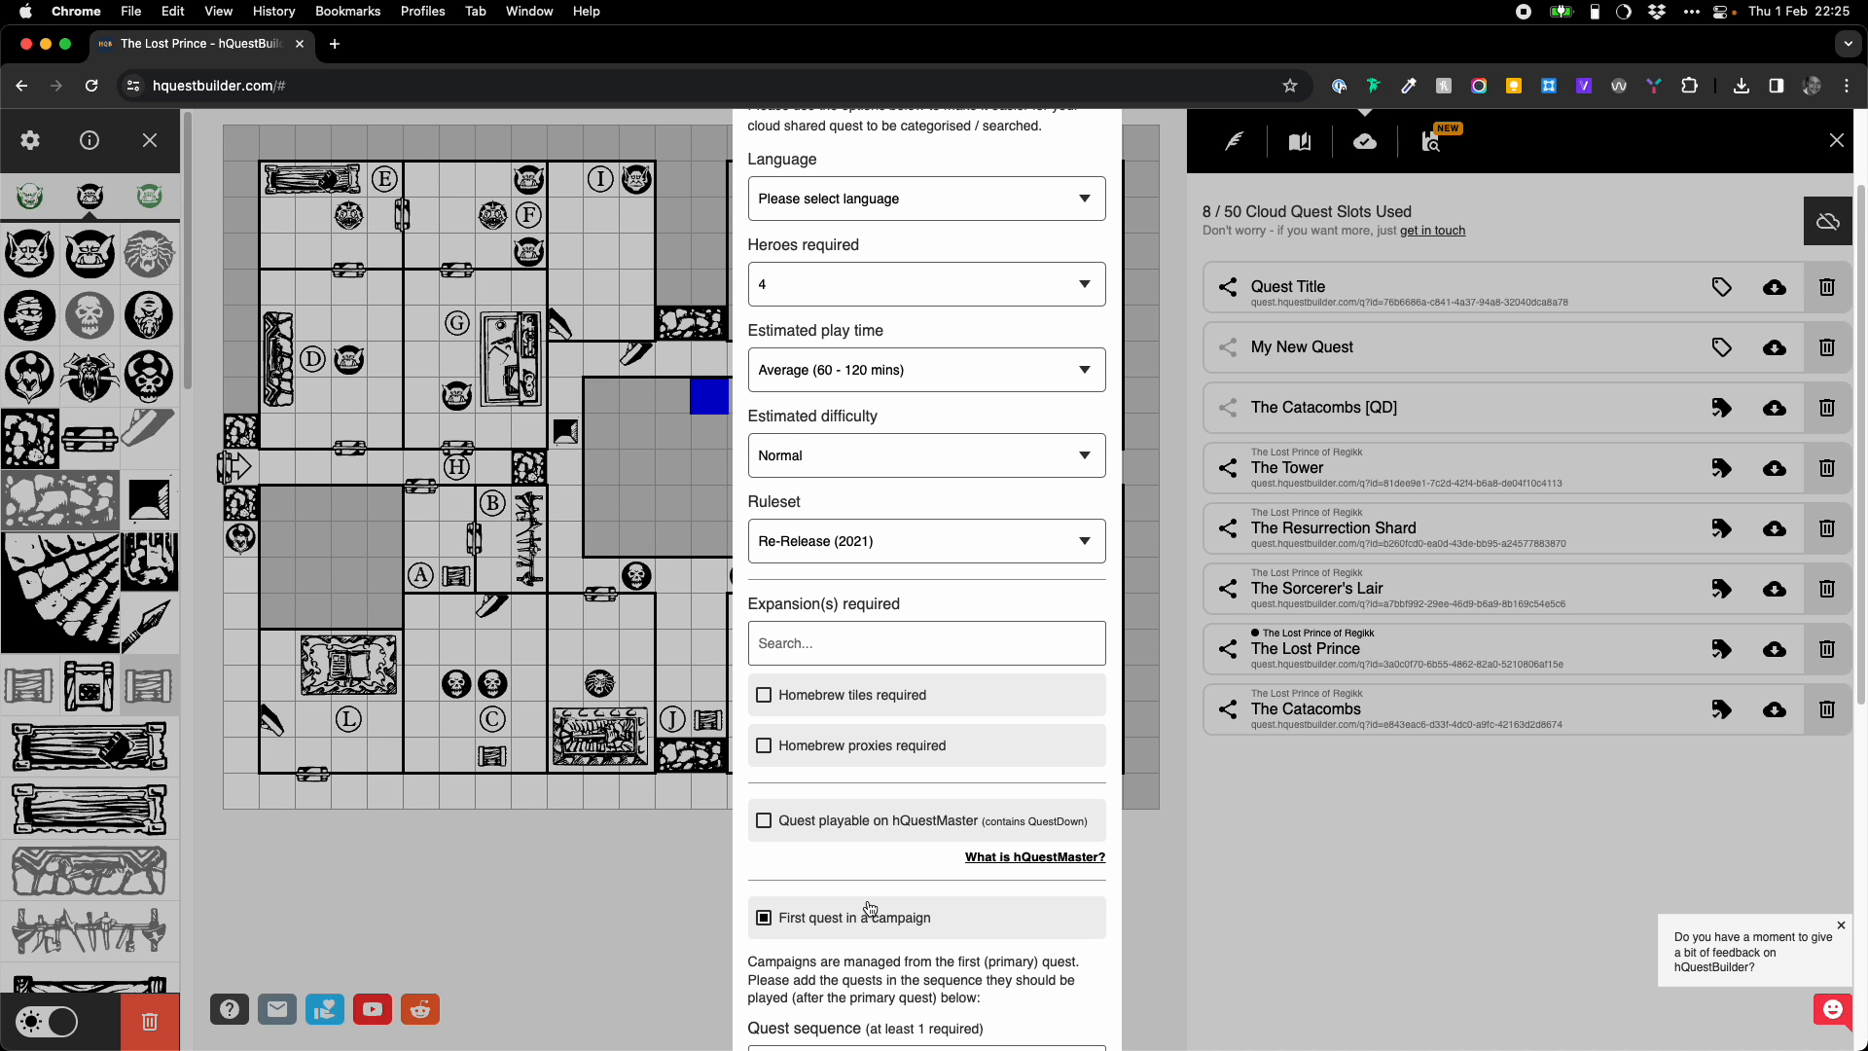
# - Add "The Catacombs [QD]" and "My New Quest" to the campaign's quest sequence, and remove both again
pyautogui.scroll(-5, 869, 908)
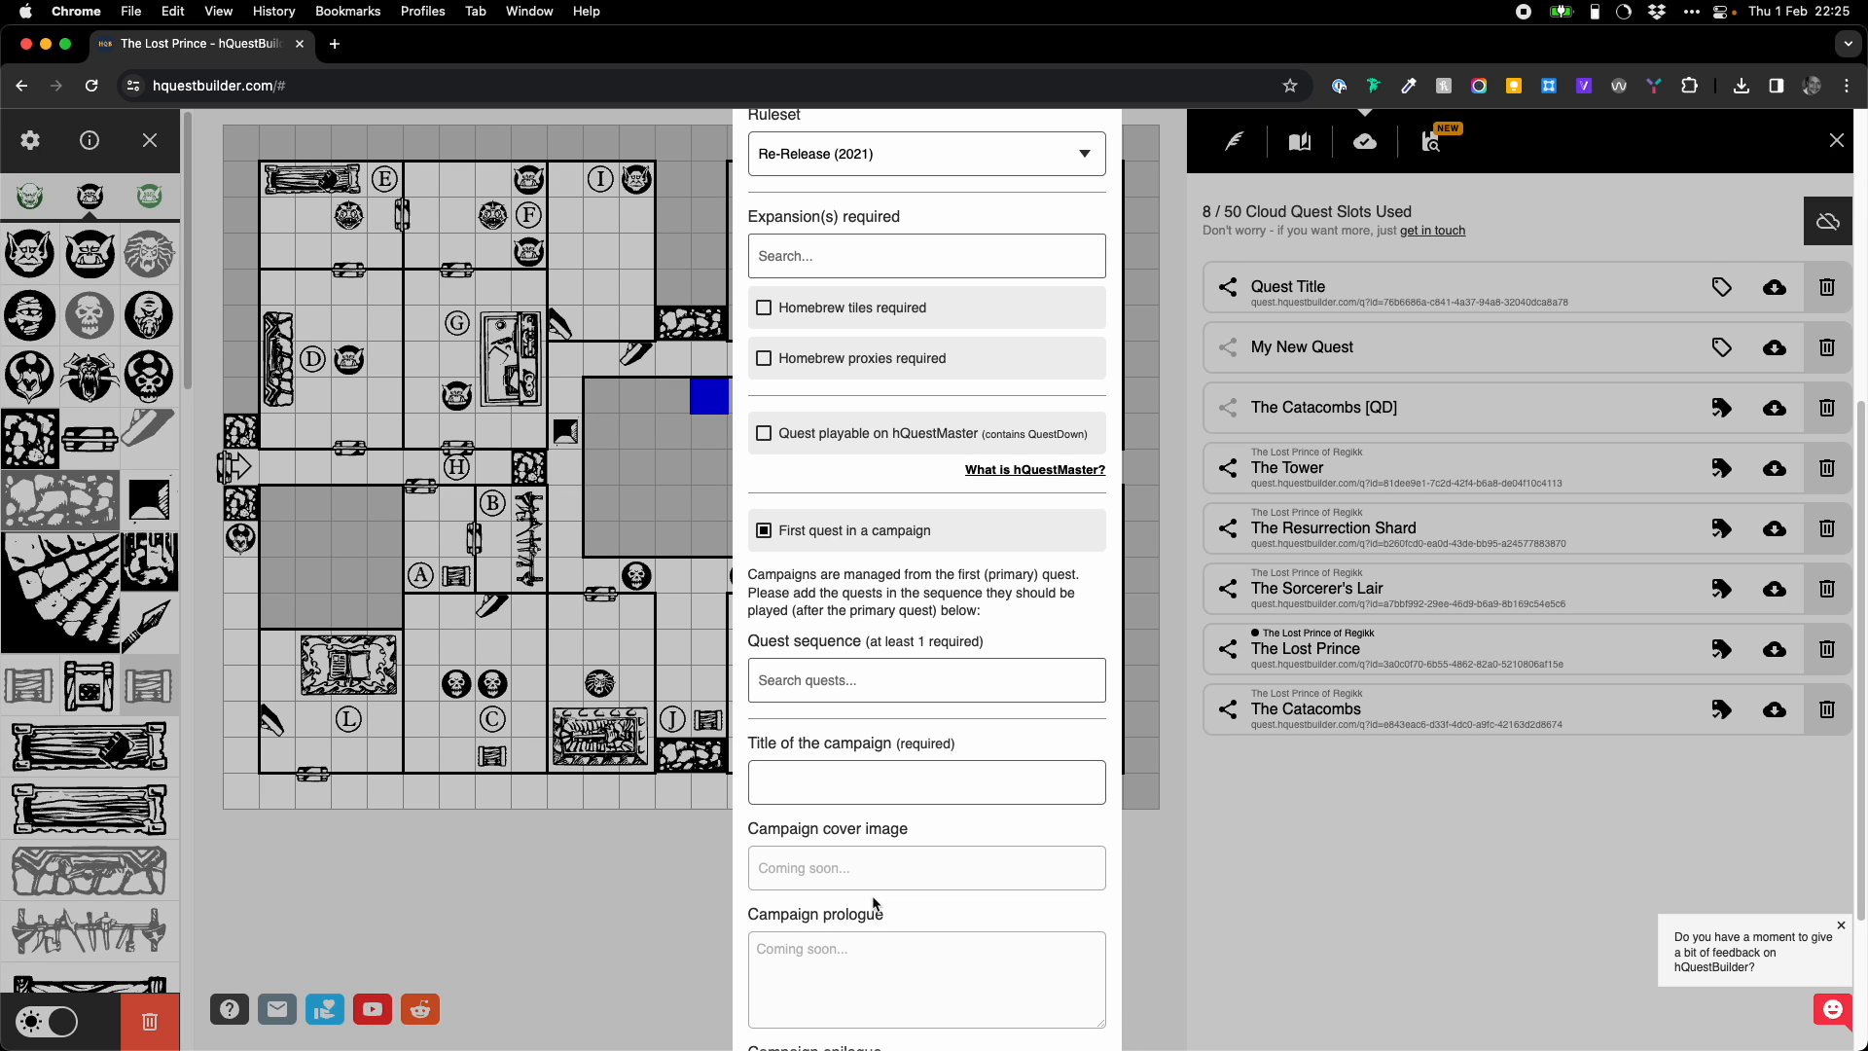
pyautogui.click(950, 684)
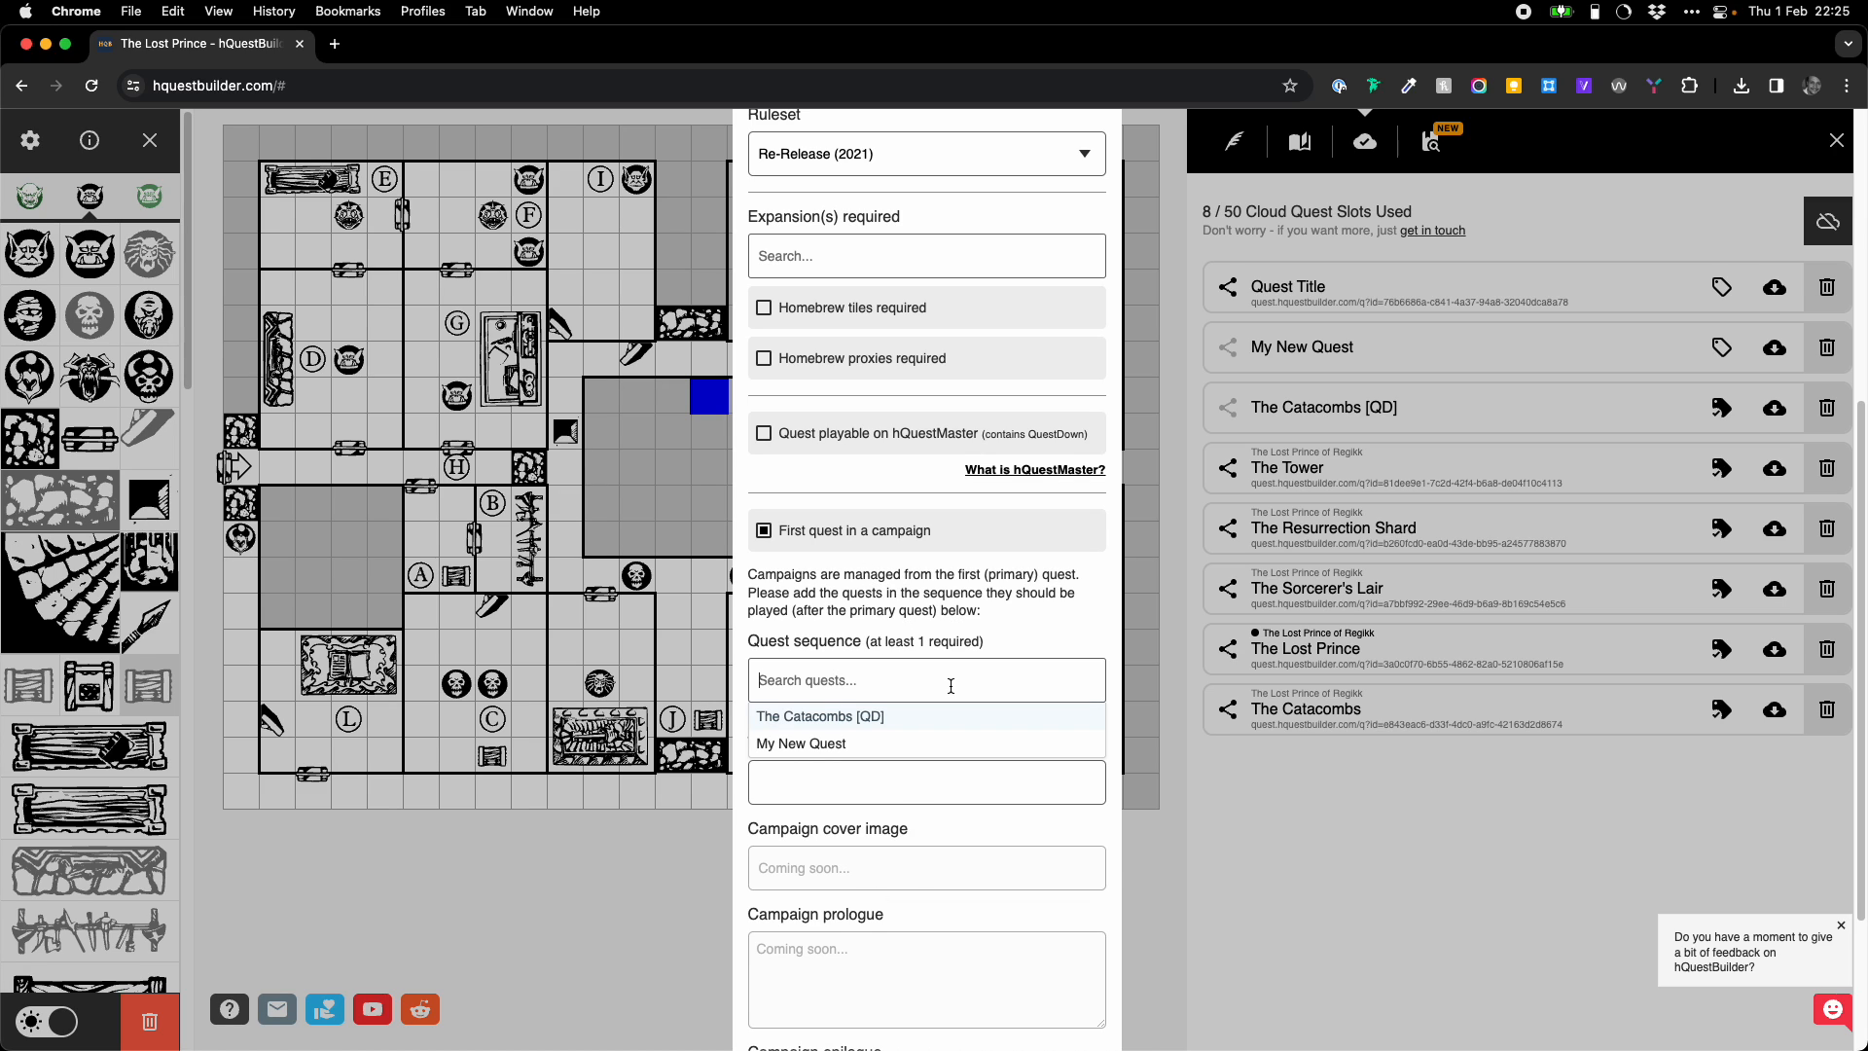
pyautogui.click(903, 720)
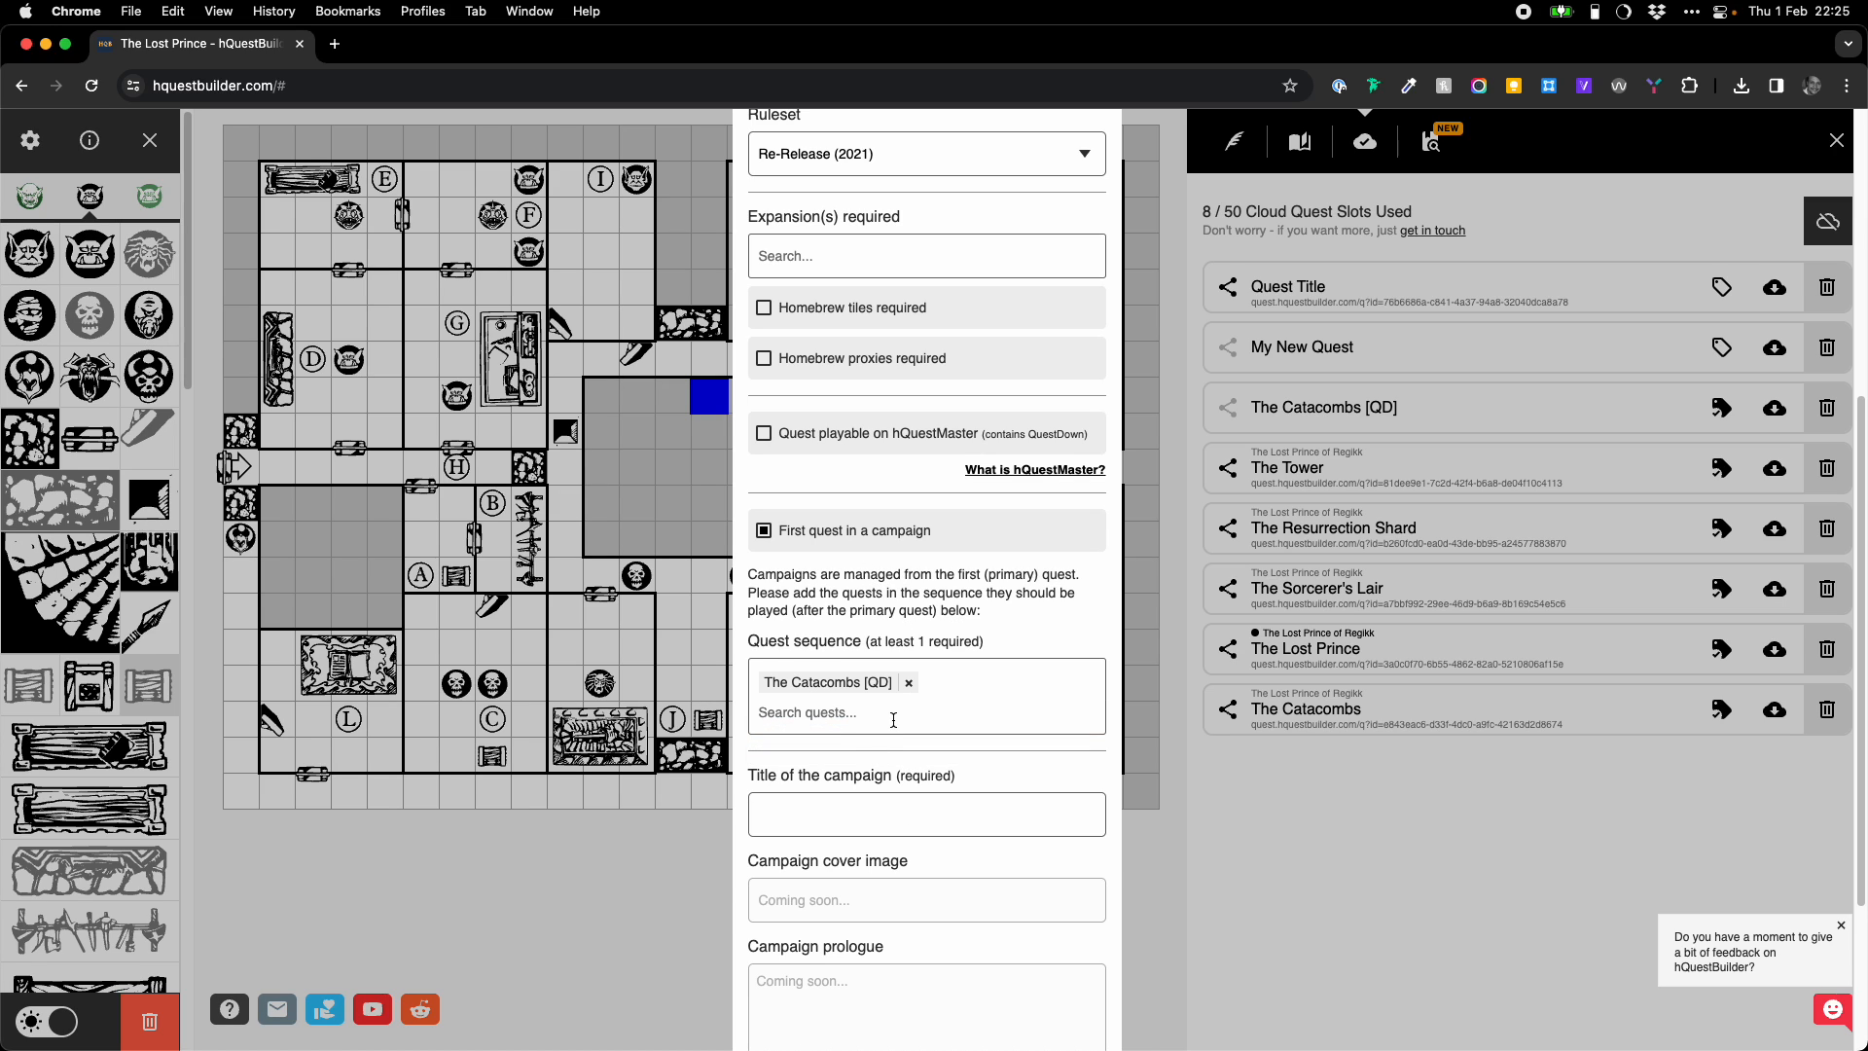
pyautogui.click(856, 749)
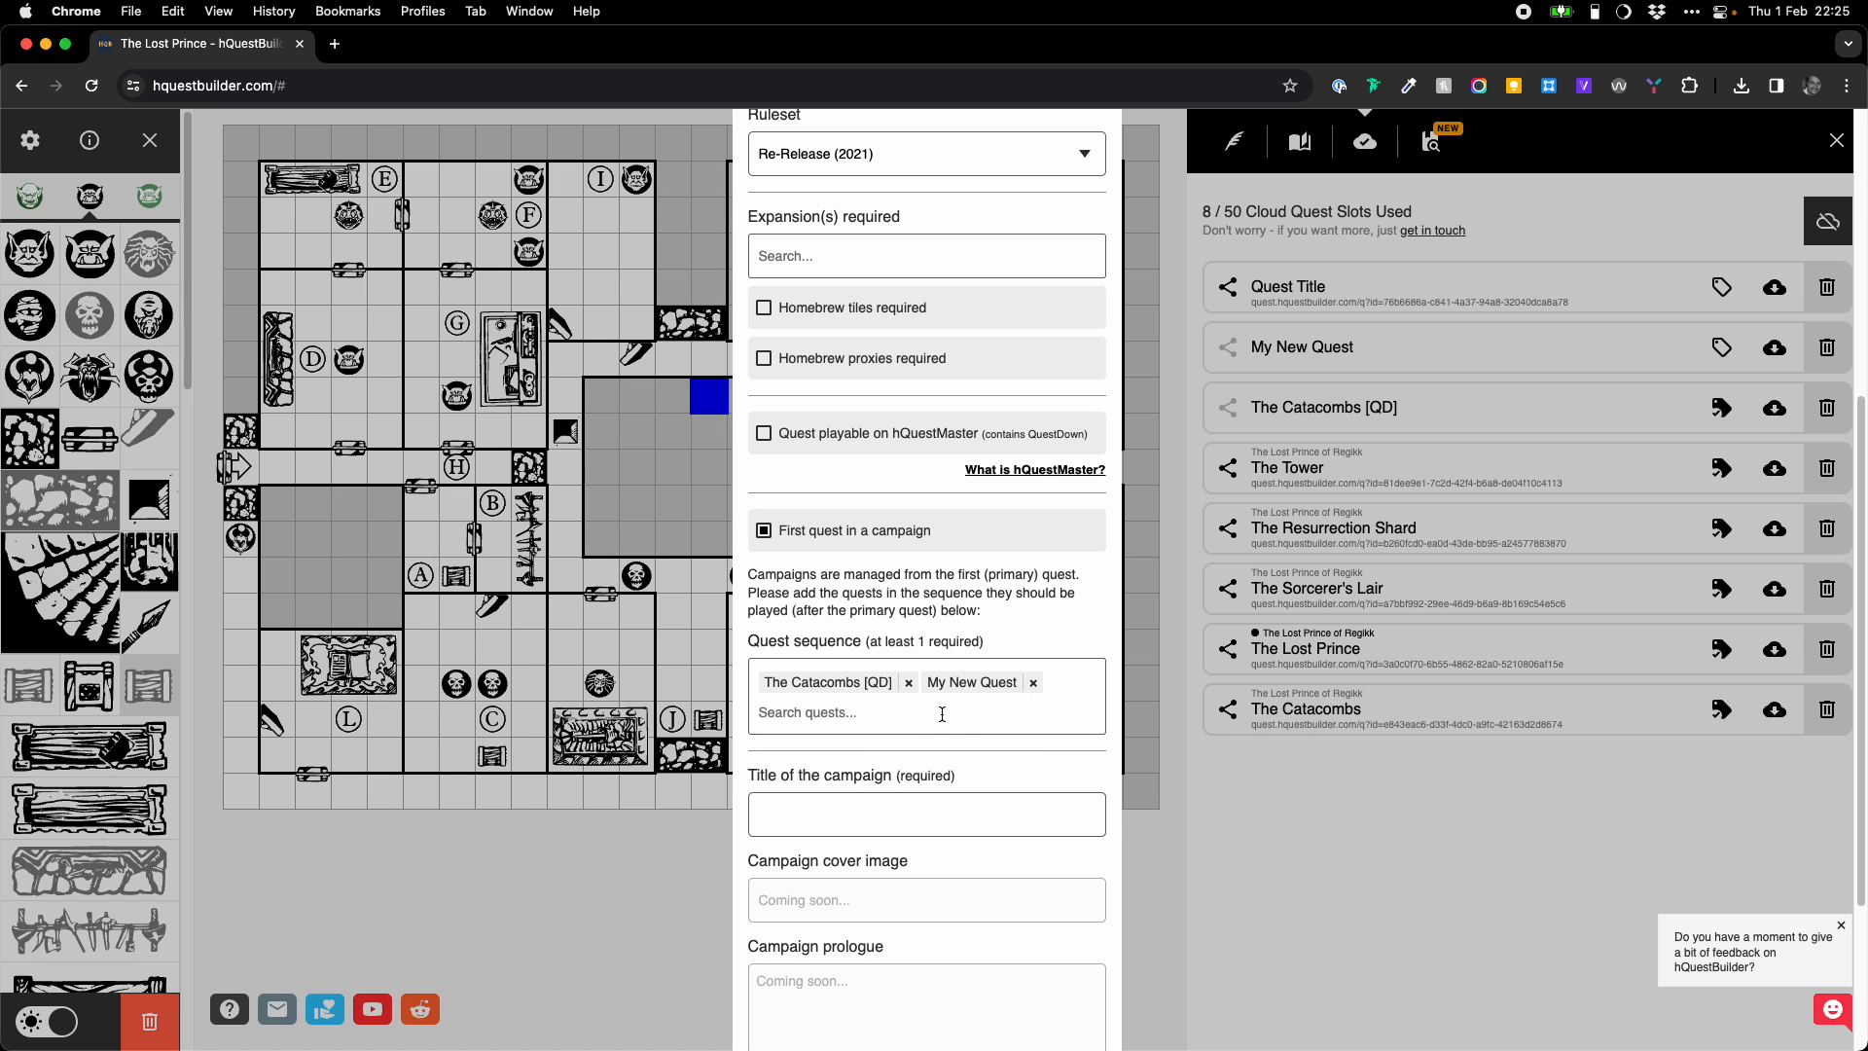
pyautogui.click(908, 684)
pyautogui.click(873, 684)
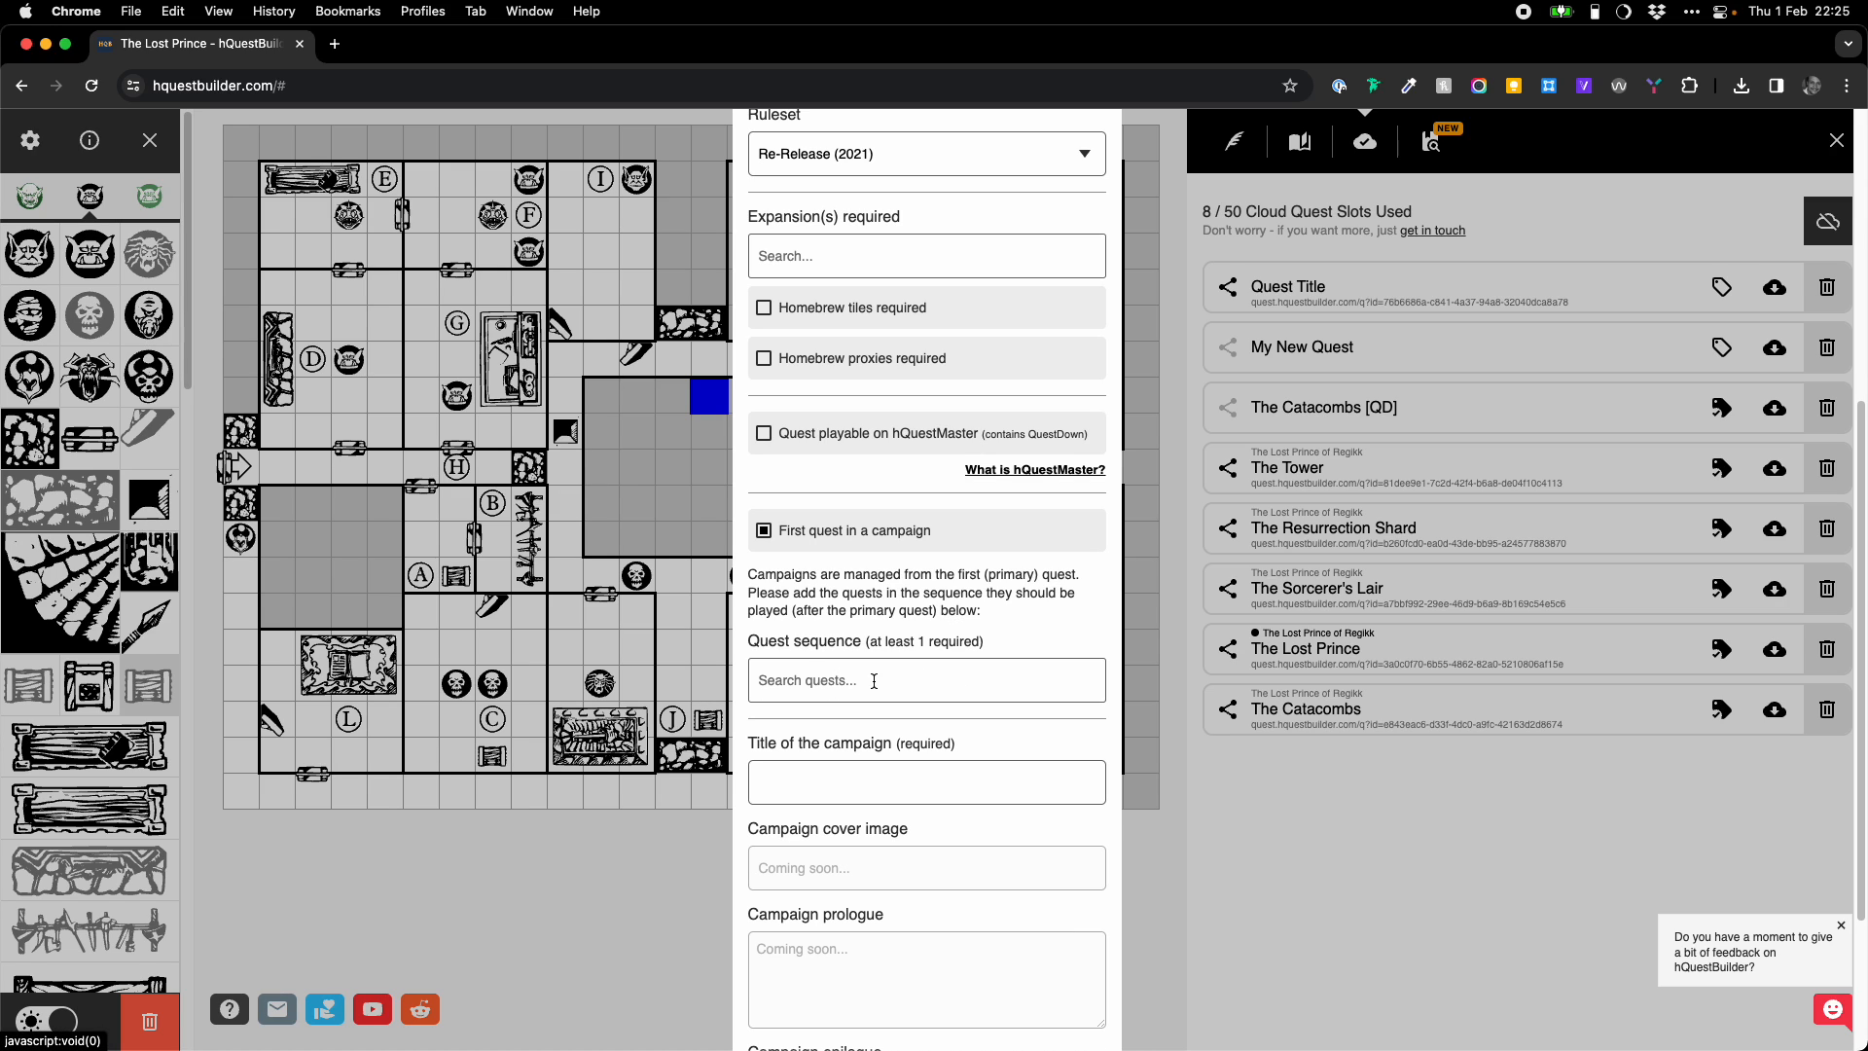
pyautogui.scroll(-2, 906, 774)
pyautogui.scroll(-2, 907, 773)
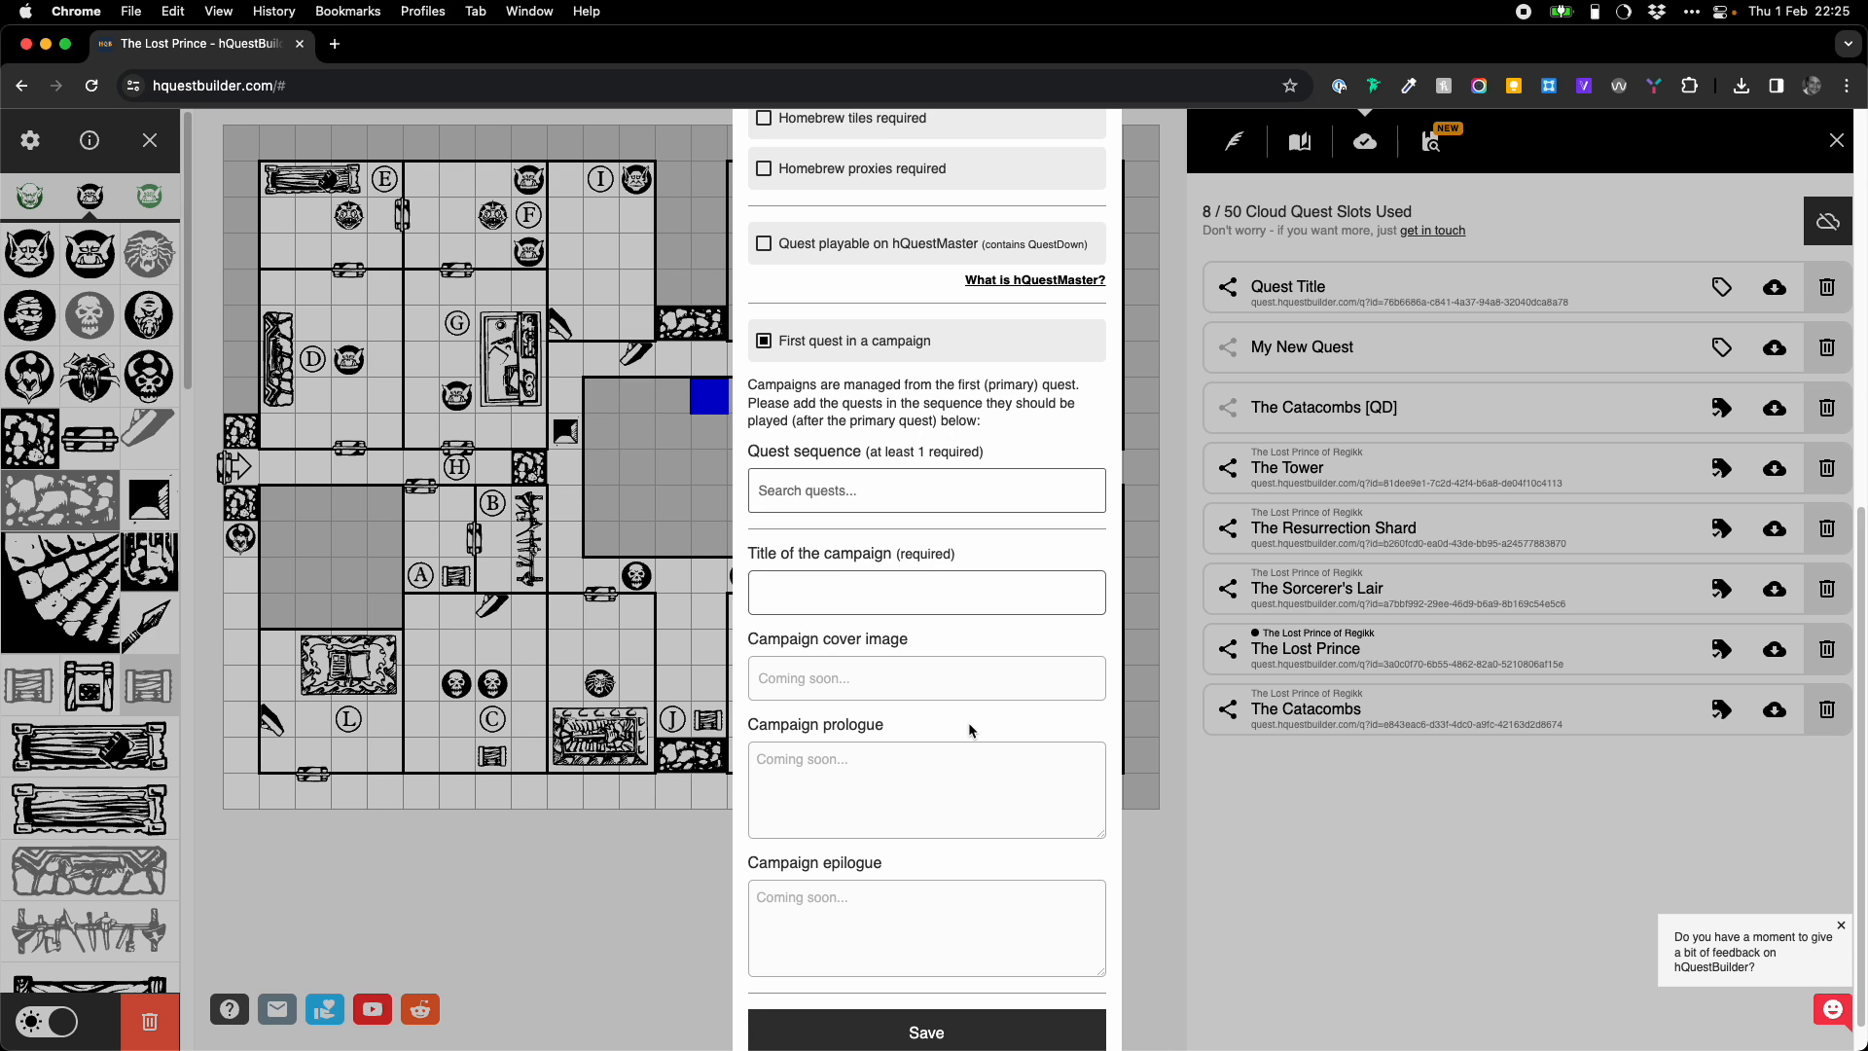
# - Unmark "Quest Title" as the first quest in a campaign and close its quest data without saving
pyautogui.click(859, 346)
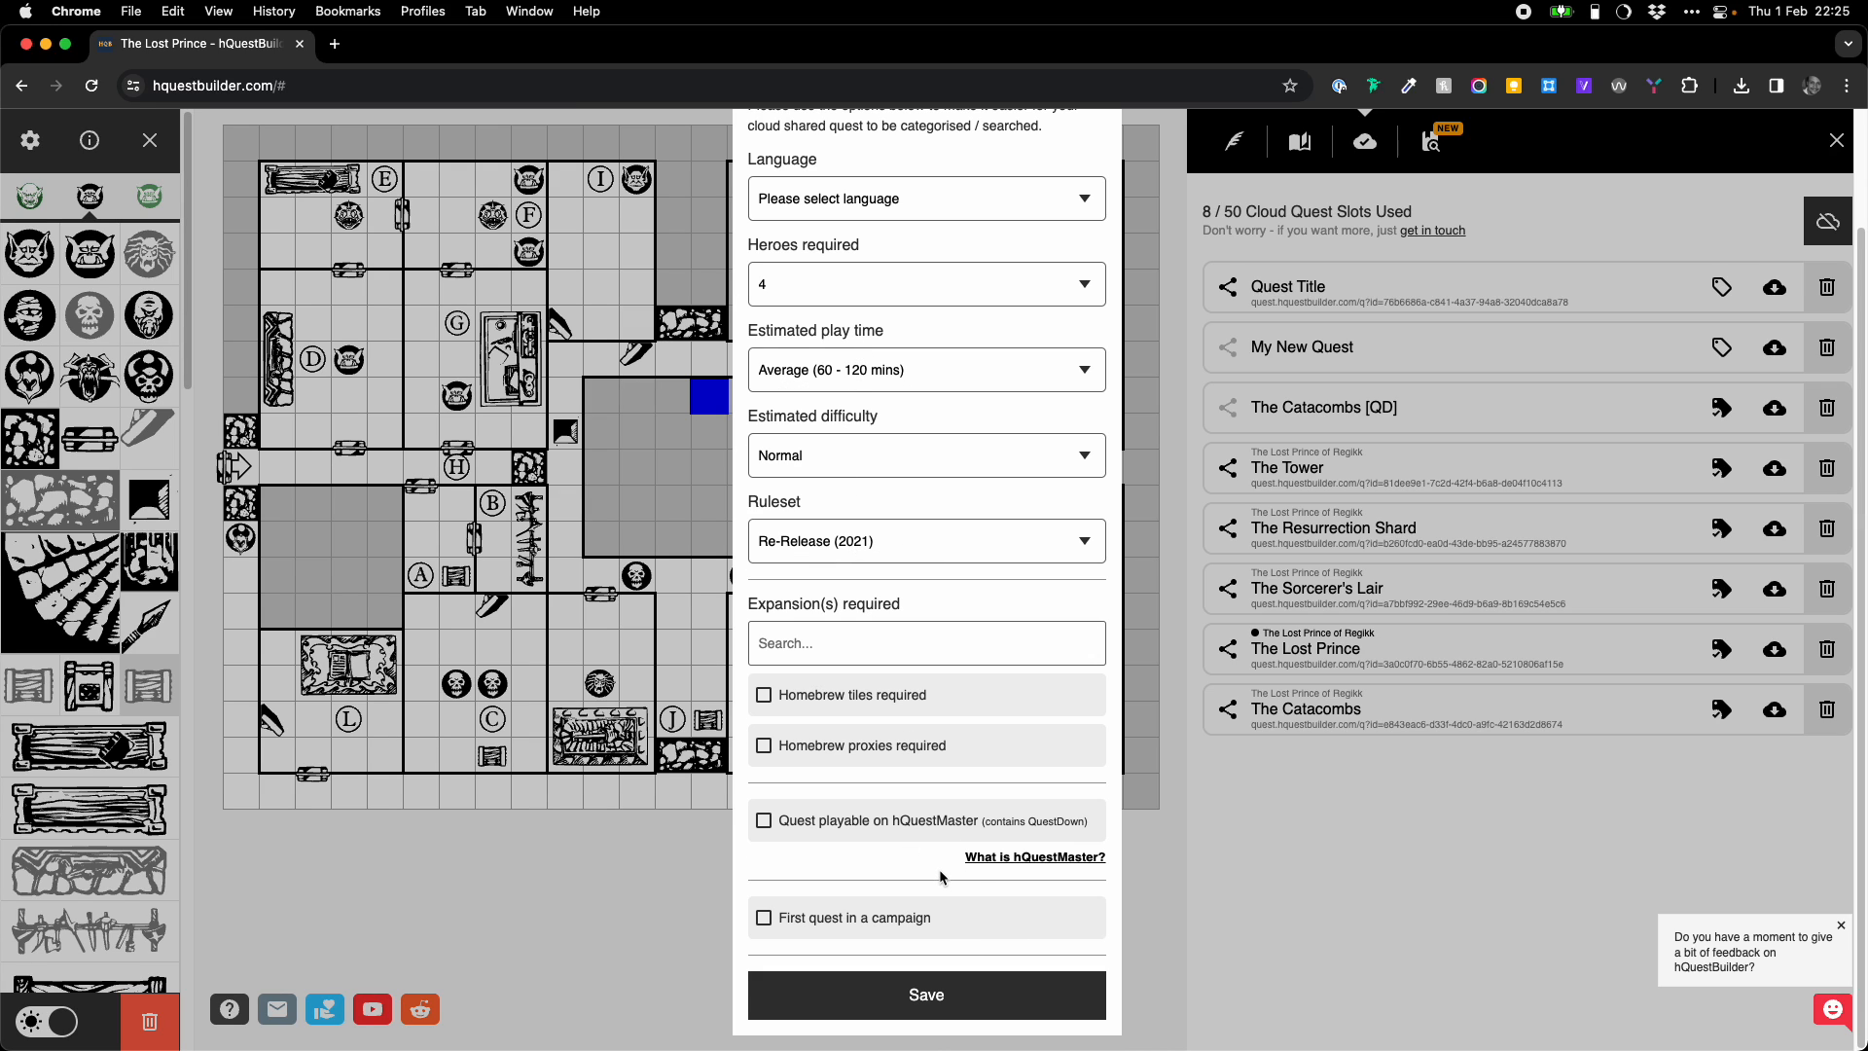
pyautogui.scroll(2, 940, 878)
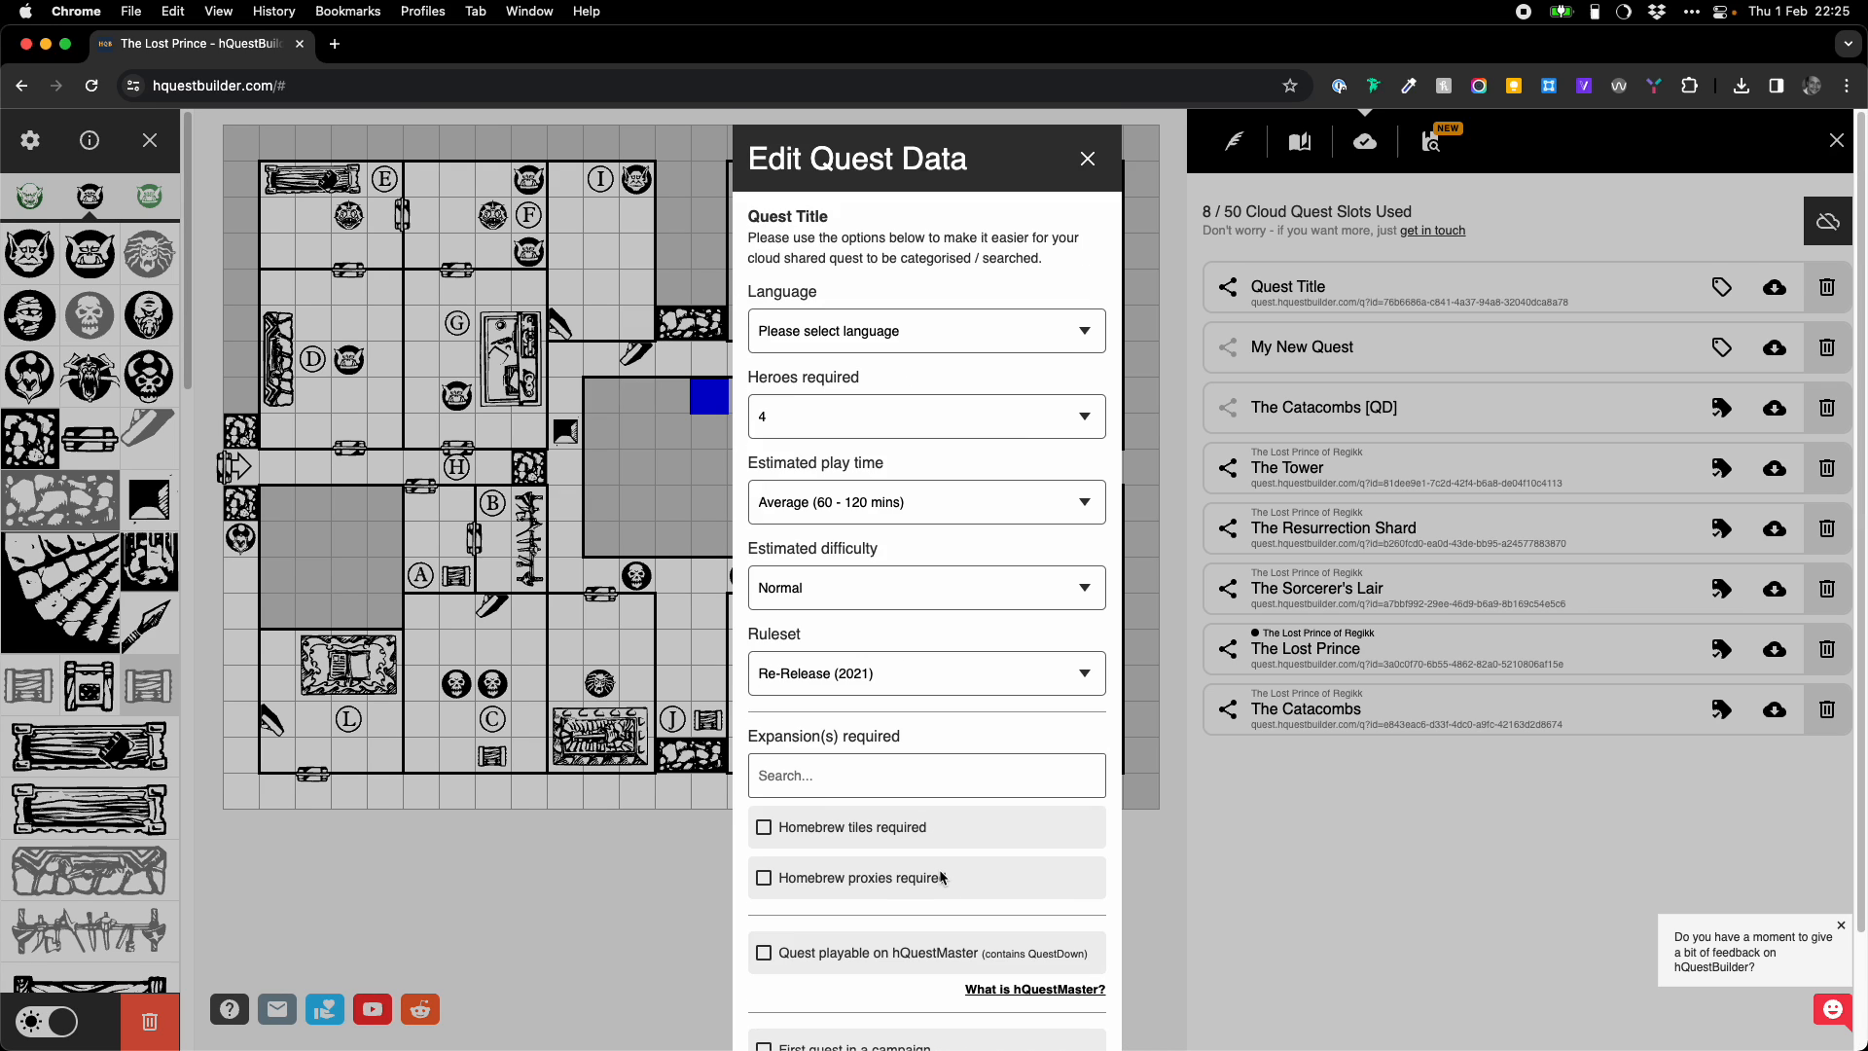
pyautogui.click(1088, 159)
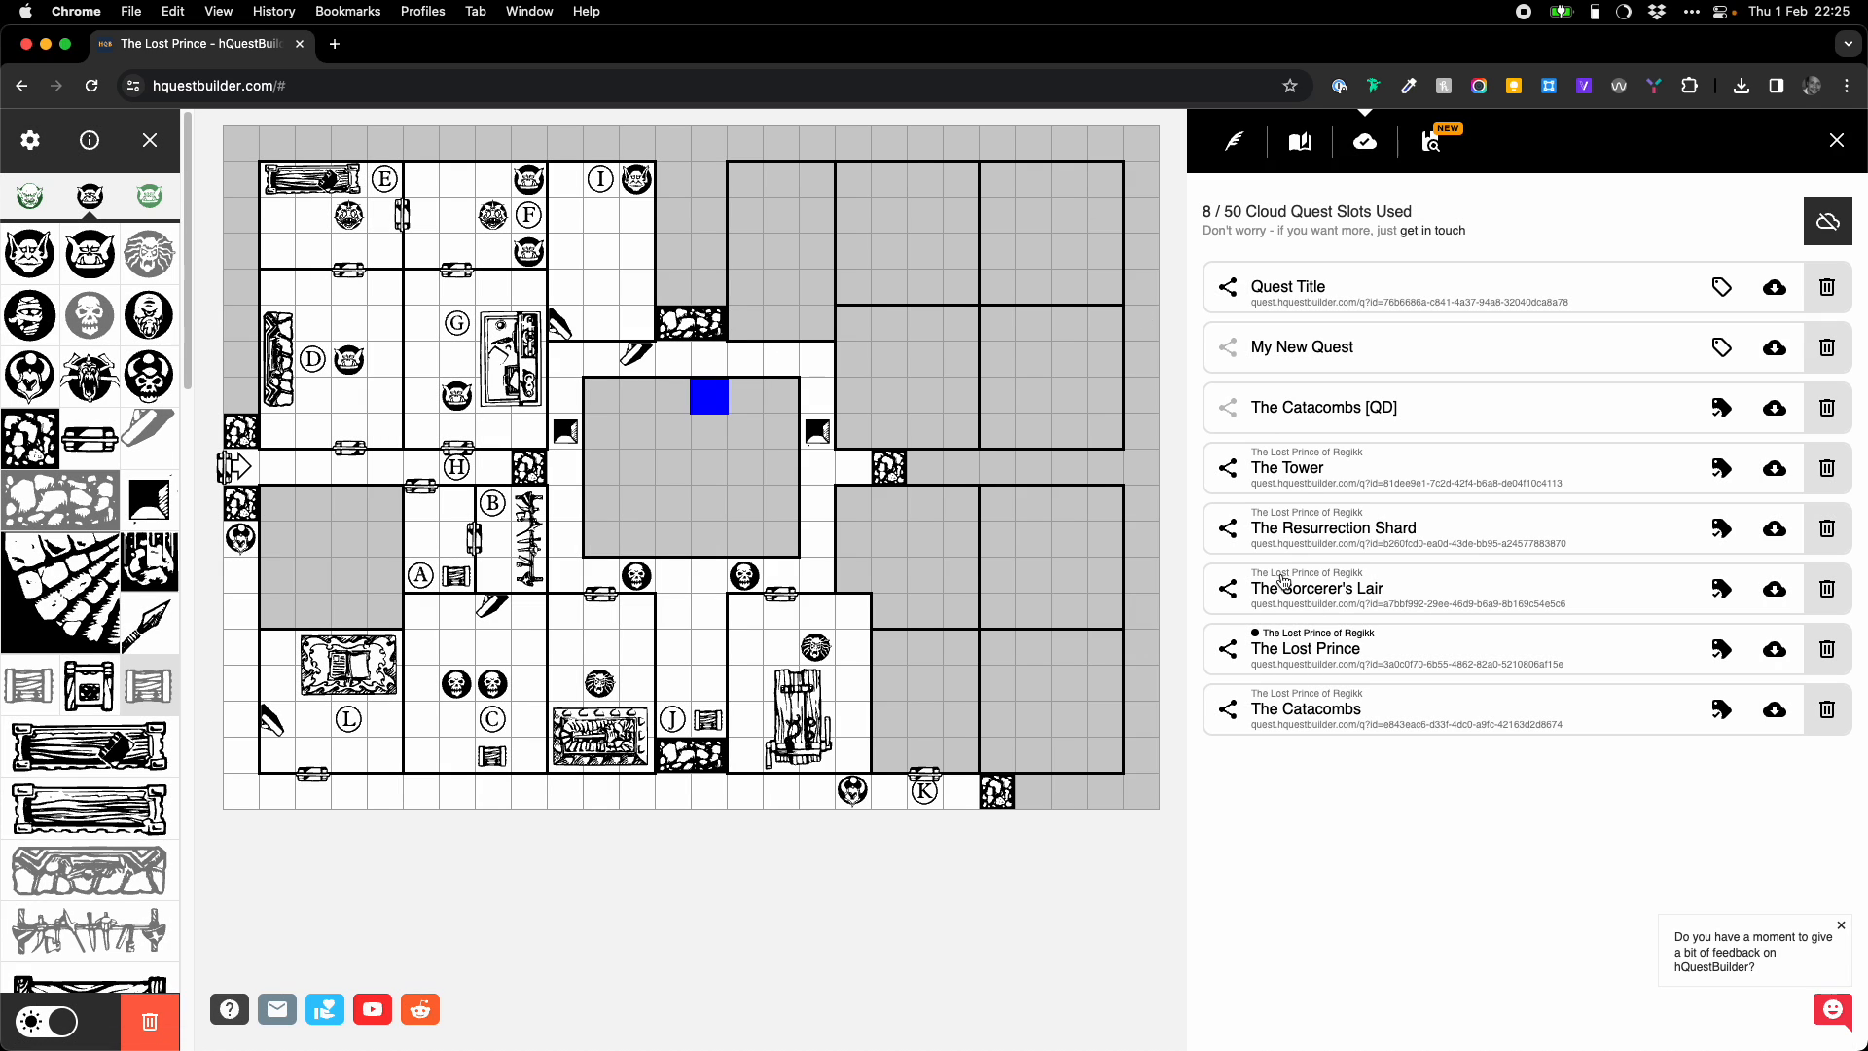
# - Unshare all quests of the campaign "The Lost Prince of Regikk" through its cloud quest "The Tower"
pyautogui.click(1227, 468)
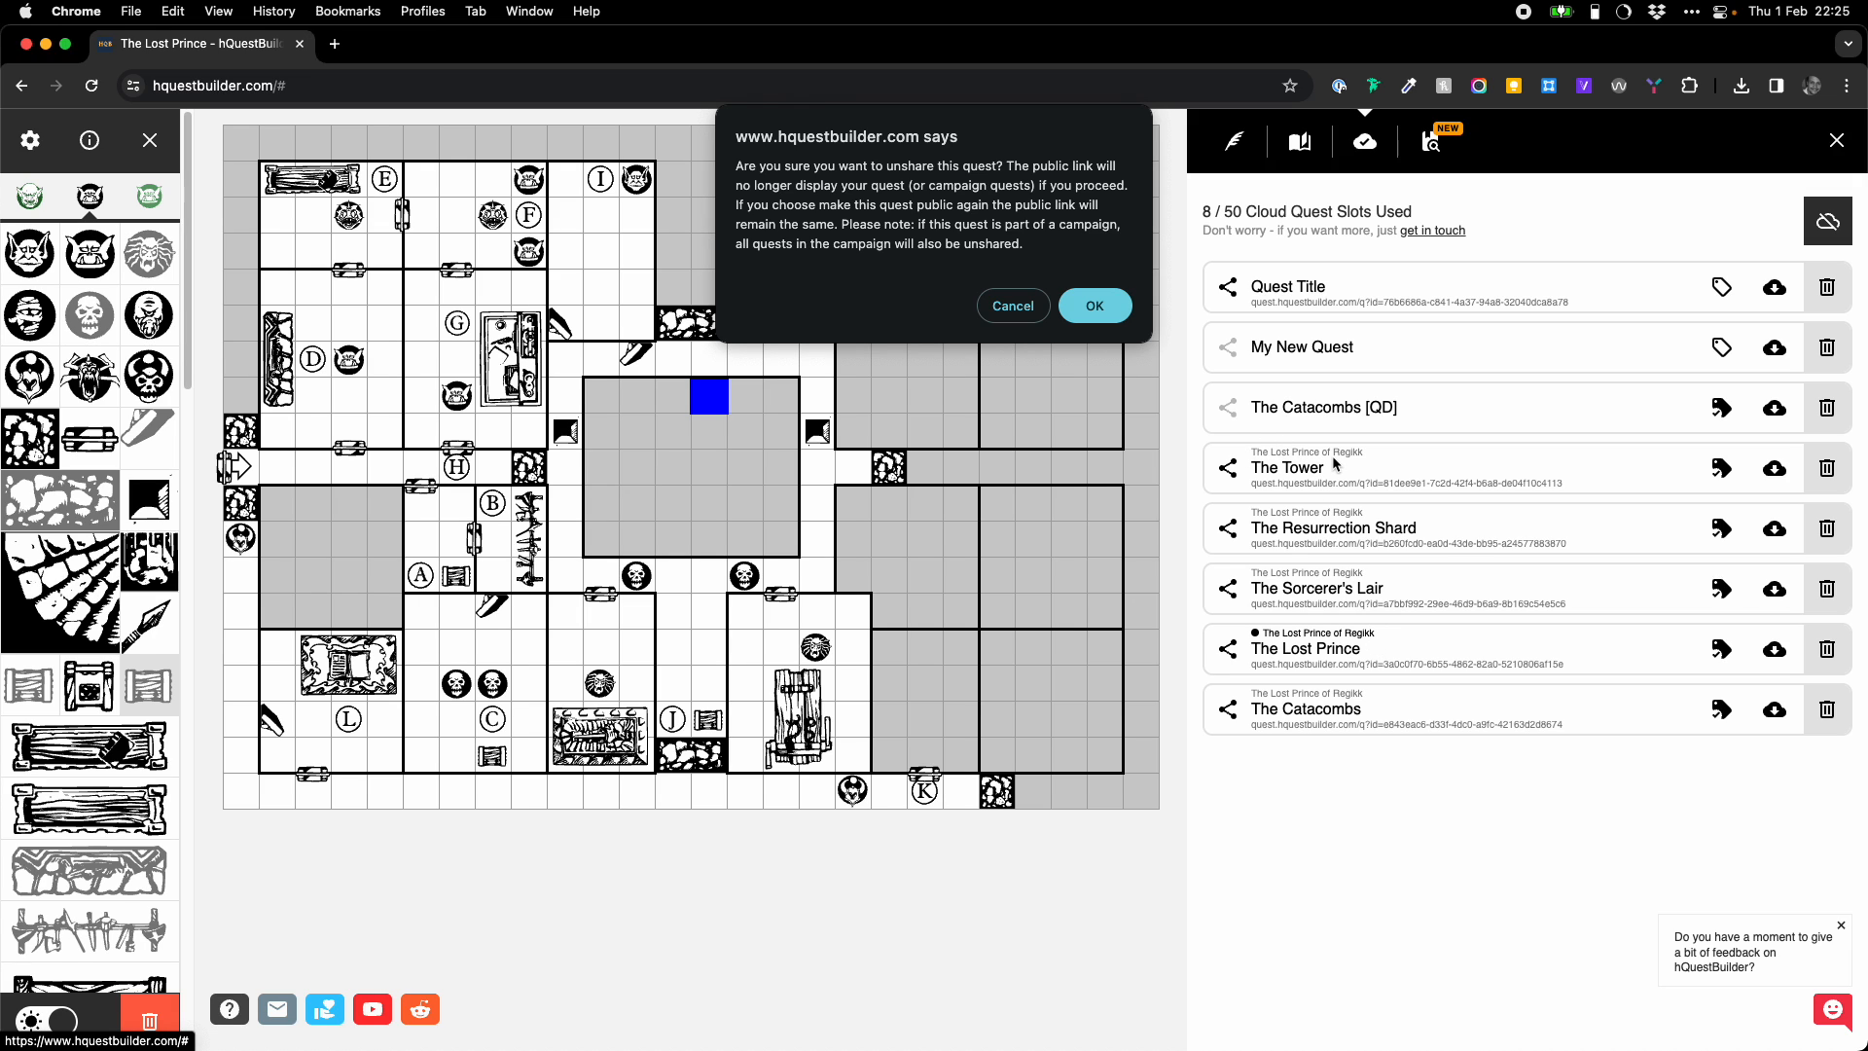
pyautogui.click(1096, 305)
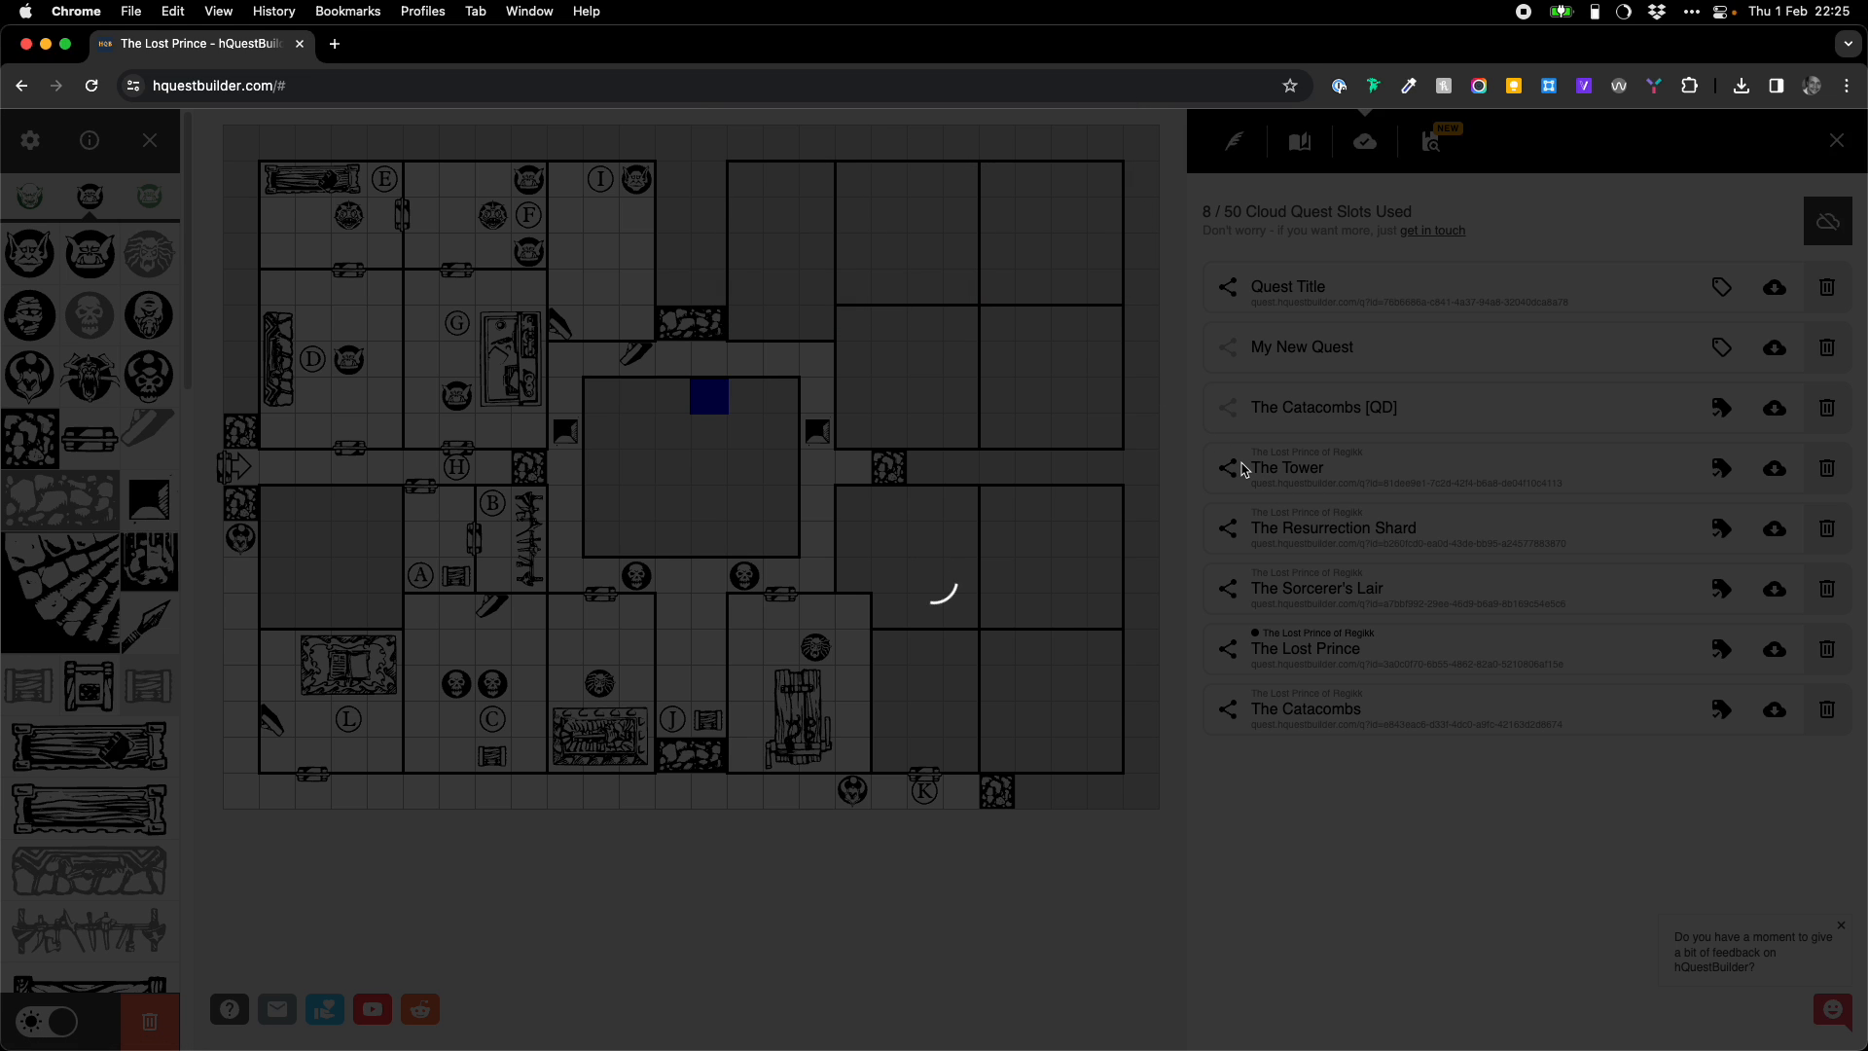
pyautogui.click(1098, 231)
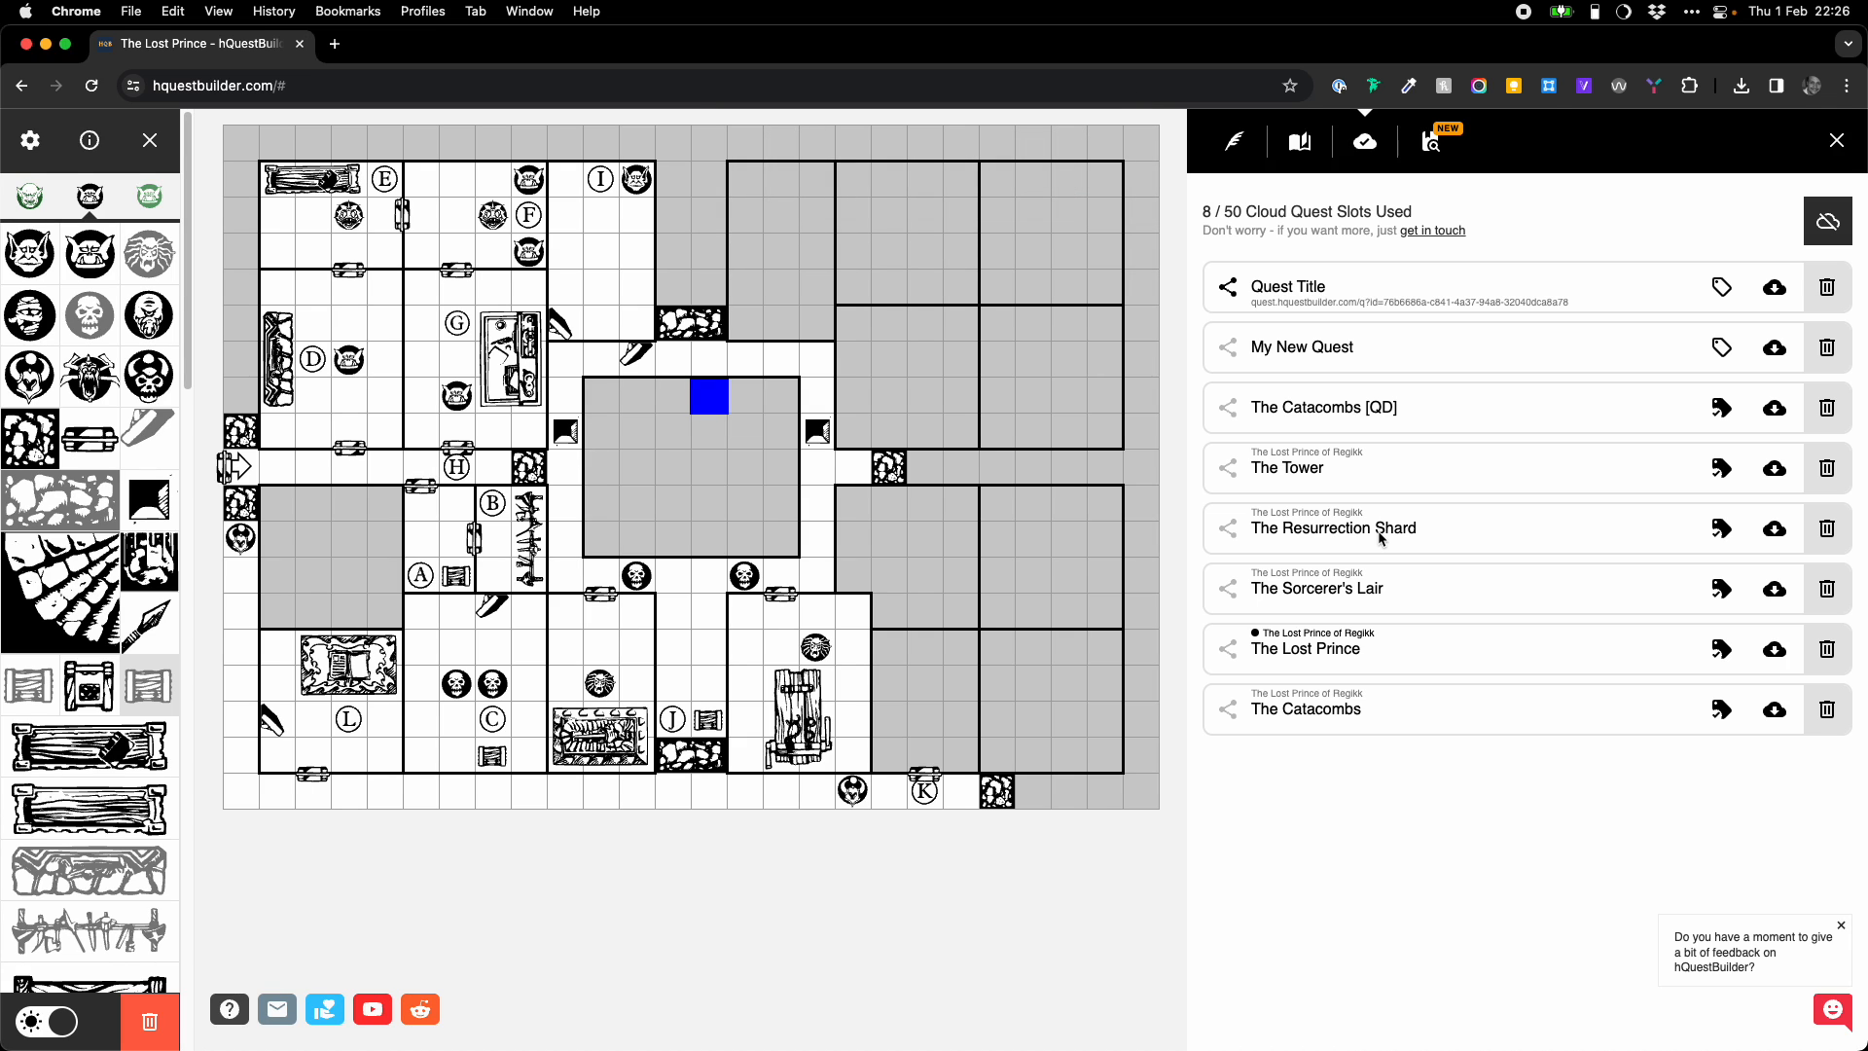
# - Share the campaign "The Lost Prince of Regikk" publicly again through its first quest, "The Lost Prince"
pyautogui.click(1231, 657)
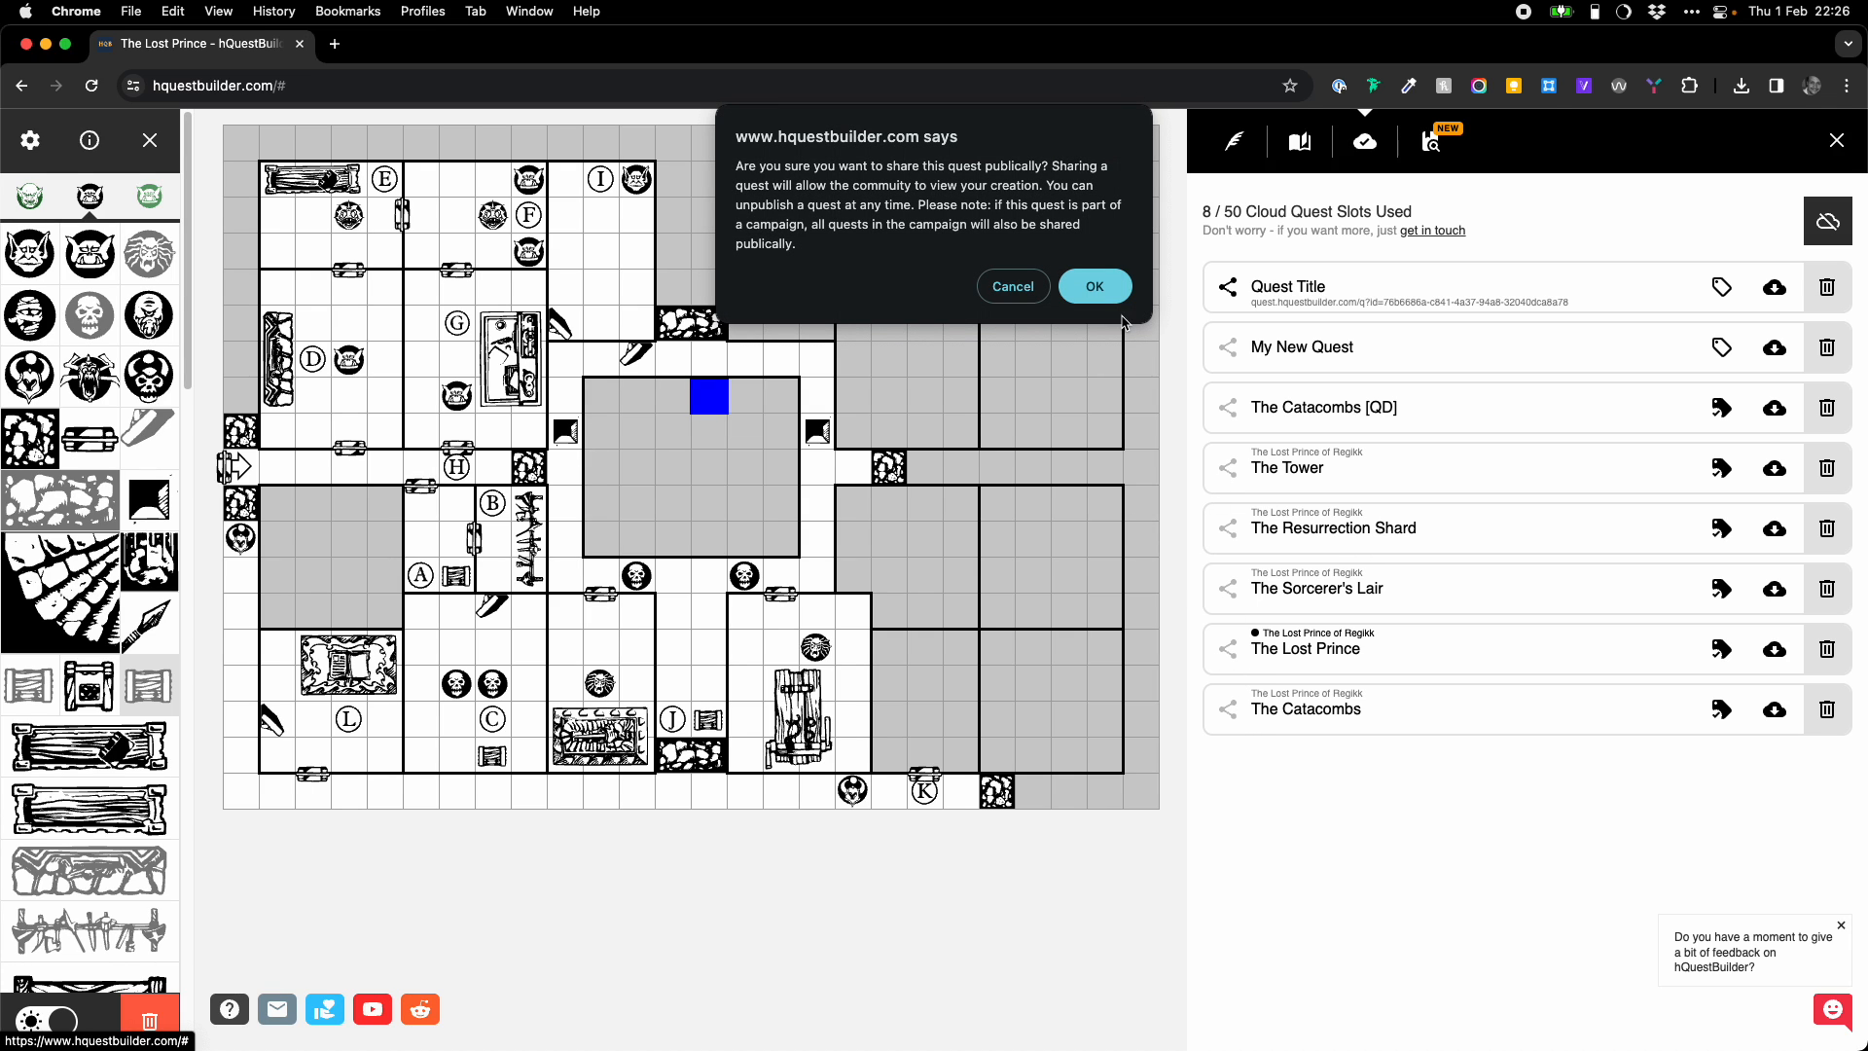
pyautogui.click(1095, 281)
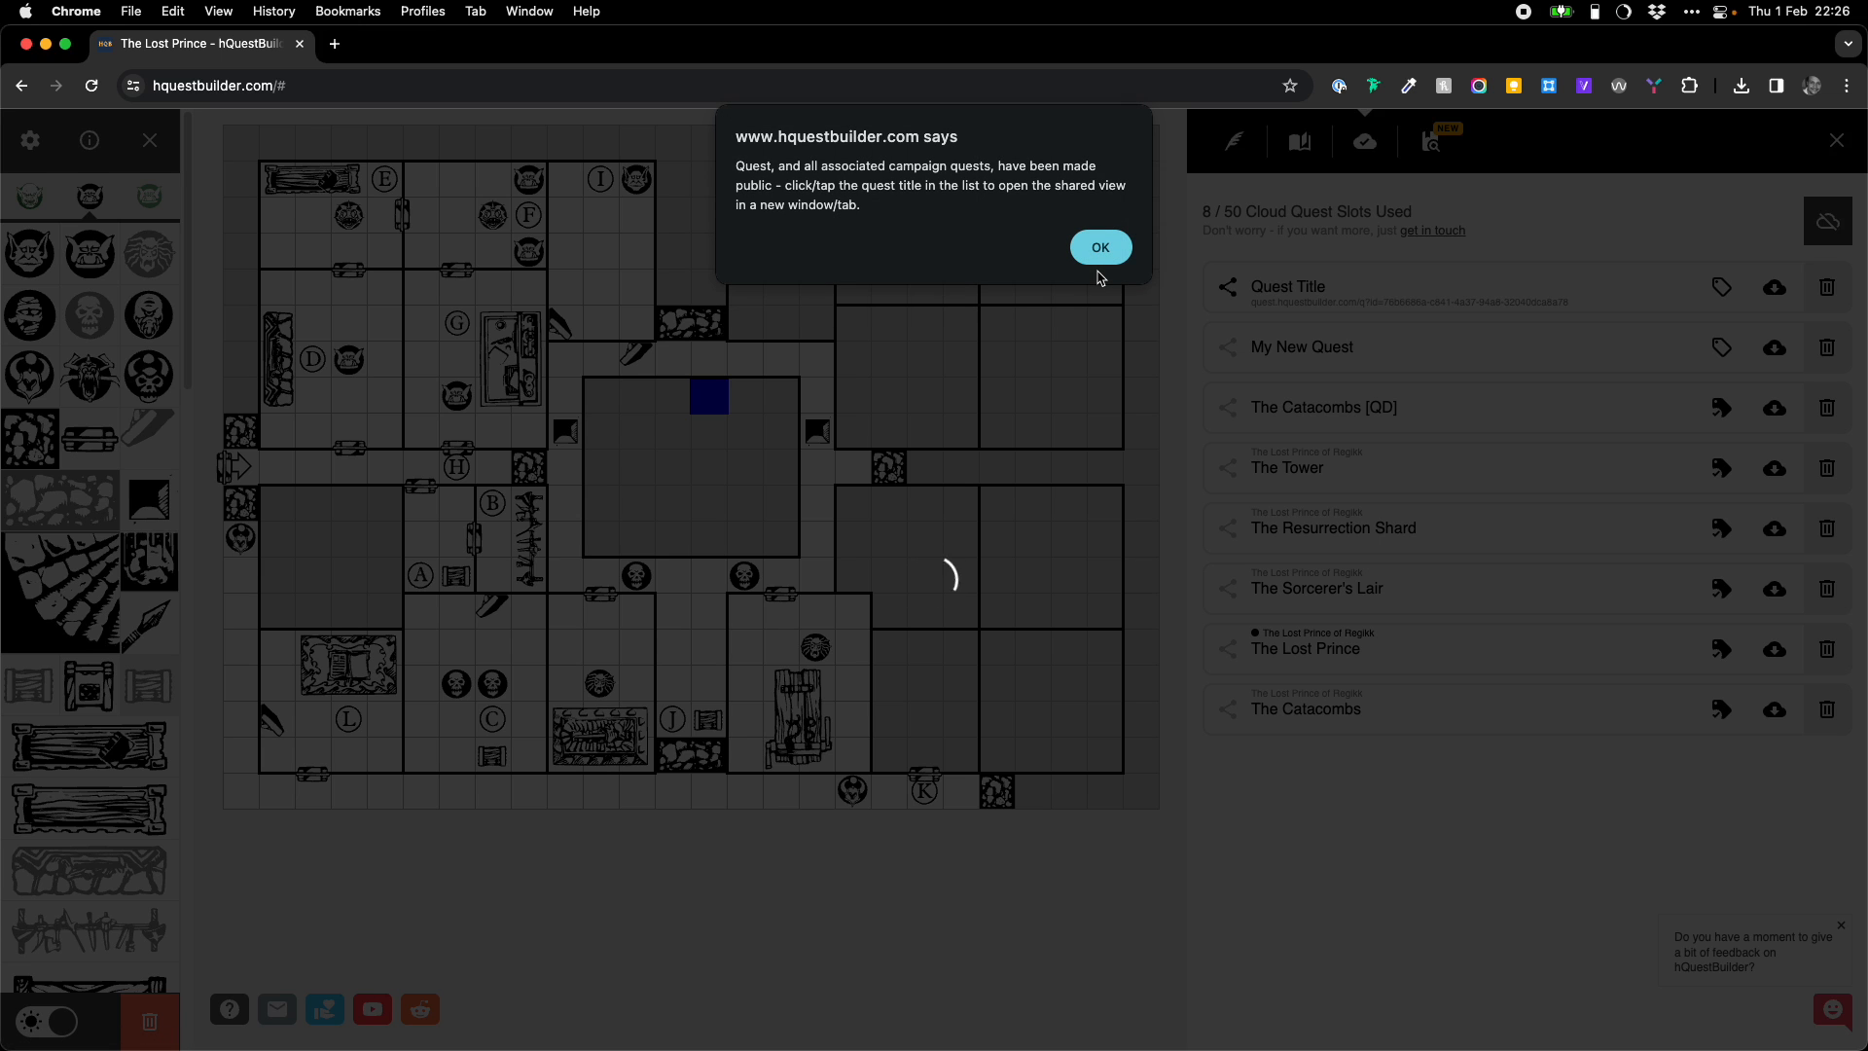
pyautogui.click(1100, 249)
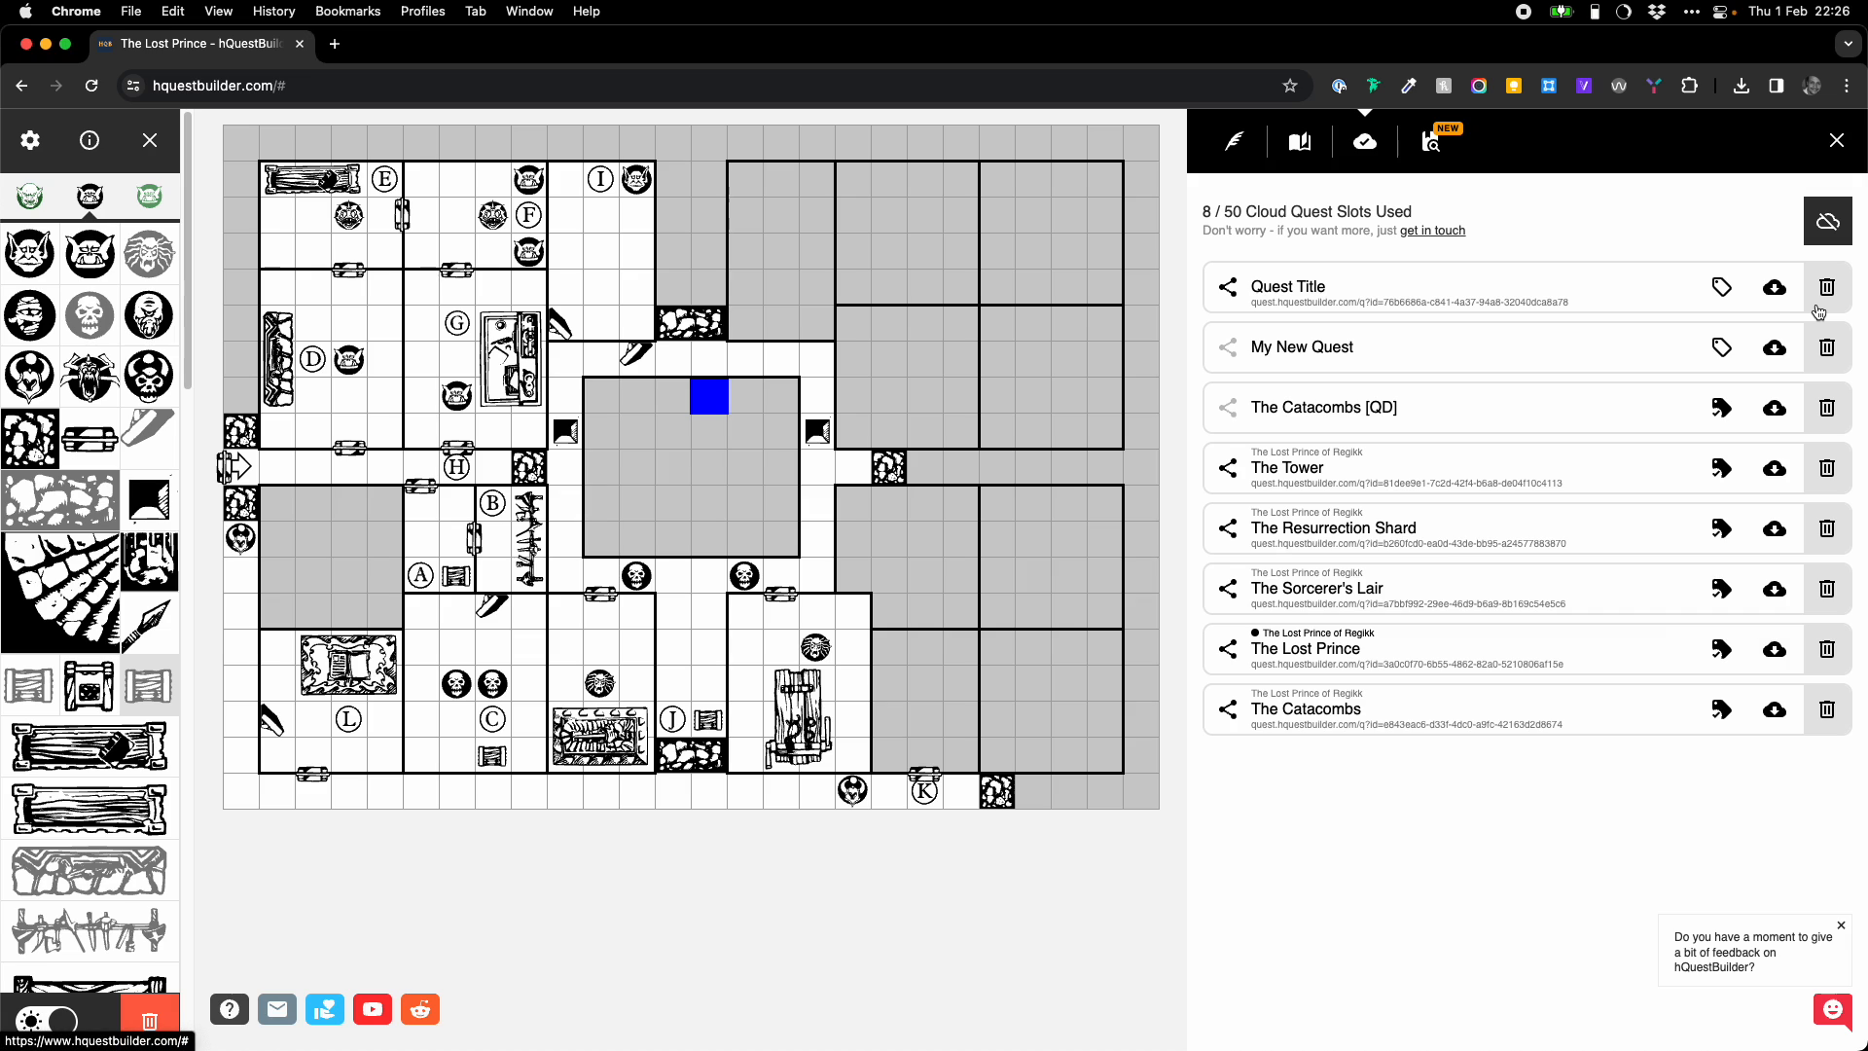
# - Make the shared cloud quest "Quest Title" private
pyautogui.click(1229, 288)
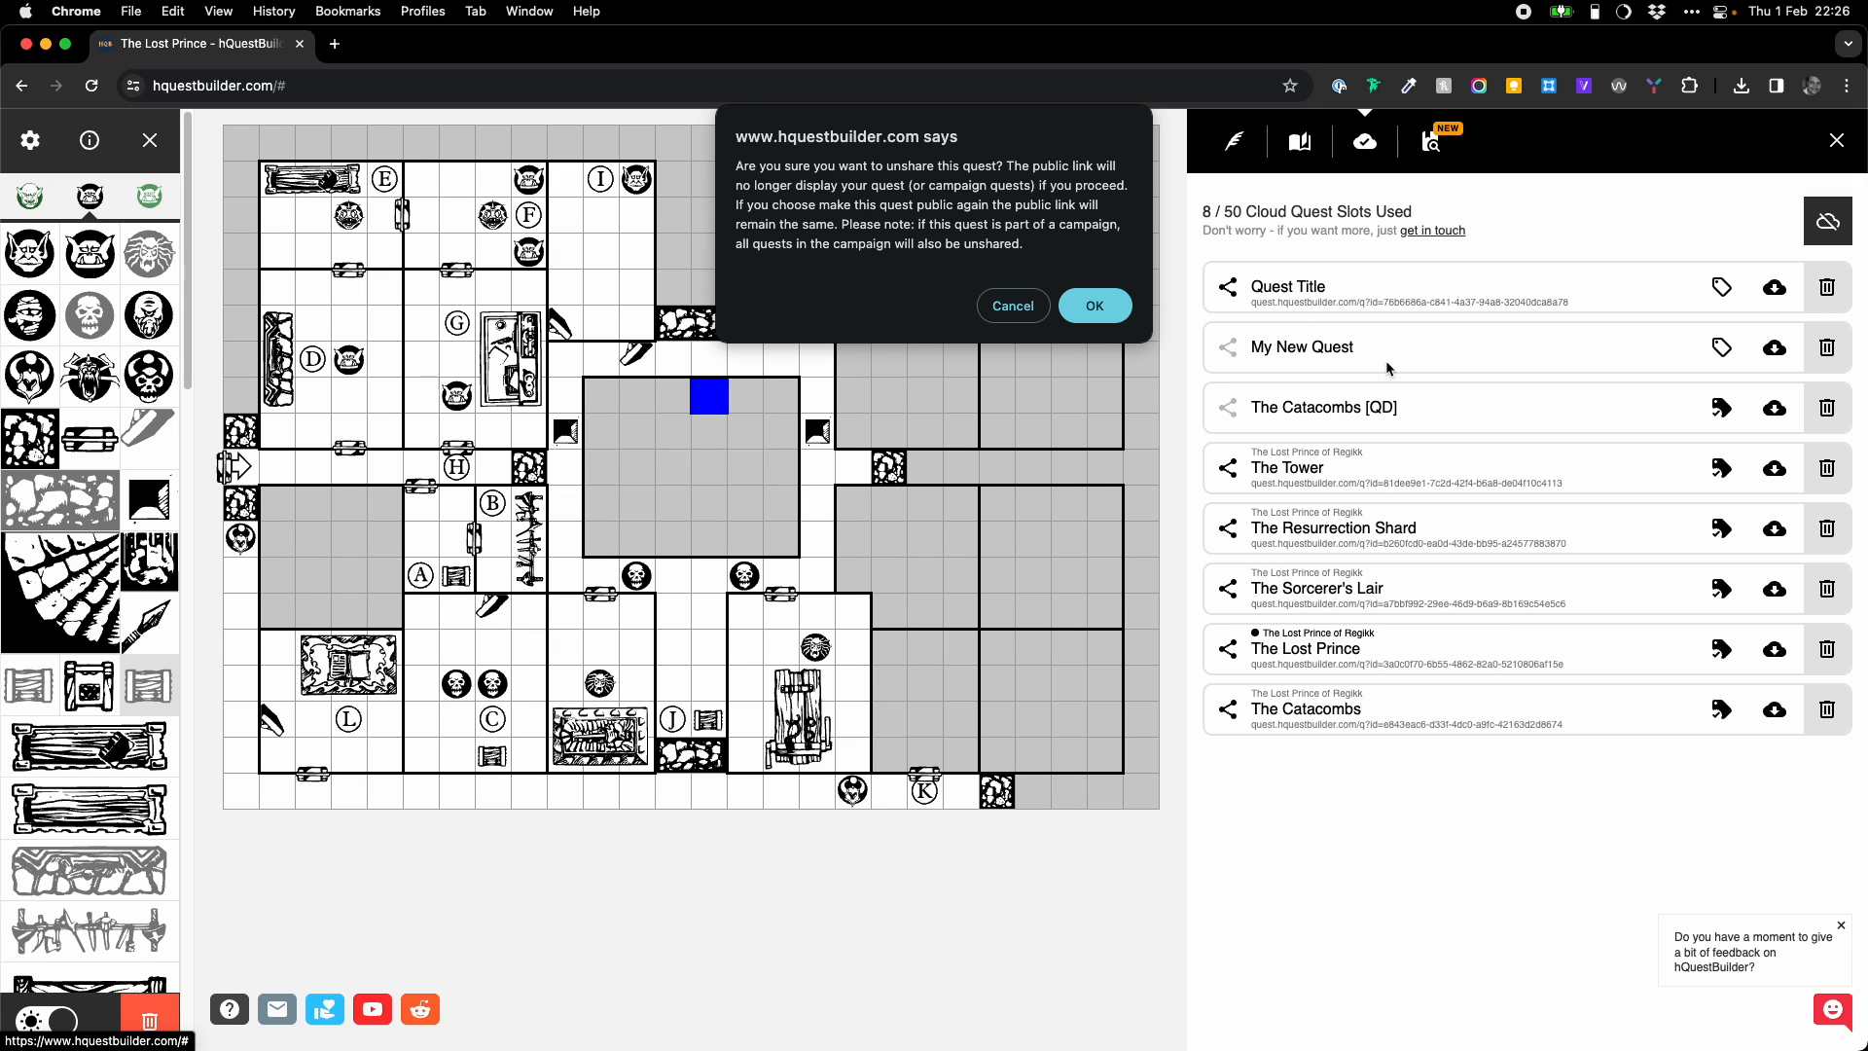
pyautogui.click(1091, 307)
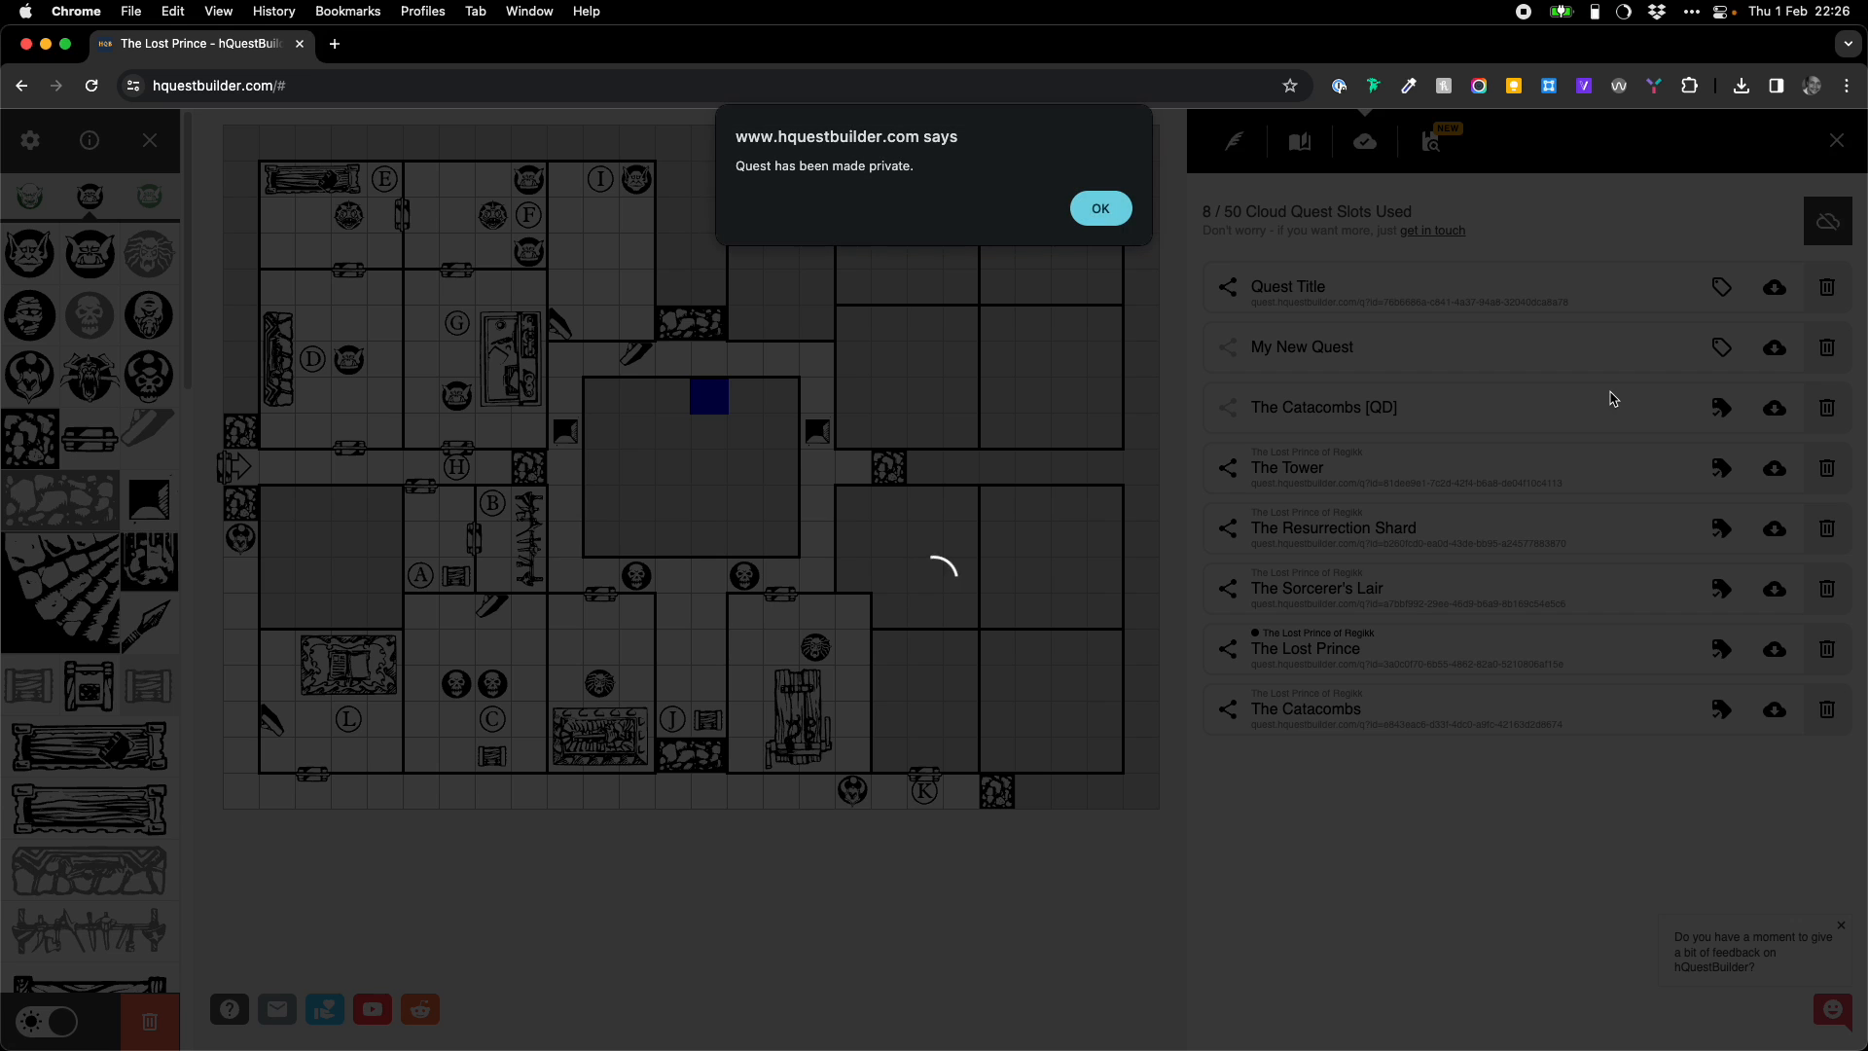
pyautogui.click(1100, 208)
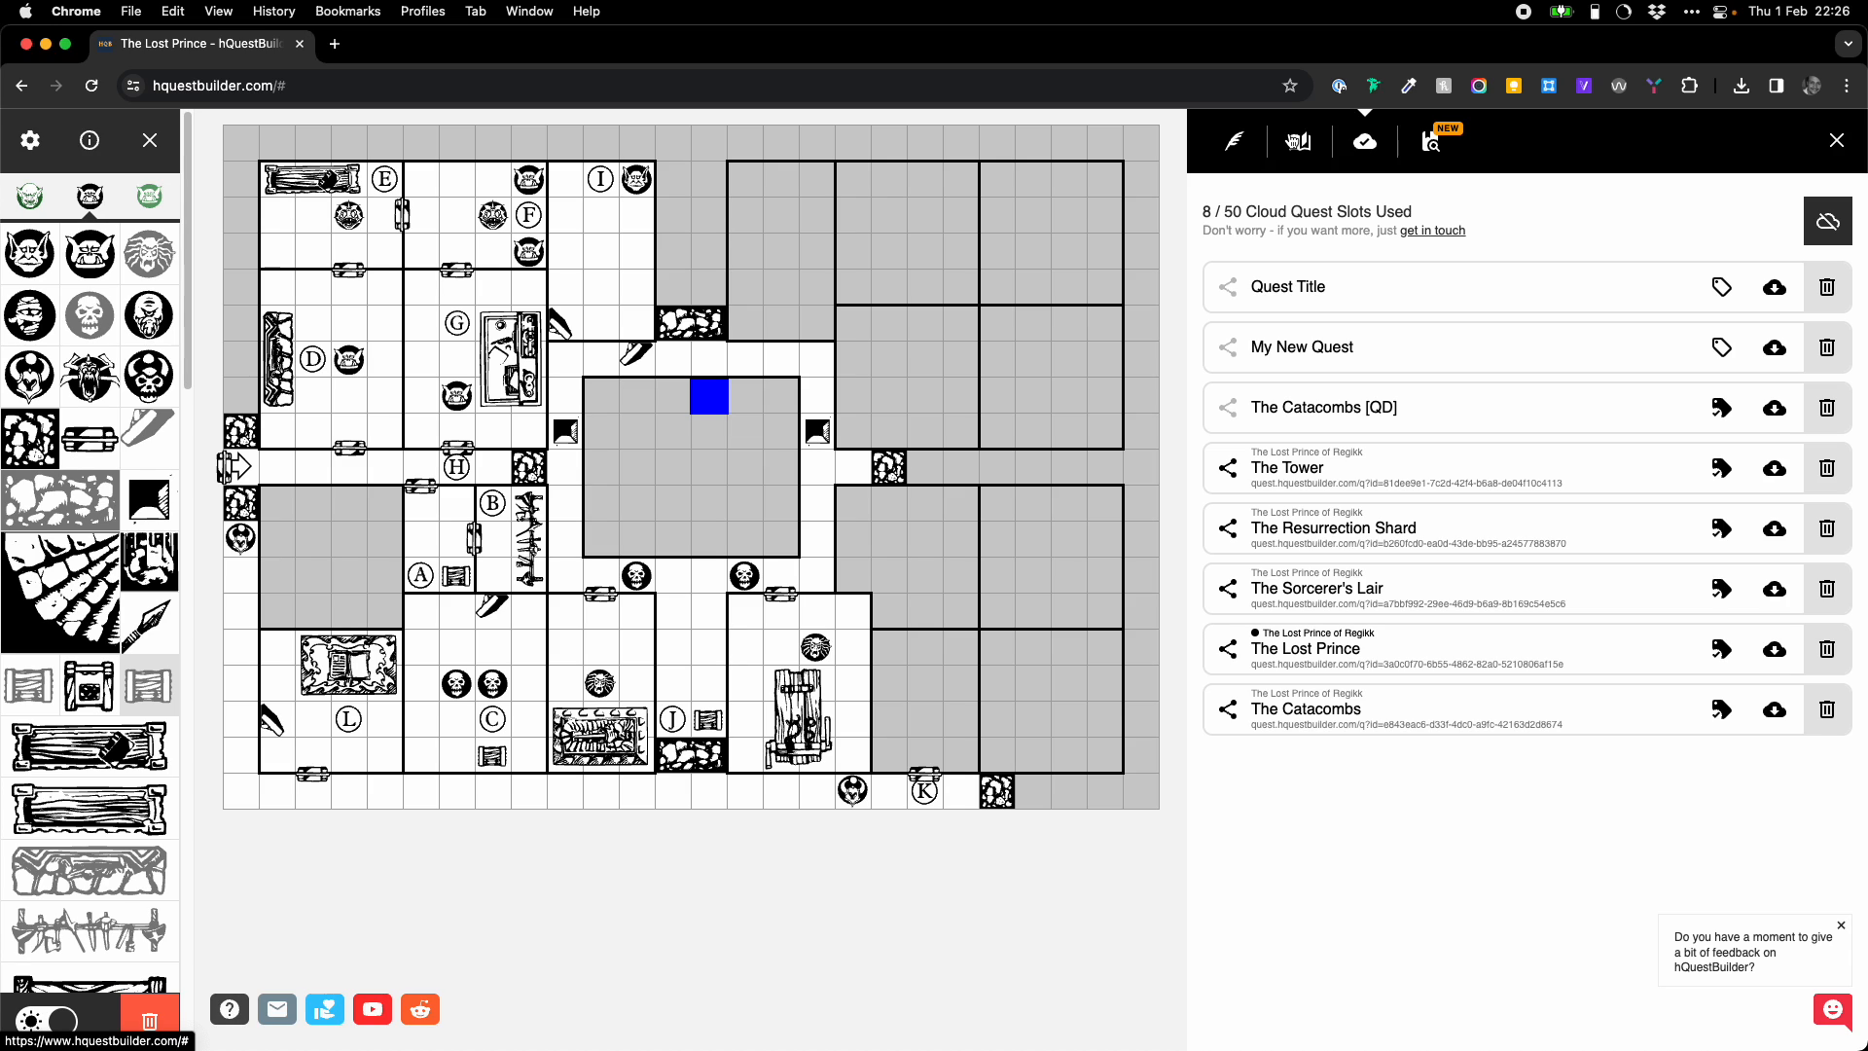
# - Open the community quests, dismiss the feedback request and look through the list of shared quests
pyautogui.click(1430, 151)
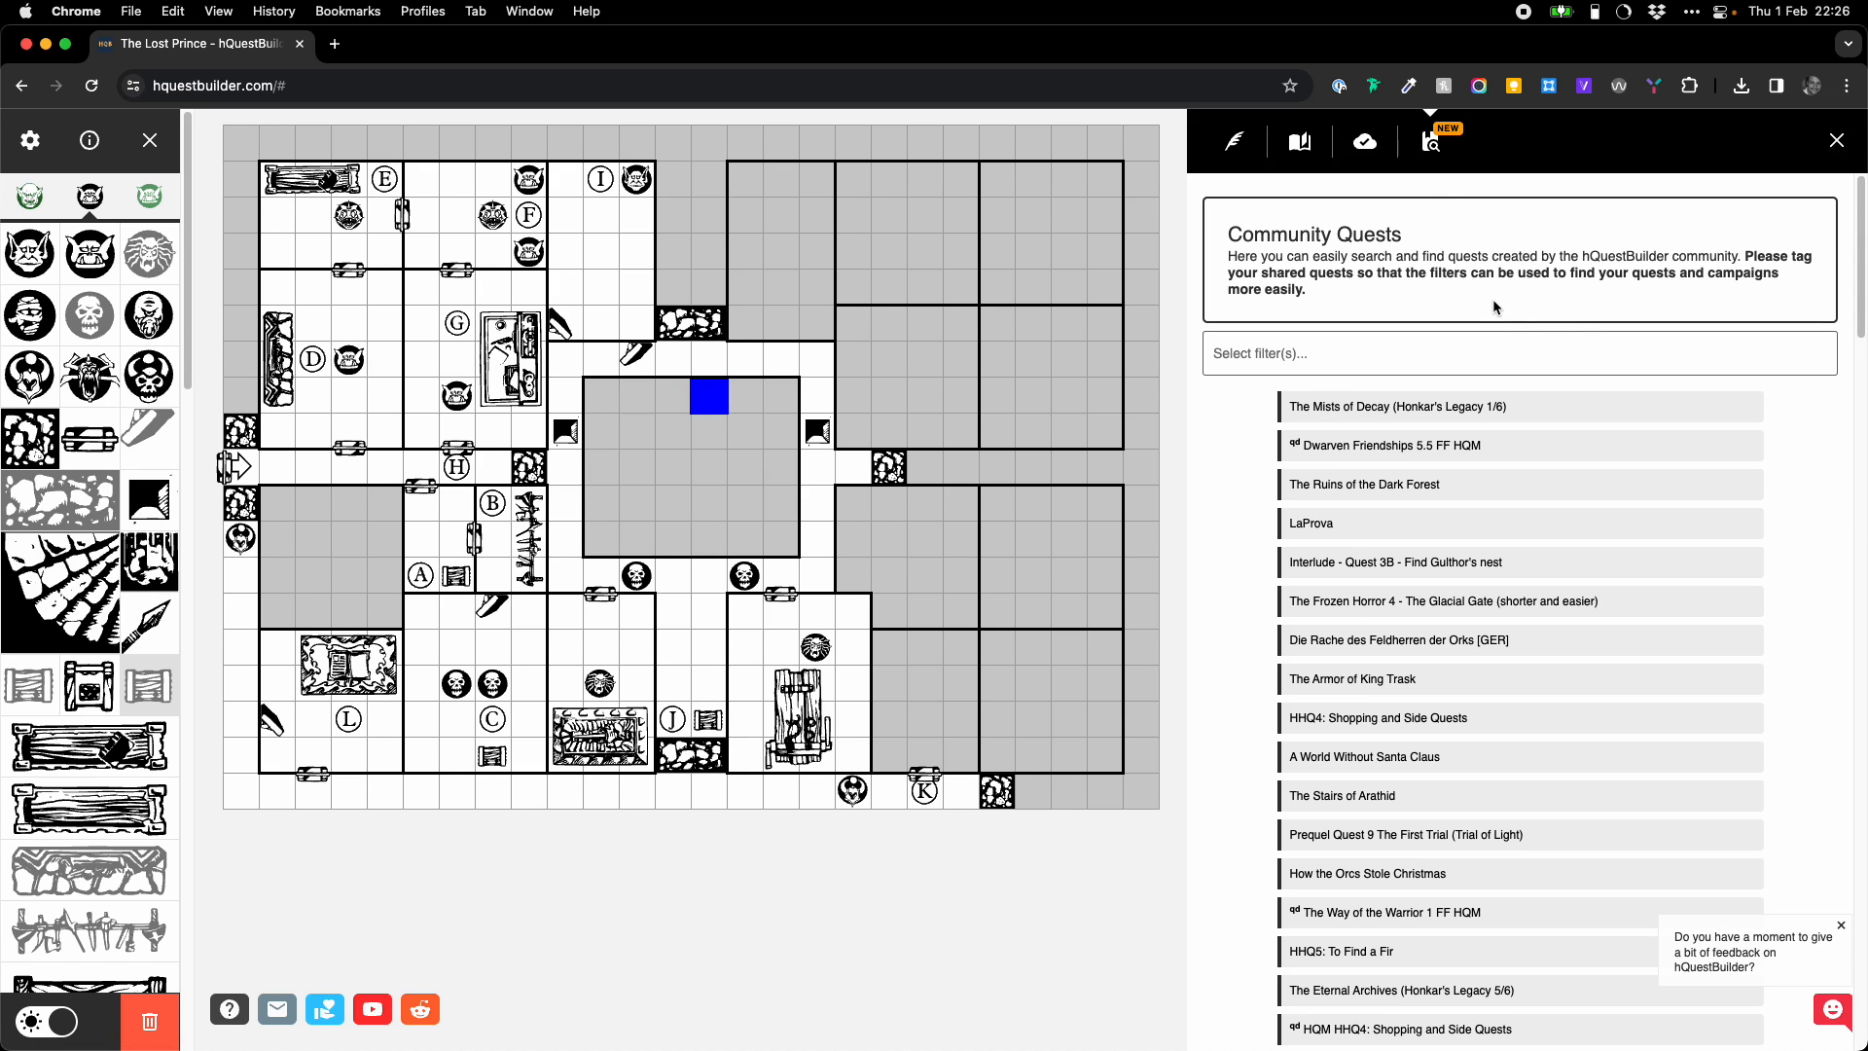
pyautogui.click(1840, 925)
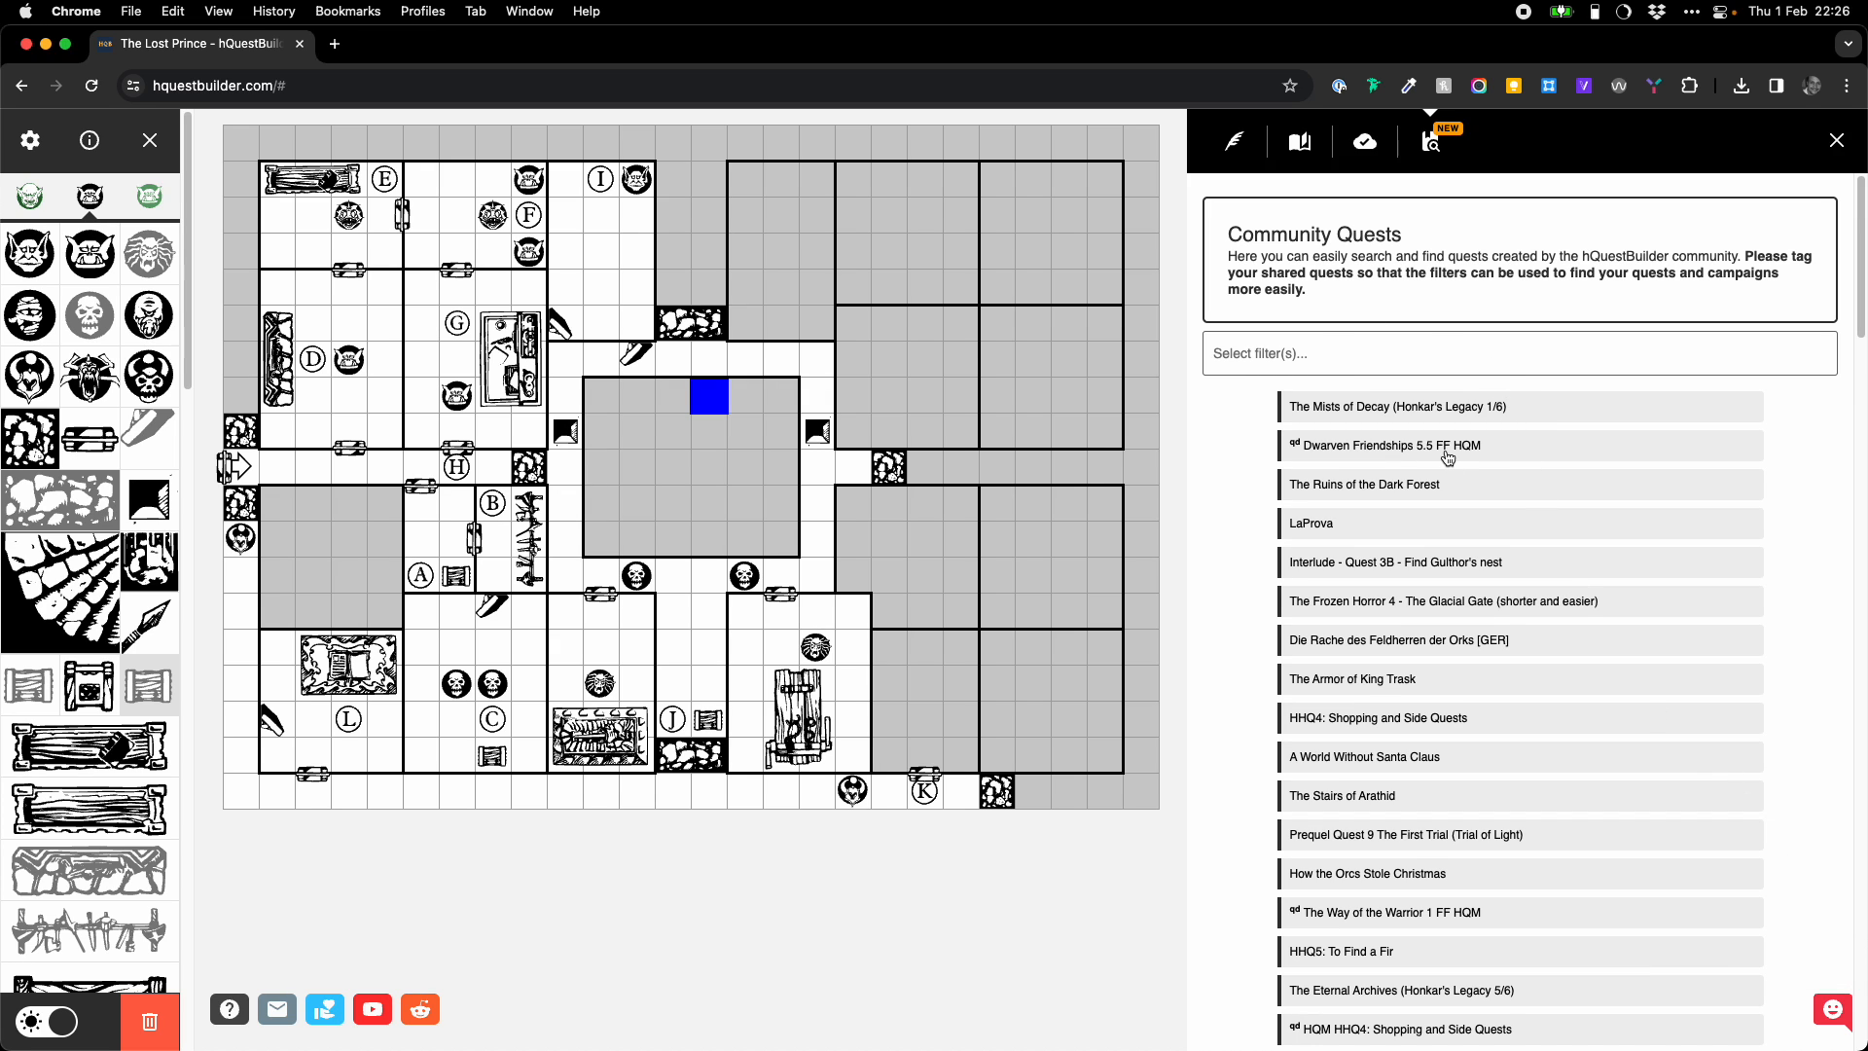
pyautogui.scroll(-5, 1441, 448)
pyautogui.scroll(-15, 1442, 450)
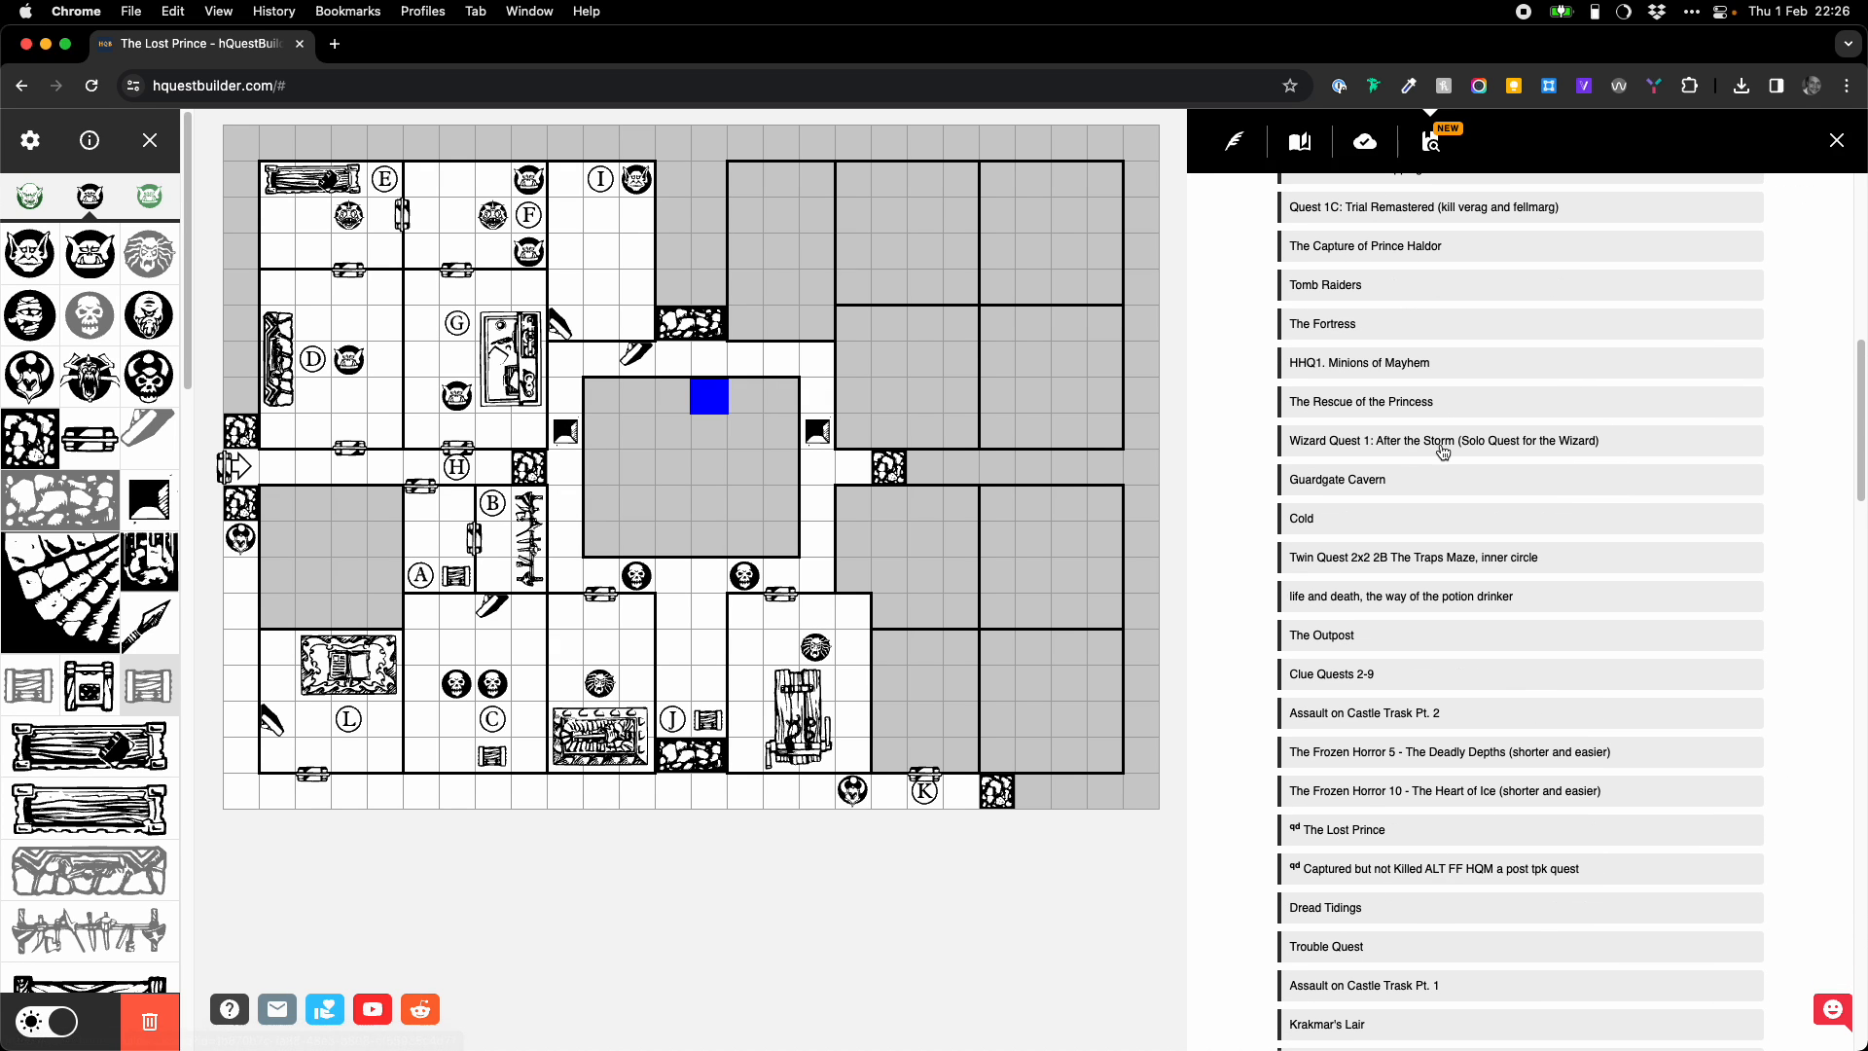
pyautogui.scroll(-20, 1442, 450)
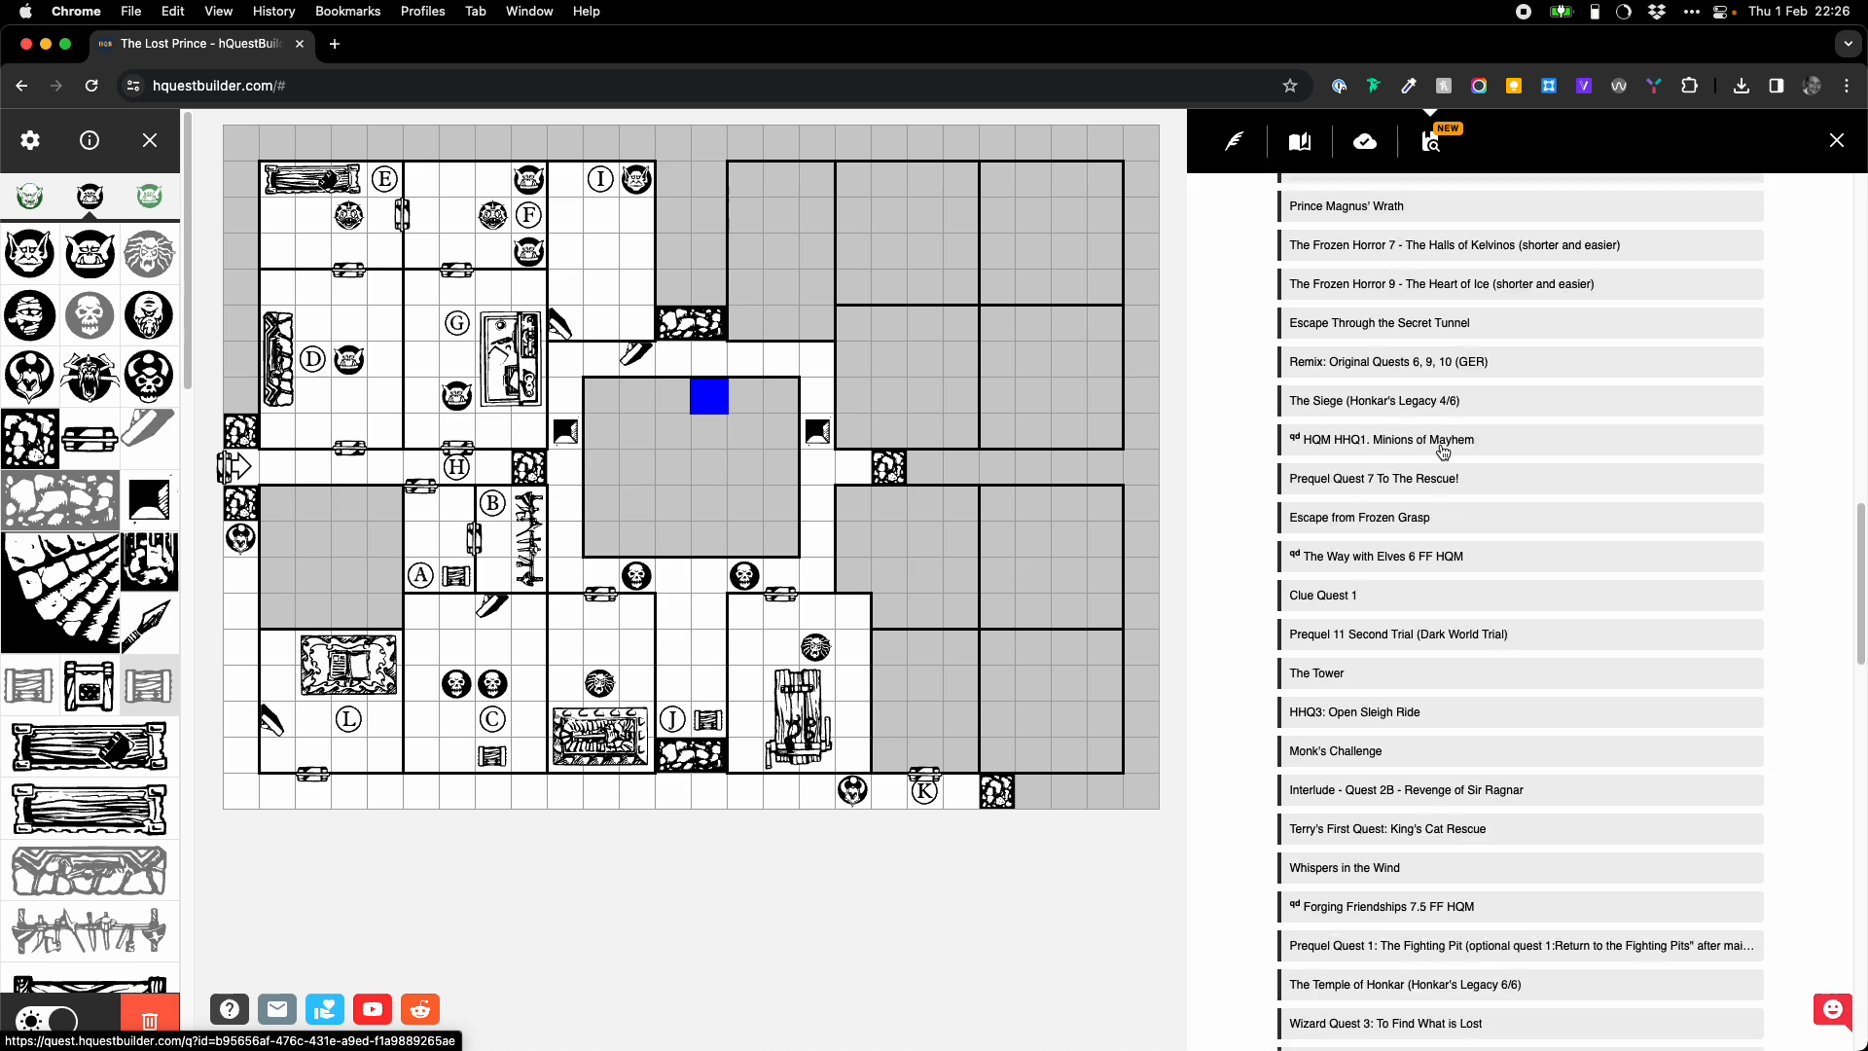
pyautogui.scroll(3, 1442, 450)
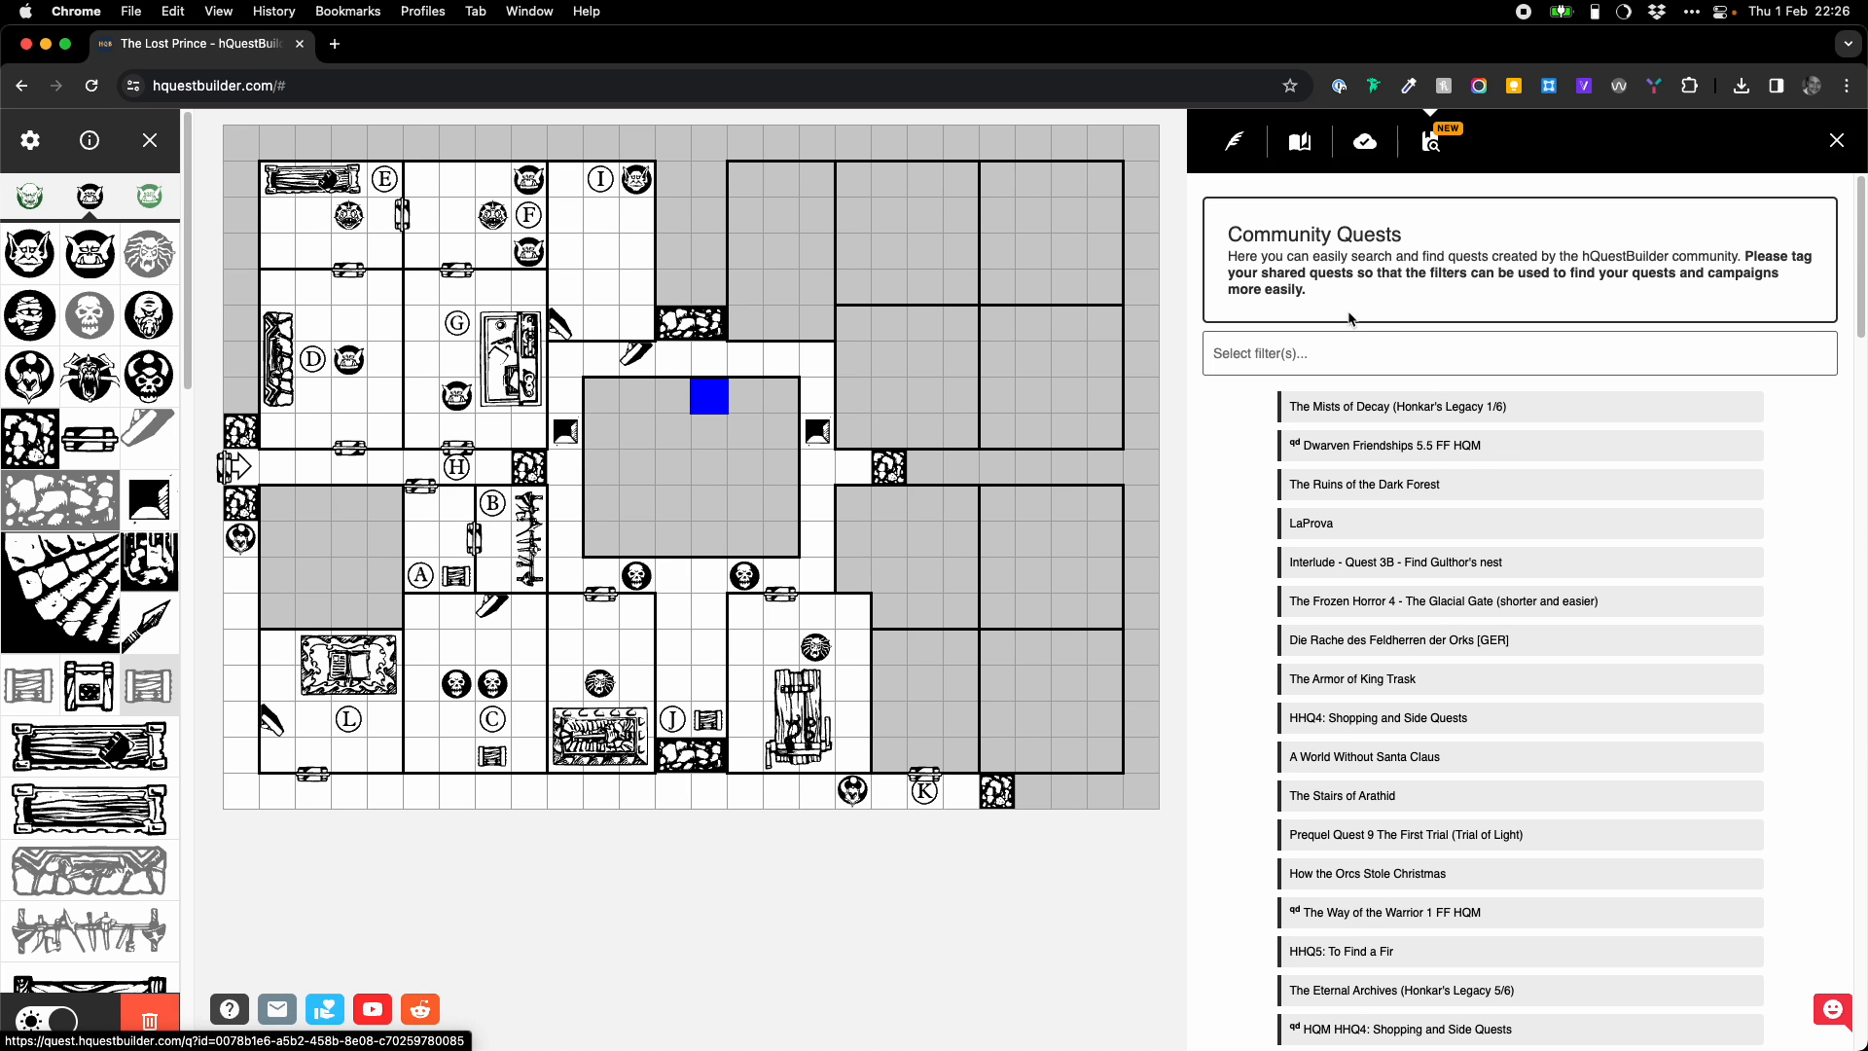
# - Filter the community quests by the language English and remove that filter again
pyautogui.click(1370, 355)
pyautogui.click(1370, 355)
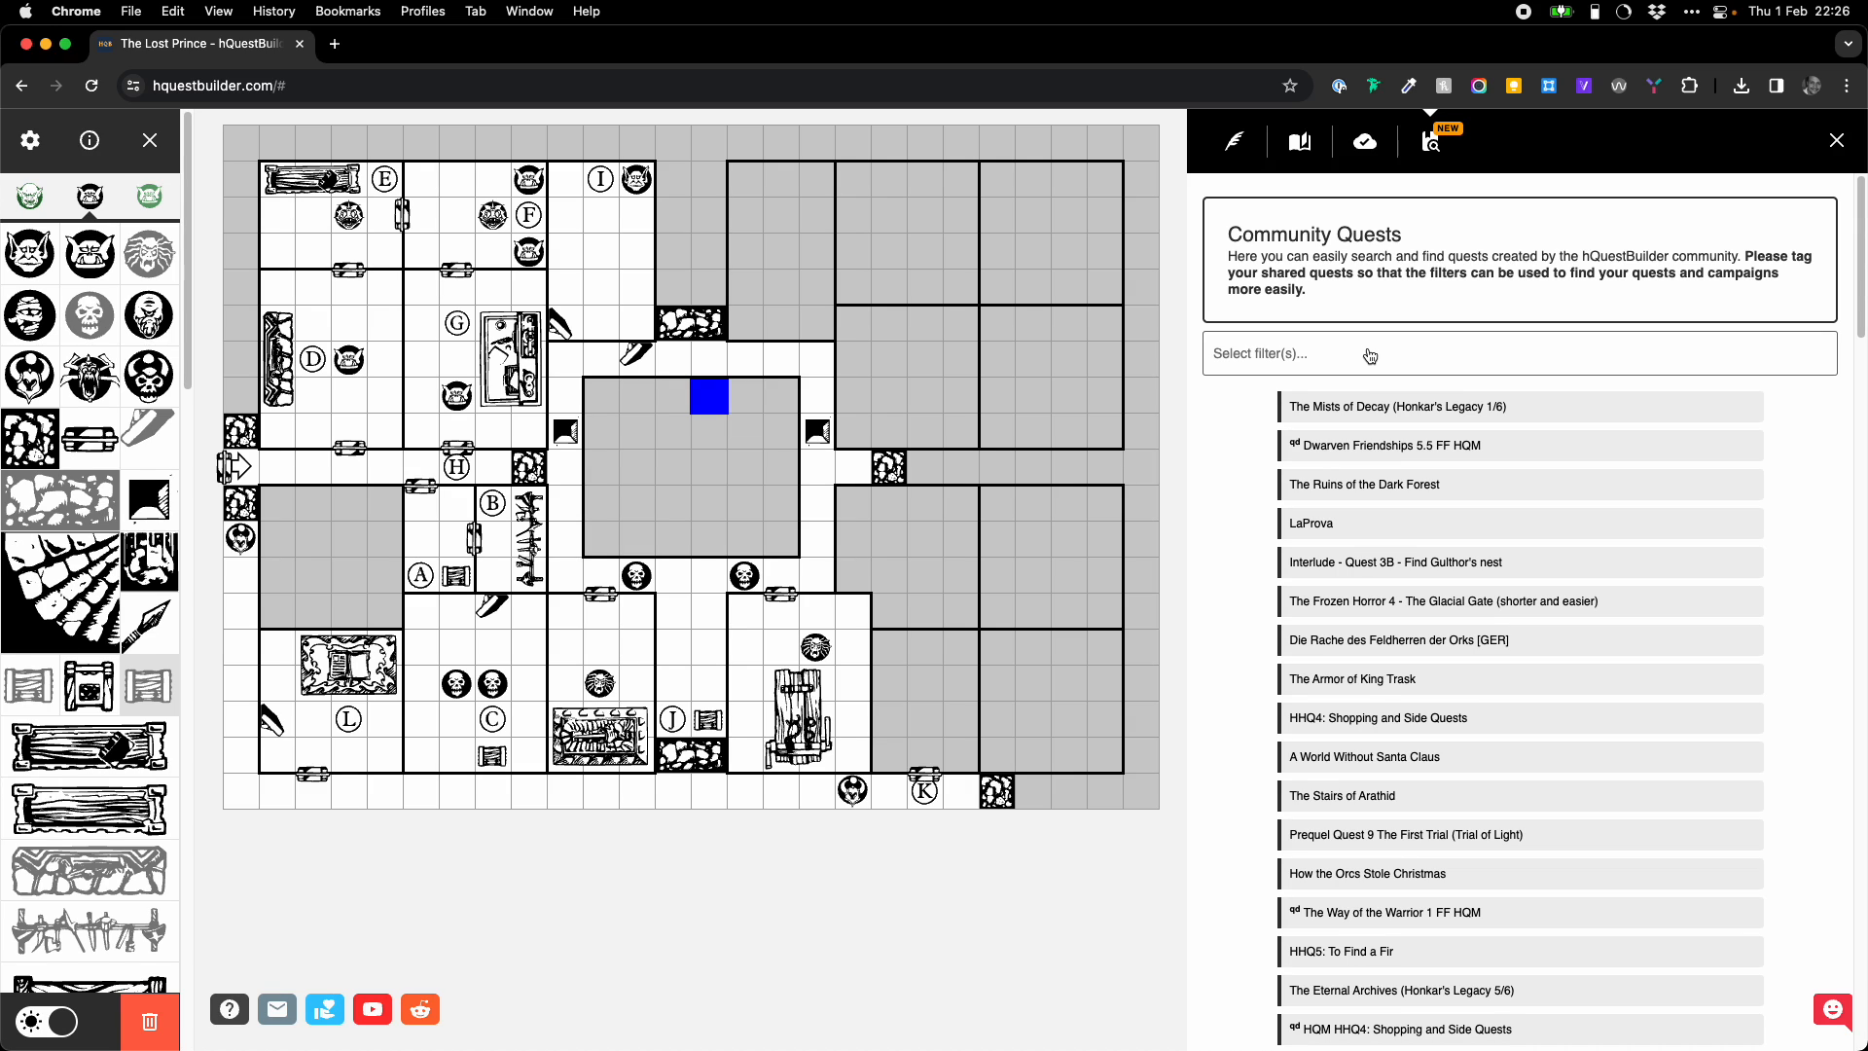
pyautogui.click(1370, 355)
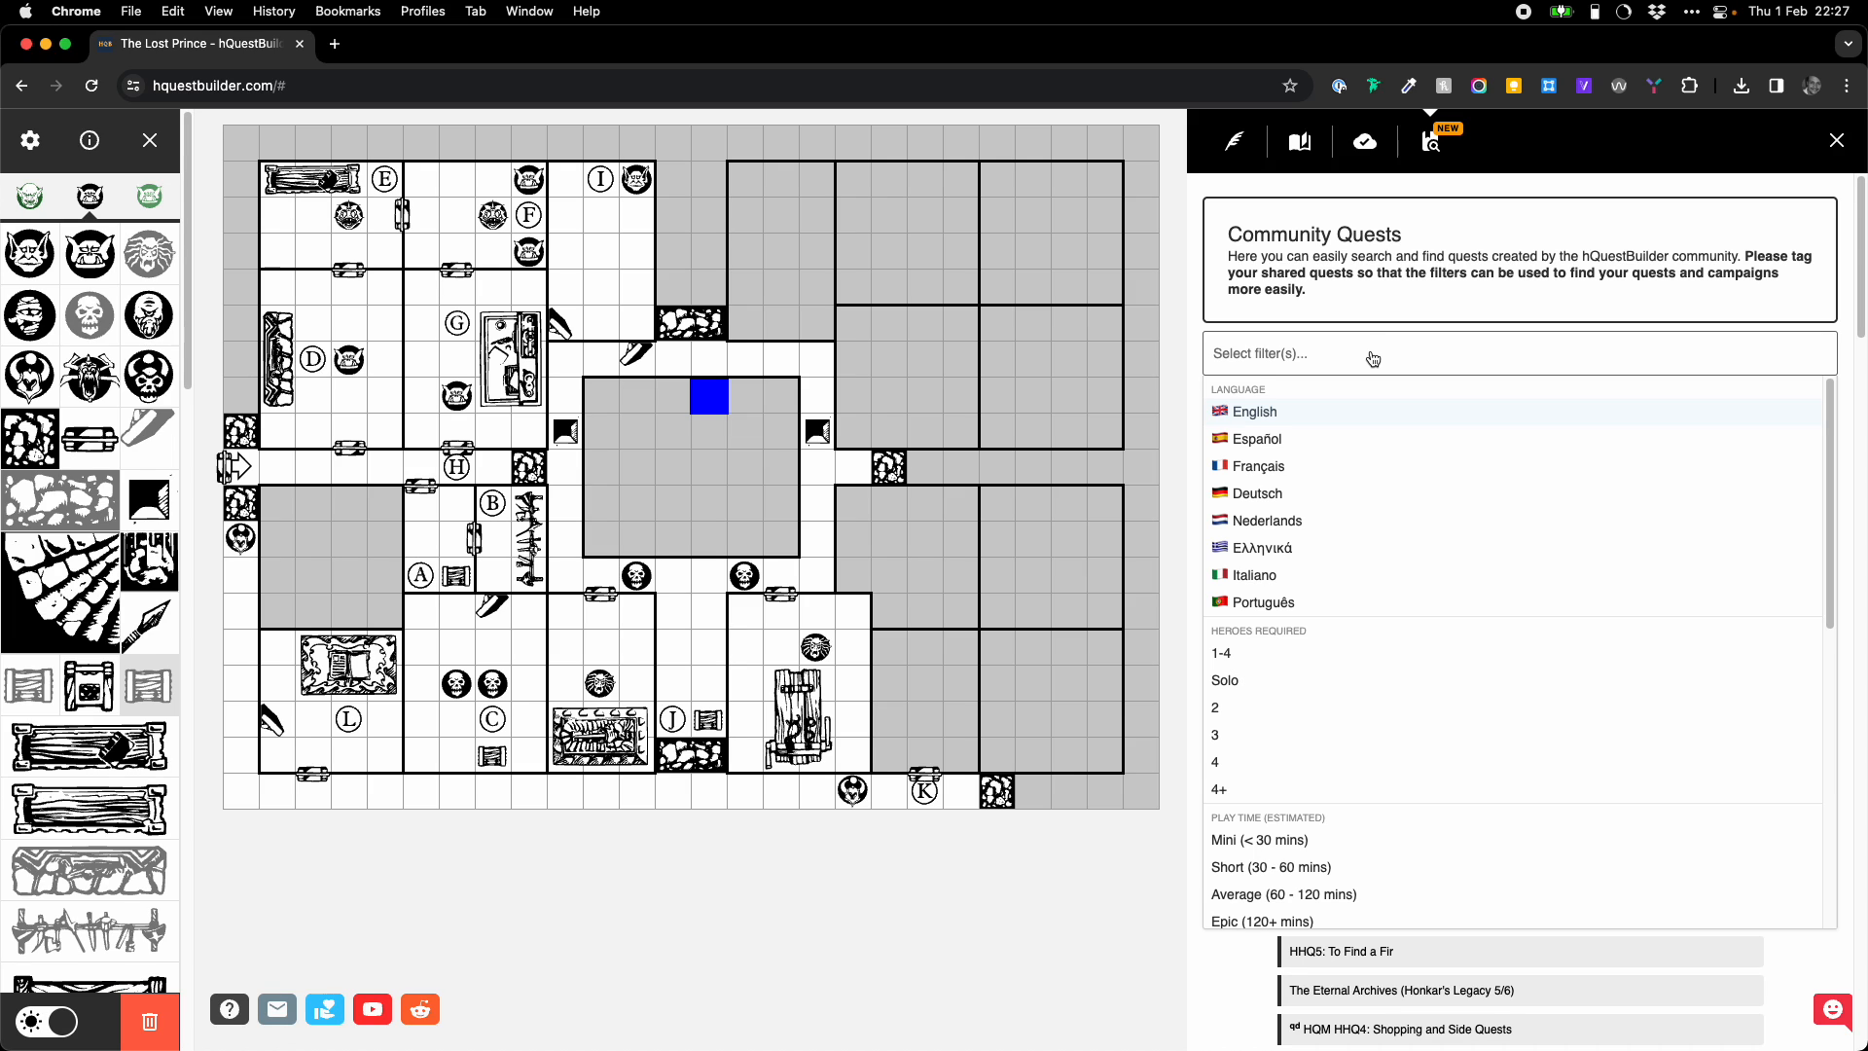
pyautogui.click(1277, 421)
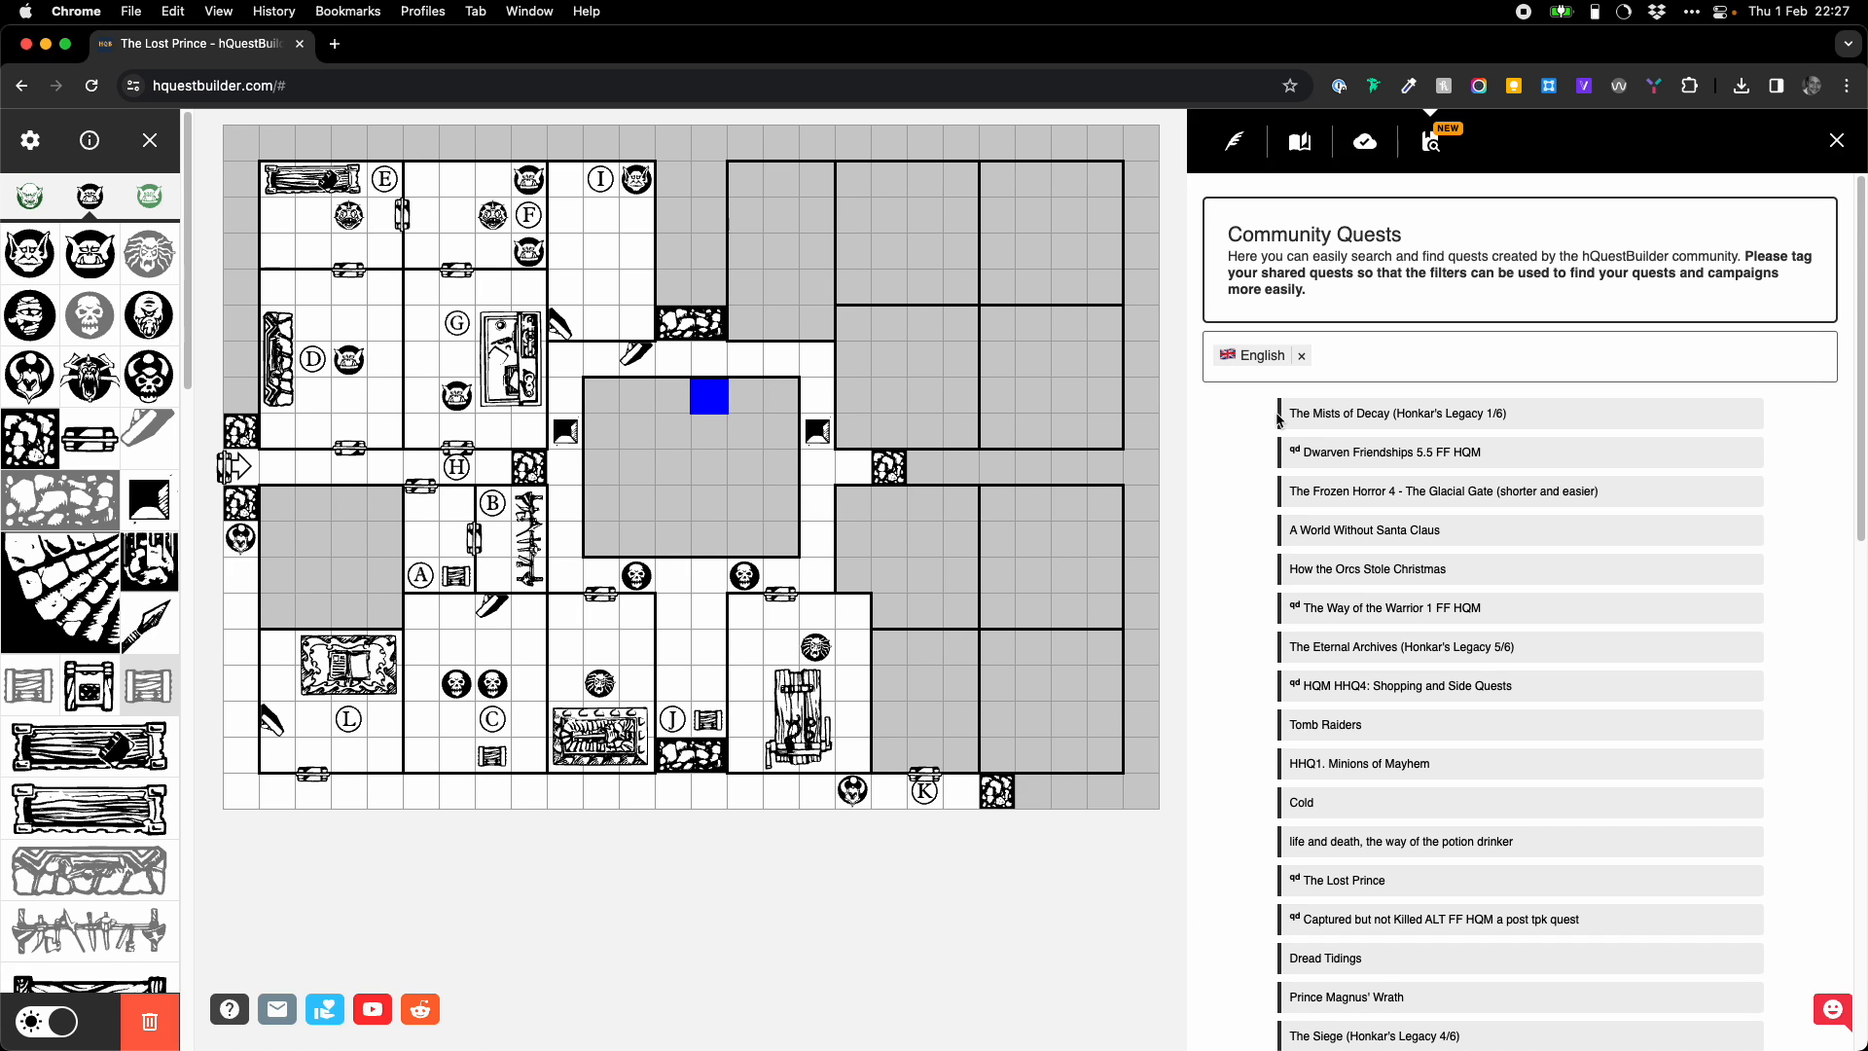
pyautogui.click(1300, 355)
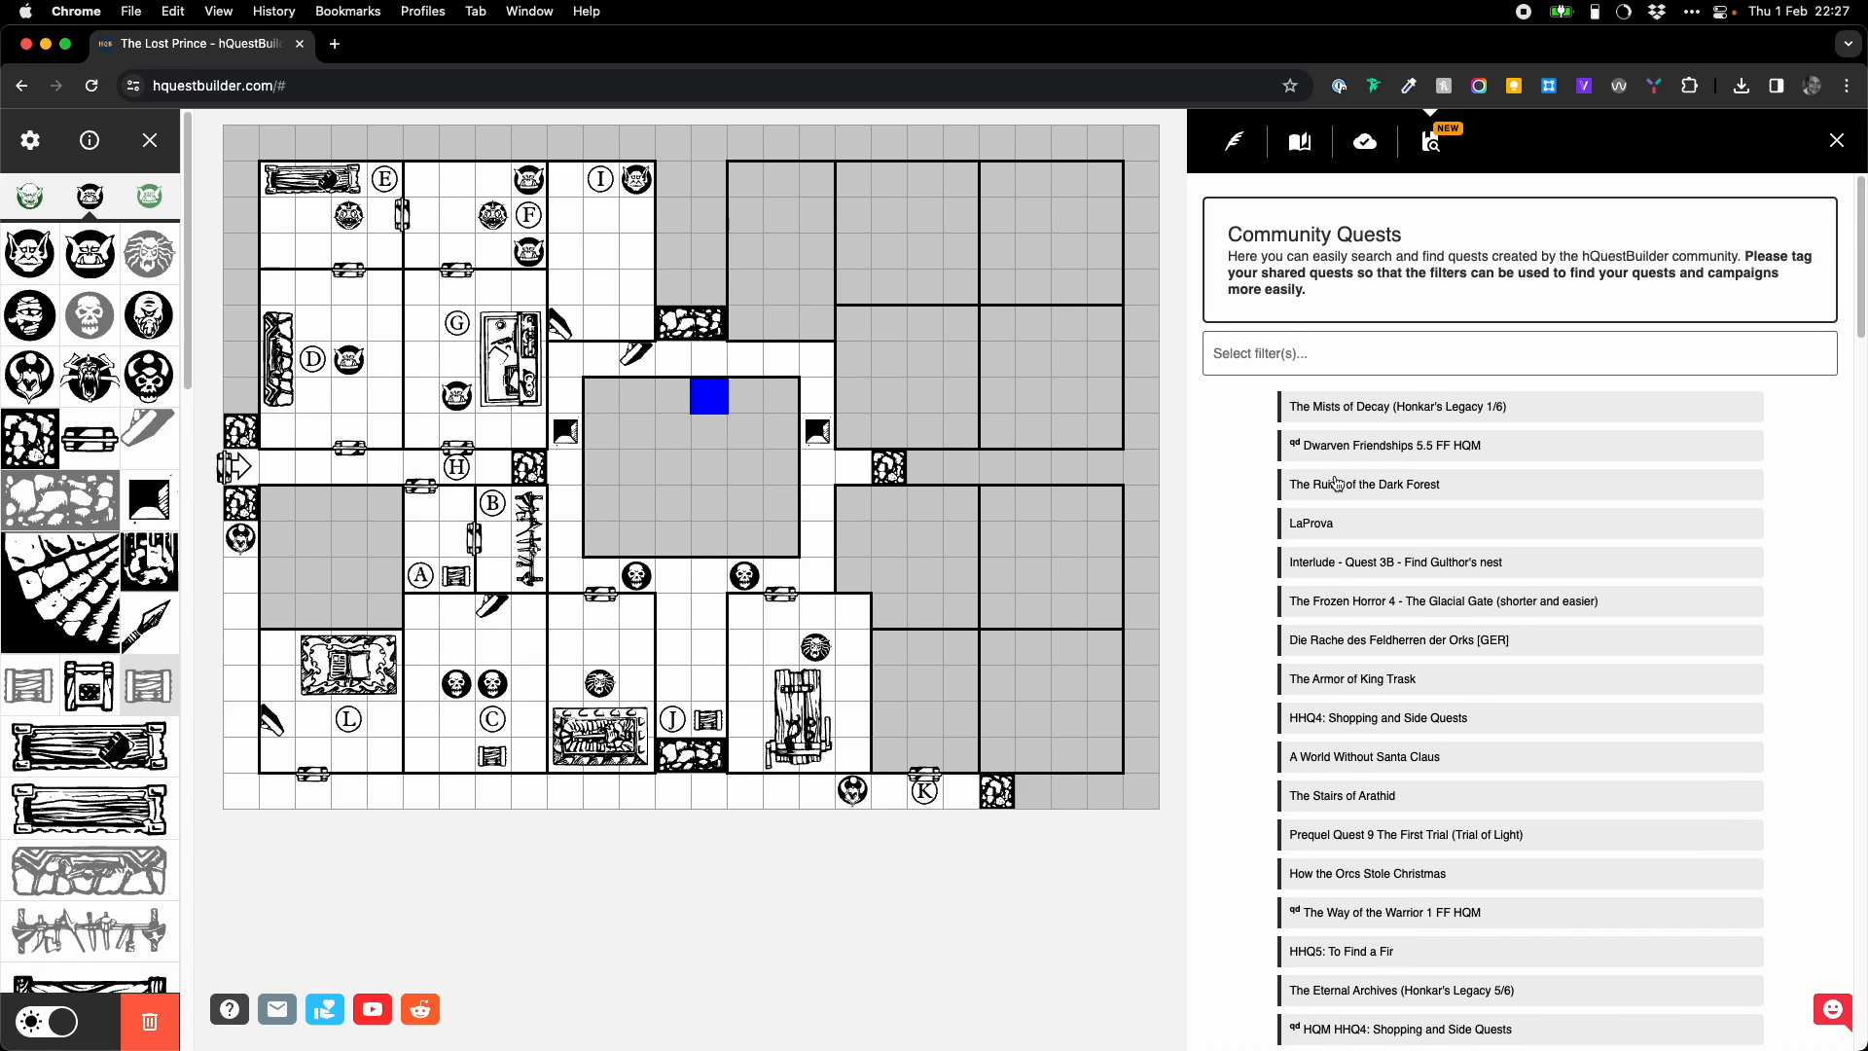
# - Filter the community quests by the required expansion Kellar's Keep
pyautogui.click(1301, 355)
pyautogui.scroll(-5, 1333, 584)
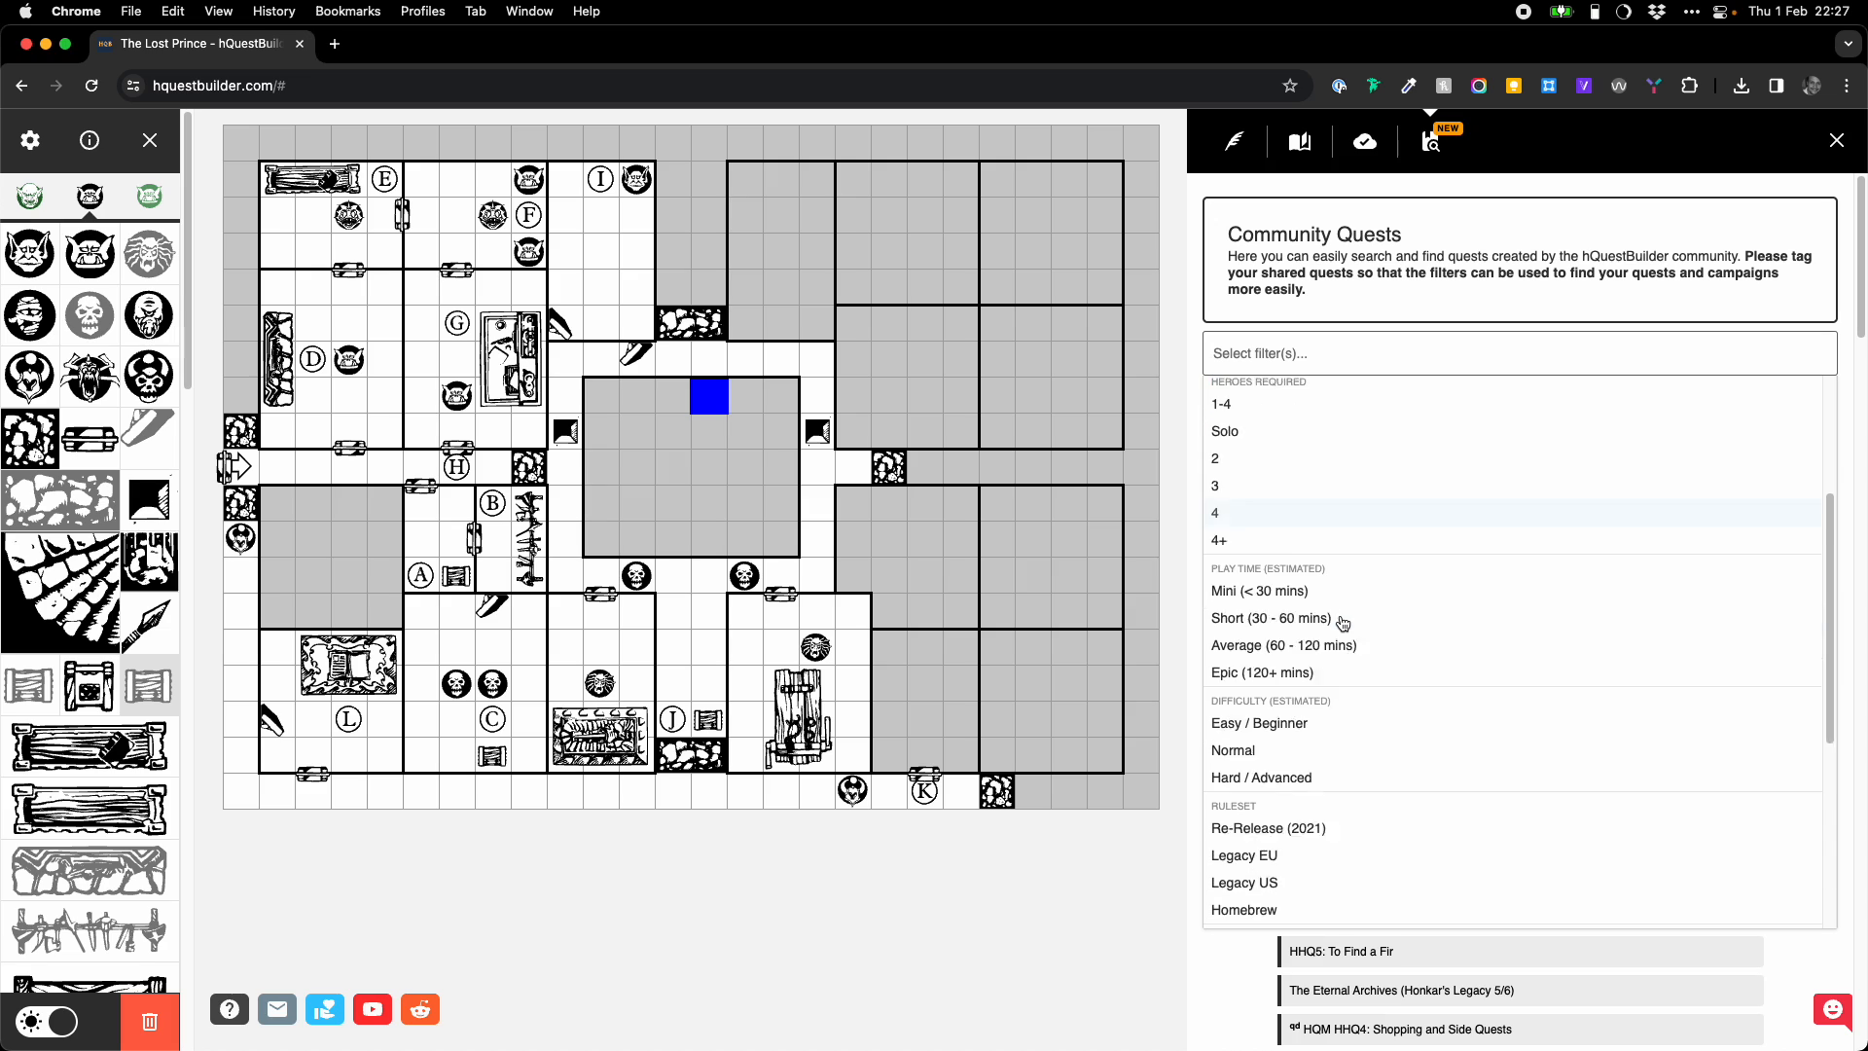
pyautogui.scroll(-5, 1335, 755)
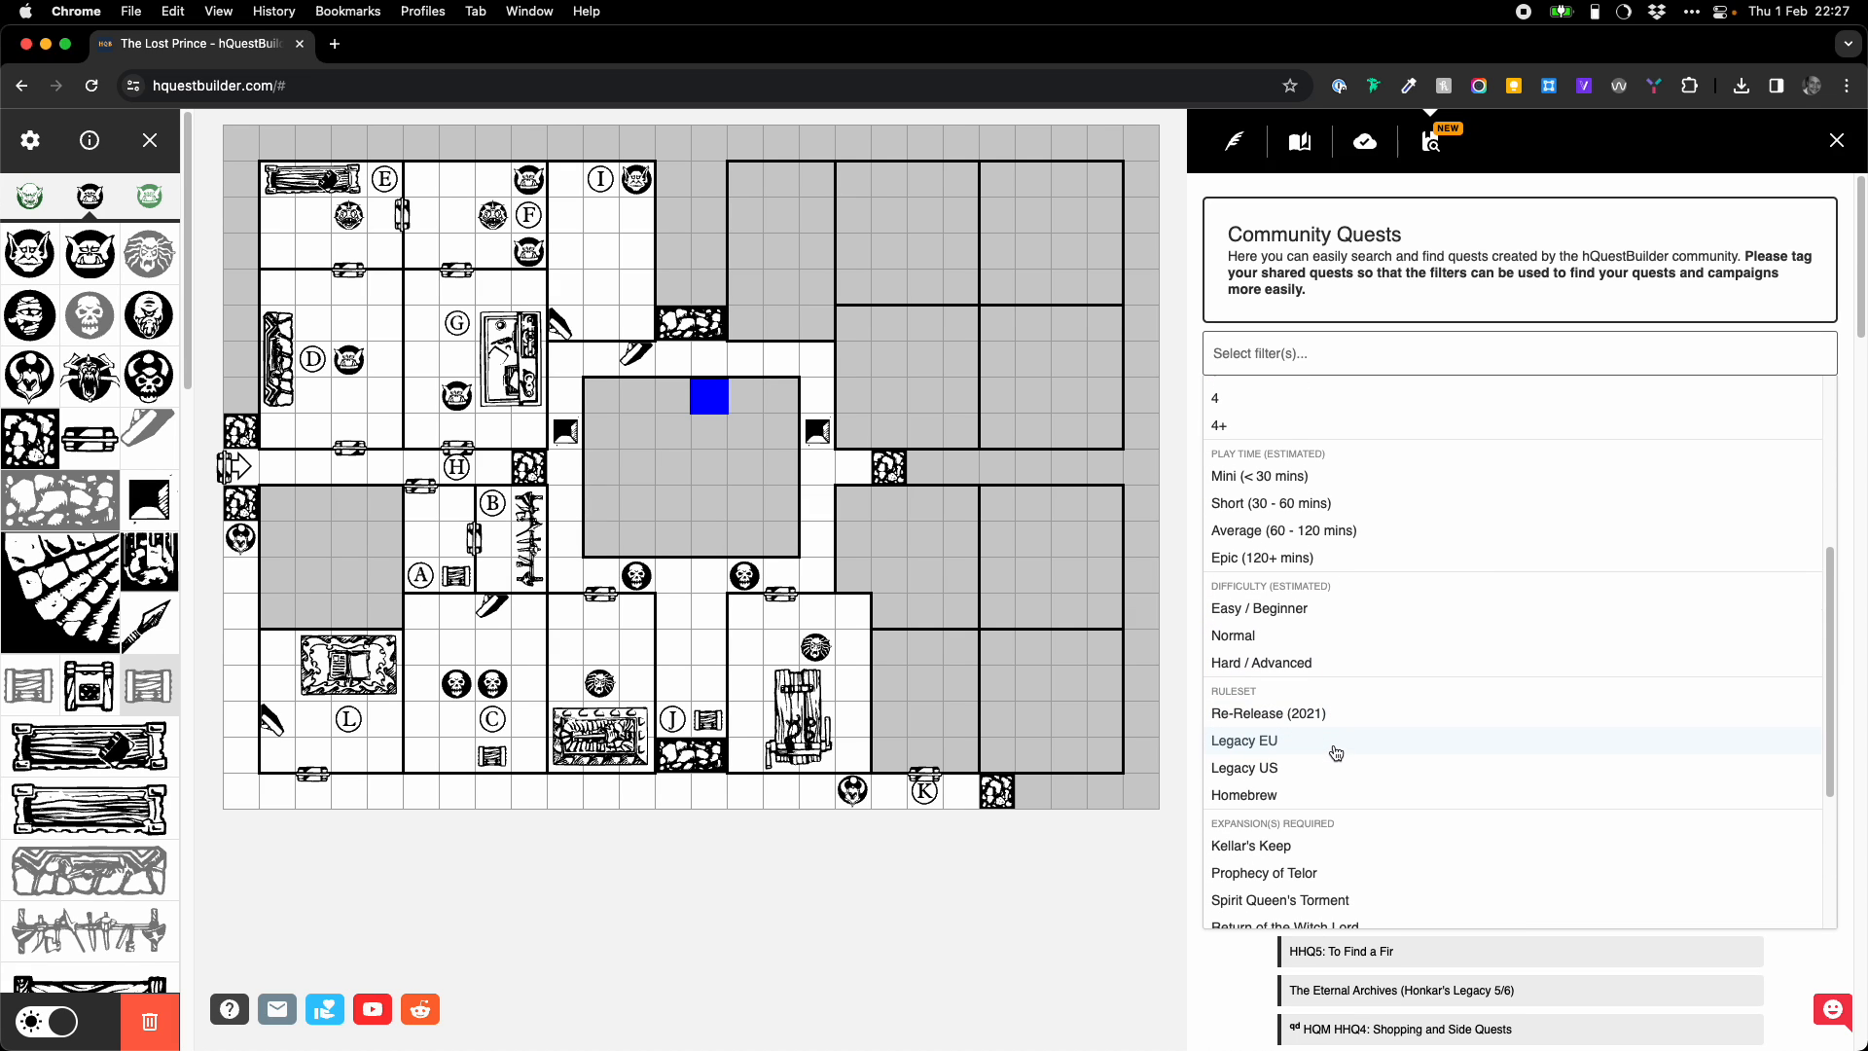
pyautogui.click(1290, 570)
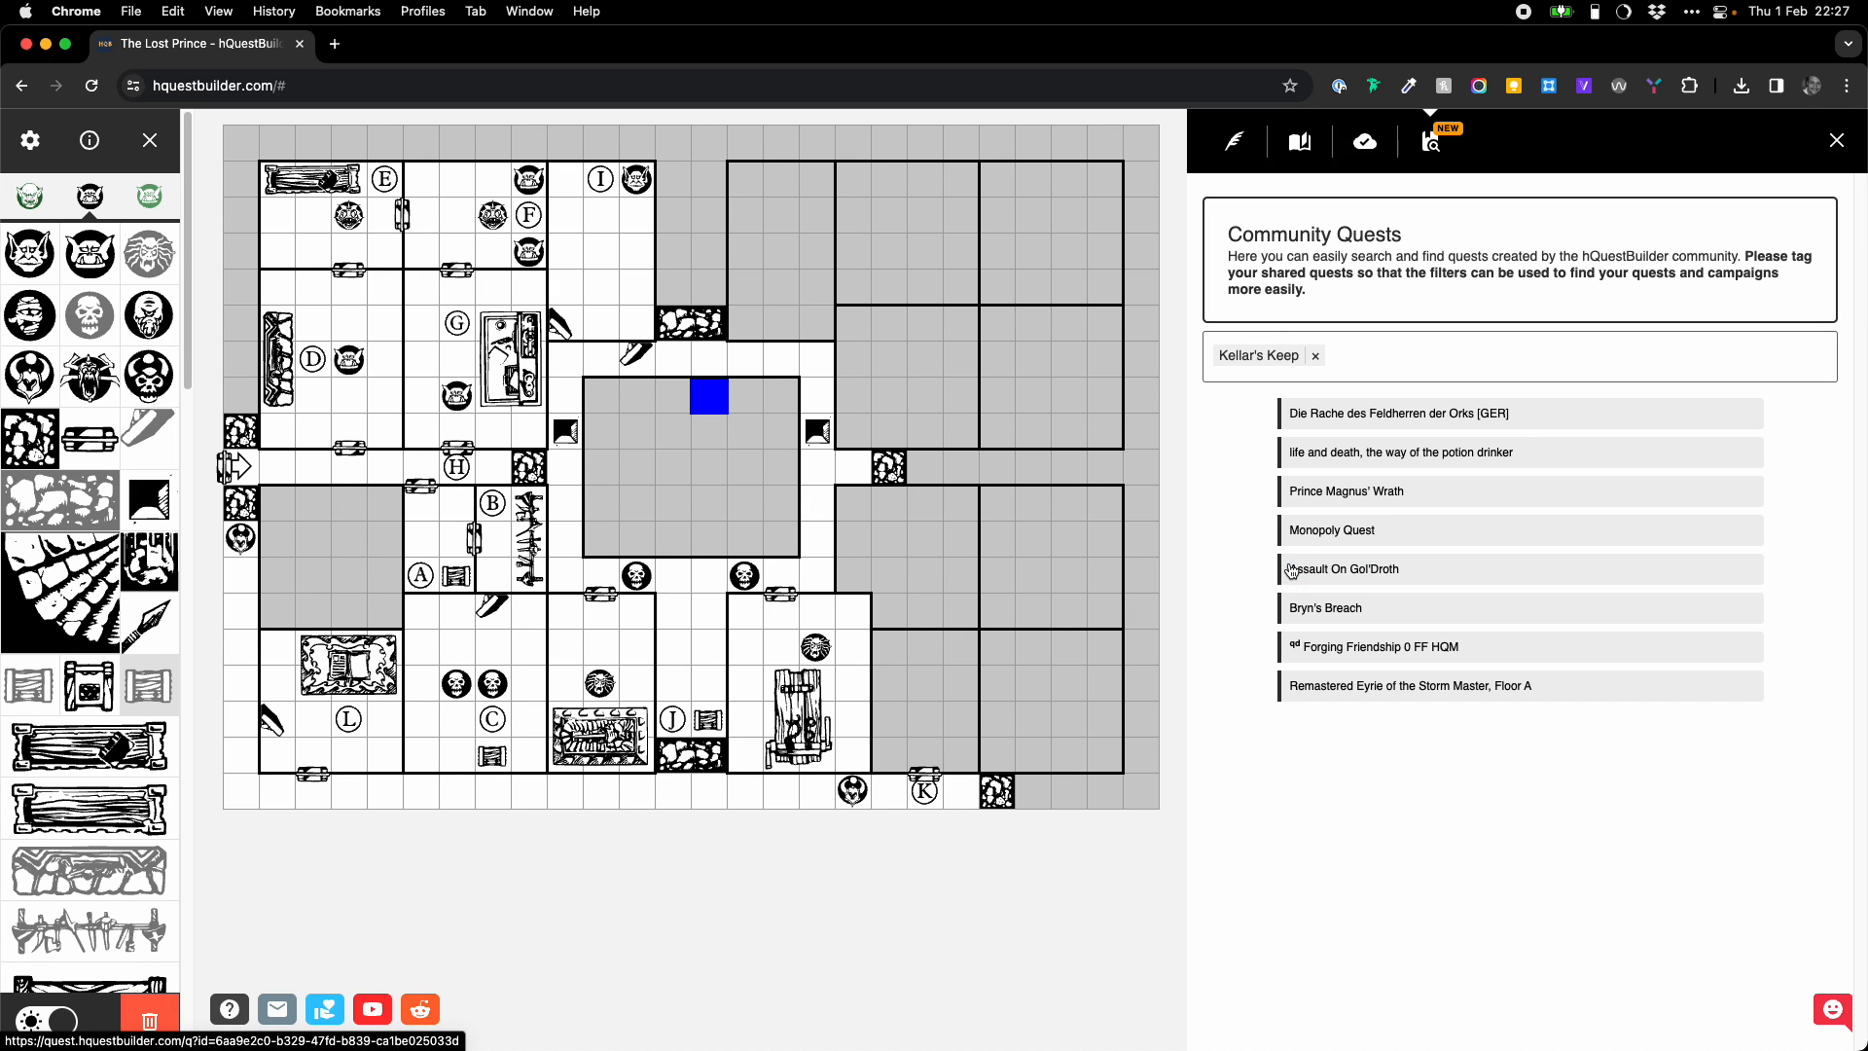
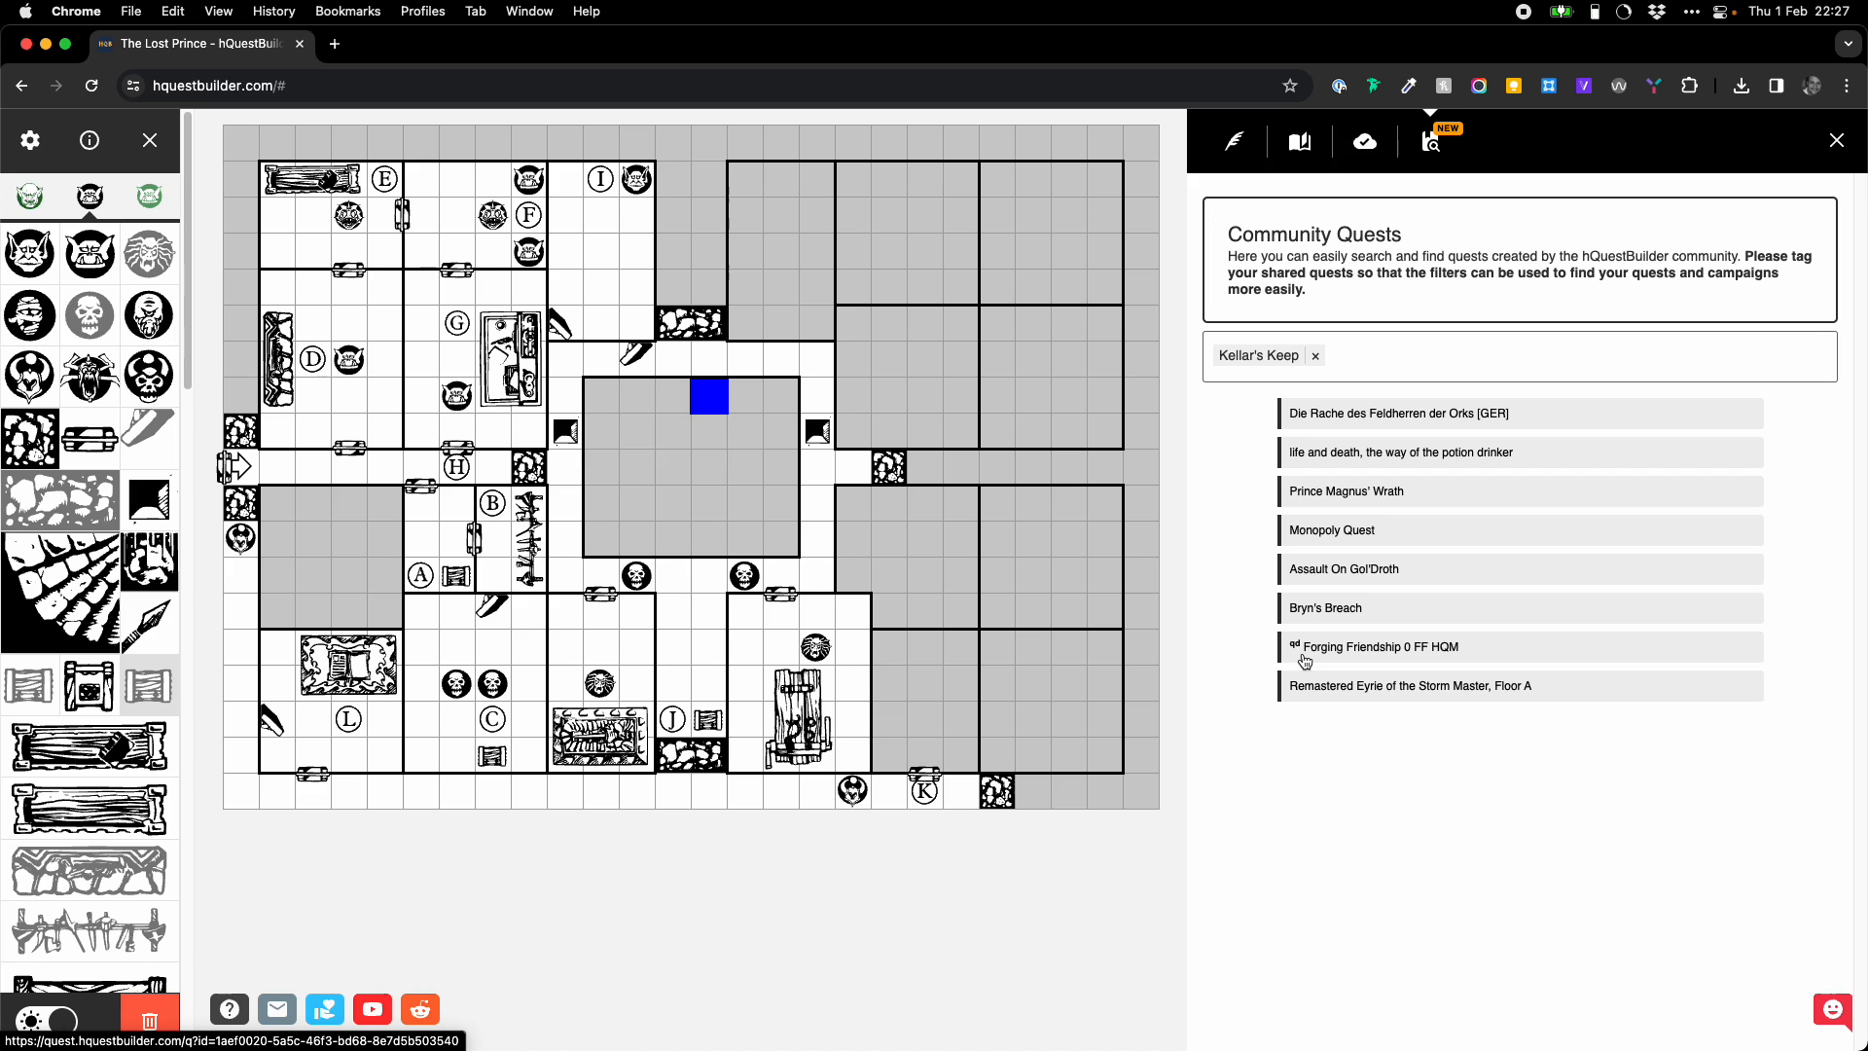
# - Open the community quest "Forging Friendship 0 FF HQM" and start playing it on hQuestMaster, dismissing the introduction
pyautogui.click(1394, 655)
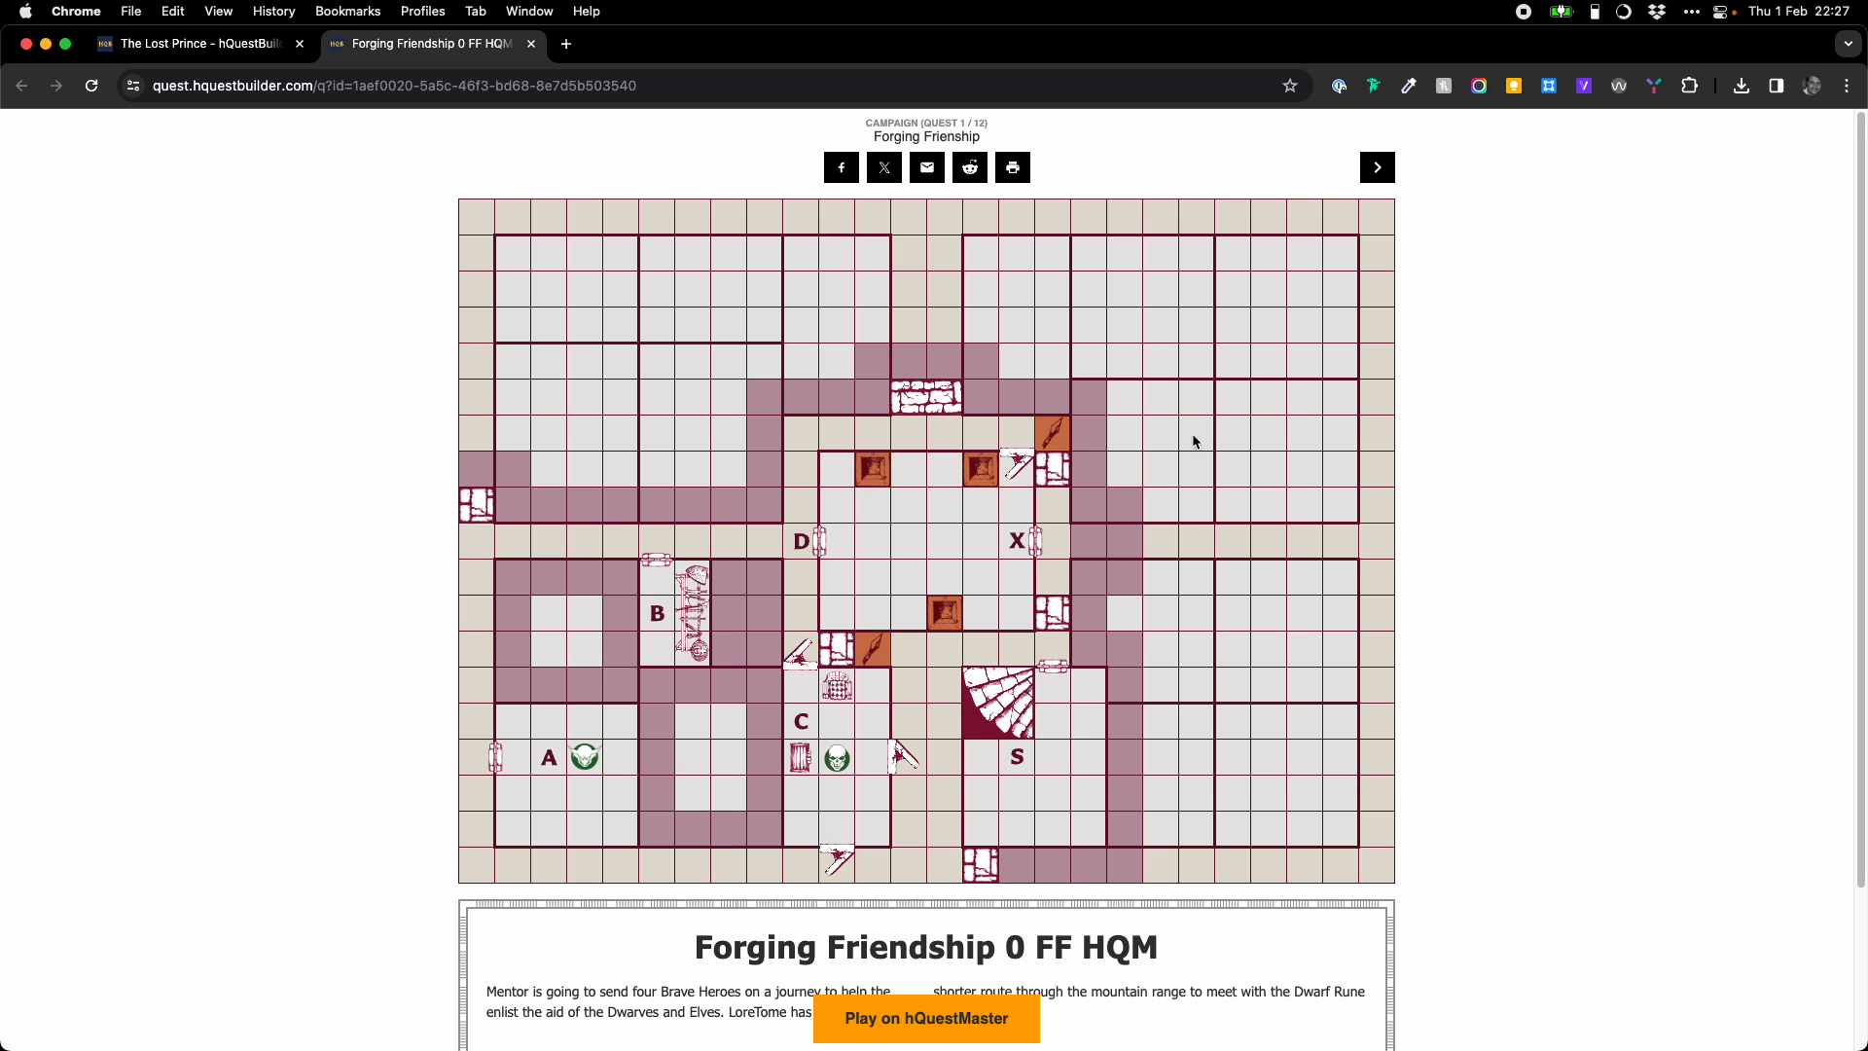
pyautogui.scroll(-3, 1194, 438)
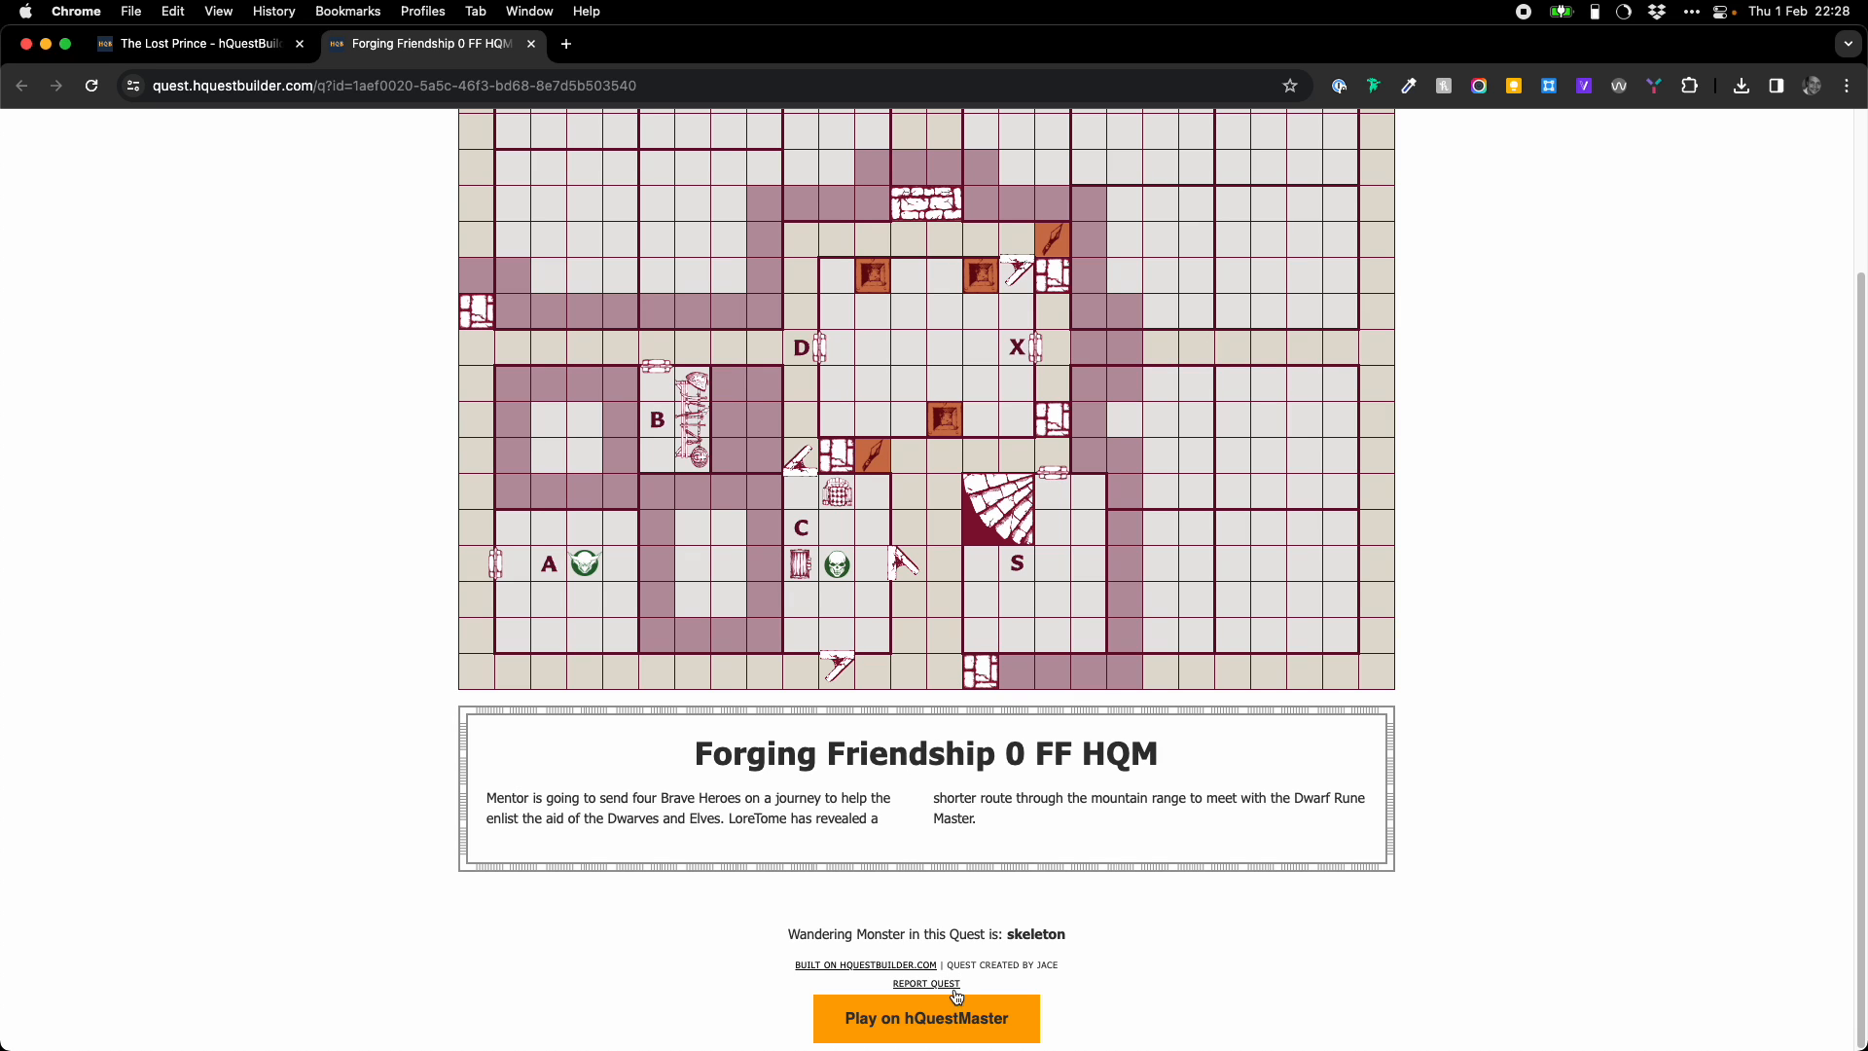
pyautogui.click(966, 1018)
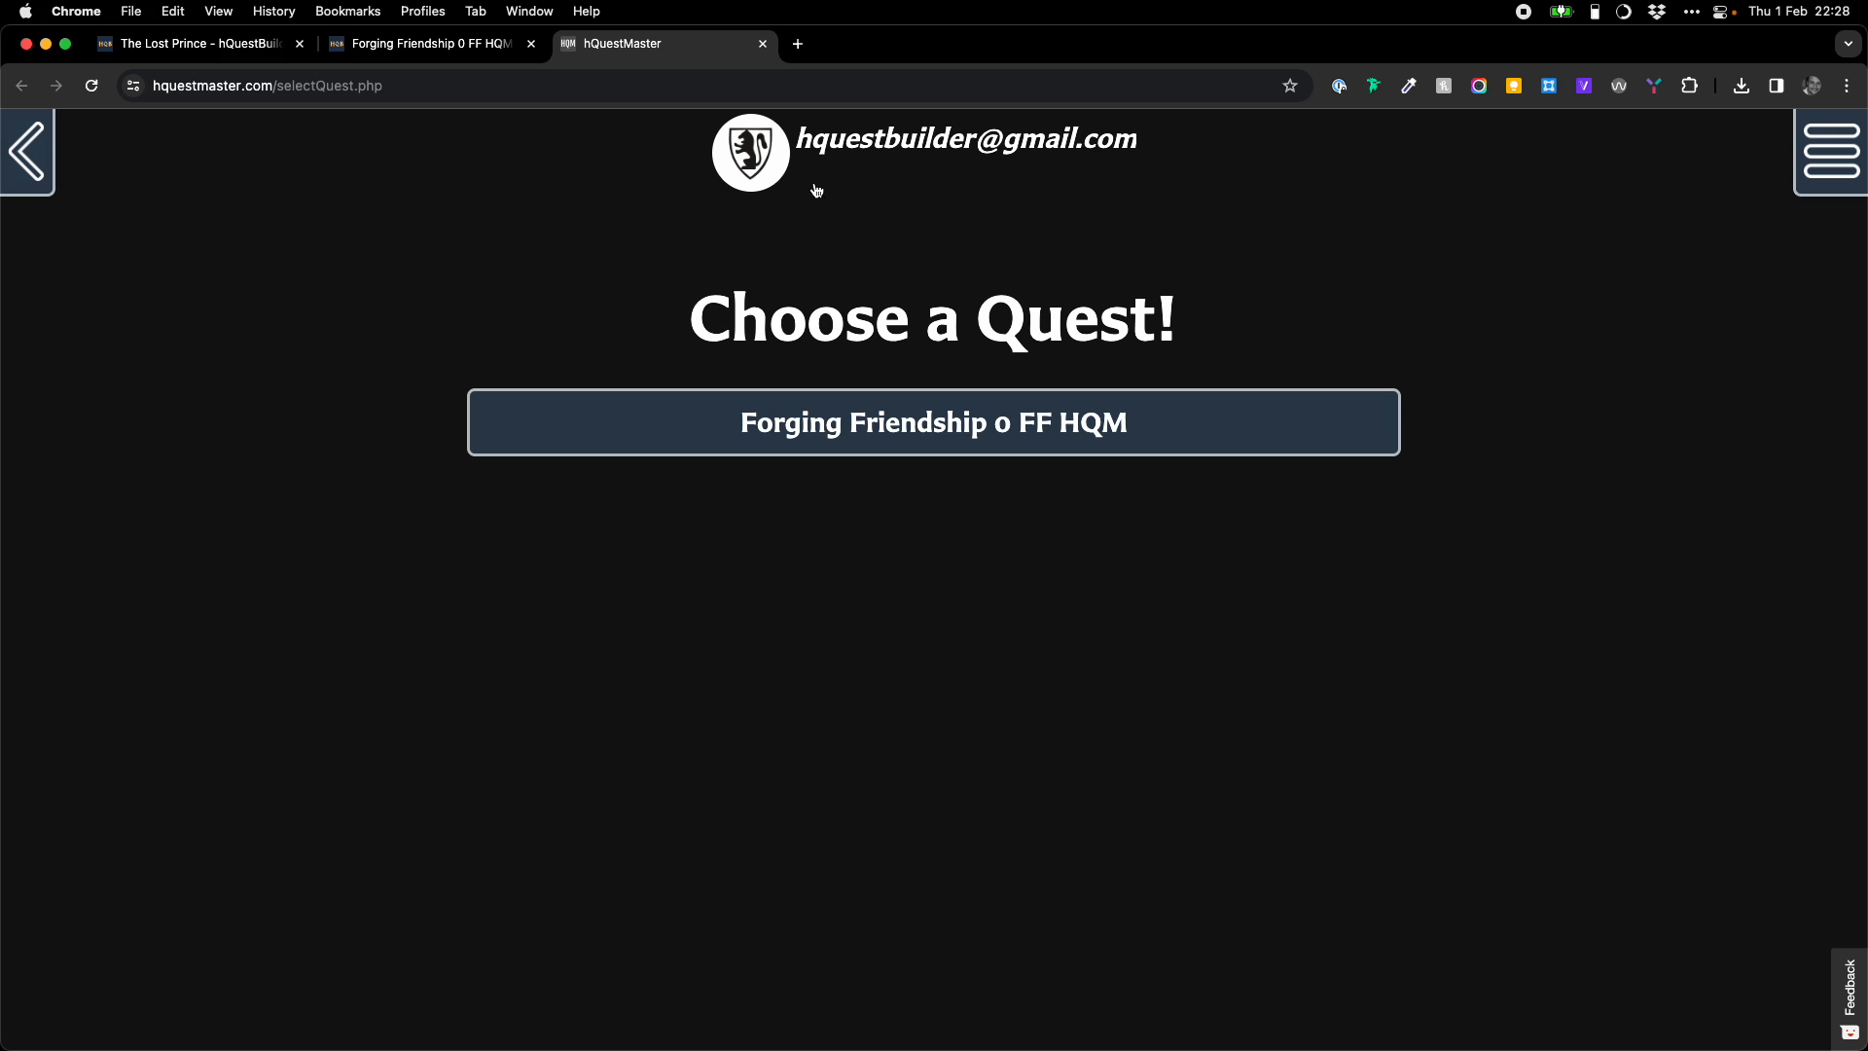
pyautogui.click(1005, 433)
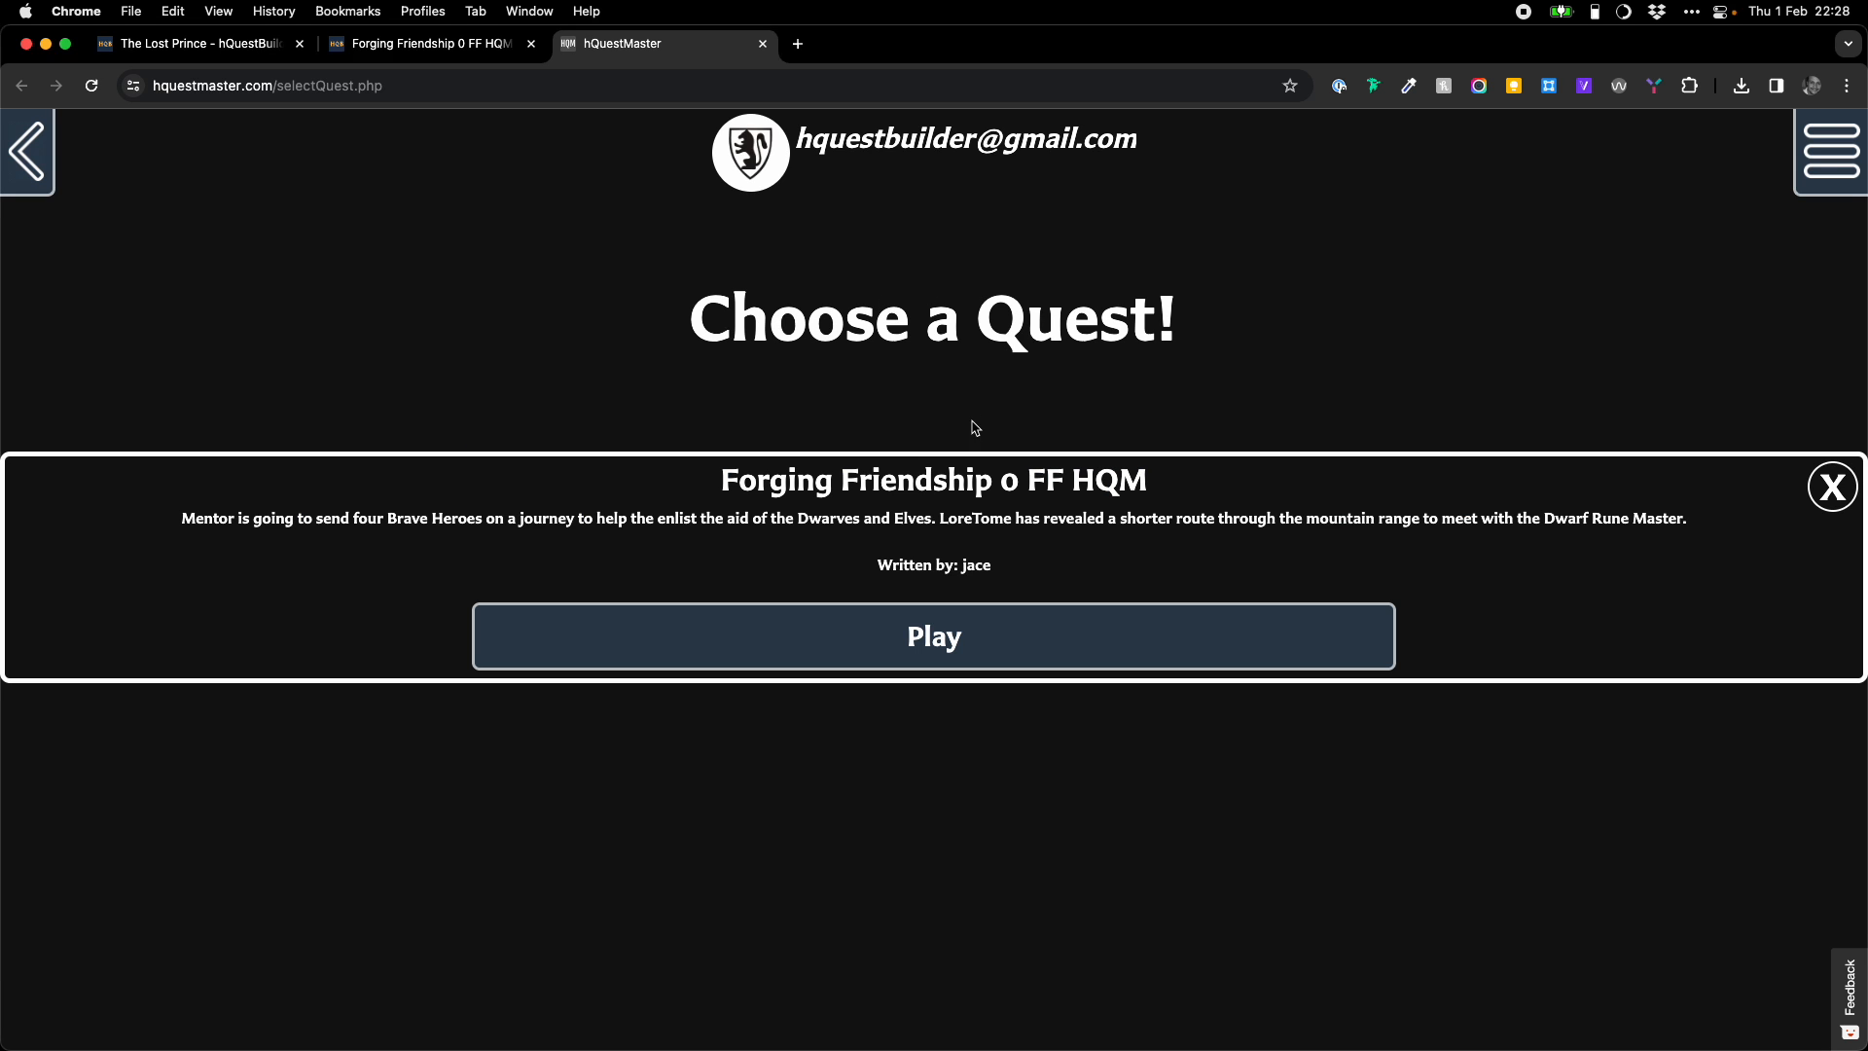
pyautogui.click(991, 640)
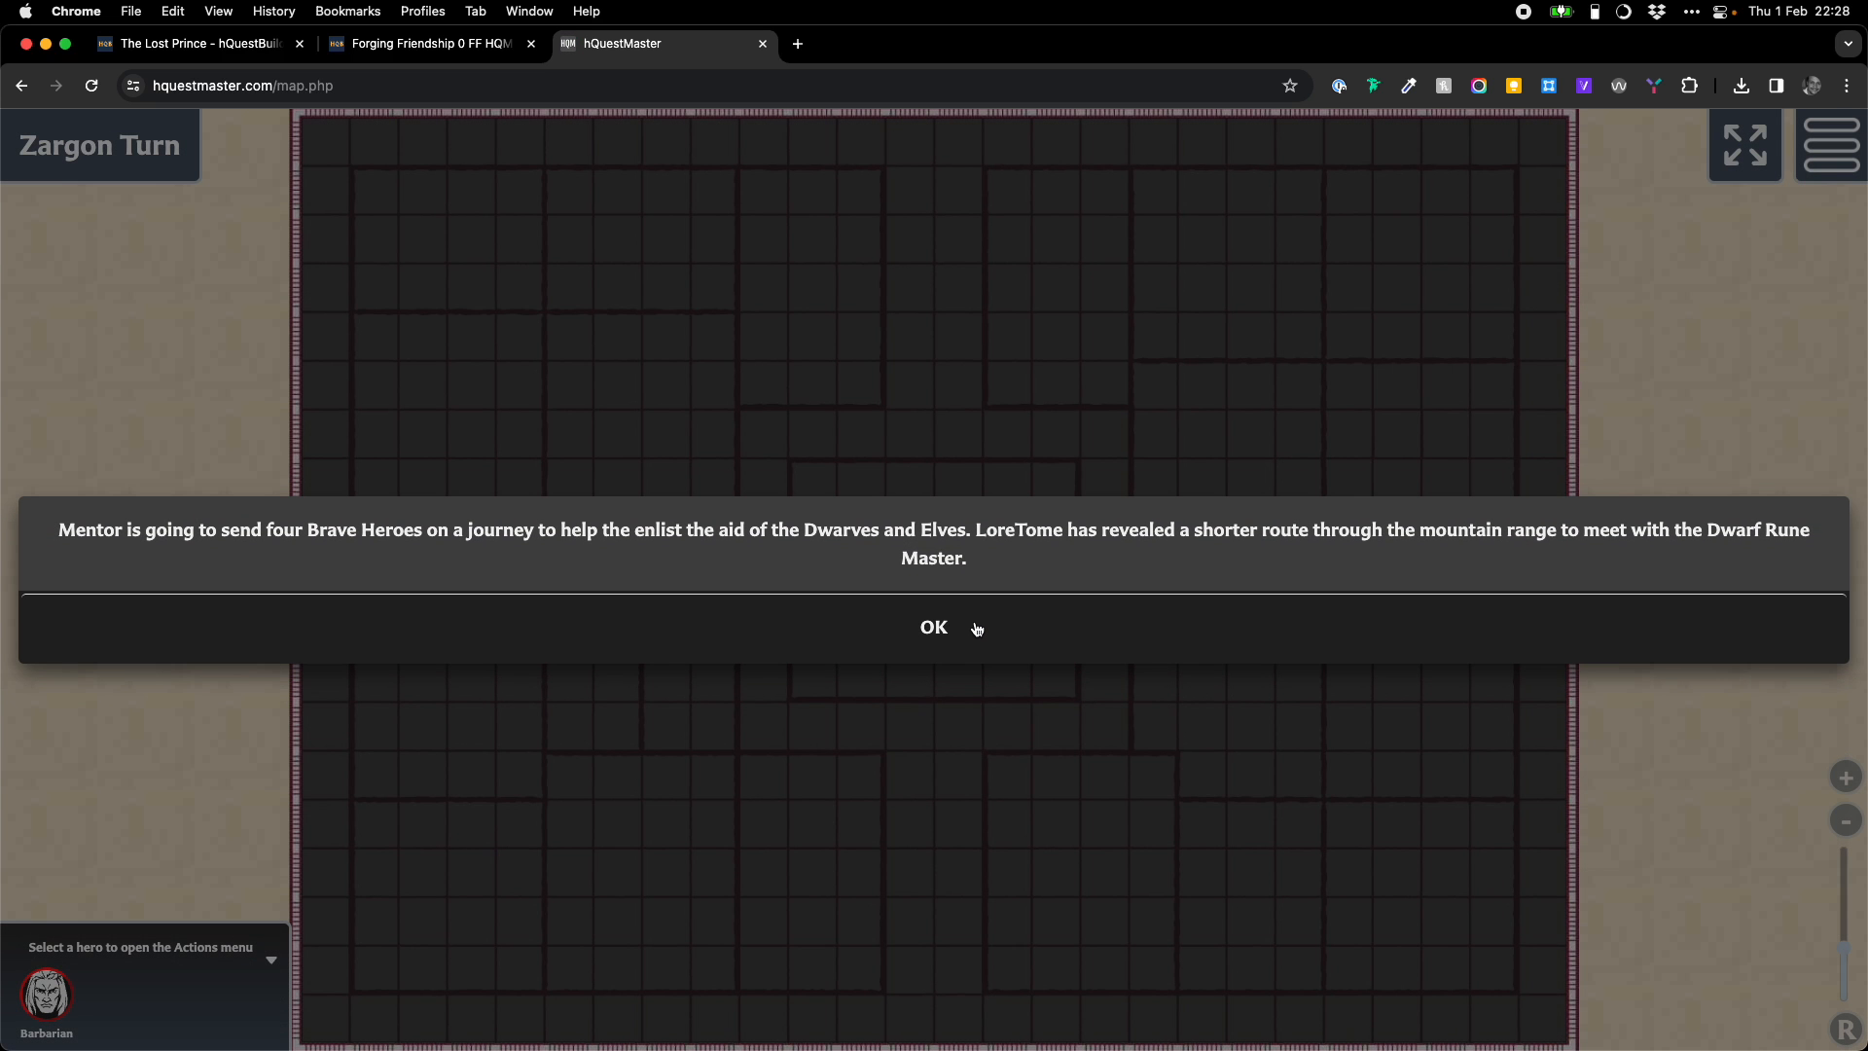
pyautogui.click(977, 629)
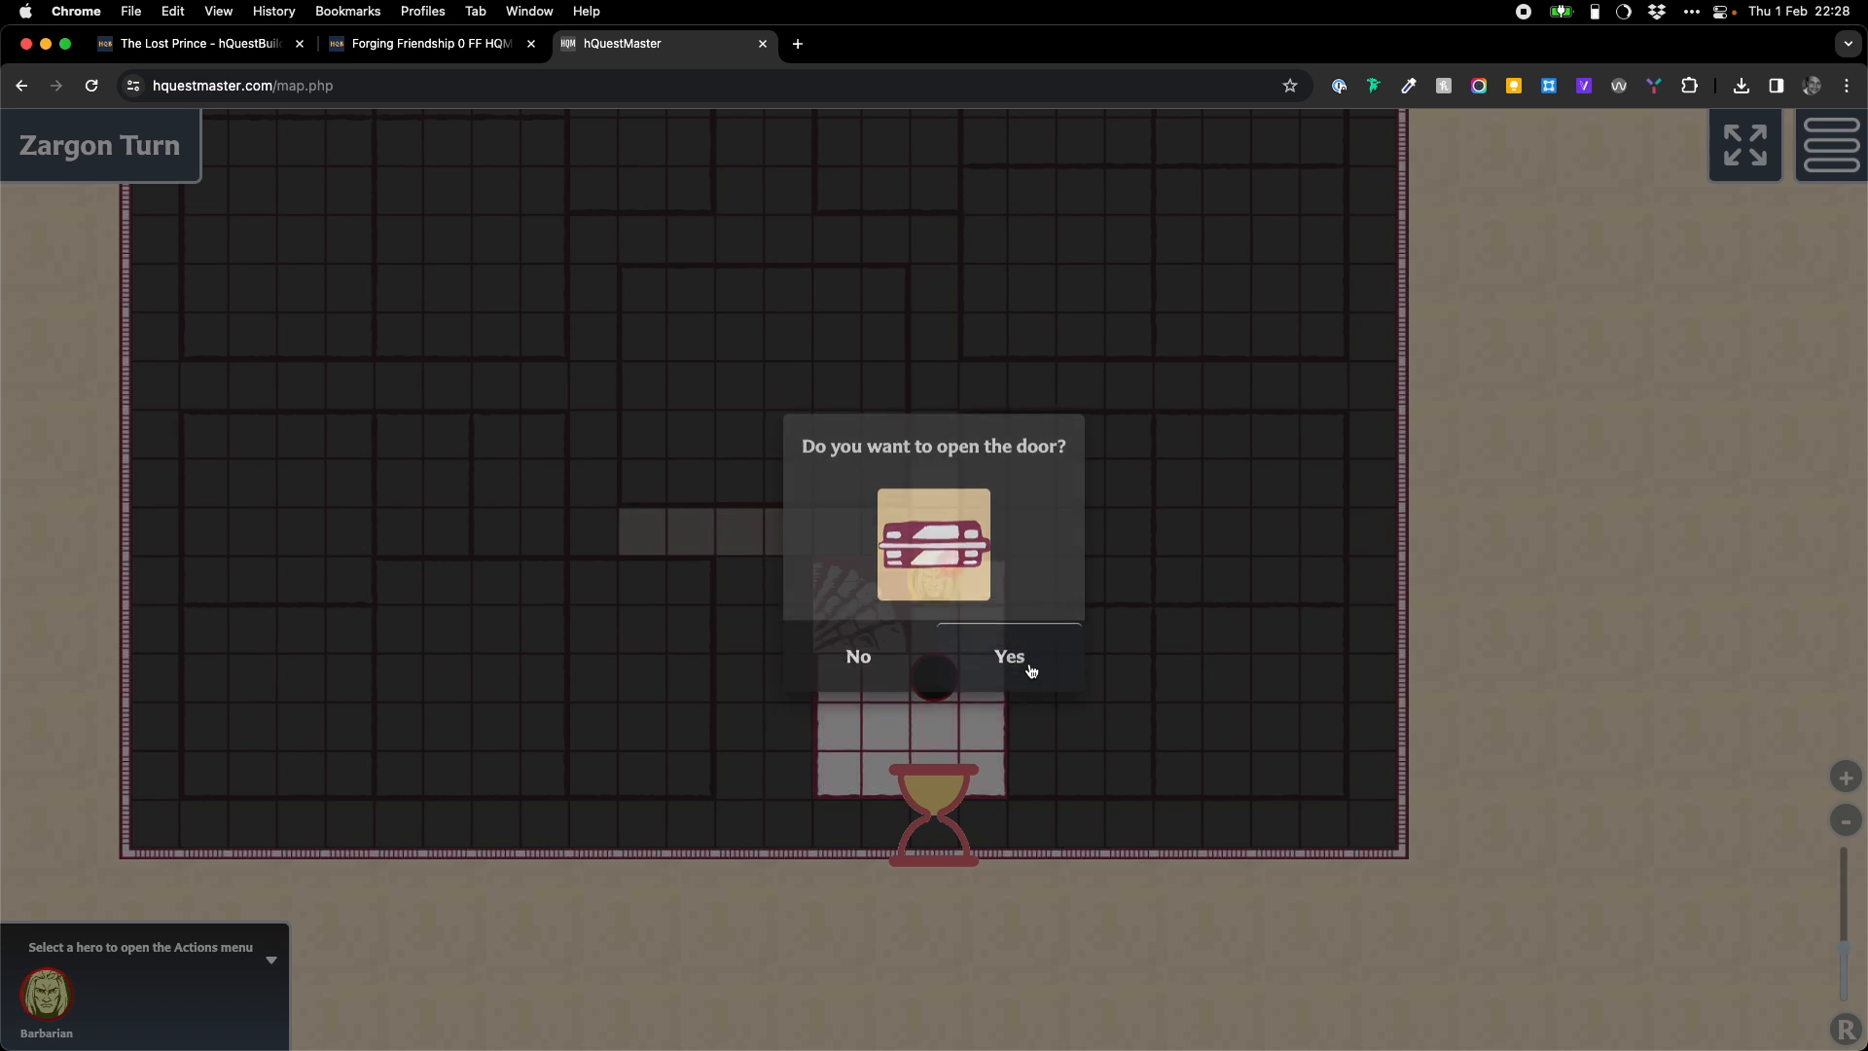
# - Open the door and move the Barbarian along the corridor, and close the hQuestMaster and shared quest pages to return to hQuestBuilder
pyautogui.click(1009, 657)
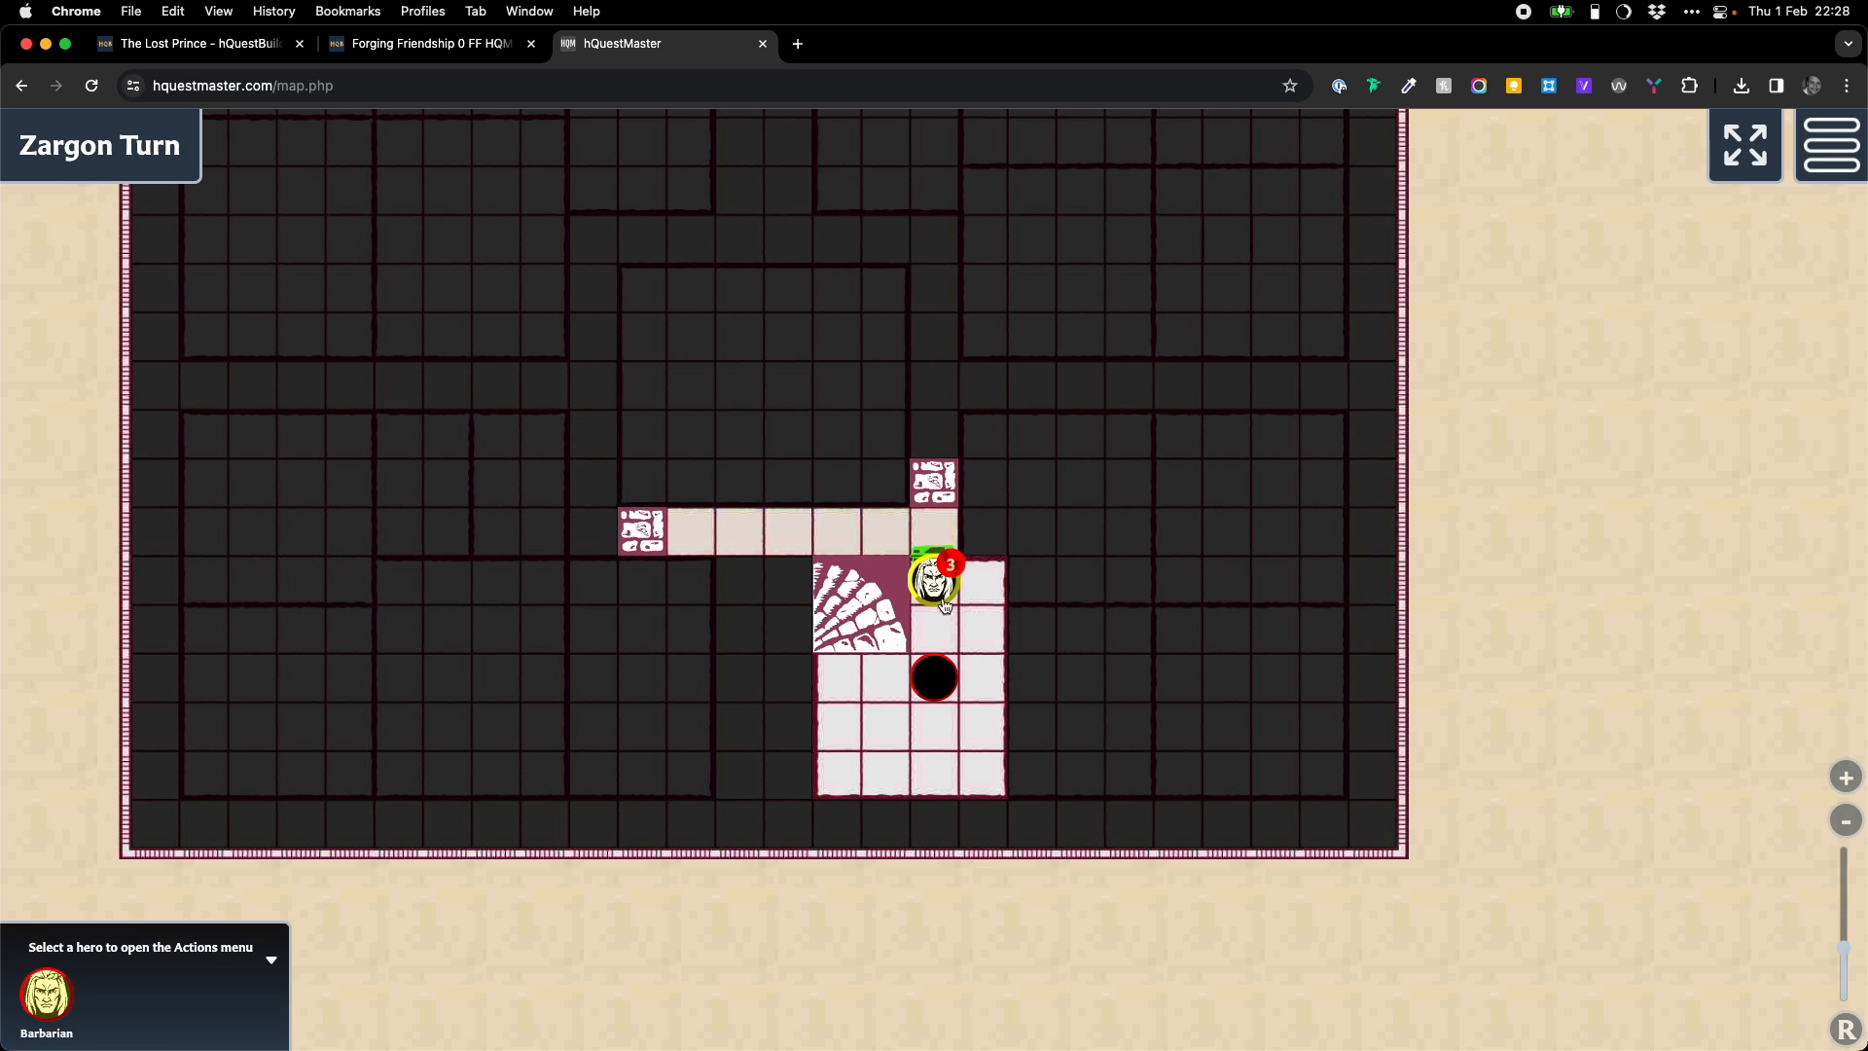
pyautogui.click(749, 542)
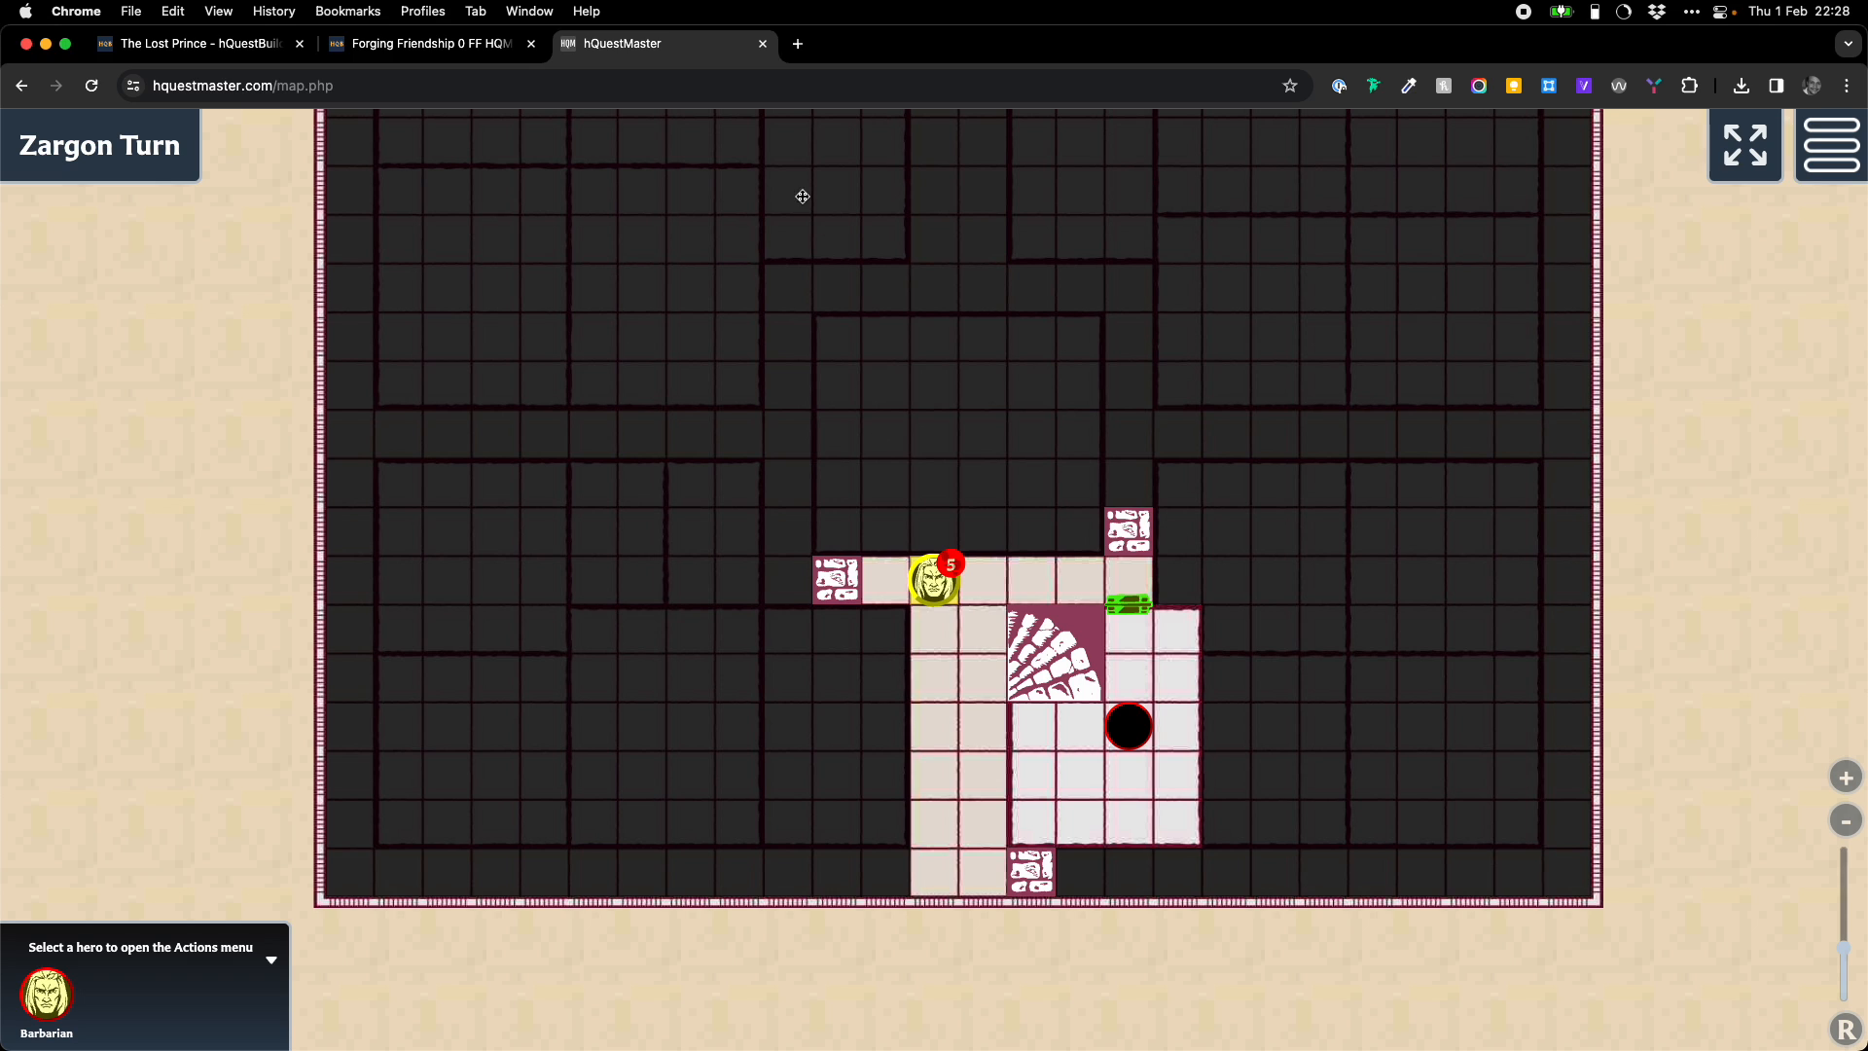
pyautogui.click(763, 44)
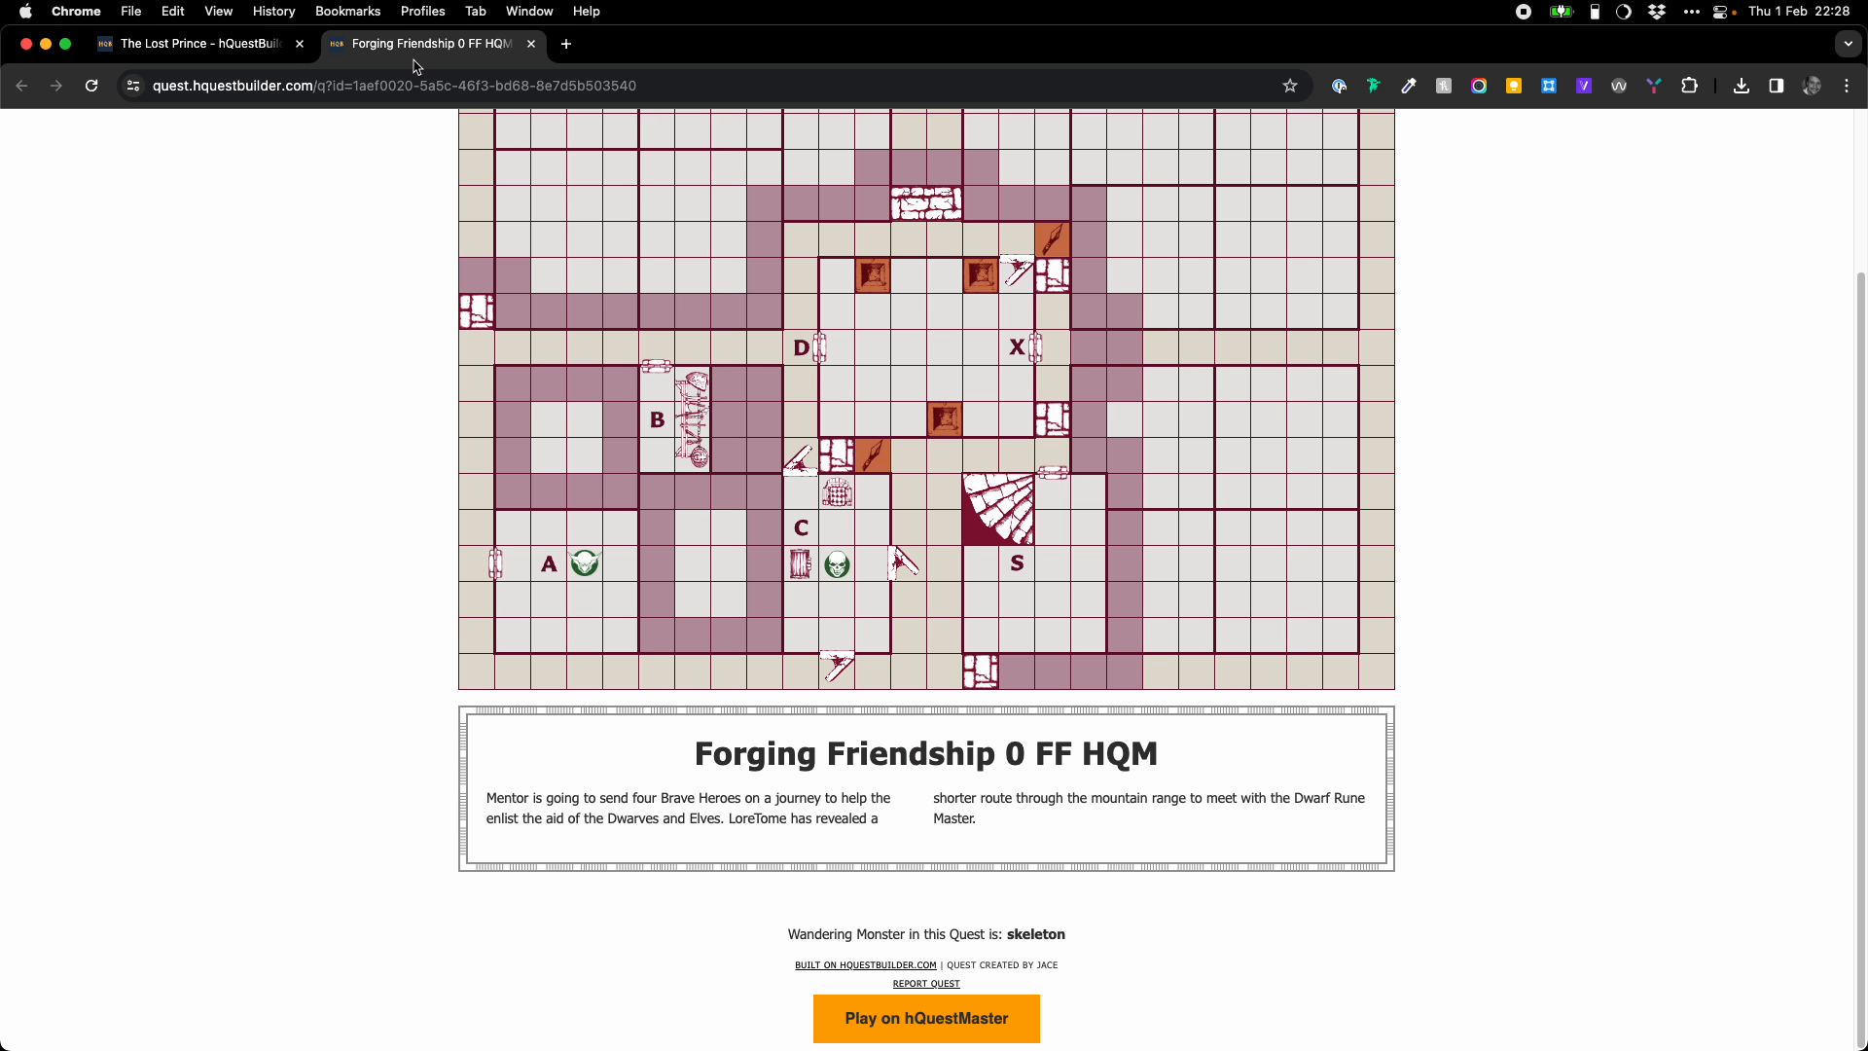
pyautogui.click(531, 44)
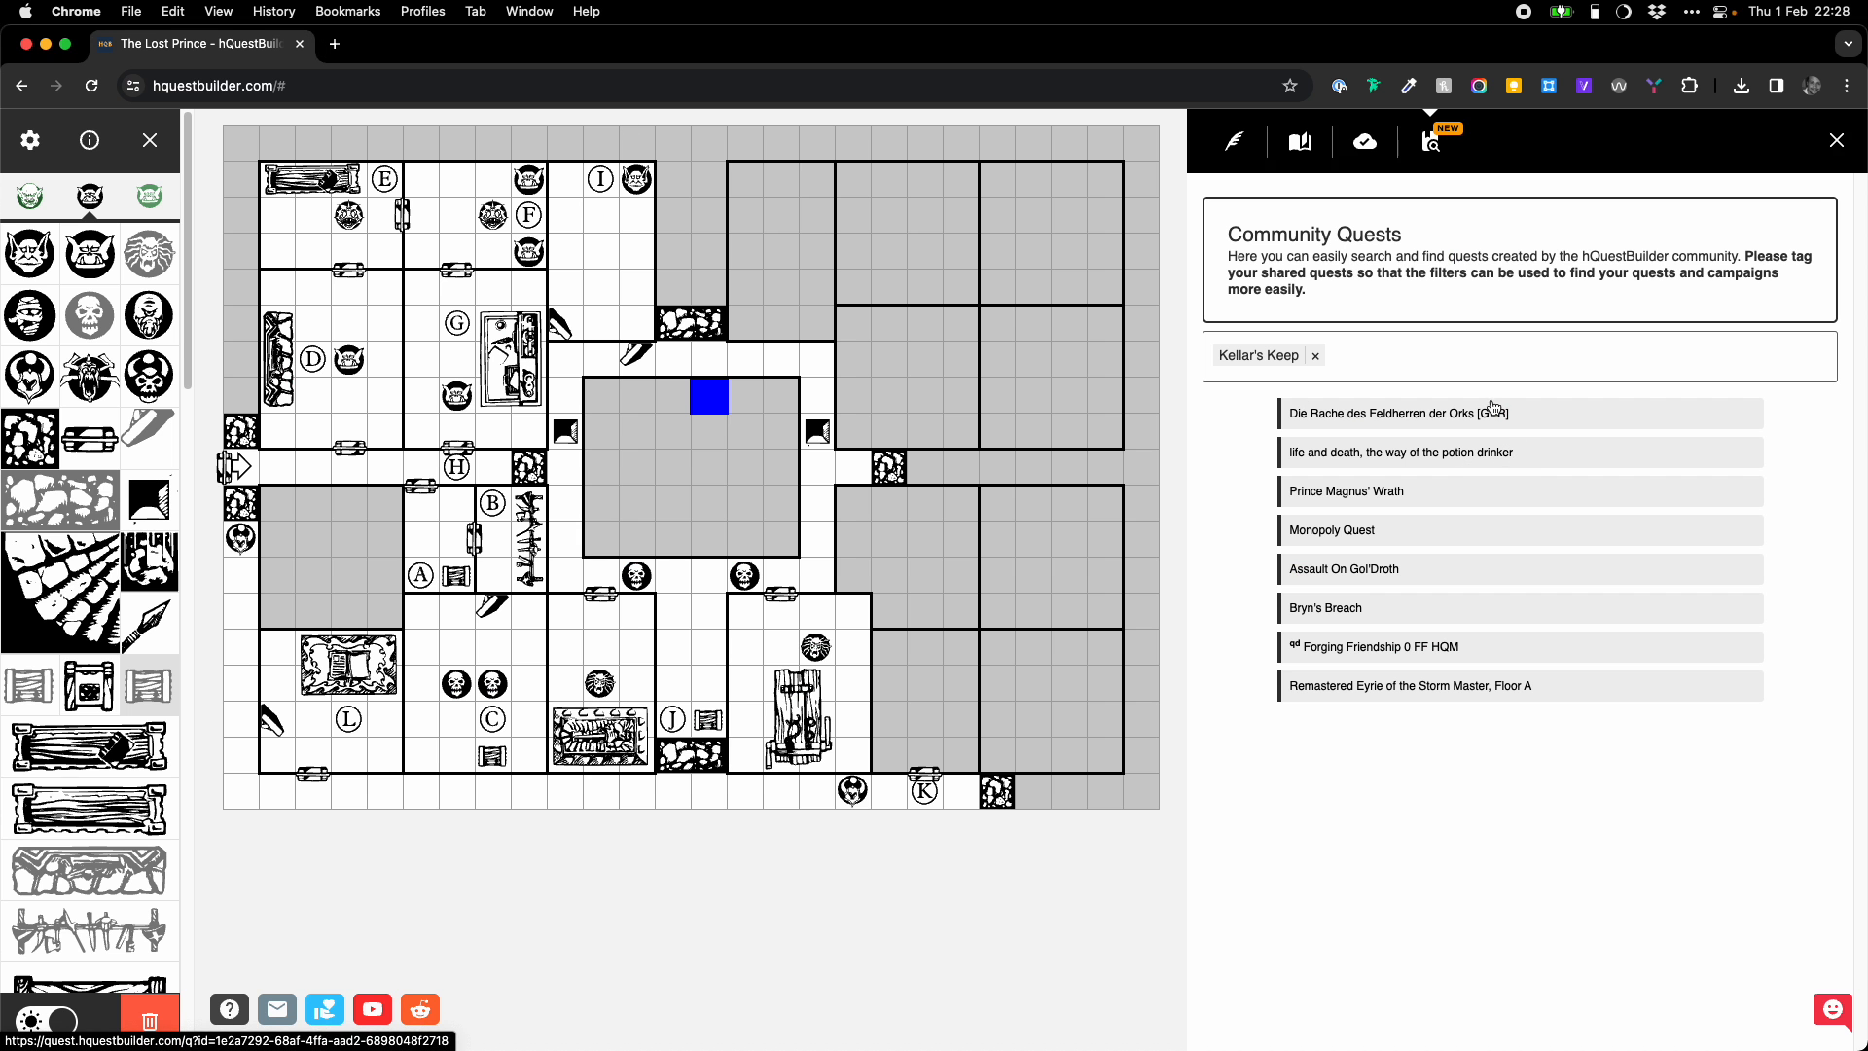
# - Open the quest data of the cloud quest "The Catacombs [QD]" and follow its link explaining hQuestMaster
pyautogui.click(1373, 163)
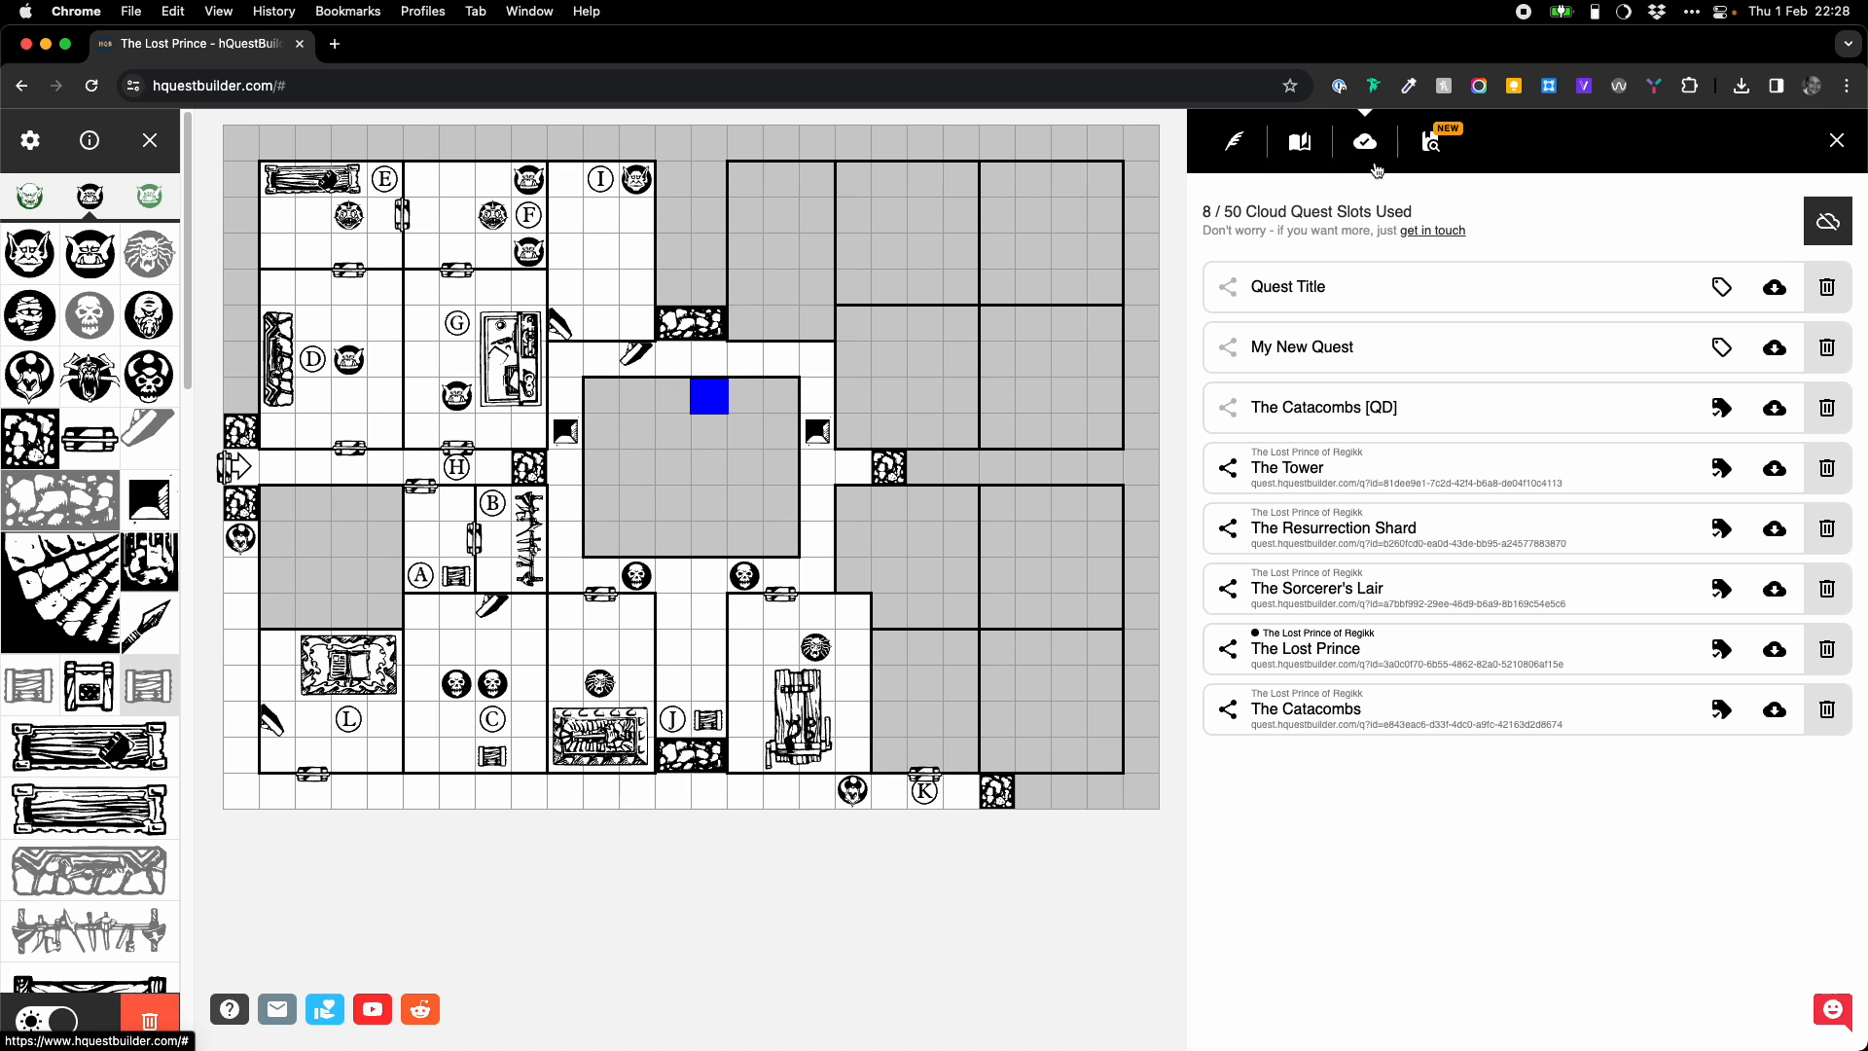
pyautogui.click(1724, 408)
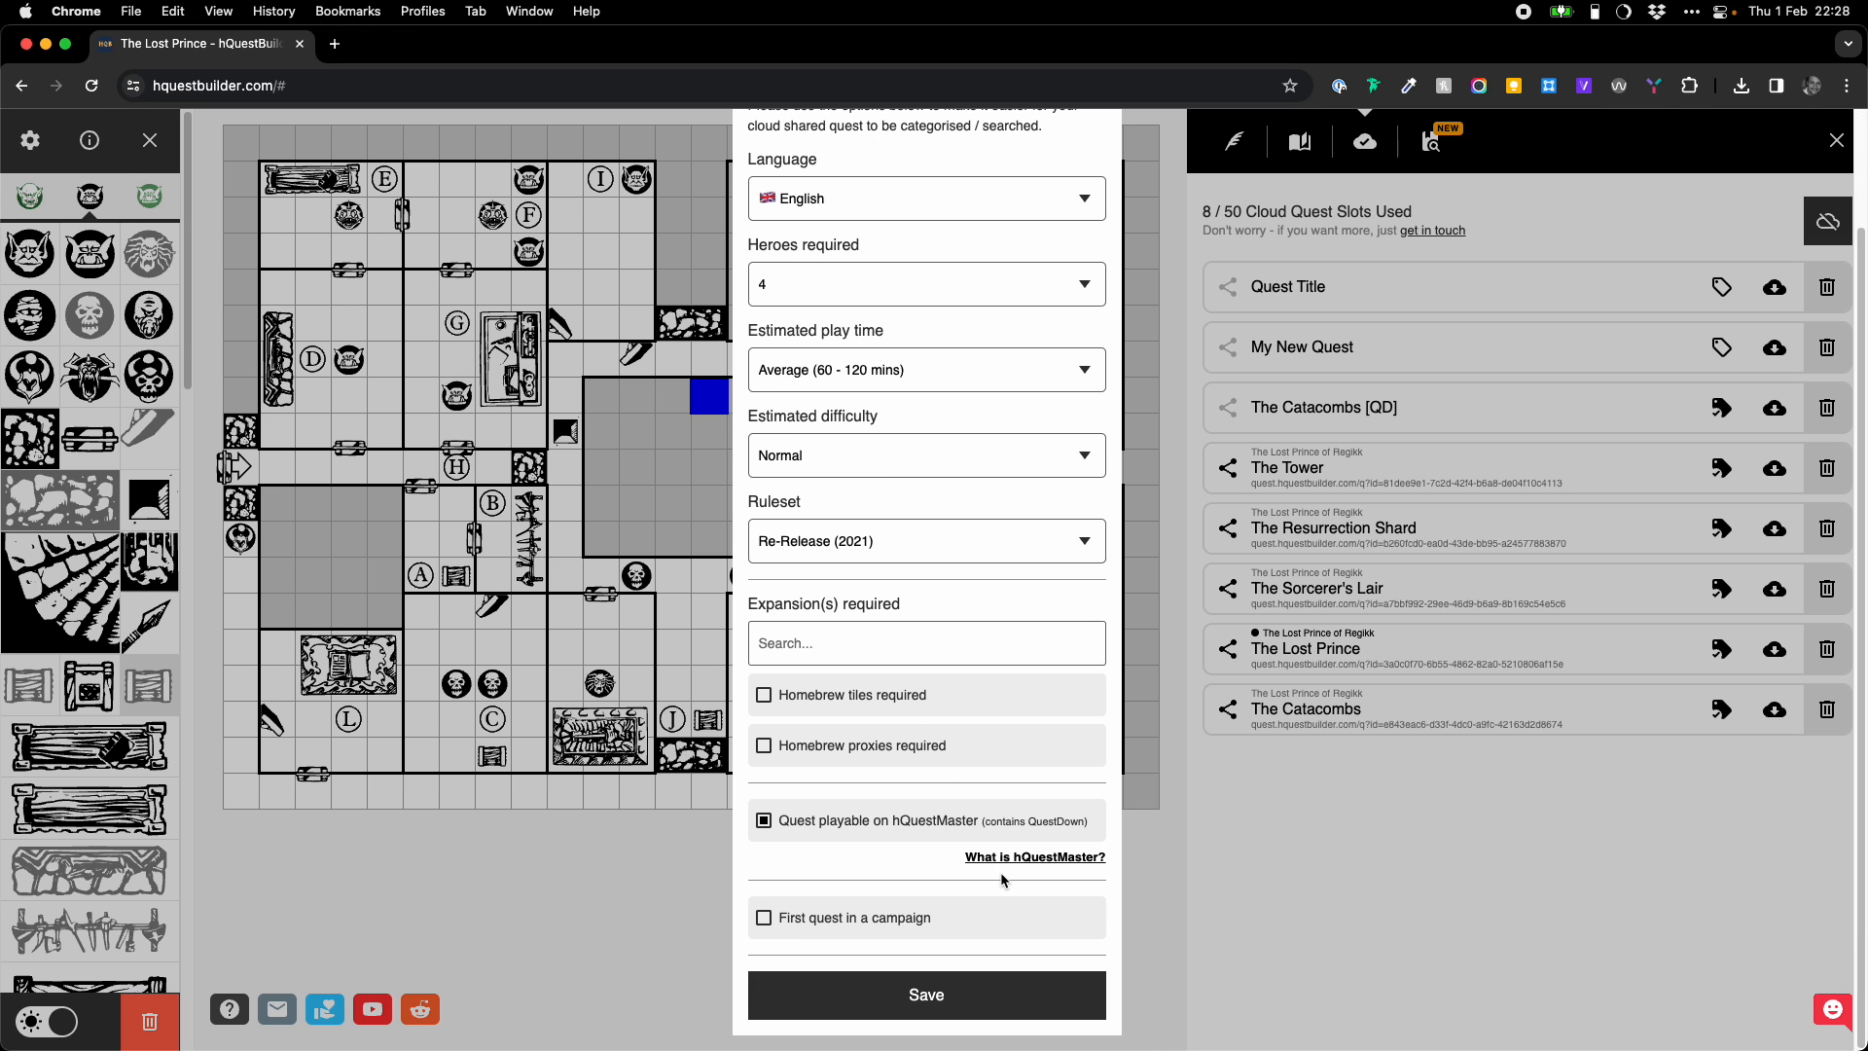
pyautogui.click(1034, 858)
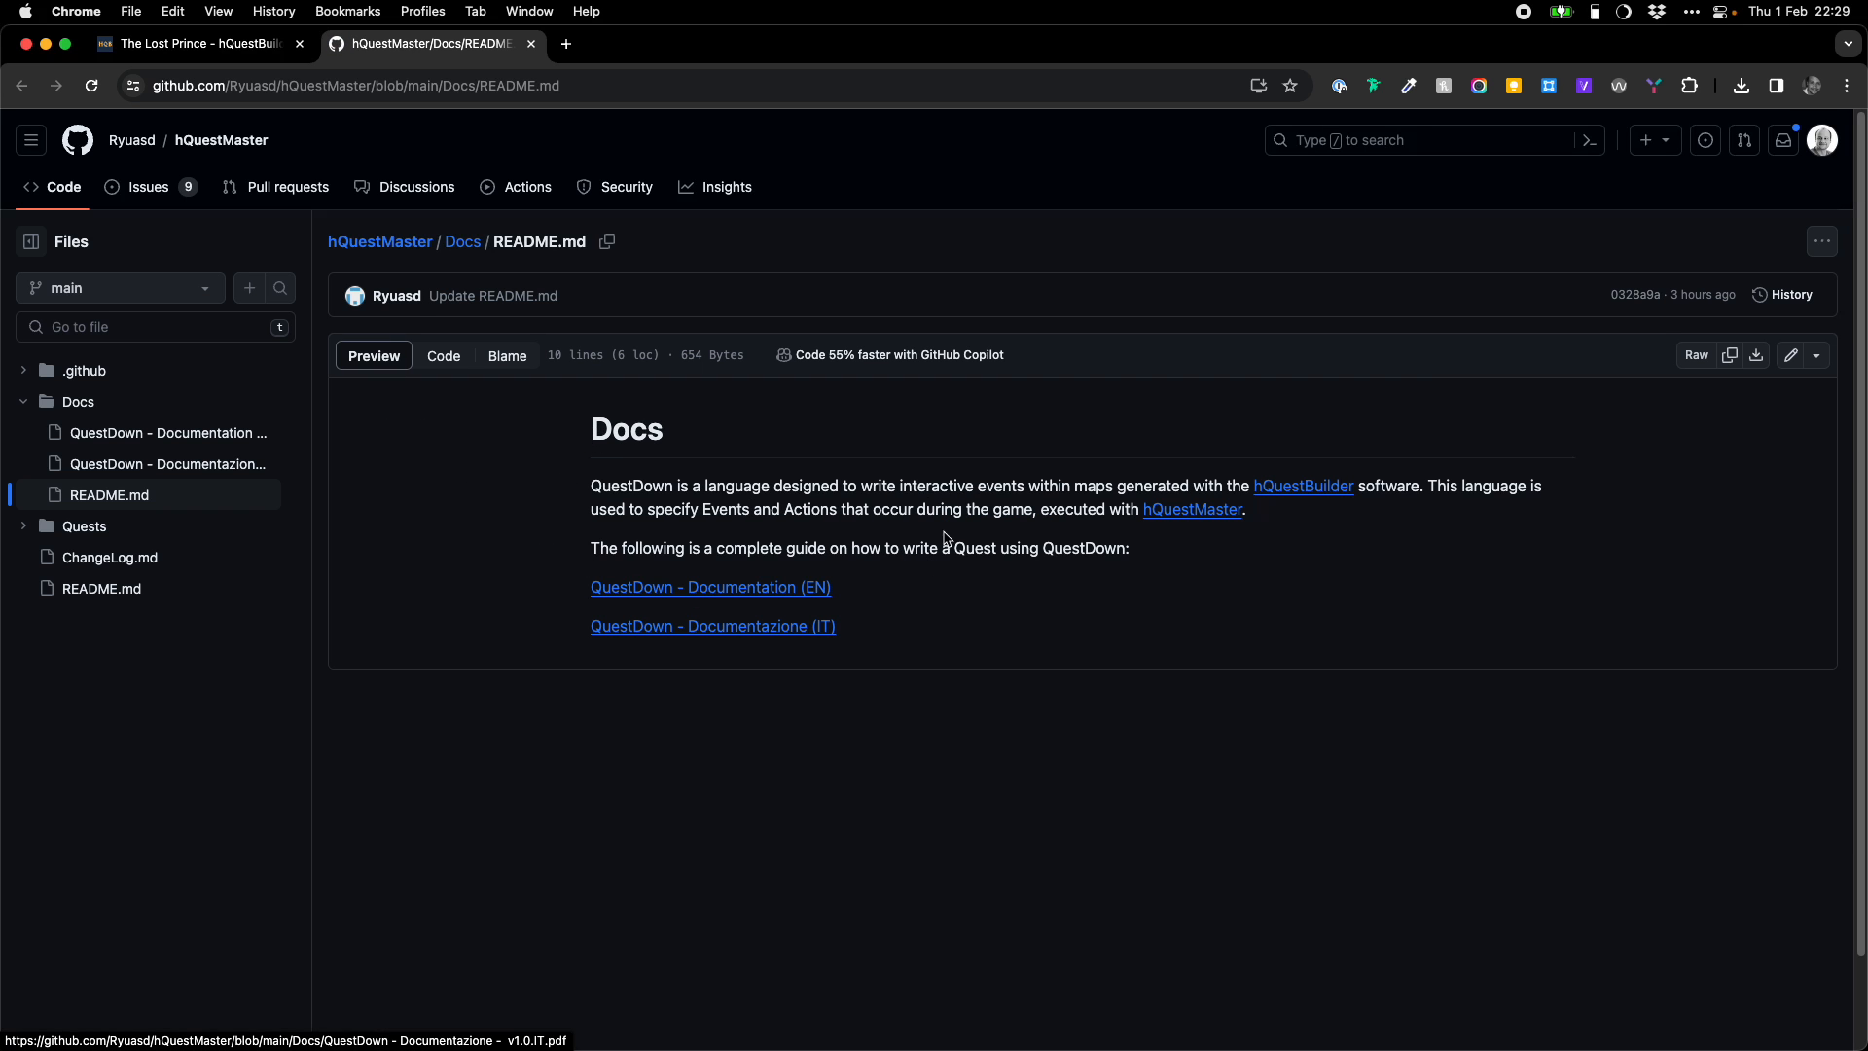
# - Open the English QuestDown documentation and read through the general principles to the General Event Syntax section
pyautogui.click(768, 591)
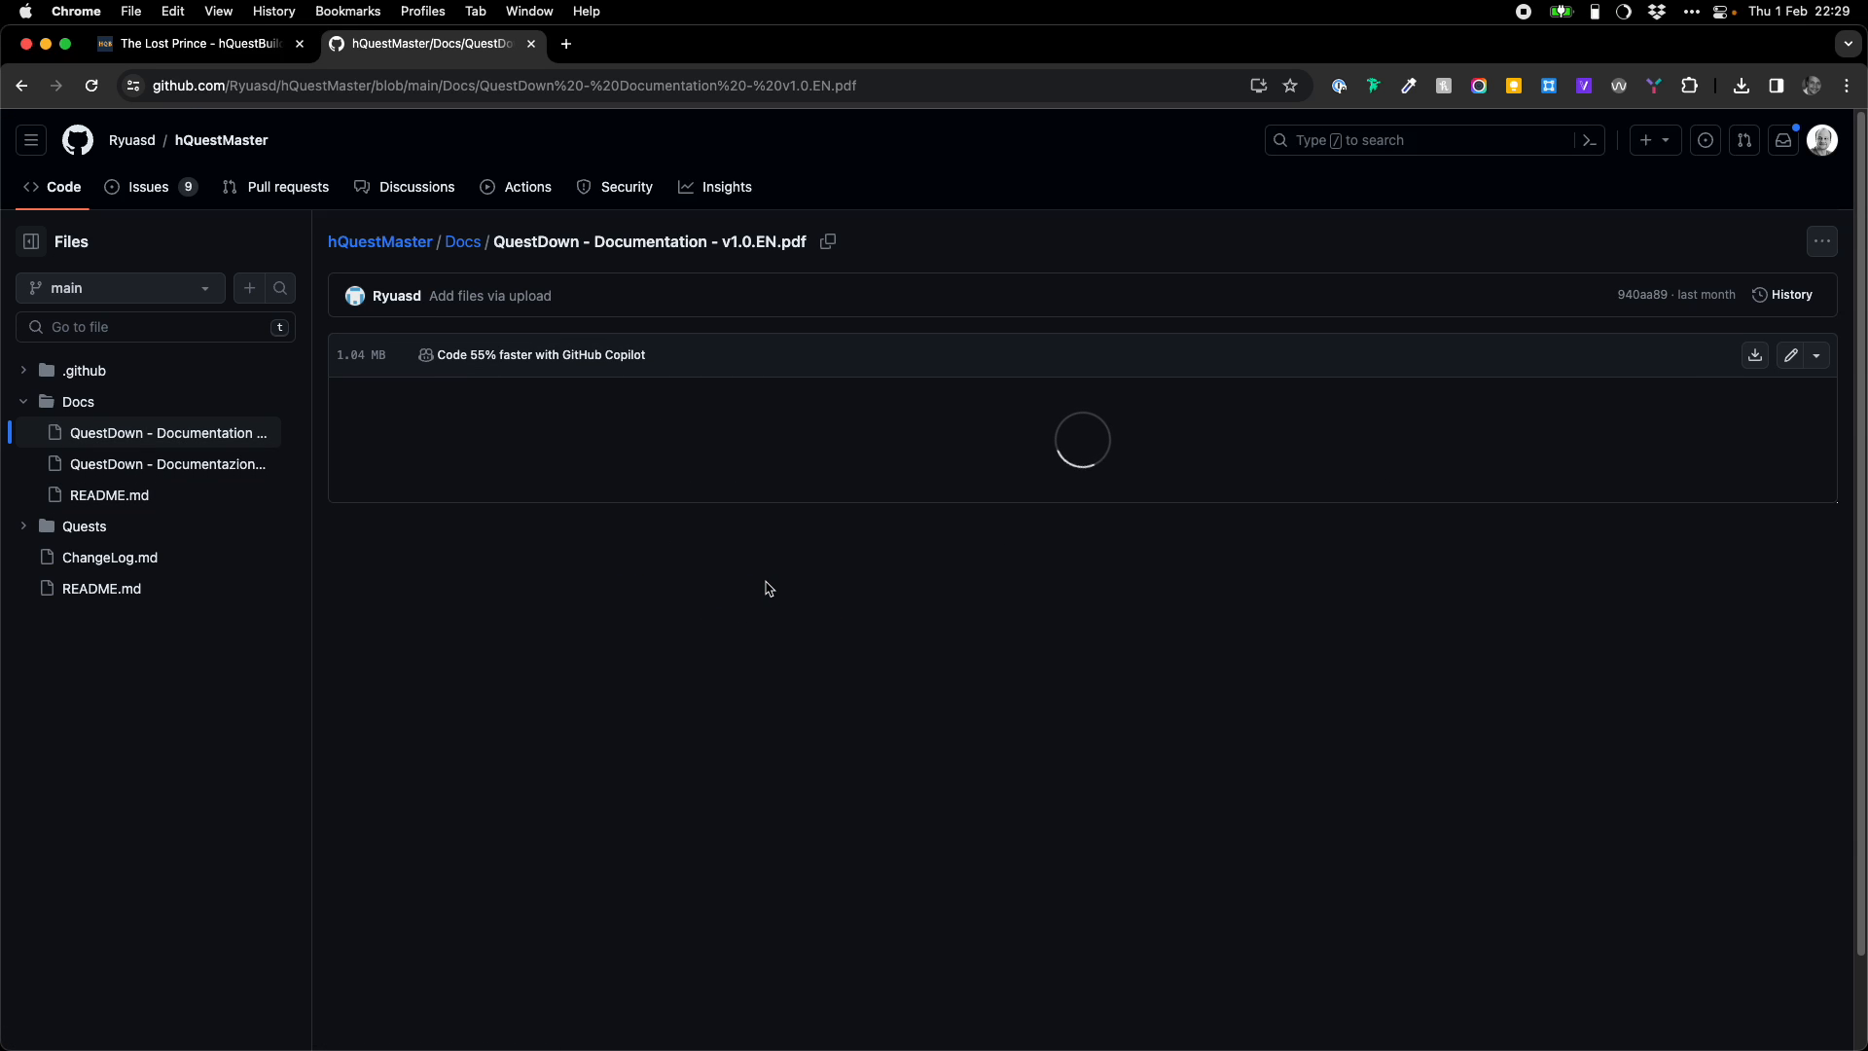
pyautogui.scroll(-5, 766, 582)
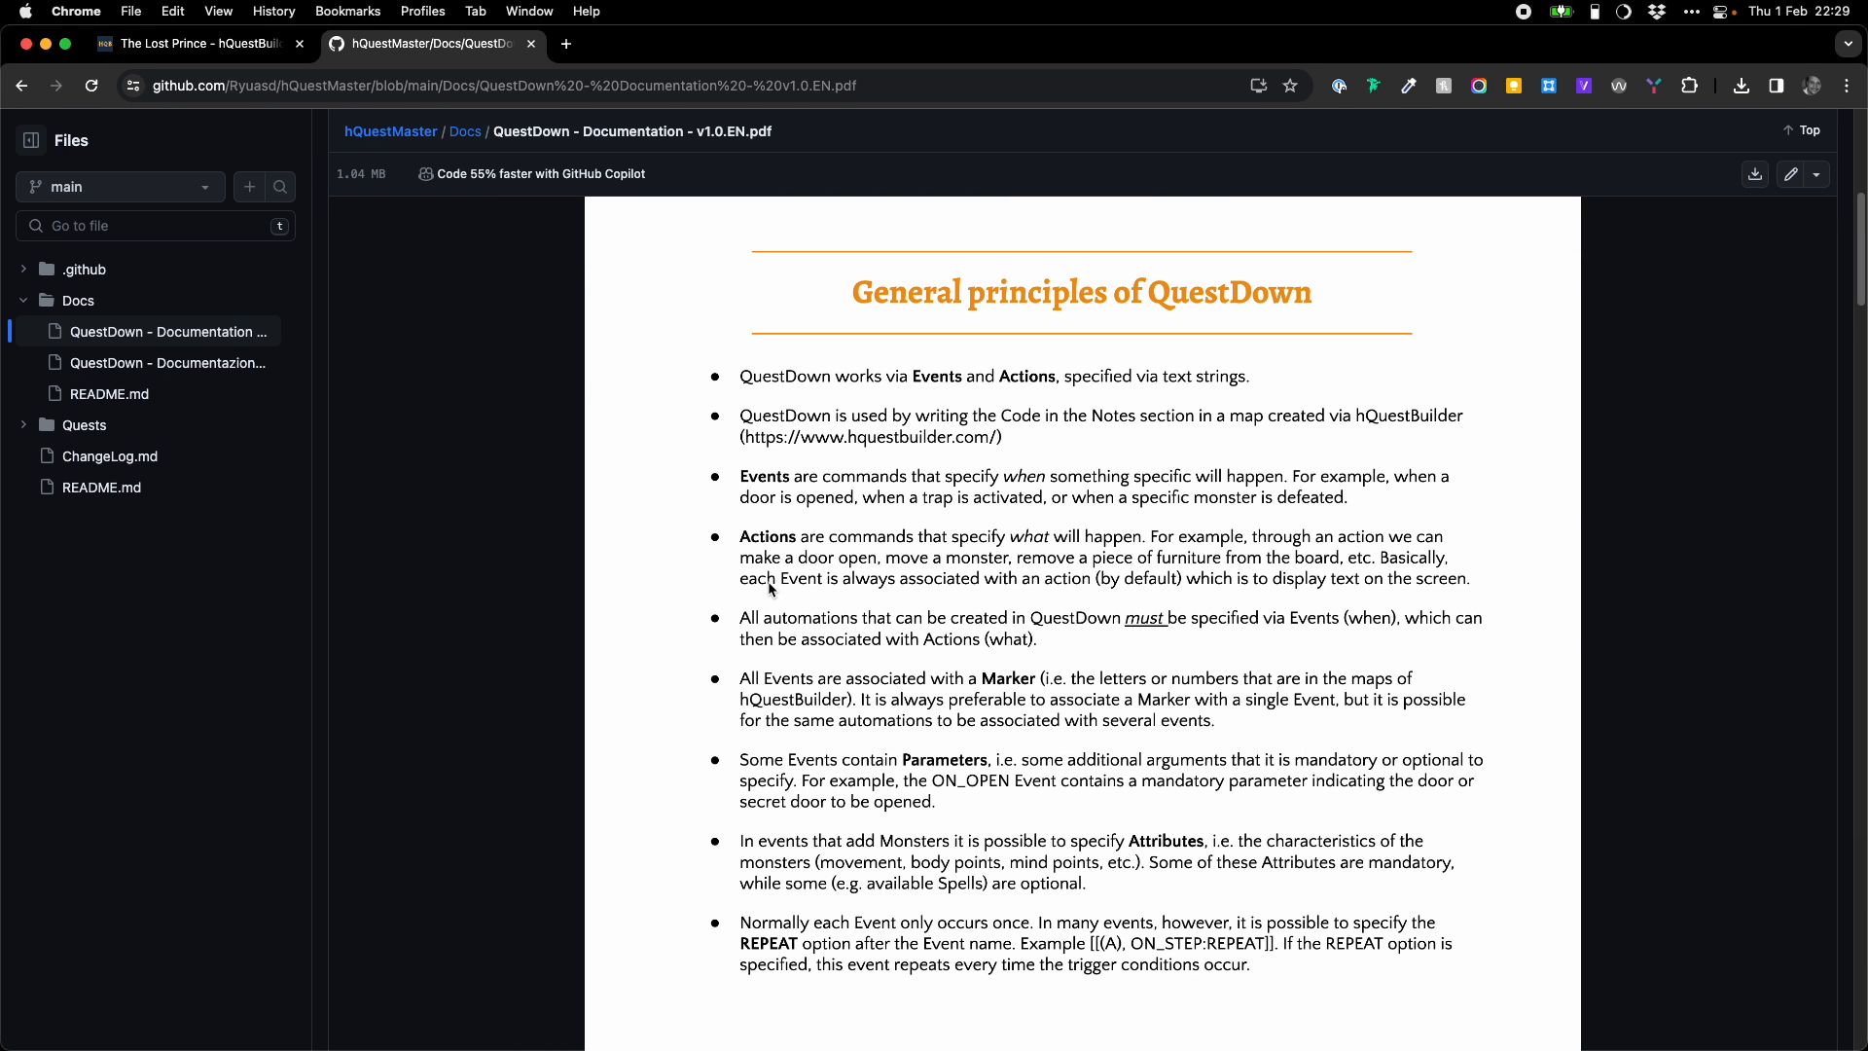
pyautogui.scroll(-10, 769, 579)
pyautogui.scroll(-5, 749, 574)
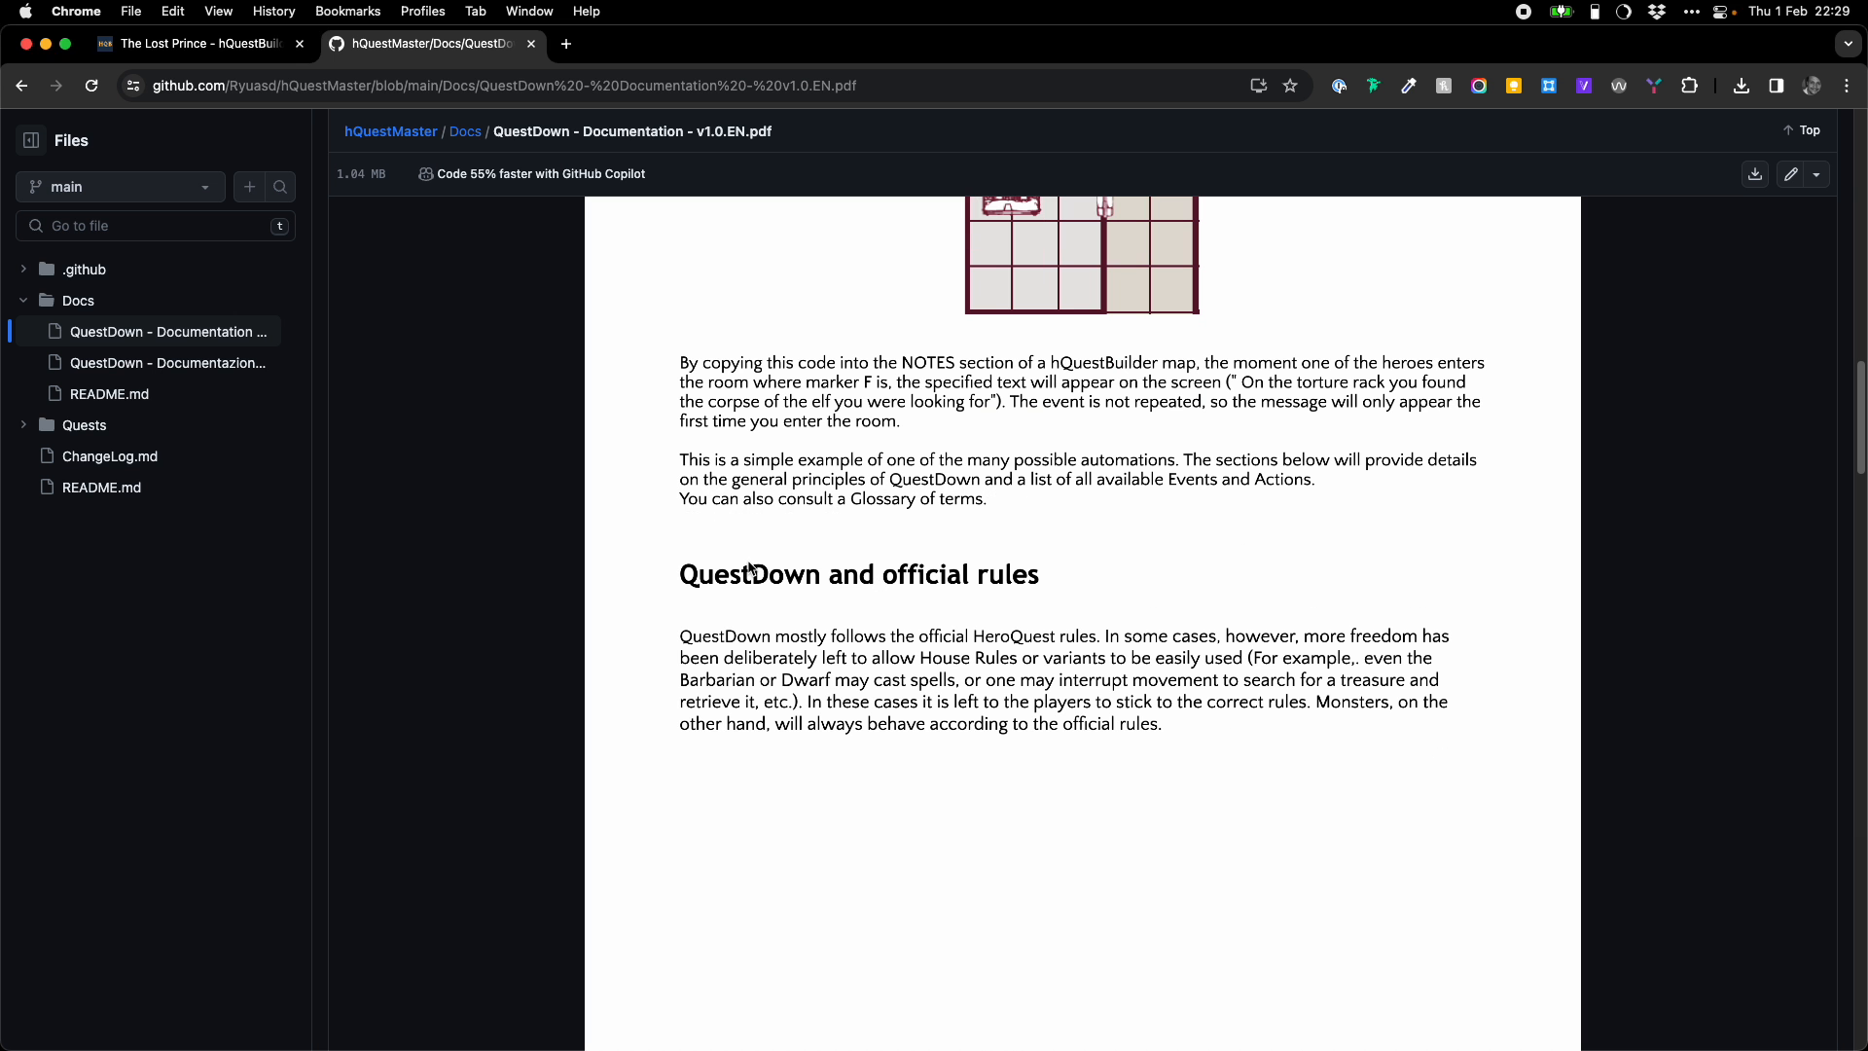
pyautogui.scroll(-5, 749, 570)
pyautogui.scroll(-5, 749, 570)
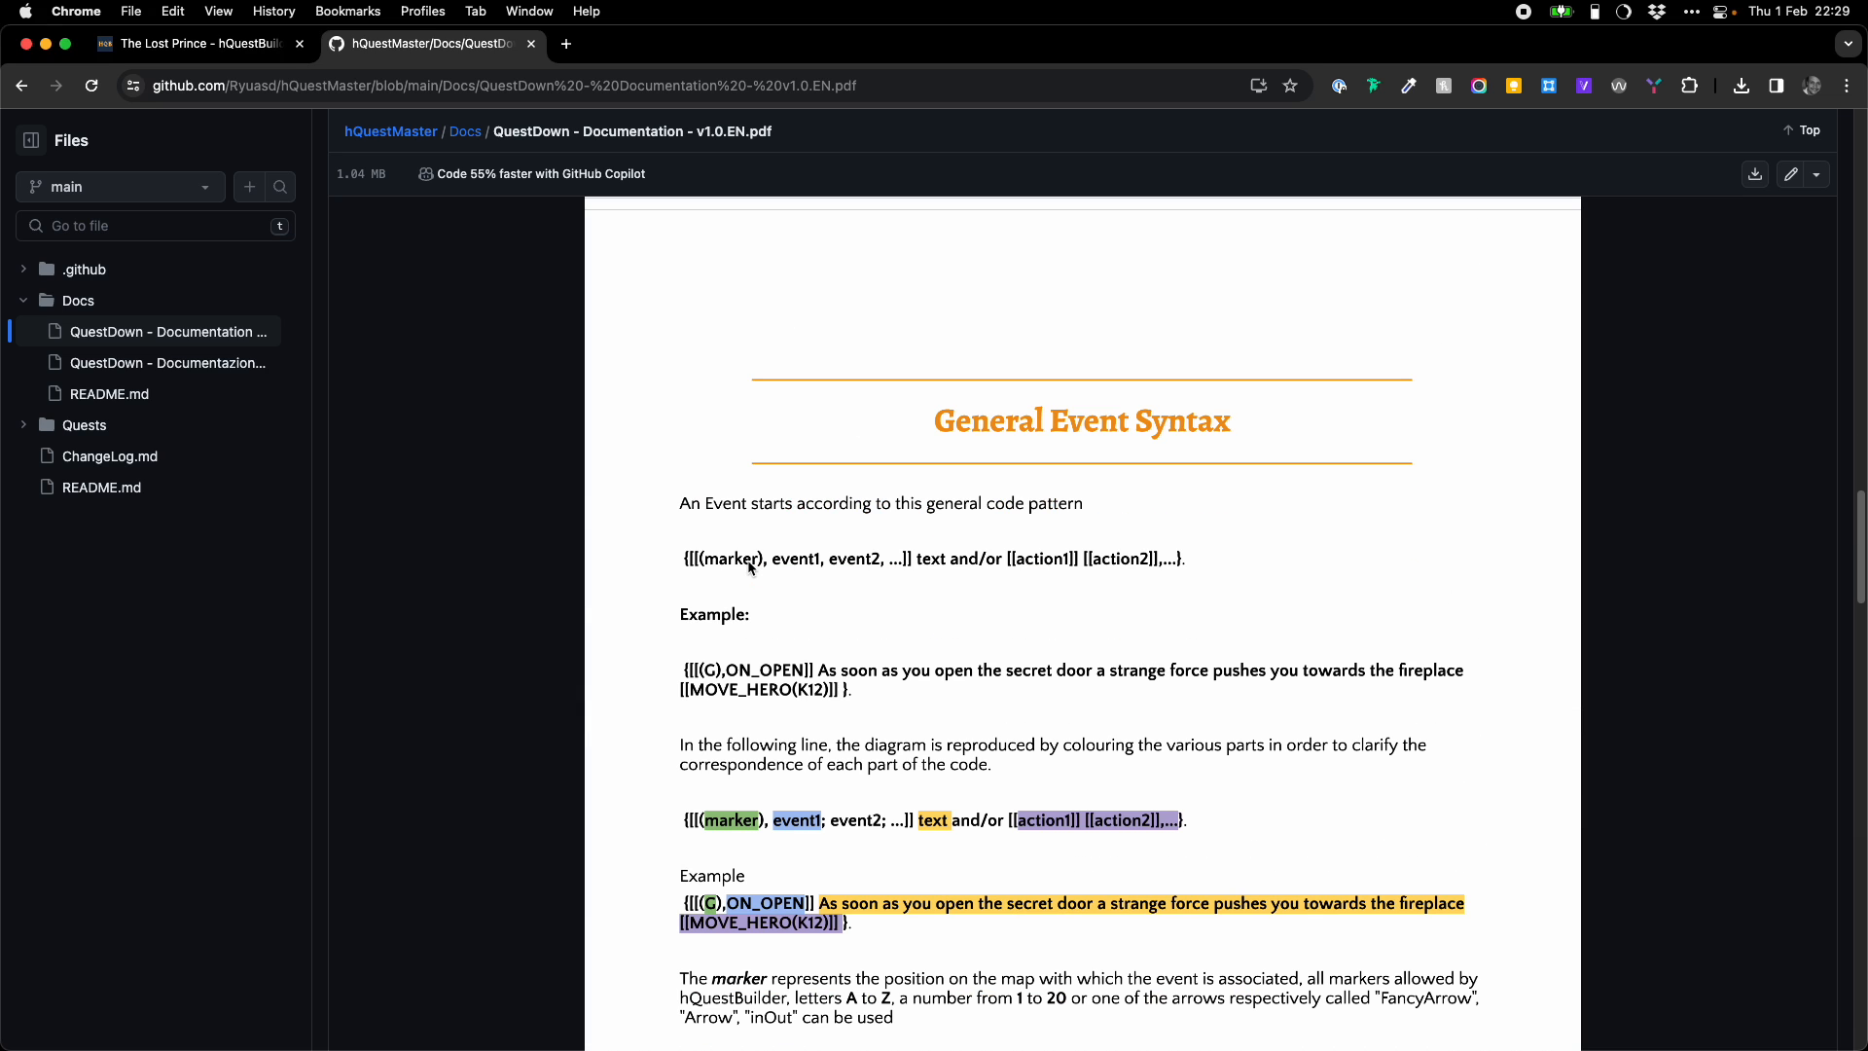
pyautogui.scroll(-3, 750, 567)
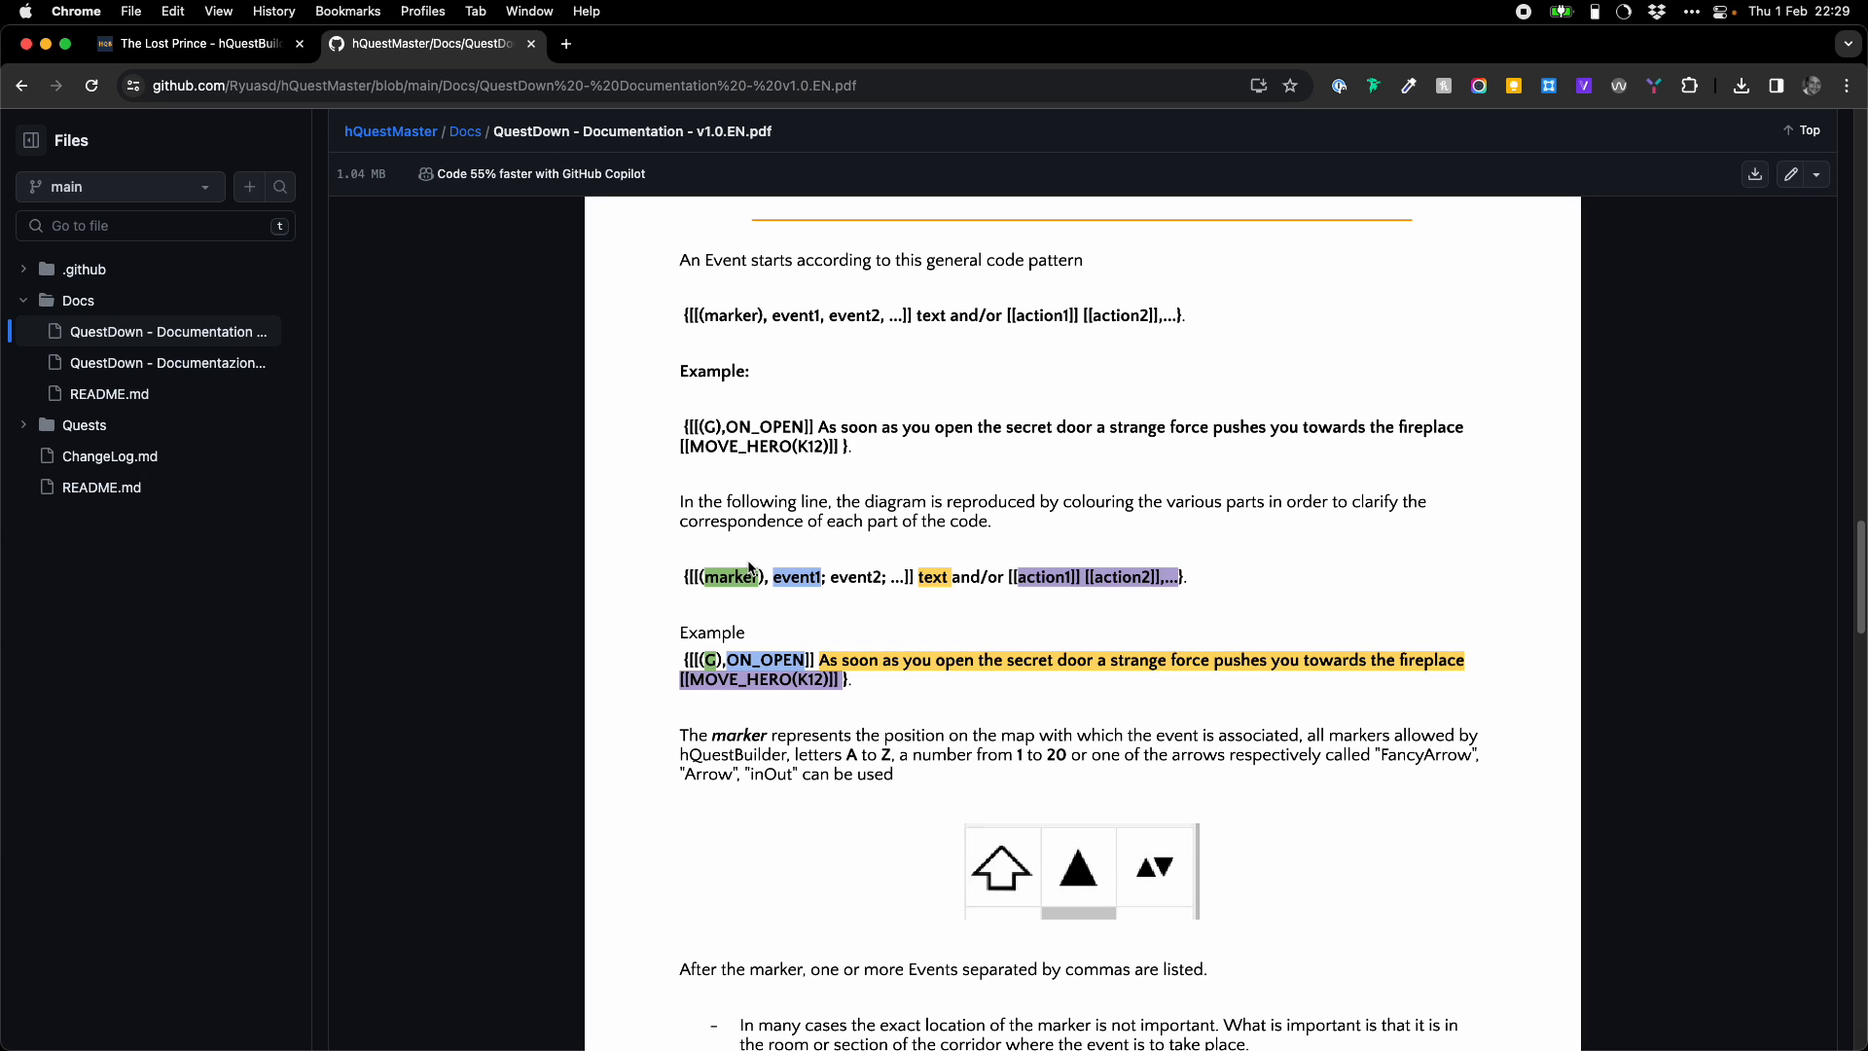
# - Return to hQuestBuilder, dismiss the quest data without saving, and briefly view the shared page of "The Lost Prince"
pyautogui.click(273, 48)
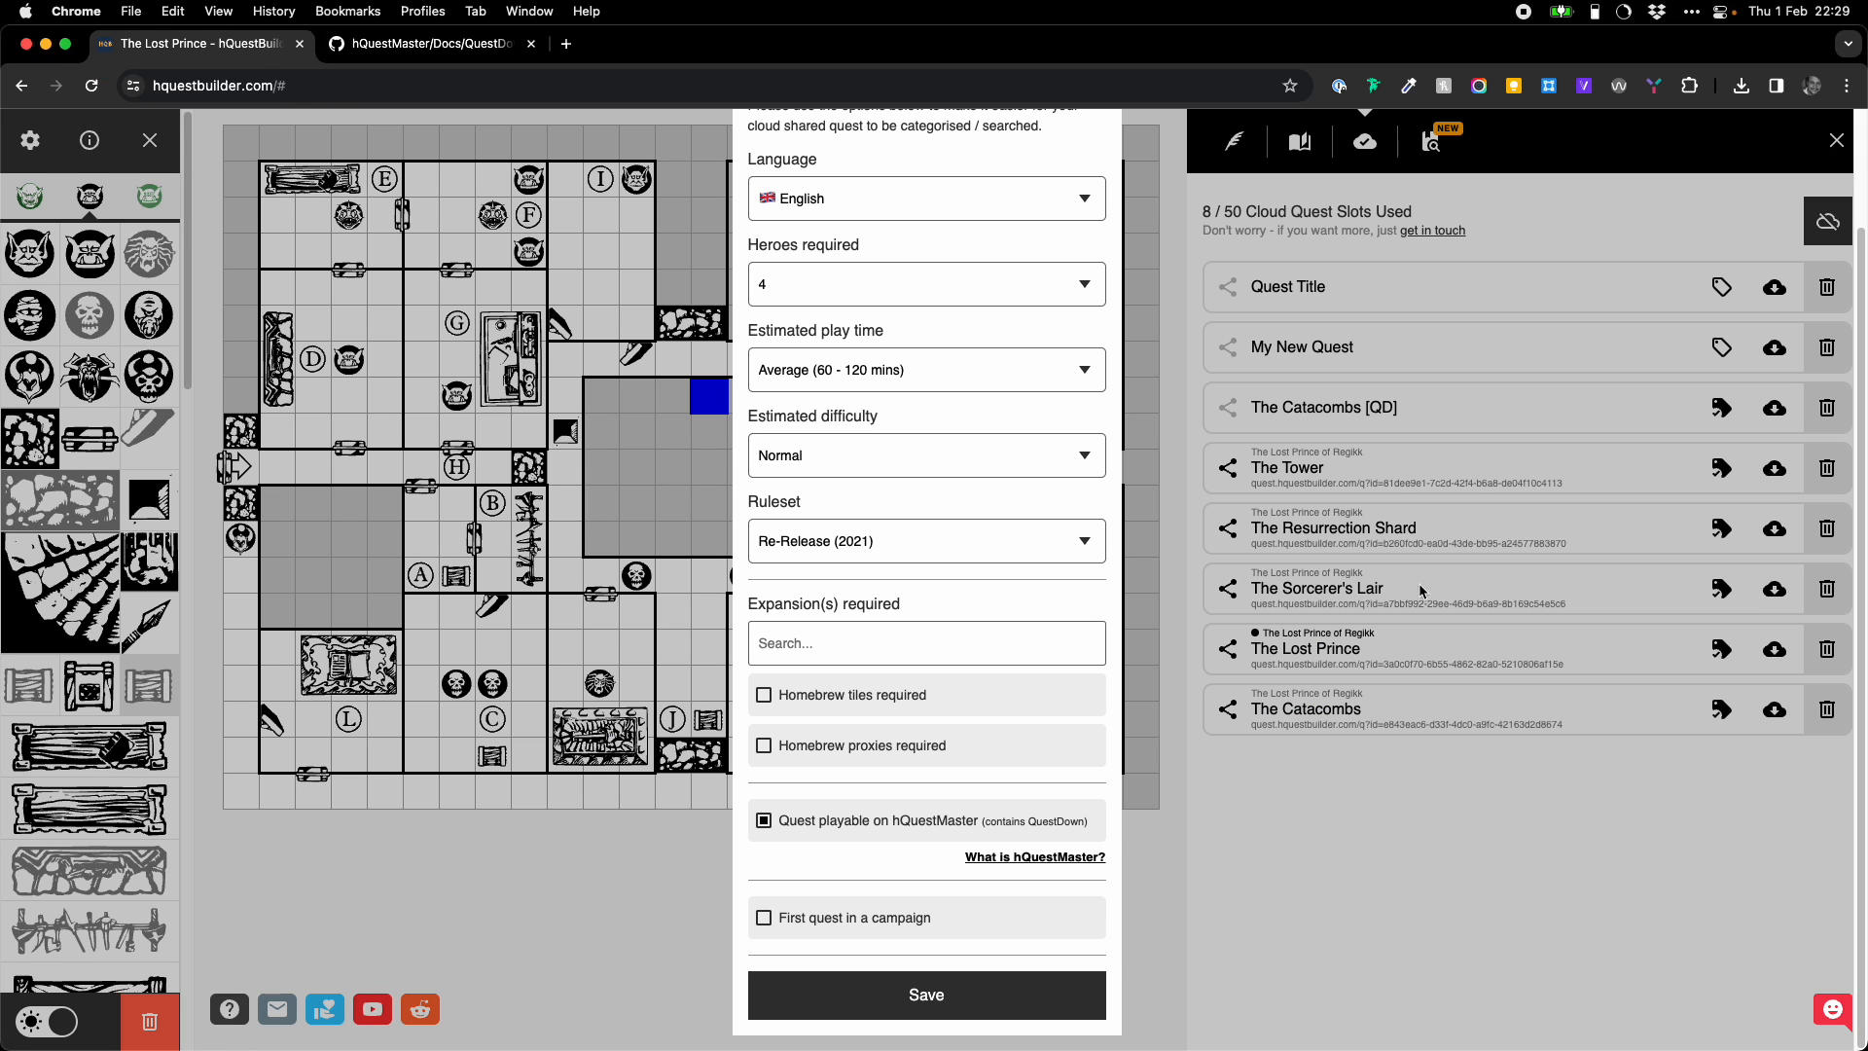
pyautogui.scroll(2, 1175, 290)
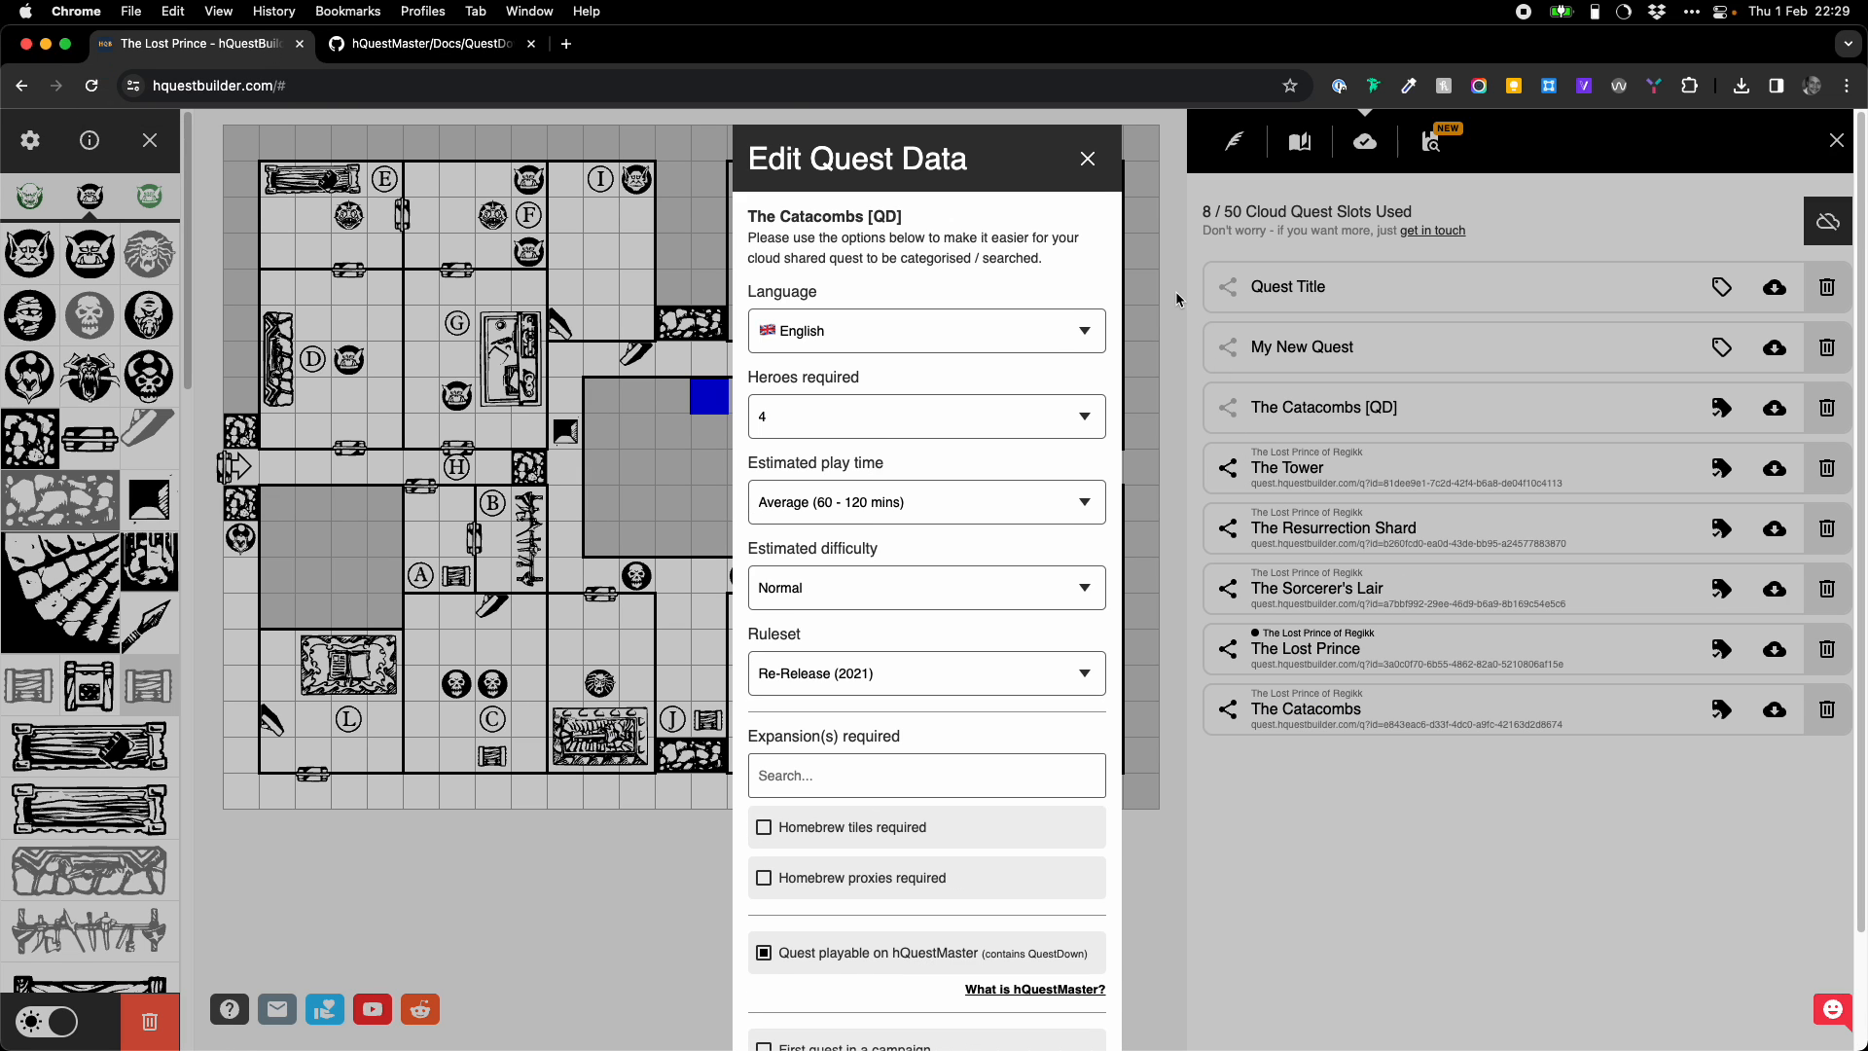
pyautogui.click(1089, 161)
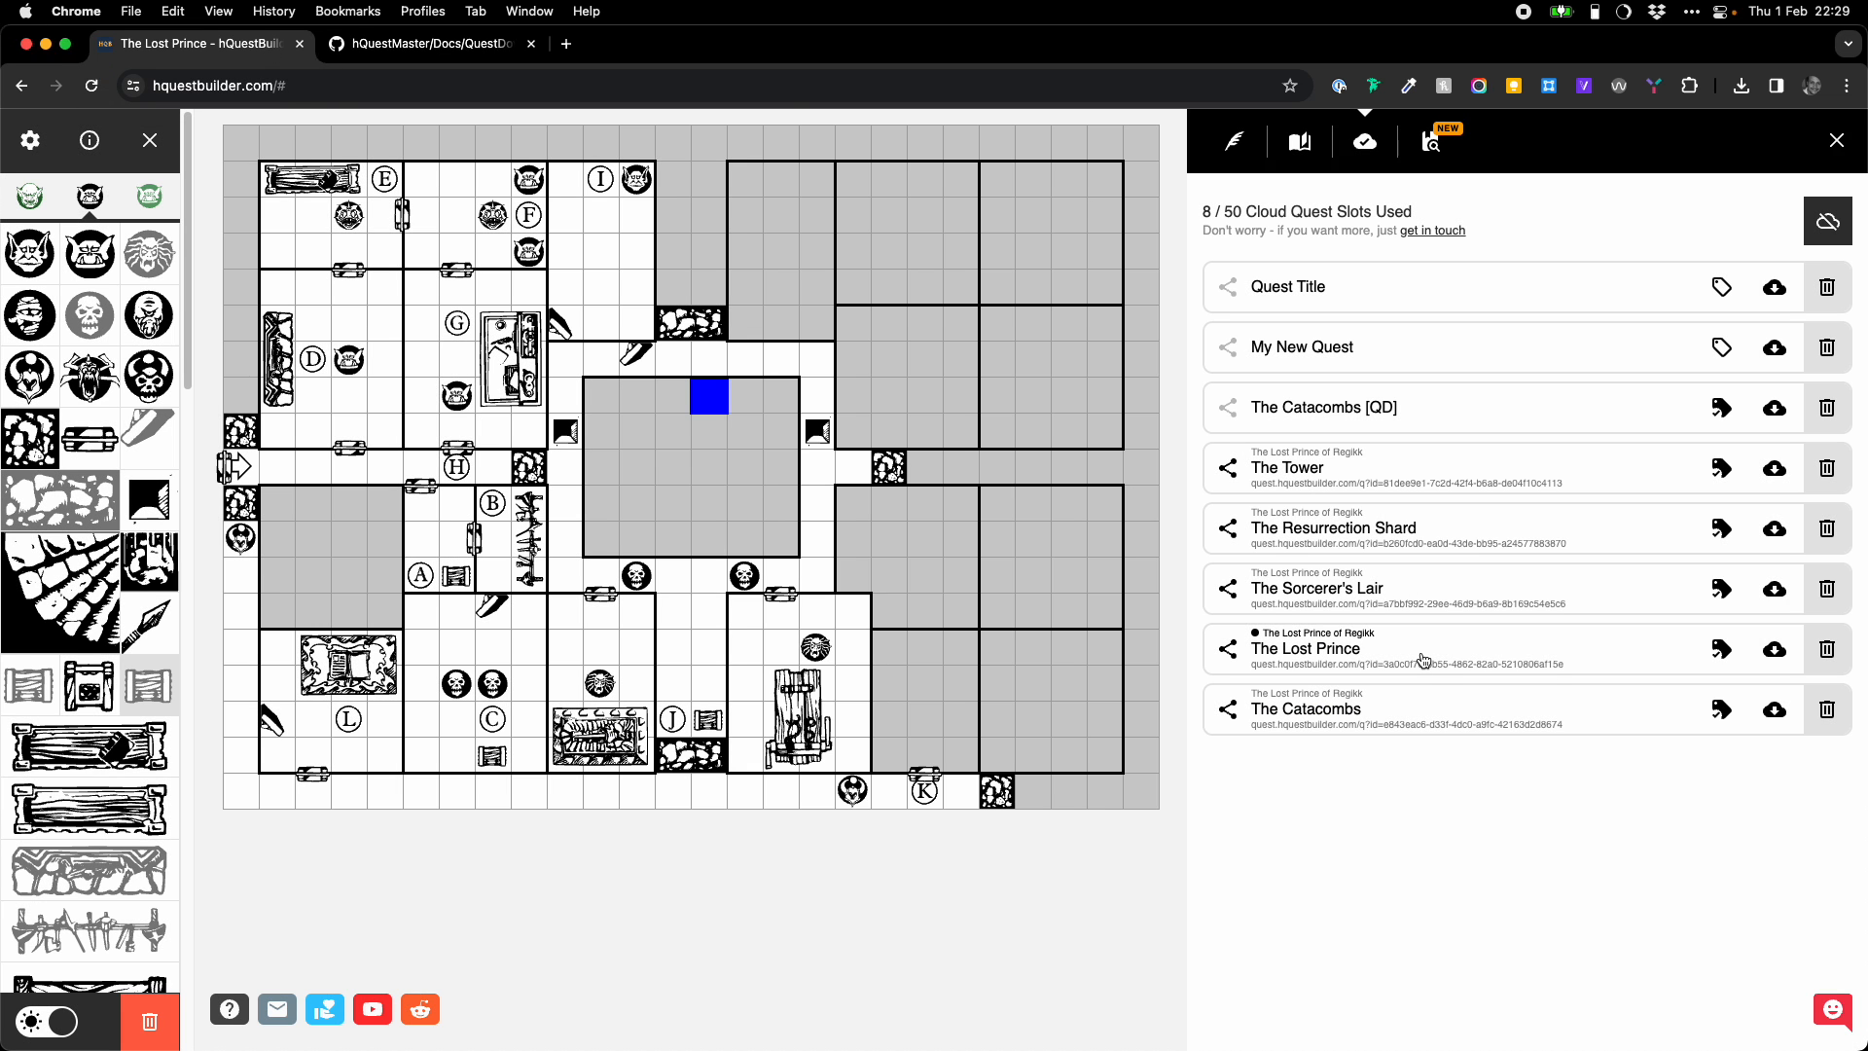
pyautogui.click(1525, 658)
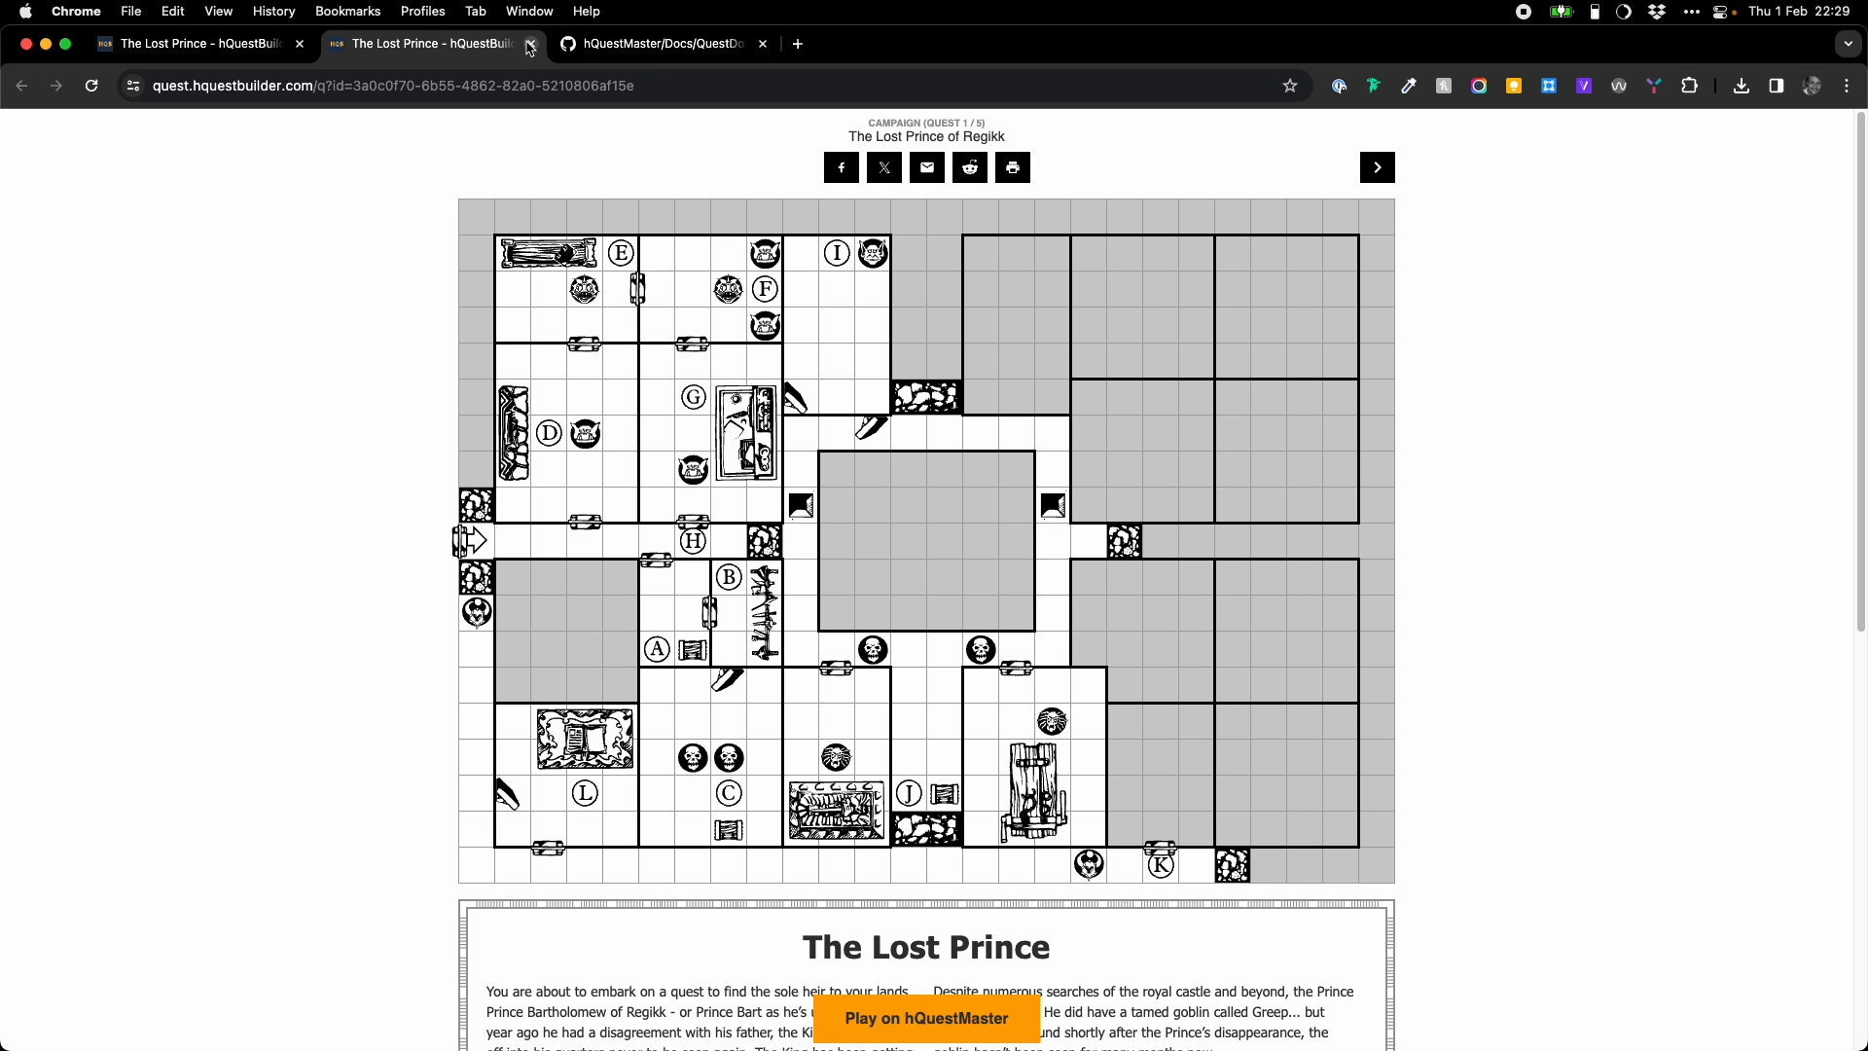
pyautogui.click(531, 43)
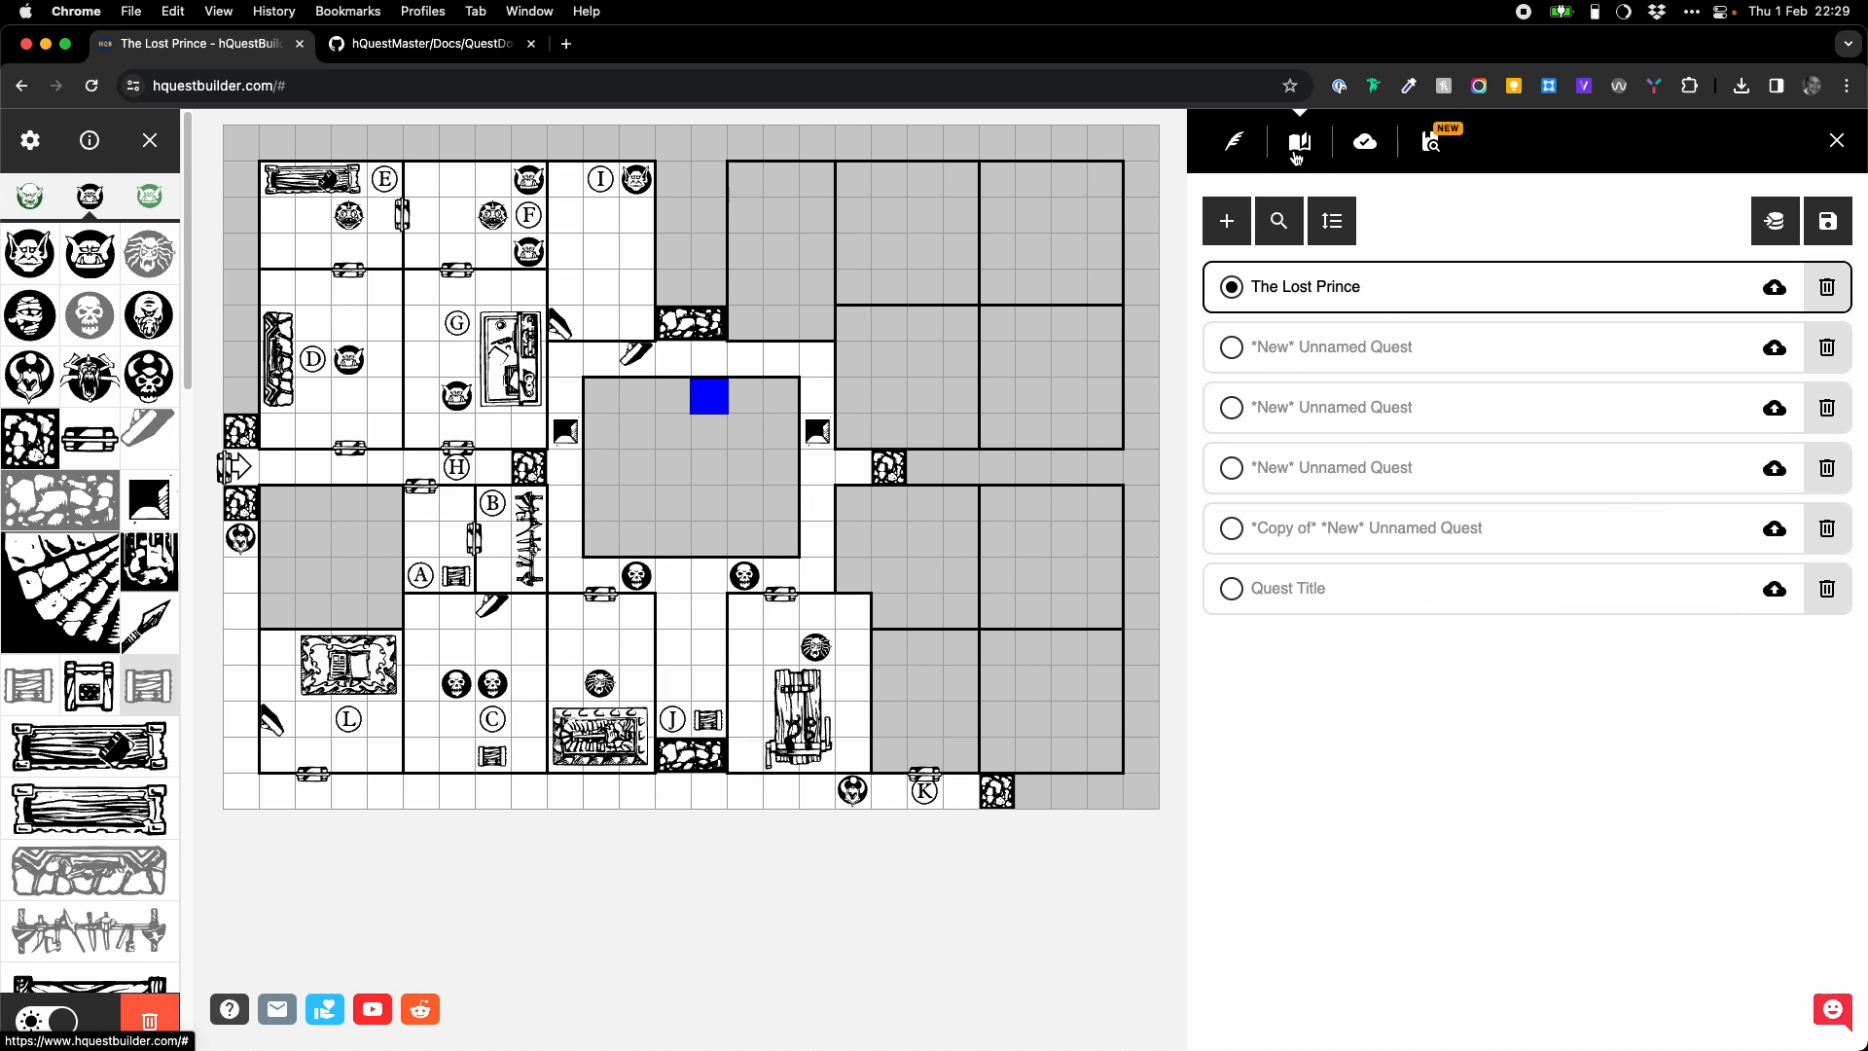
# - Review the narrative and notes of "The Lost Prince", down to the QuestDown event code
pyautogui.click(1238, 142)
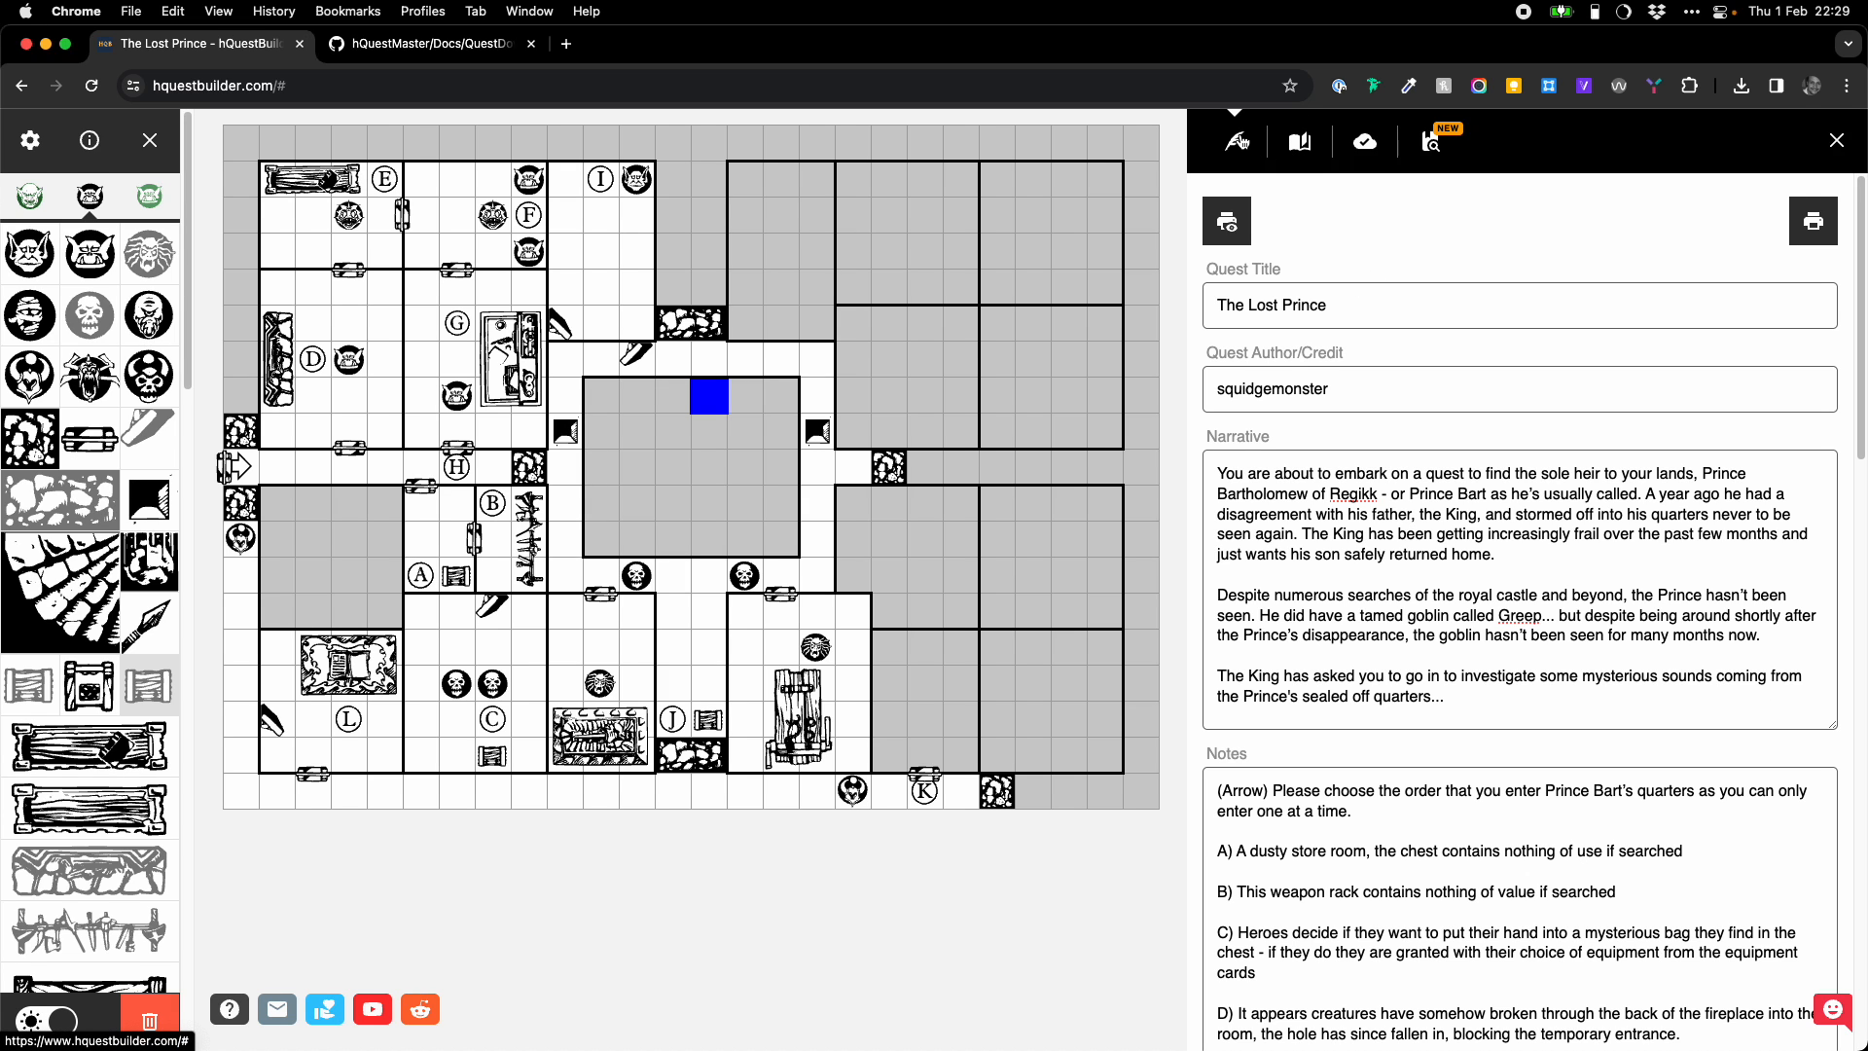
pyautogui.scroll(-6, 1503, 460)
pyautogui.click(1501, 459)
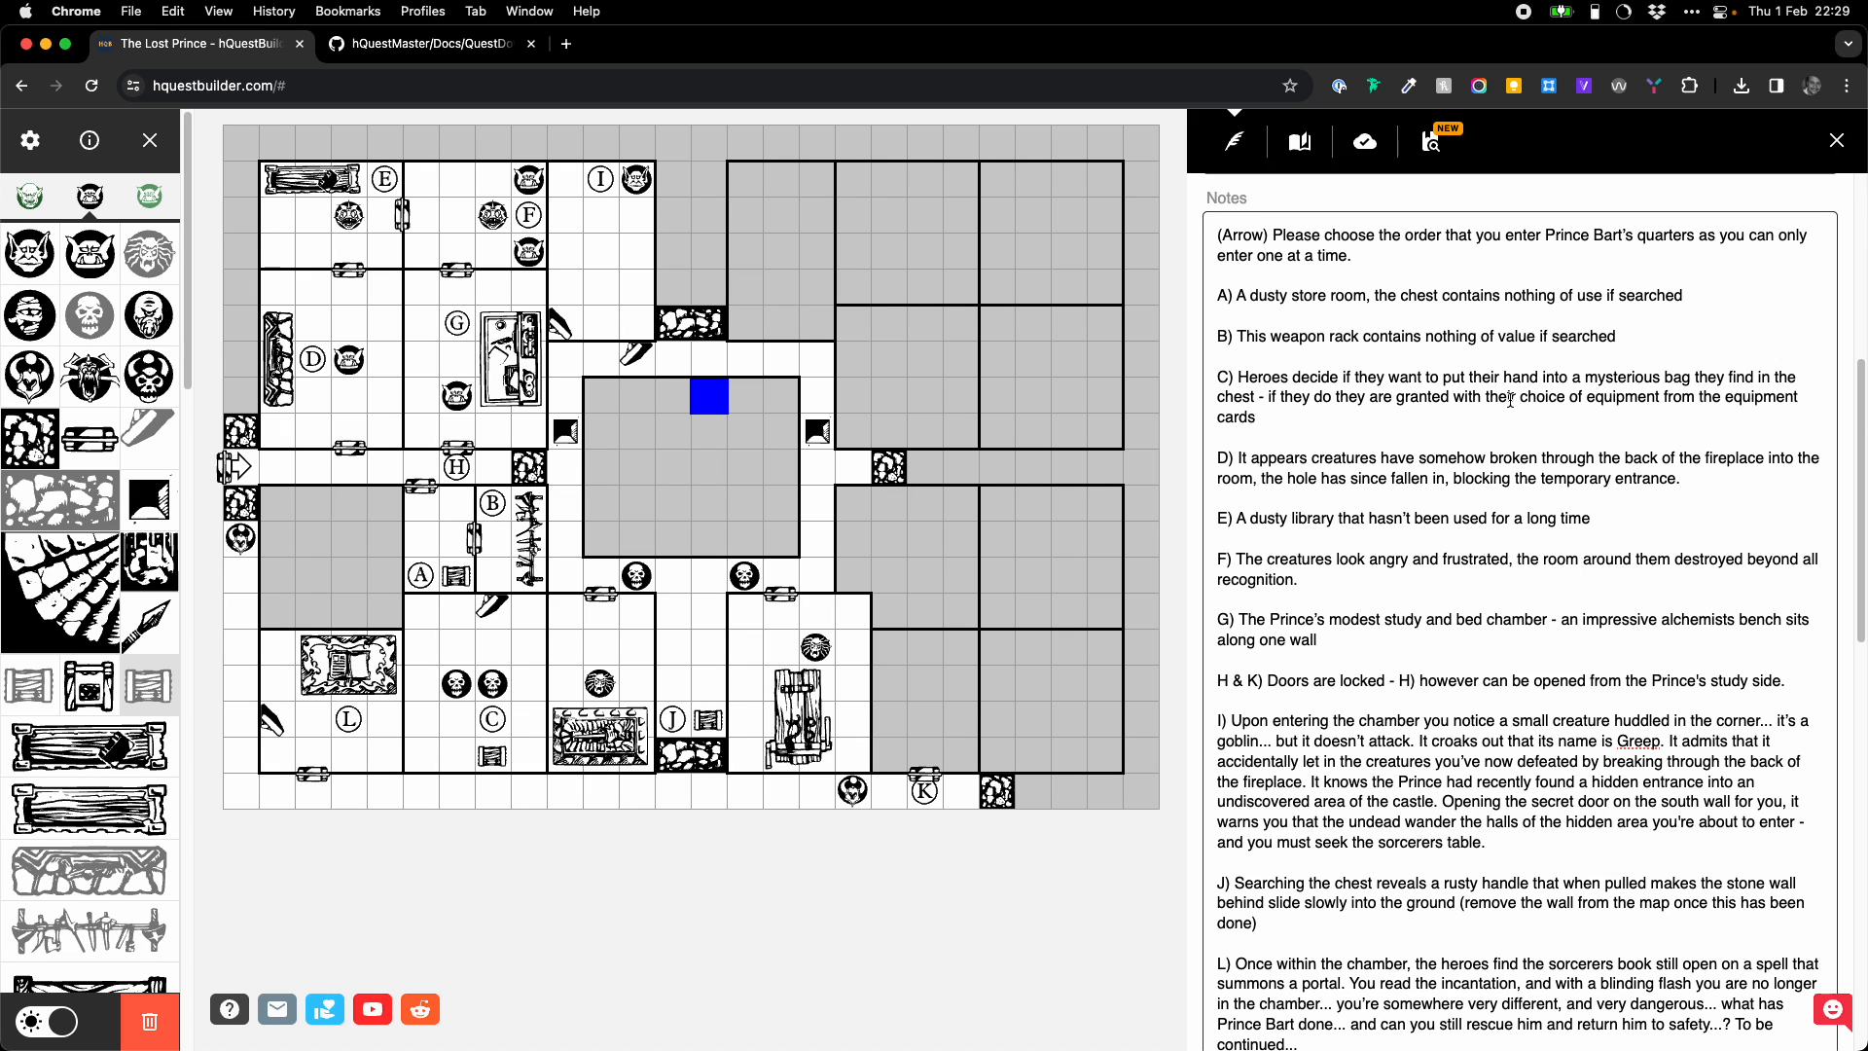
pyautogui.scroll(-5, 1510, 400)
pyautogui.scroll(-4, 1510, 400)
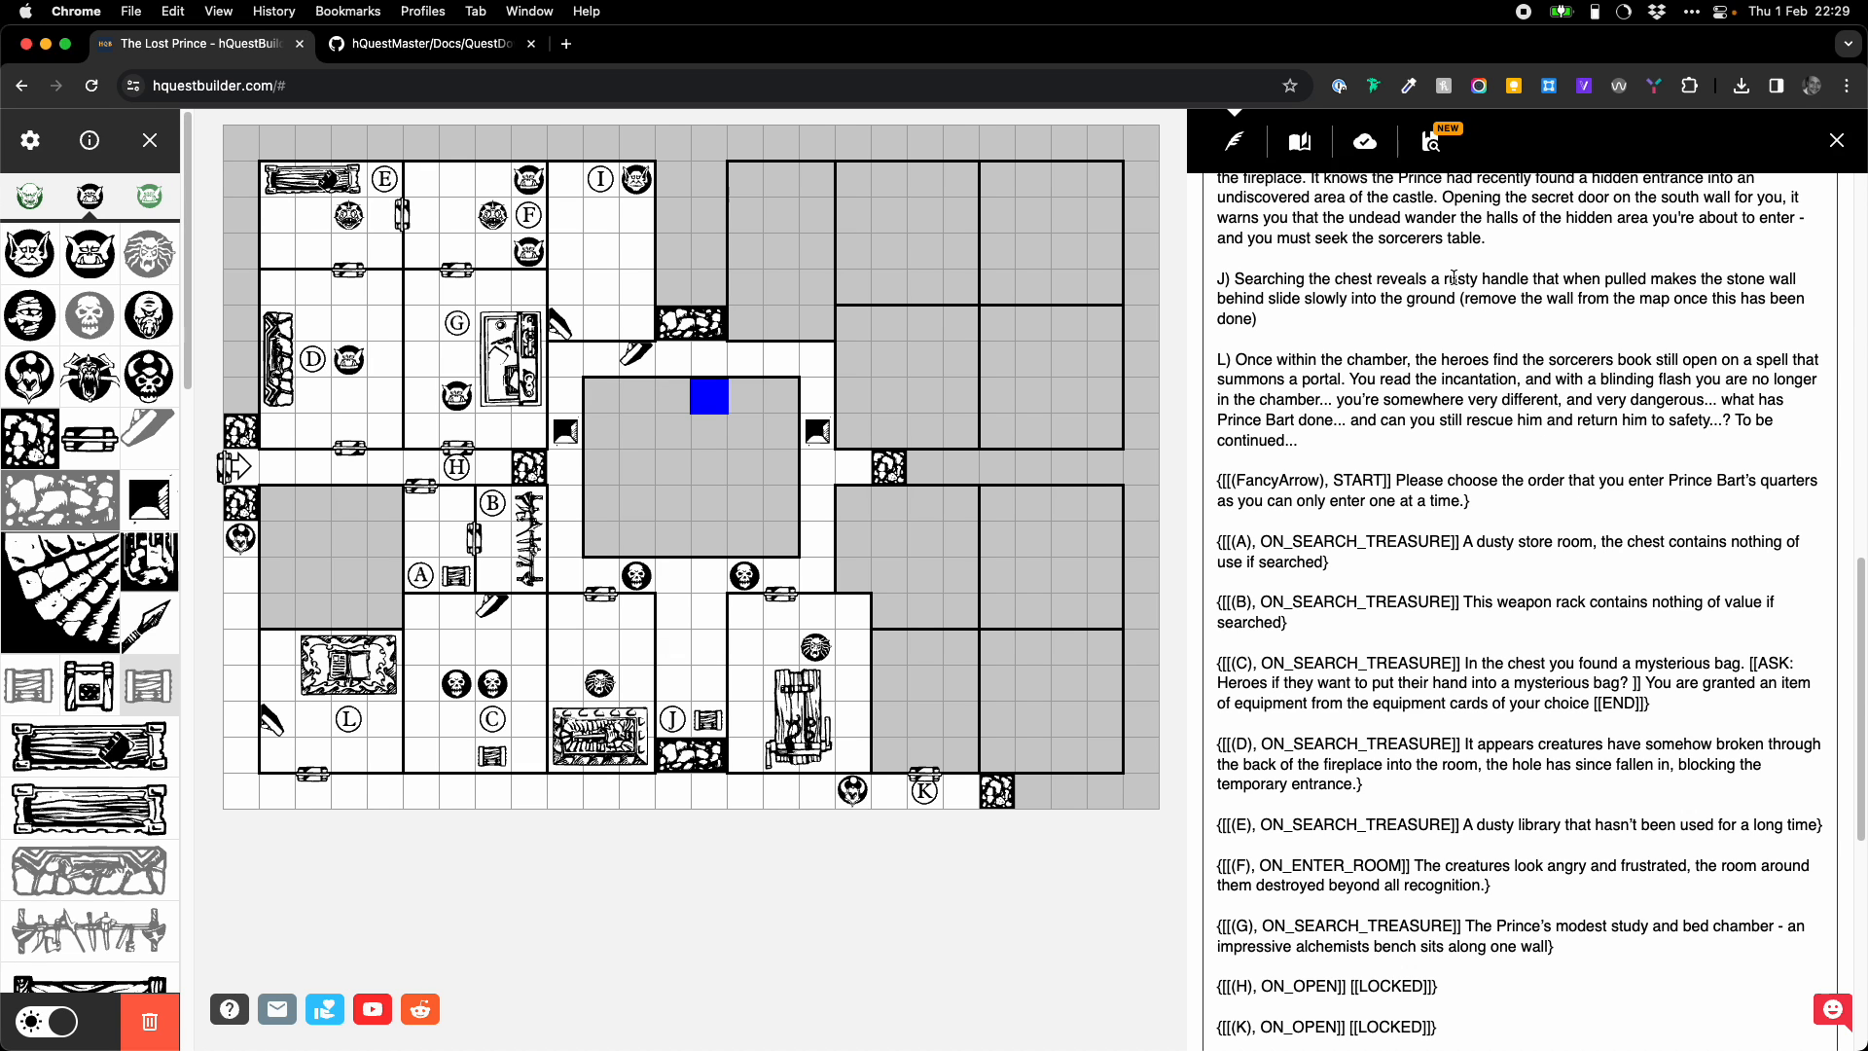
pyautogui.scroll(15, 1453, 277)
# - Preview the print layout of "The Lost Prince", check how its notes are laid out, and leave the preview
pyautogui.click(1230, 224)
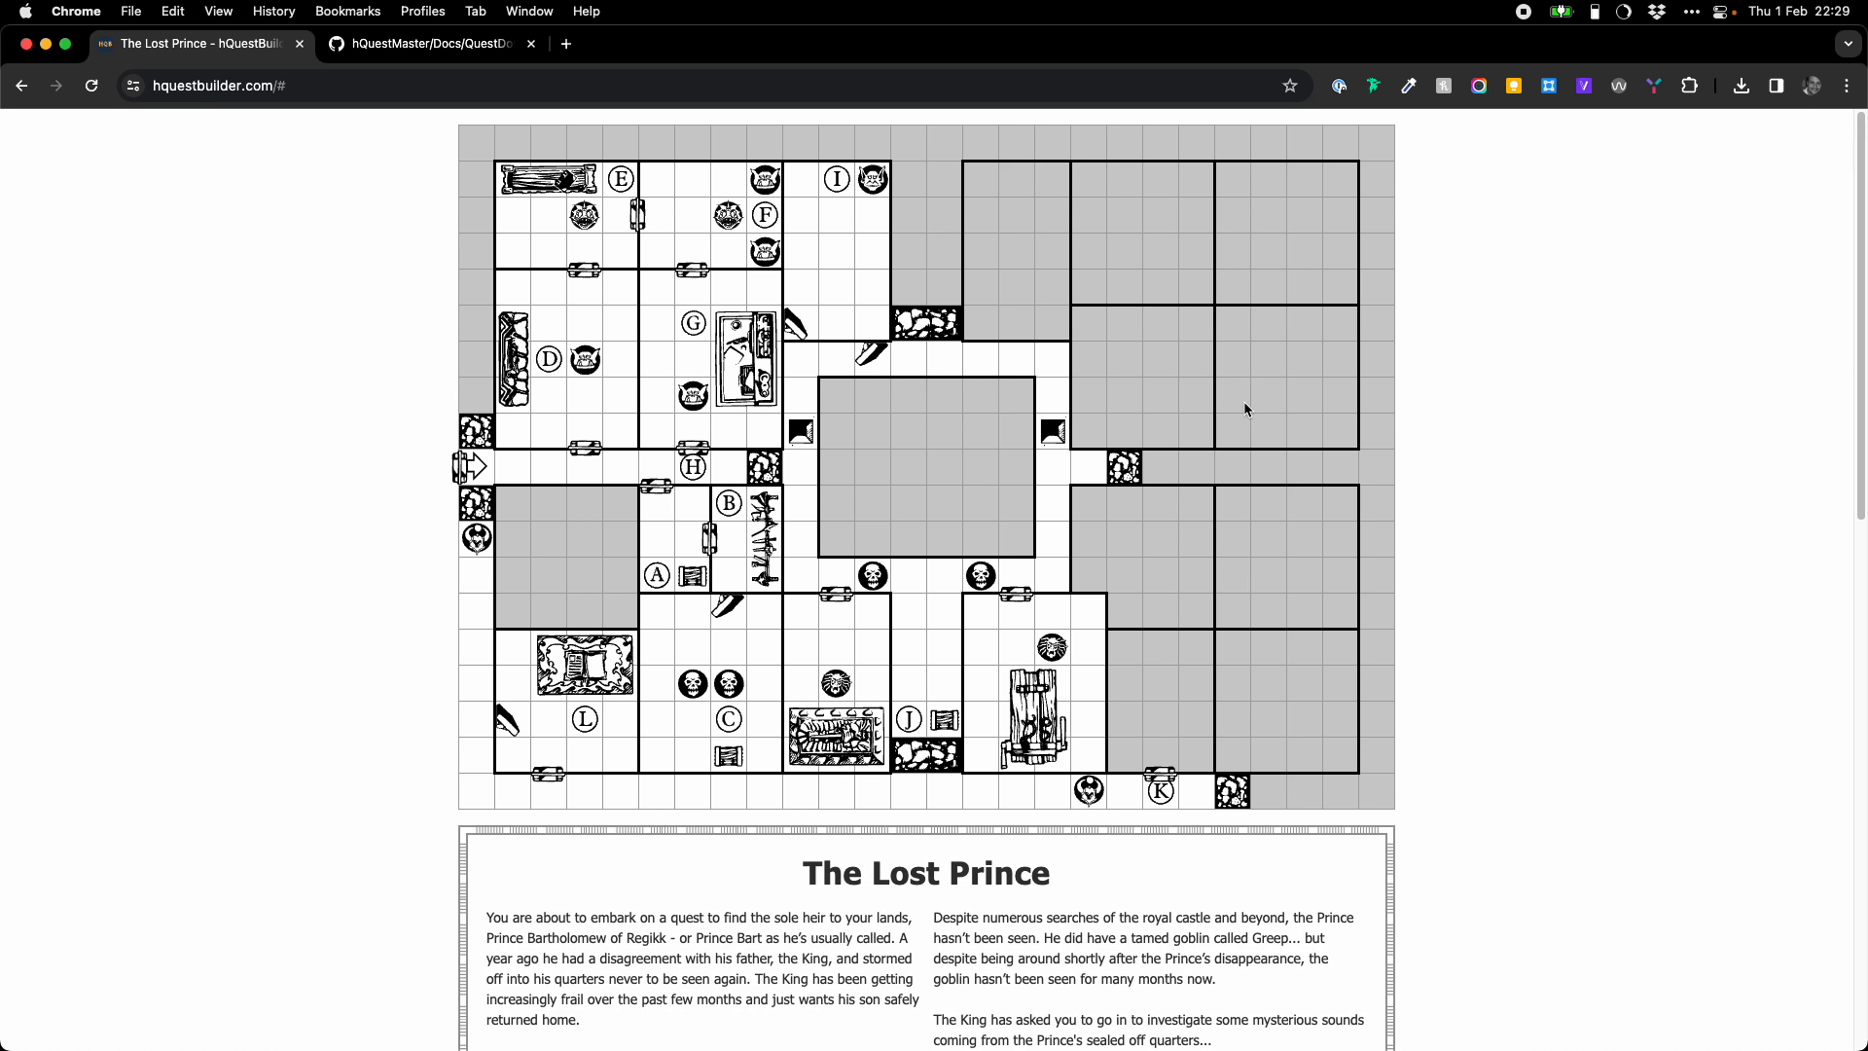
pyautogui.scroll(-10, 1243, 400)
pyautogui.scroll(10, 1244, 407)
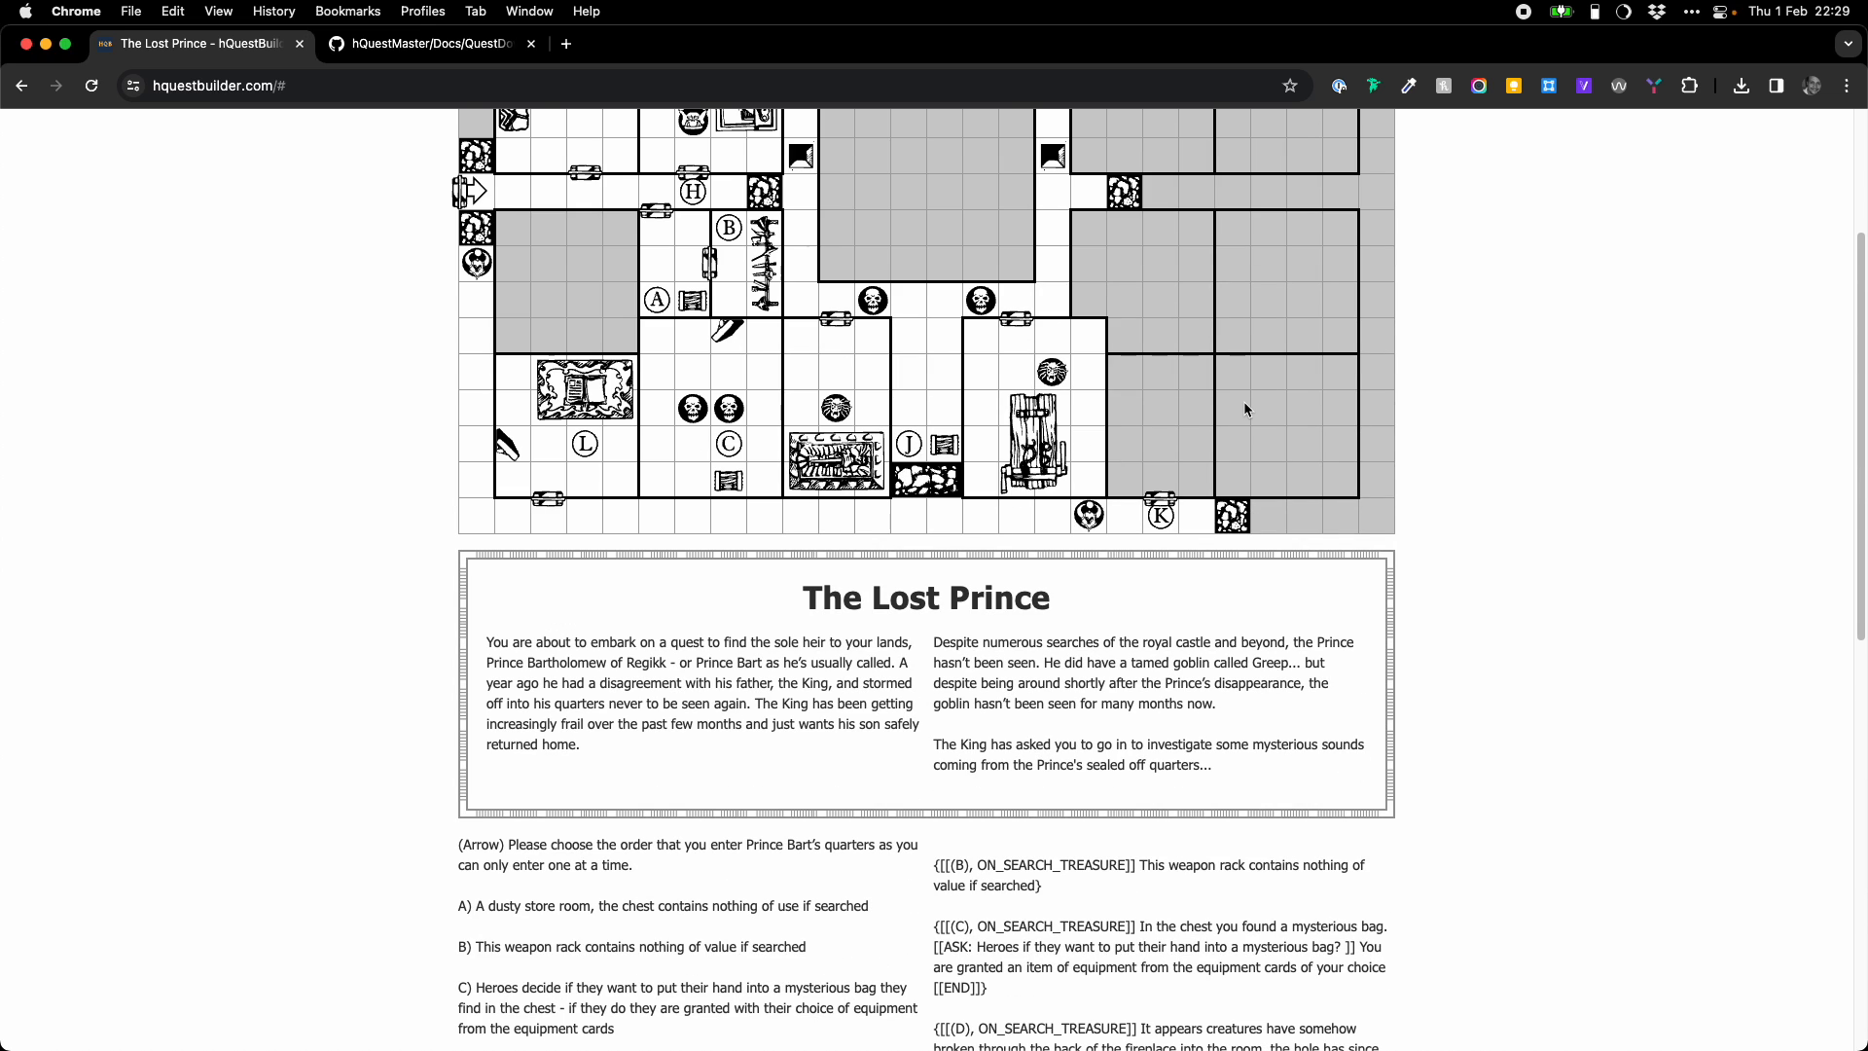
pyautogui.press('Escape')
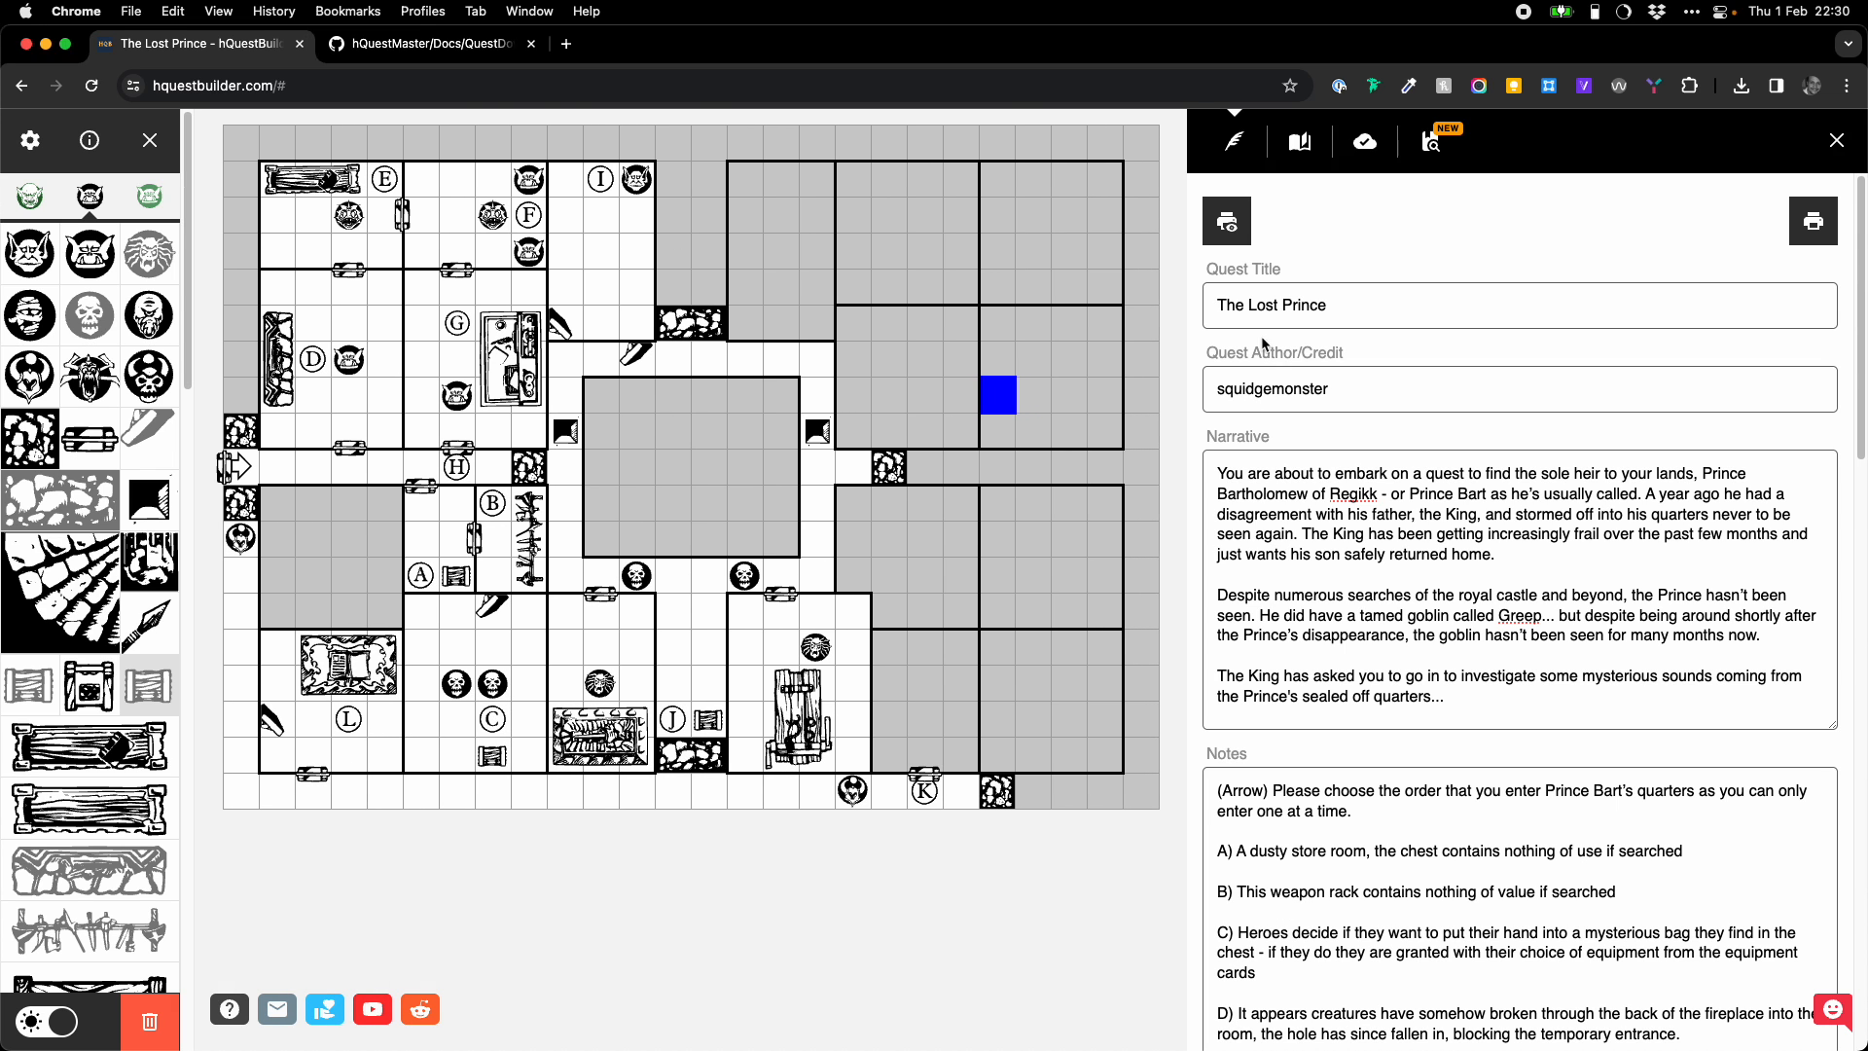
# - Open the shared page of the cloud quest "The Lost Prince" and review its map, narrative and notes
pyautogui.click(1302, 144)
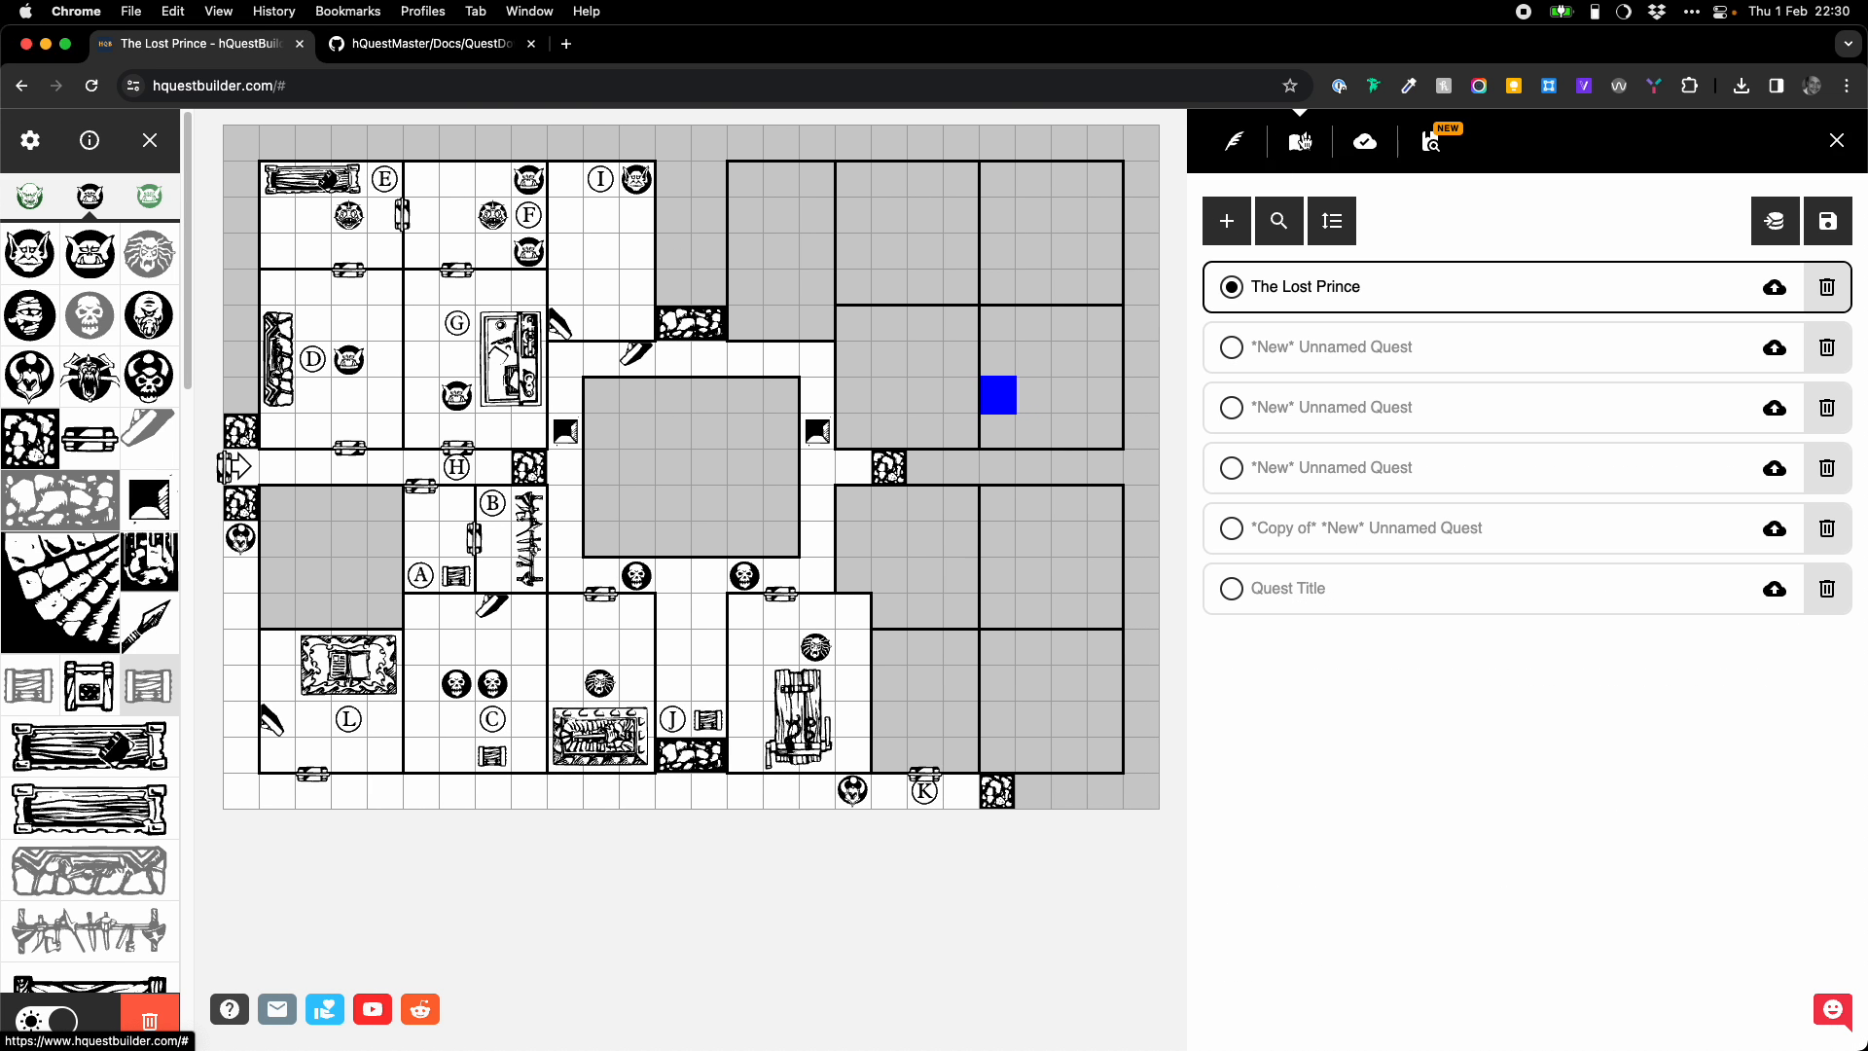
pyautogui.click(1370, 143)
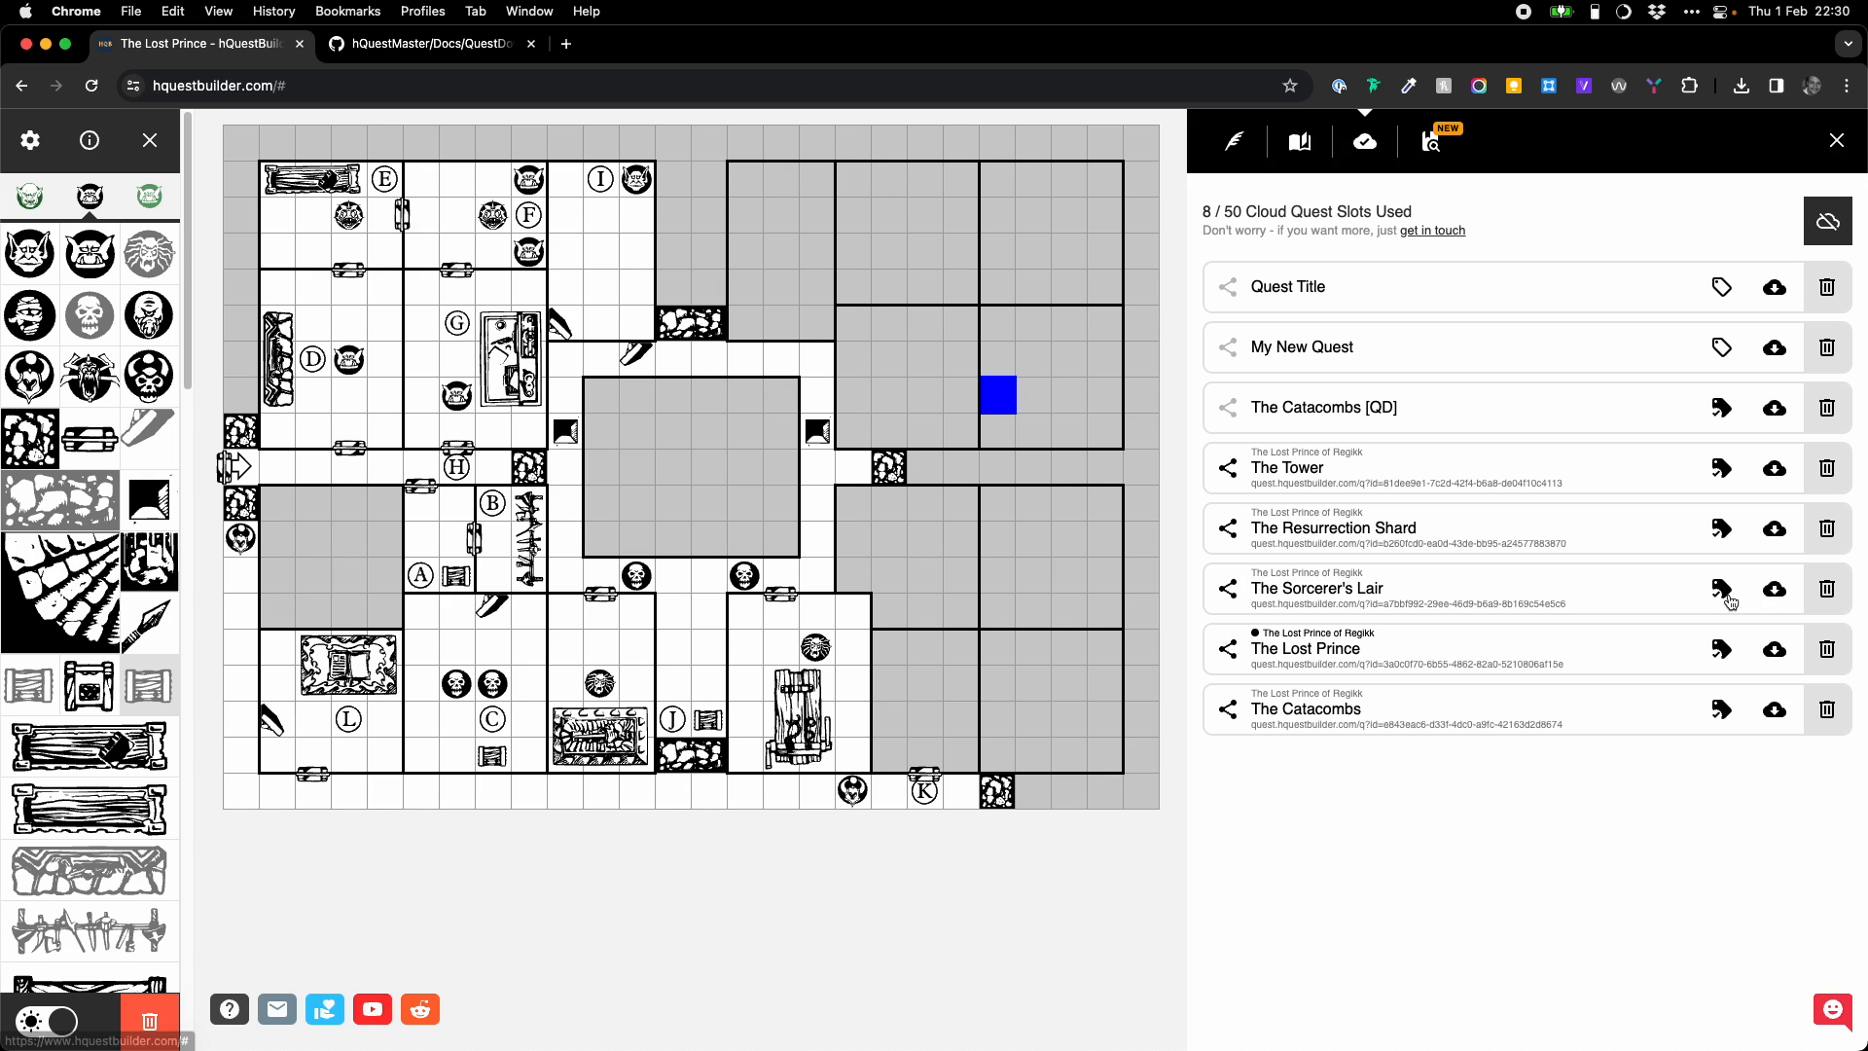
pyautogui.click(1554, 664)
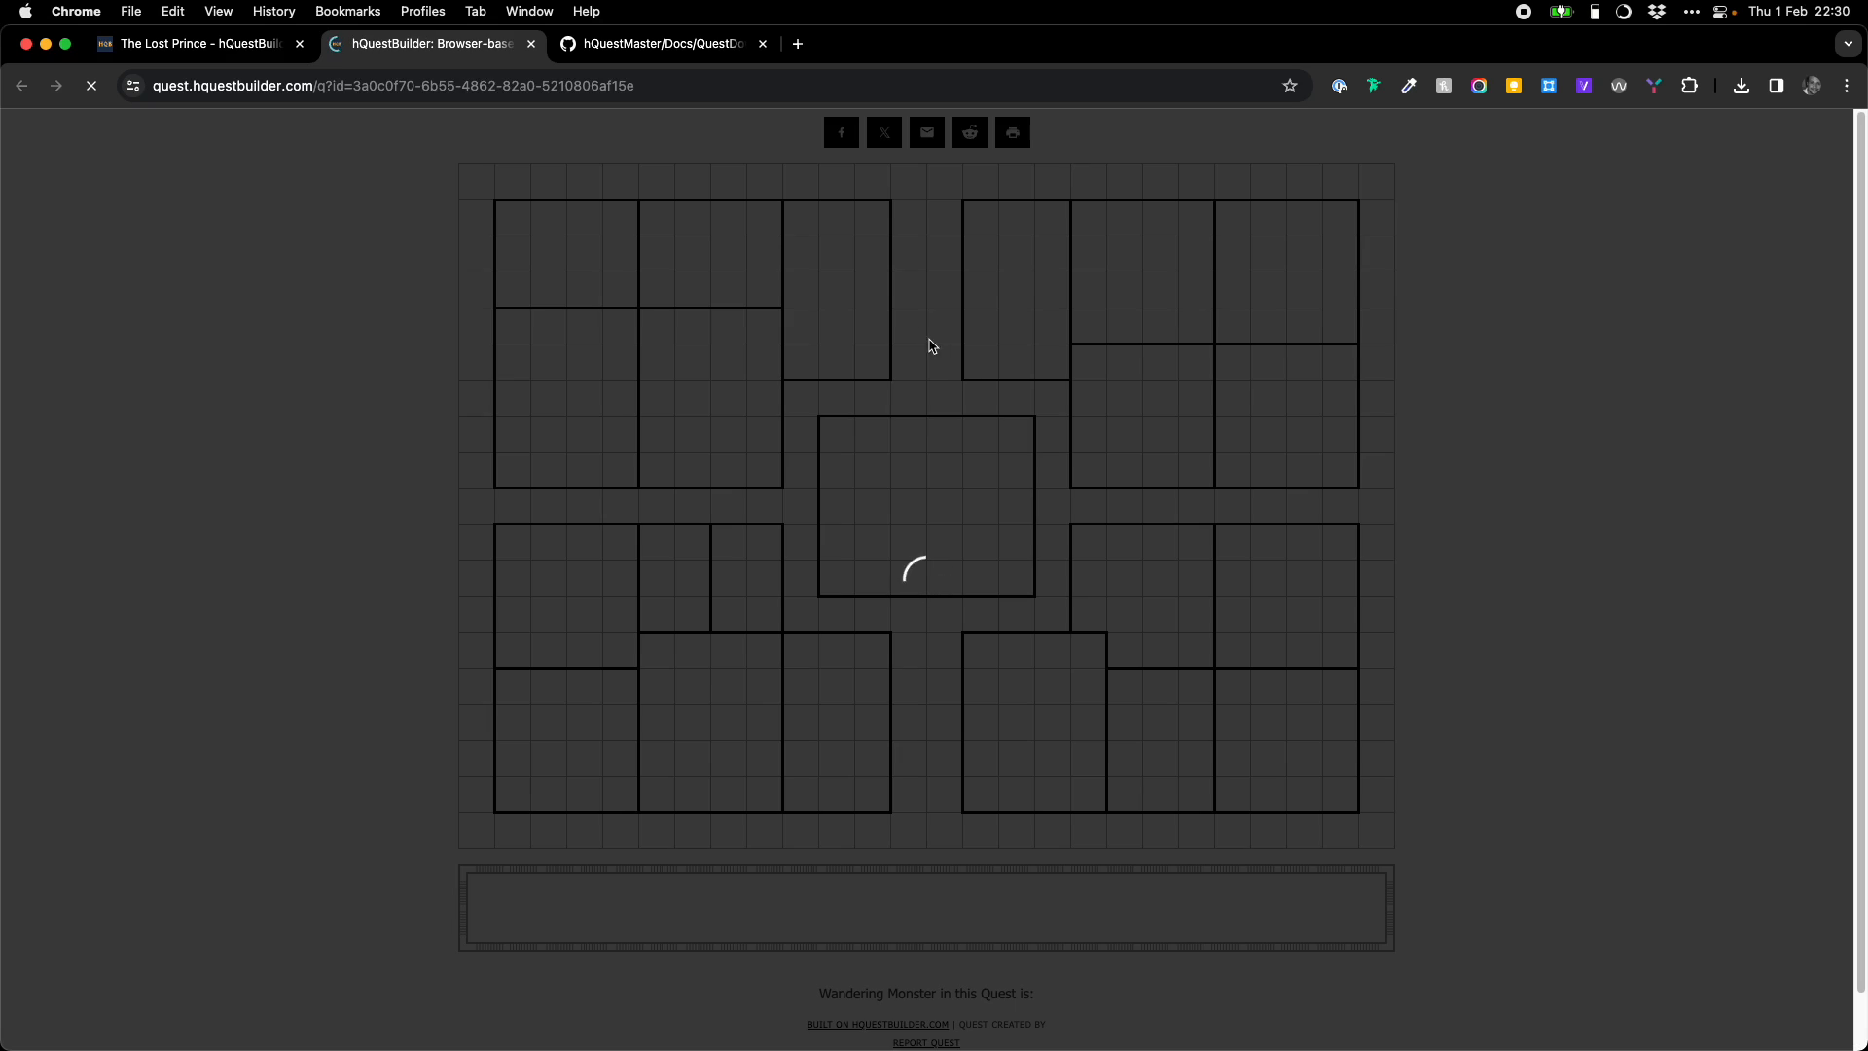
pyautogui.scroll(-8, 916, 319)
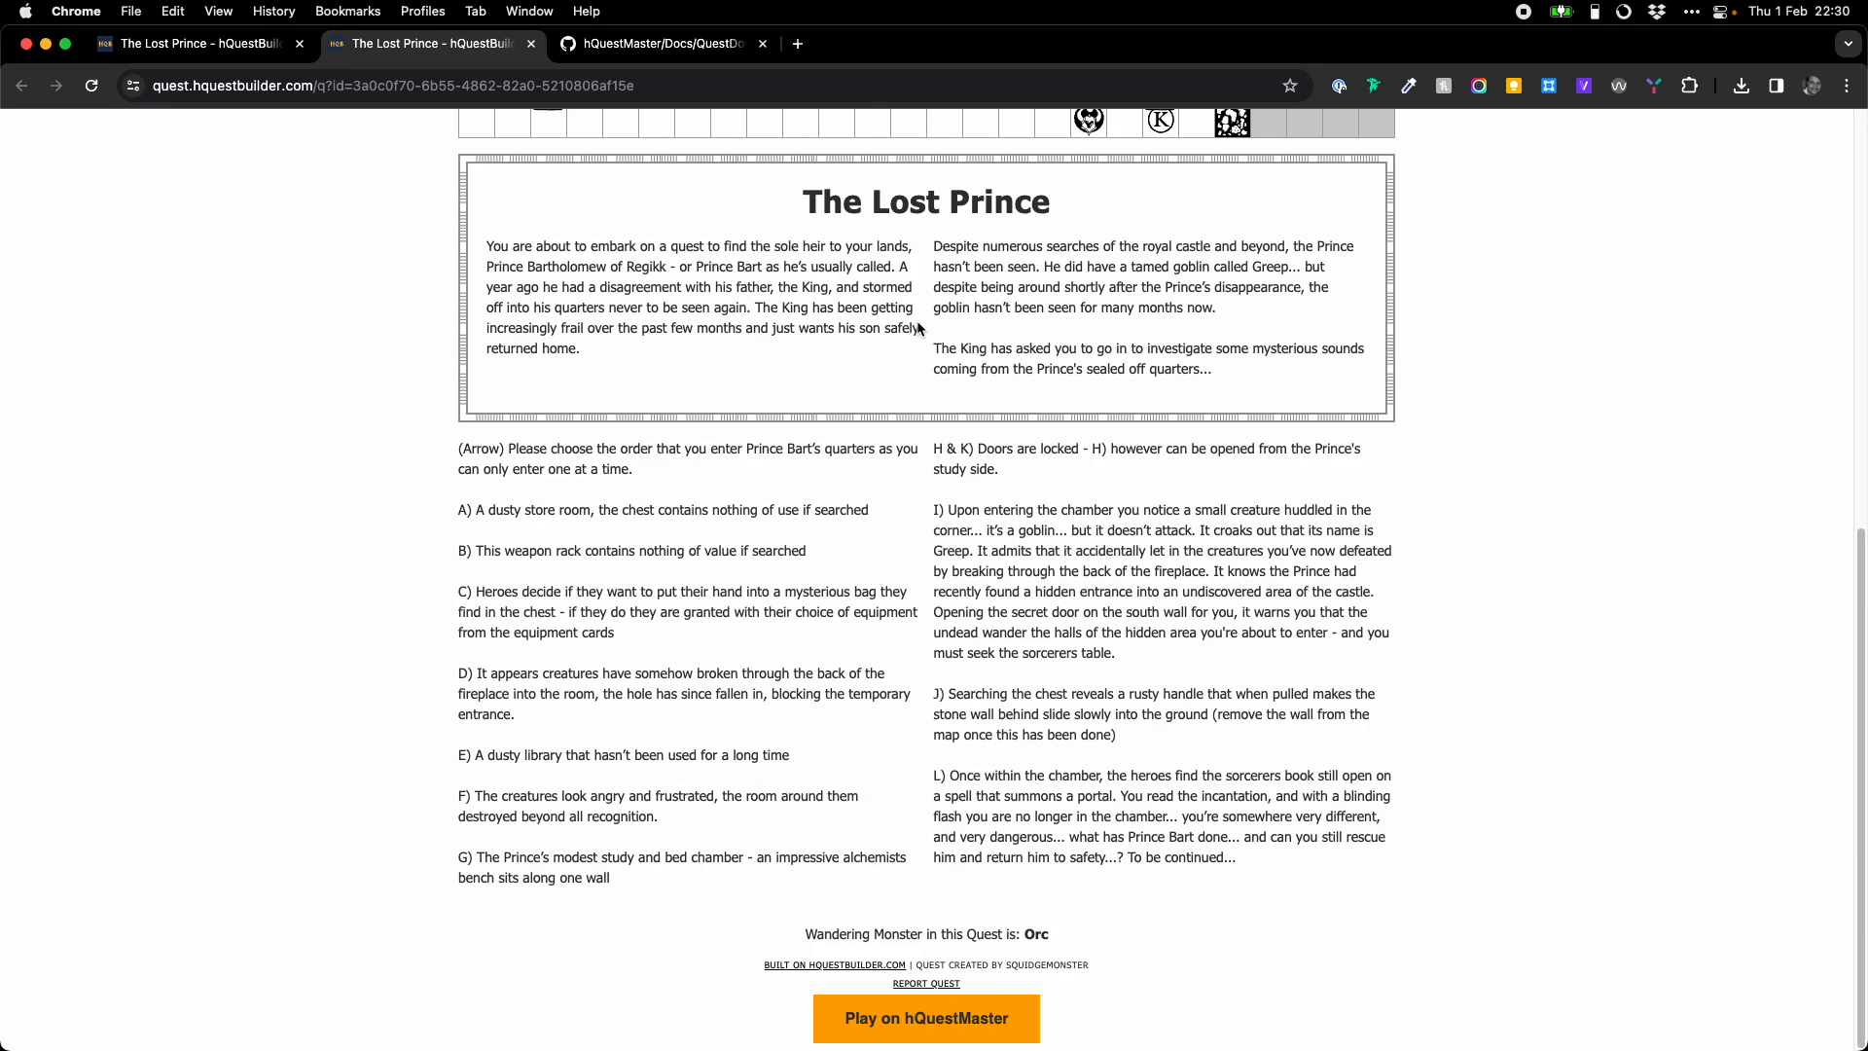
pyautogui.scroll(8, 1130, 539)
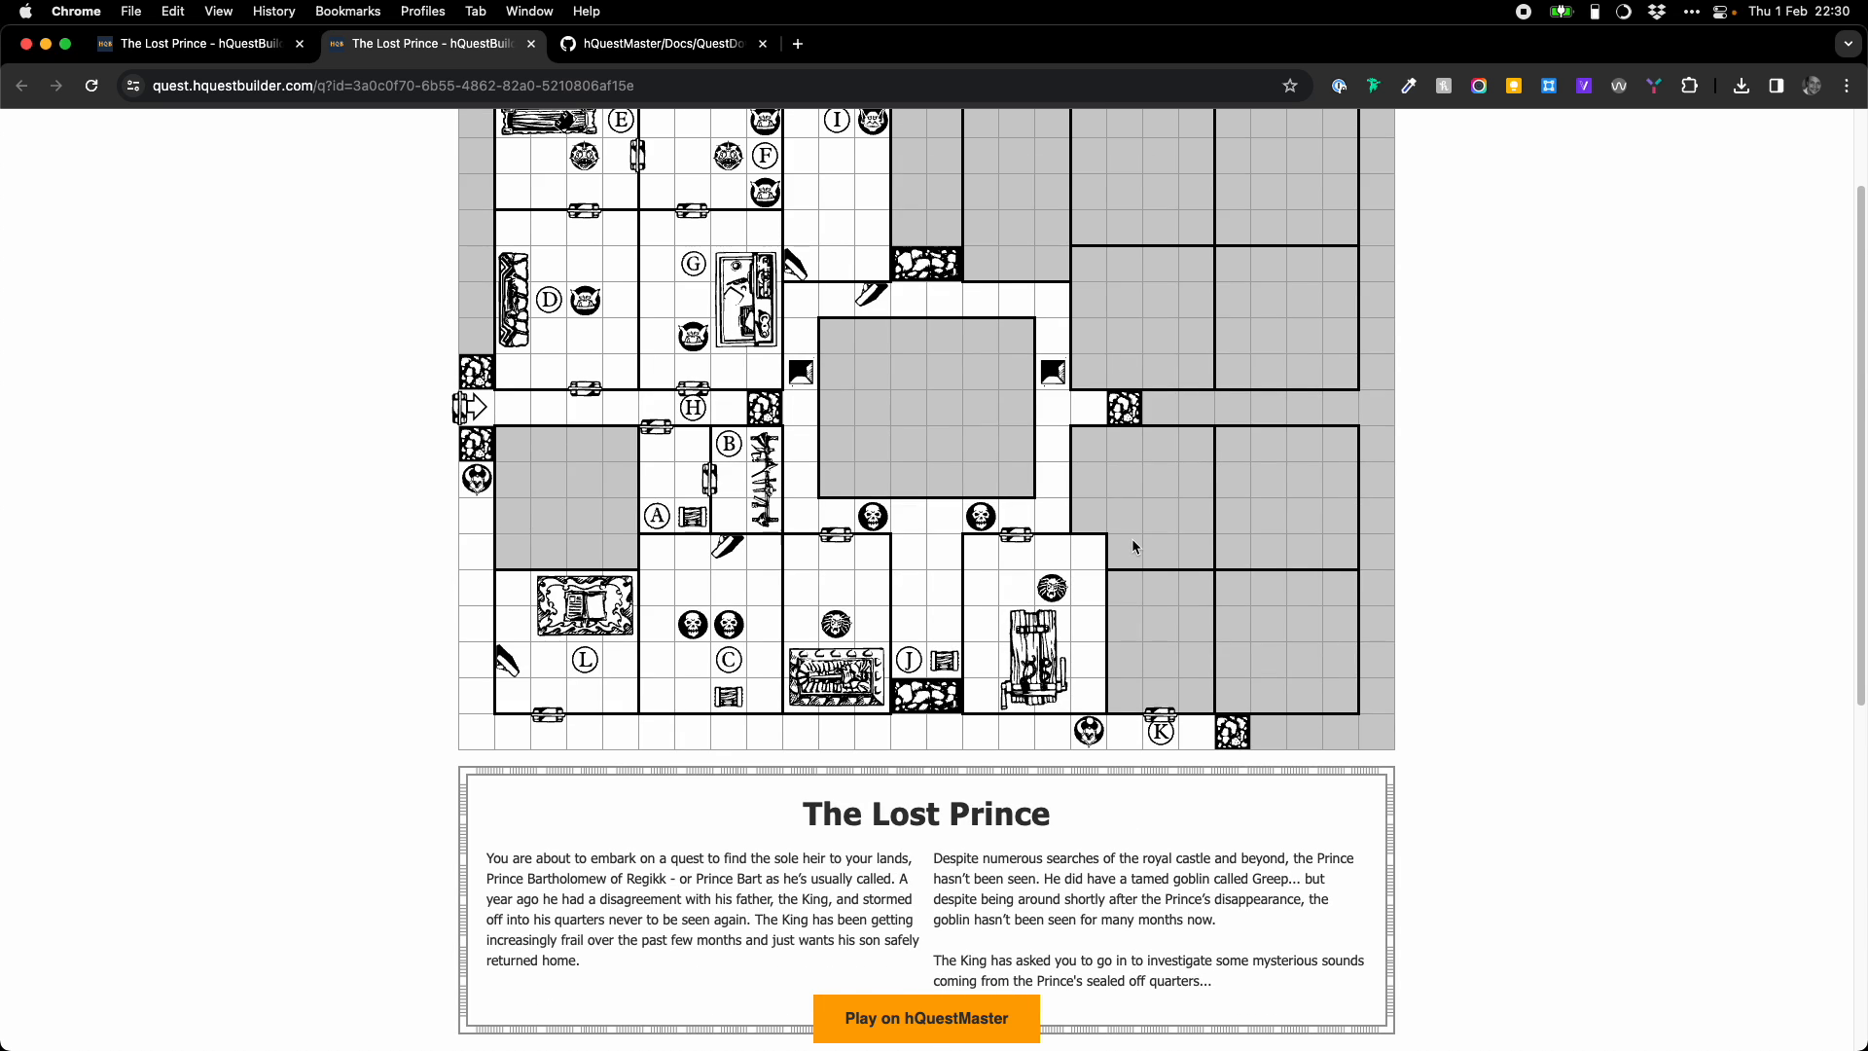
pyautogui.scroll(-8, 1131, 545)
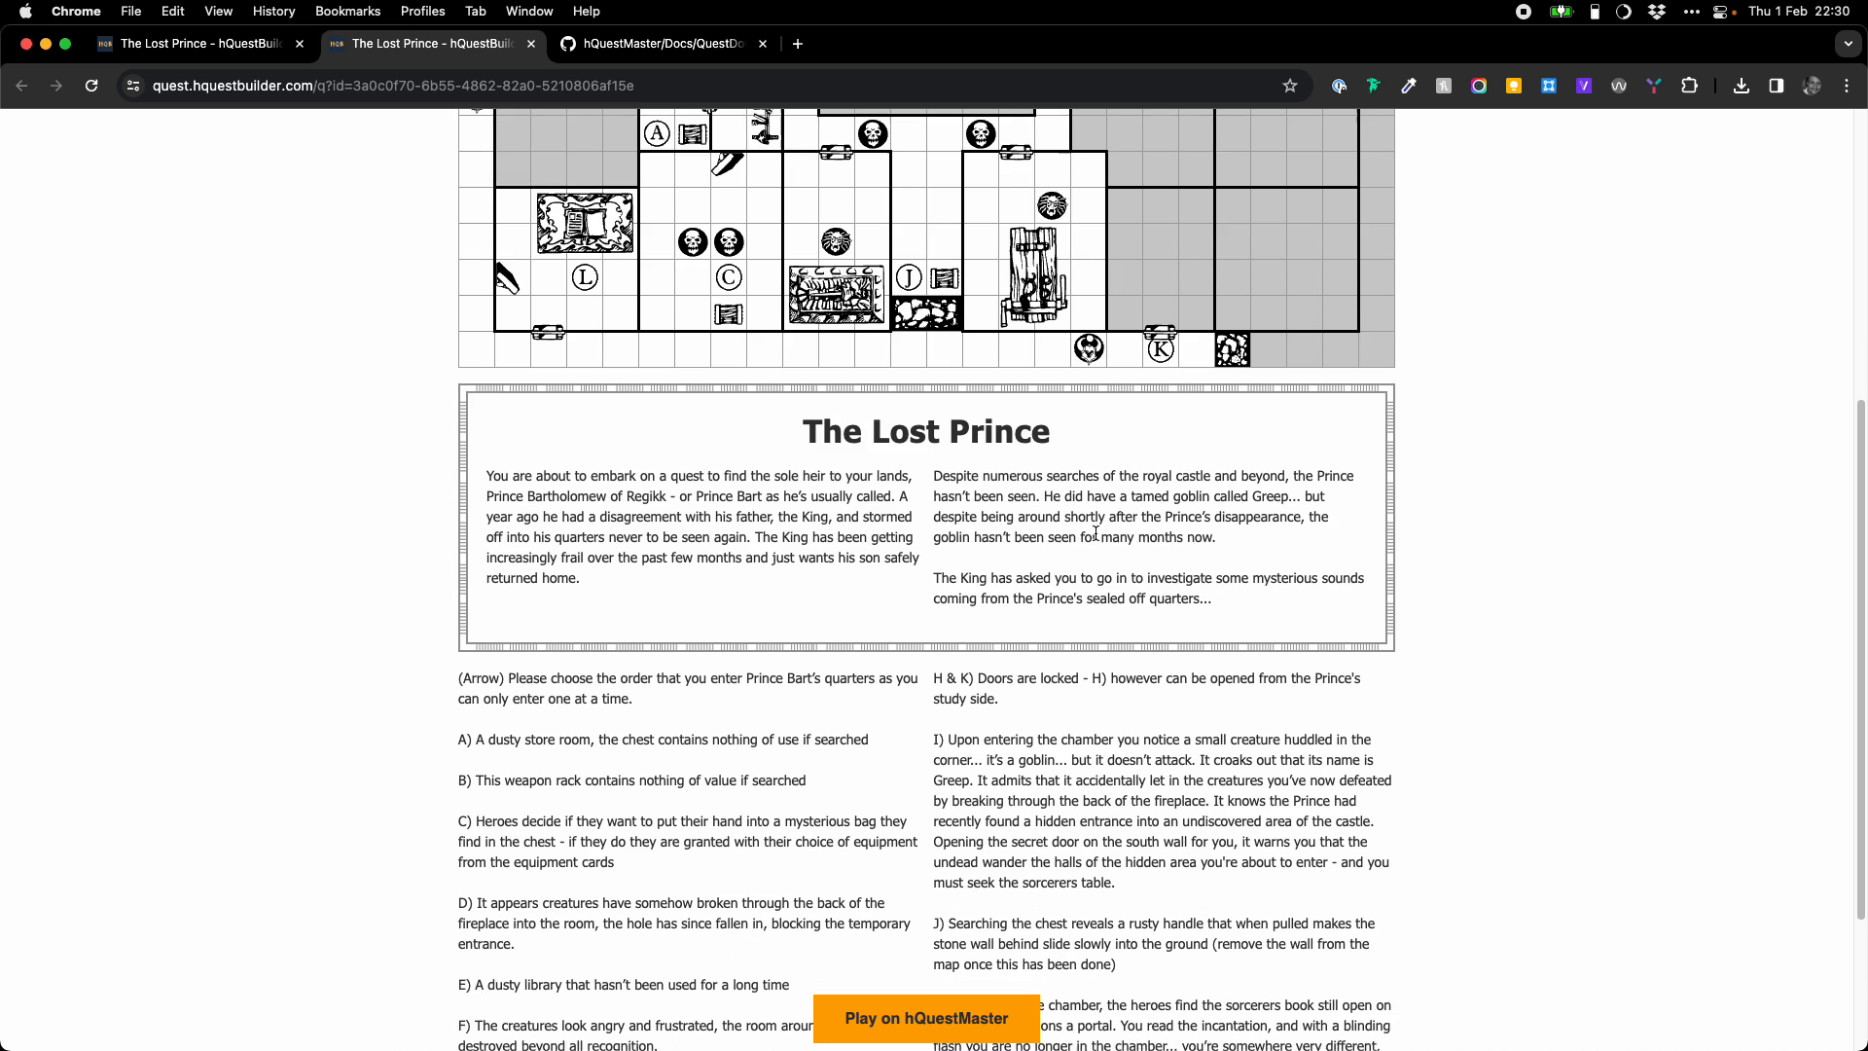
pyautogui.scroll(8, 1095, 532)
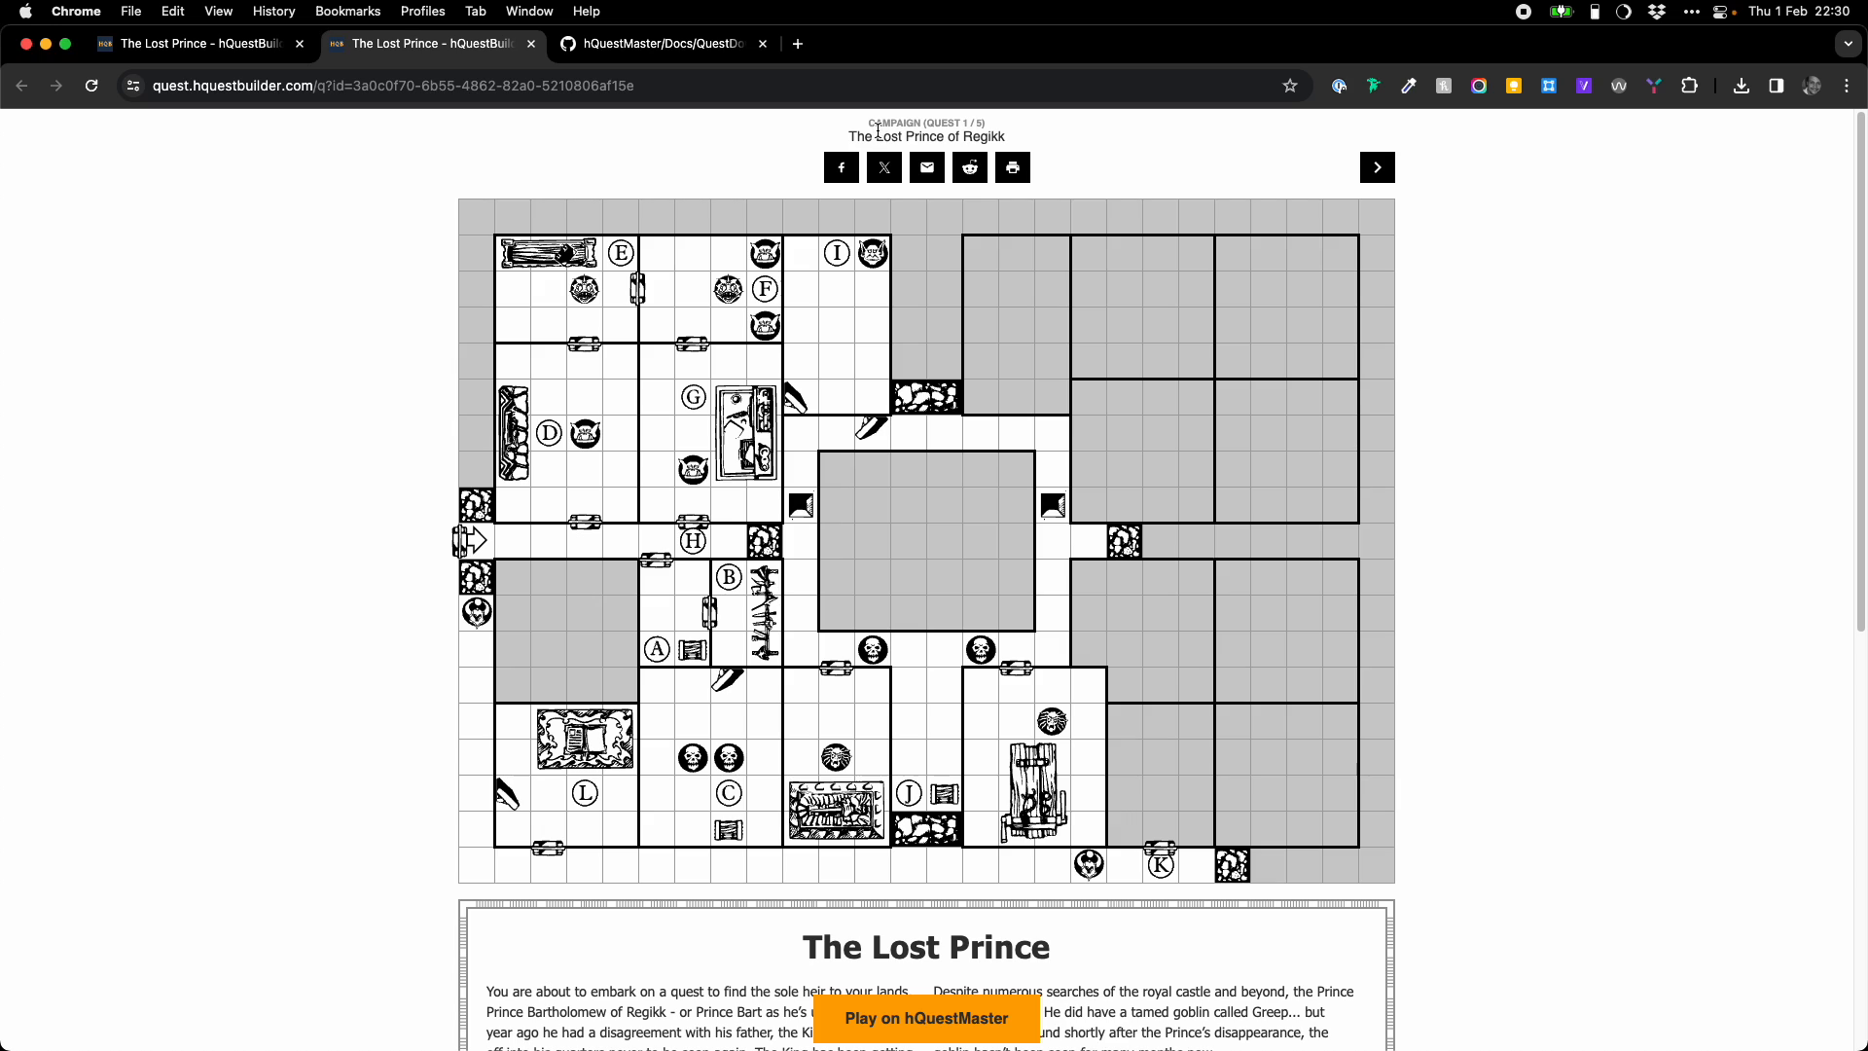
# - Page forward through the campaign "The Lost Prince of Regikk" to "The Sorcerer's Lair" and review that quest
pyautogui.moveTo(869, 121); pyautogui.dragTo(1001, 128)
pyautogui.click(1037, 131)
pyautogui.click(1382, 169)
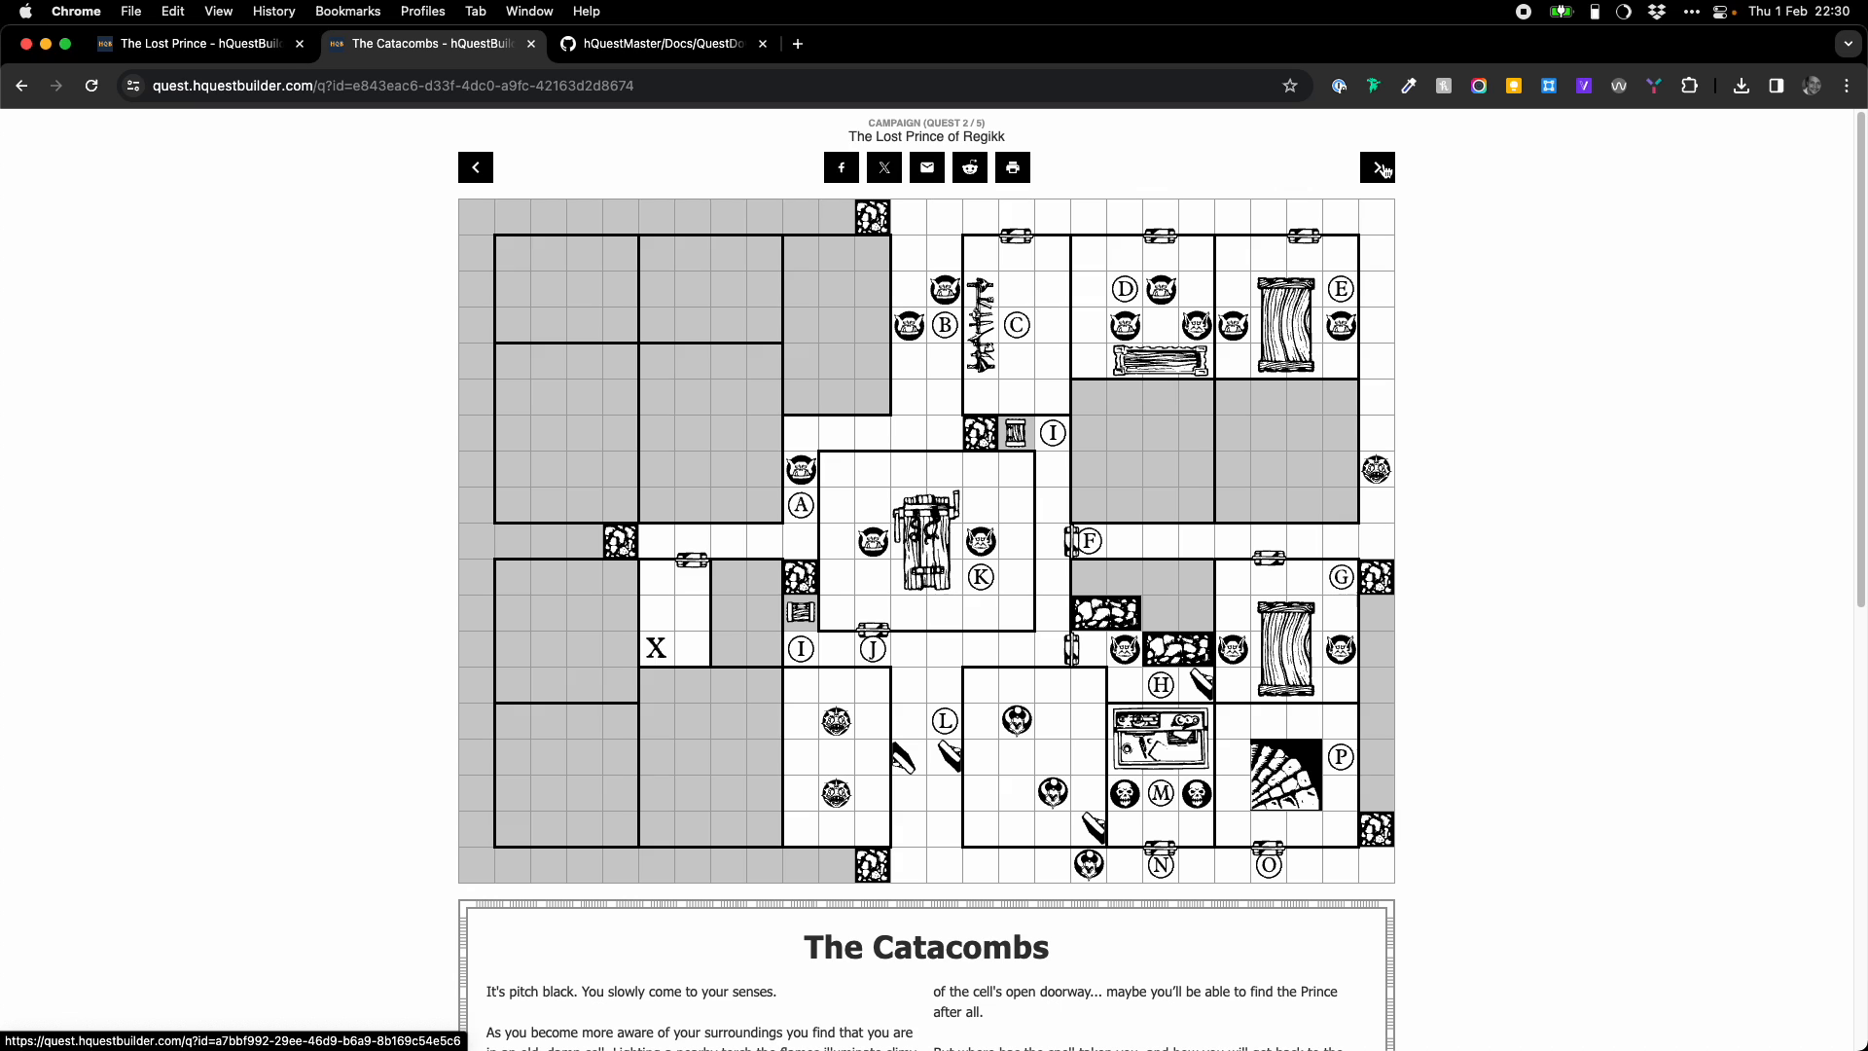
pyautogui.click(1383, 169)
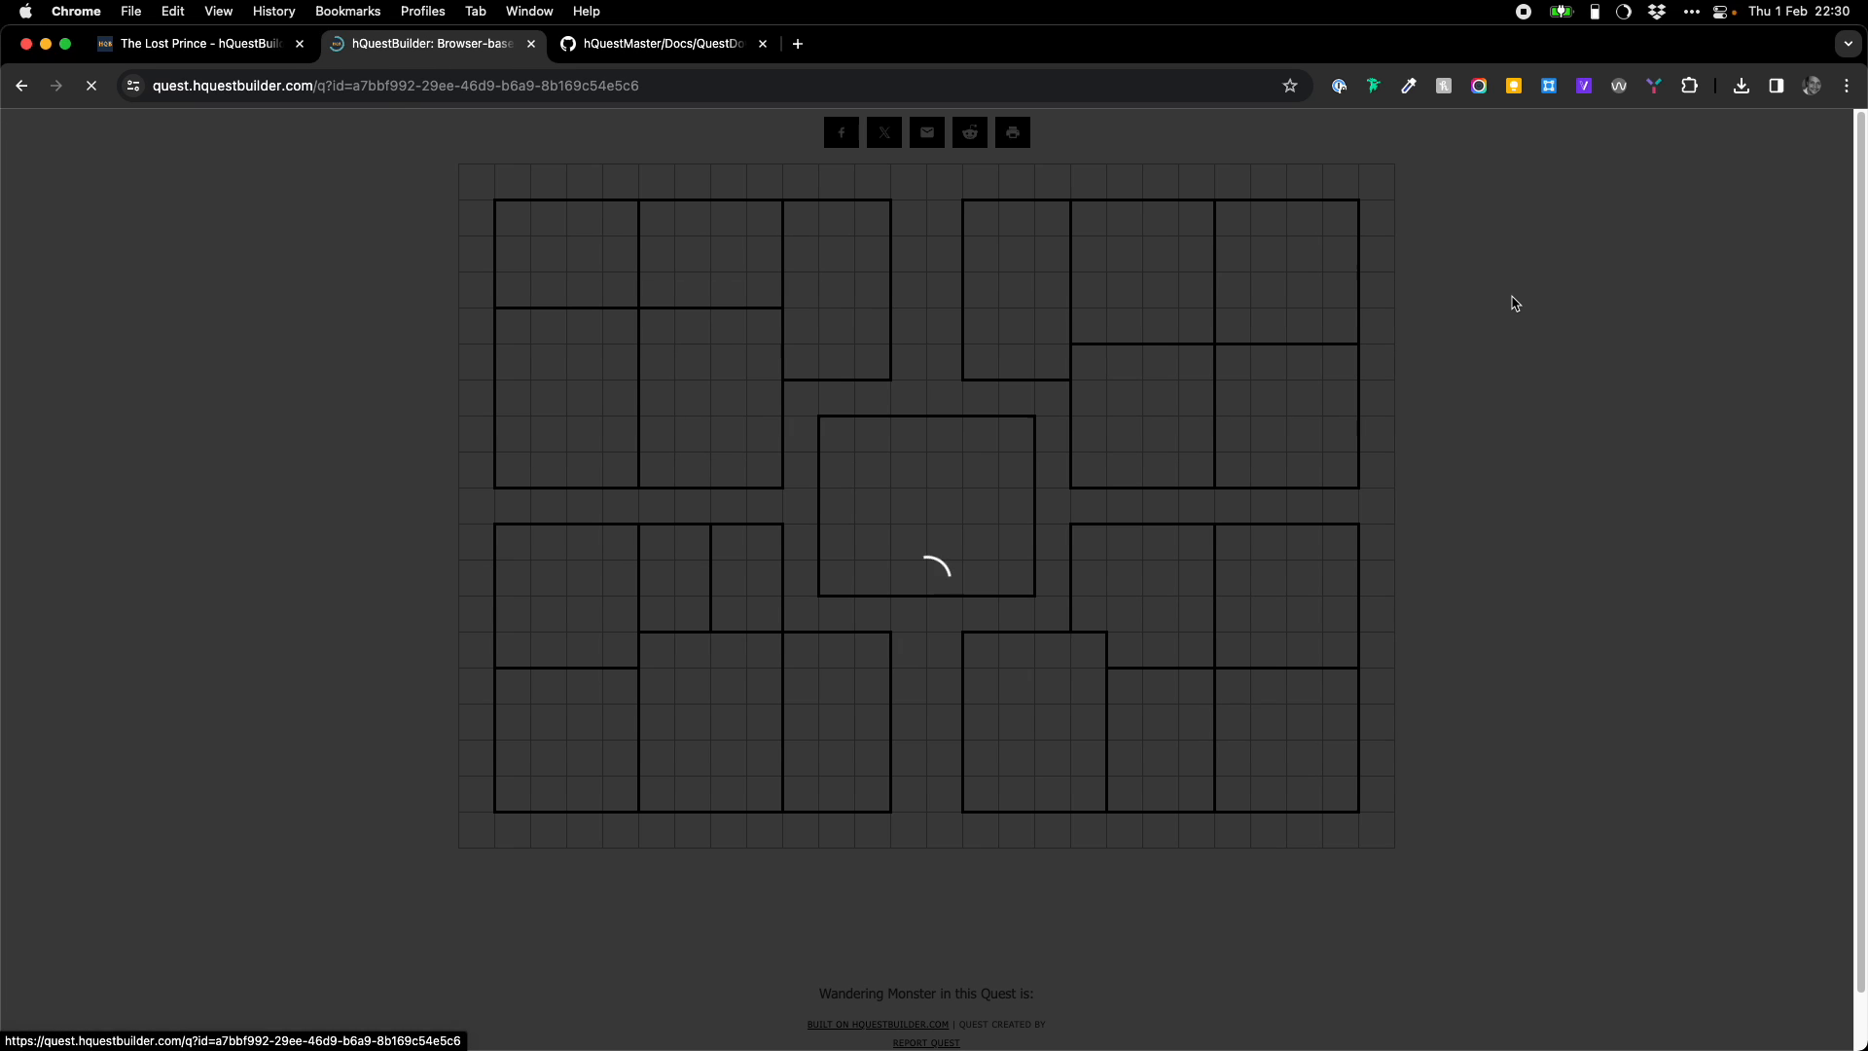
pyautogui.scroll(-3, 1367, 387)
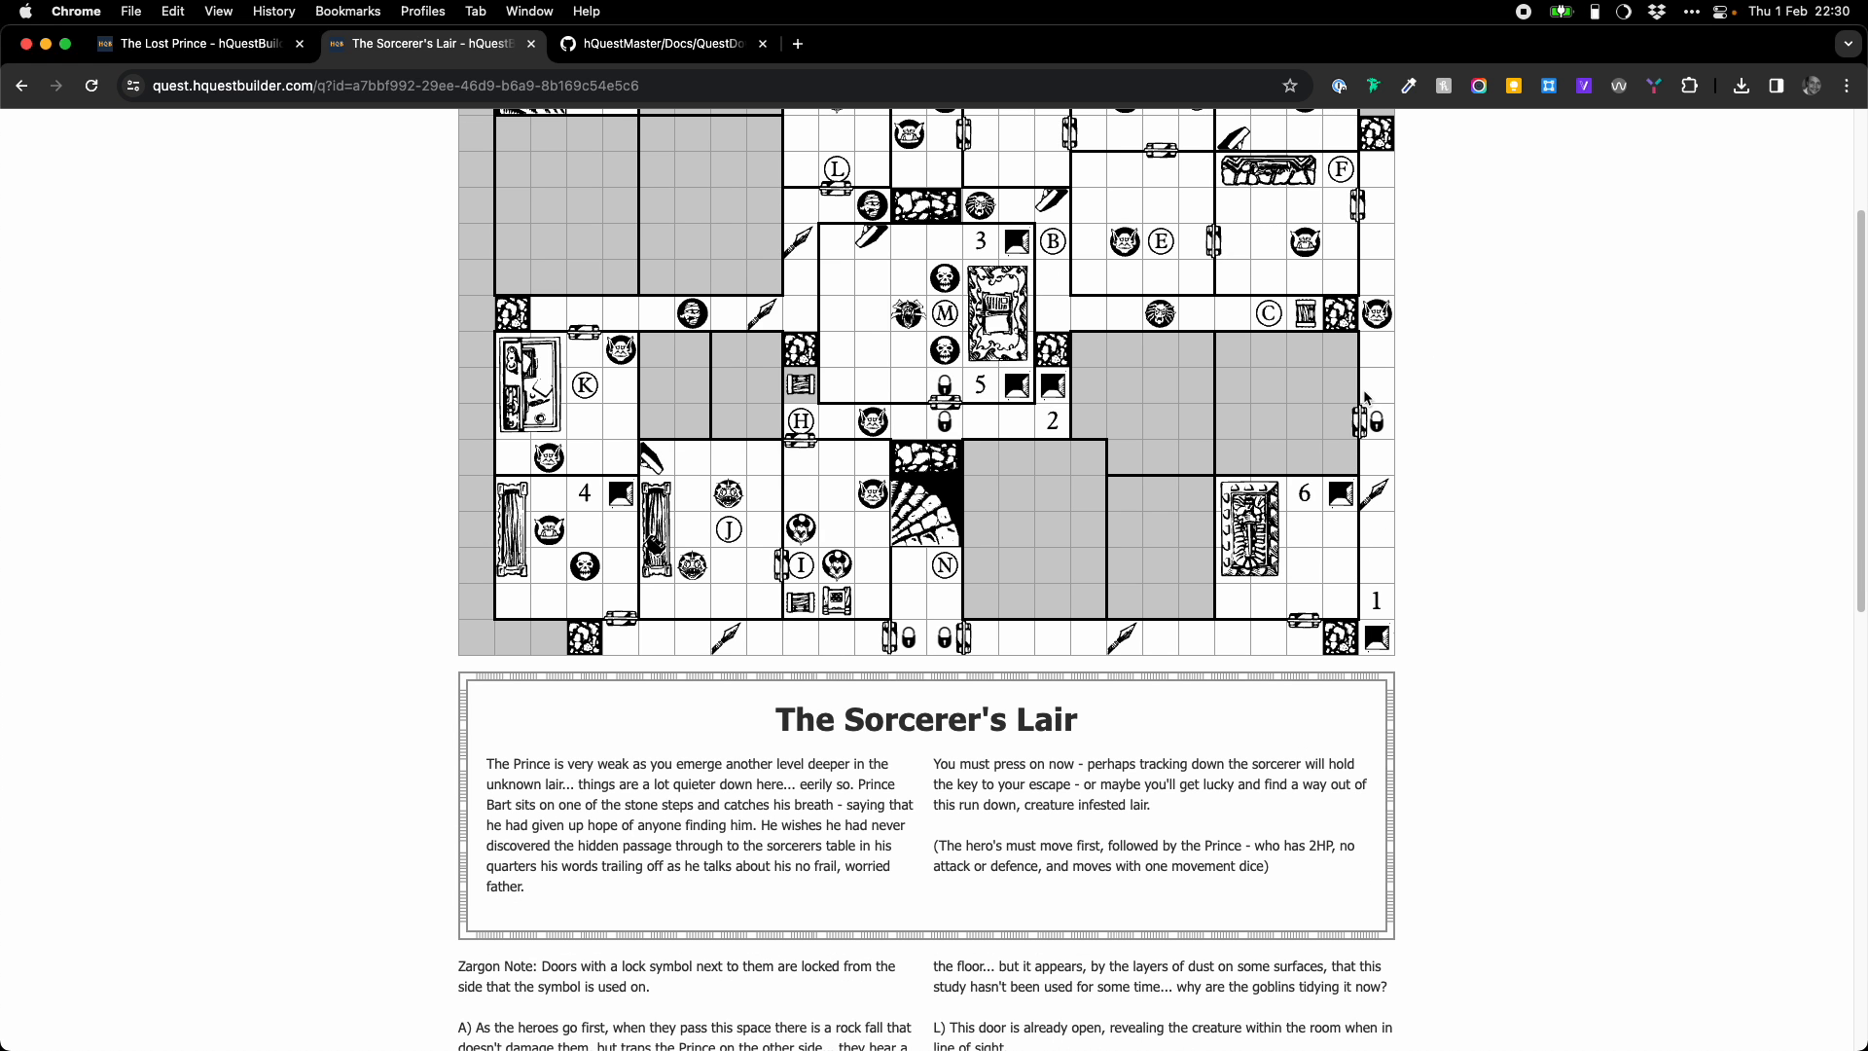
pyautogui.scroll(-10, 1365, 396)
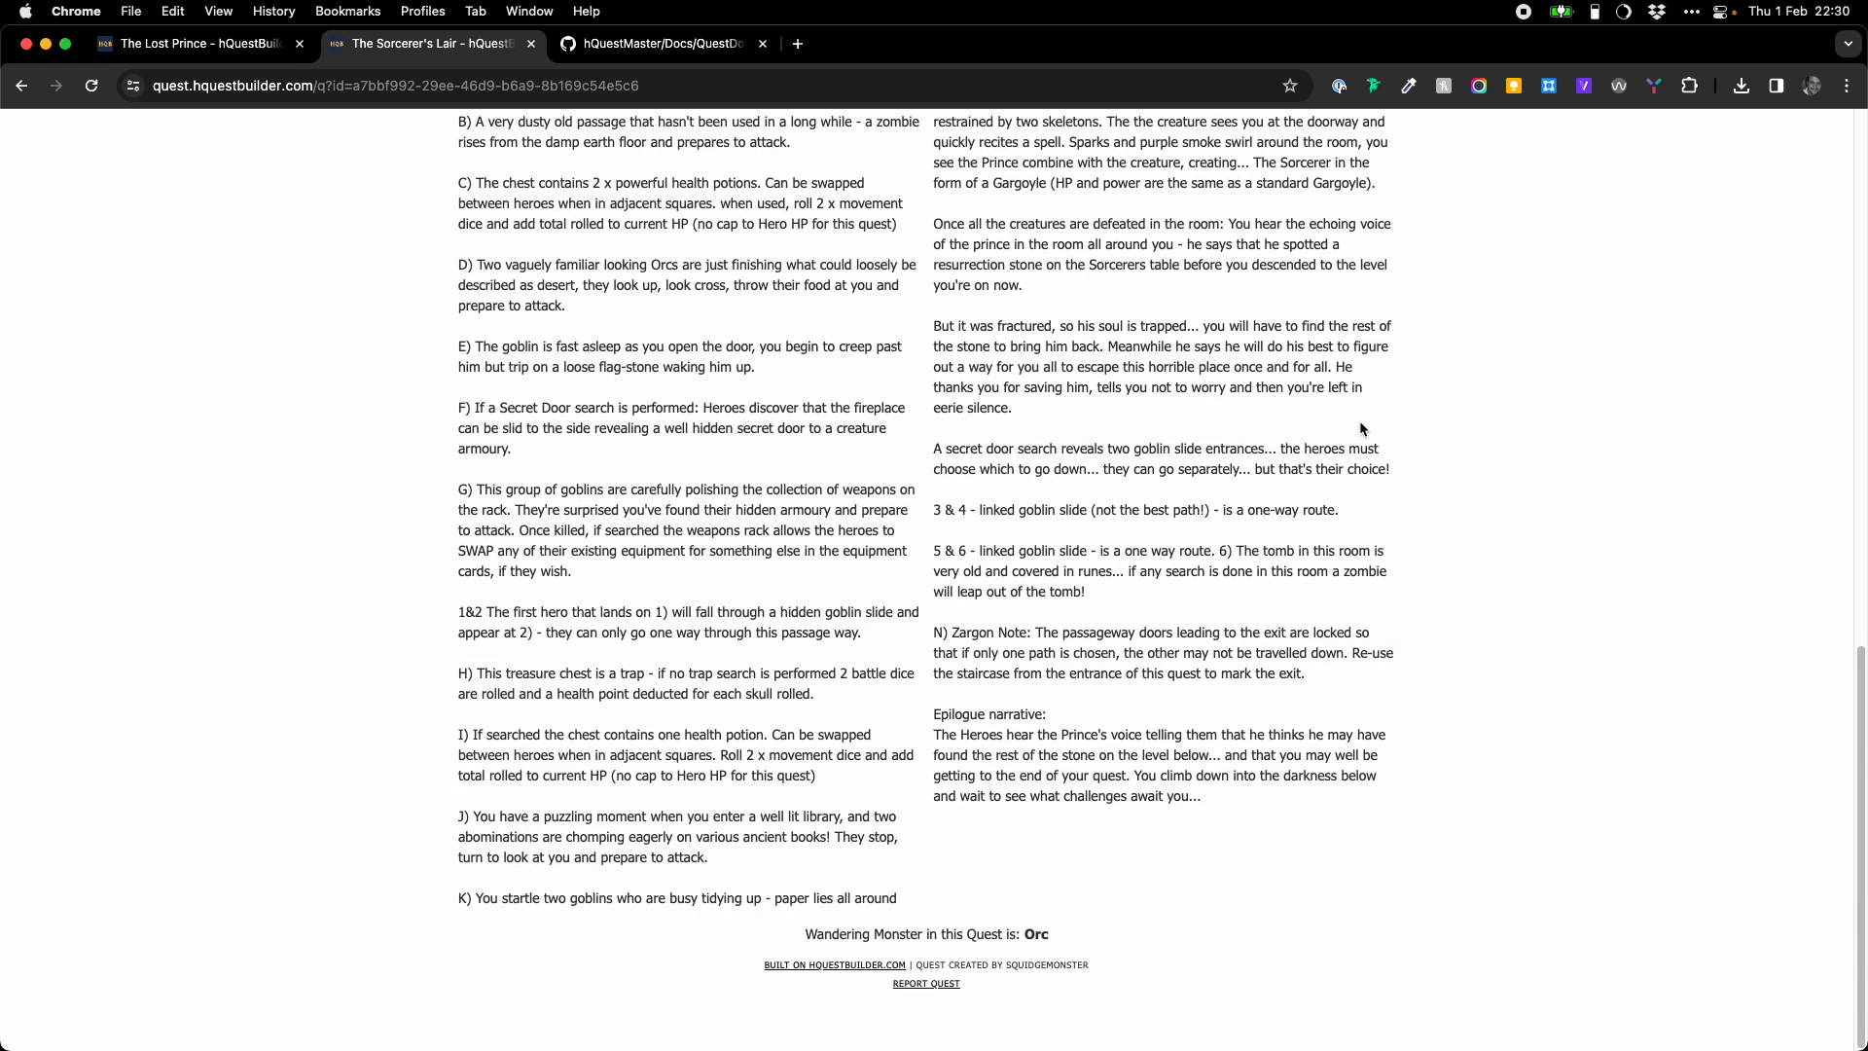
pyautogui.scroll(15, 1360, 428)
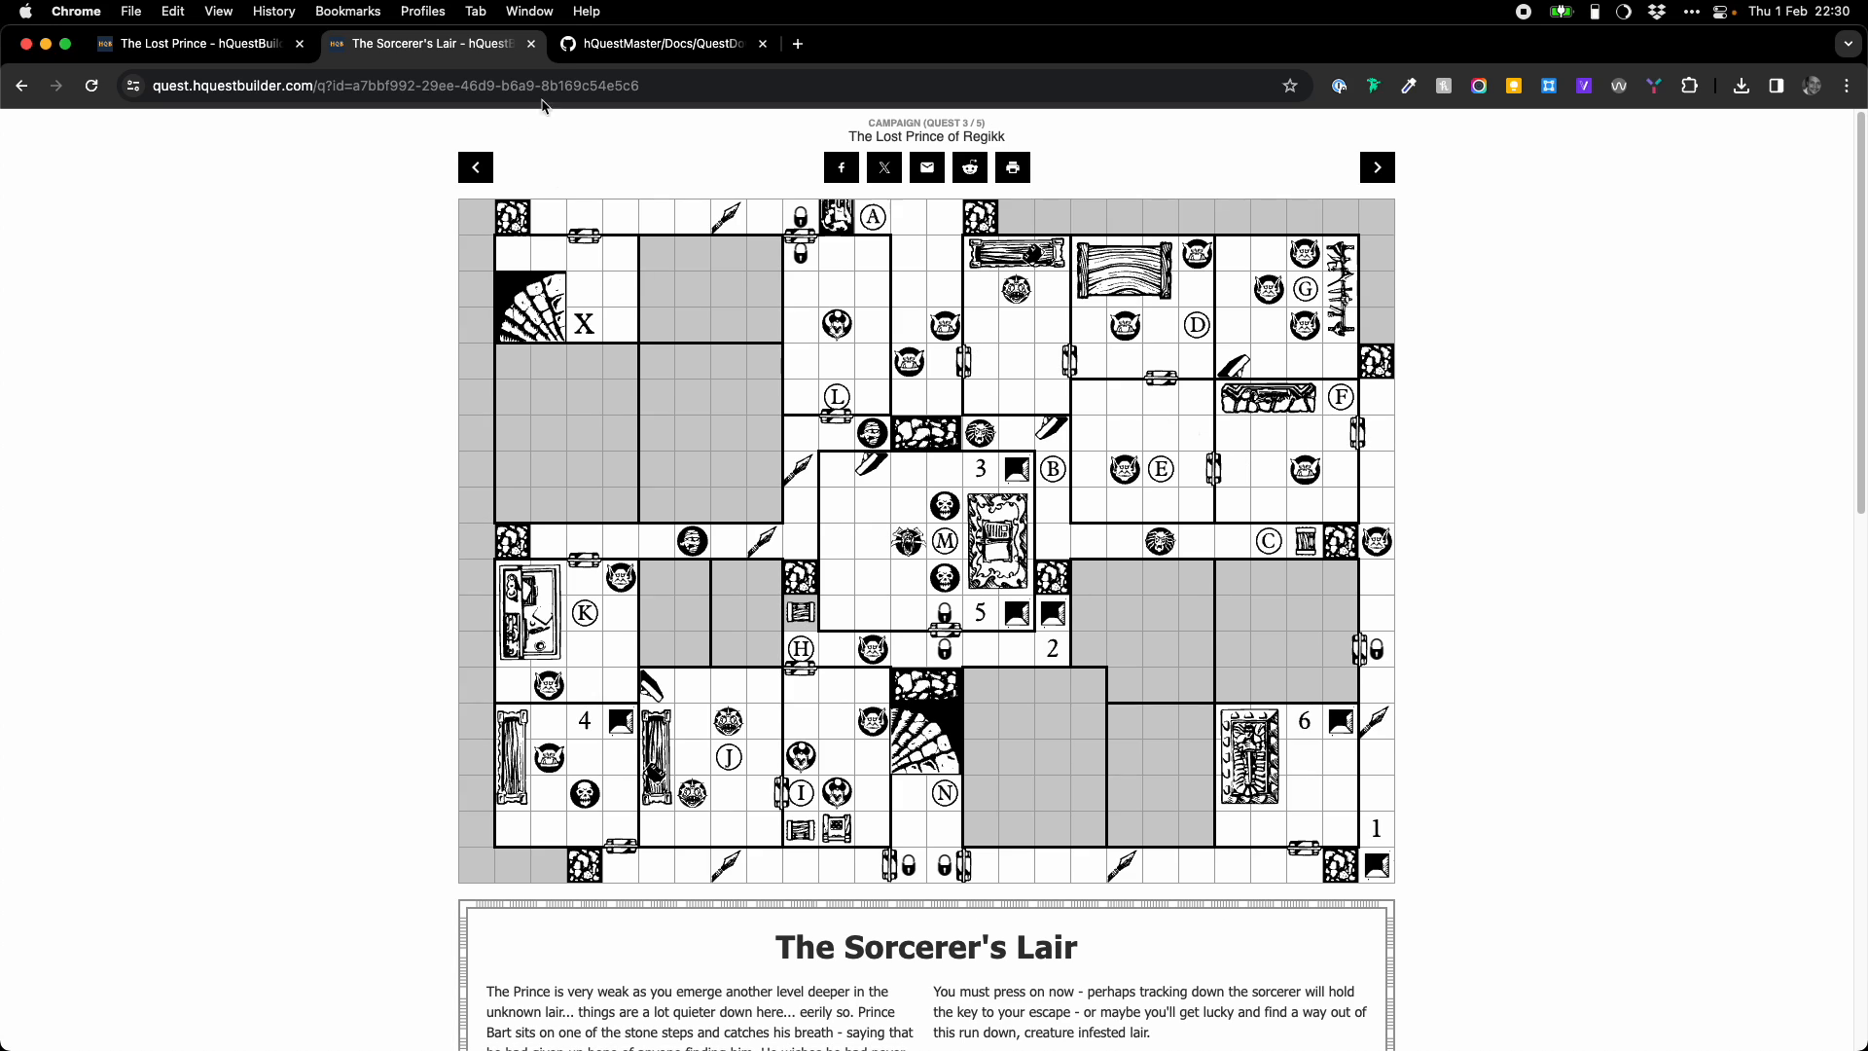
# - Close the shared quest and QuestDown documentation pages, and hide the cloud quest list beside the map
pyautogui.click(531, 46)
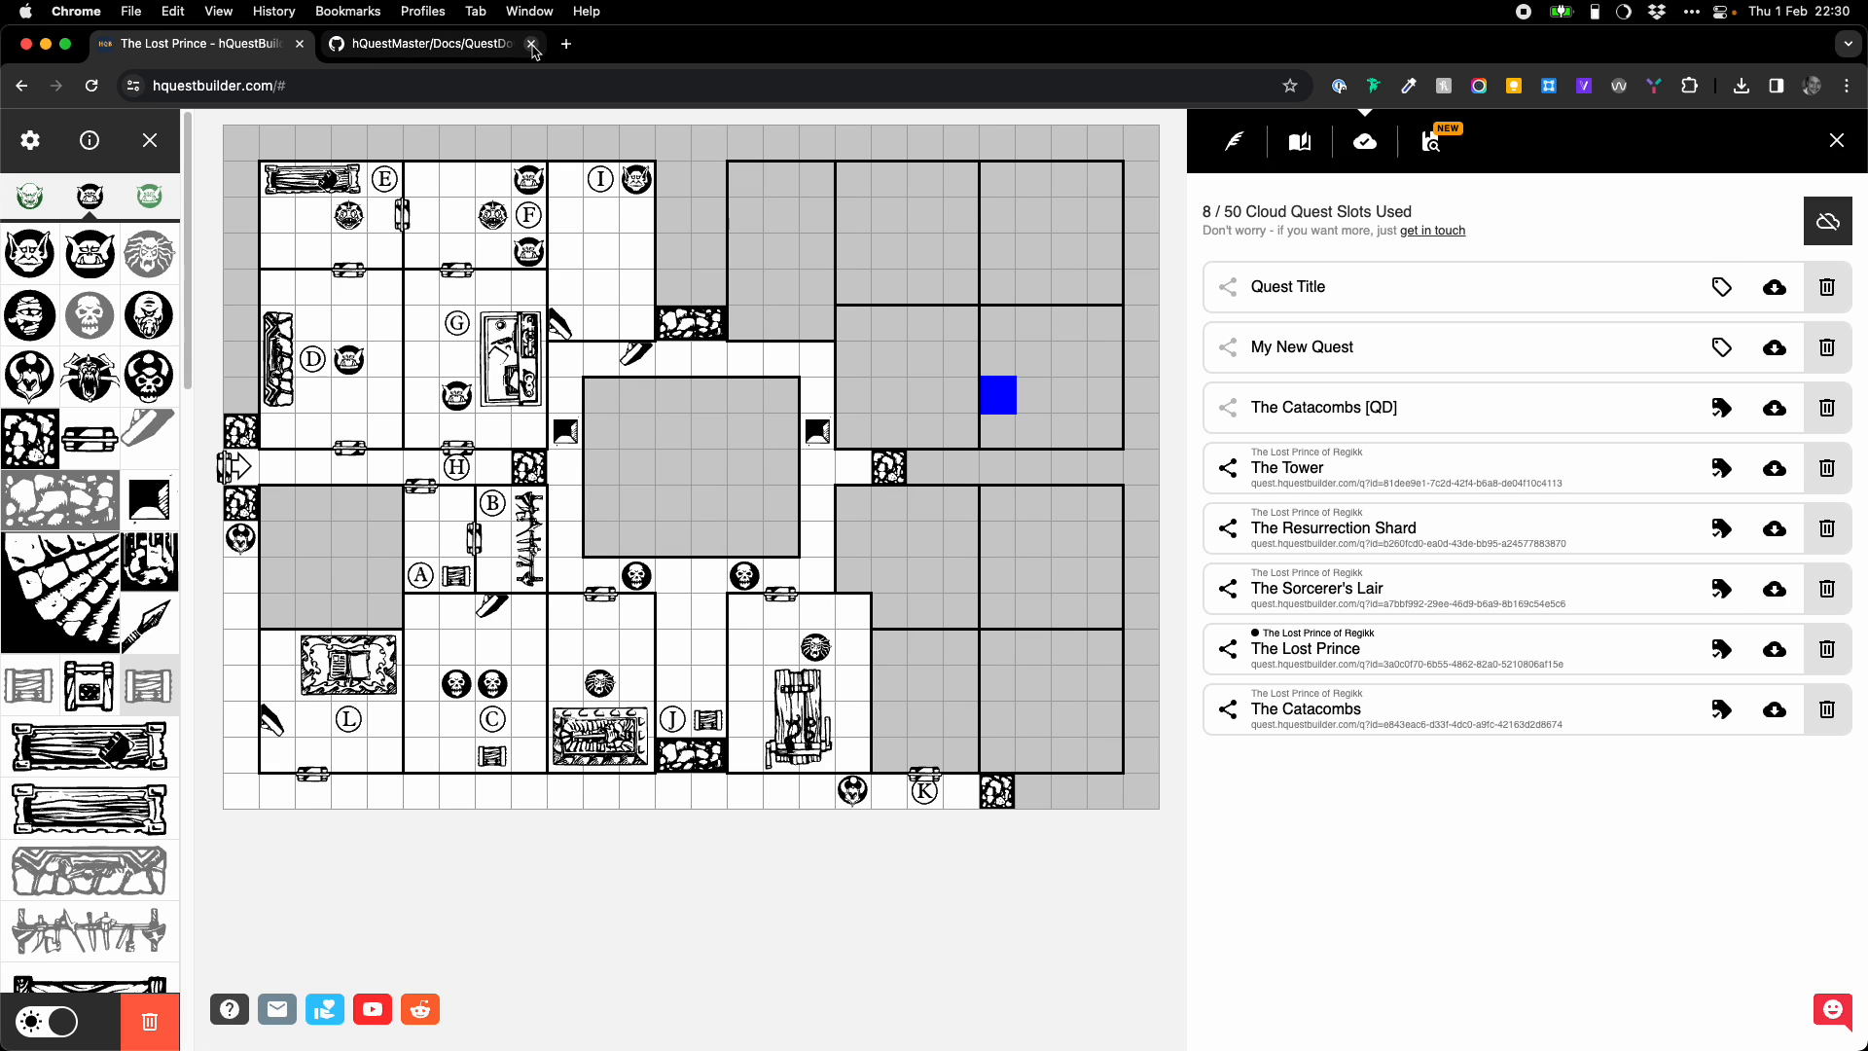
pyautogui.click(533, 48)
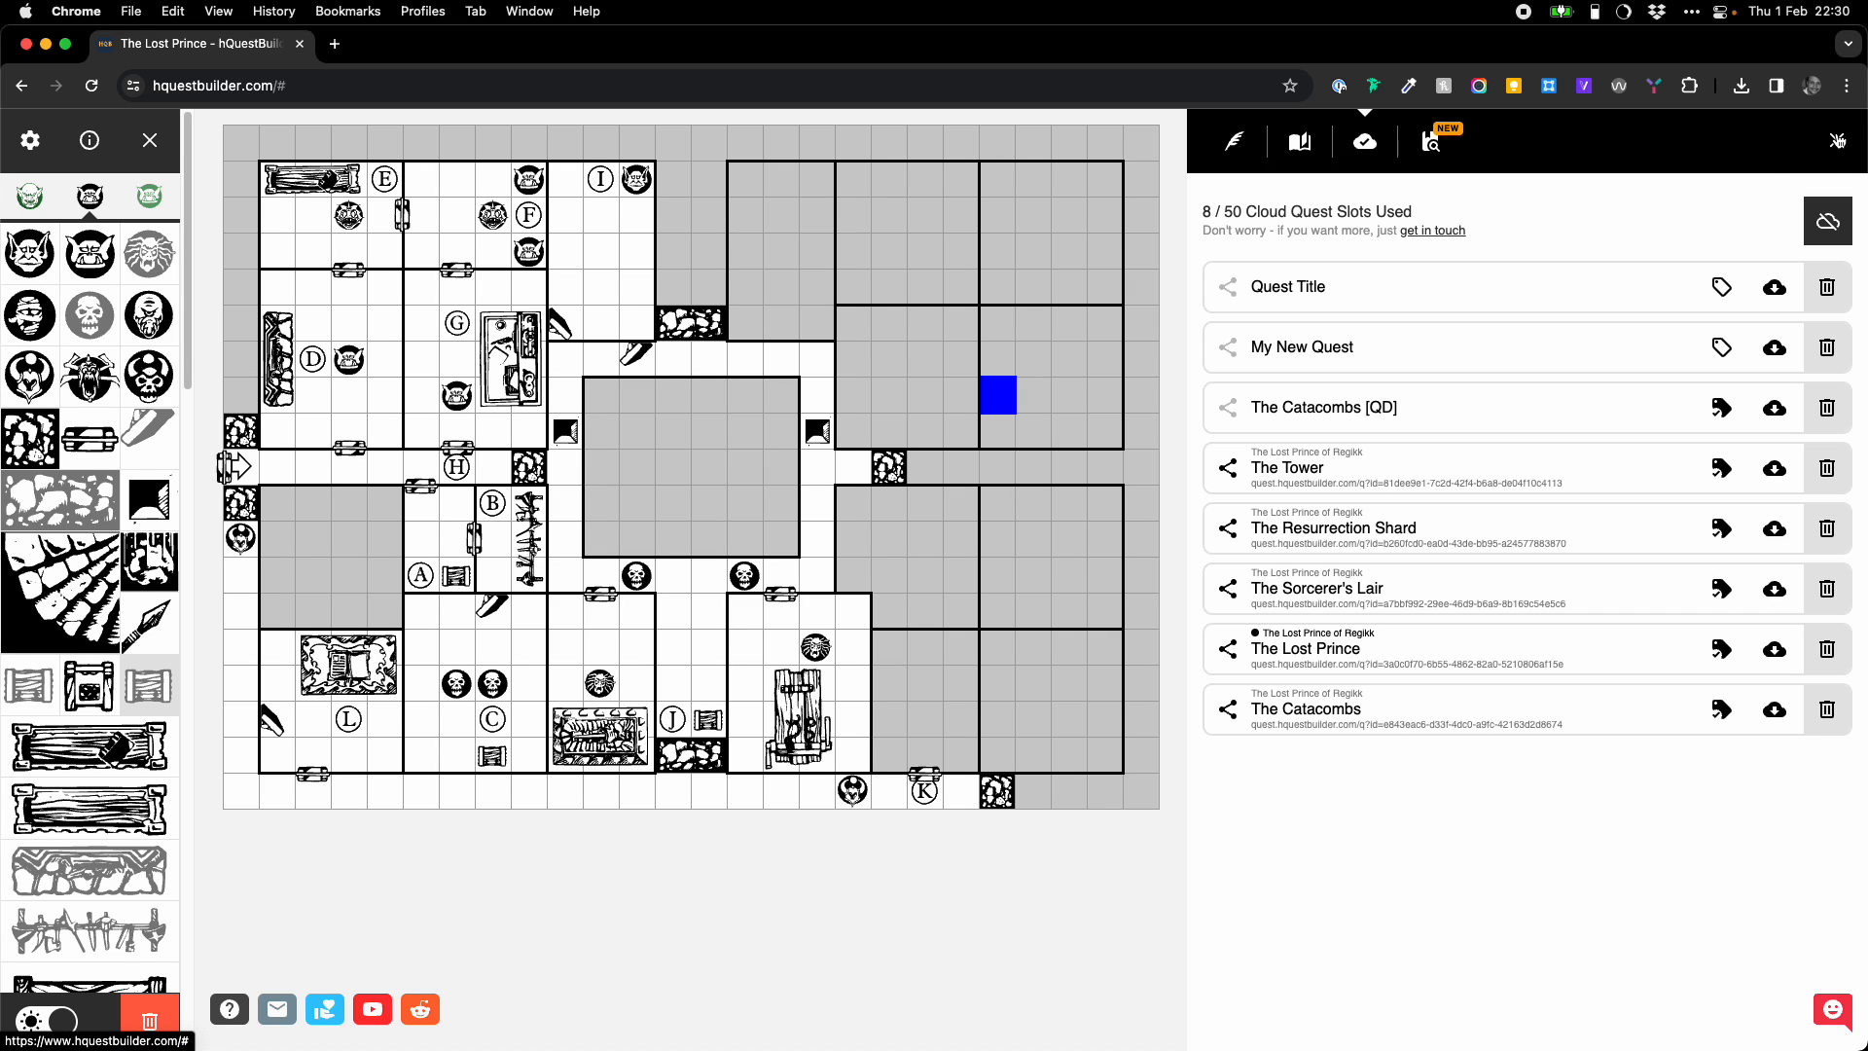
pyautogui.click(1837, 141)
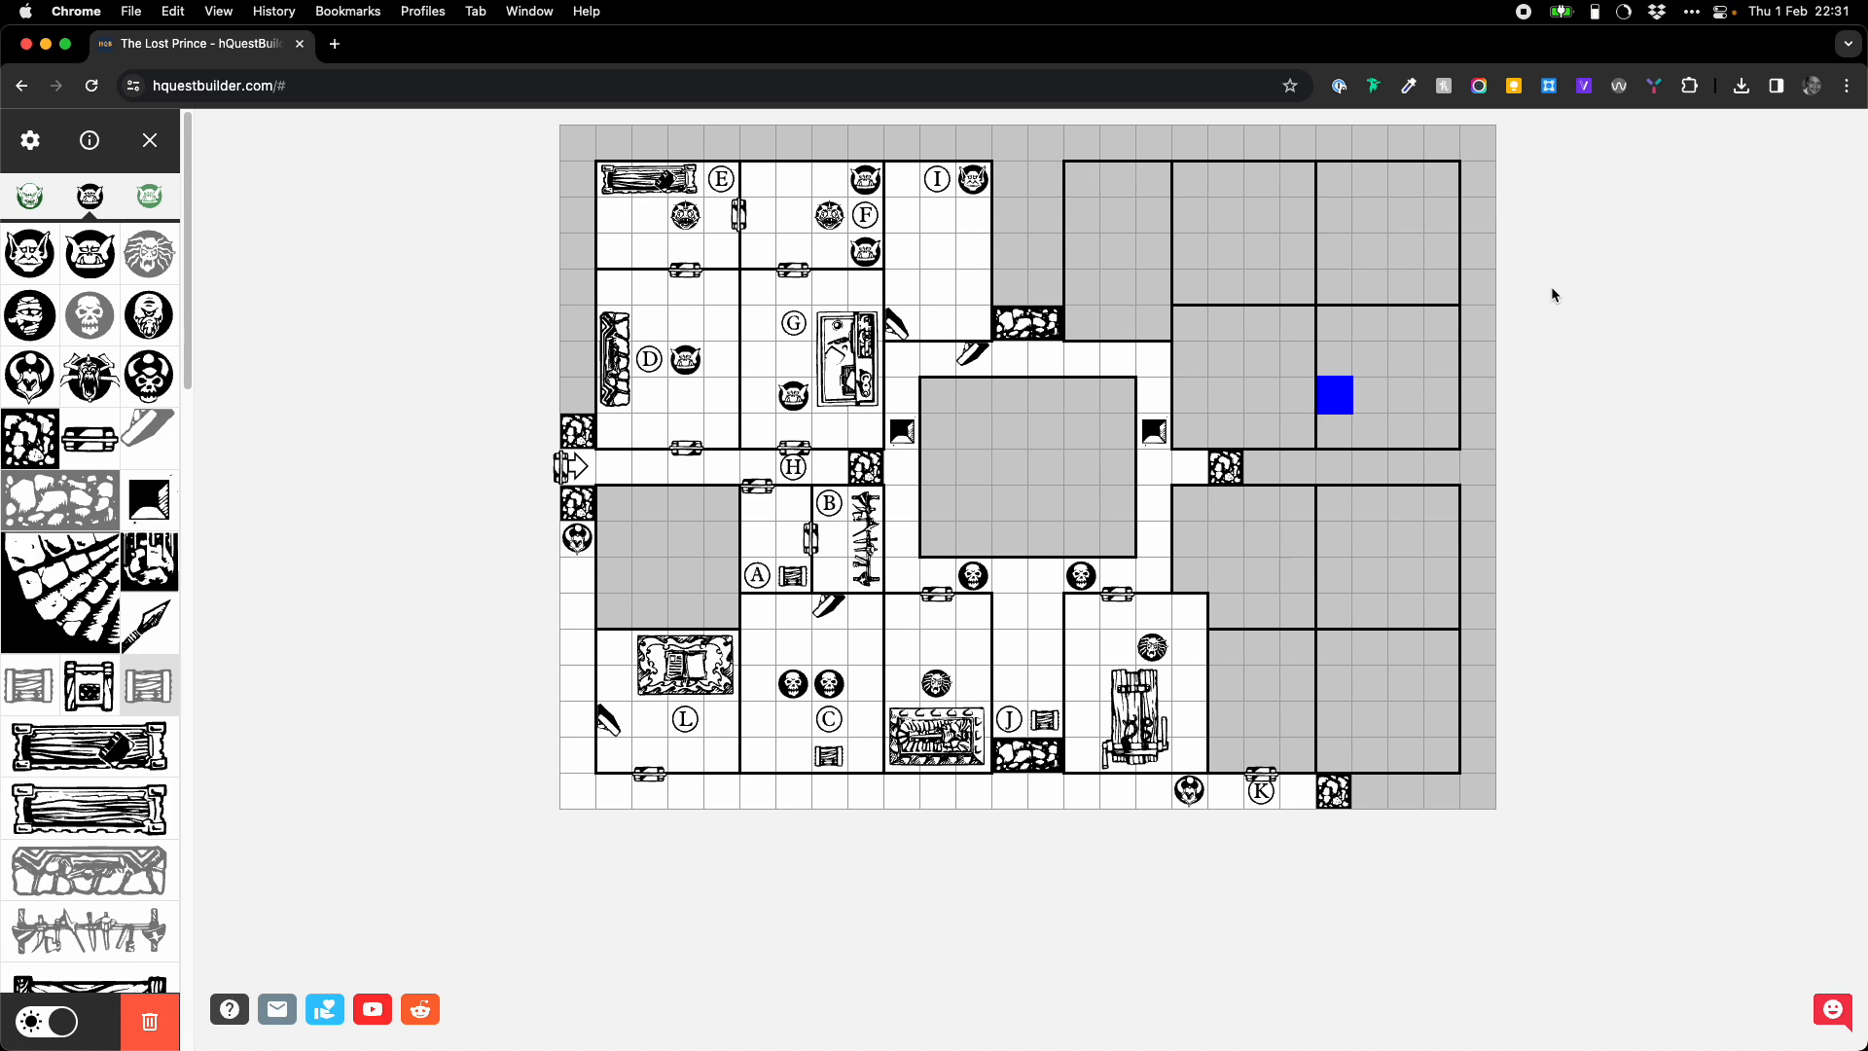